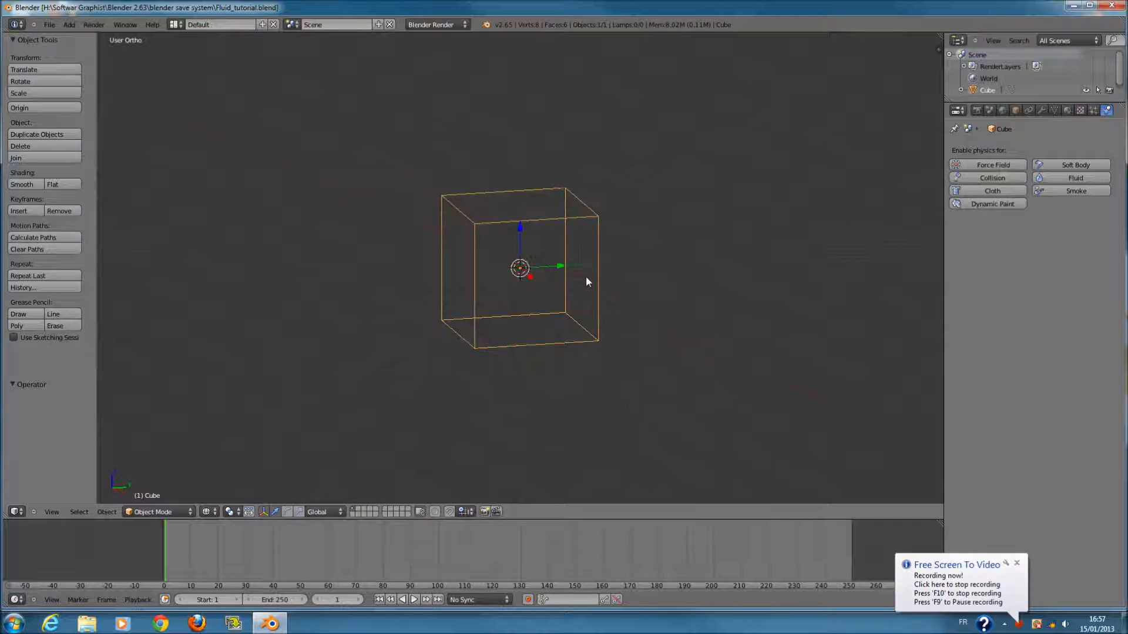
pyautogui.moveTo(523, 255); pyautogui.dragTo(611, 268, button='middle')
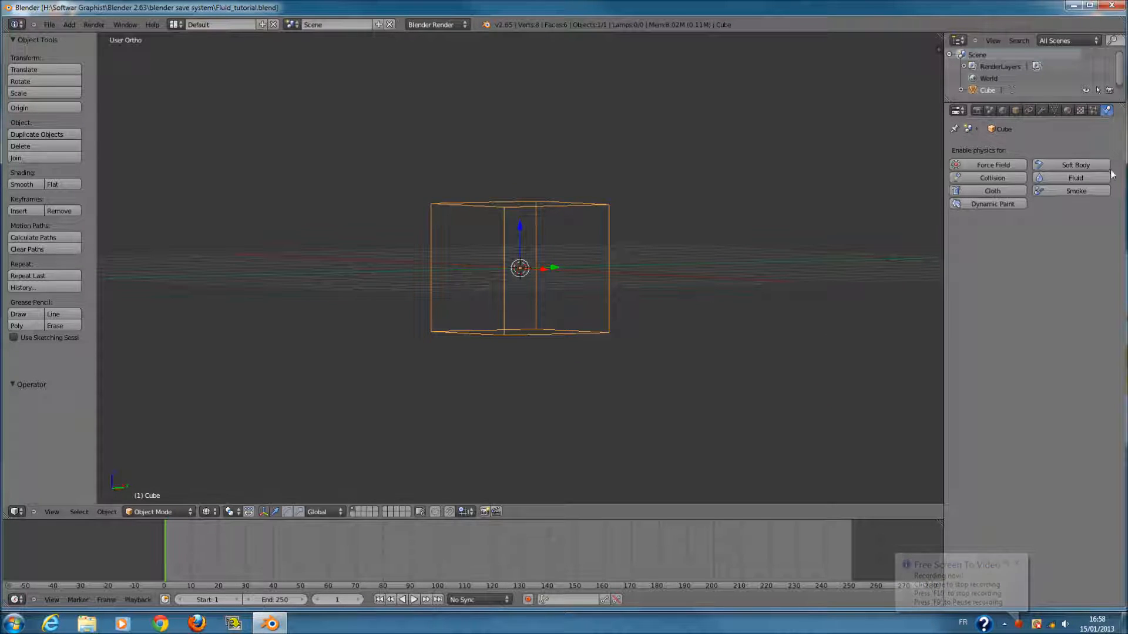
pyautogui.press('KP_1')
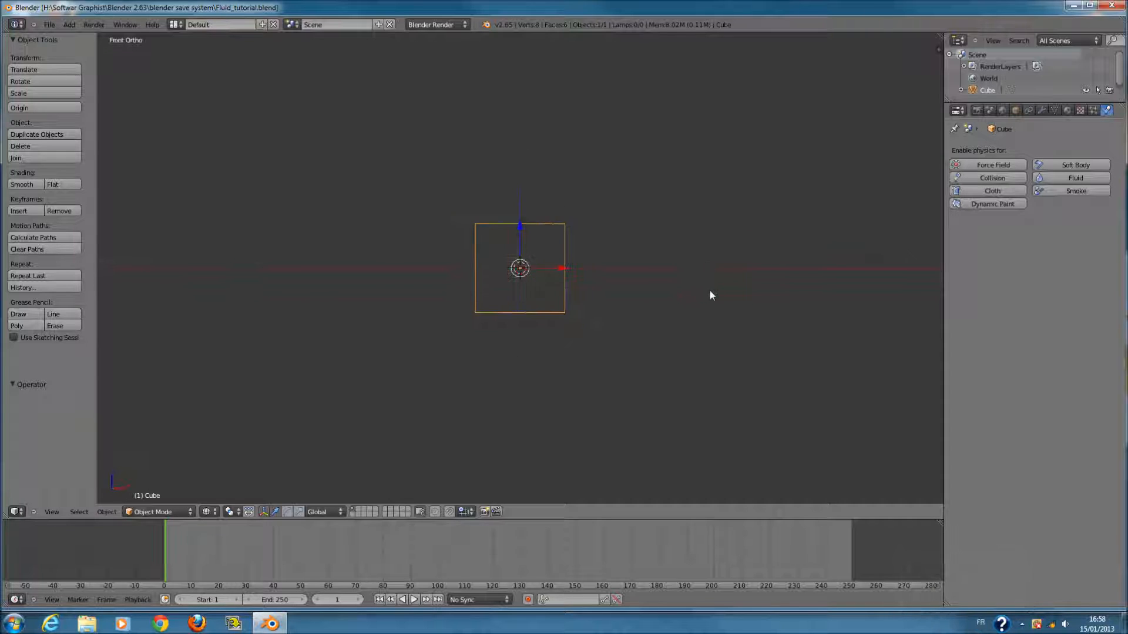
pyautogui.press('Tab')
pyautogui.scroll(2, 688, 292)
pyautogui.press('Tab')
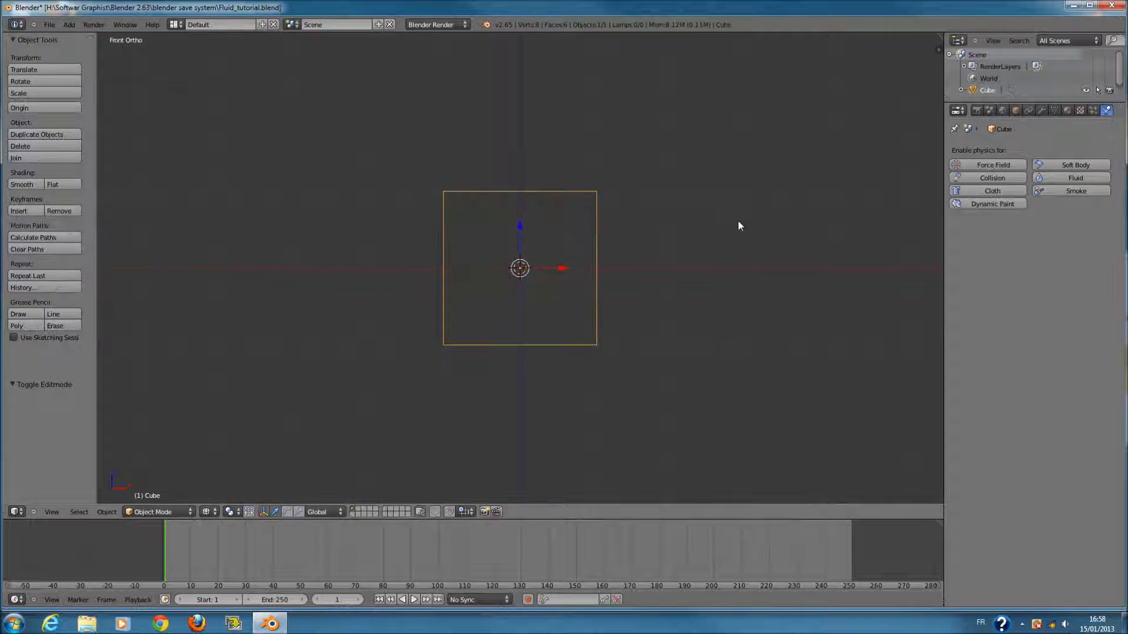
pyautogui.scroll(-2, 674, 247)
pyautogui.scroll(5, 641, 268)
pyautogui.keyDown('shift'); pyautogui.scroll(3, 637, 264); pyautogui.keyUp('shift')
pyautogui.scroll(-3, 646, 273)
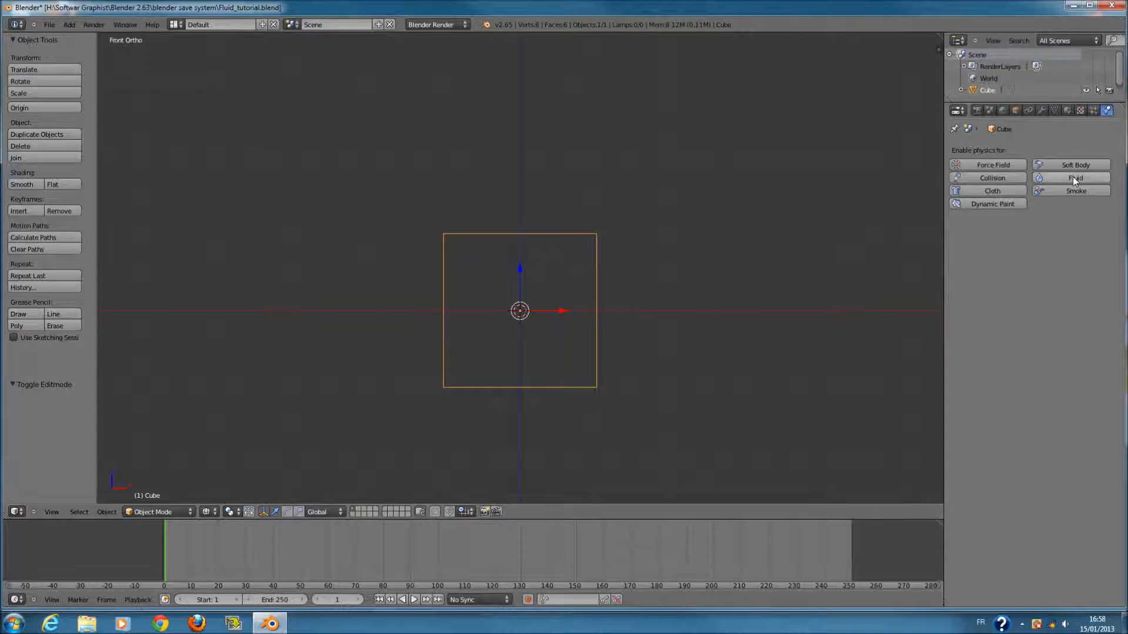
pyautogui.scroll(-1, 534, 323)
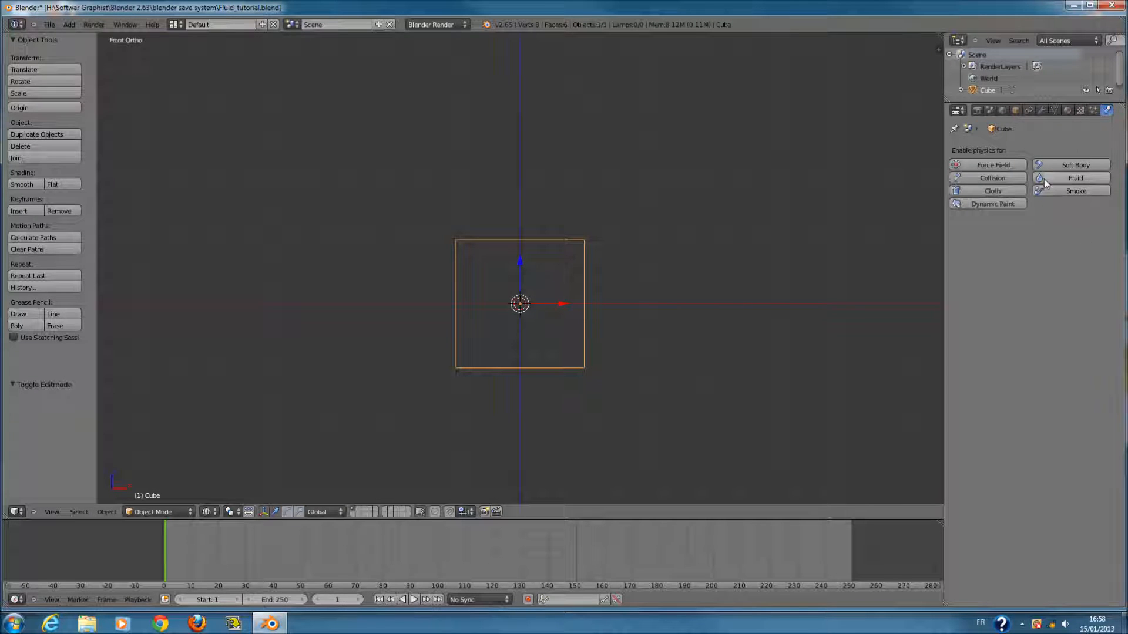
pyautogui.scroll(3, 595, 285)
pyautogui.scroll(-1, 595, 285)
# - Scale the cube along the Z axis to about 0.6 of its height
pyautogui.press('Tab')
pyautogui.scroll(-1, 595, 285)
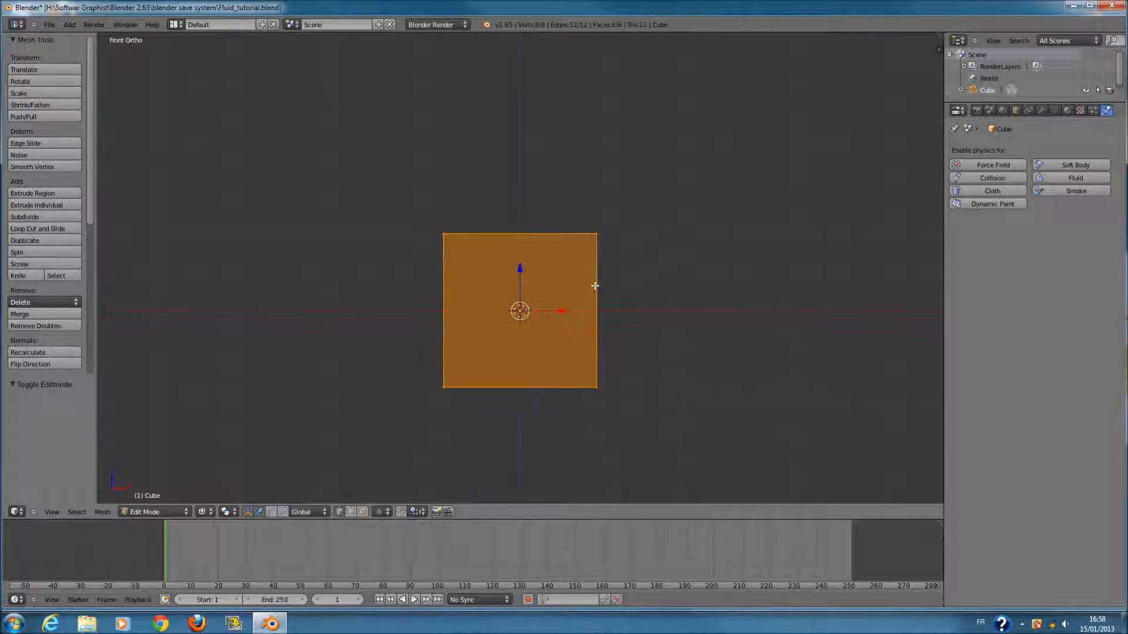
pyautogui.press('a')
pyautogui.press('Tab')
pyautogui.press('s')
pyautogui.press('z')
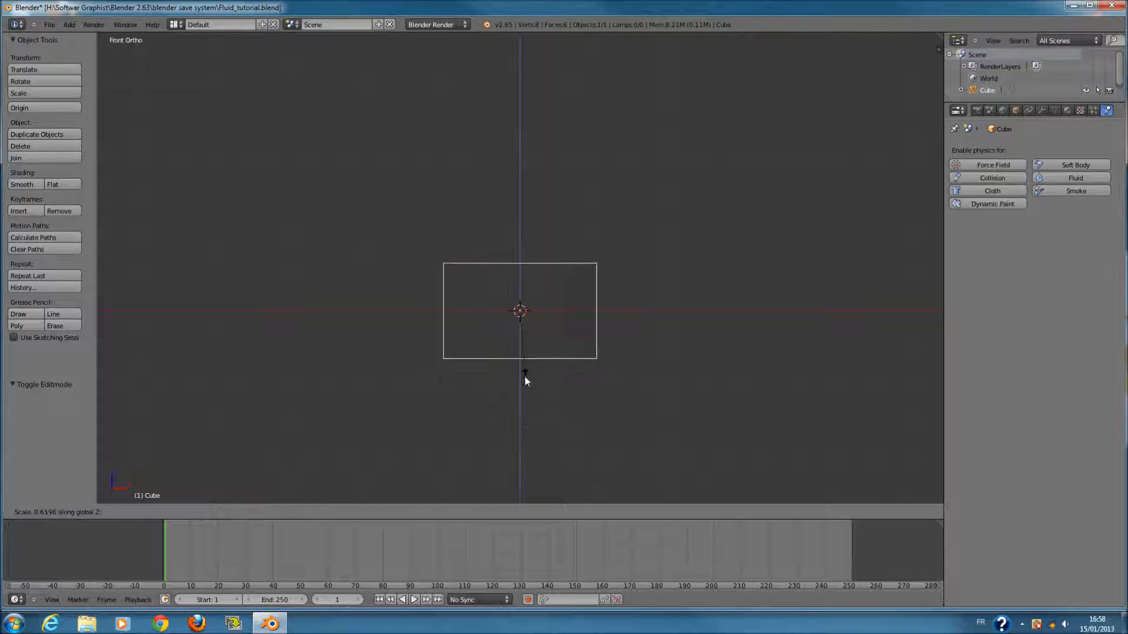
pyautogui.click(525, 377)
# - Enable the 3D View: Screencast Keys add-on in the user preferences and return to the 3D view
pyautogui.press('KP_7')
pyautogui.press('n')
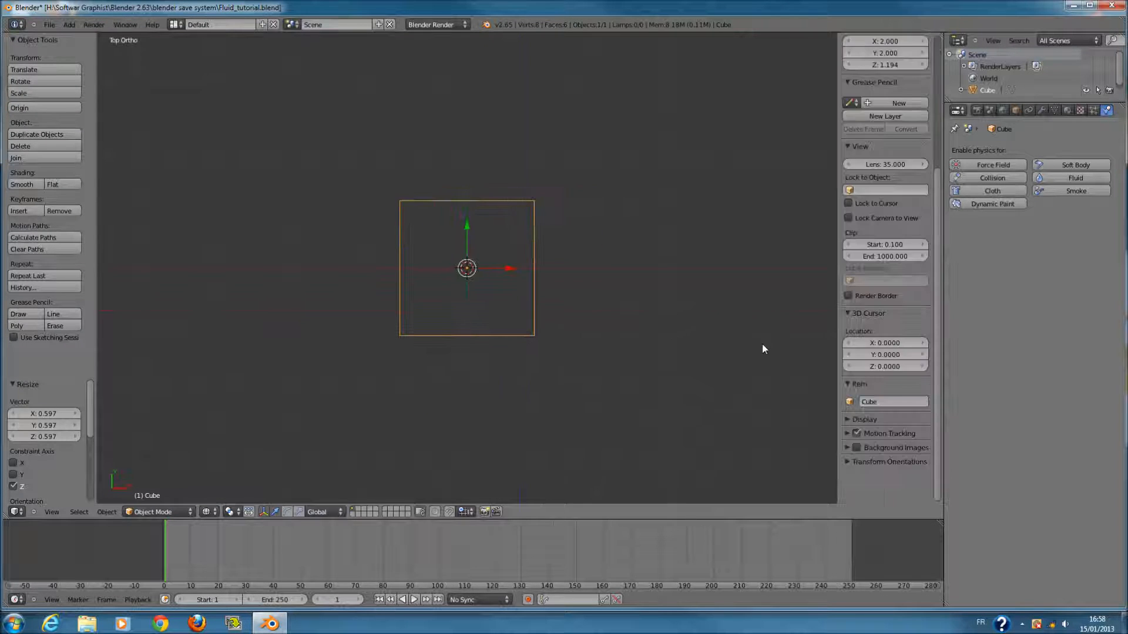
pyautogui.press('n')
pyautogui.press('Left')
pyautogui.click(16, 512)
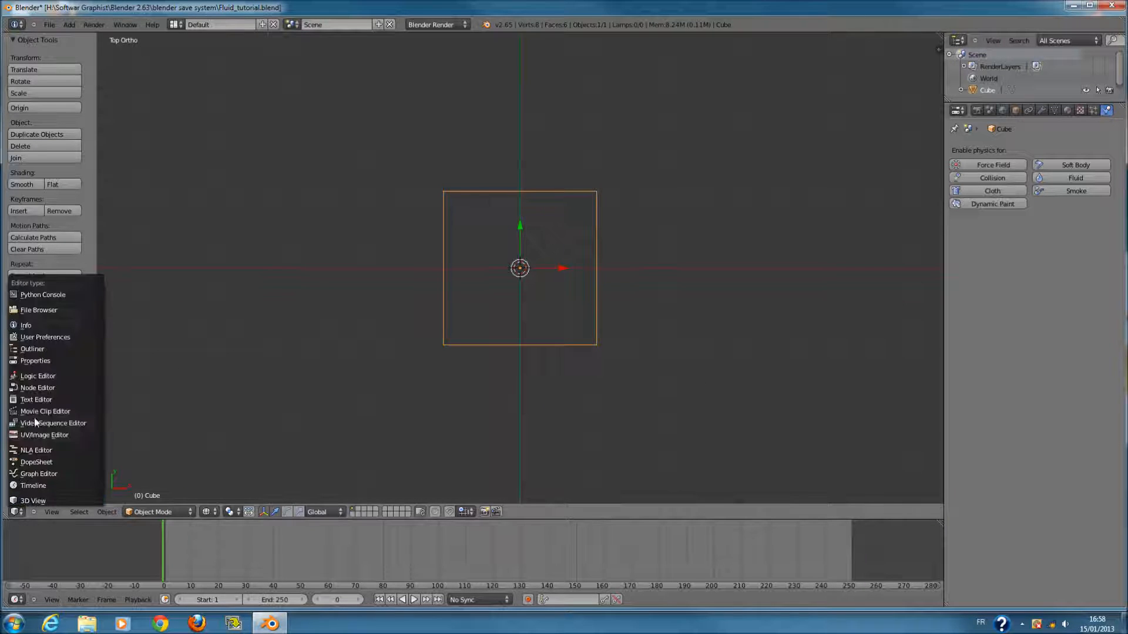
pyautogui.click(58, 337)
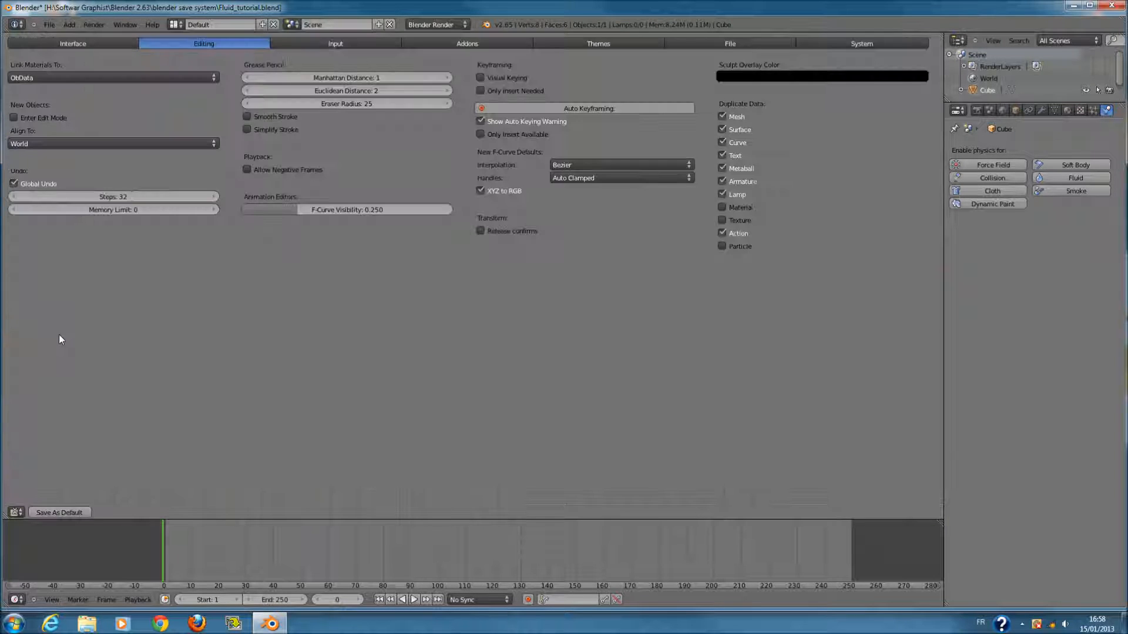
pyautogui.click(456, 44)
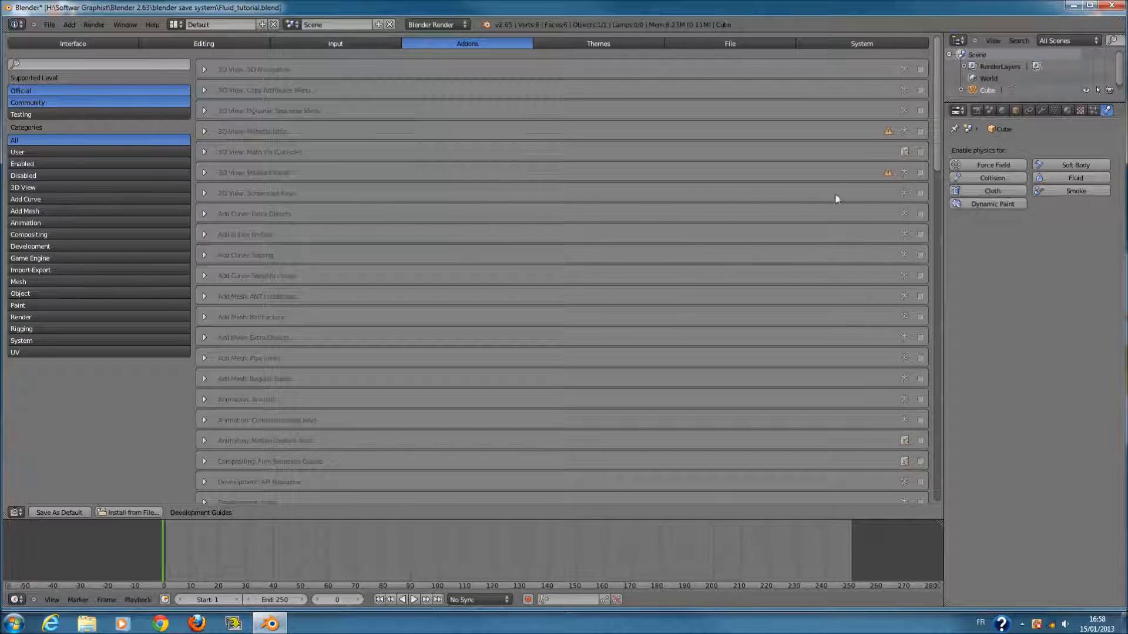
pyautogui.click(920, 192)
pyautogui.click(17, 511)
pyautogui.click(33, 501)
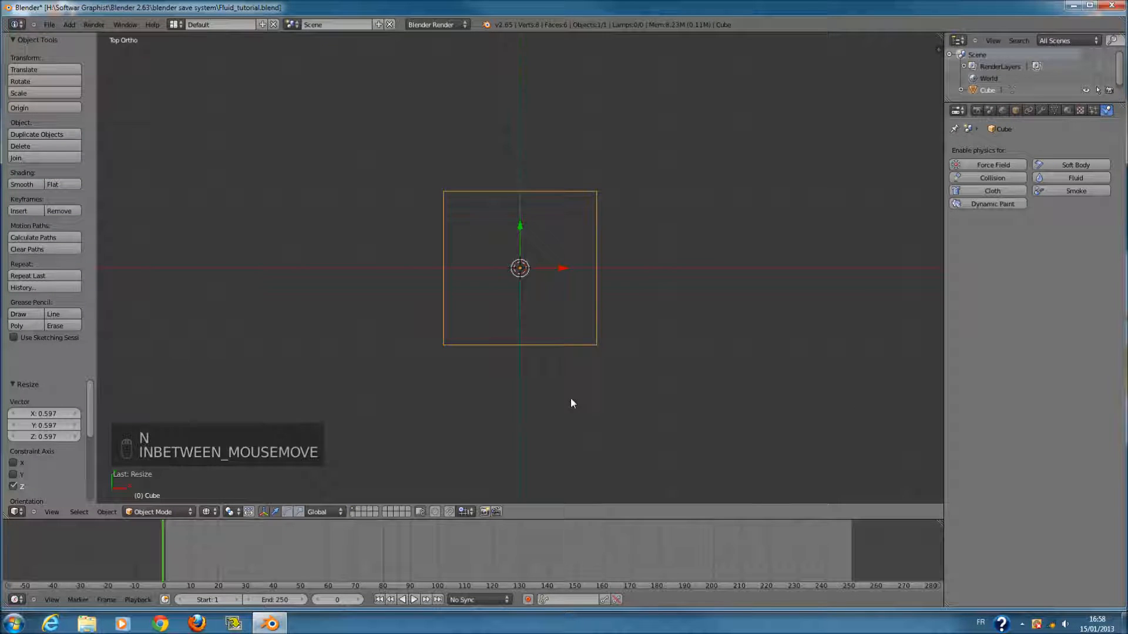
# - Delete the top face of the flattened cube so it becomes an open box
pyautogui.press('Tab')
pyautogui.press('z')
pyautogui.moveTo(569, 312)
pyautogui.mouseDown(button='middle')
pyautogui.moveTo(516, 292)
pyautogui.moveTo(517, 329)
pyautogui.mouseUp(button='middle')
pyautogui.rightClick(505, 345)
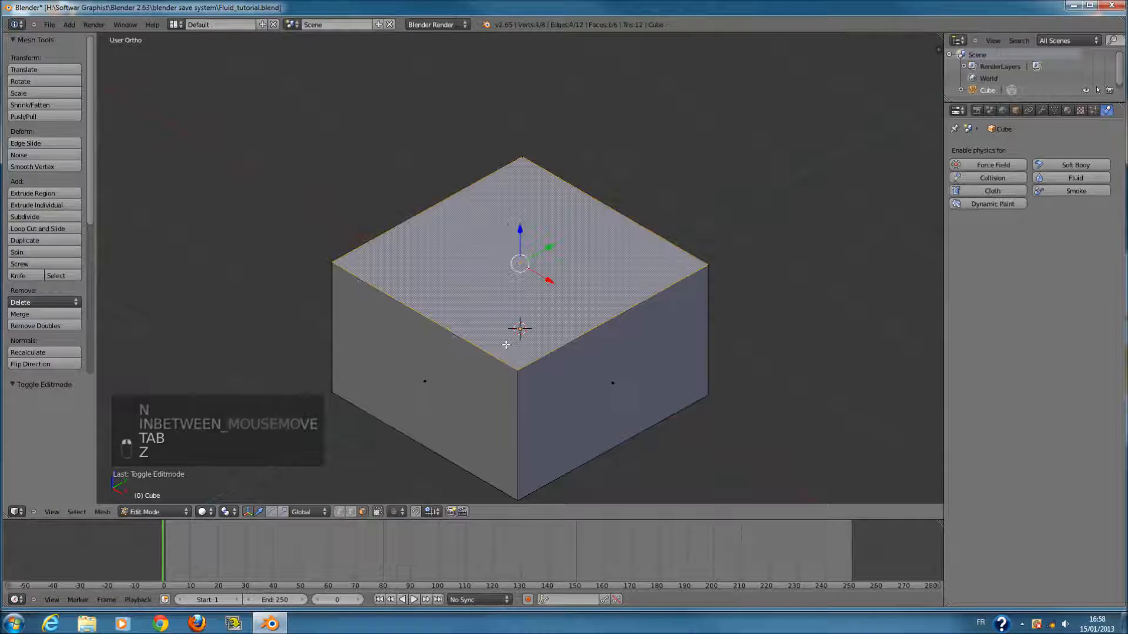
pyautogui.press('x')
pyautogui.click(506, 345)
pyautogui.hotkey('ctrl', 'z')
pyautogui.press('x')
pyautogui.click(500, 371)
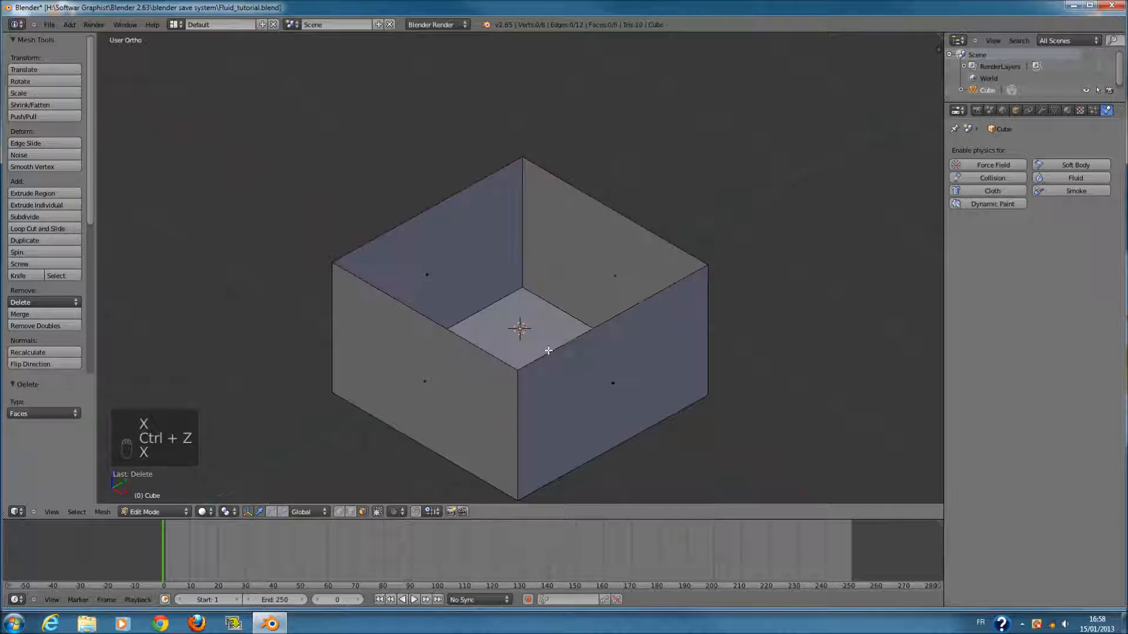
# - Extrude the box's four upper rim vertices and scale them outward to form a flat flange around the opening
pyautogui.press('KP_1')
pyautogui.press('z')
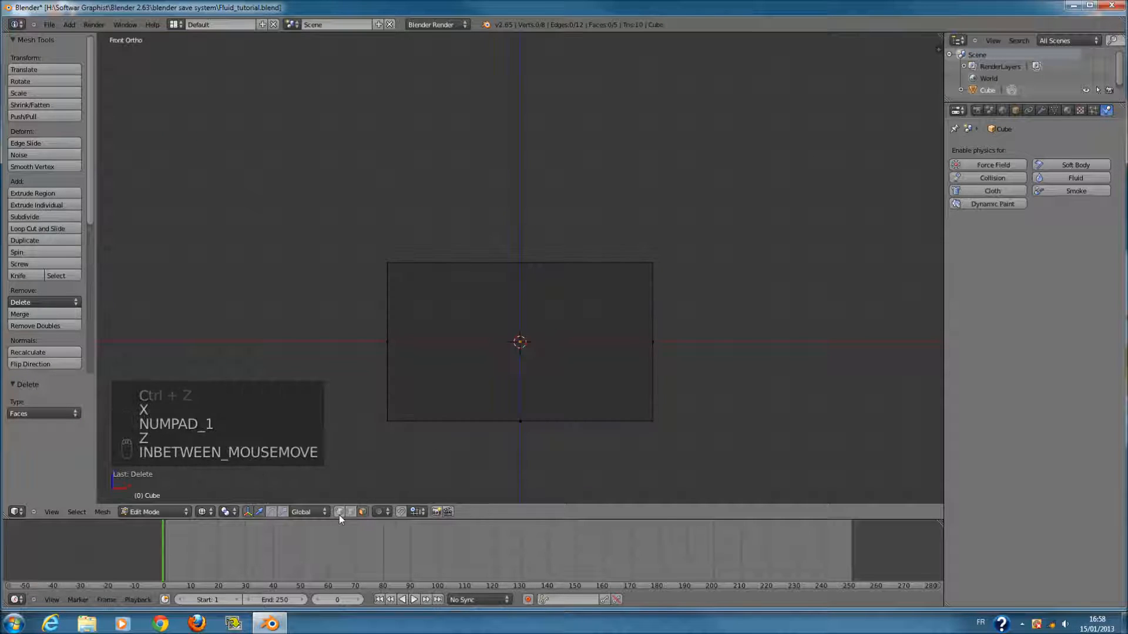
pyautogui.press('c')
pyautogui.moveTo(402, 267); pyautogui.dragTo(735, 264)
pyautogui.rightClick(734, 265)
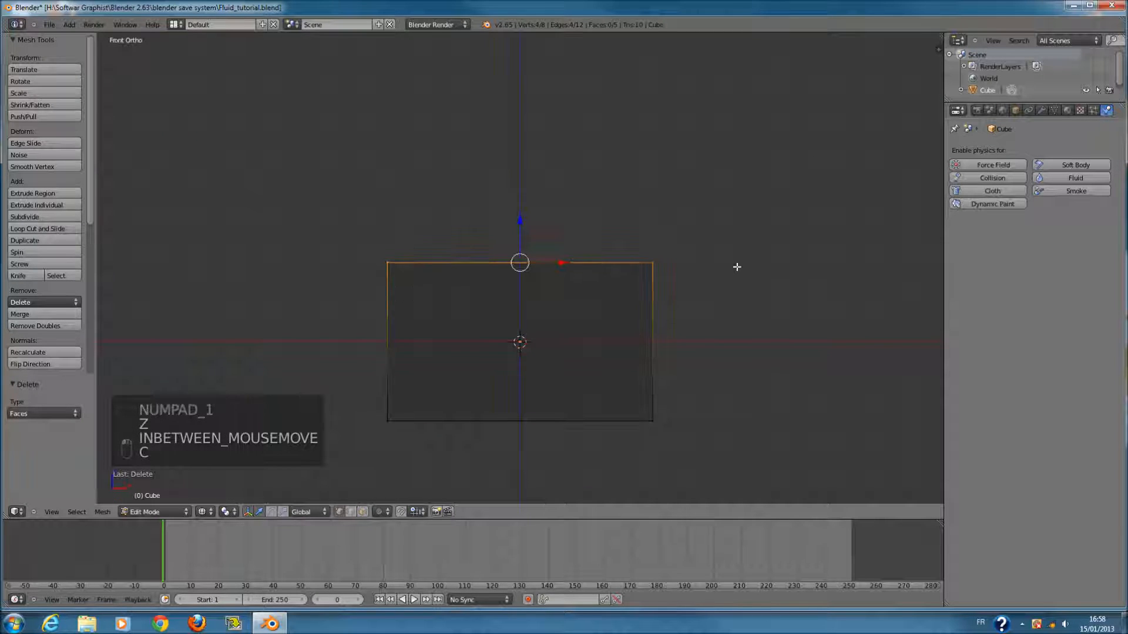
pyautogui.press('KP_7')
pyautogui.press('z')
pyautogui.press('e')
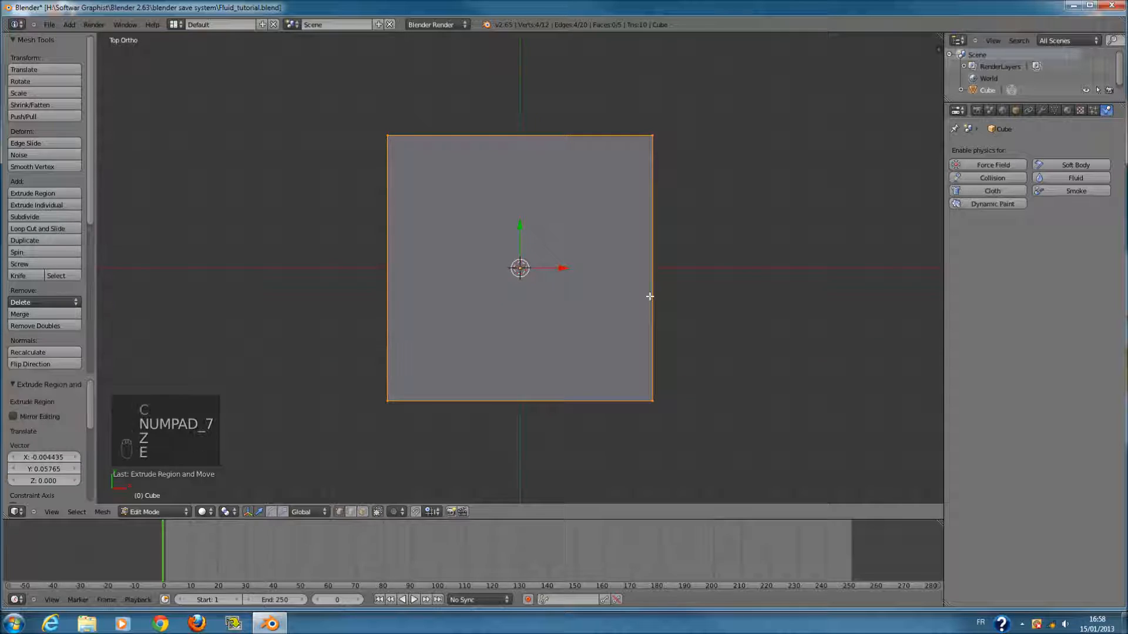
pyautogui.press('s')
pyautogui.click(737, 323)
# - Add a centred loop cut along the Y axis through the whole box and flange
pyautogui.press('z')
pyautogui.scroll(-1, 552, 177)
pyautogui.press('a')
pyautogui.hotkey('ctrl', 'r')
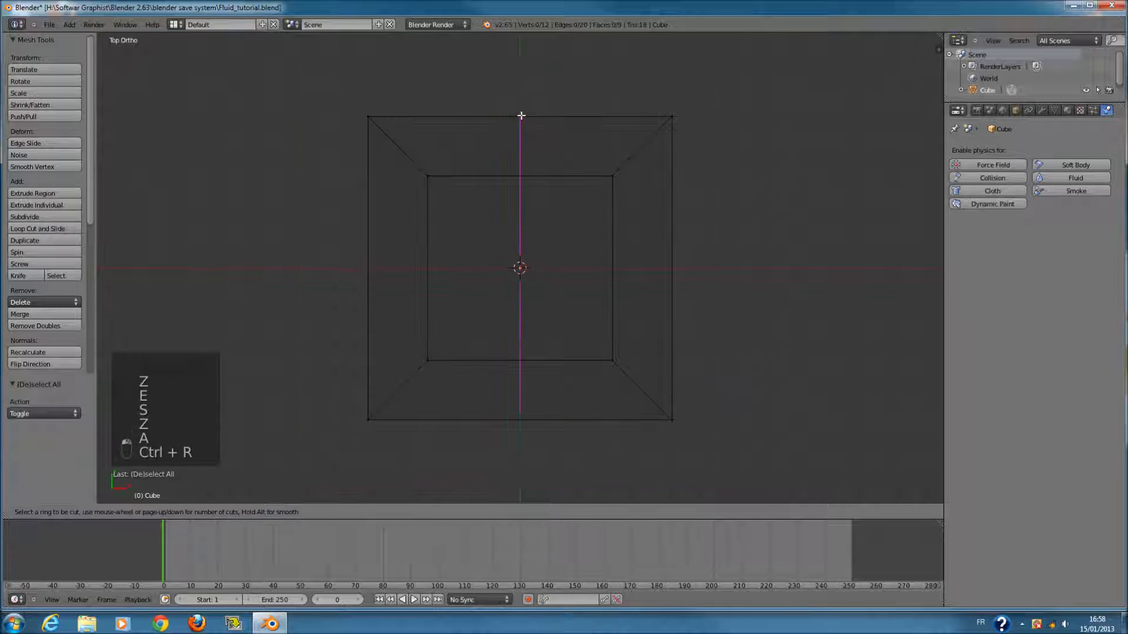
pyautogui.click(522, 115)
pyautogui.rightClick(521, 114)
# - Select the faces on the negative X half of the box and delete them, keeping only the other half
pyautogui.click(363, 512)
pyautogui.scroll(-1, 481, 114)
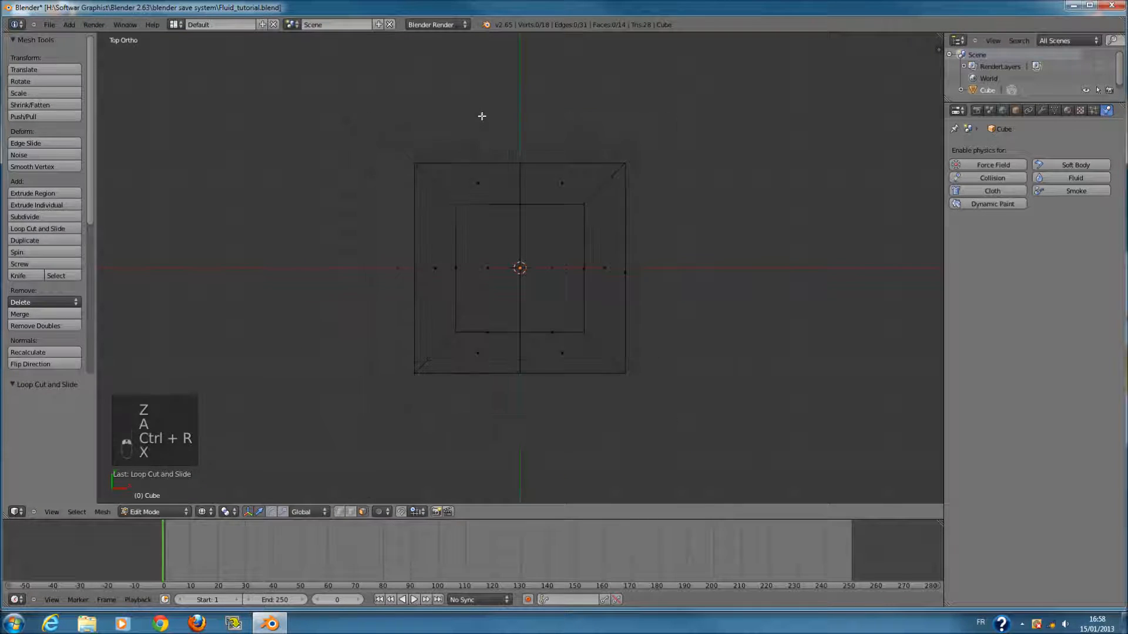
pyautogui.press('c')
pyautogui.moveTo(476, 176); pyautogui.dragTo(426, 389)
pyautogui.press('x')
pyautogui.click(436, 360)
pyautogui.press('Tab')
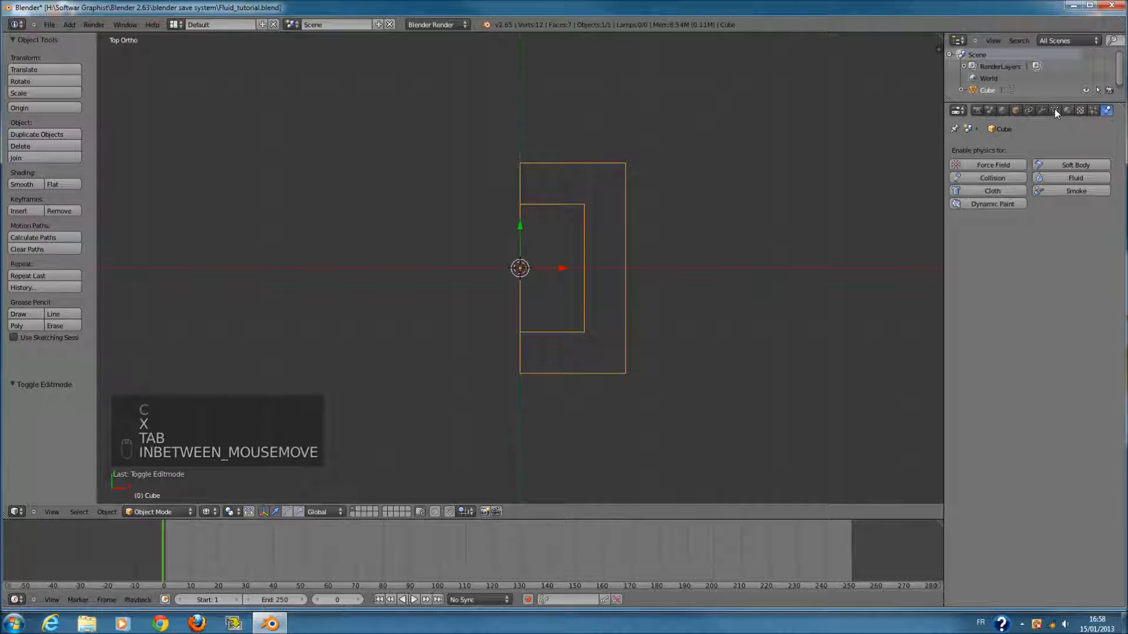
# - Add an X-axis Mirror modifier with Clipping enabled and a level 2 Subdivision Surface to the half box
pyautogui.click(1042, 110)
pyautogui.click(1028, 150)
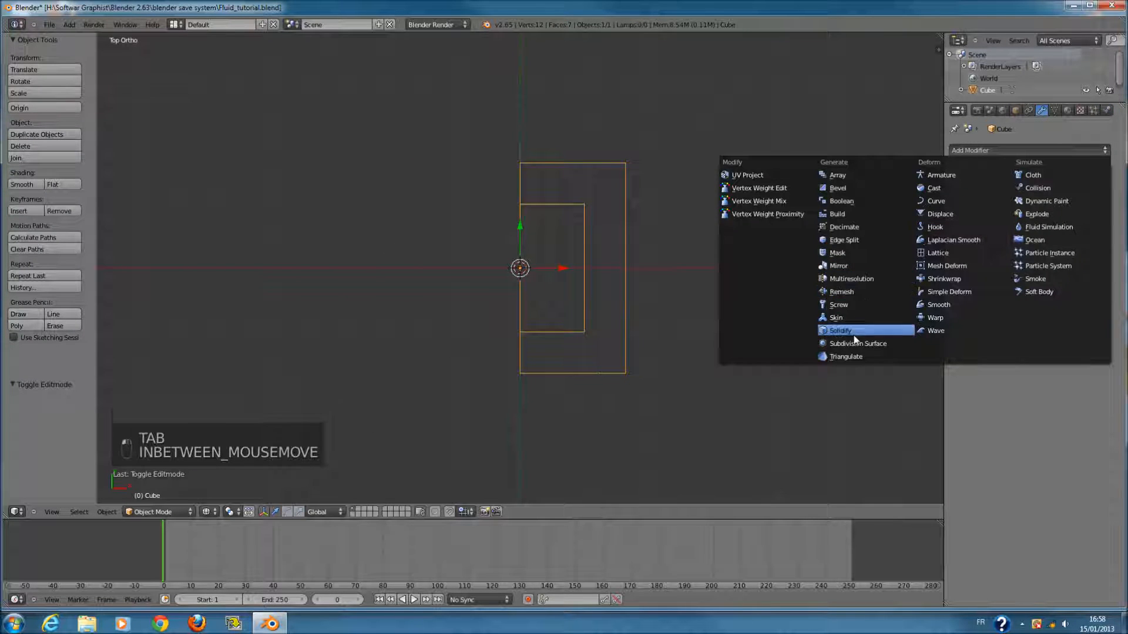
pyautogui.click(855, 263)
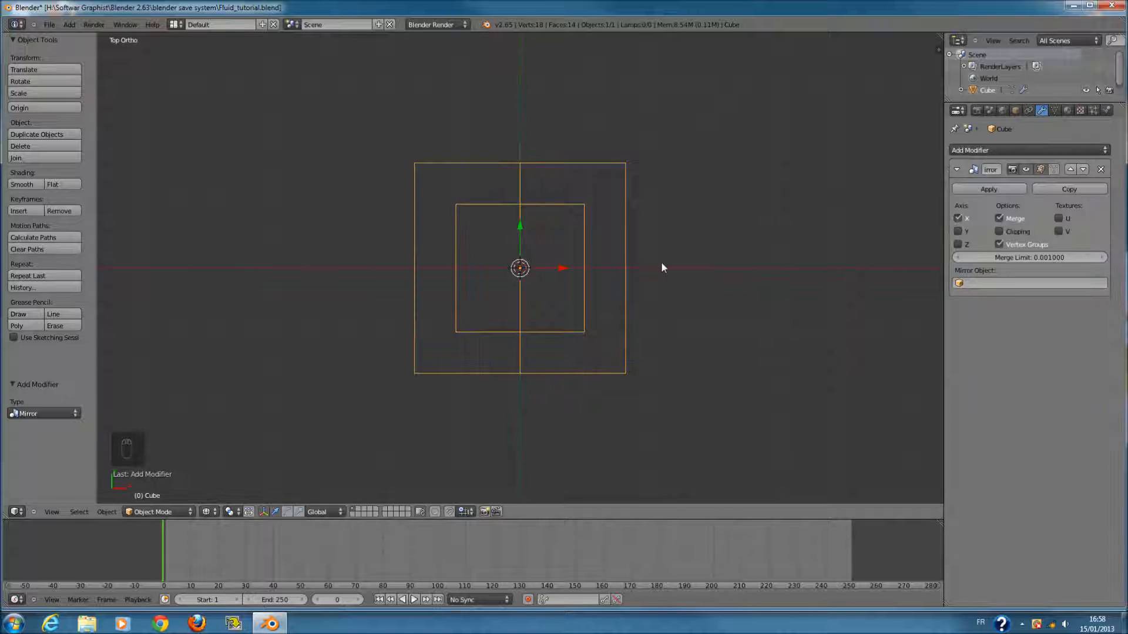
pyautogui.press('z')
pyautogui.hotkey('ctrl', '2')
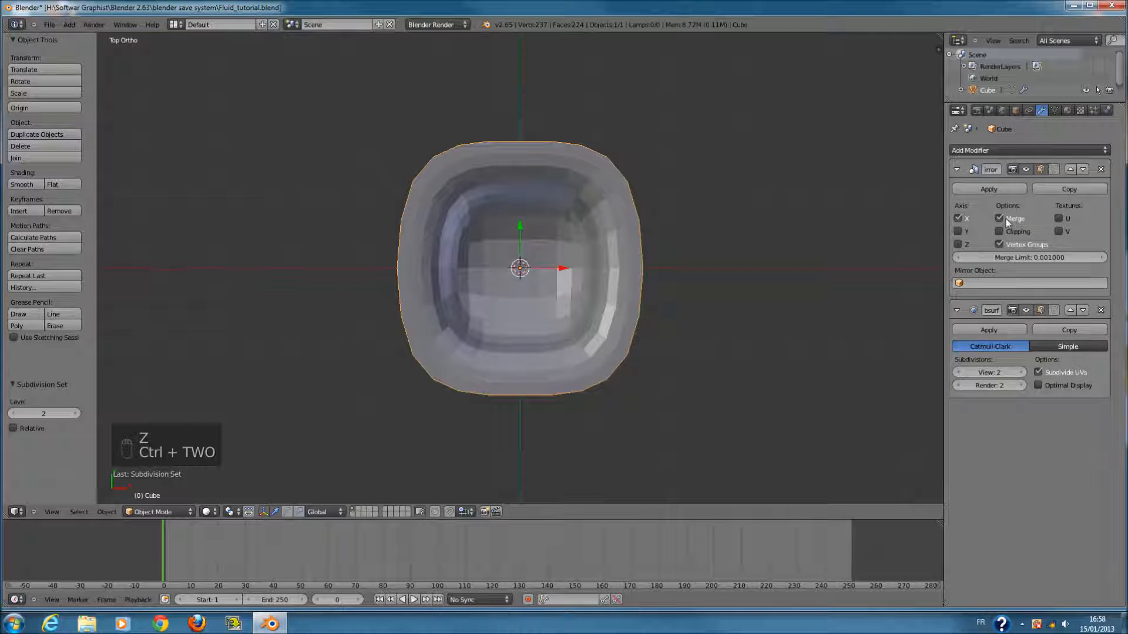
pyautogui.click(999, 231)
# - Try moving the whole half mesh with the Mirror modifier's Clipping option switched on and off
pyautogui.press('Tab')
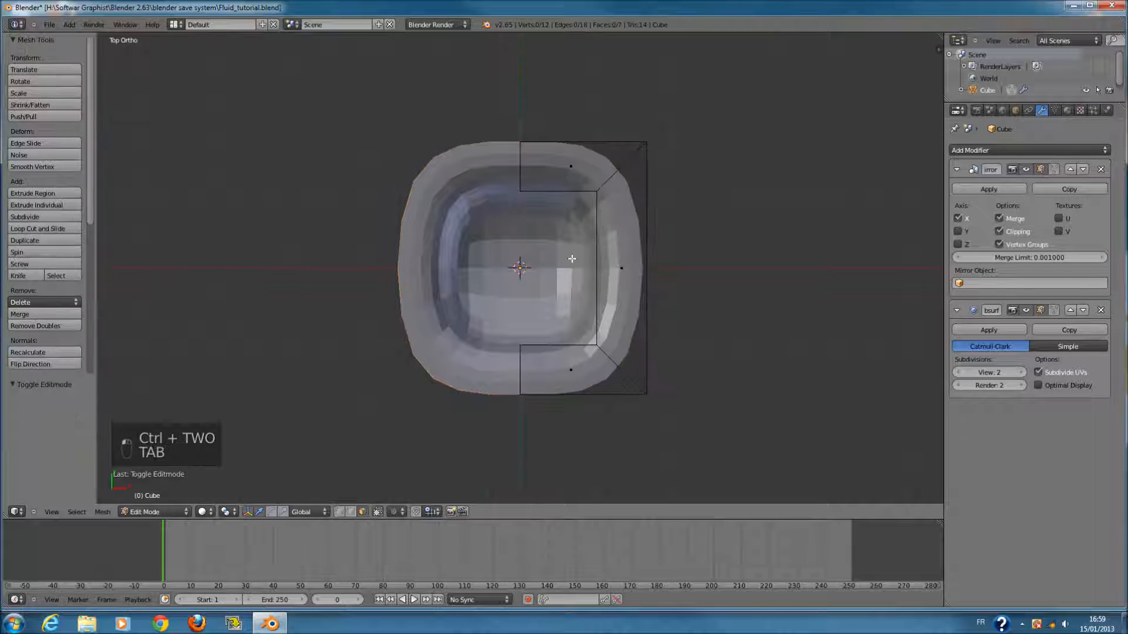
pyautogui.press('a')
pyautogui.press('a')
pyautogui.press('g')
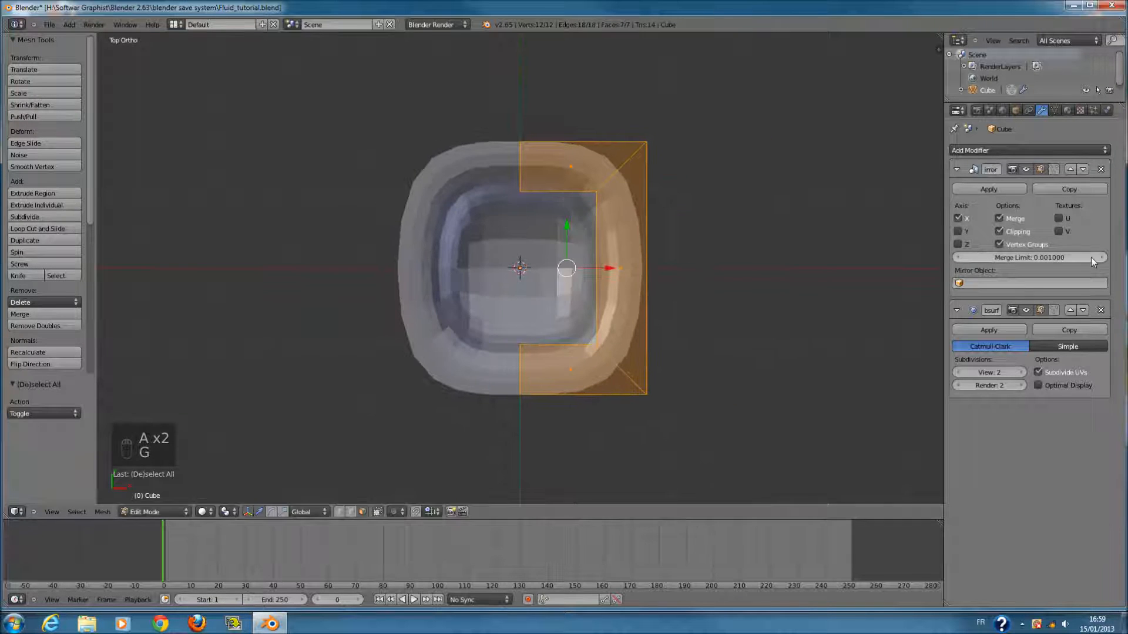
pyautogui.click(997, 231)
pyautogui.press('g')
pyautogui.rightClick(719, 234)
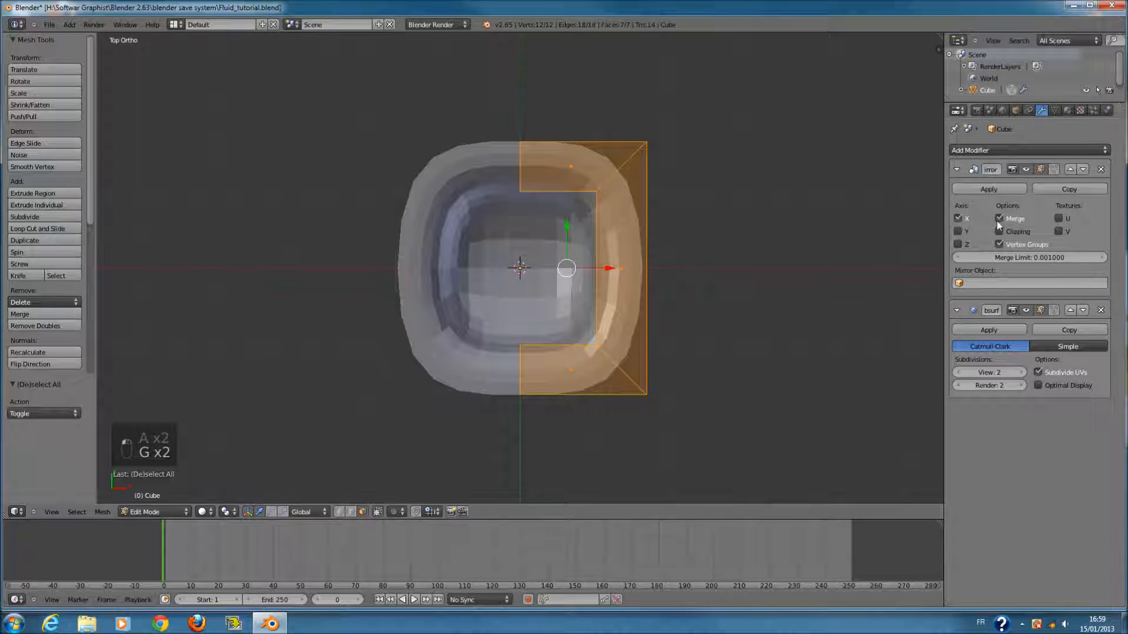
# - Try a loop cut running around the flange, and undo it
pyautogui.press('Tab')
pyautogui.scroll(2, 567, 301)
pyautogui.press('Tab')
pyautogui.press('a')
pyautogui.hotkey('ctrl', 'r')
pyautogui.click(650, 133)
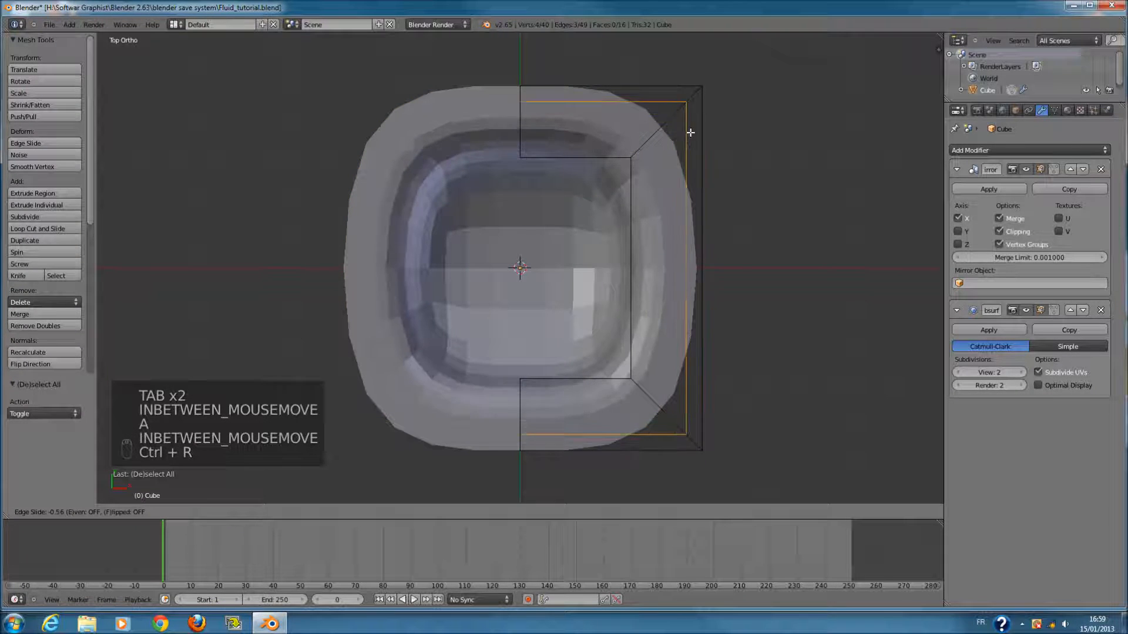
pyautogui.rightClick(653, 153)
pyautogui.hotkey('ctrl', 'z')
# - Add a loop cut parallel to the Y axis and slide it close to the box's side wall to sharpen its corners
pyautogui.hotkey('ctrl', 'r')
pyautogui.click(643, 132)
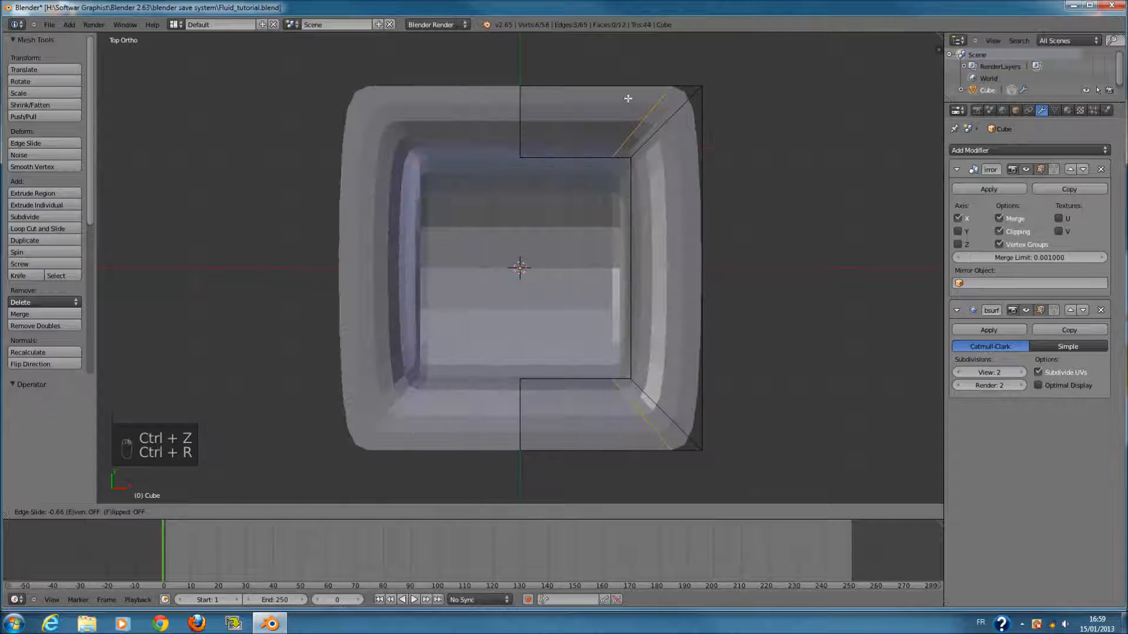
pyautogui.click(623, 118)
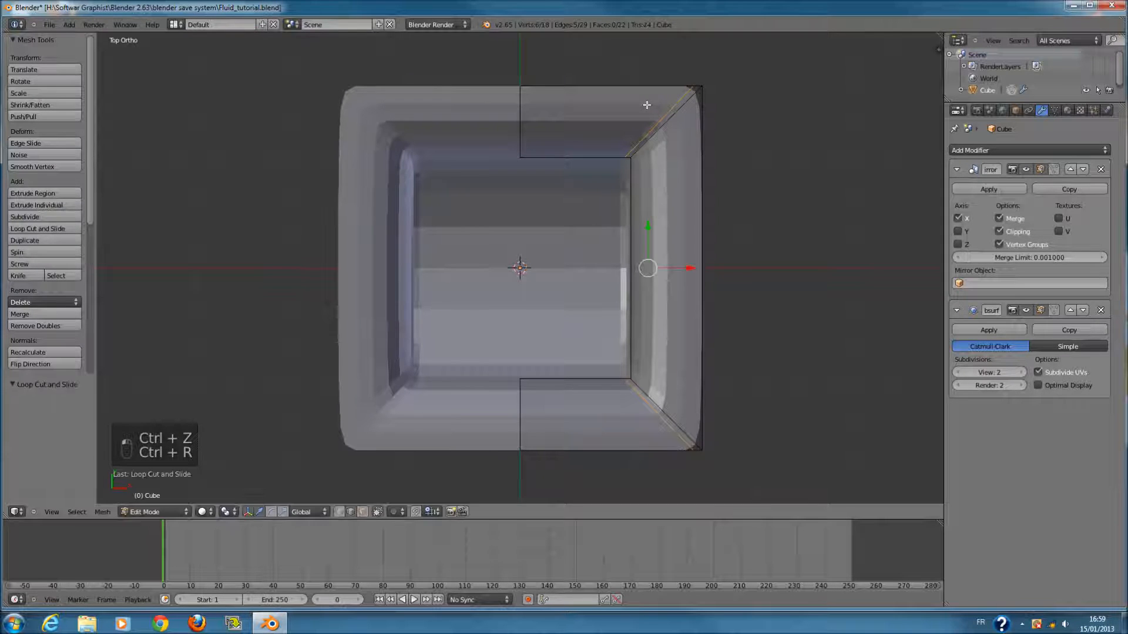
pyautogui.press('a')
# - Add two loop cuts parallel to the X axis, sliding one close to each Y-end wall of the box
pyautogui.hotkey('ctrl', 'r')
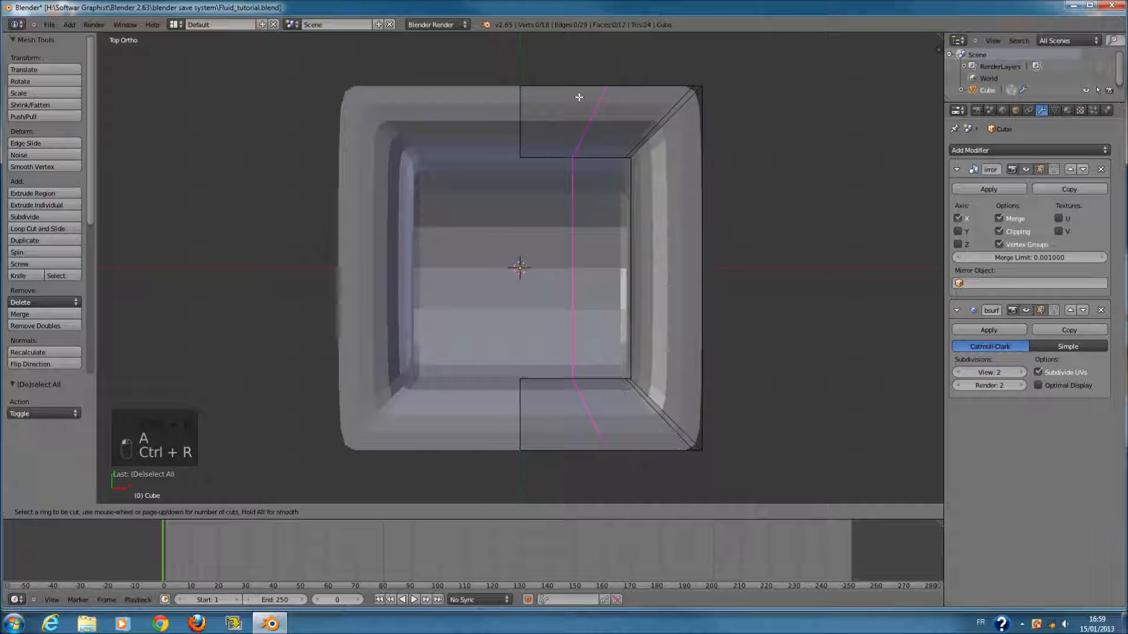
pyautogui.click(632, 266)
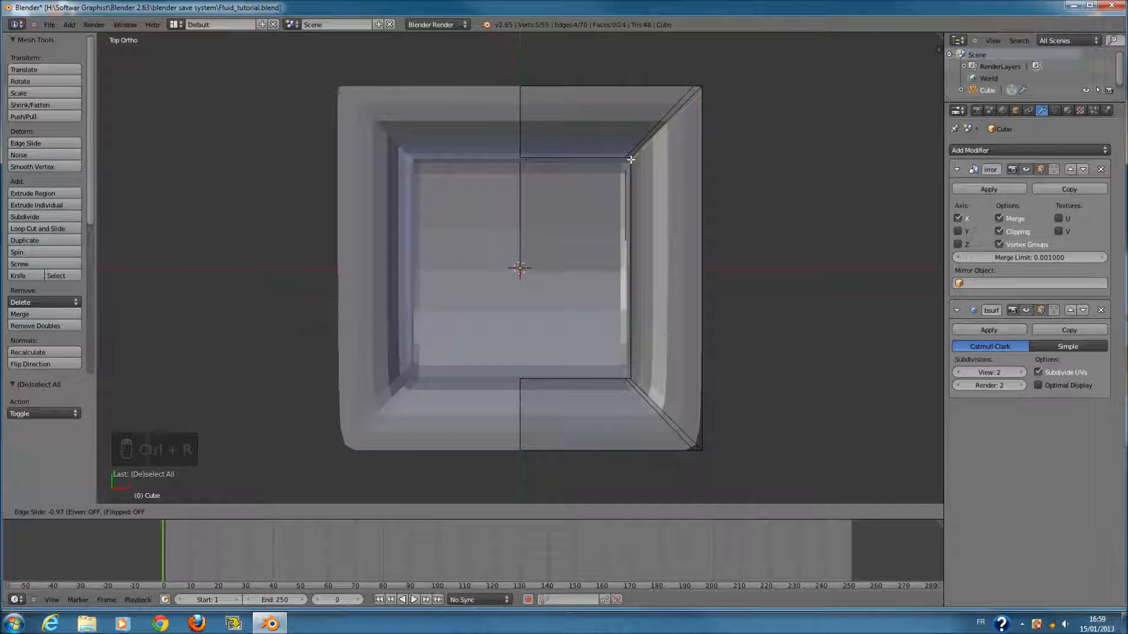
pyautogui.click(631, 164)
pyautogui.press('a')
pyautogui.hotkey('ctrl', 'r')
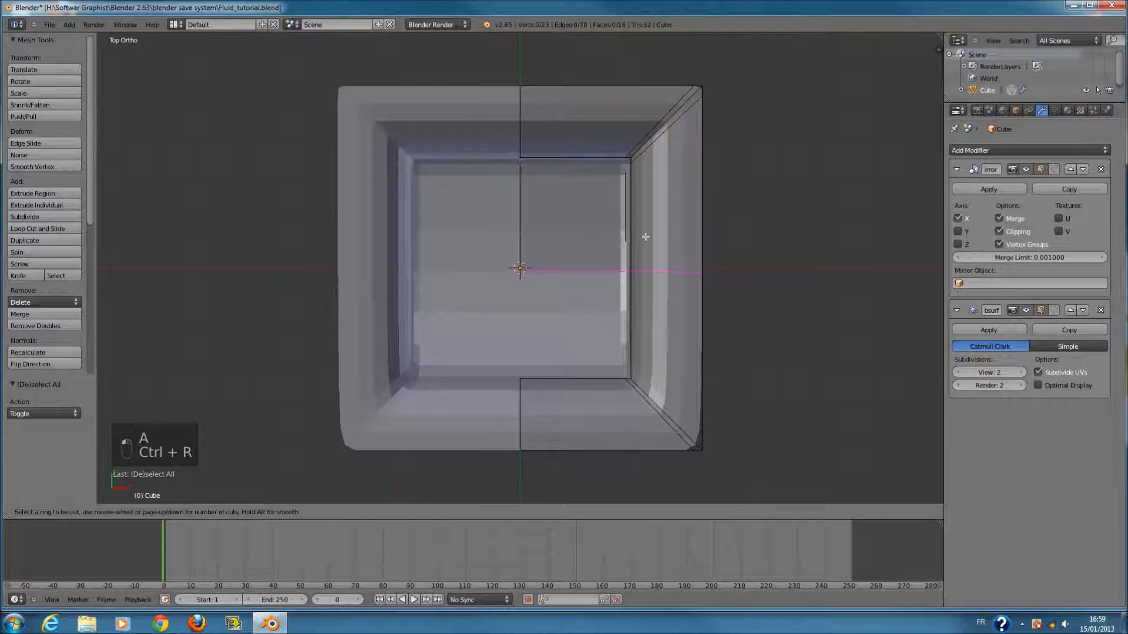
pyautogui.click(645, 247)
pyautogui.click(655, 337)
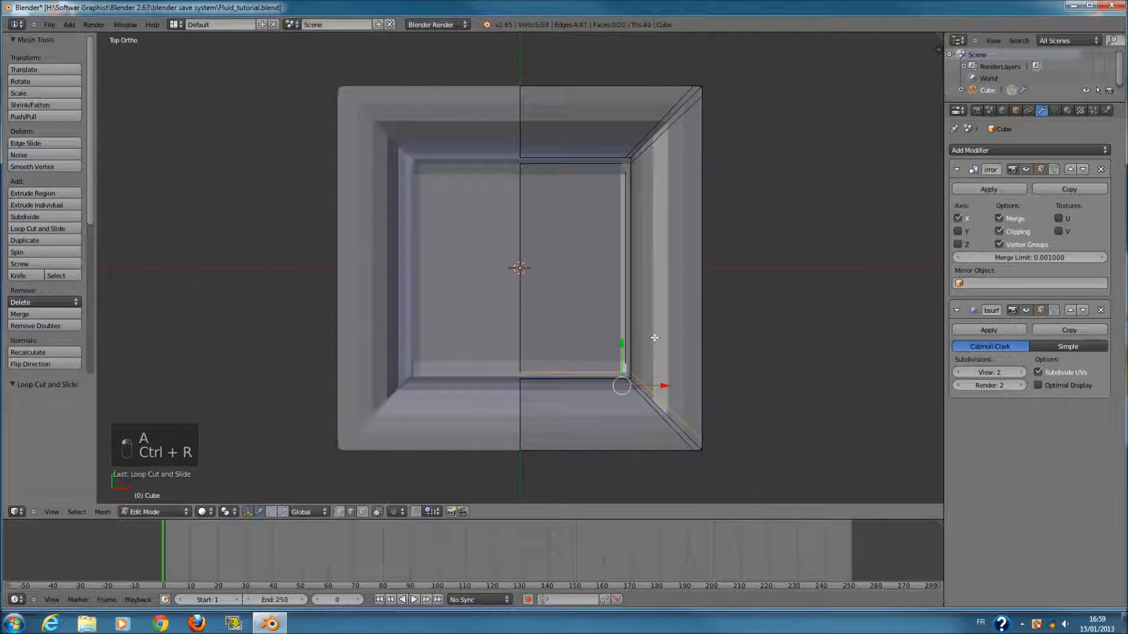
pyautogui.press('a')
# - Leave mesh editing and check the container's profile from the side
pyautogui.press('Tab')
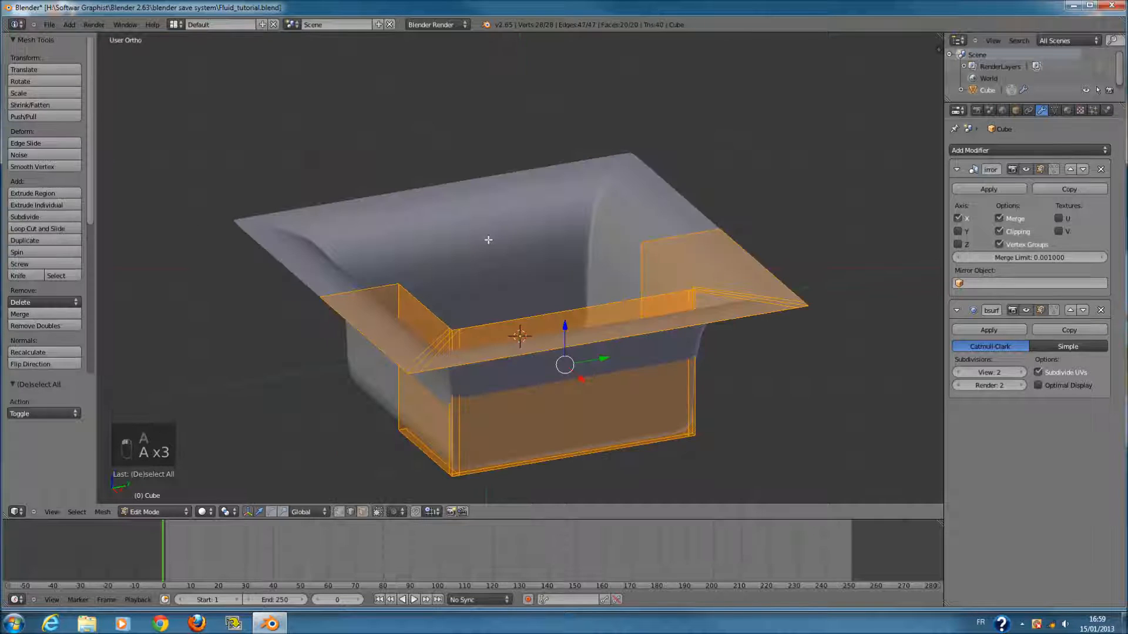
pyautogui.press('a')
pyautogui.moveTo(491, 239); pyautogui.dragTo(585, 232, button='middle')
pyautogui.press('Tab')
pyautogui.press('KP_3')
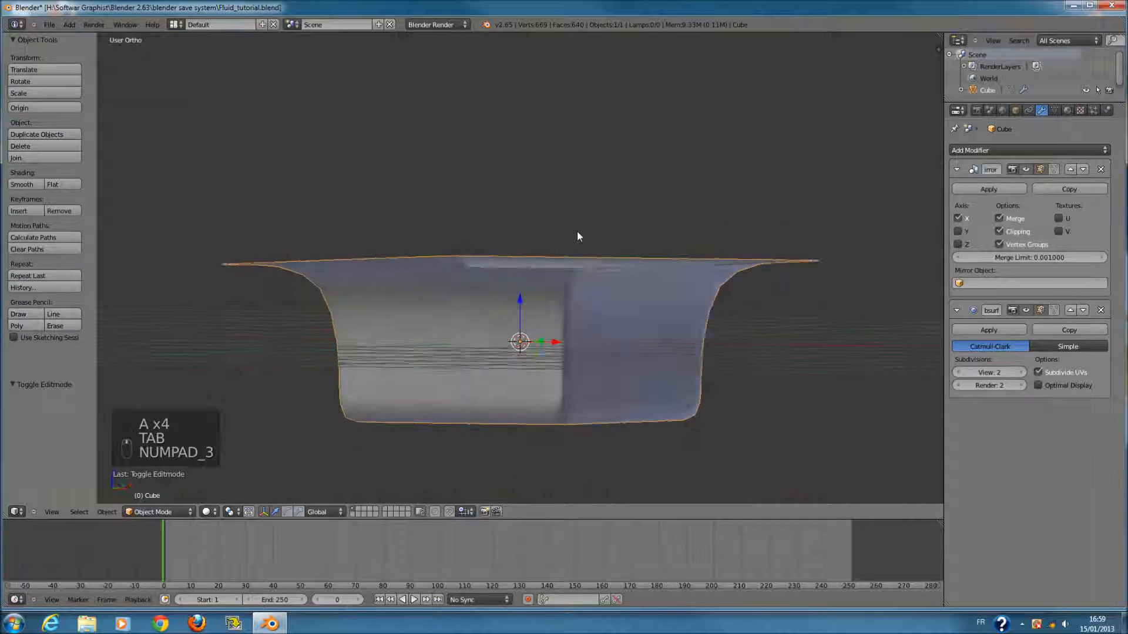
# - Add a horizontal loop cut around the box's walls and slide it up close to the flange
pyautogui.press('Tab')
pyautogui.press('z')
pyautogui.press('a')
pyautogui.press('a')
pyautogui.hotkey('ctrl', 'r')
pyautogui.click(388, 284)
pyautogui.click(385, 245)
pyautogui.press('a')
pyautogui.press('z')
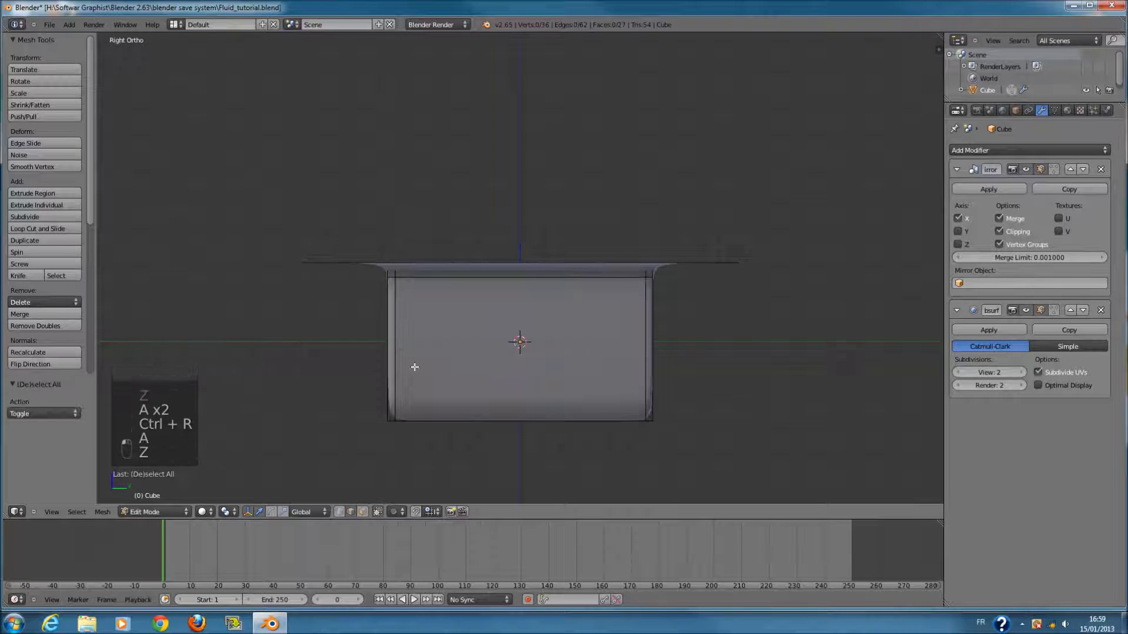
# - Add another horizontal loop cut around the walls and slide it down close to the container's floor
pyautogui.press('z')
pyautogui.hotkey('ctrl', 'r')
pyautogui.click(388, 359)
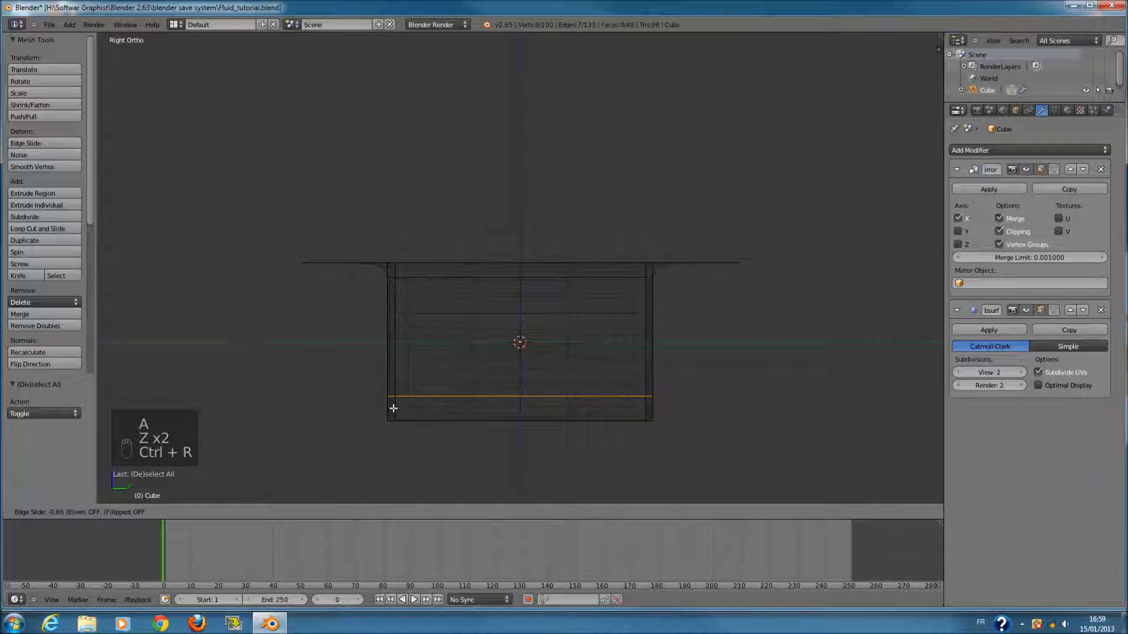
pyautogui.click(393, 408)
pyautogui.press('a')
# - Select only the vertices of the container's floor, scale them slightly inward and check the result from above
pyautogui.click(340, 515)
pyautogui.scroll(1, 374, 455)
pyautogui.press('a')
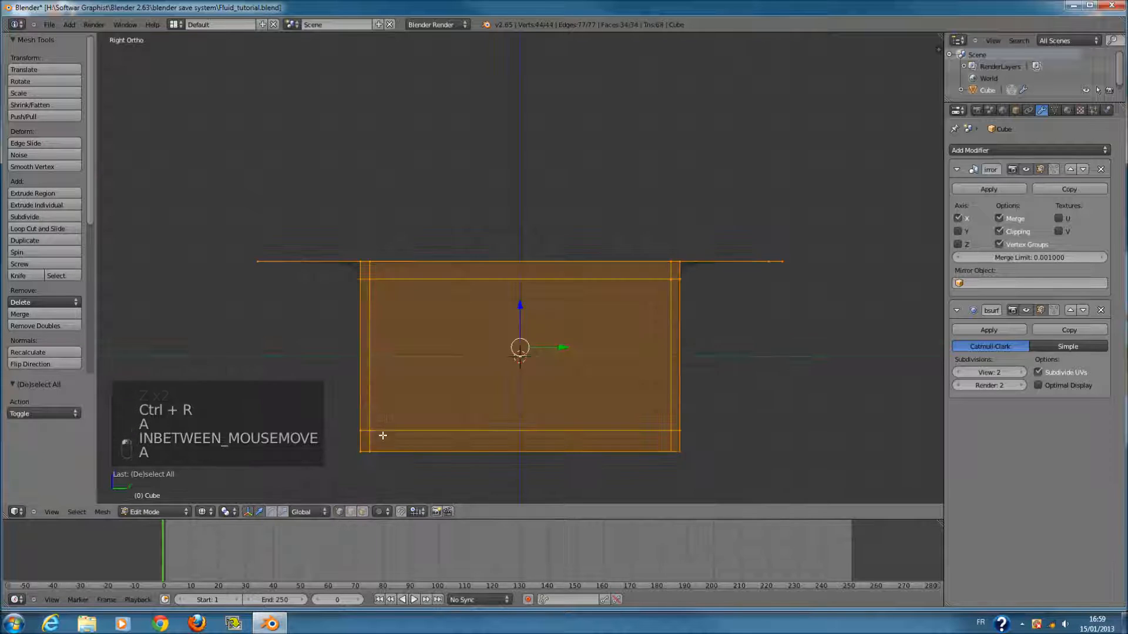
pyautogui.press('a')
pyautogui.press('c')
pyautogui.moveTo(370, 474); pyautogui.dragTo(684, 479)
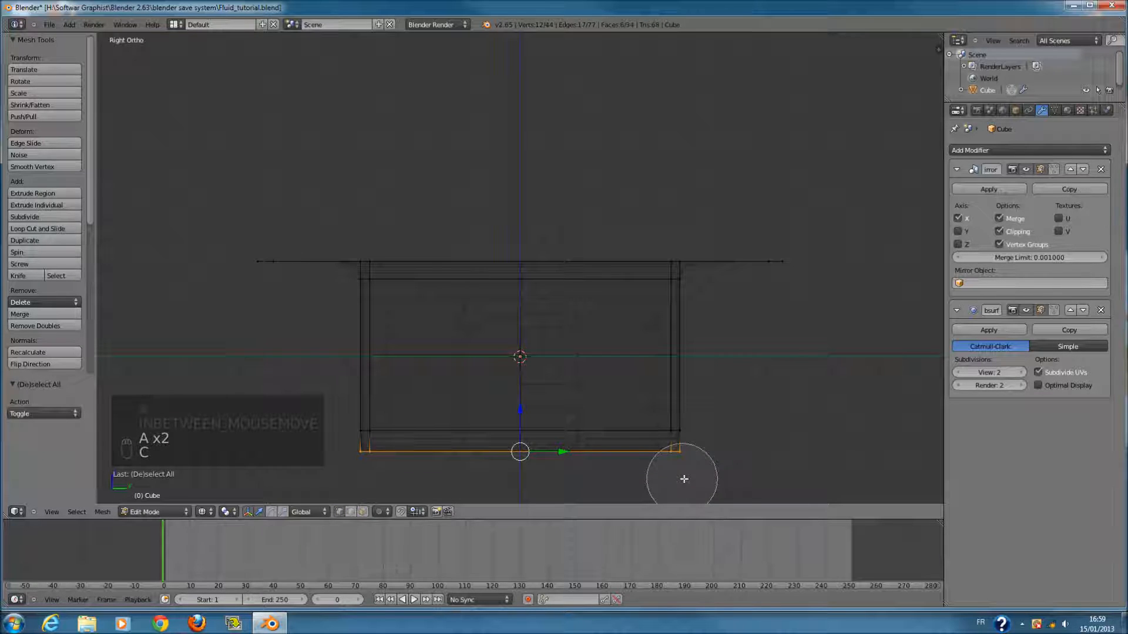
pyautogui.rightClick(683, 479)
pyautogui.press('s')
pyautogui.click(761, 456)
pyautogui.press('z')
pyautogui.moveTo(586, 403); pyautogui.dragTo(685, 434, button='middle')
pyautogui.press('Tab')
pyautogui.press('KP_7')
pyautogui.press('Tab')
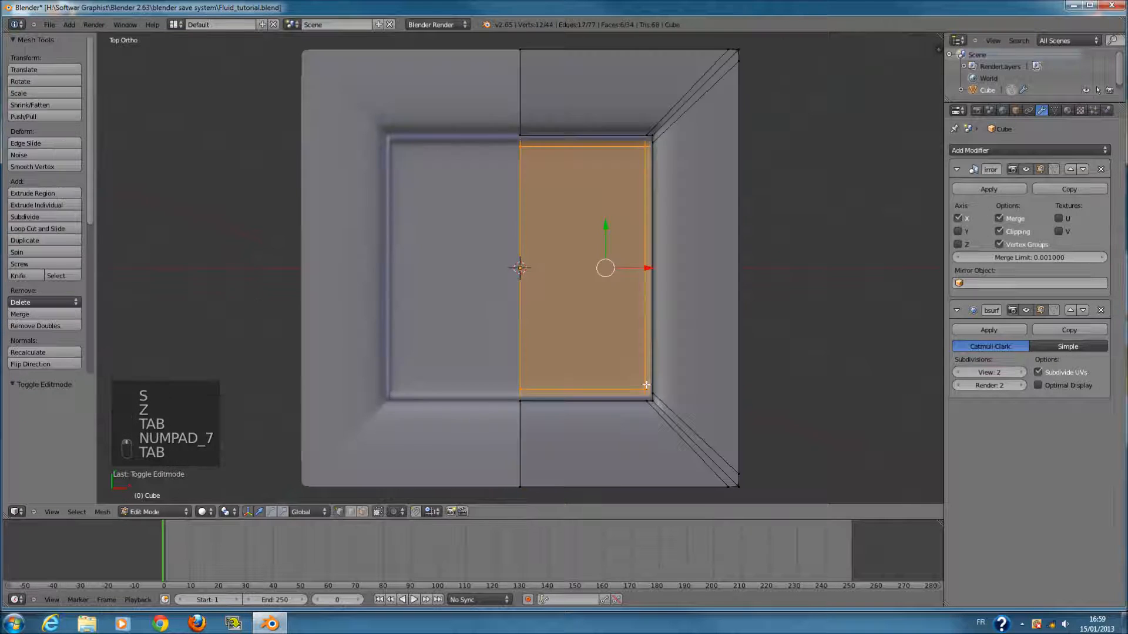
# - Select all vertices at the top level of the container, covering the whole flange and its inner rim
pyautogui.press('z')
pyautogui.press('KP_1')
pyautogui.press('a')
pyautogui.press('c')
pyautogui.scroll(4, 519, 239)
pyautogui.click(522, 252)
pyautogui.moveTo(530, 251); pyautogui.dragTo(684, 252)
pyautogui.rightClick(686, 251)
pyautogui.press('z')
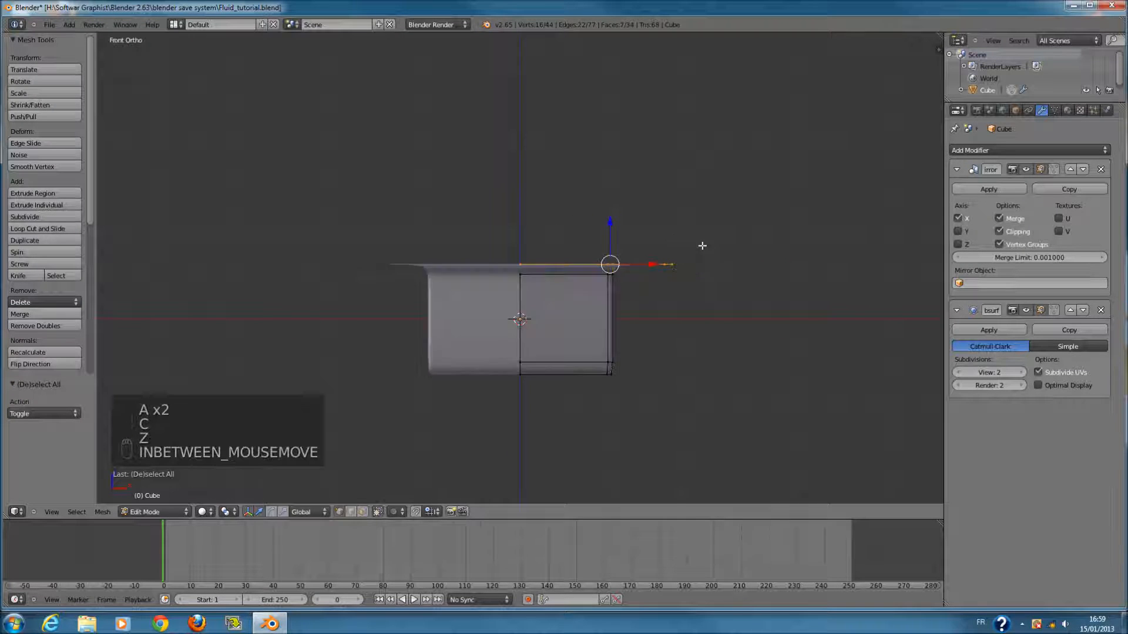
pyautogui.moveTo(702, 244); pyautogui.dragTo(776, 315, button='middle')
pyautogui.press('s')
pyautogui.rightClick(755, 311)
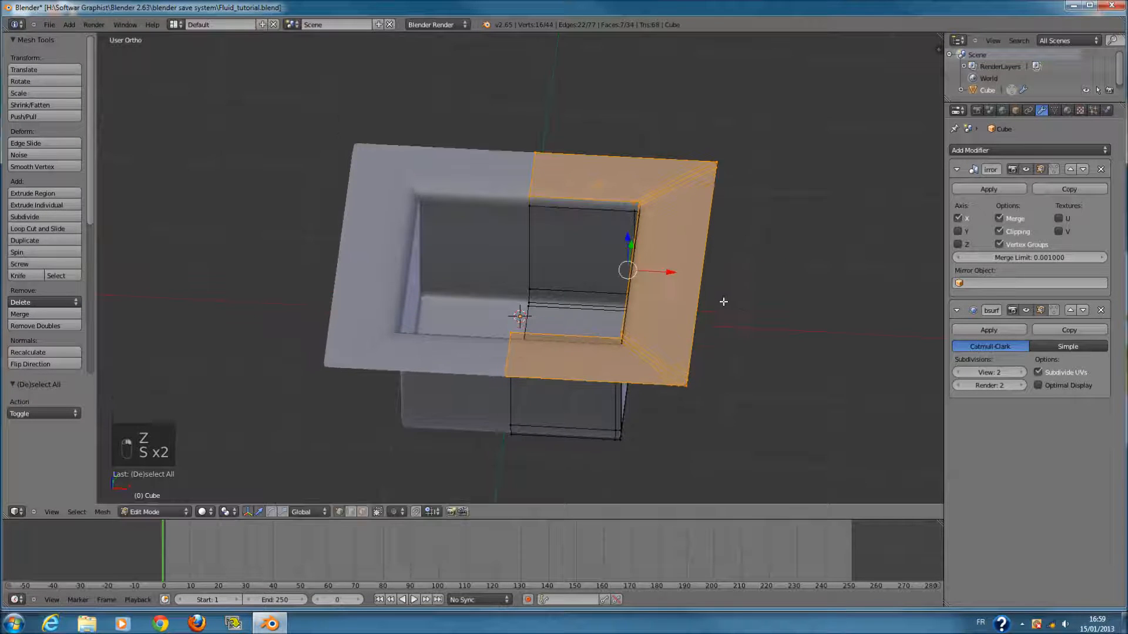
pyautogui.press('KP_7')
pyautogui.press('s')
pyautogui.press('x')
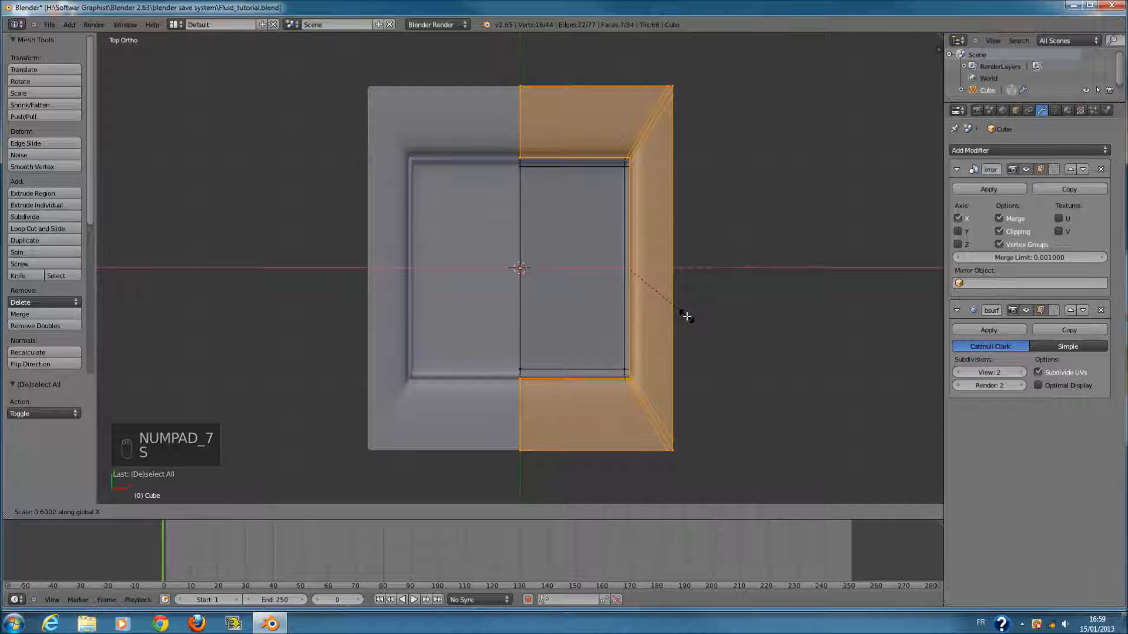
pyautogui.rightClick(678, 315)
# - Deselect the inner rim and narrow the flange by scaling its outer edge to about 0.374 along X and 0.821 along Y
pyautogui.press('z')
pyautogui.press('c')
pyautogui.moveTo(518, 159)
pyautogui.mouseDown(button='middle')
pyautogui.moveTo(581, 166)
pyautogui.moveTo(625, 377)
pyautogui.moveTo(468, 387)
pyautogui.moveTo(507, 137)
pyautogui.mouseUp(button='middle')
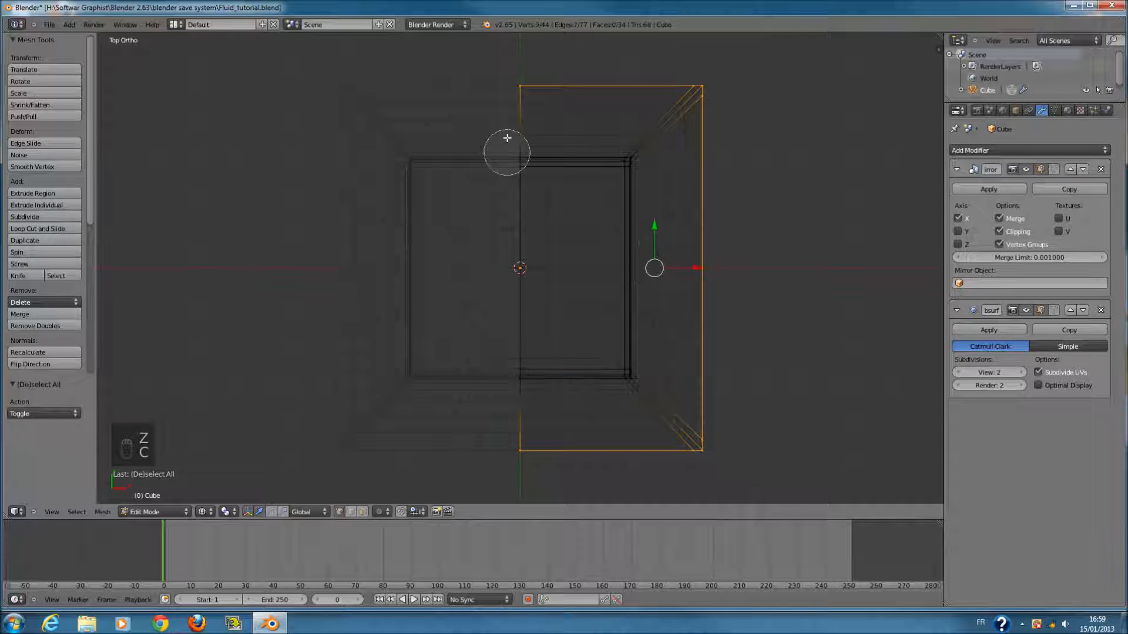
pyautogui.press('z')
pyautogui.press('s')
pyautogui.rightClick(776, 227)
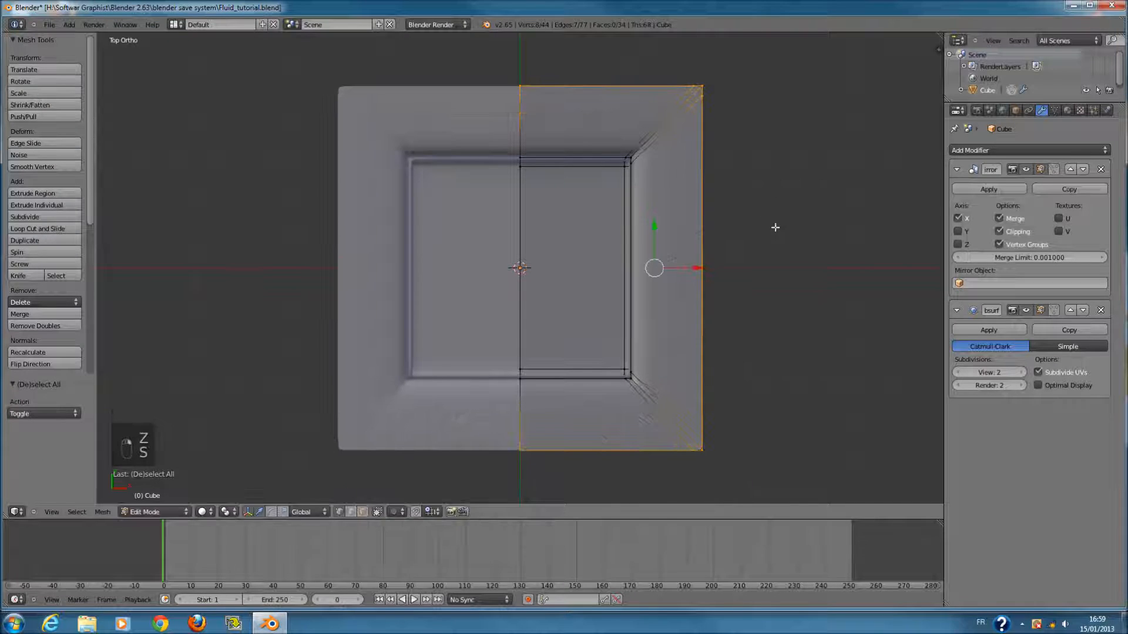
pyautogui.press('s')
pyautogui.click(699, 235)
pyautogui.press('s')
pyautogui.press('y')
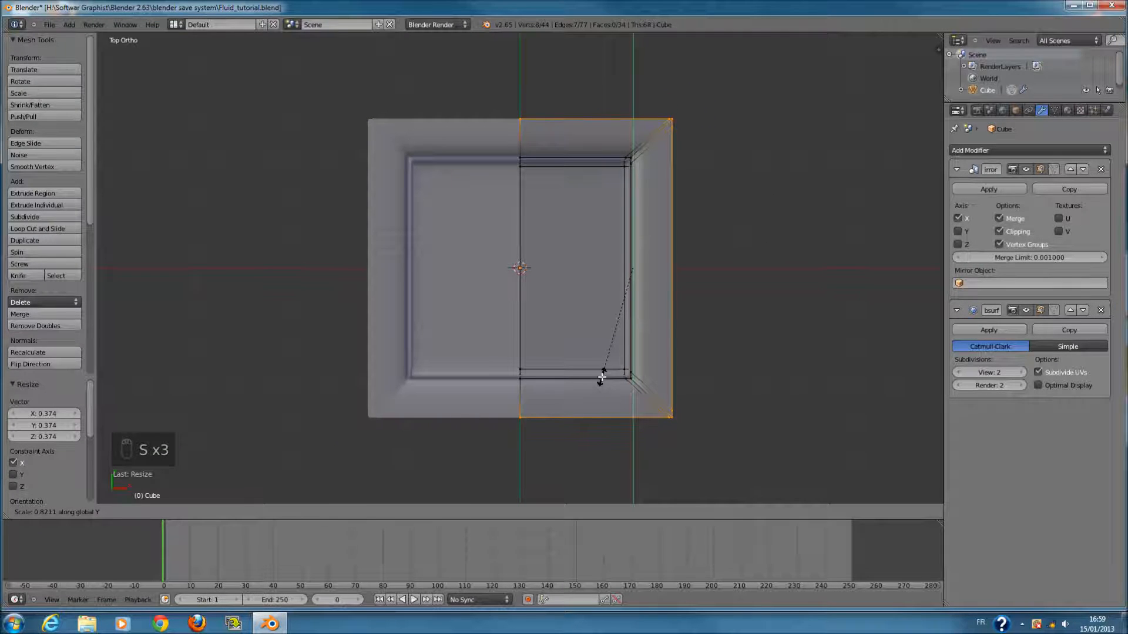
pyautogui.click(602, 377)
# - Extrude the flange's outer edge slightly downward twice to give it a thin lip
pyautogui.moveTo(602, 377); pyautogui.dragTo(583, 252, button='middle')
pyautogui.press('KP_1')
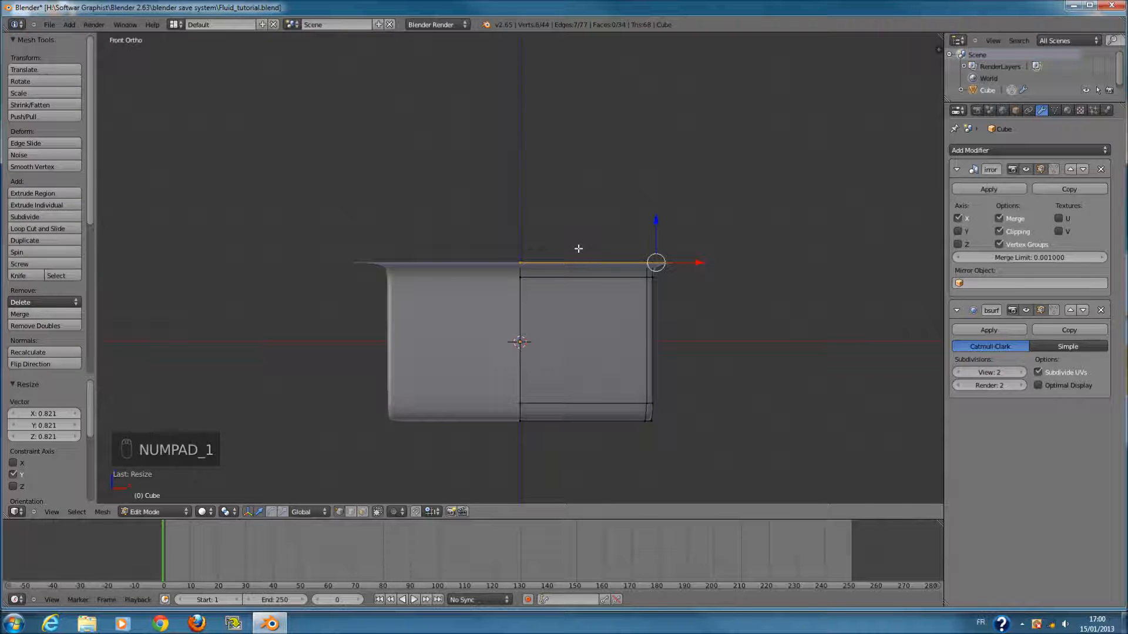
pyautogui.scroll(1, 694, 292)
pyautogui.press('e')
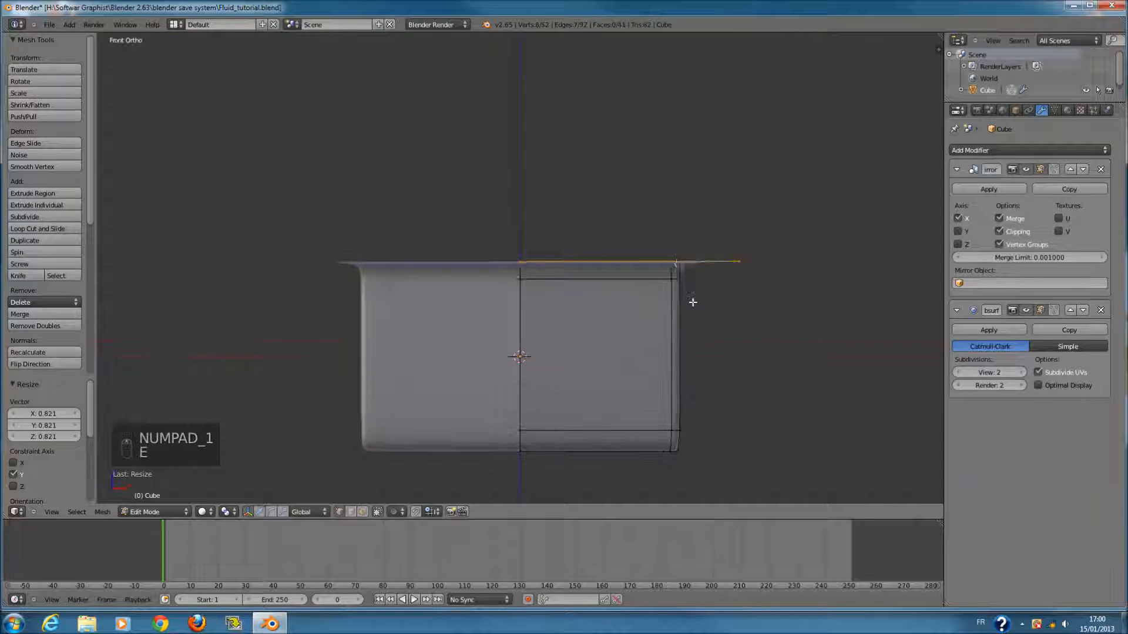
pyautogui.rightClick(688, 323)
pyautogui.moveTo(683, 215); pyautogui.dragTo(684, 222)
pyautogui.moveTo(684, 217); pyautogui.dragTo(684, 216)
pyautogui.press('e')
pyautogui.click(683, 220)
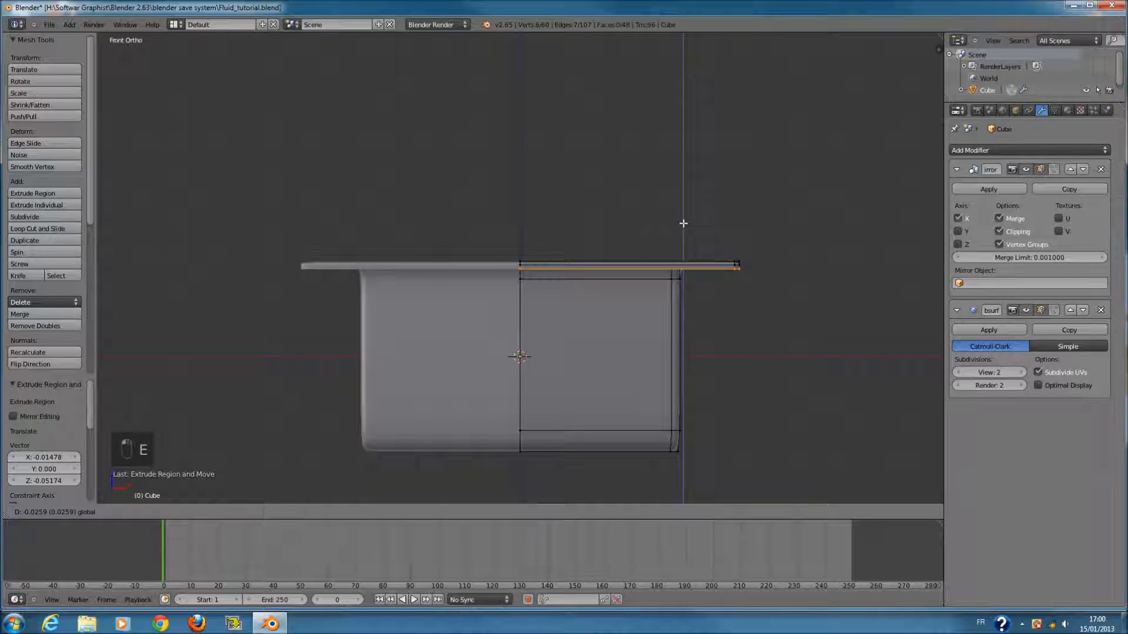
# - Extrude the lip's lower edge straight down to floor level to form outer walls, and view the box in Object Mode
pyautogui.press('e')
pyautogui.moveTo(683, 223); pyautogui.dragTo(655, 412)
pyautogui.rightClick(682, 233)
pyautogui.press('Tab')
pyautogui.moveTo(660, 342); pyautogui.dragTo(558, 365, button='middle')
pyautogui.scroll(-2, 559, 364)
pyautogui.press('a')
pyautogui.moveTo(581, 302); pyautogui.dragTo(763, 294, button='middle')
pyautogui.rightClick(709, 271)
pyautogui.scroll(-2, 707, 272)
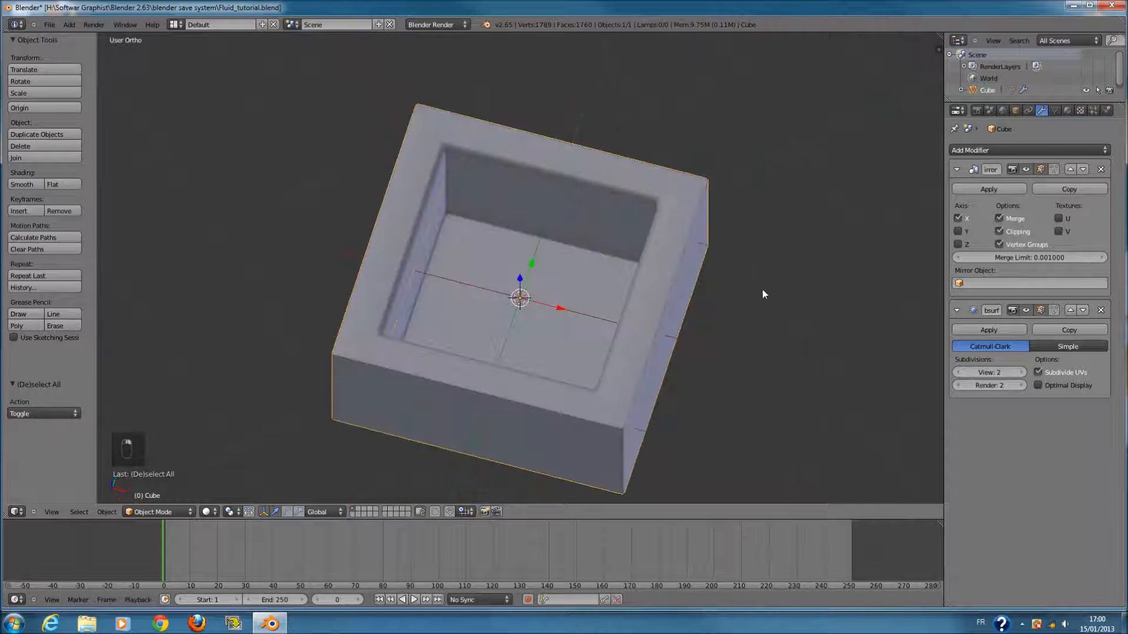
# - Apply the Mirror modifier to the container in Object Mode
pyautogui.press('Tab')
pyautogui.press('KP_7')
pyautogui.press('a')
pyautogui.press('a')
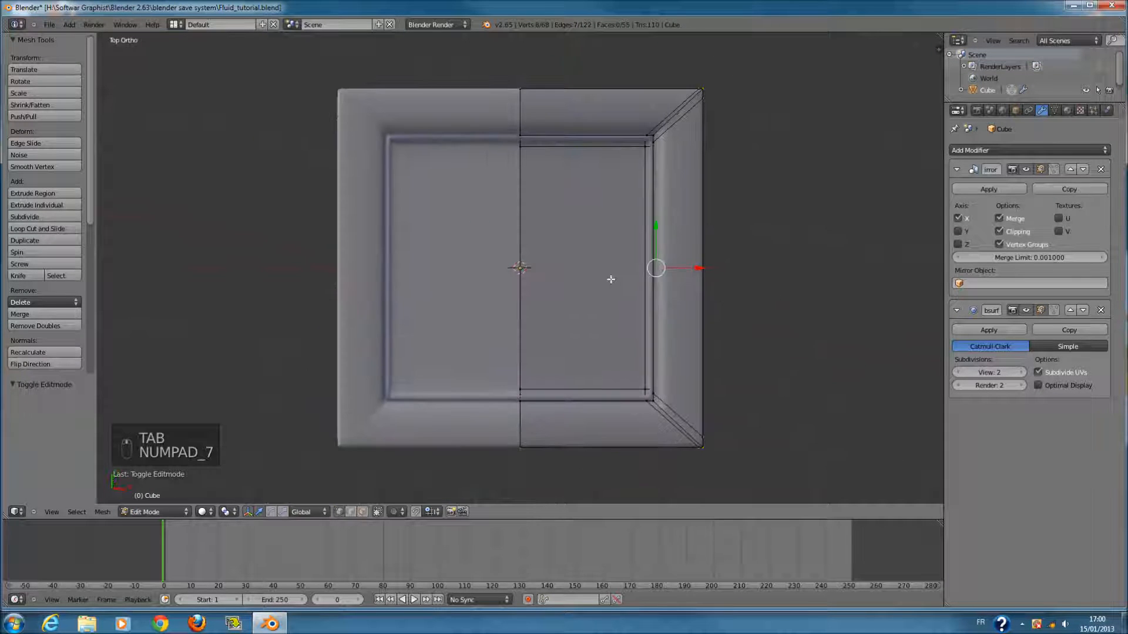
pyautogui.press('Tab')
pyautogui.click(978, 188)
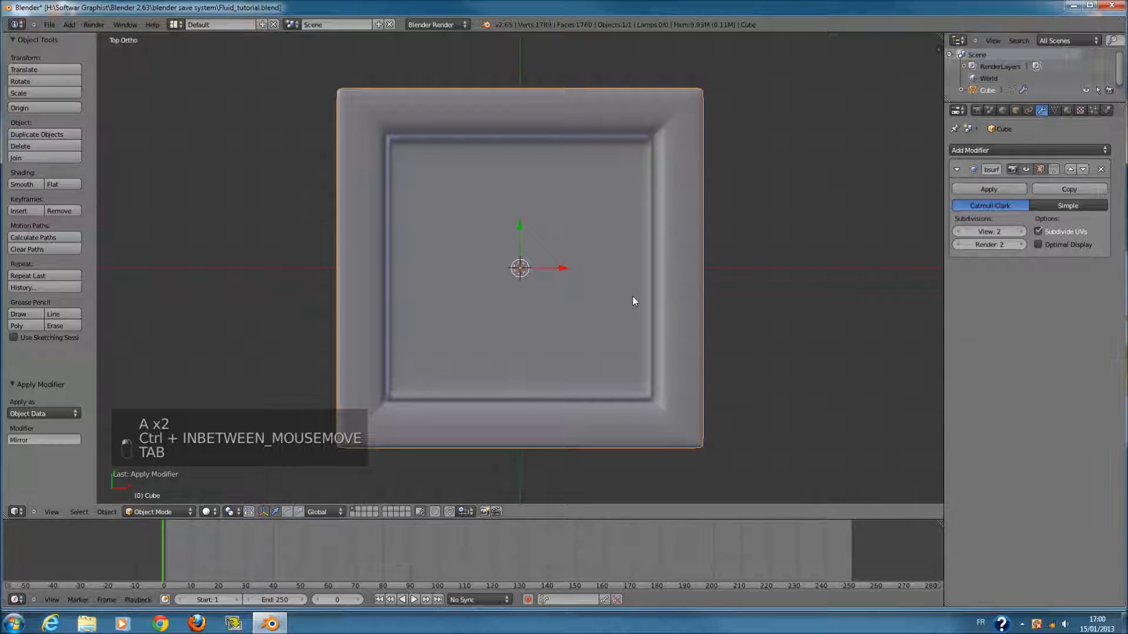
pyautogui.hotkey('ctrl', 's')
# - Add two loop cuts parallel to the X axis and bring them together by scaling to about 0.44 along Y
pyautogui.press('Tab')
pyautogui.press('a')
pyautogui.press('a')
pyautogui.press('a')
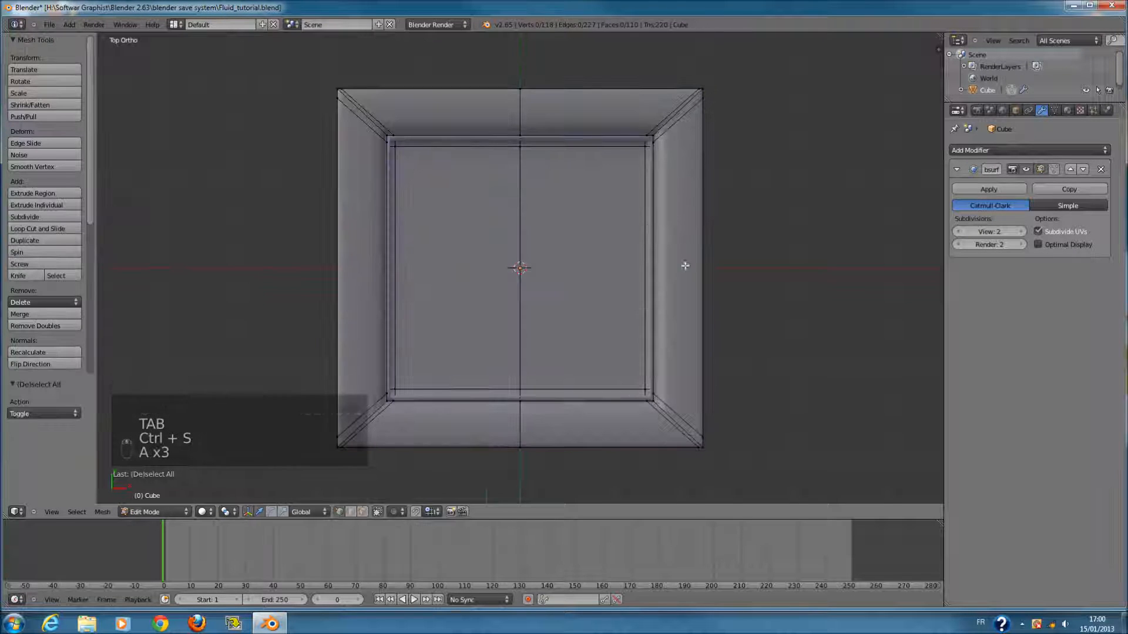
pyautogui.hotkey('ctrl', 'r')
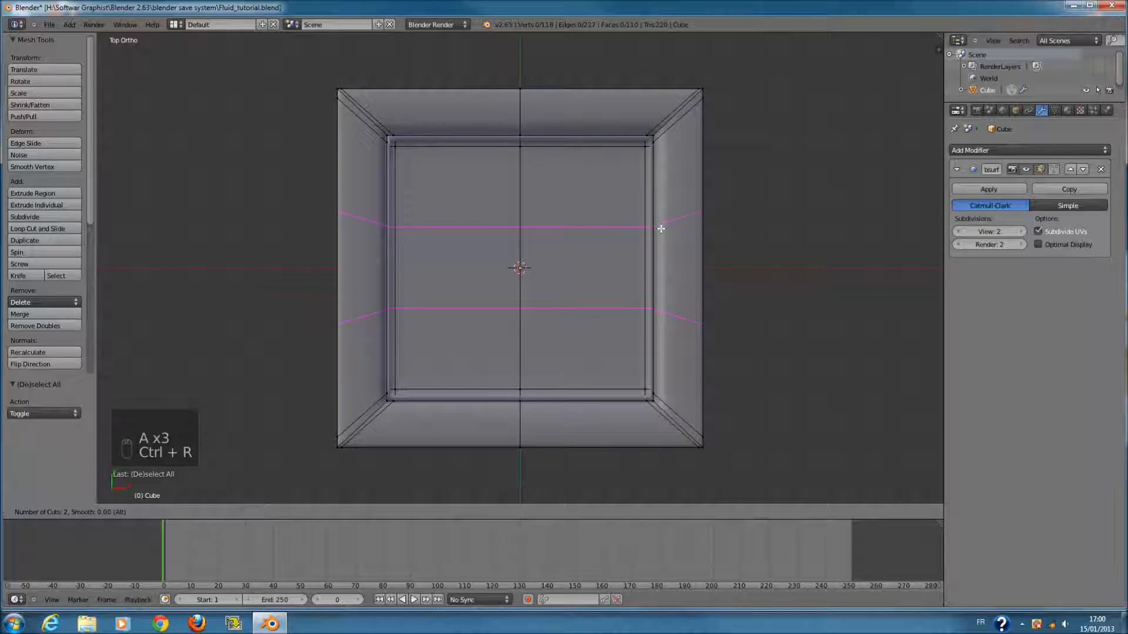
pyautogui.click(661, 228)
pyautogui.rightClick(528, 323)
pyautogui.press('s')
pyautogui.press('y')
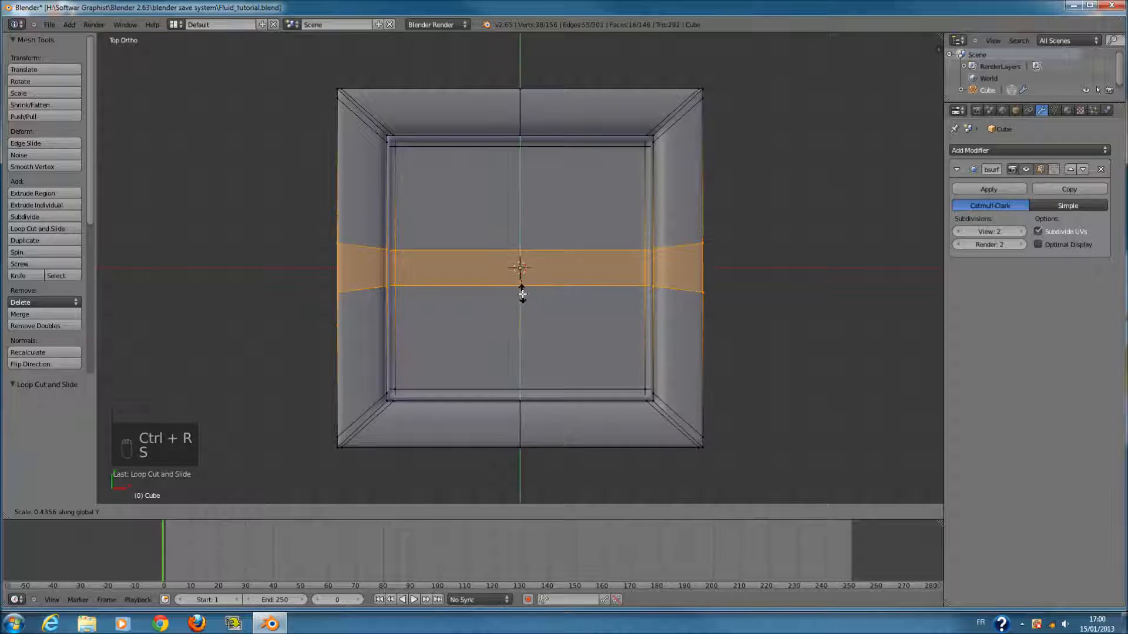
pyautogui.click(522, 293)
pyautogui.press('a')
# - Add two evenly spaced loop cuts parallel to the Y axis across the container's positive X half
pyautogui.hotkey('ctrl', 'r')
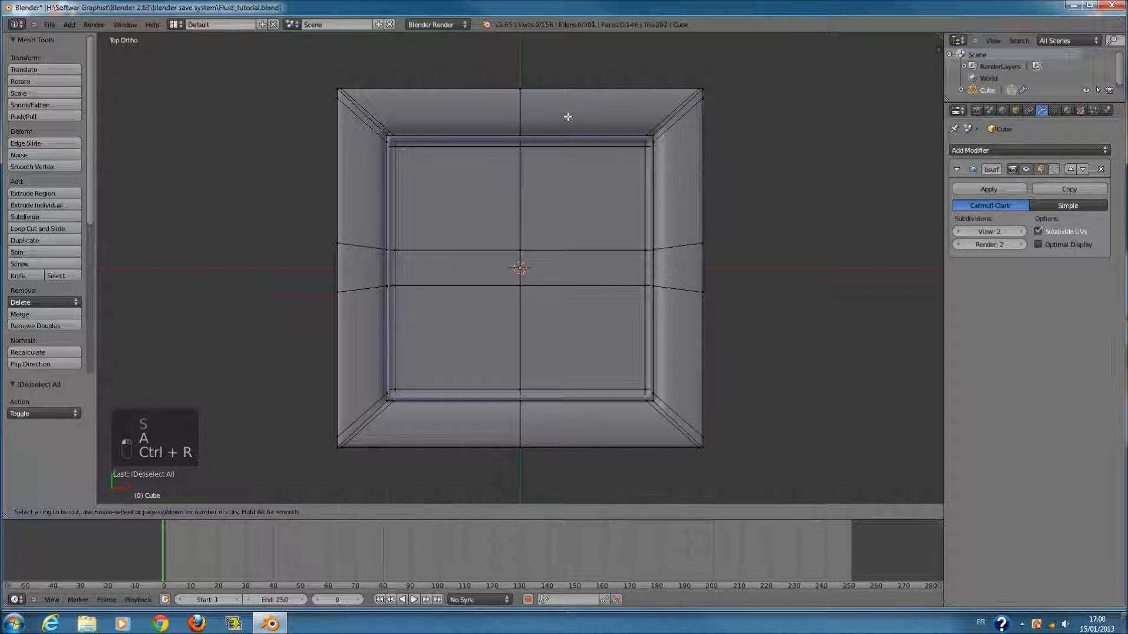
pyautogui.click(592, 93)
pyautogui.rightClick(624, 290)
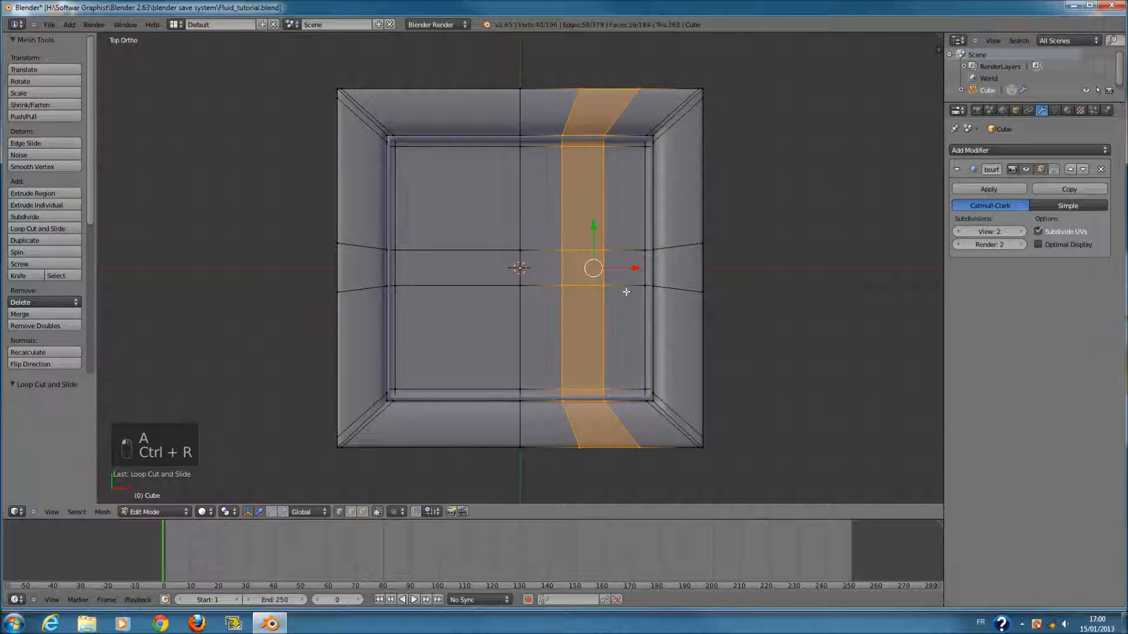
pyautogui.press('a')
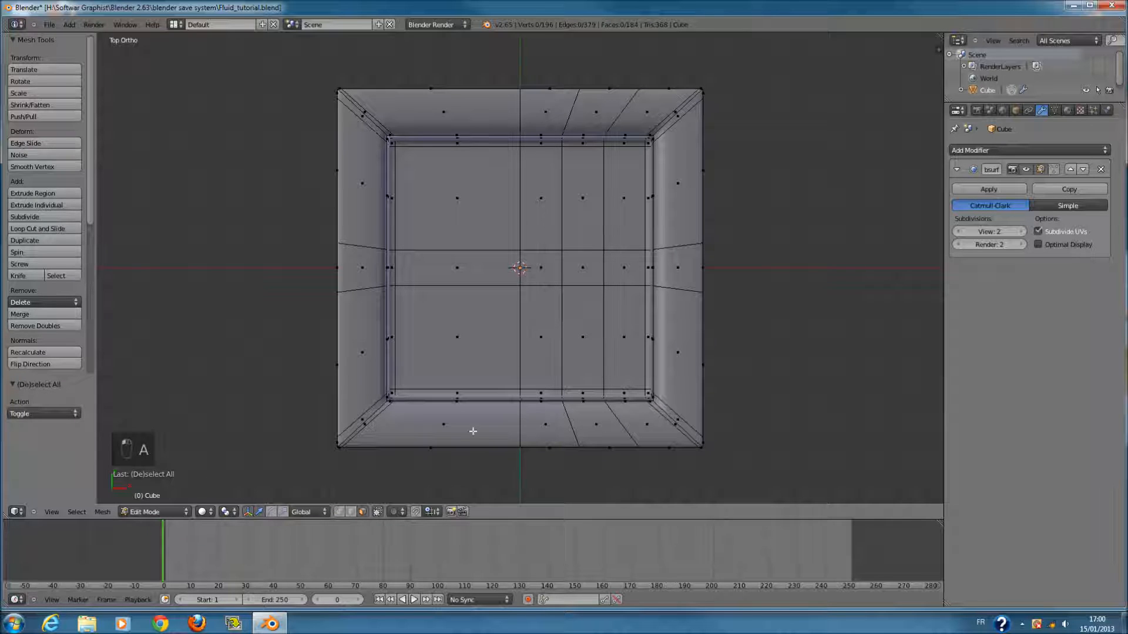
# - Select the three-by-three block of floor faces in the positive X half and lower it about 0.02 along Z
pyautogui.scroll(-3, 569, 294)
pyautogui.moveTo(584, 206)
pyautogui.mouseDown()
pyautogui.moveTo(576, 328)
pyautogui.moveTo(587, 288)
pyautogui.mouseUp()
pyautogui.rightClick(586, 288)
pyautogui.moveTo(596, 292)
pyautogui.mouseDown(button='middle')
pyautogui.moveTo(656, 280)
pyautogui.moveTo(648, 236)
pyautogui.mouseUp(button='middle')
pyautogui.press('KP_1')
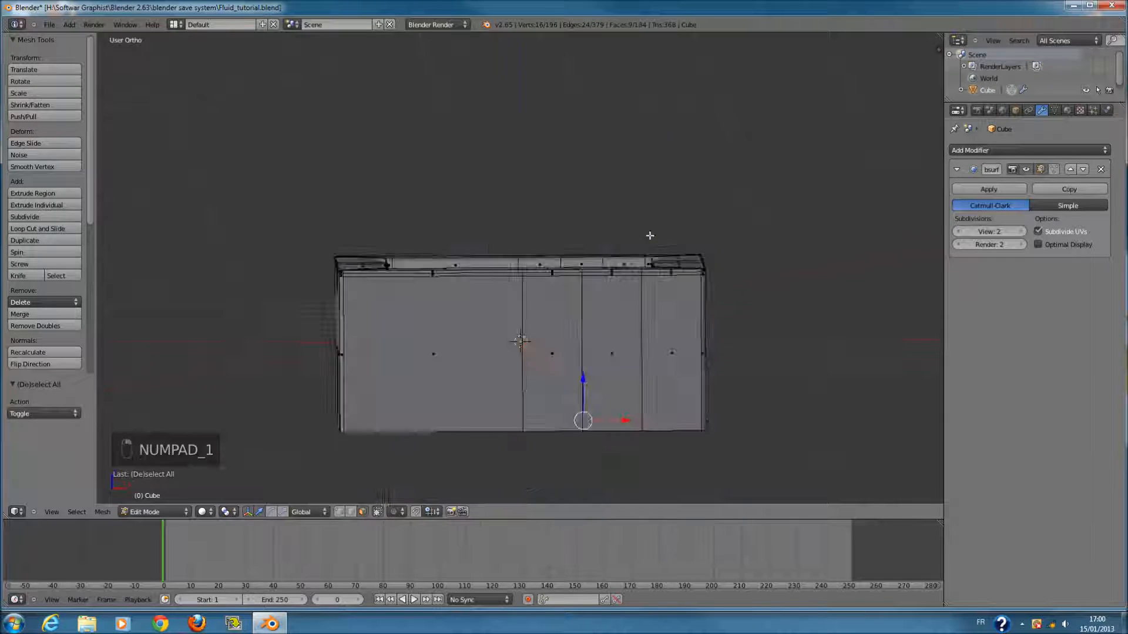
pyautogui.press('z')
pyautogui.keyDown('shift'); pyautogui.scroll(-9, 621, 300); pyautogui.keyUp('shift')
pyautogui.scroll(3, 623, 296)
pyautogui.moveTo(628, 270); pyautogui.dragTo(627, 273)
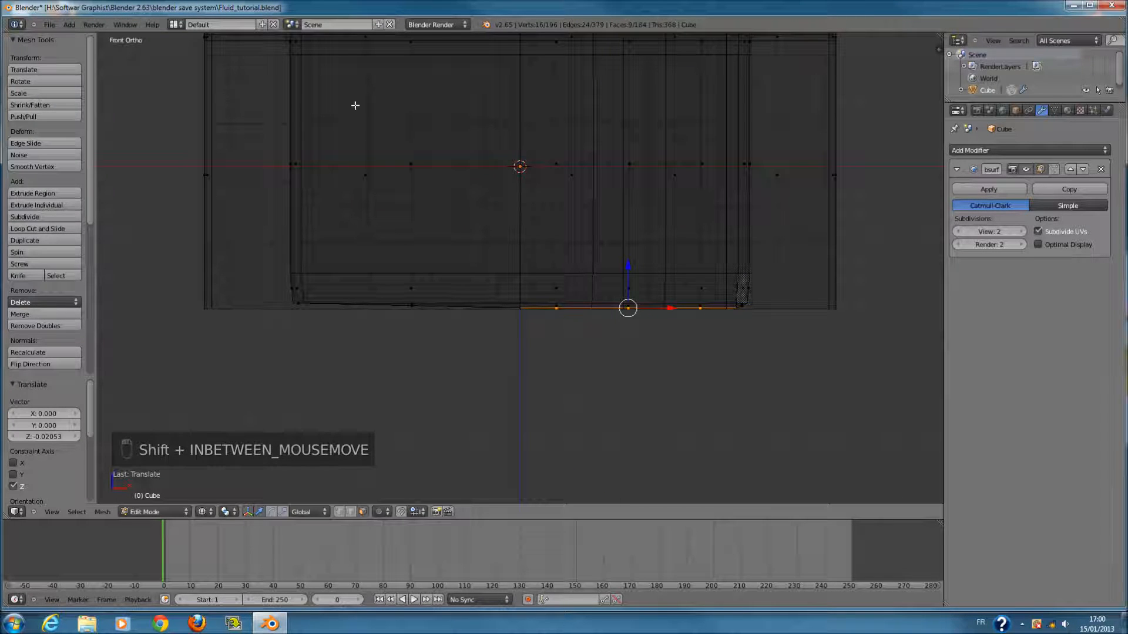
# - Delete the small central face of the lowered floor area to open a drain hole
pyautogui.moveTo(719, 293)
pyautogui.mouseDown(button='middle')
pyautogui.moveTo(673, 296)
pyautogui.moveTo(667, 338)
pyautogui.mouseUp(button='middle')
pyautogui.press('z')
pyautogui.press('a')
pyautogui.rightClick(662, 283)
pyautogui.press('x')
pyautogui.click(662, 281)
pyautogui.moveTo(667, 285); pyautogui.dragTo(549, 410, button='middle')
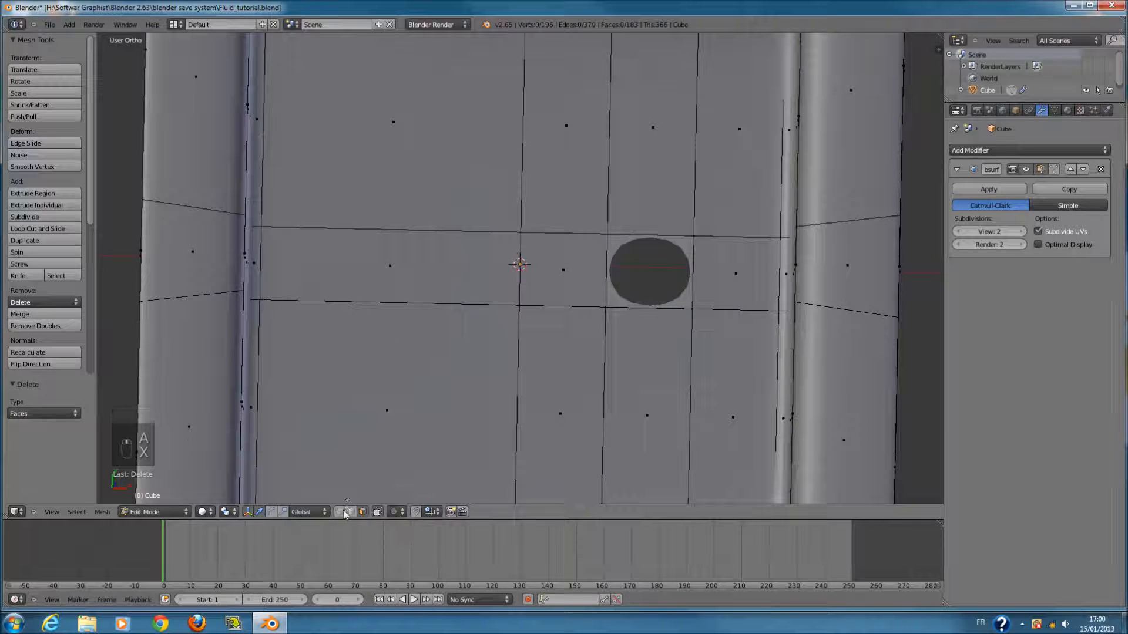
# - Select the drain hole's four edge vertices, extrude them and scale the new edge to 0.925
pyautogui.click(650, 270)
pyautogui.rightClick(650, 270)
pyautogui.press('KP_1')
pyautogui.press('z')
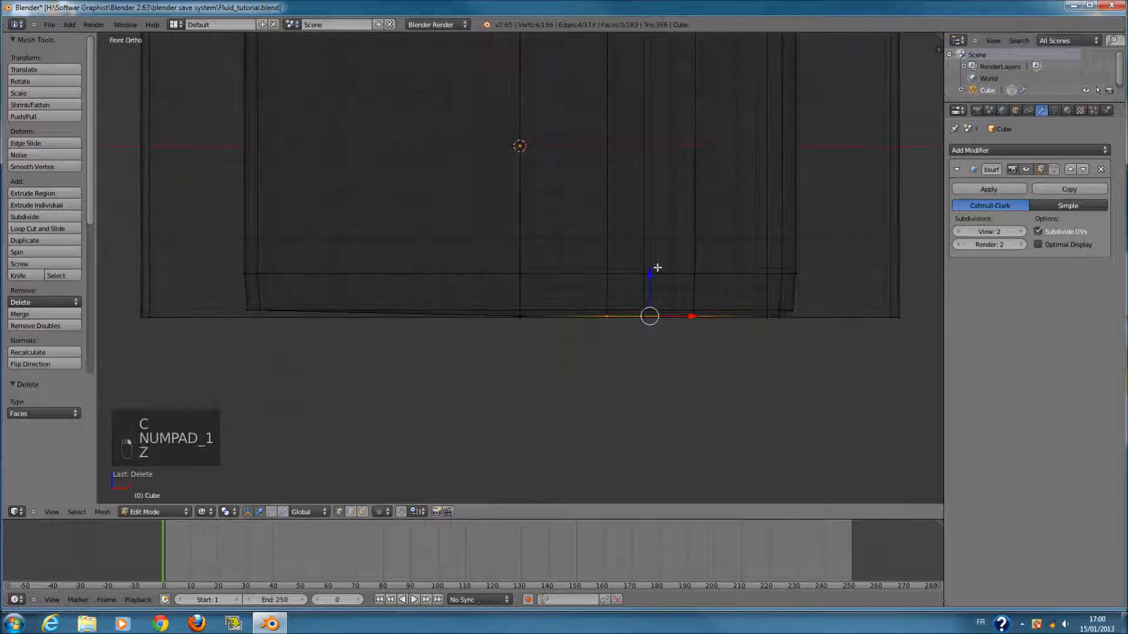
pyautogui.scroll(2, 682, 283)
pyautogui.press('e')
pyautogui.click(702, 300)
pyautogui.press('s')
pyautogui.click(758, 297)
# - Extrude the drain hole's edge again, move it slightly down below the floor and scale it further inward
pyautogui.press('e')
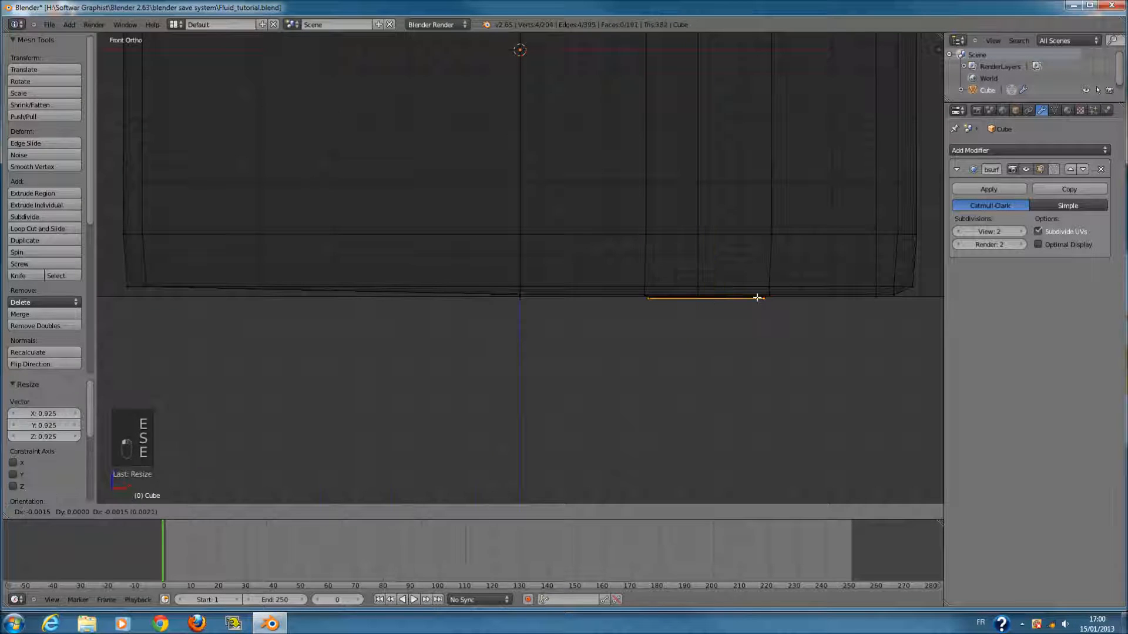
pyautogui.click(757, 298)
pyautogui.moveTo(707, 257); pyautogui.dragTo(709, 304)
pyautogui.press('s')
pyautogui.click(774, 322)
# - Extrude the drain's edge straight down about 0.079 along Z to form a short collar
pyautogui.press('e')
pyautogui.rightClick(701, 291)
pyautogui.keyDown('shift'); pyautogui.scroll(-4, 745, 301); pyautogui.keyUp('shift')
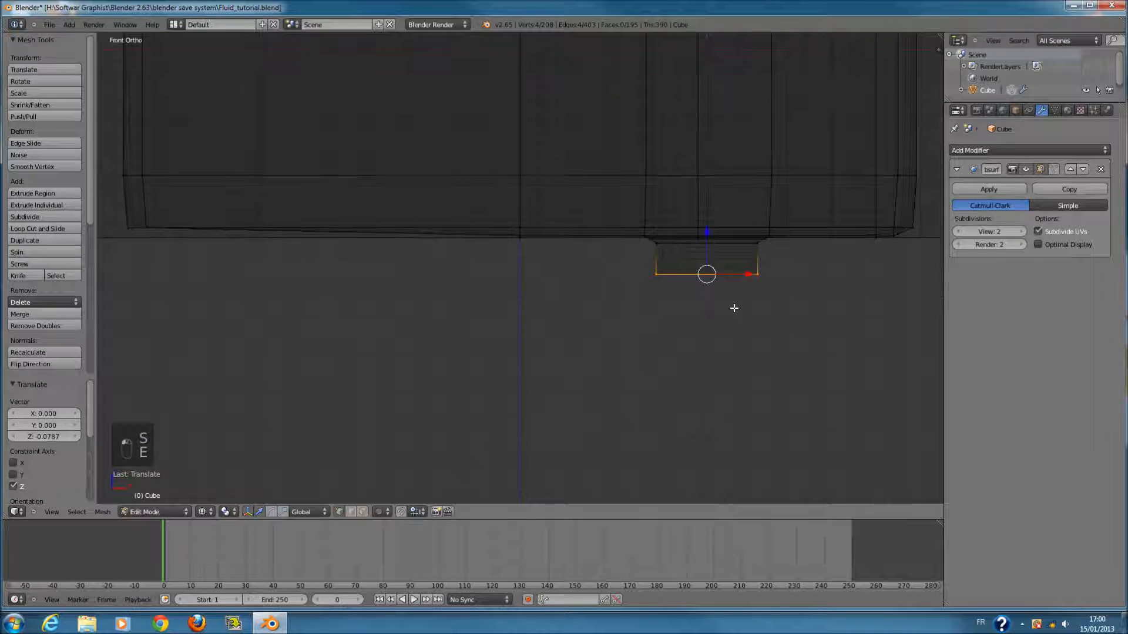
# - Extrude the collar's lower edge, scale it to about 0.73, lower it about 0.01 along Z and extrude it once more
pyautogui.press('e')
pyautogui.rightClick(758, 287)
pyautogui.press('s')
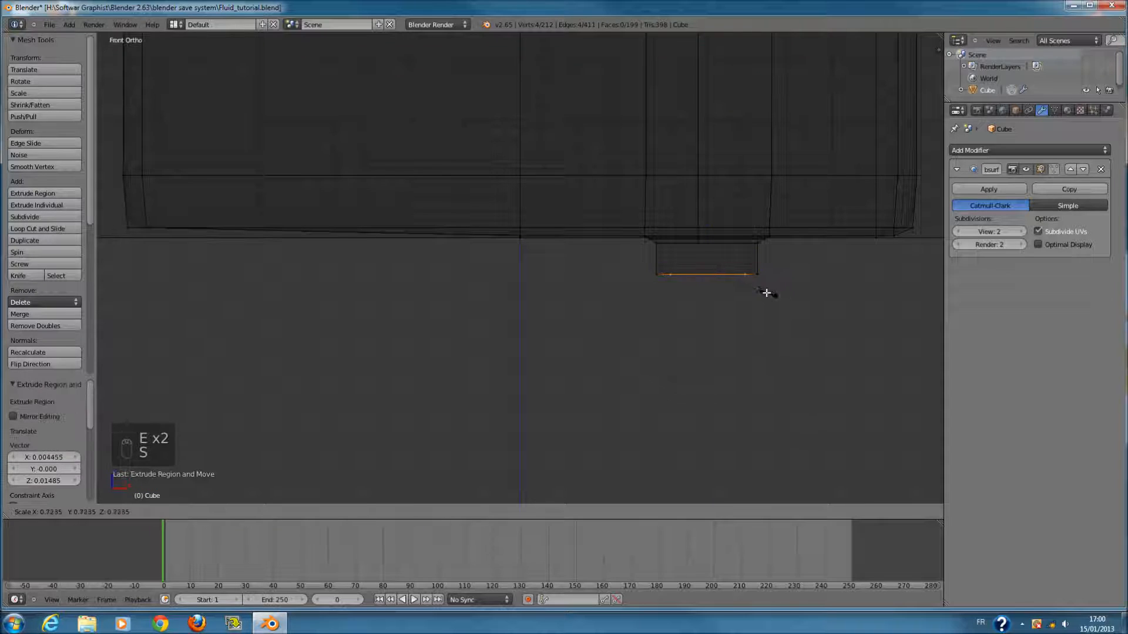
pyautogui.click(774, 296)
pyautogui.press('e')
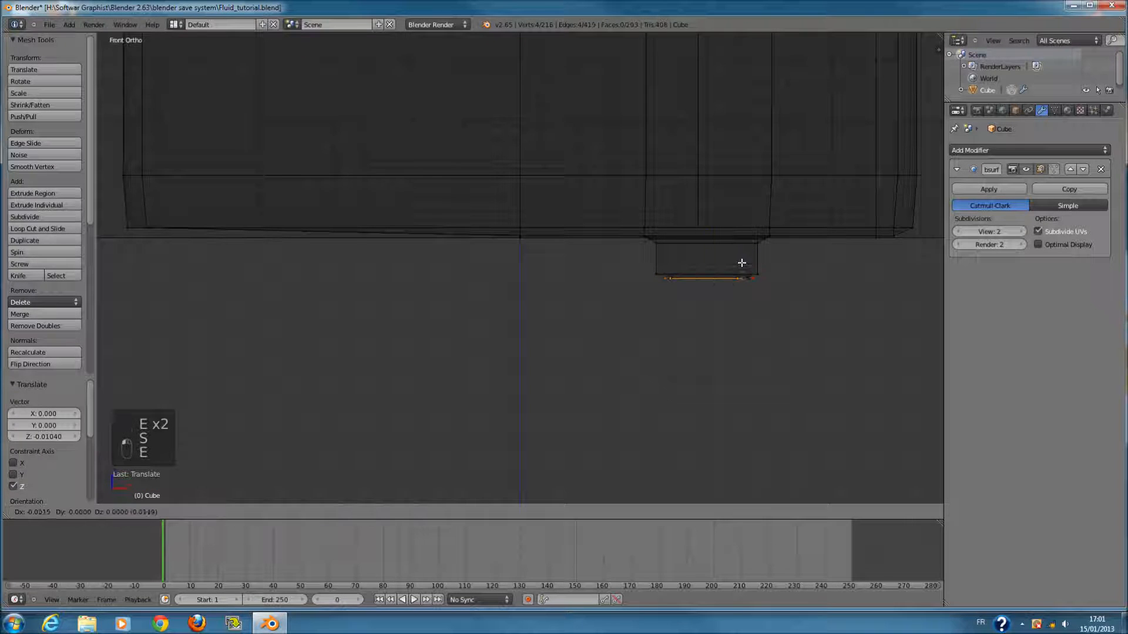
pyautogui.click(758, 267)
pyautogui.keyDown('shift'); pyautogui.scroll(-2, 759, 297); pyautogui.keyUp('shift')
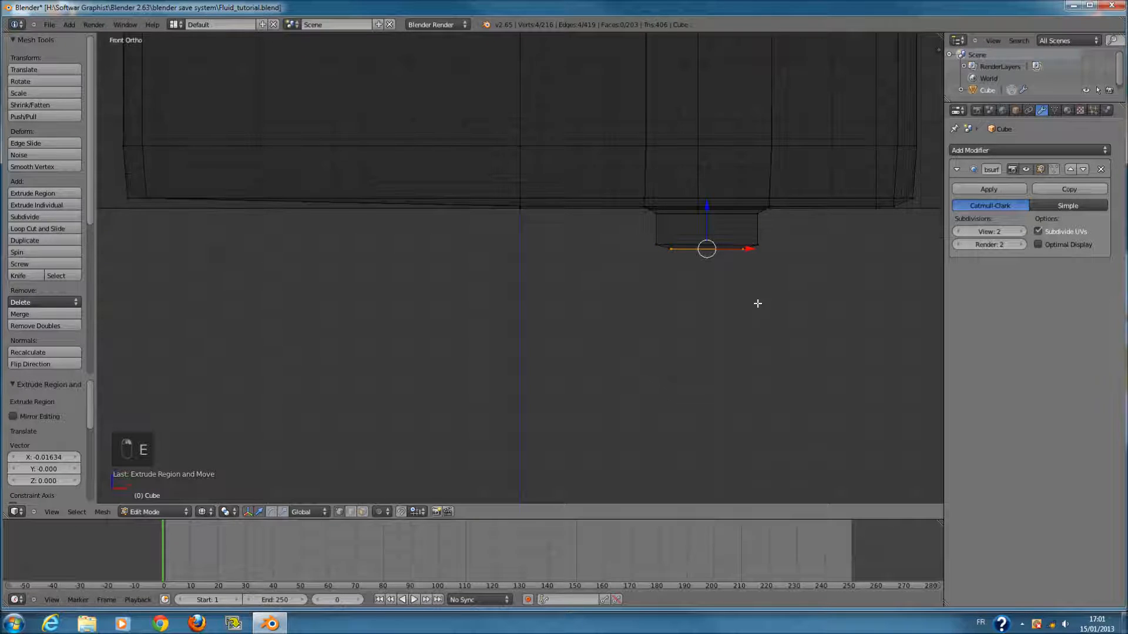
pyautogui.scroll(3, 700, 289)
# - Extrude the lower edge of the drain collar and pull it straight down along Z to form a long pipe
pyautogui.press('e')
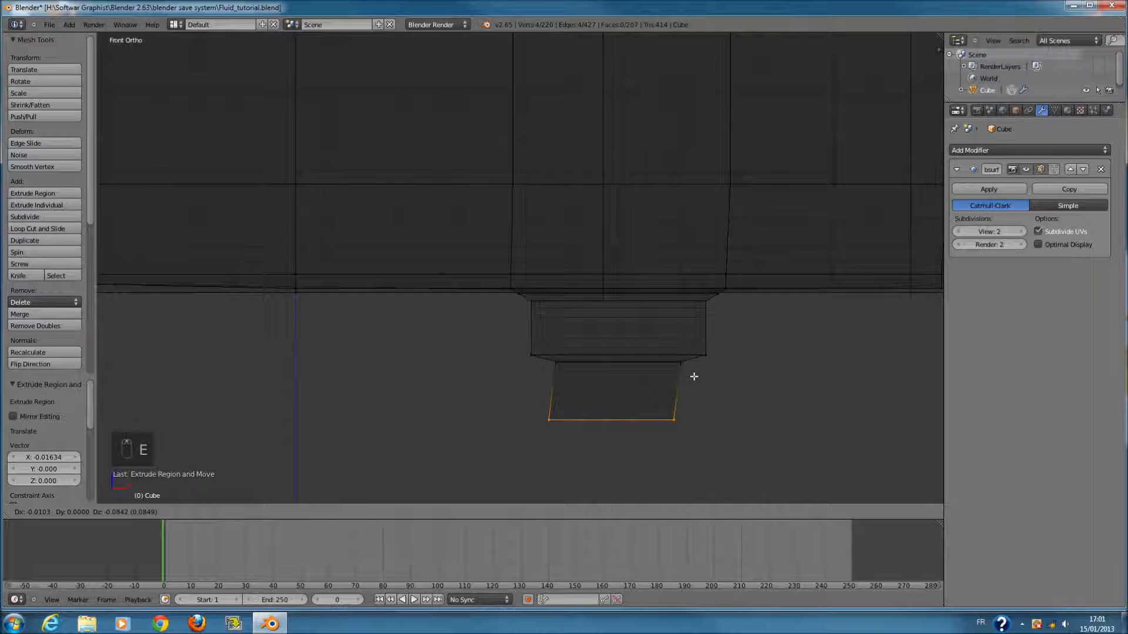
pyautogui.rightClick(694, 376)
pyautogui.scroll(-2, 652, 338)
pyautogui.moveTo(589, 296); pyautogui.dragTo(588, 419)
pyautogui.scroll(-4, 601, 374)
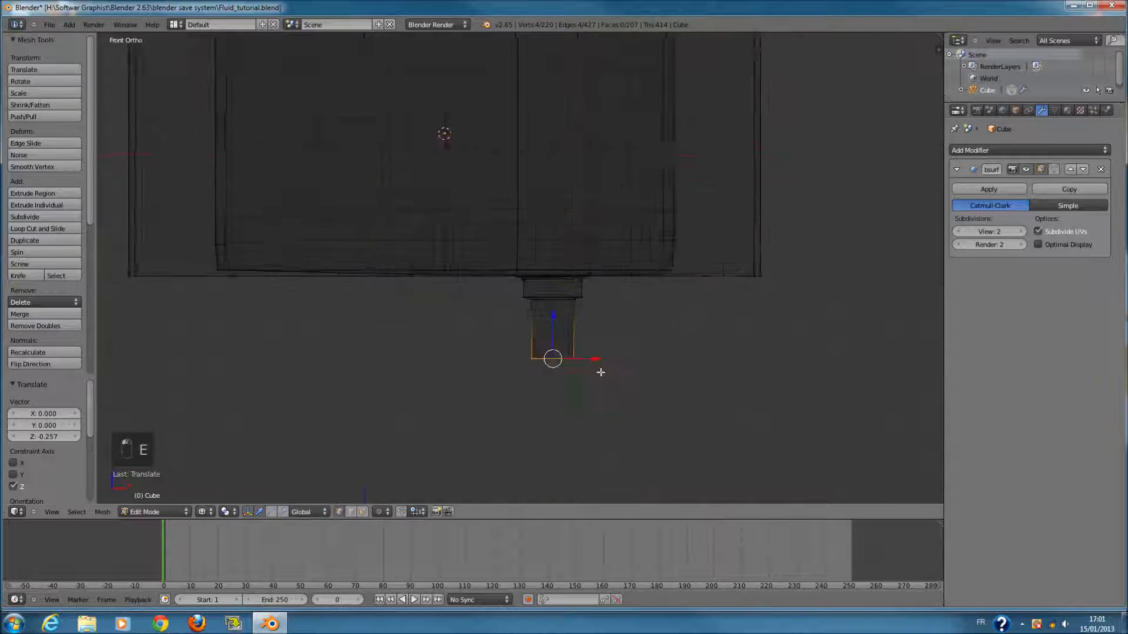
pyautogui.scroll(-1, 601, 372)
# - Extrude a short section from the pipe's lower end, offset it slightly sideways and rotate it about -22.6° to start a bend
pyautogui.press('e')
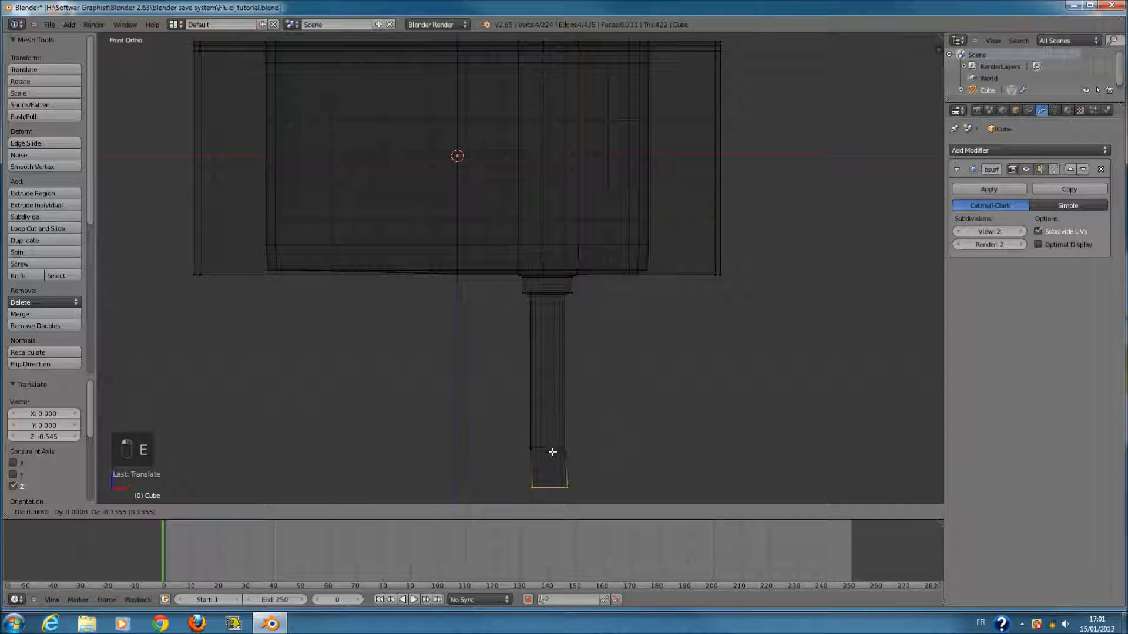
pyautogui.click(550, 453)
pyautogui.keyDown('shift'); pyautogui.scroll(-2, 548, 367); pyautogui.keyUp('shift')
pyautogui.press('g')
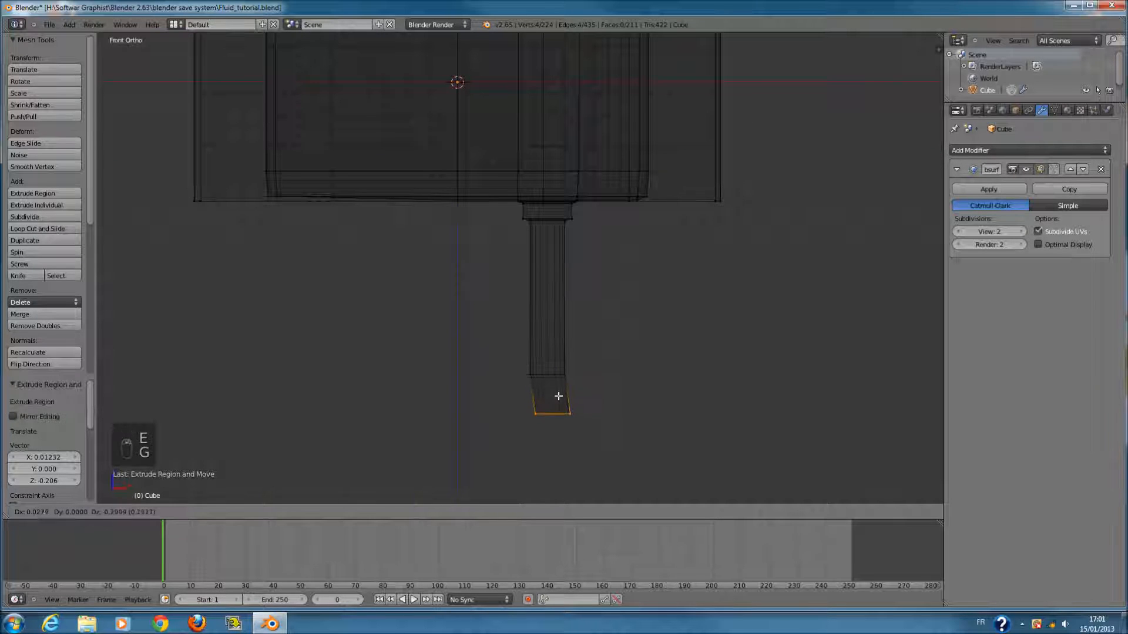
pyautogui.click(558, 398)
pyautogui.press('r')
pyautogui.click(631, 404)
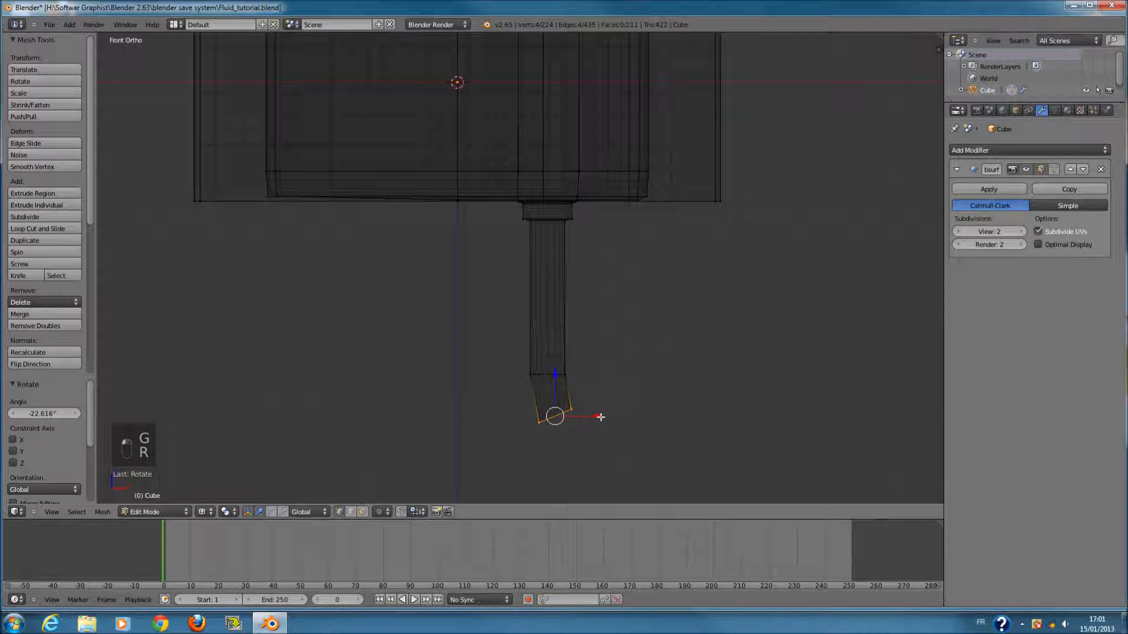
# - Extrude the pipe's end again, pull it diagonally outward and downward and rotate it about -40.65° to complete the bend
pyautogui.press('e')
pyautogui.click(602, 419)
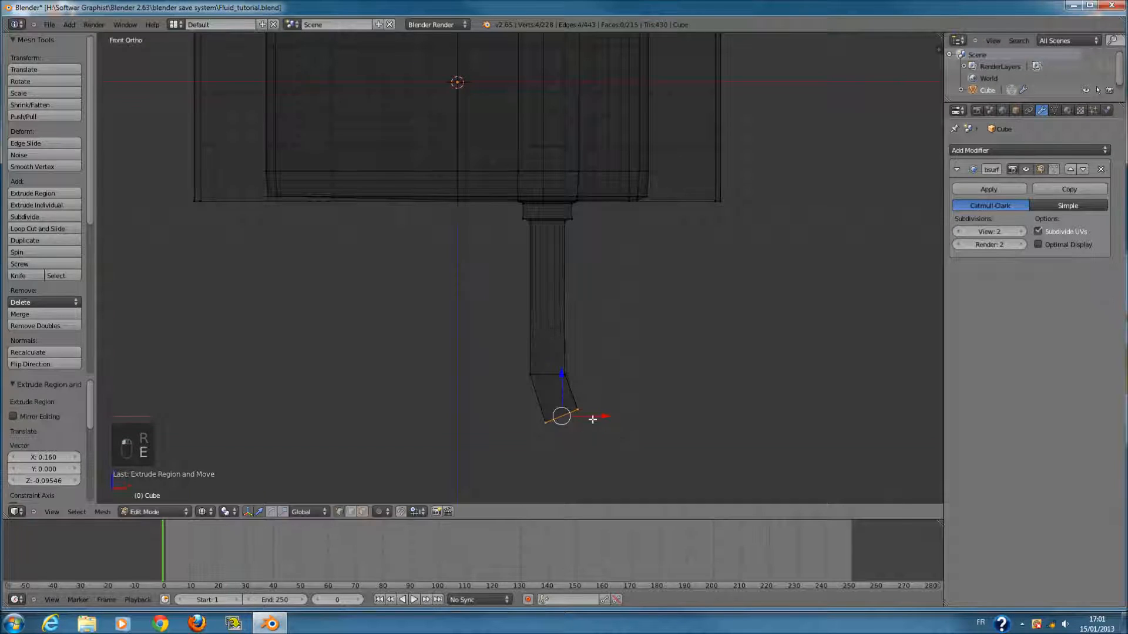
pyautogui.moveTo(592, 419); pyautogui.dragTo(629, 408)
pyautogui.press('r')
pyautogui.click(656, 385)
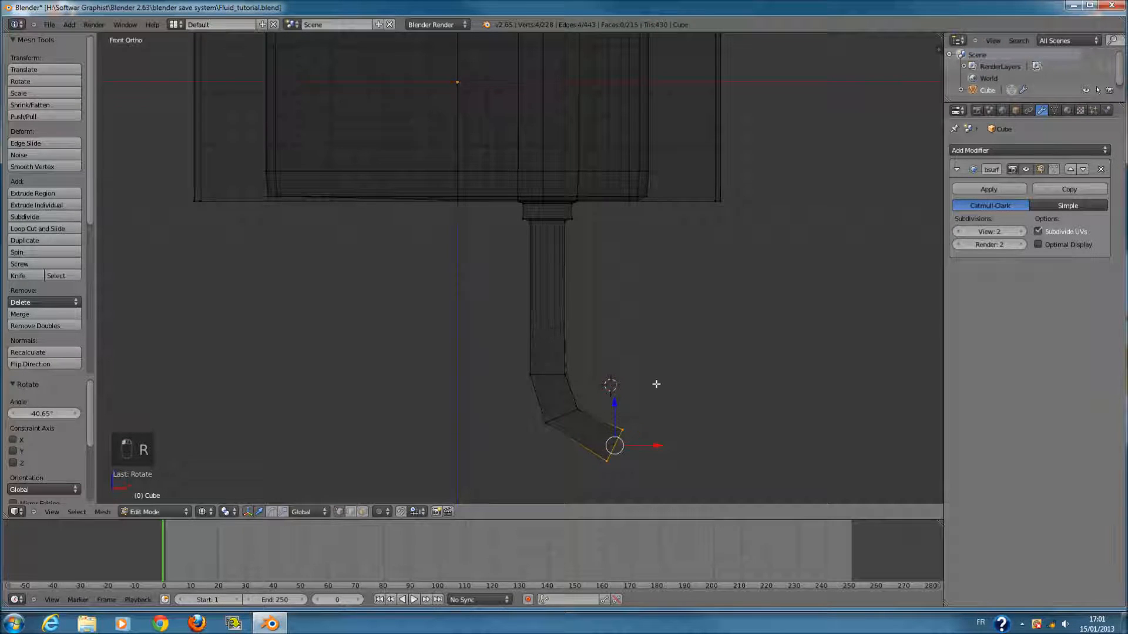
# - Examine the smoothed container, bent pipe and drain hole in Object Mode and solid shading, and return to editing the mesh
pyautogui.press('Tab')
pyautogui.scroll(-4, 599, 273)
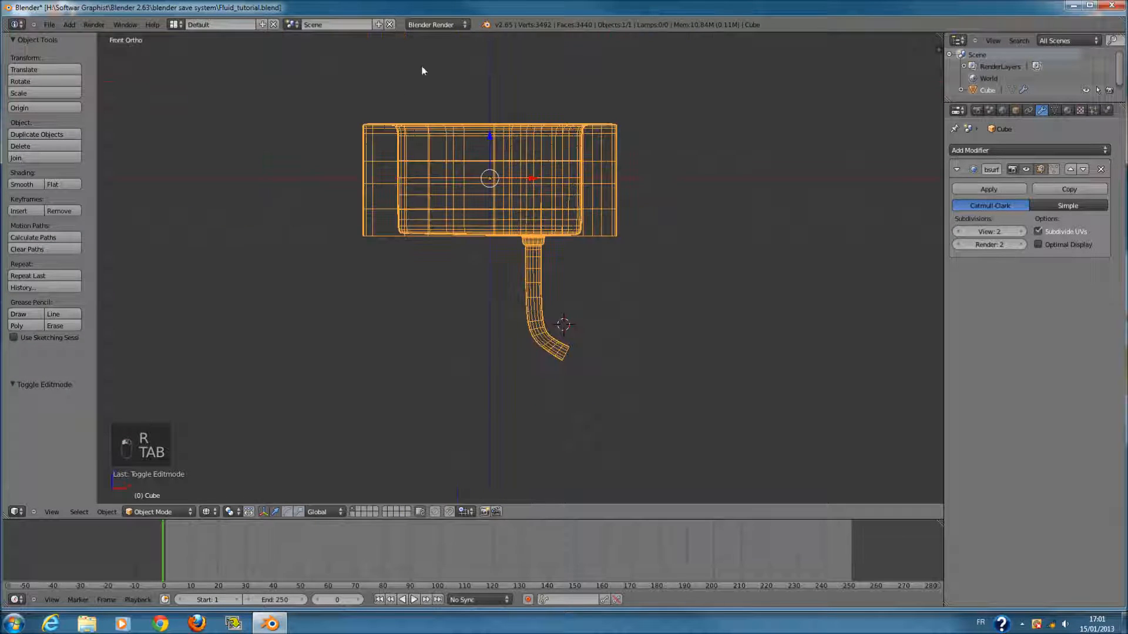
pyautogui.scroll(-1, 453, 77)
pyautogui.keyDown('shift'); pyautogui.moveTo(436, 39); pyautogui.dragTo(436, 113, button='middle'); pyautogui.keyUp('shift')
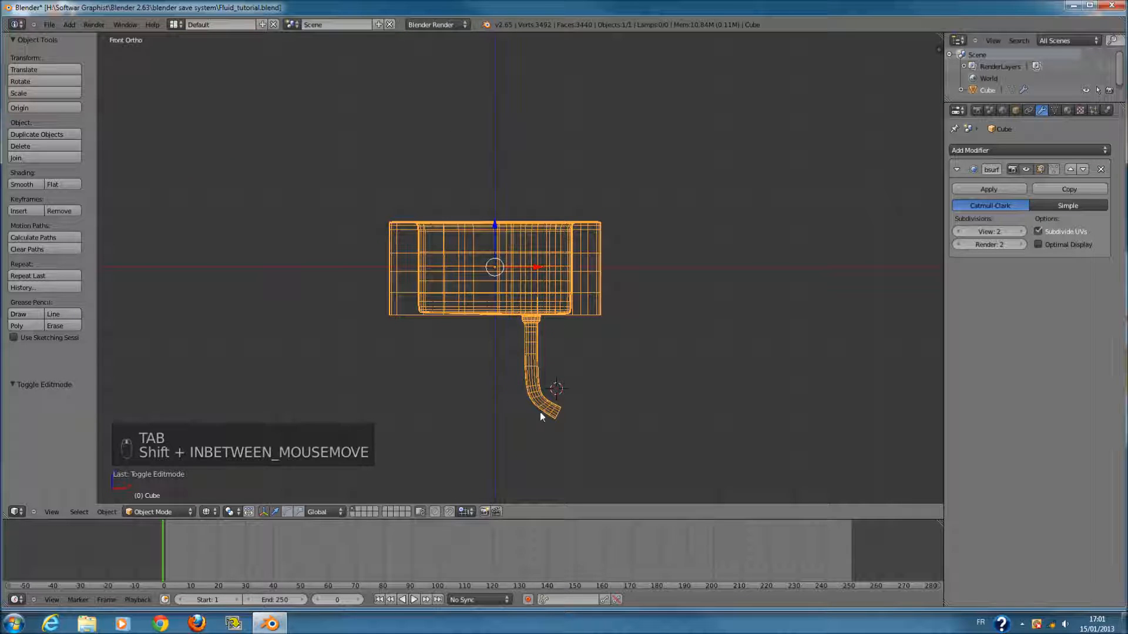
pyautogui.moveTo(619, 423)
pyautogui.mouseDown(button='middle')
pyautogui.moveTo(607, 284)
pyautogui.moveTo(516, 396)
pyautogui.moveTo(519, 454)
pyautogui.mouseUp(button='middle')
pyautogui.press('z')
pyautogui.scroll(6, 551, 255)
pyautogui.moveTo(551, 255); pyautogui.dragTo(594, 208, button='middle')
pyautogui.press('Tab')
pyautogui.scroll(3, 588, 321)
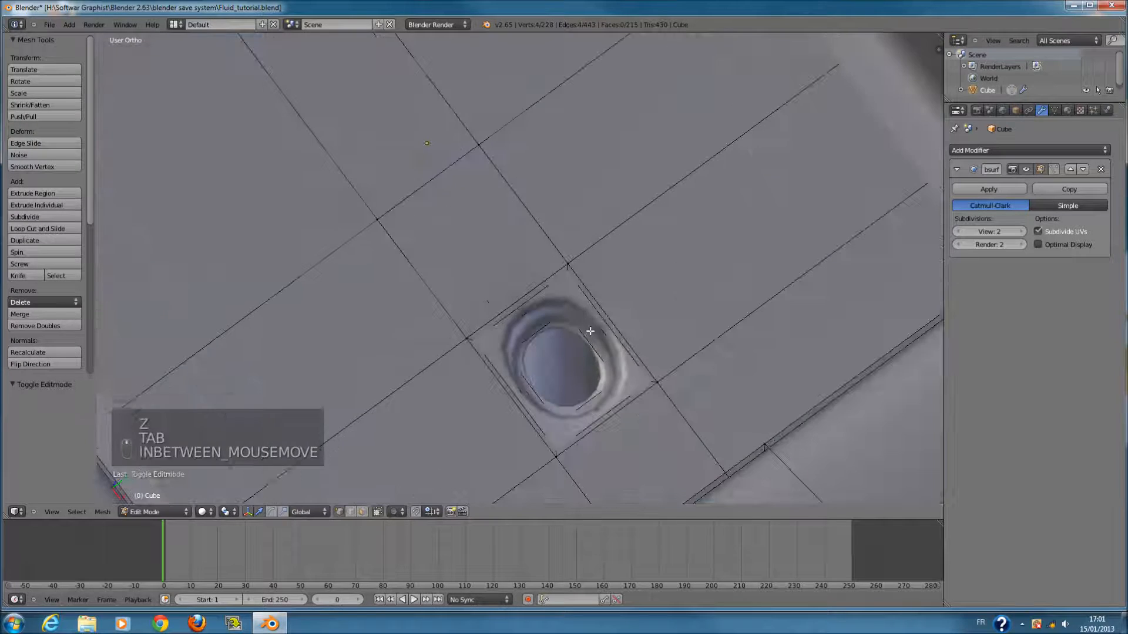
# - Try adding a loop cut near the drain hole in solid shading, and undo it
pyautogui.press('a')
pyautogui.press('a')
pyautogui.scroll(2, 596, 333)
pyautogui.moveTo(595, 333); pyautogui.dragTo(636, 337, button='middle')
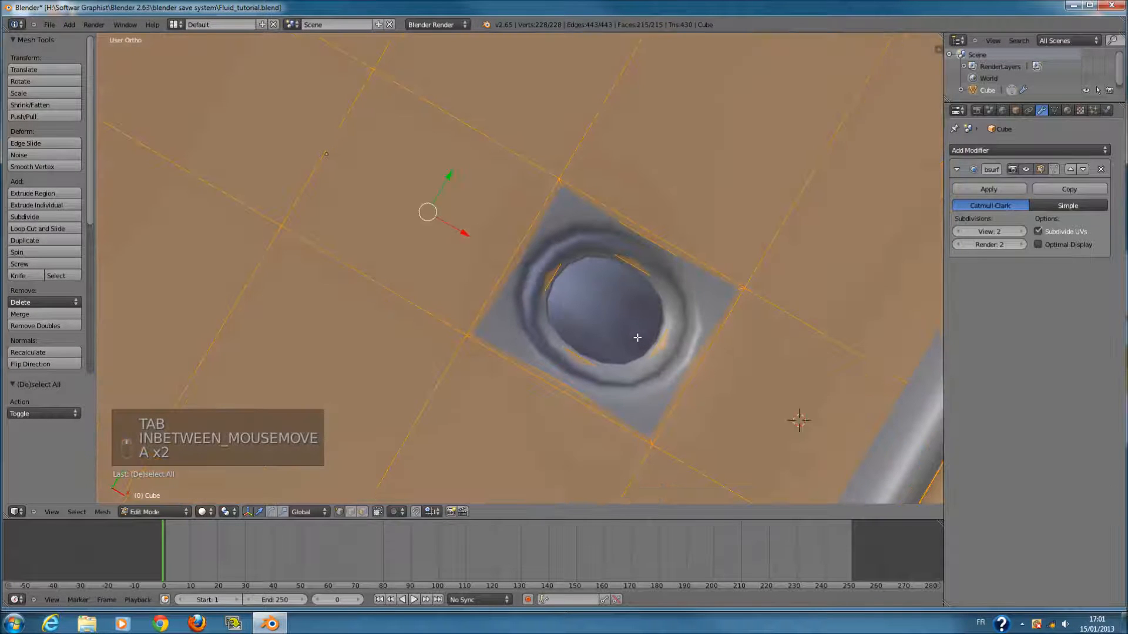
pyautogui.press('a')
pyautogui.hotkey('ctrl', 'r')
pyautogui.click(570, 224)
pyautogui.rightClick(575, 253)
pyautogui.hotkey('ctrl', 'z')
# - Add a loop cut around the inside of the drain hole in wireframe, slide it to about -0.80 and deselect everything
pyautogui.press('z')
pyautogui.moveTo(641, 307); pyautogui.dragTo(685, 372, button='middle')
pyautogui.hotkey('ctrl', 'r')
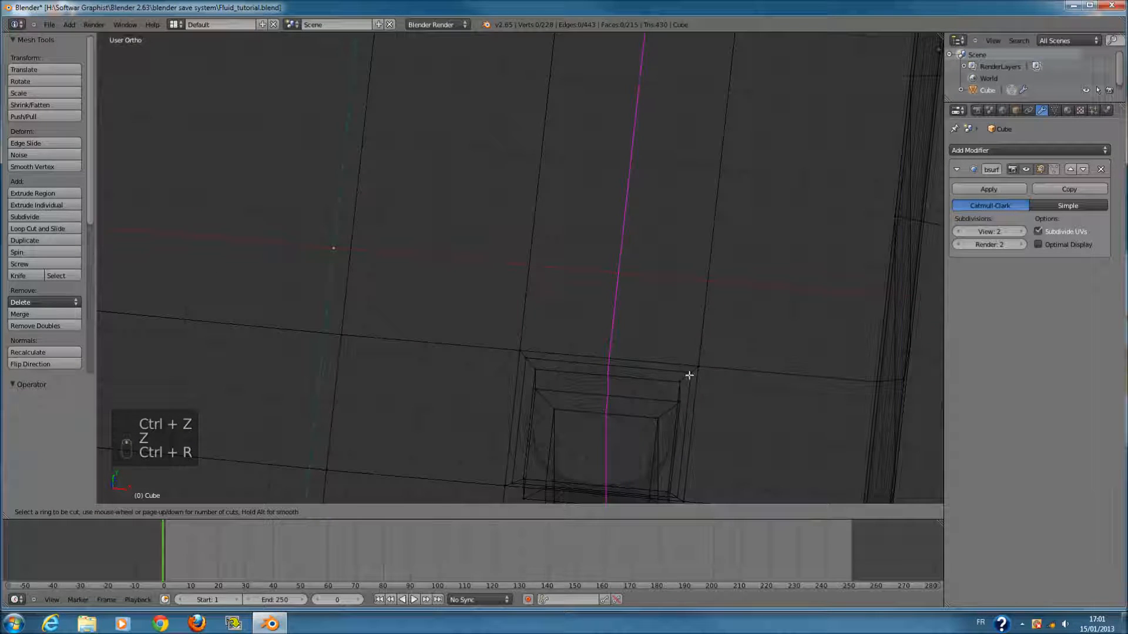
pyautogui.click(685, 373)
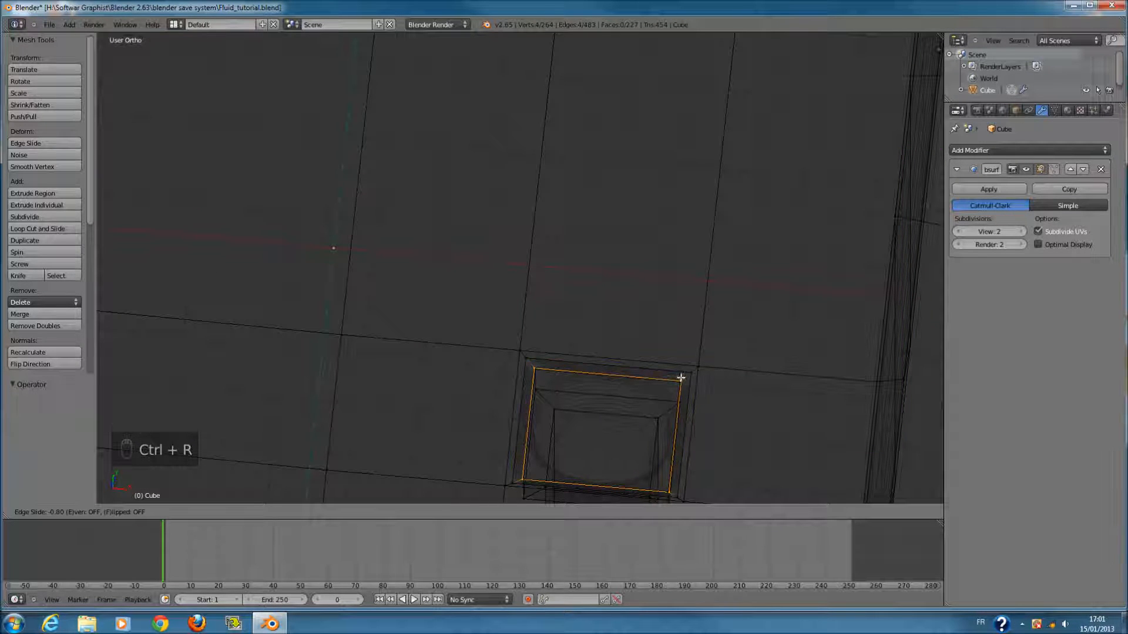
pyautogui.click(682, 378)
pyautogui.press('z')
pyautogui.moveTo(682, 379); pyautogui.dragTo(677, 398, button='middle')
pyautogui.press('a')
# - Try adding a second loop cut close to the drain hole's outer edge and scaling it inward, and undo it
pyautogui.scroll(2, 701, 365)
pyautogui.press('z')
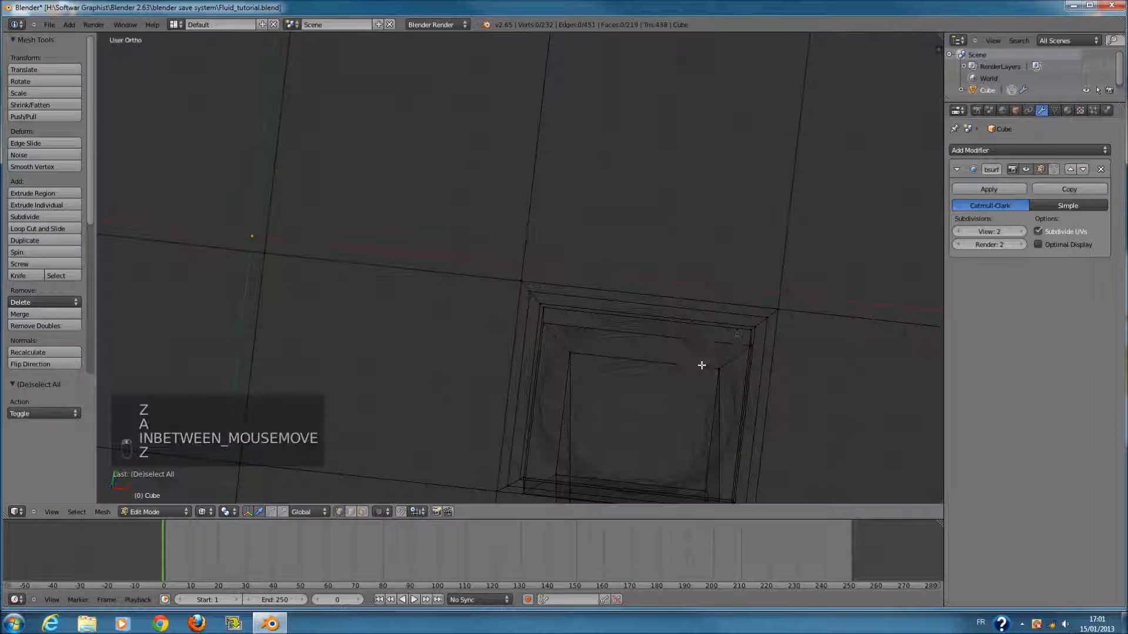
pyautogui.hotkey('ctrl', 'r')
pyautogui.click(768, 315)
pyautogui.click(772, 316)
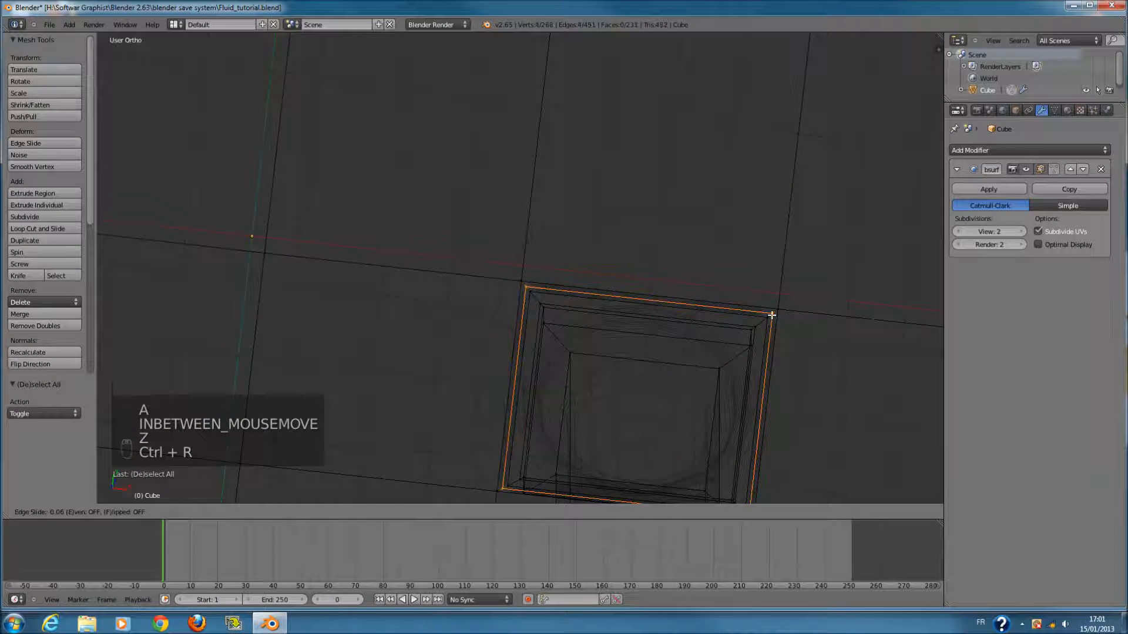
pyautogui.press('z')
pyautogui.press('s')
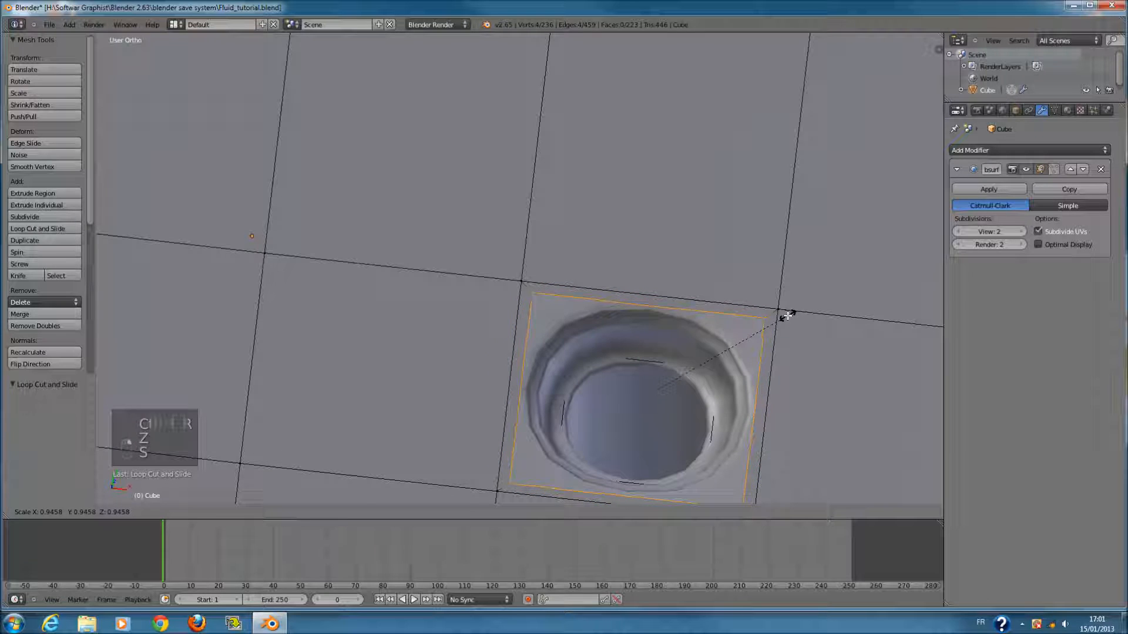
pyautogui.hotkey('ctrl', 'z')
# - Leave Edit Mode and set the container's viewport subdivision level to 0, with the model shown in front wireframe view
pyautogui.press('Tab')
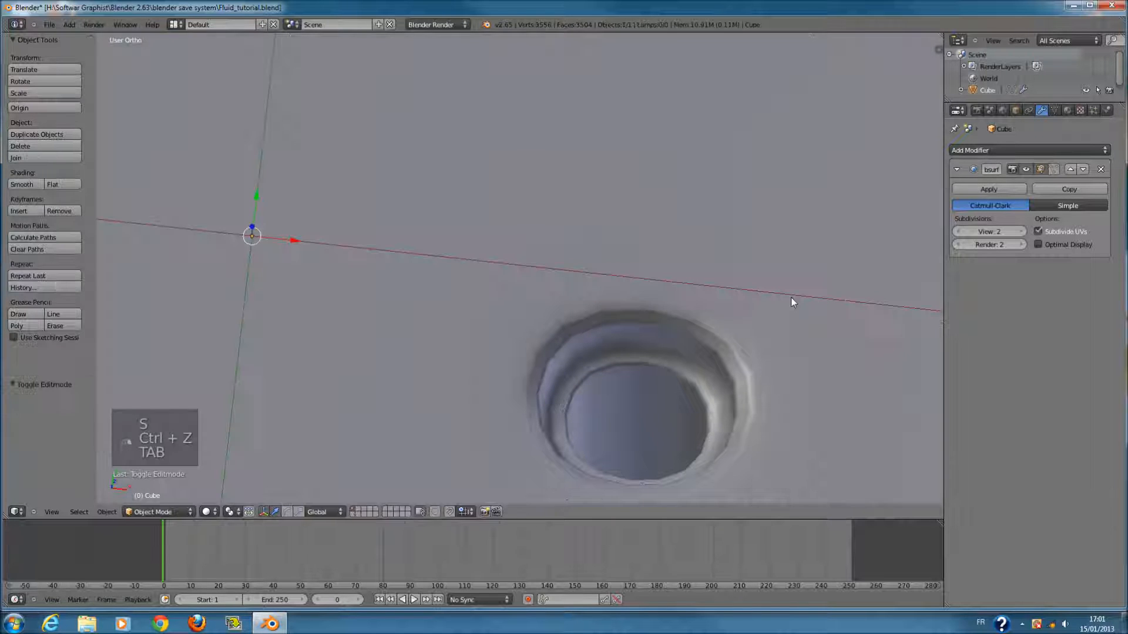
pyautogui.click(1021, 232)
pyautogui.scroll(-4, 719, 356)
pyautogui.moveTo(720, 359); pyautogui.dragTo(564, 347, button='middle')
pyautogui.click(964, 233)
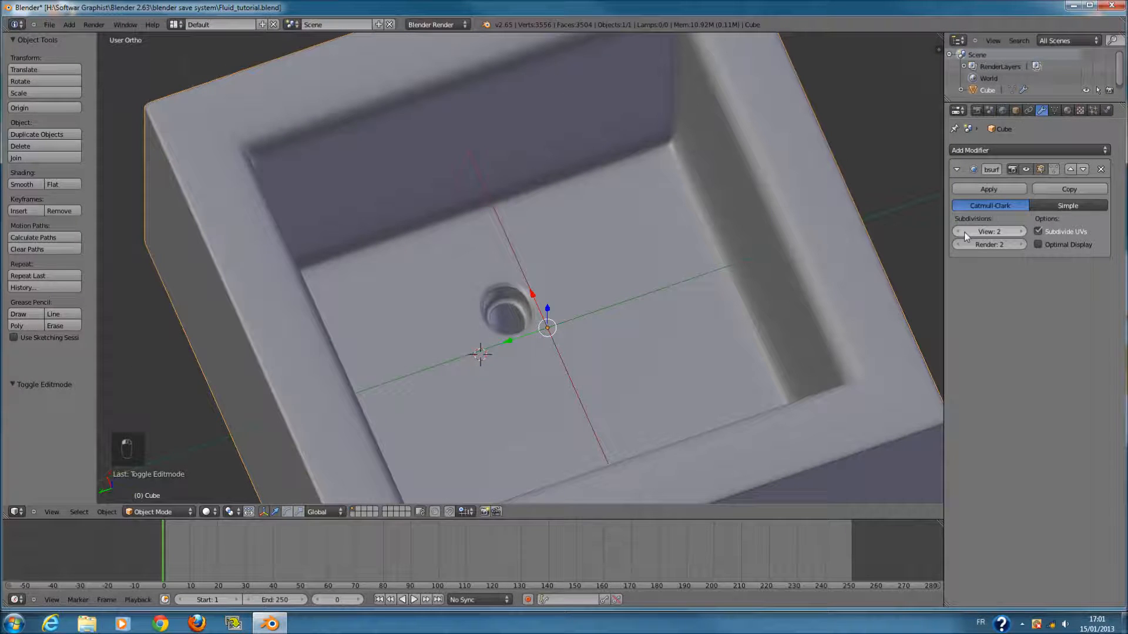
pyautogui.press('KP_1')
pyautogui.press('z')
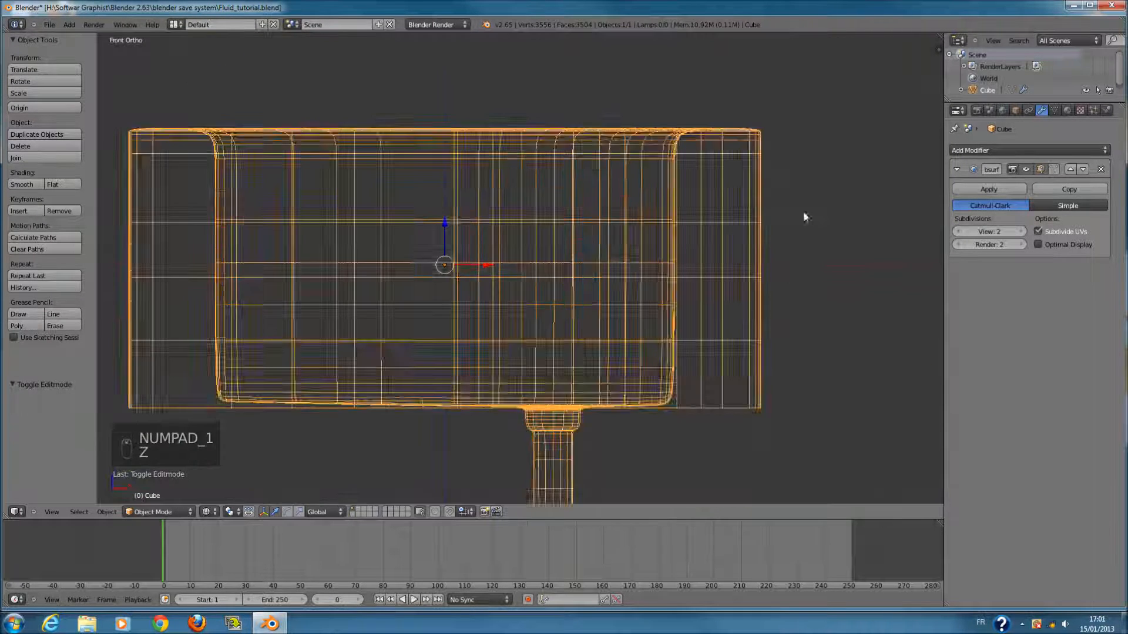
pyautogui.moveTo(962, 236); pyautogui.dragTo(634, 304)
pyautogui.scroll(3, 640, 306)
pyautogui.press('z')
pyautogui.press('z')
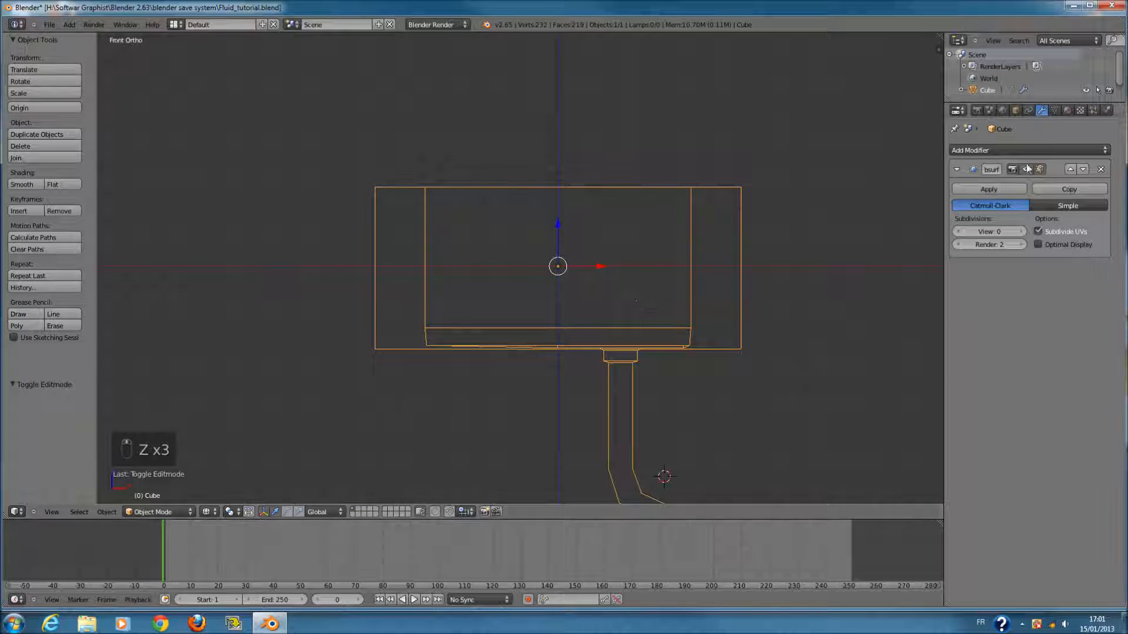
# - Reset the 3D cursor to the origin and add a Bezier curve there
pyautogui.scroll(-1, 470, 211)
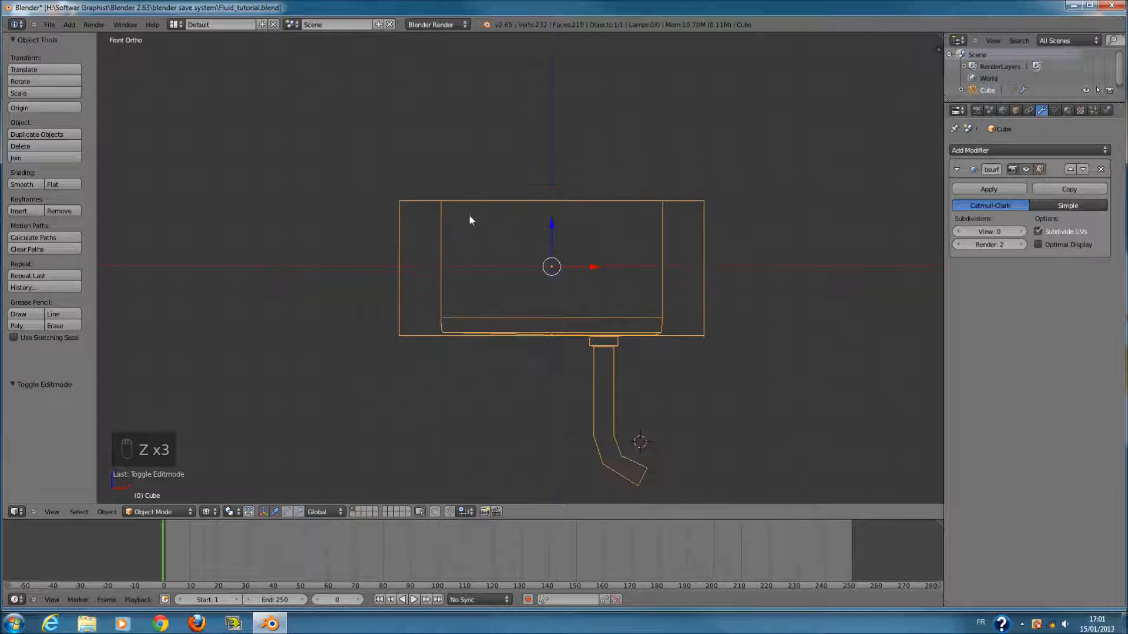
pyautogui.keyDown('shift'); pyautogui.scroll(3, 557, 234); pyautogui.keyUp('shift')
pyautogui.scroll(-3, 591, 294)
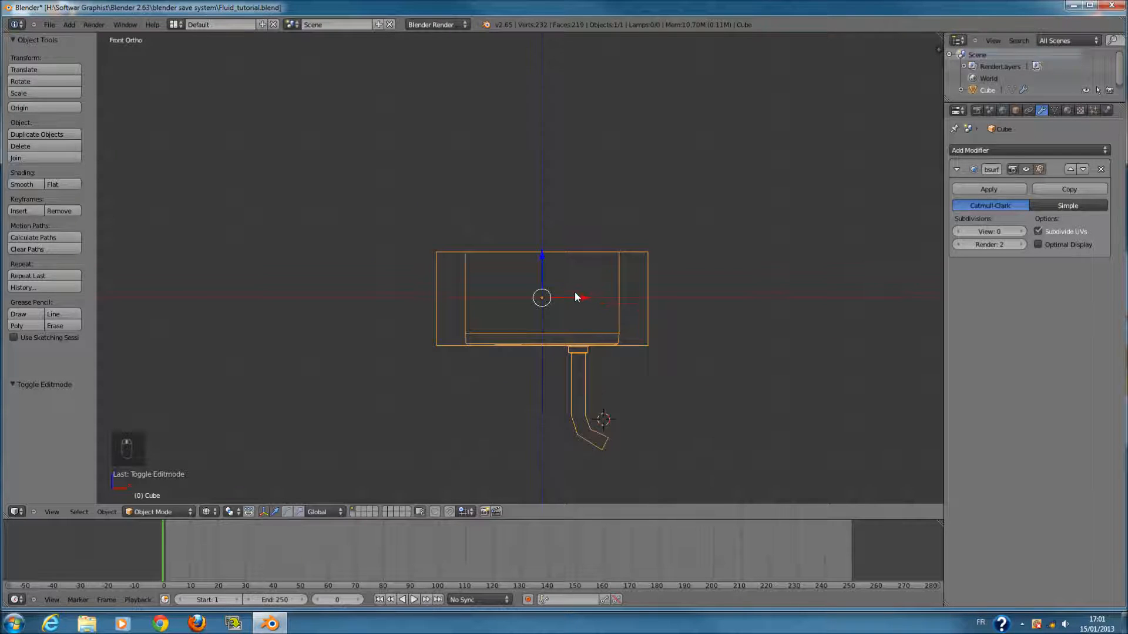
pyautogui.hotkey('shift', 'c')
pyautogui.hotkey('shift', 'a')
pyautogui.moveTo(552, 266)
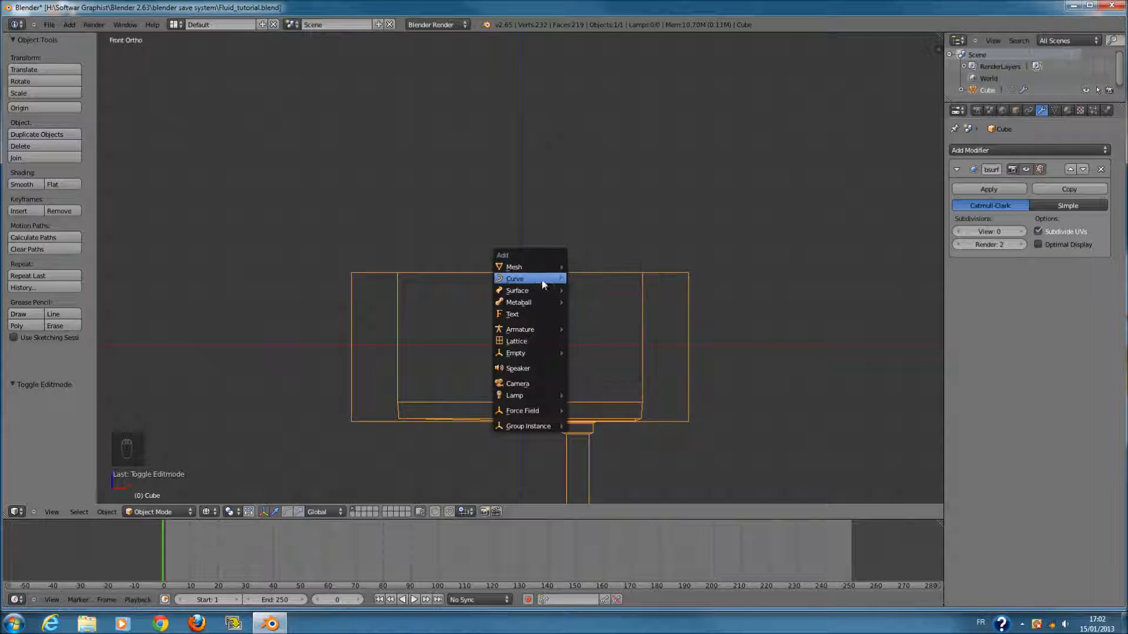
pyautogui.click(608, 277)
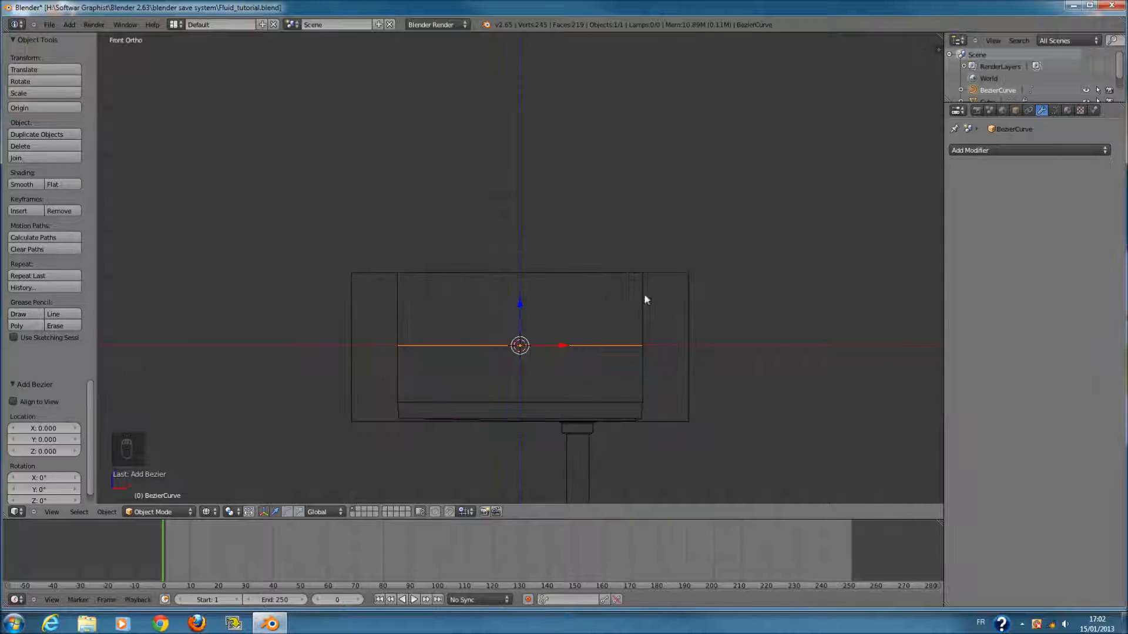
# - Rotate the Bezier curve 90° about the X axis and 180° about the Z axis
pyautogui.write('r90')
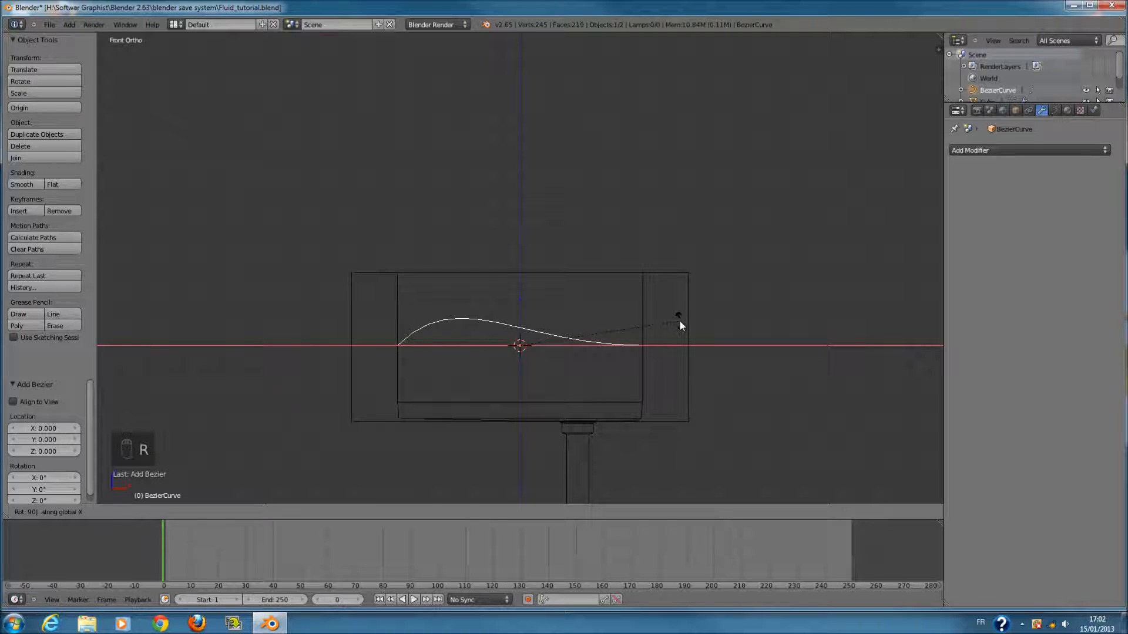
pyautogui.press('Return')
pyautogui.press('r')
pyautogui.press('z')
pyautogui.rightClick(679, 319)
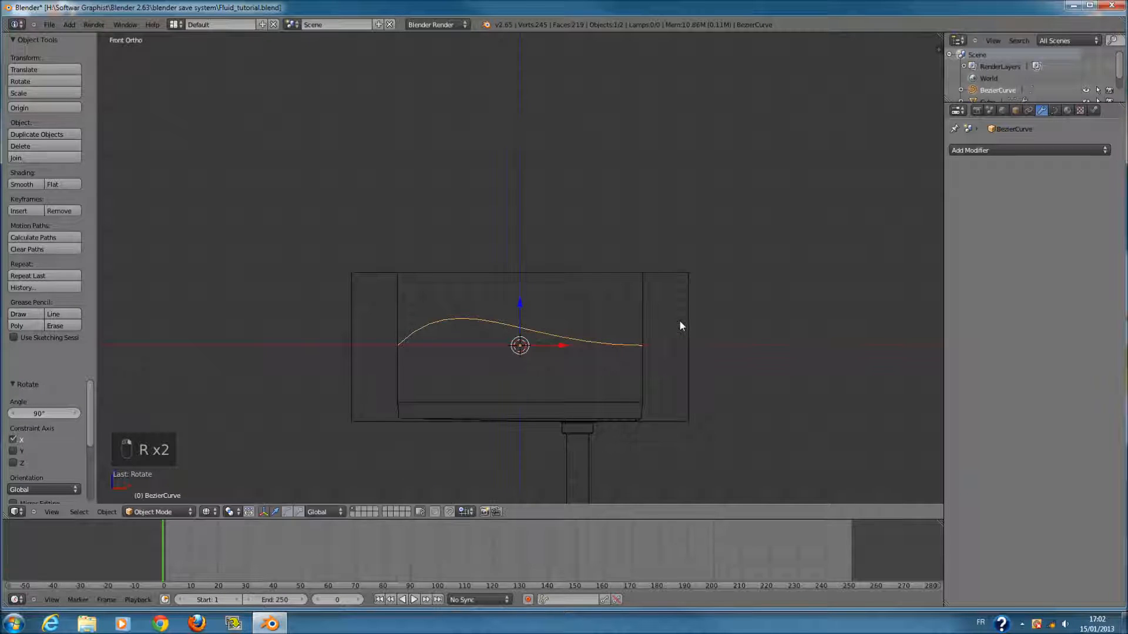
pyautogui.write('rz-180')
pyautogui.press('Return')
pyautogui.scroll(1, 657, 344)
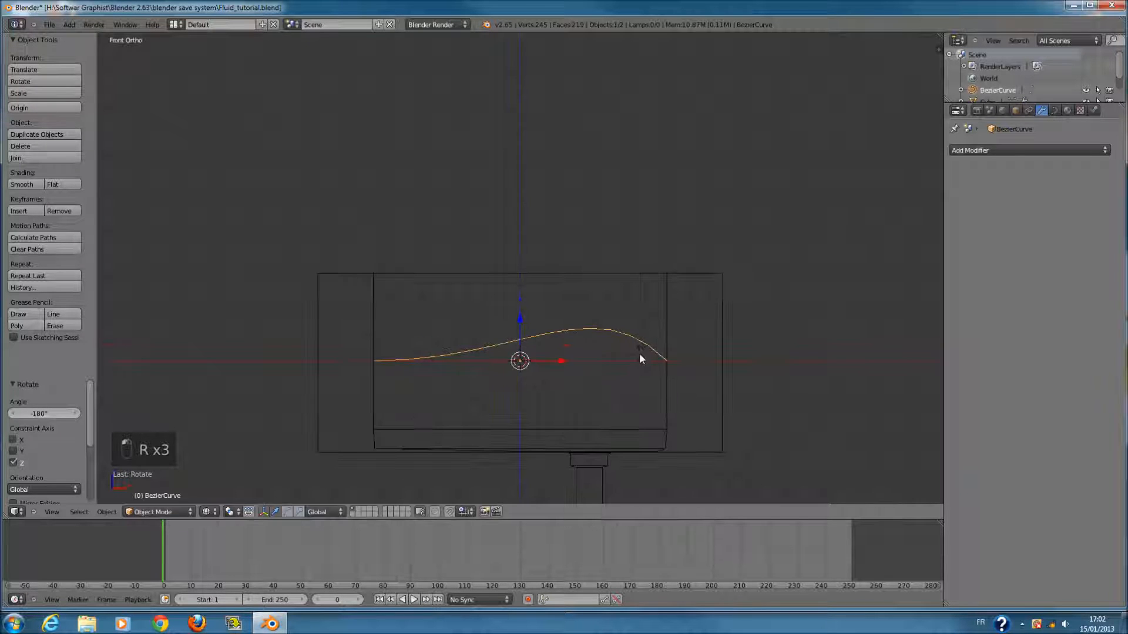
# - Stand the curve upright by rotating it 90° and another 180° about the Y axis
pyautogui.press('r')
pyautogui.write('90')
pyautogui.press('Return')
pyautogui.write('r-180')
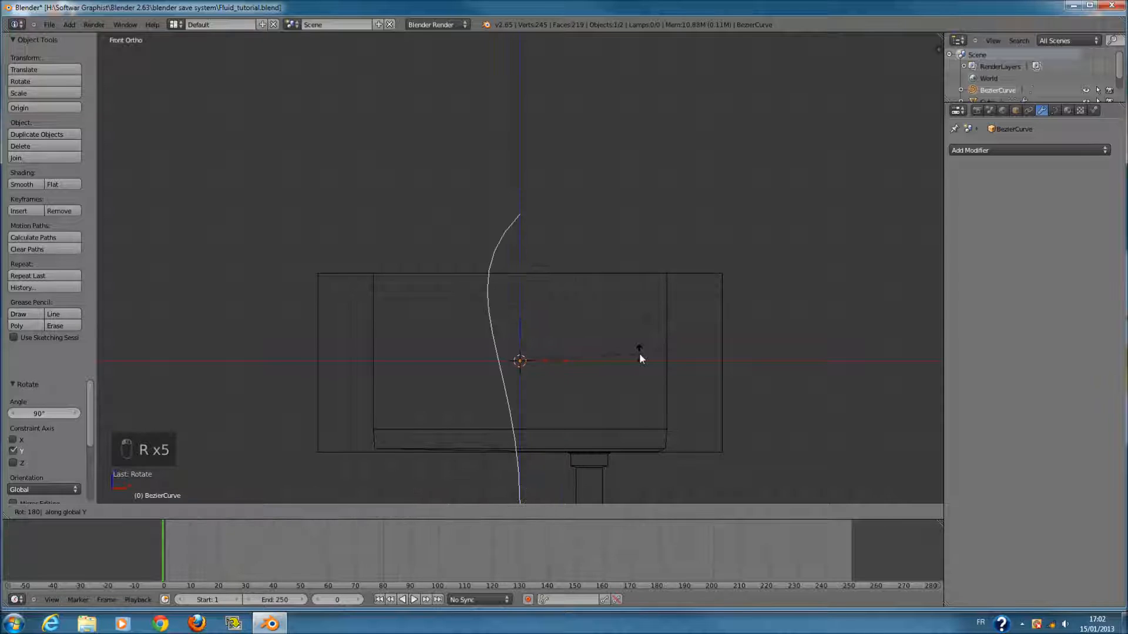
pyautogui.press('Return')
# - Move the upright curve up above the container and scale it down
pyautogui.scroll(-1, 639, 353)
pyautogui.keyDown('ctrl'); pyautogui.scroll(-3, 613, 346); pyautogui.keyUp('ctrl')
pyautogui.keyDown('shift'); pyautogui.scroll(-2, 635, 343); pyautogui.keyUp('shift')
pyautogui.scroll(2, 651, 338)
pyautogui.moveTo(669, 336); pyautogui.dragTo(580, 151)
pyautogui.keyDown('ctrl'); pyautogui.scroll(-4, 566, 327); pyautogui.keyUp('ctrl')
pyautogui.keyDown('shift'); pyautogui.scroll(3, 590, 350); pyautogui.keyUp('shift')
pyautogui.keyDown('shift'); pyautogui.scroll(10, 718, 228); pyautogui.keyUp('shift')
pyautogui.press('s')
pyautogui.click(637, 305)
# - Move the curve sideways and down so its lower end sits on top of the container's left wall
pyautogui.keyDown('ctrl'); pyautogui.scroll(-2, 643, 309); pyautogui.keyUp('ctrl')
pyautogui.scroll(-1, 649, 311)
pyautogui.keyDown('shift'); pyautogui.scroll(-4, 649, 311); pyautogui.keyUp('shift')
pyautogui.scroll(2, 676, 294)
pyautogui.moveTo(679, 258); pyautogui.dragTo(559, 249)
pyautogui.moveTo(528, 206); pyautogui.dragTo(534, 255)
# - Enter Edit Mode on the curve, subdivide it with all control points selected, and deselect them
pyautogui.press('Tab')
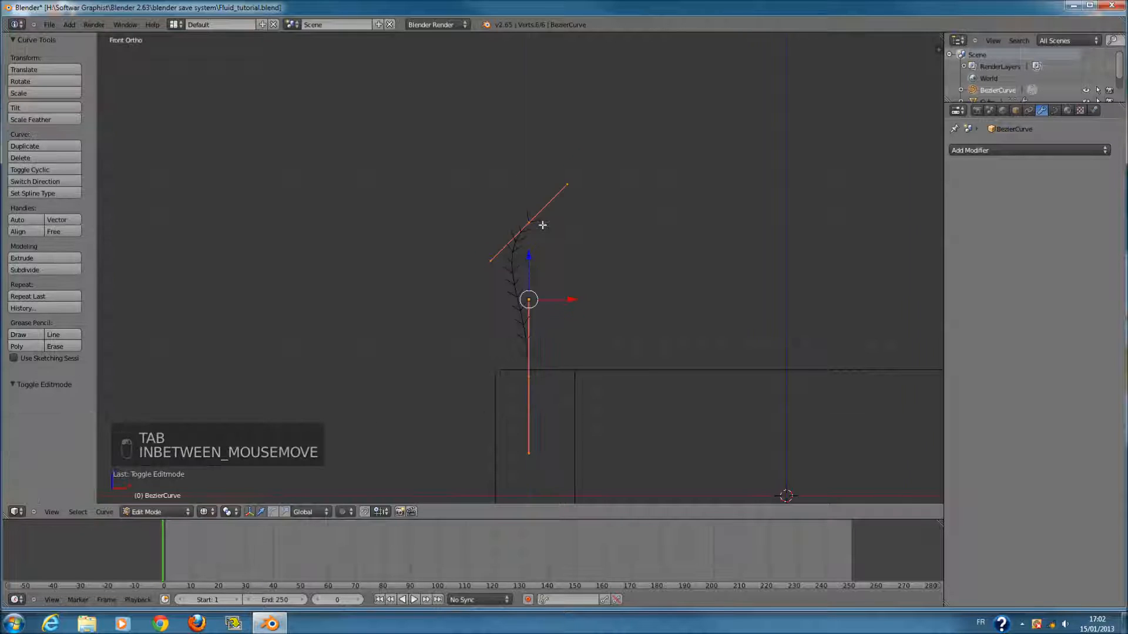
pyautogui.scroll(2, 544, 428)
pyautogui.rightClick(544, 428)
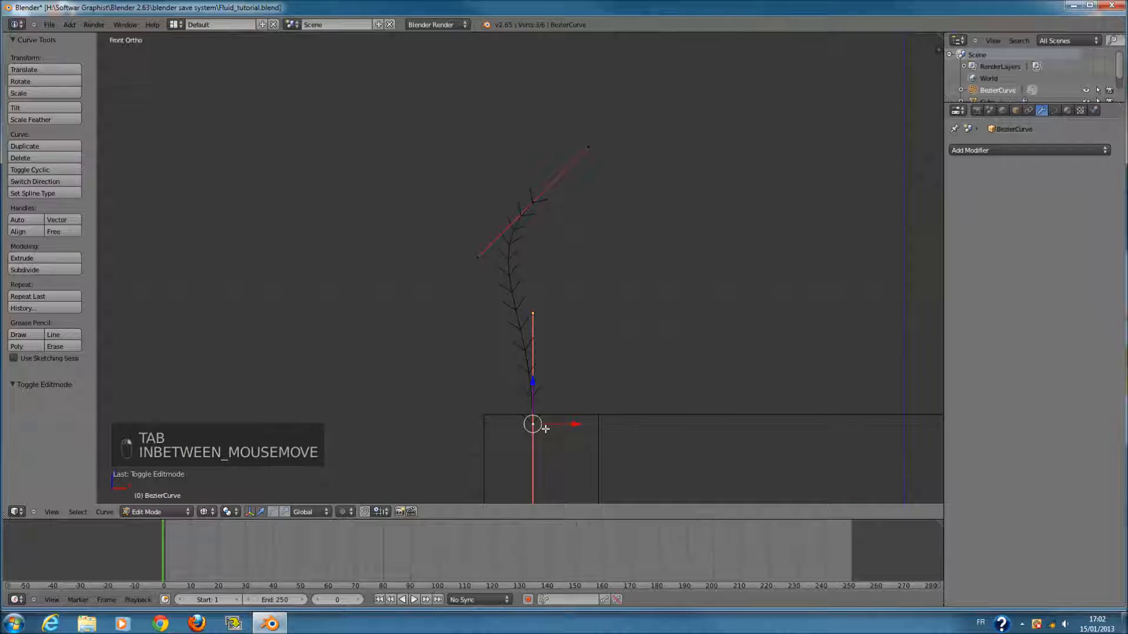
pyautogui.scroll(1, 600, 166)
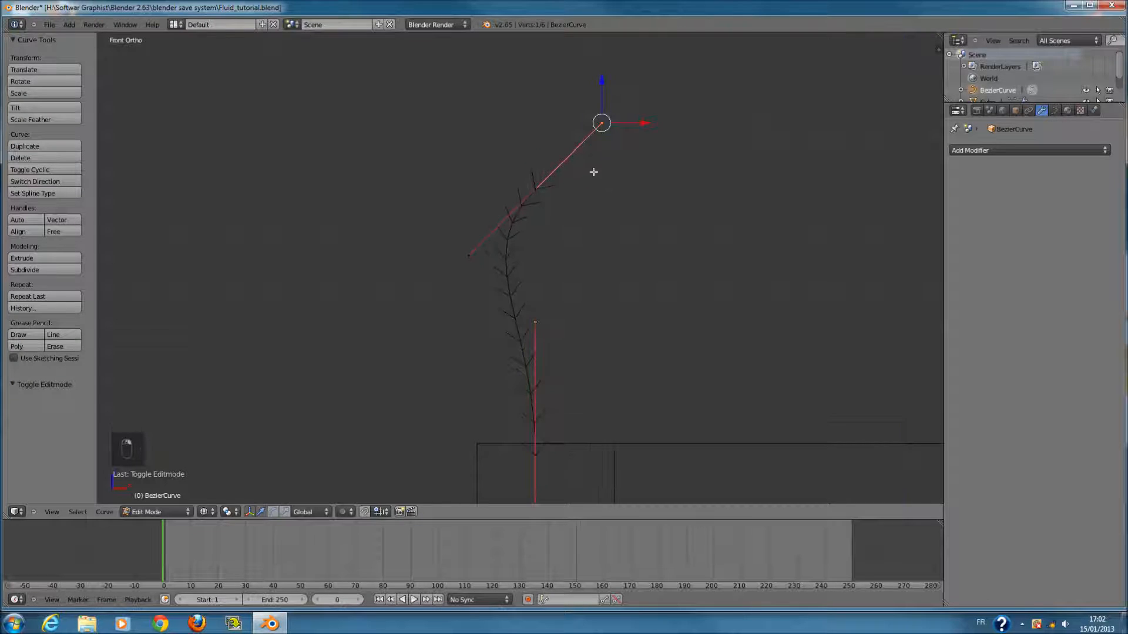
pyautogui.press('a')
pyautogui.press('a')
pyautogui.press('x')
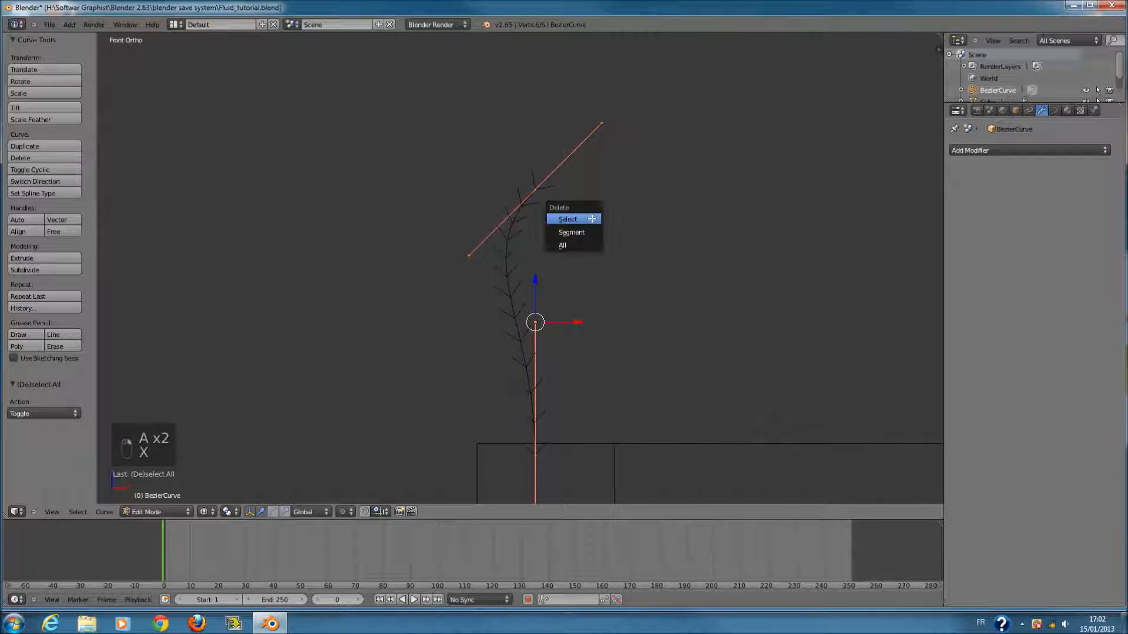
pyautogui.press('w')
pyautogui.click(595, 249)
pyautogui.press('a')
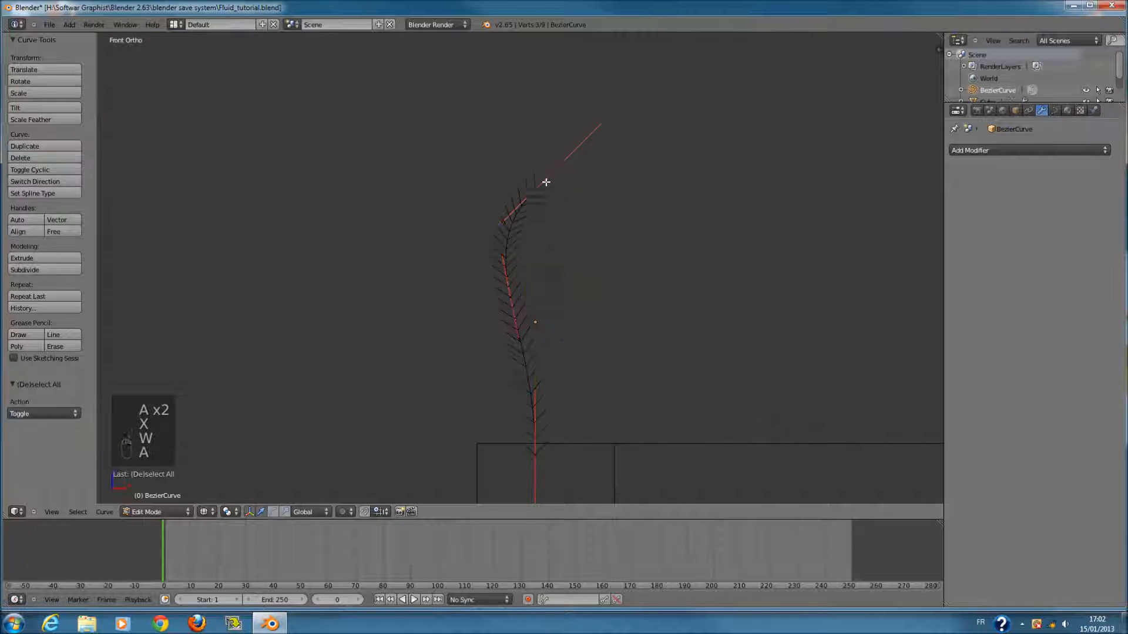
# - Move the curve's top control point about 0.234 along X toward the container and rotate it about 83.18° to form a tap-like bend
pyautogui.press('g')
pyautogui.click(621, 181)
pyautogui.press('r')
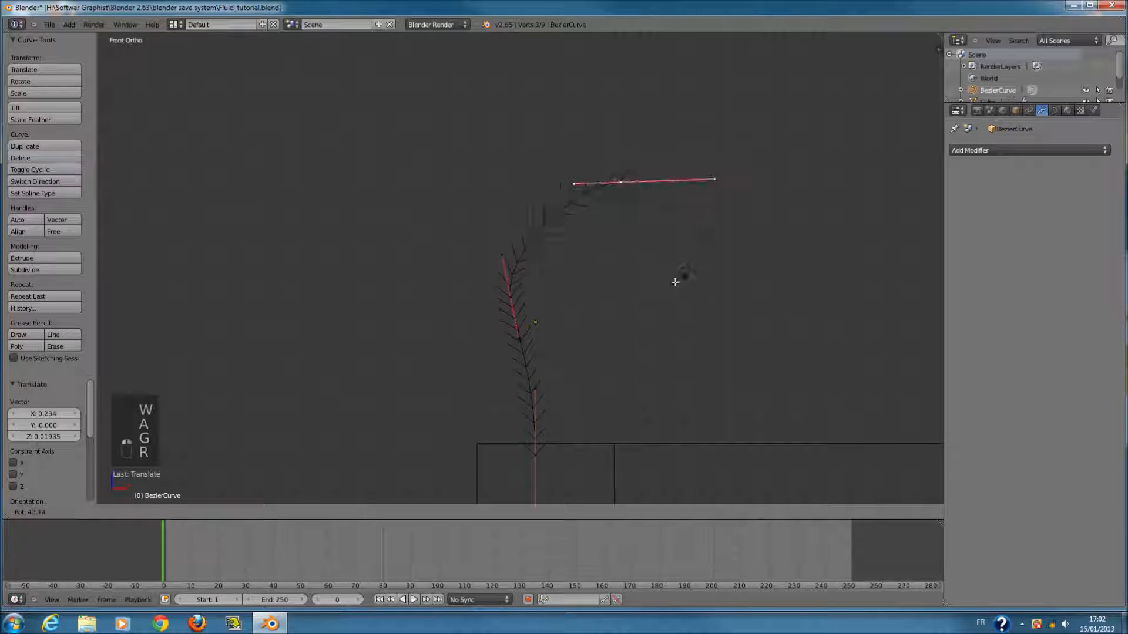
pyautogui.click(603, 296)
# - Scale up the handles of the curve's top control point and rotate them about -21.55°
pyautogui.rightClick(694, 240)
pyautogui.rightClick(591, 150)
pyautogui.press('s')
pyautogui.press('s')
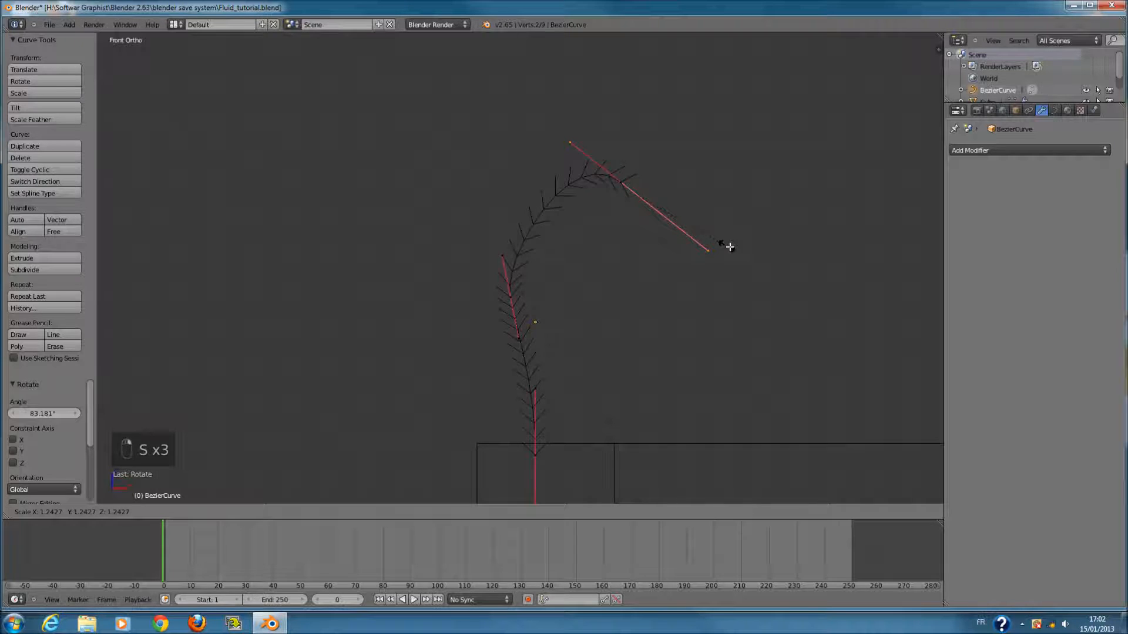
pyautogui.click(749, 257)
pyautogui.press('r')
pyautogui.click(753, 203)
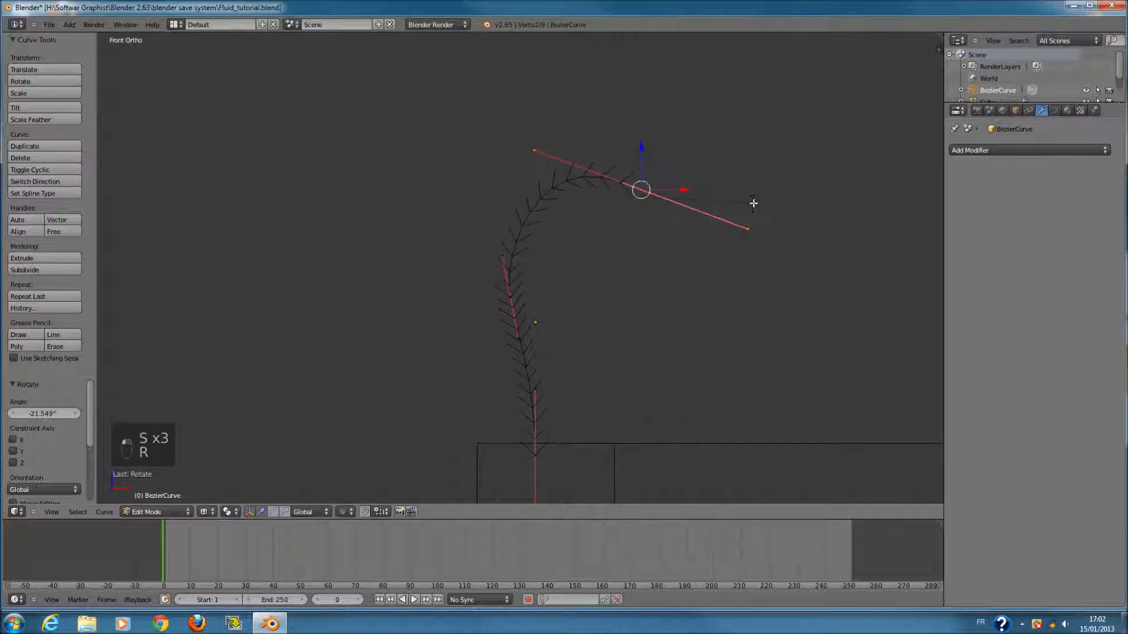
# - Move the curve's top control point about 0.056 along X and -0.119 along Z, and rotate it about 28.23°
pyautogui.press('g')
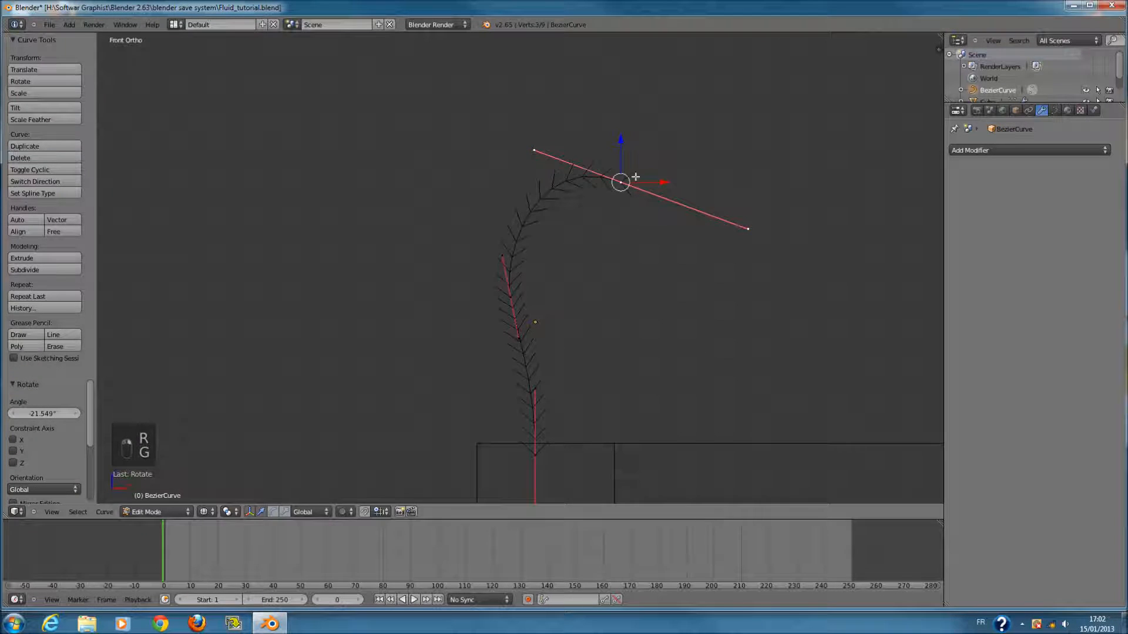
pyautogui.press('g')
pyautogui.click(745, 245)
pyautogui.press('r')
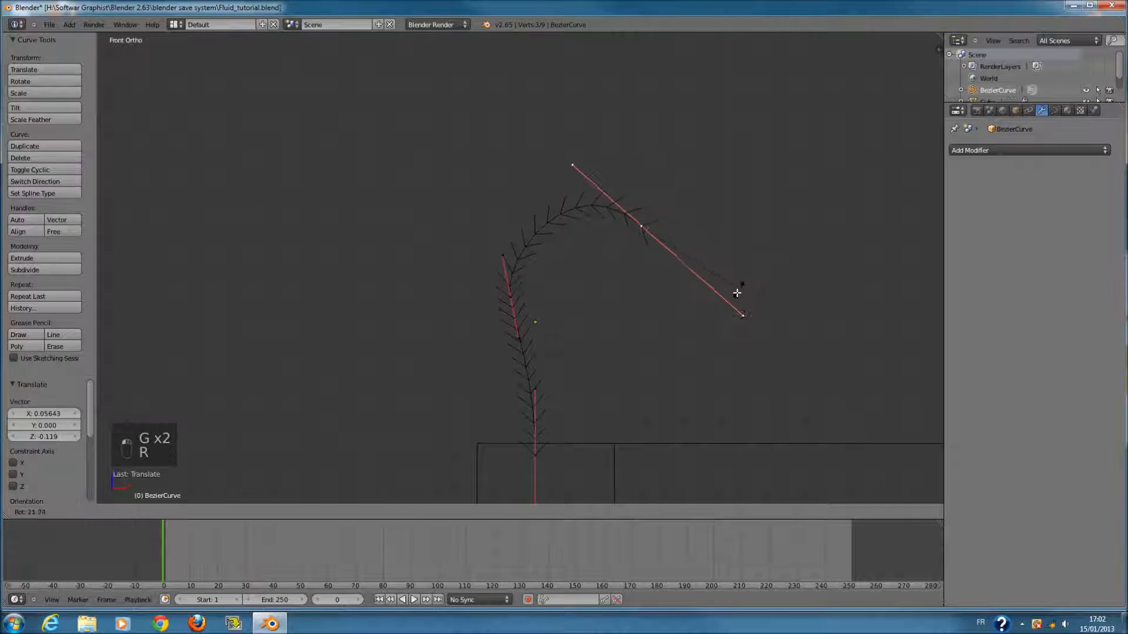
pyautogui.click(737, 292)
# - Shift the curve's middle control point slightly outward and up, rotate it about 16.93° and scale its handles by about 1.5
pyautogui.rightClick(510, 297)
pyautogui.press('g')
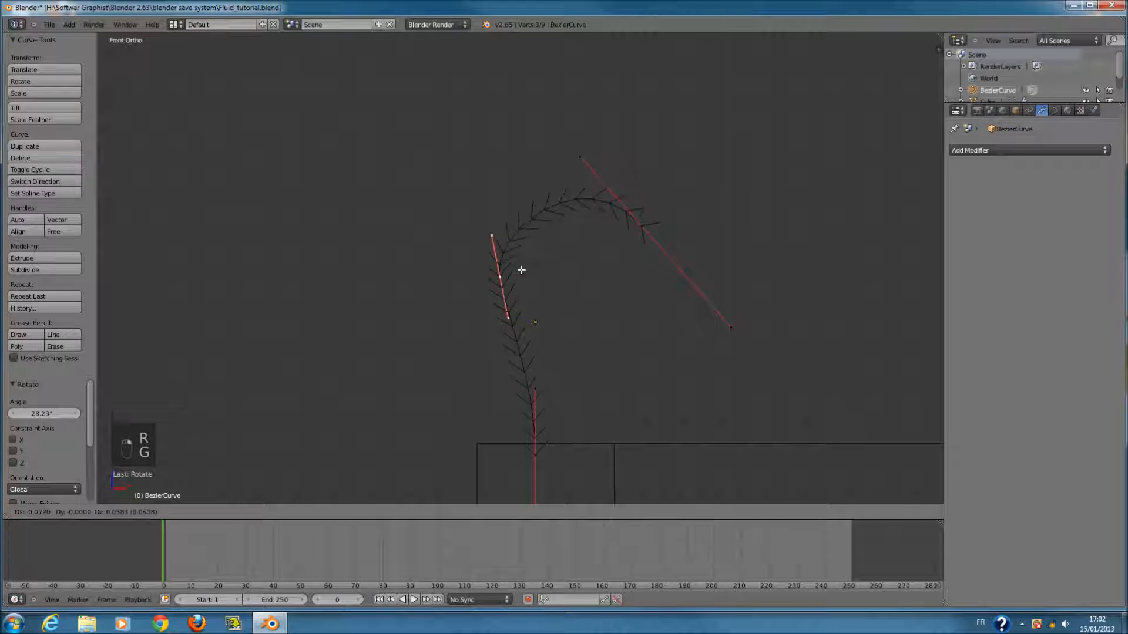
pyautogui.click(521, 270)
pyautogui.press('r')
pyautogui.click(572, 298)
pyautogui.press('s')
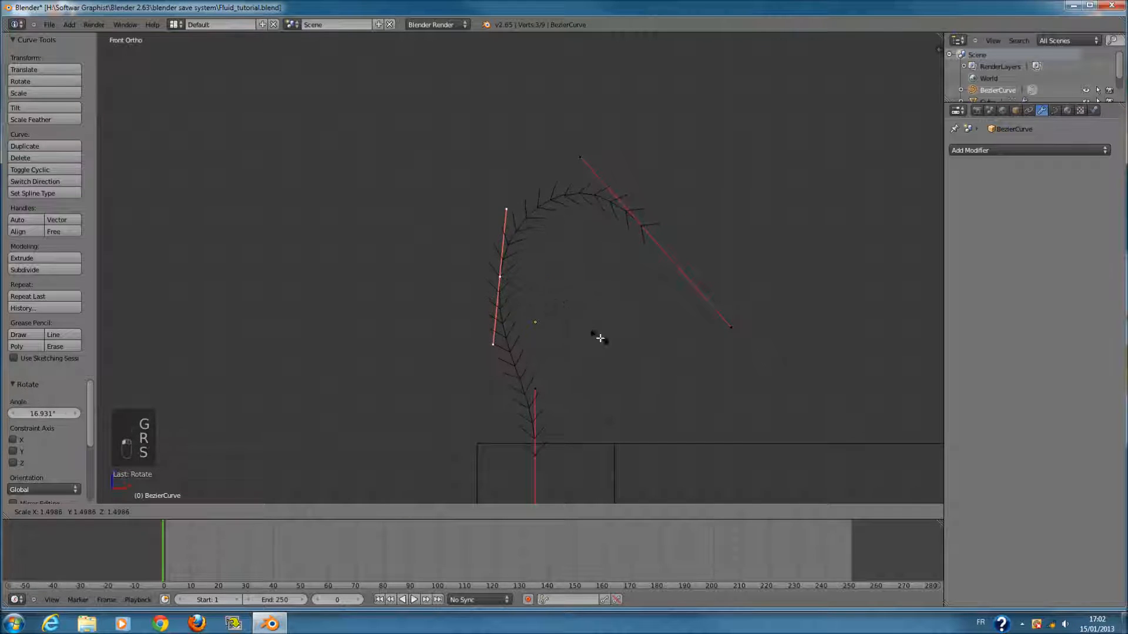
pyautogui.click(600, 339)
# - Leave Edit Mode and inspect the curve's shape above the container wall in solid shading
pyautogui.press('Tab')
pyautogui.press('z')
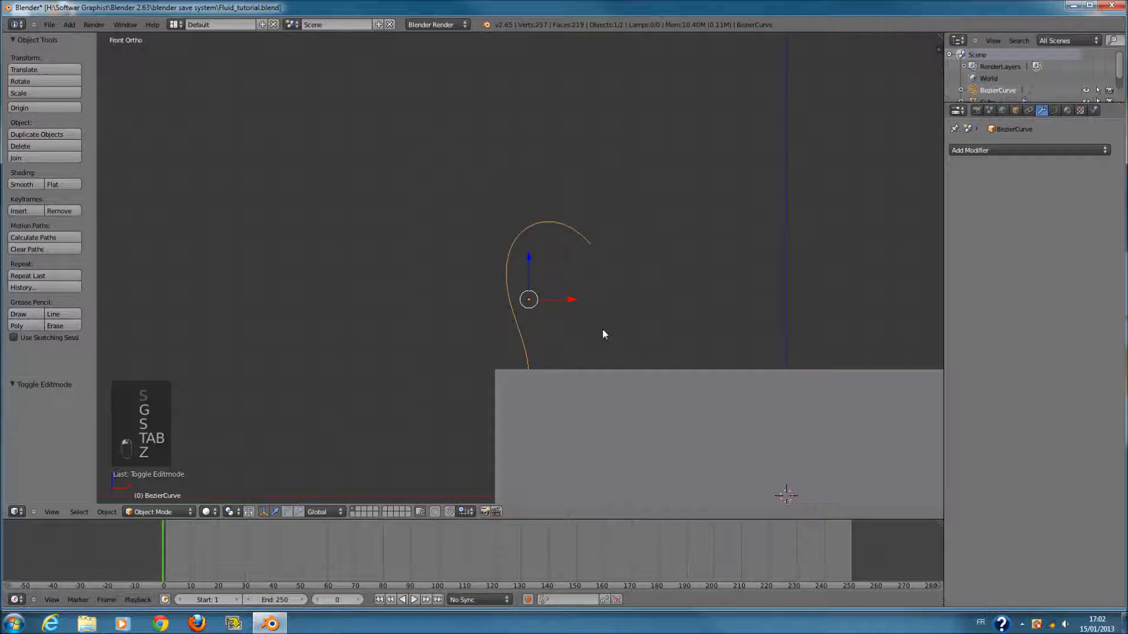
pyautogui.moveTo(602, 334); pyautogui.dragTo(498, 341, button='middle')
pyautogui.press('KP_1')
pyautogui.press('Tab')
pyautogui.press('z')
pyautogui.press('z')
pyautogui.press('Tab')
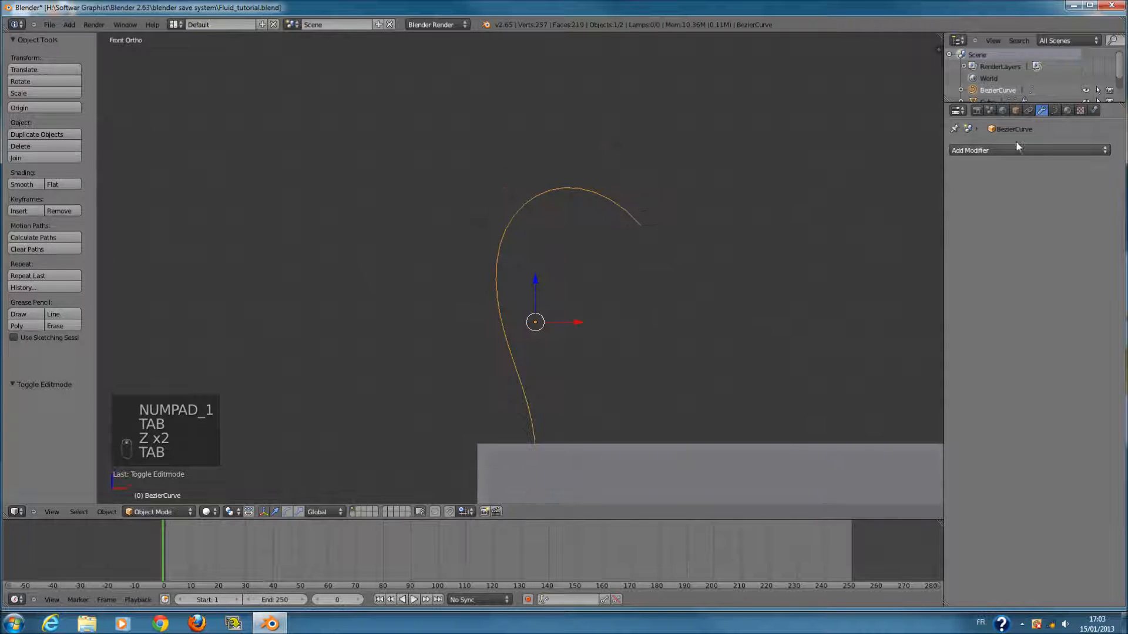
# - Set the curve's fill mode to Full in its shape settings
pyautogui.click(1053, 111)
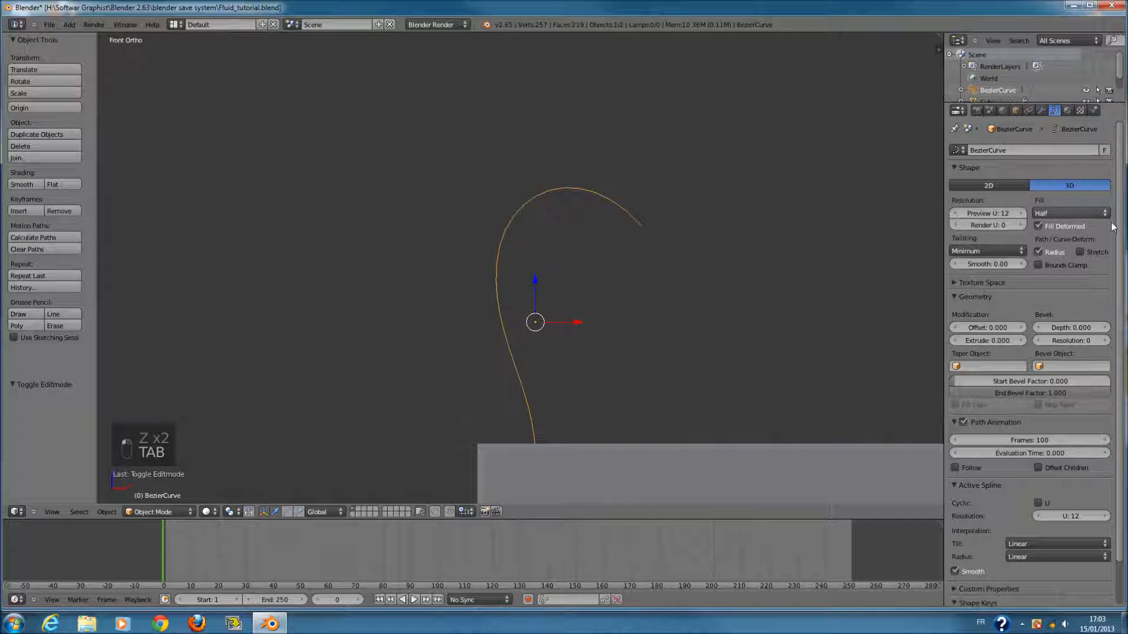
pyautogui.click(1070, 215)
pyautogui.click(1067, 202)
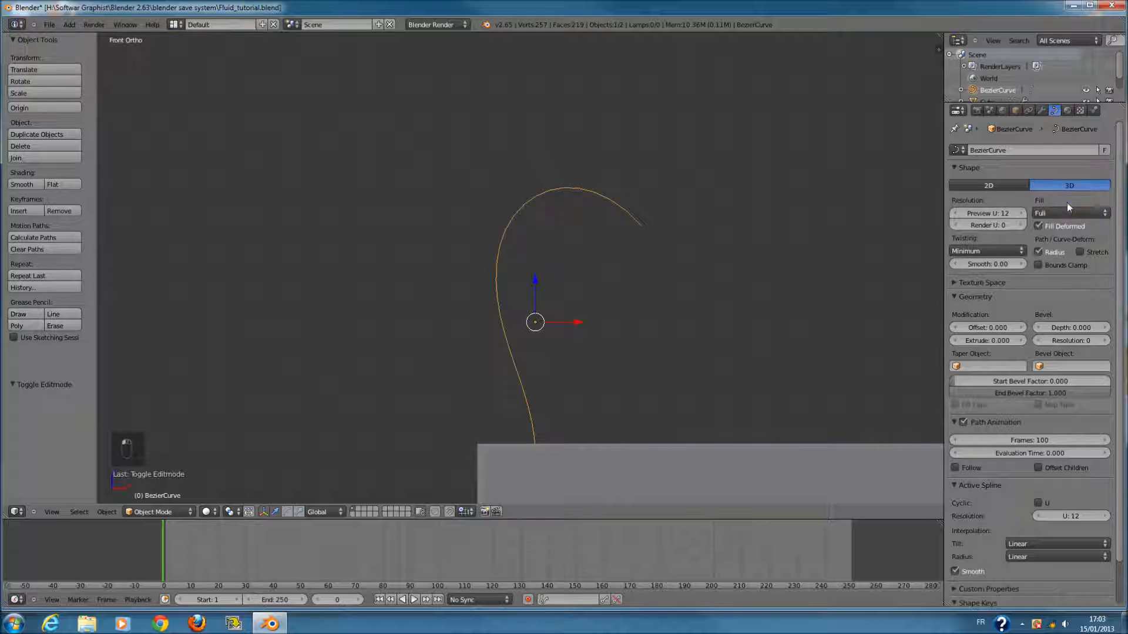
# - Try bevel depths of 1 and 0.2 on the curve
pyautogui.click(1069, 328)
pyautogui.write('1')
pyautogui.press('Return')
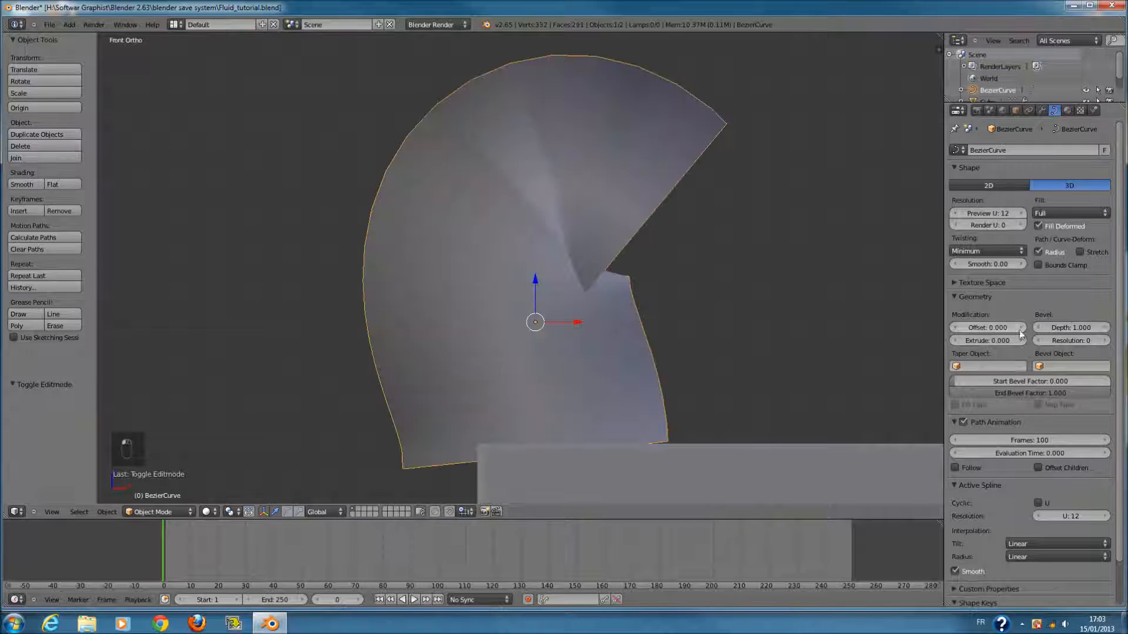
pyautogui.write('0.2')
pyautogui.press('Return')
pyautogui.scroll(1, 705, 323)
pyautogui.moveTo(712, 323); pyautogui.dragTo(599, 329, button='middle')
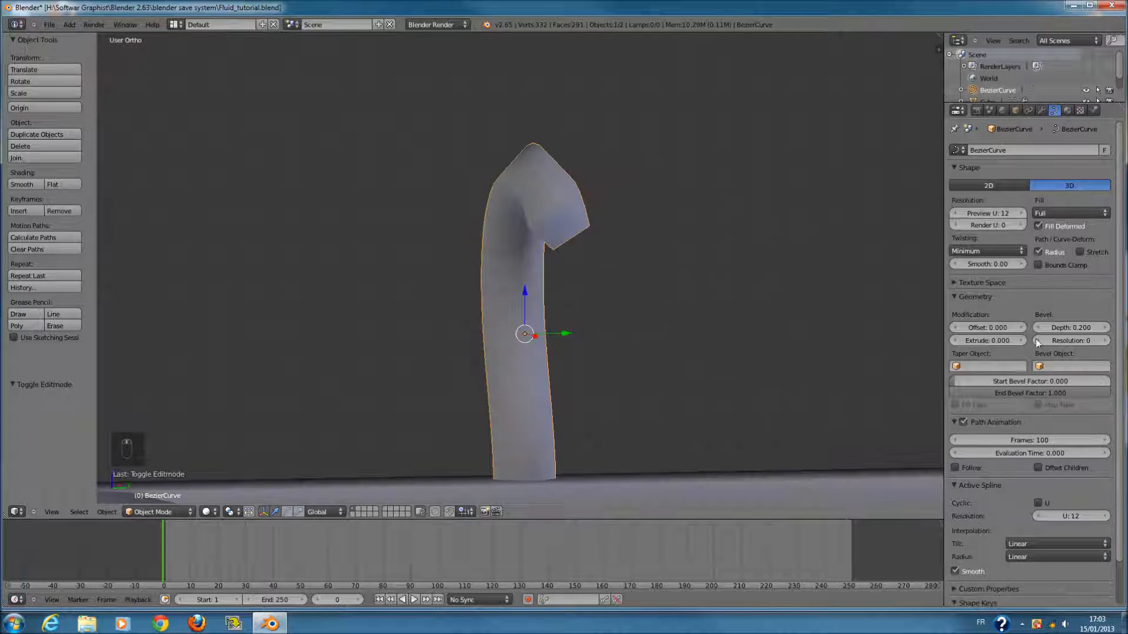
# - Set the curve's bevel depth to 0.1 for a thinner pipe
pyautogui.write('0.1')
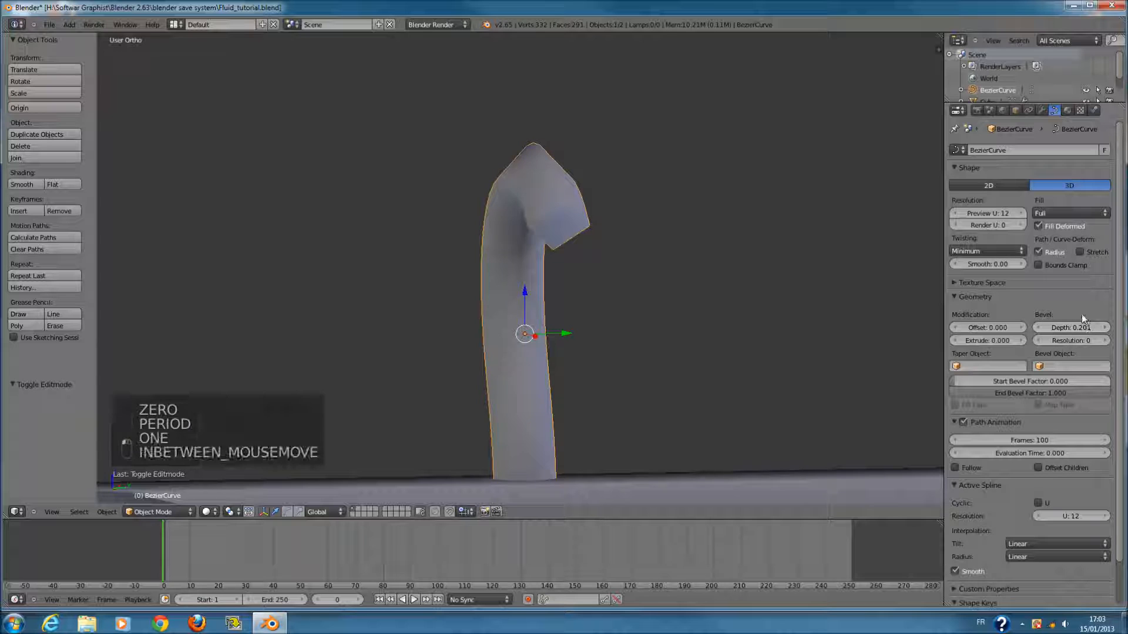
pyautogui.click(1080, 324)
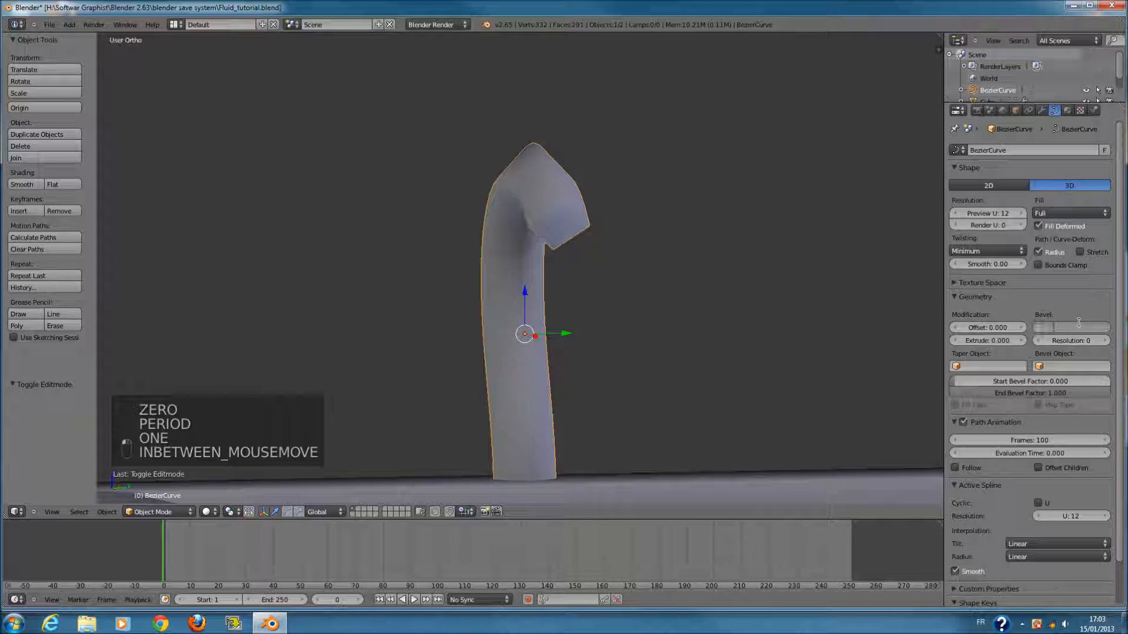
pyautogui.click(1073, 313)
pyautogui.moveTo(826, 318); pyautogui.dragTo(870, 383, button='middle')
pyautogui.scroll(-4, 786, 360)
# - Raise the curve's bevel resolution to 5 to round off the pipe
pyautogui.click(1102, 342)
pyautogui.click(1103, 341)
pyautogui.click(1103, 341)
pyautogui.scroll(5, 693, 342)
pyautogui.moveTo(684, 341)
pyautogui.mouseDown(button='middle')
pyautogui.moveTo(642, 324)
pyautogui.moveTo(676, 332)
pyautogui.mouseUp(button='middle')
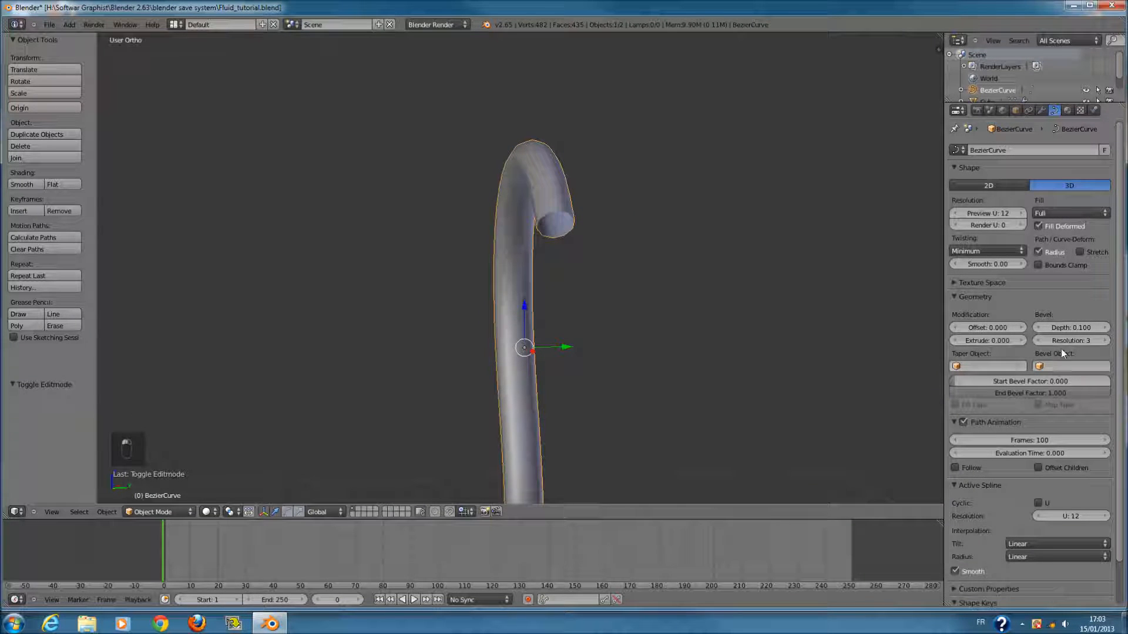
pyautogui.click(1104, 341)
pyautogui.click(1104, 341)
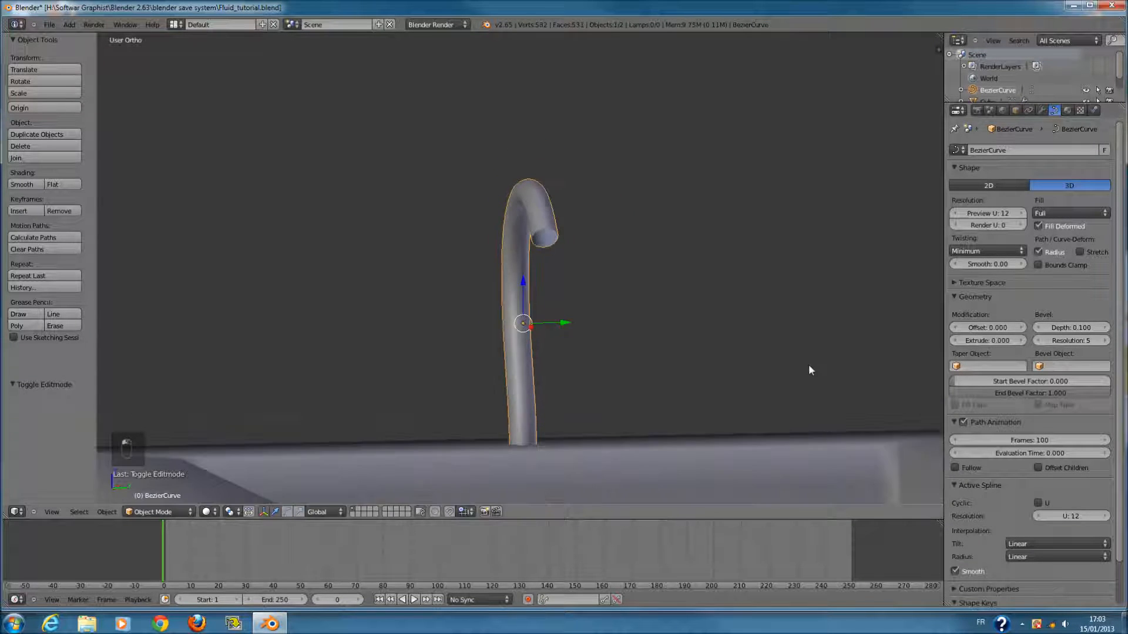
# - Edit the curve in front wireframe view and rotate its bottom control point about 6.28°
pyautogui.press('KP_1')
pyautogui.press('z')
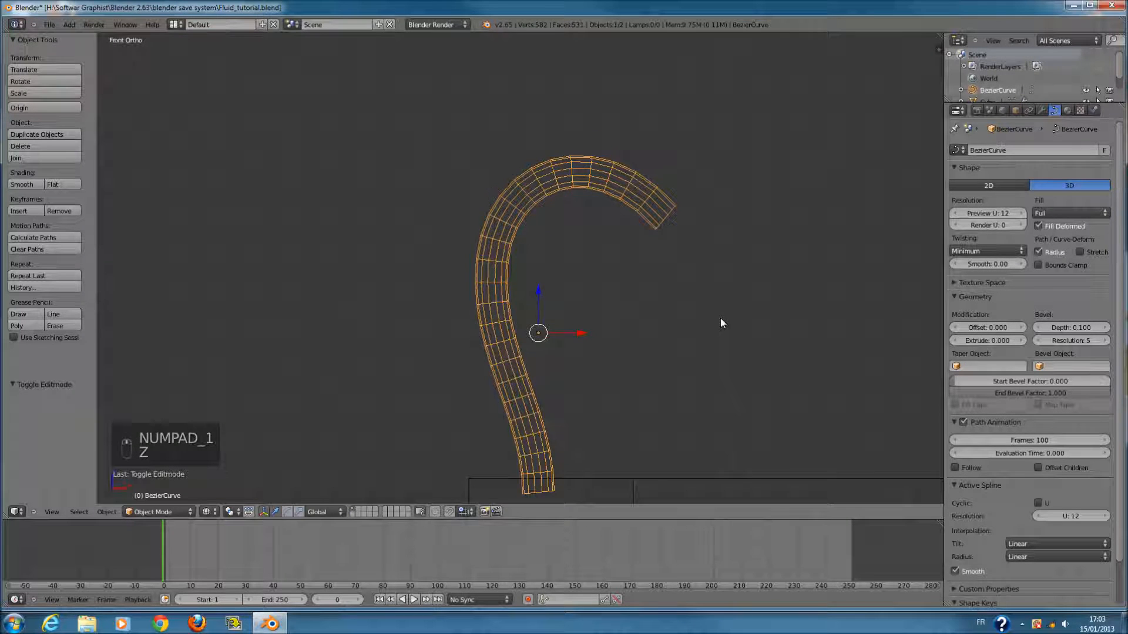
pyautogui.press('z')
pyautogui.press('z')
pyautogui.press('Tab')
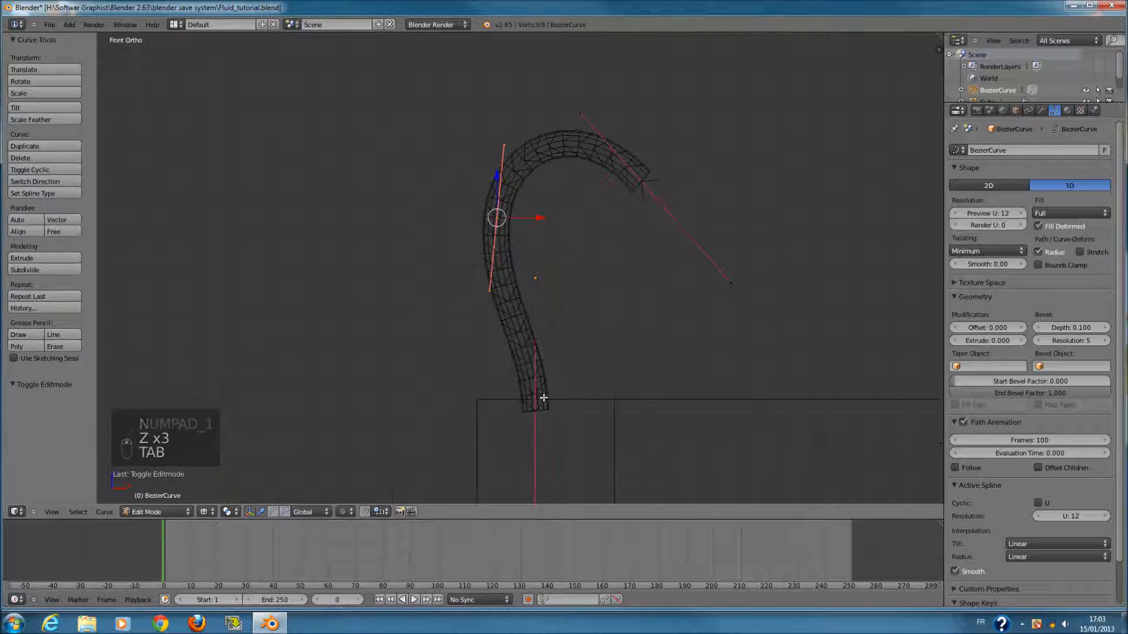
pyautogui.press('r')
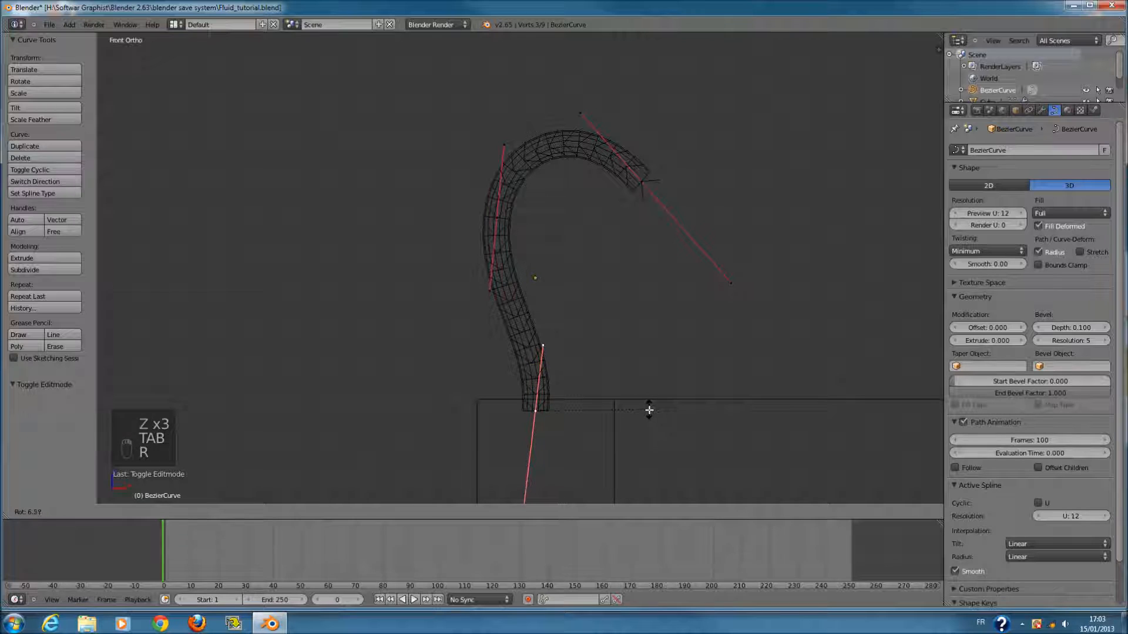
pyautogui.click(649, 410)
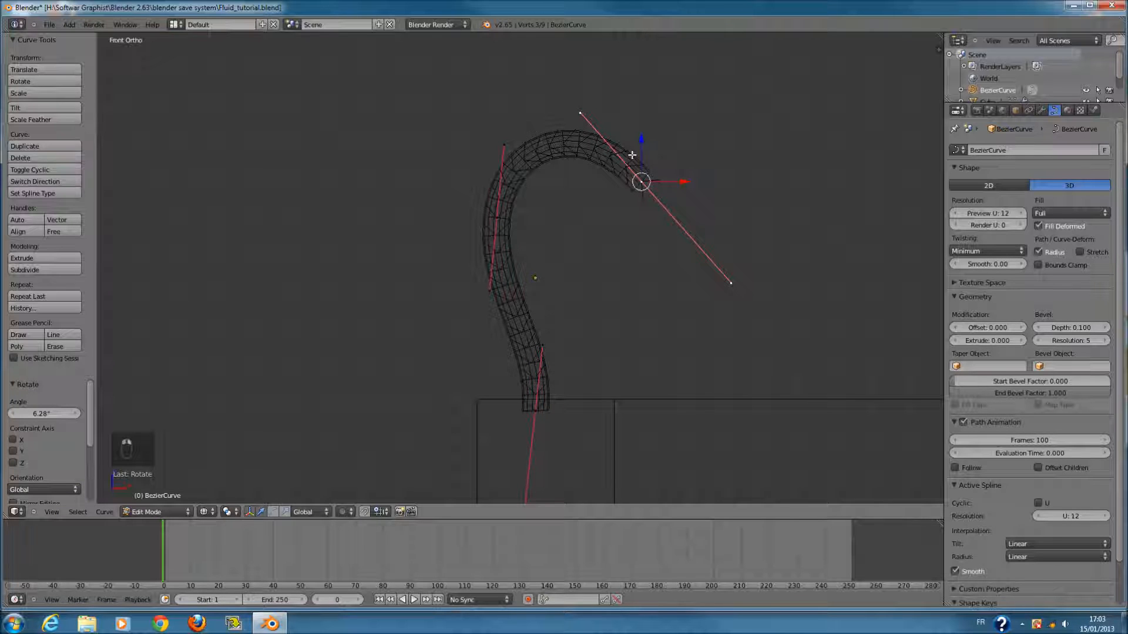
# - Add the middle control point and the lower handle to the selected top control point with circle select
pyautogui.press('g')
pyautogui.rightClick(695, 176)
pyautogui.press('c')
pyautogui.click(528, 183)
pyautogui.click(539, 358)
pyautogui.click(536, 223)
pyautogui.rightClick(541, 439)
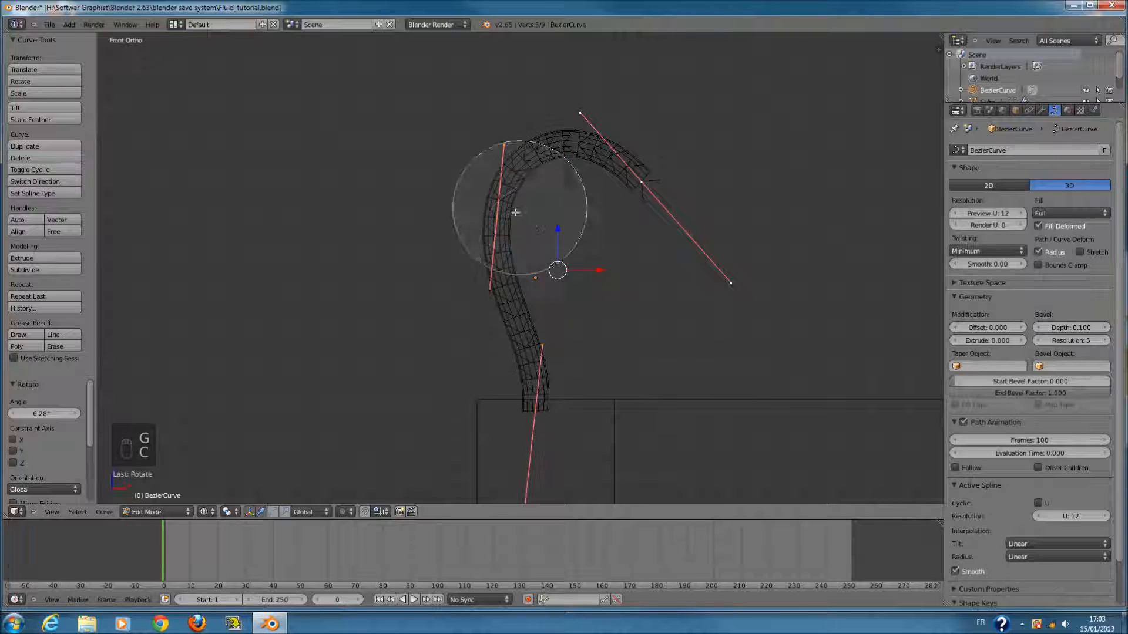
pyautogui.press('g')
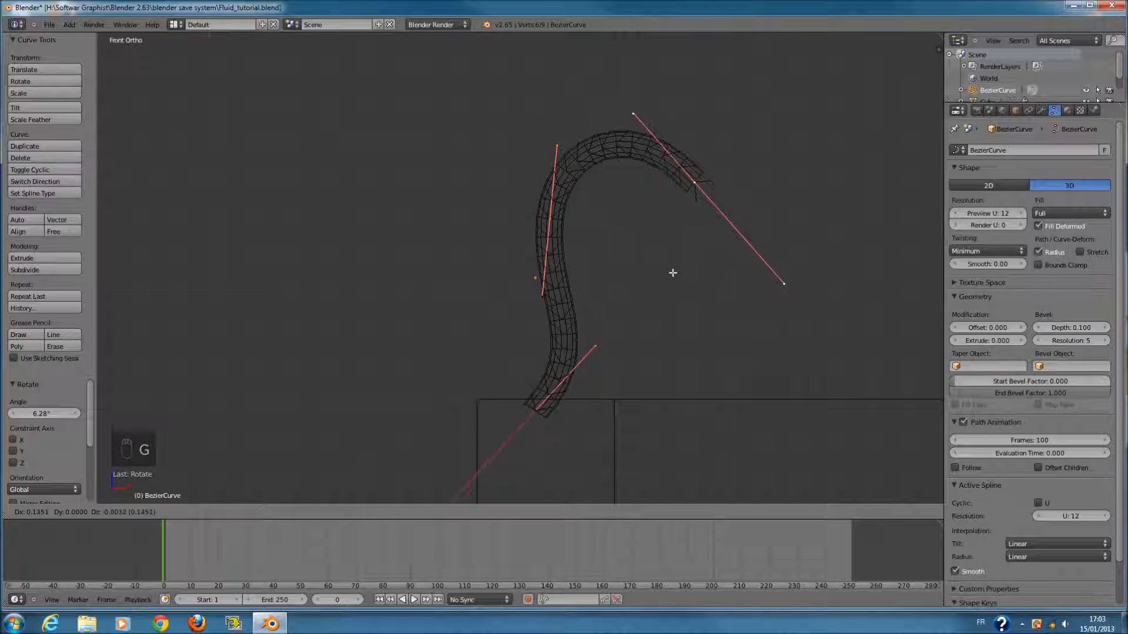
pyautogui.rightClick(672, 273)
pyautogui.press('c')
pyautogui.middleClick(568, 377)
pyautogui.rightClick(567, 377)
pyautogui.scroll(1, 567, 377)
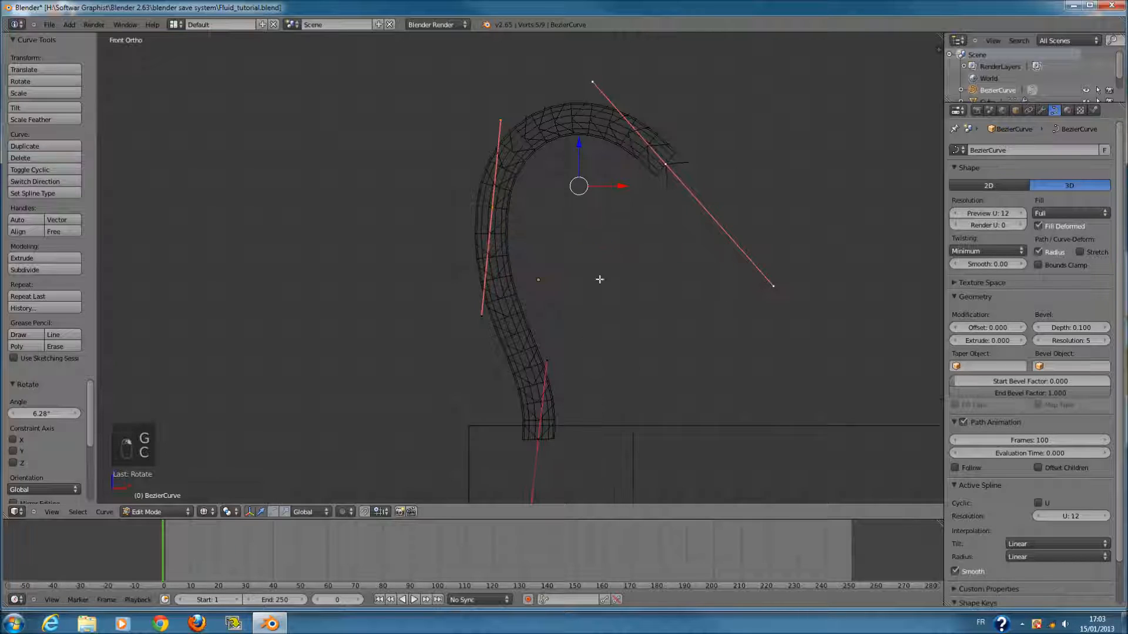
pyautogui.hotkey('ctrl', 'z')
# - Deselect the bottom point's handle and move the two upper control points about 0.125 along X toward the container
pyautogui.press('c')
pyautogui.middleClick(576, 351)
pyautogui.rightClick(599, 272)
pyautogui.press('g')
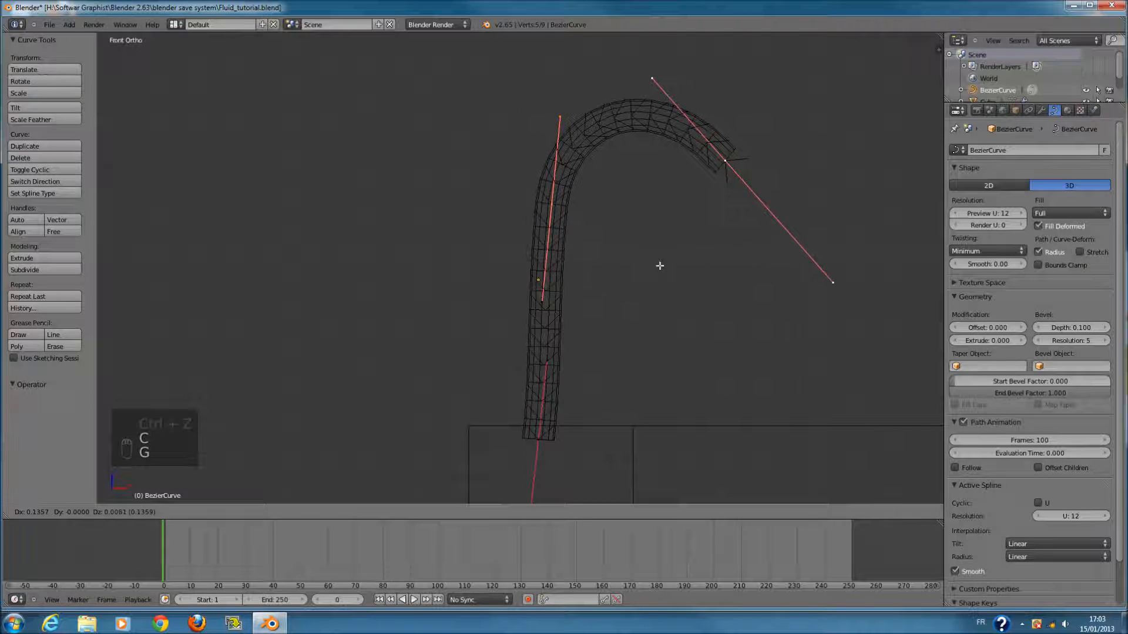
pyautogui.click(659, 266)
# - Rotate the two upper control points together by about 34.14° so the pipe's open end points downward
pyautogui.press('r')
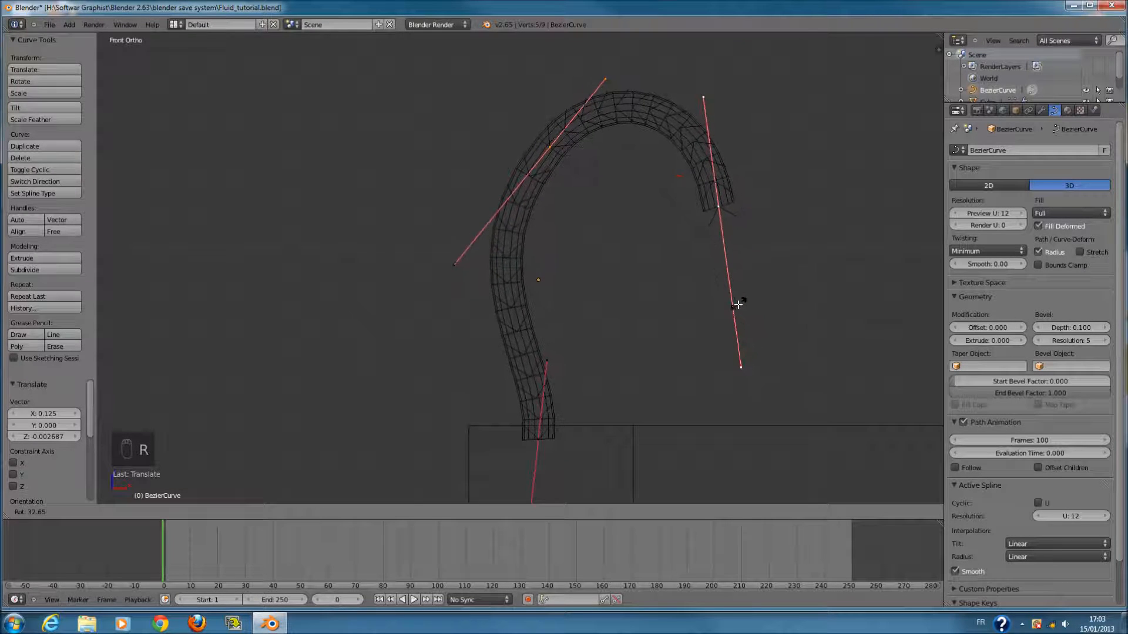
pyautogui.click(737, 304)
pyautogui.press('g')
pyautogui.rightClick(752, 285)
# - Include the middle point's remaining handle in the selection and move the upper control points about 0.079 along X
pyautogui.press('c')
pyautogui.click(463, 240)
pyautogui.rightClick(478, 236)
pyautogui.press('g')
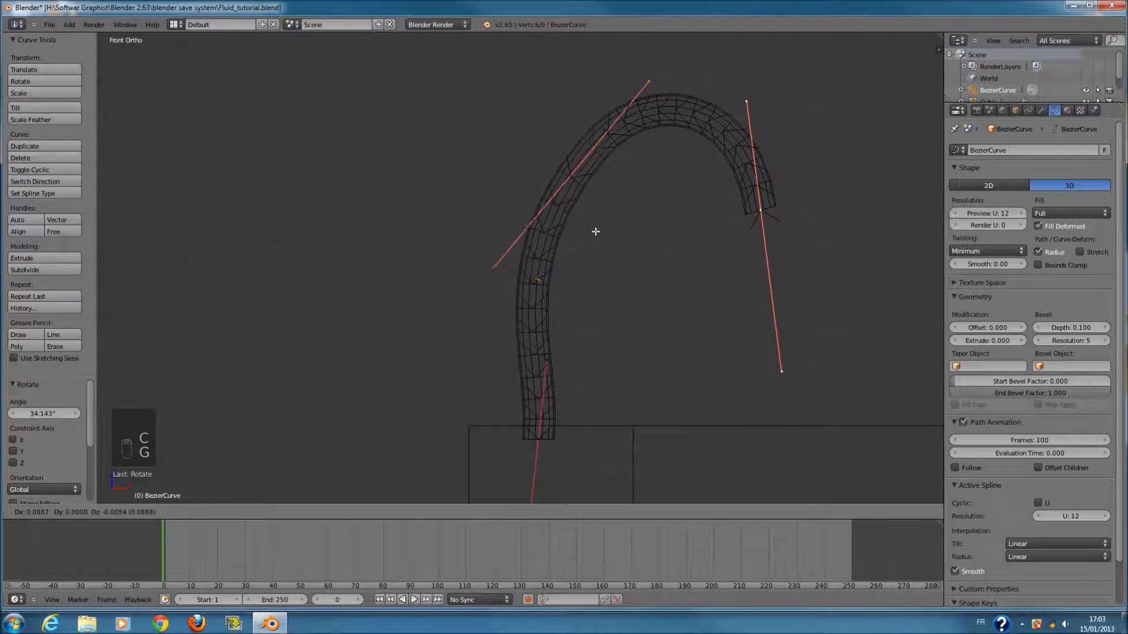
pyautogui.click(587, 231)
# - Scale down the middle control point's handles to about 0.74
pyautogui.rightClick(586, 146)
pyautogui.press('s')
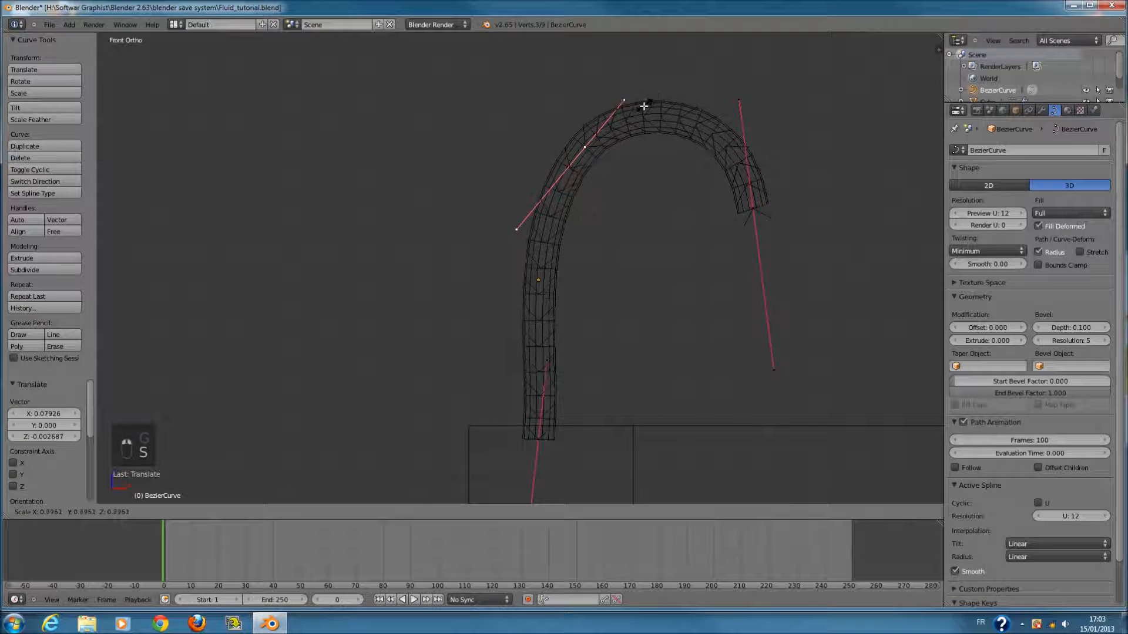
pyautogui.click(645, 108)
# - Move the curve's bottom control point 0.0806 along X, leave Edit Mode and check the pipe against the container
pyautogui.rightClick(539, 429)
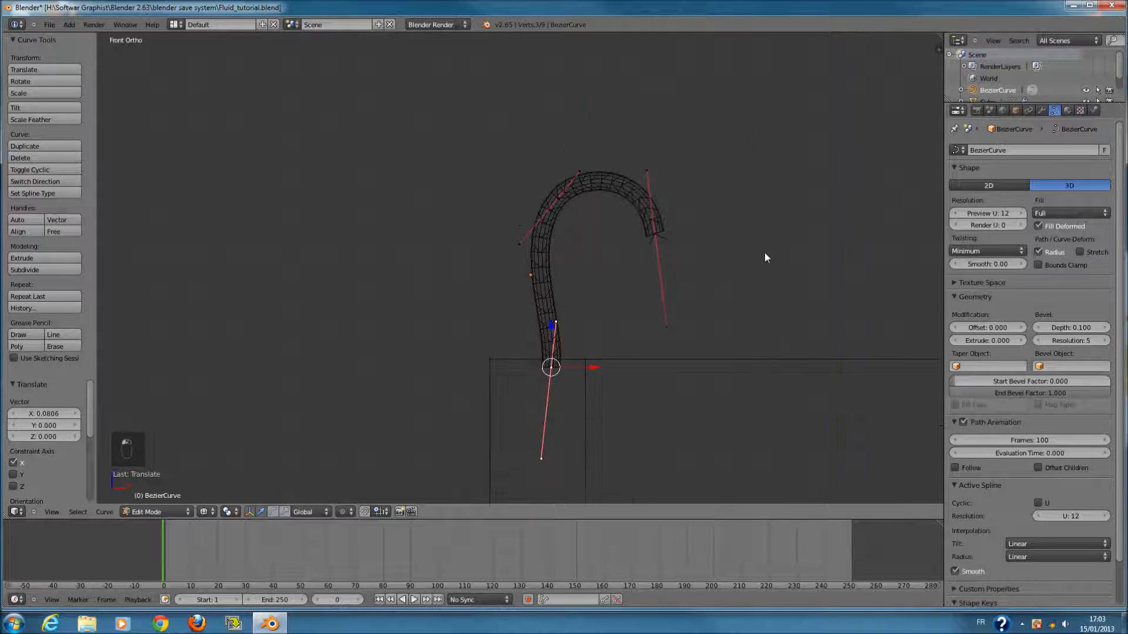
pyautogui.press('Tab')
pyautogui.press('z')
pyautogui.moveTo(715, 259)
pyautogui.mouseDown(button='middle')
pyautogui.moveTo(475, 295)
pyautogui.moveTo(511, 283)
pyautogui.moveTo(622, 294)
pyautogui.mouseUp(button='middle')
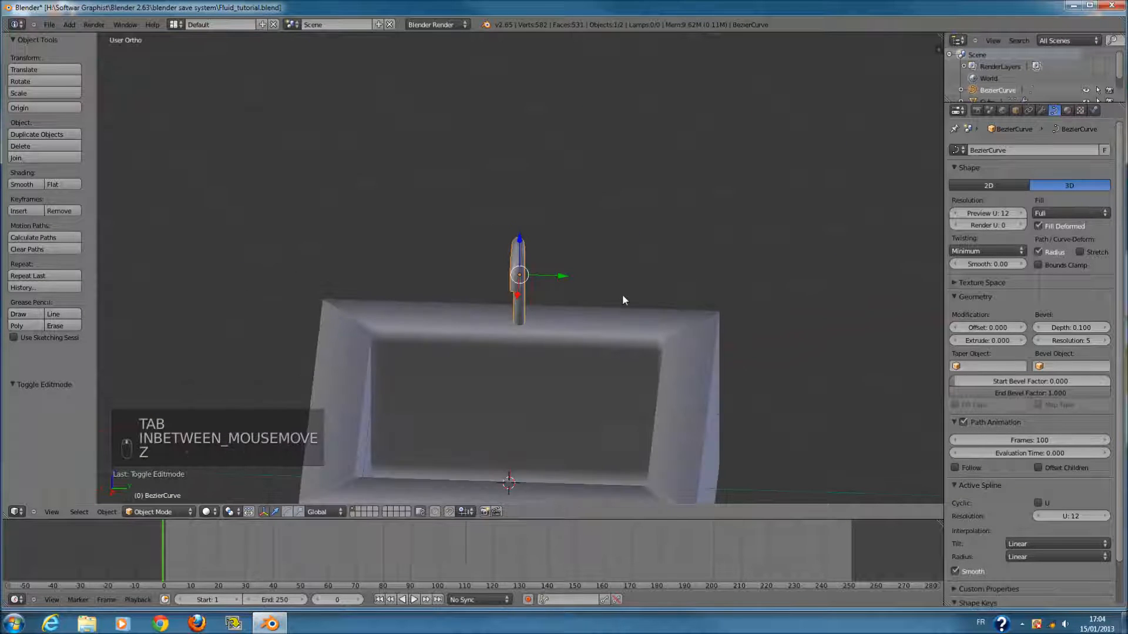
pyautogui.press('KP_1')
pyautogui.press('z')
pyautogui.scroll(2, 639, 274)
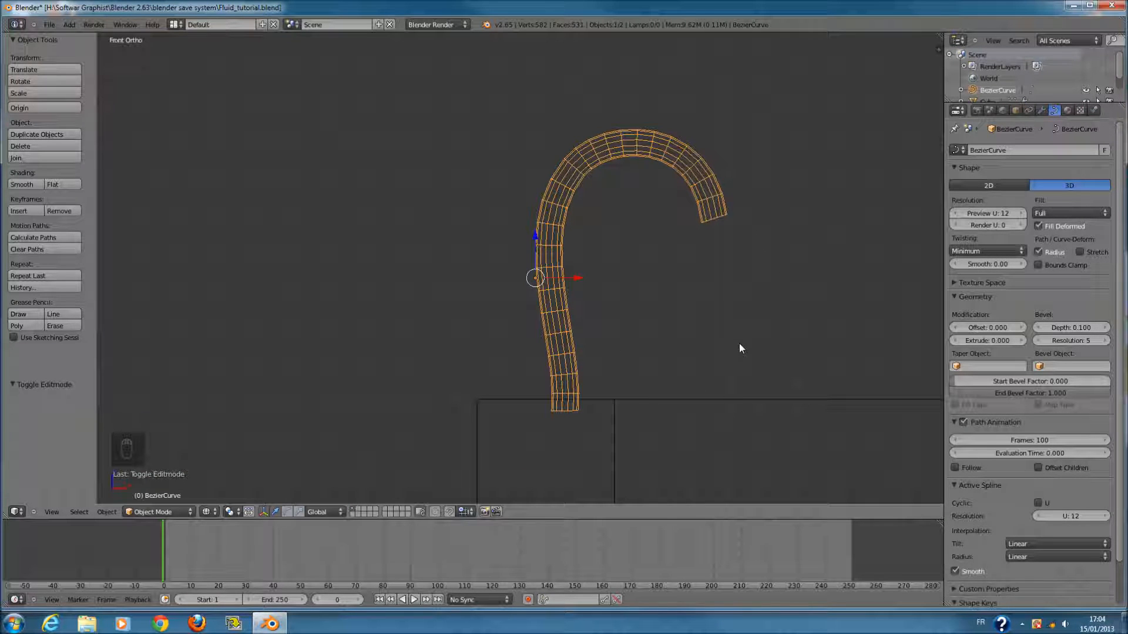
# - Convert the tap curve into a mesh and show it in solid shading
pyautogui.hotkey('alt', 'c')
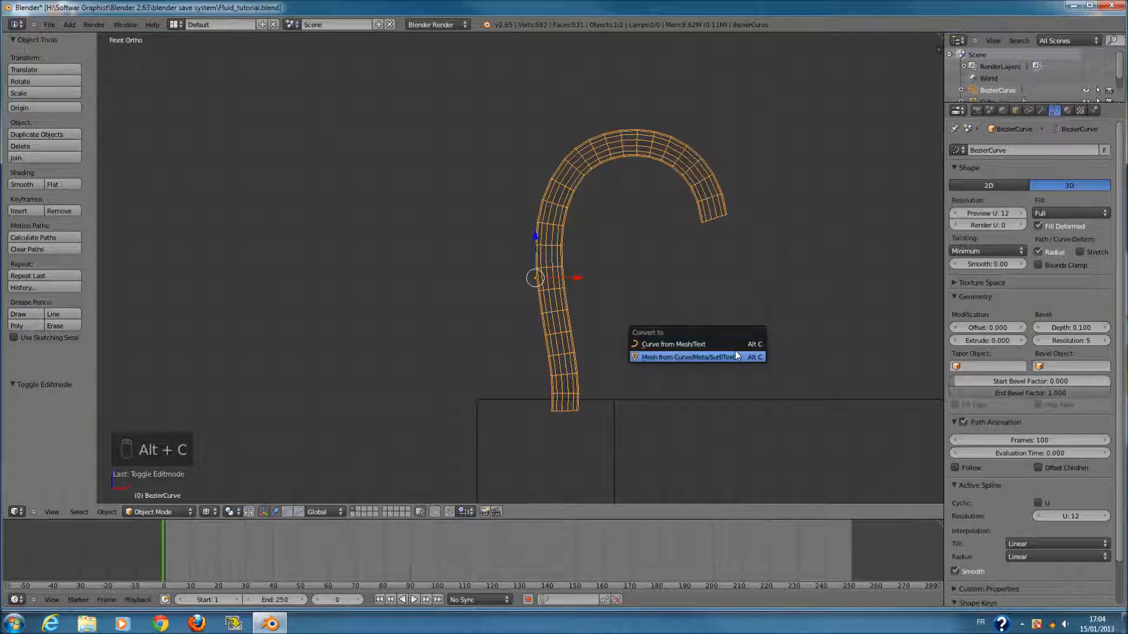
pyautogui.click(735, 350)
pyautogui.press('z')
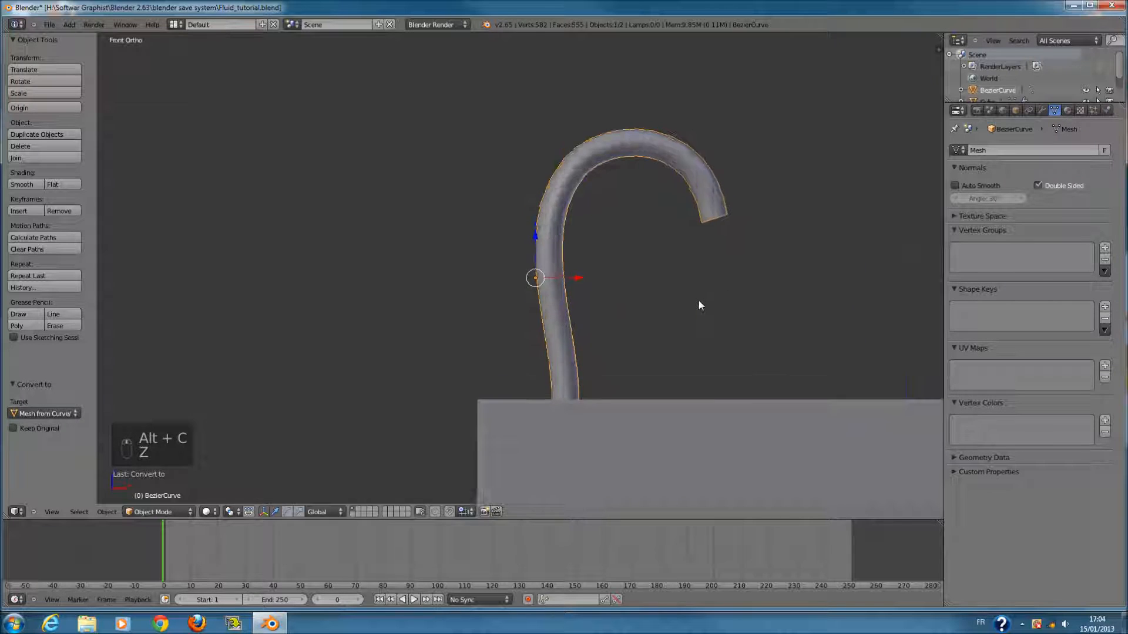
# - Examine the converted pipe's mesh topology in Edit Mode in wireframe and solid shading, and return to Object Mode
pyautogui.press('Tab')
pyautogui.press('z')
pyautogui.press('z')
pyautogui.moveTo(699, 306); pyautogui.dragTo(574, 305, button='middle')
pyautogui.press('z')
pyautogui.press('z')
pyautogui.scroll(1, 590, 297)
pyautogui.press('z')
pyautogui.press('z')
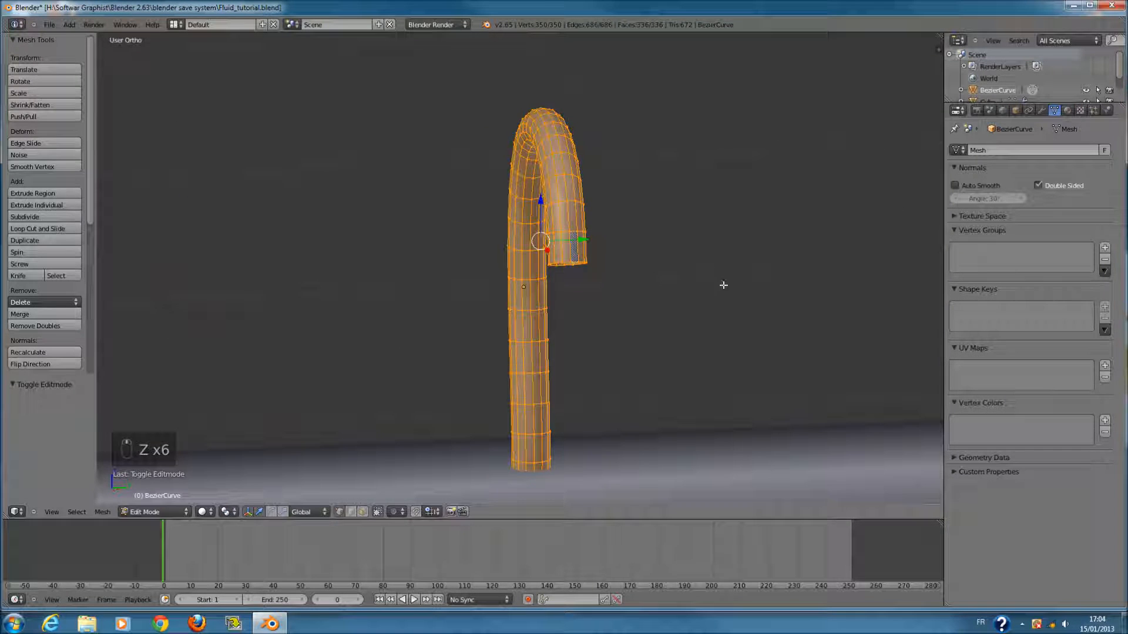
pyautogui.press('Tab')
pyautogui.press('KP_Decimal')
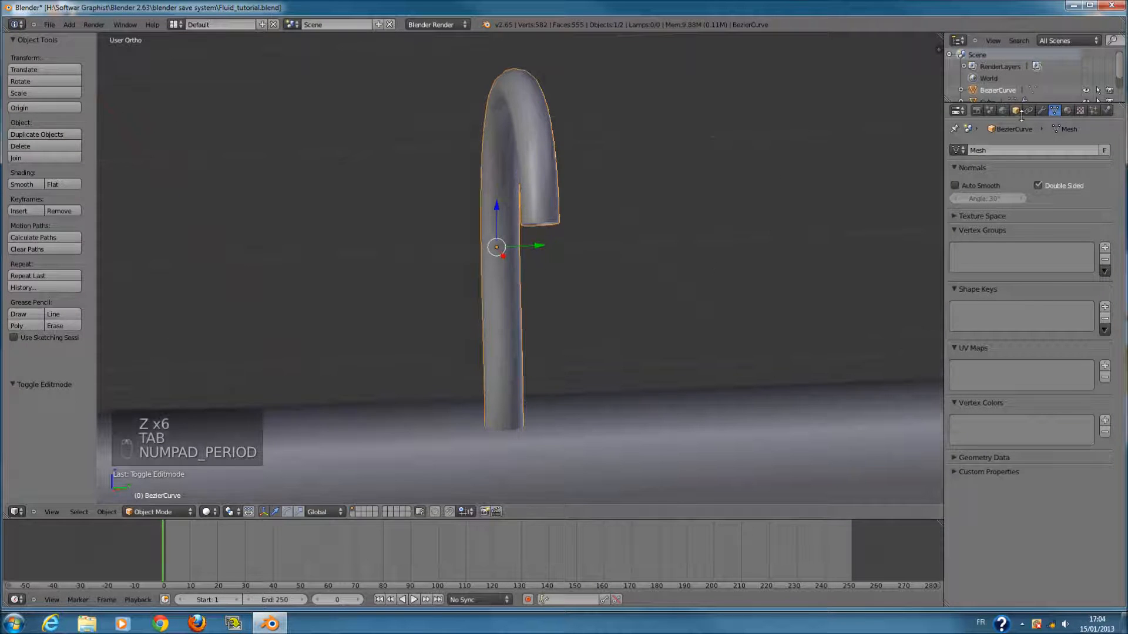
# - Try an Edge Split modifier on the tap pipe and remove it again
pyautogui.click(1043, 110)
pyautogui.click(1025, 149)
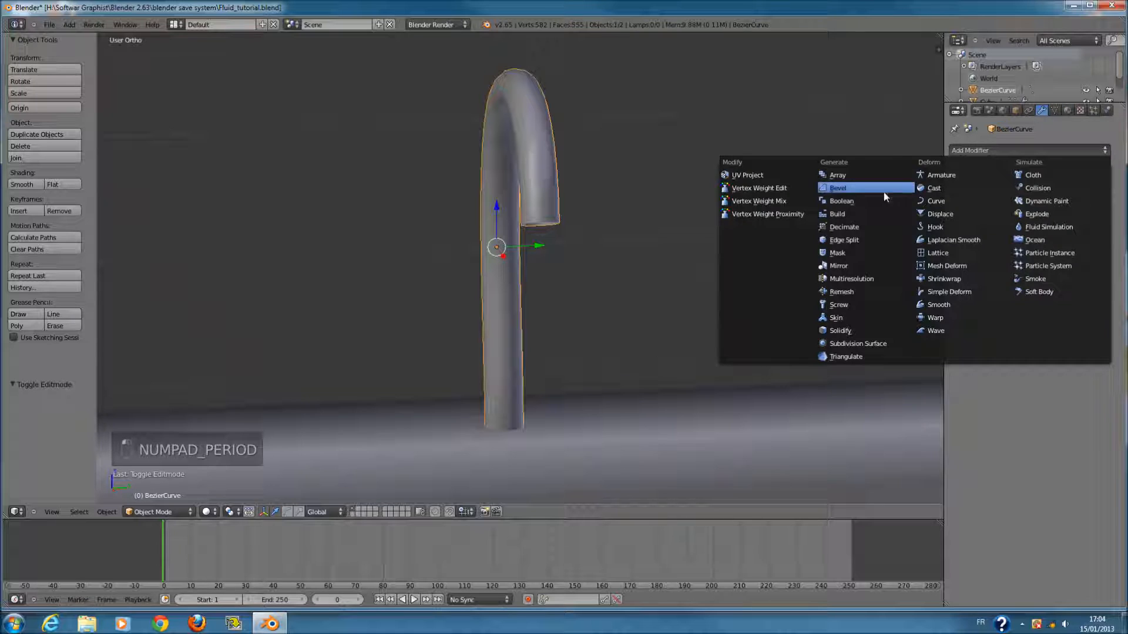
pyautogui.click(869, 240)
pyautogui.scroll(4, 714, 291)
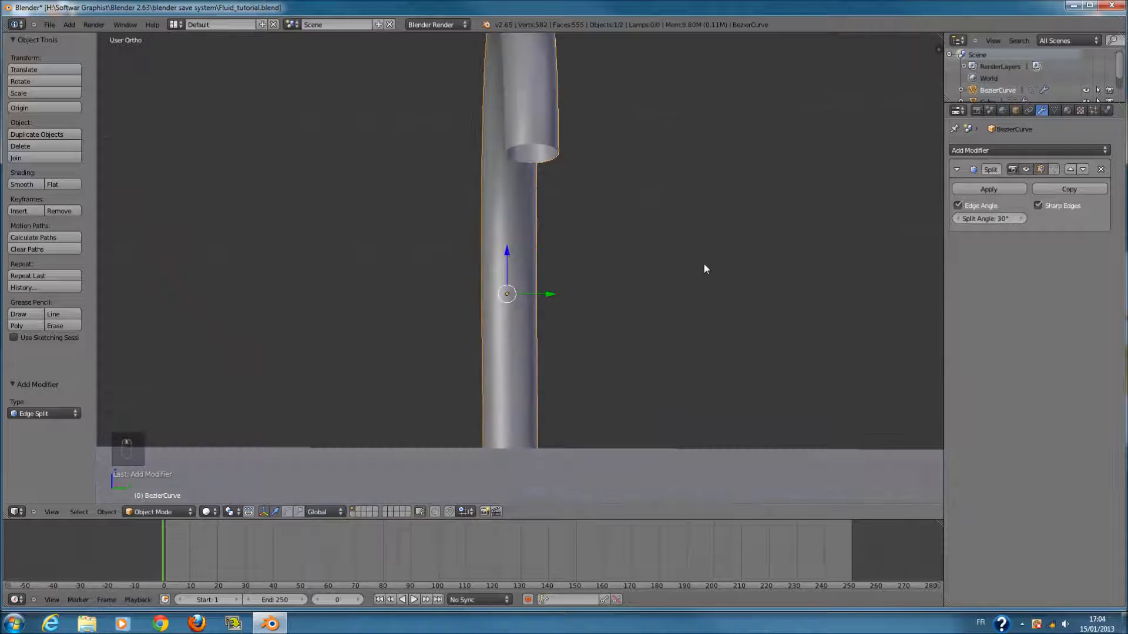
pyautogui.click(1100, 169)
# - Add a Solidify modifier to the tap pipe and check its open end in Edit Mode
pyautogui.click(1028, 150)
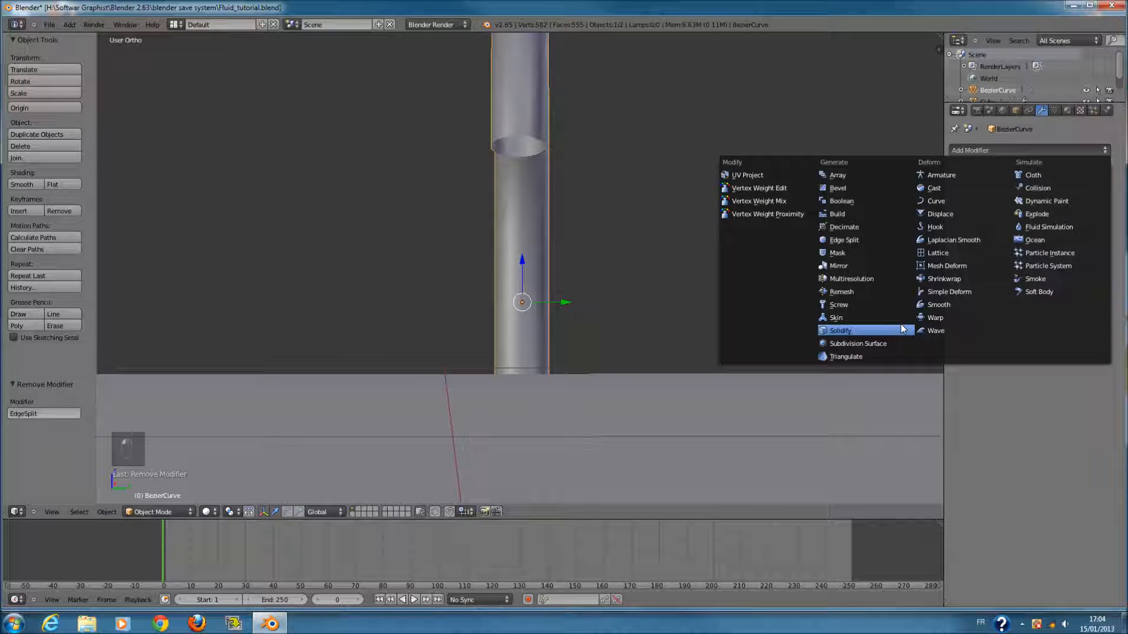
pyautogui.click(886, 330)
pyautogui.moveTo(755, 283)
pyautogui.mouseDown(button='middle')
pyautogui.moveTo(755, 252)
pyautogui.moveTo(792, 268)
pyautogui.mouseUp(button='middle')
pyautogui.press('z')
pyautogui.press('Tab')
pyautogui.press('z')
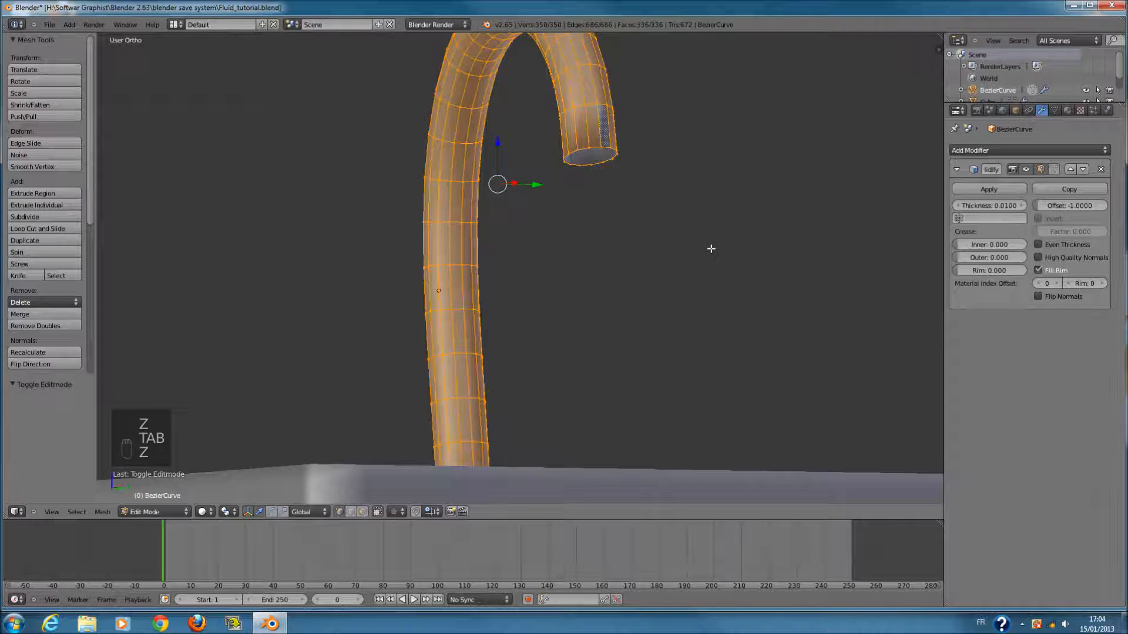
pyautogui.moveTo(711, 247); pyautogui.dragTo(695, 239, button='middle')
pyautogui.scroll(1, 729, 200)
pyautogui.moveTo(729, 200); pyautogui.dragTo(664, 200, button='middle')
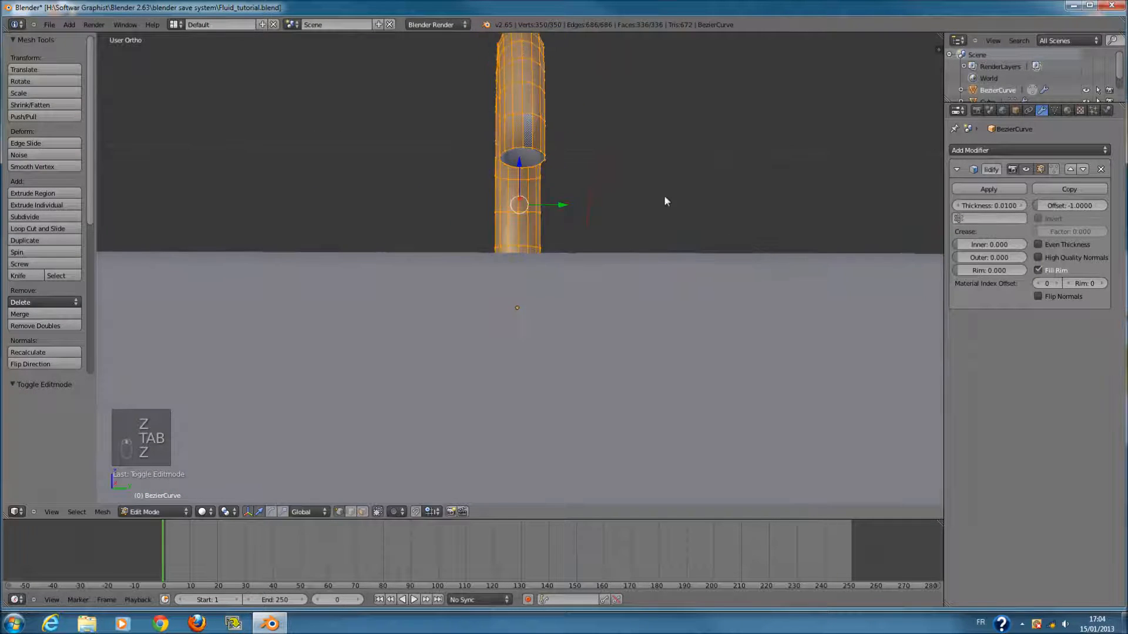
pyautogui.press('Tab')
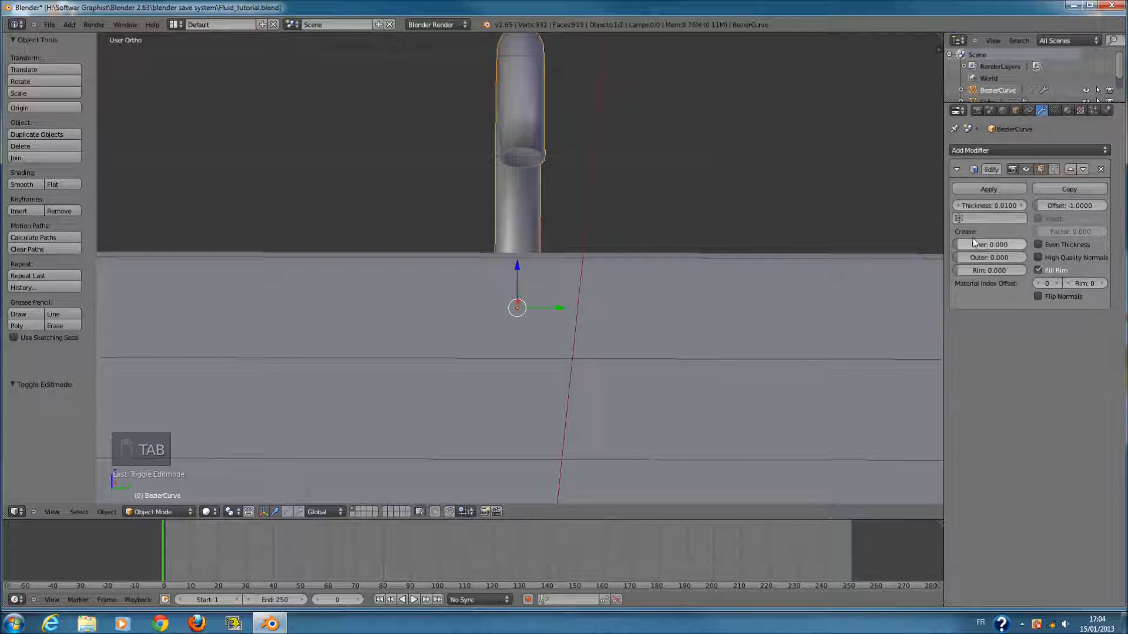
# - Try a much larger Solidify thickness on the tap pipe and undo the change
pyautogui.moveTo(1025, 245); pyautogui.dragTo(932, 245)
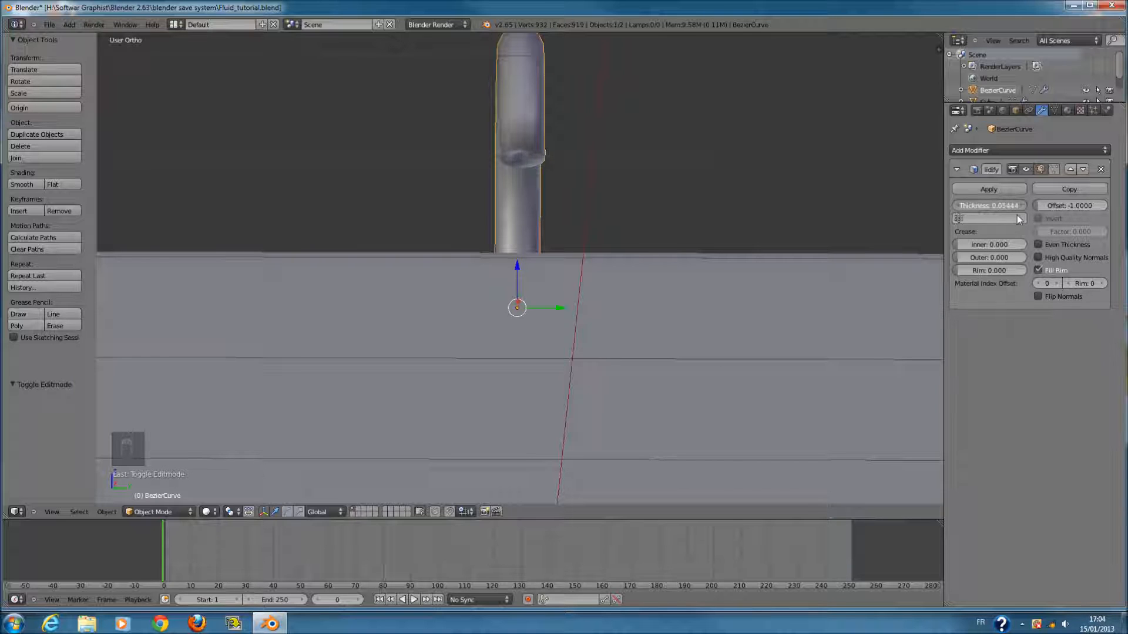
pyautogui.hotkey('ctrl', 'z')
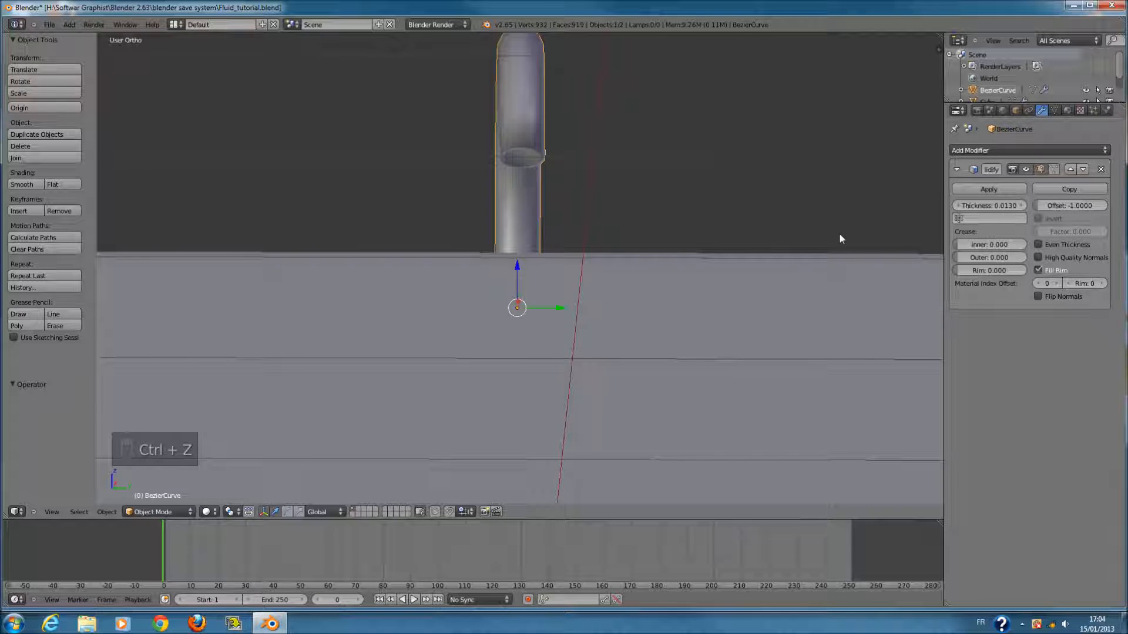
pyautogui.hotkey('ctrl', 'z')
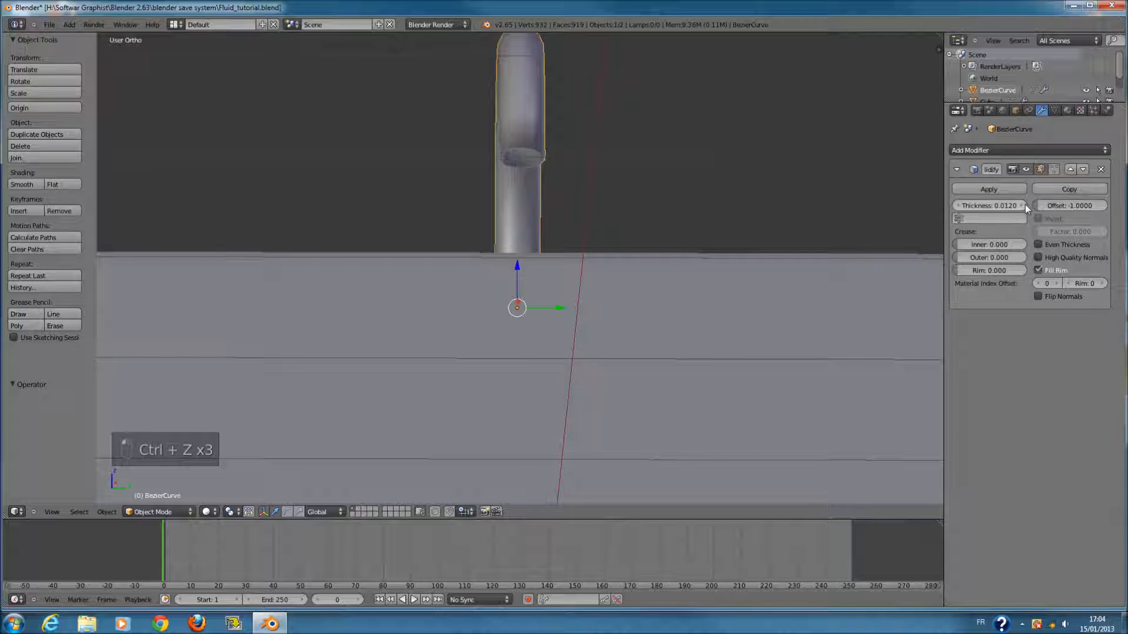
# - Set the tap pipe's Solidify thickness to 0.0170 and check the pipe from other angles
pyautogui.click(1024, 205)
pyautogui.click(1024, 205)
pyautogui.click(1024, 205)
pyautogui.click(1024, 205)
pyautogui.moveTo(707, 264); pyautogui.dragTo(562, 282, button='middle')
pyautogui.scroll(-2, 555, 277)
pyautogui.press('KP_1')
pyautogui.press('KP_3')
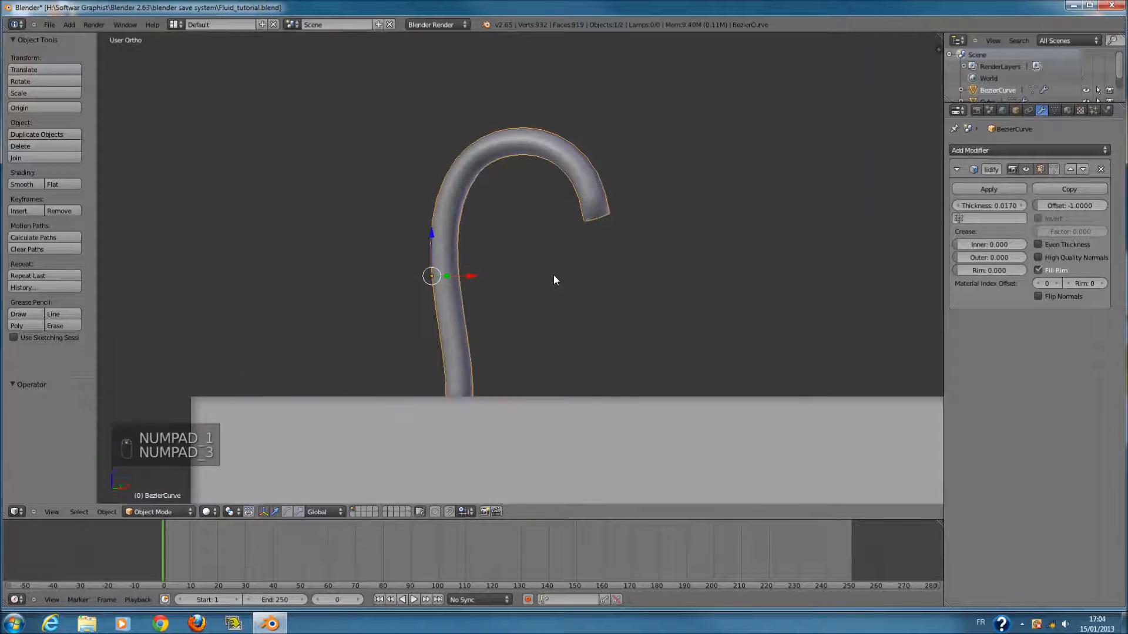
# - Deselect everything, reset the 3D cursor to the scene centre and check the tap's placement on the container rim
pyautogui.press('KP_1')
pyautogui.press('z')
pyautogui.press('a')
pyautogui.scroll(3, 549, 294)
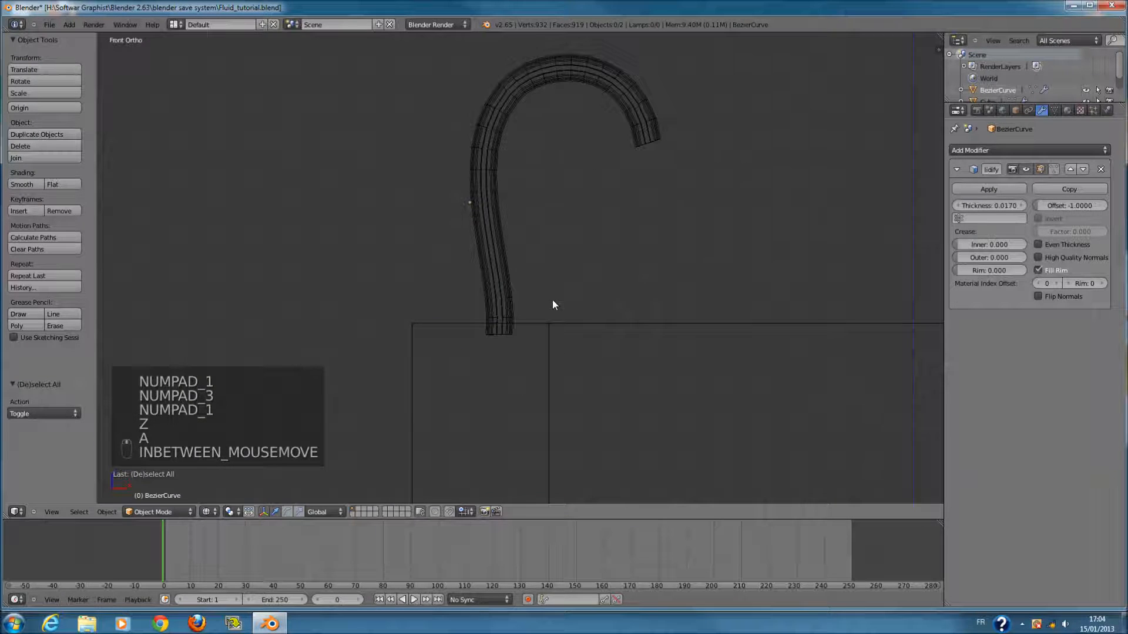
pyautogui.hotkey('shift', 'c')
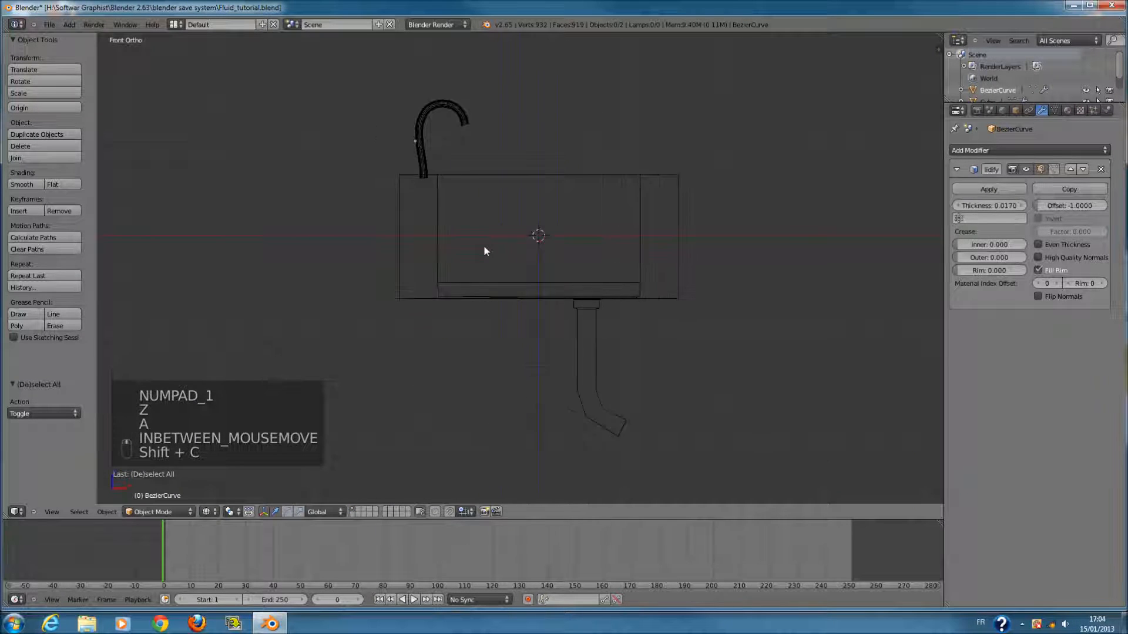
pyautogui.scroll(6, 493, 251)
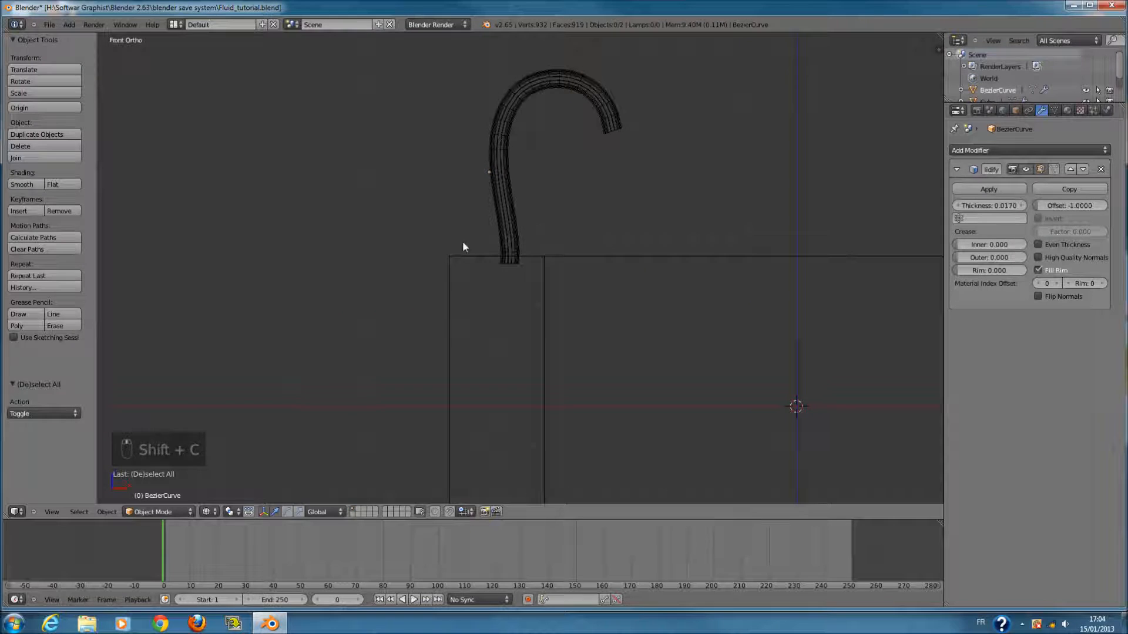
pyautogui.moveTo(518, 235)
pyautogui.mouseDown(button='middle')
pyautogui.moveTo(491, 249)
pyautogui.moveTo(569, 247)
pyautogui.moveTo(478, 265)
pyautogui.mouseUp(button='middle')
pyautogui.press('z')
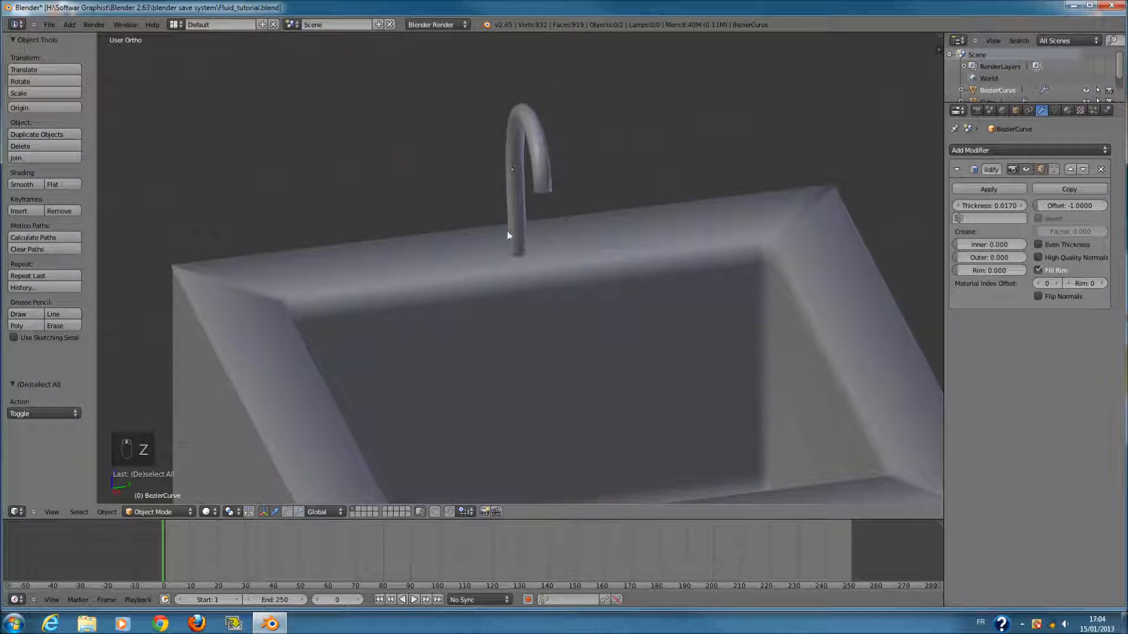
pyautogui.moveTo(564, 229); pyautogui.dragTo(618, 250, button='middle')
# - Add a mesh cube at the scene centre, working in the front wireframe view
pyautogui.press('KP_1')
pyautogui.press('z')
pyautogui.hotkey('shift', 'a')
pyautogui.moveTo(658, 299)
pyautogui.click(696, 299)
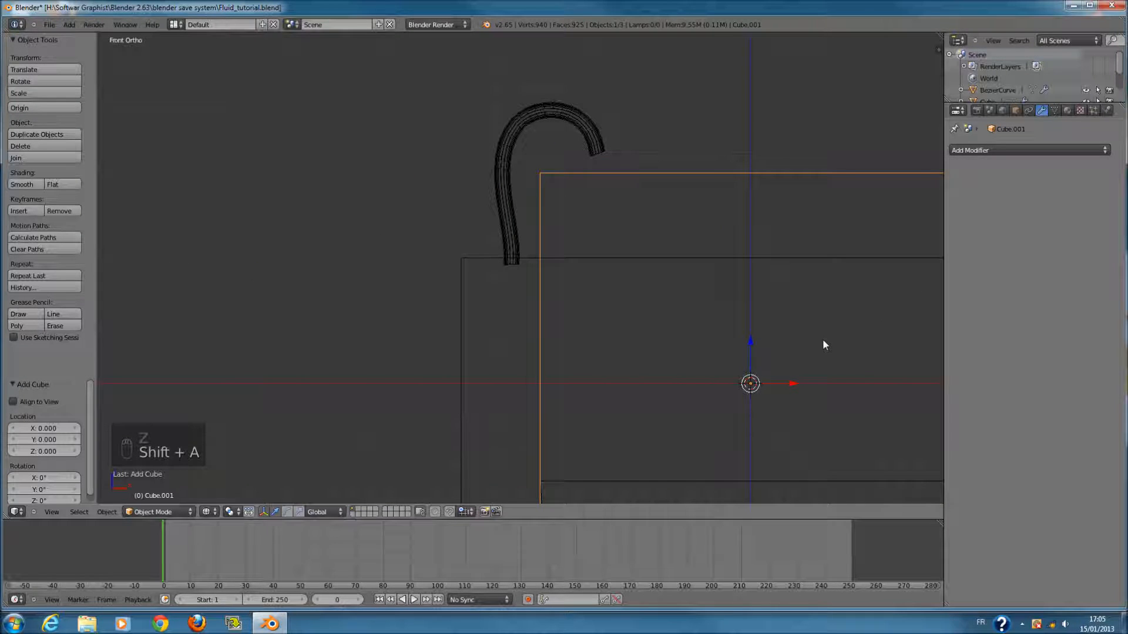
# - Move the cube to the lower end of the tap pipe and scale it down to form a base
pyautogui.moveTo(778, 387); pyautogui.dragTo(520, 263)
pyautogui.press('s')
pyautogui.click(549, 367)
pyautogui.click(516, 353)
pyautogui.scroll(5, 520, 263)
pyautogui.press('s')
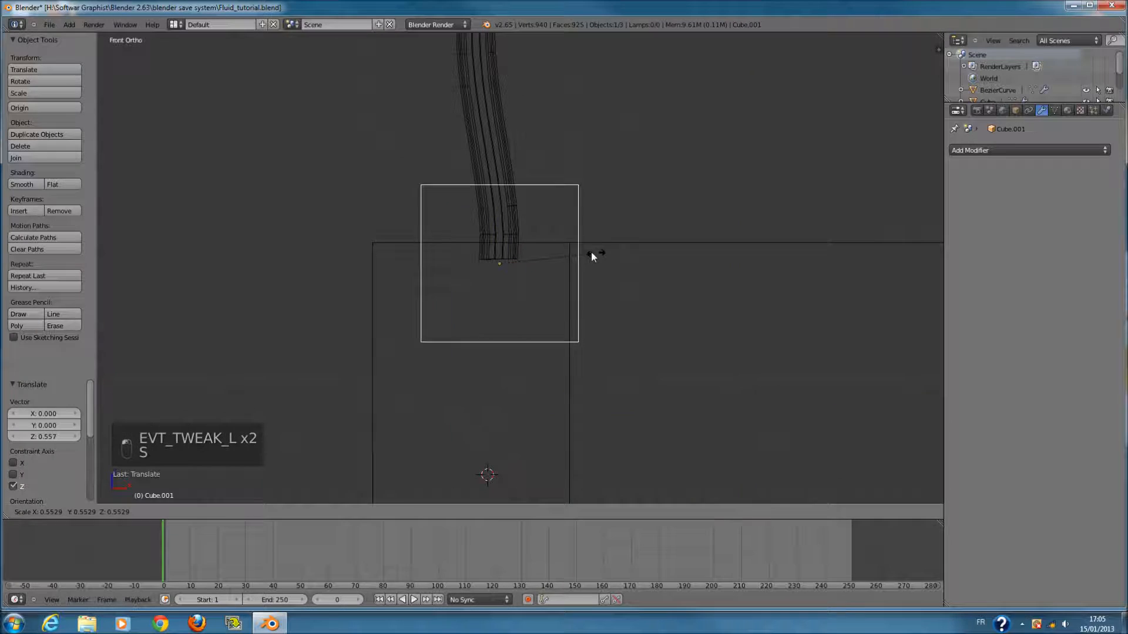
pyautogui.click(579, 249)
# - In the right view, shrink the base block, raise it about 0.05 along Z and stretch it along Y
pyautogui.press('KP_3')
pyautogui.press('s')
pyautogui.click(540, 380)
pyautogui.moveTo(517, 302); pyautogui.dragTo(522, 276)
pyautogui.press('s')
pyautogui.middleClick(554, 280)
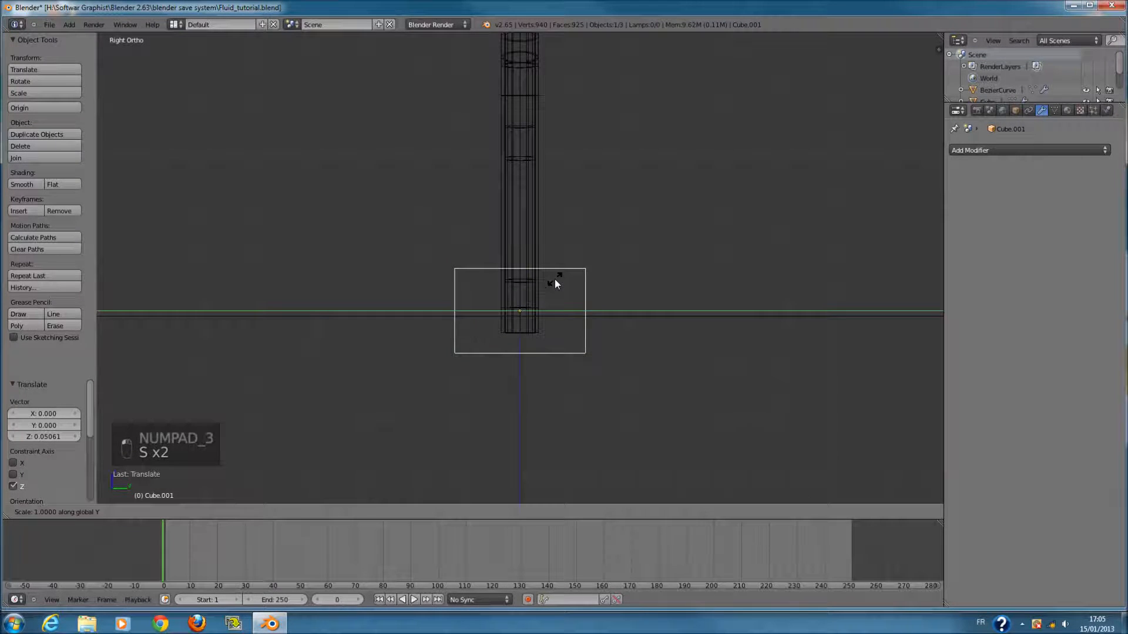
pyautogui.click(611, 287)
# - Add a level 2 Subdivision Surface modifier to the base block
pyautogui.hotkey('ctrl', '2')
pyautogui.press('z')
pyautogui.press('z')
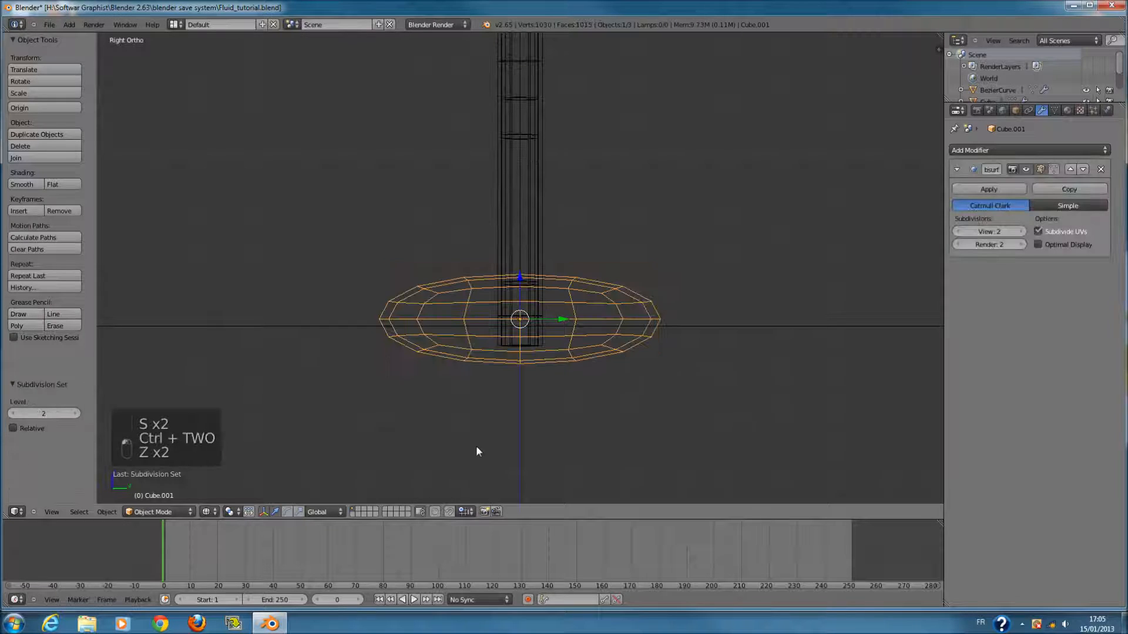
# - Delete the bottom face of the base block in Edit Mode
pyautogui.press('Tab')
pyautogui.press('a')
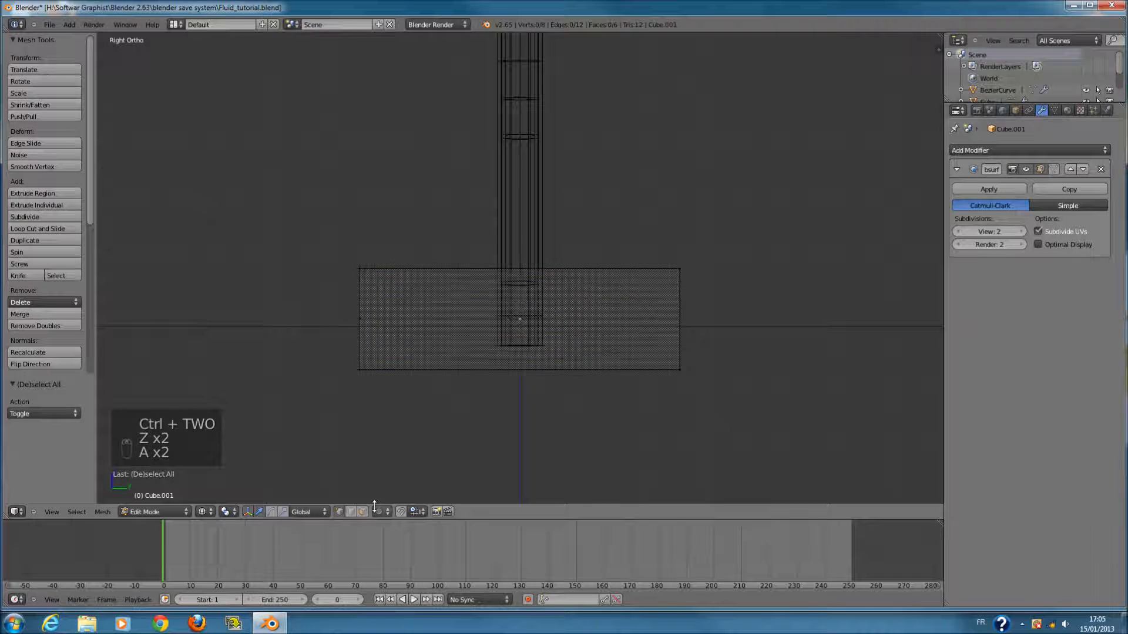
pyautogui.rightClick(522, 357)
pyautogui.press('x')
pyautogui.click(522, 374)
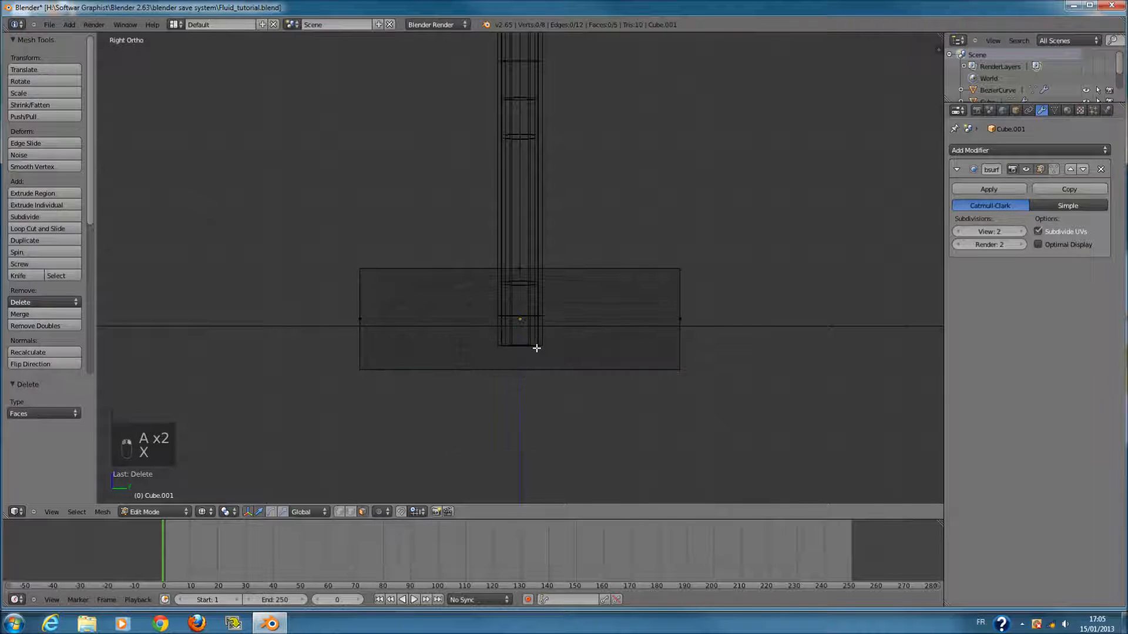
# - Return to Object Mode in solid view and apply smooth shading to the base block
pyautogui.press('Tab')
pyautogui.press('z')
pyautogui.moveTo(555, 303)
pyautogui.mouseDown(button='middle')
pyautogui.moveTo(574, 343)
pyautogui.moveTo(259, 259)
pyautogui.mouseUp(button='middle')
pyautogui.click(29, 189)
# - Add two loop cuts across the length of the base block in Edit Mode
pyautogui.scroll(2, 487, 282)
pyautogui.press('Tab')
pyautogui.moveTo(491, 282); pyautogui.dragTo(490, 312, button='middle')
pyautogui.press('a')
pyautogui.press('a')
pyautogui.hotkey('ctrl', 'r')
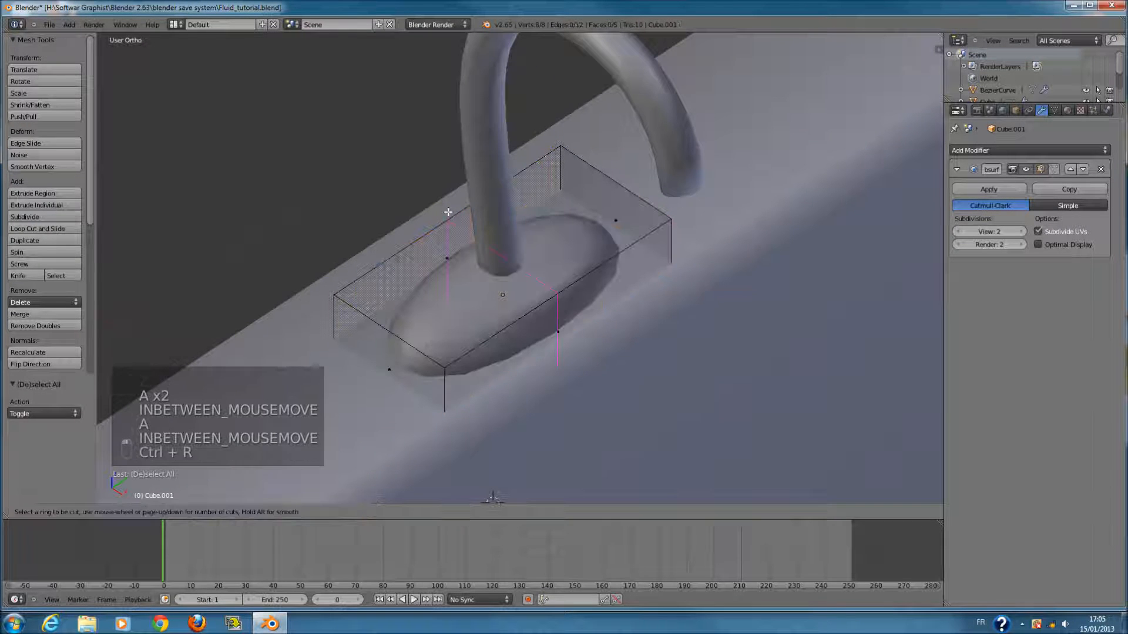
pyautogui.scroll(1, 448, 212)
pyautogui.click(448, 212)
# - Spread the two new edge loops towards the block's ends by scaling them 2.356 along Y
pyautogui.moveTo(696, 287); pyautogui.dragTo(619, 275, button='middle')
pyautogui.press('s')
pyautogui.rightClick(669, 284)
pyautogui.press('s')
pyautogui.middleClick(675, 282)
pyautogui.click(864, 305)
pyautogui.moveTo(863, 305); pyautogui.dragTo(693, 272, button='middle')
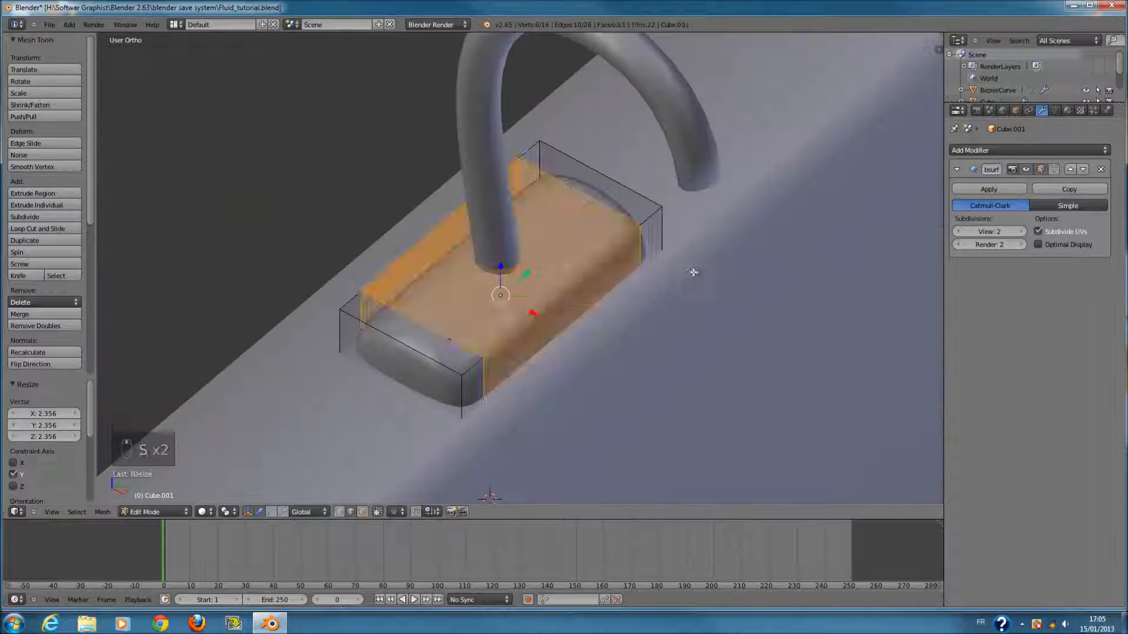
# - Try two lengthwise loop cuts in the base block and undo them
pyautogui.press('a')
pyautogui.hotkey('ctrl', 'r')
pyautogui.click(603, 235)
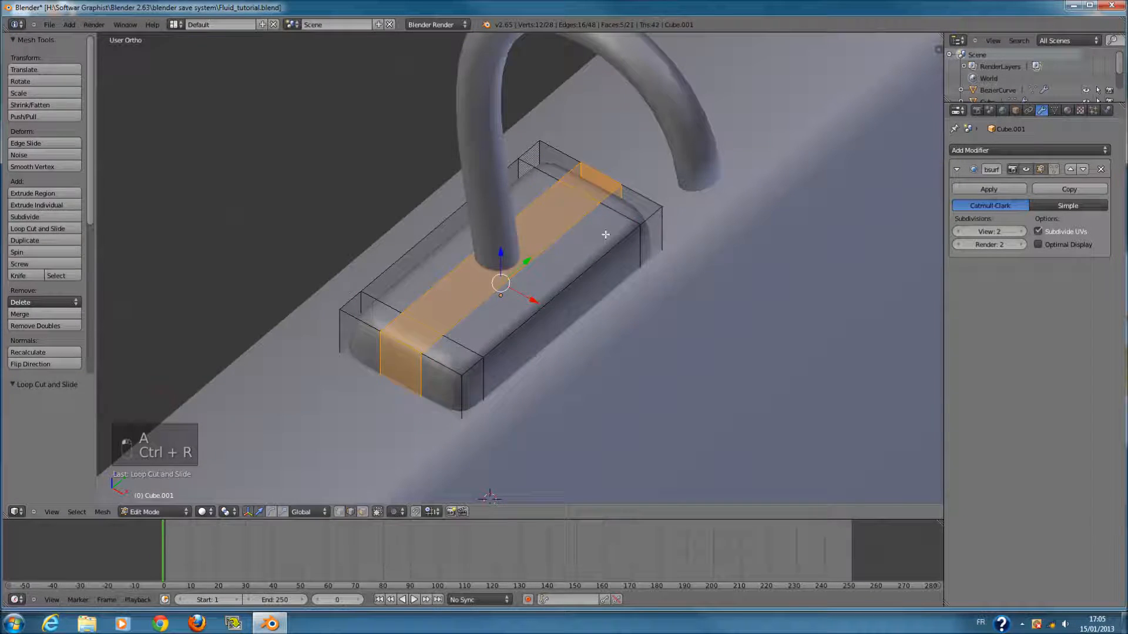
pyautogui.hotkey('ctrl', 'z')
# - Set the base's subdivision level to 3, leave Edit Mode and check the rounded shape from the side
pyautogui.hotkey('ctrl', '3')
pyautogui.press('Tab')
pyautogui.moveTo(601, 239); pyautogui.dragTo(942, 268, button='middle')
pyautogui.press('z')
pyautogui.press('z')
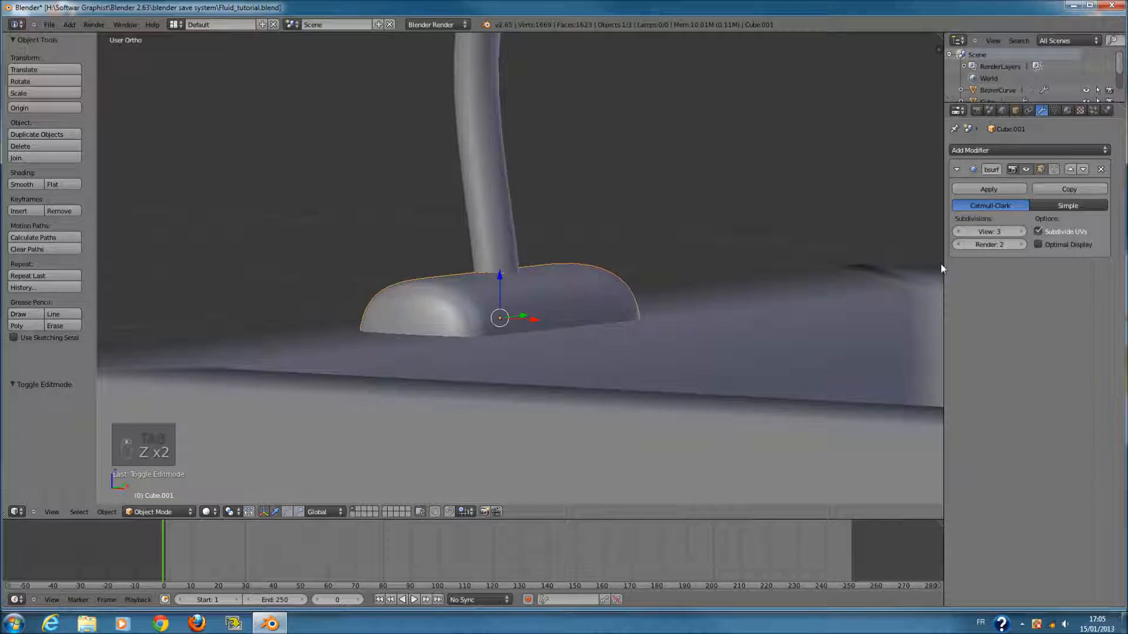
# - Set the base's Subdivision Surface view level to 1 and check it in the right wireframe view
pyautogui.moveTo(983, 233); pyautogui.dragTo(906, 229)
pyautogui.scroll(-2, 672, 265)
pyautogui.scroll(2, 673, 270)
pyautogui.click(1023, 232)
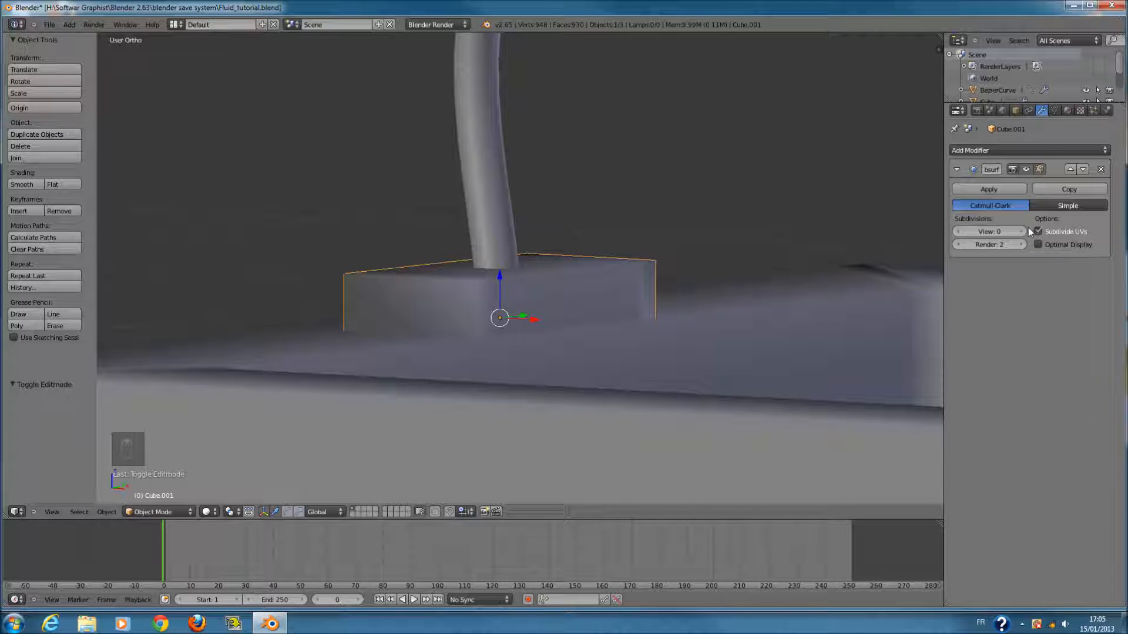
pyautogui.press('KP_3')
pyautogui.press('z')
pyautogui.scroll(-5, 619, 249)
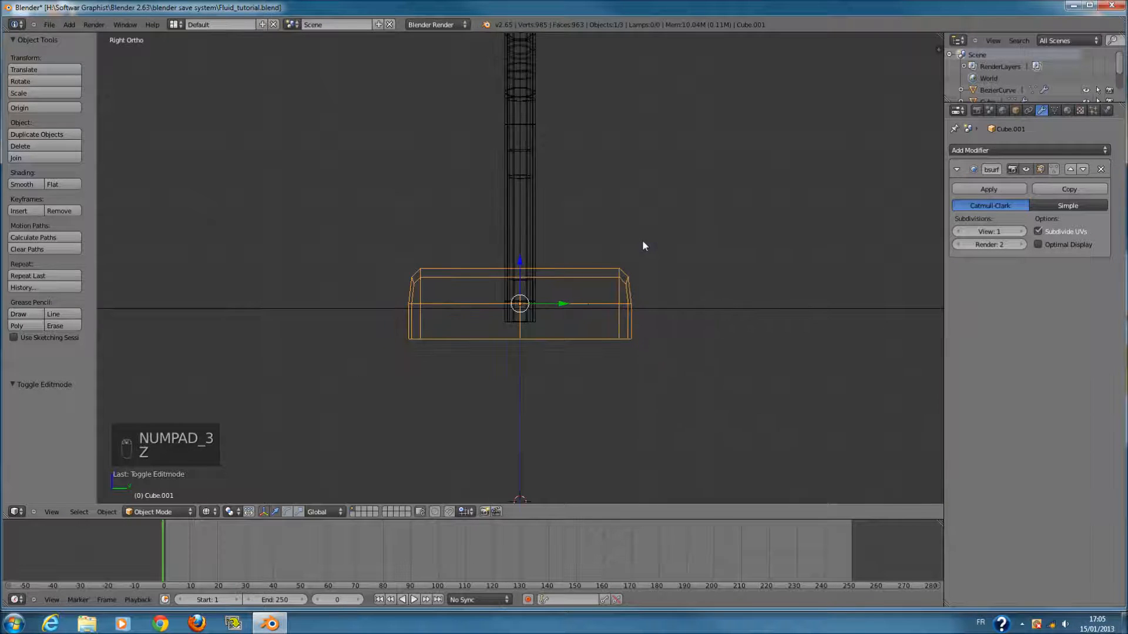
pyautogui.scroll(5, 611, 263)
pyautogui.press('a')
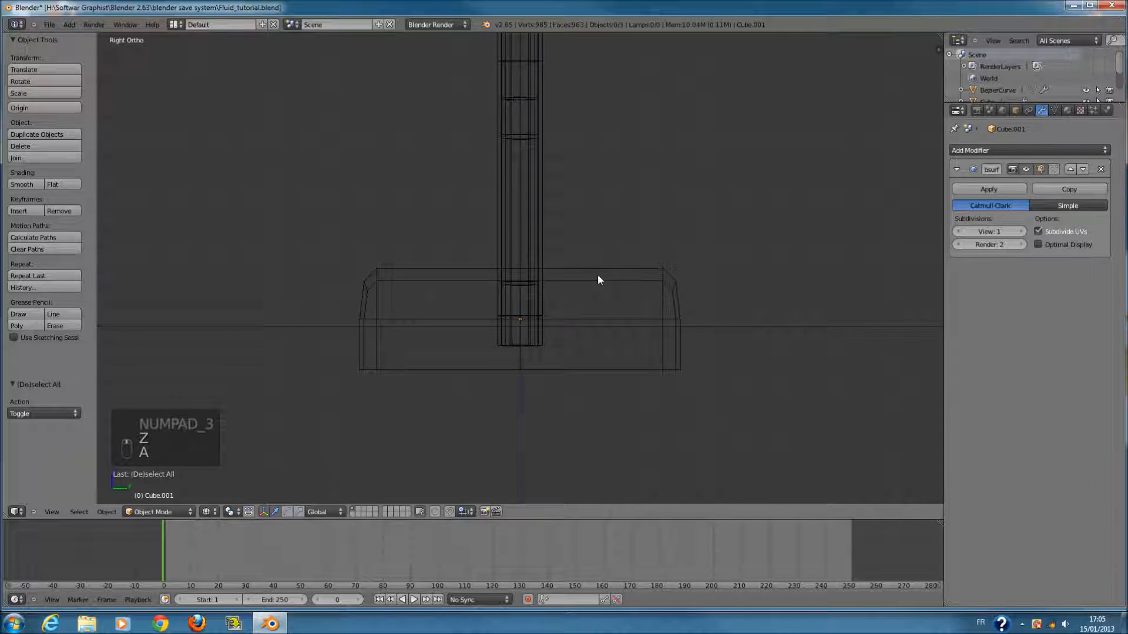
pyautogui.press('a')
pyautogui.scroll(-1, 611, 288)
# - Try snapping the base to the 3D cursor and undo the move
pyautogui.hotkey('shift', 's')
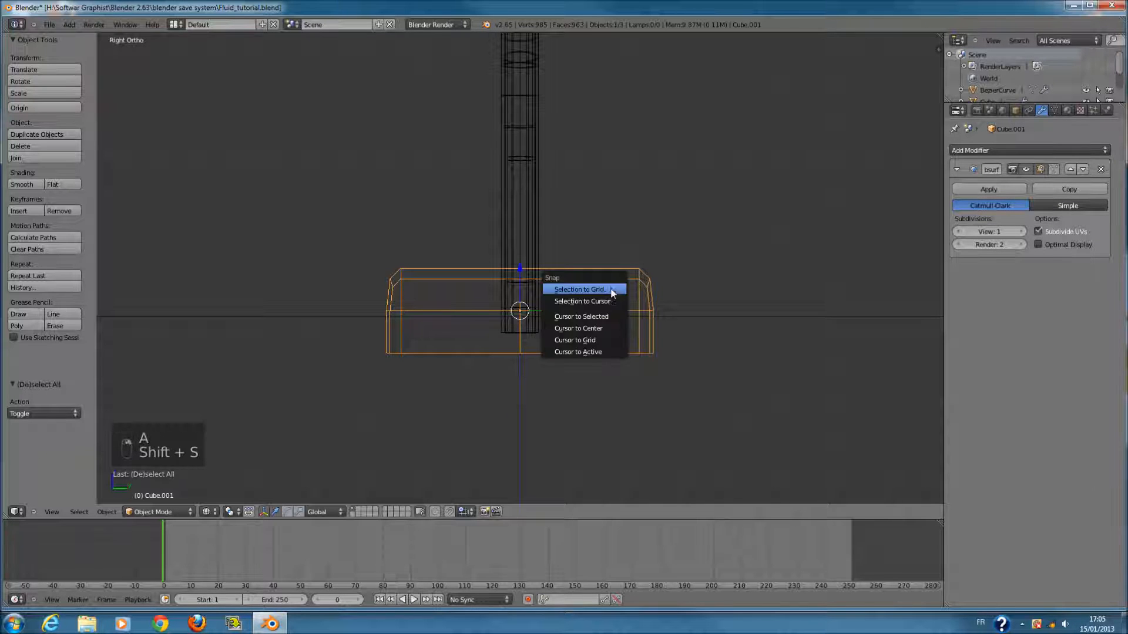
pyautogui.click(605, 301)
pyautogui.hotkey('ctrl', 'z')
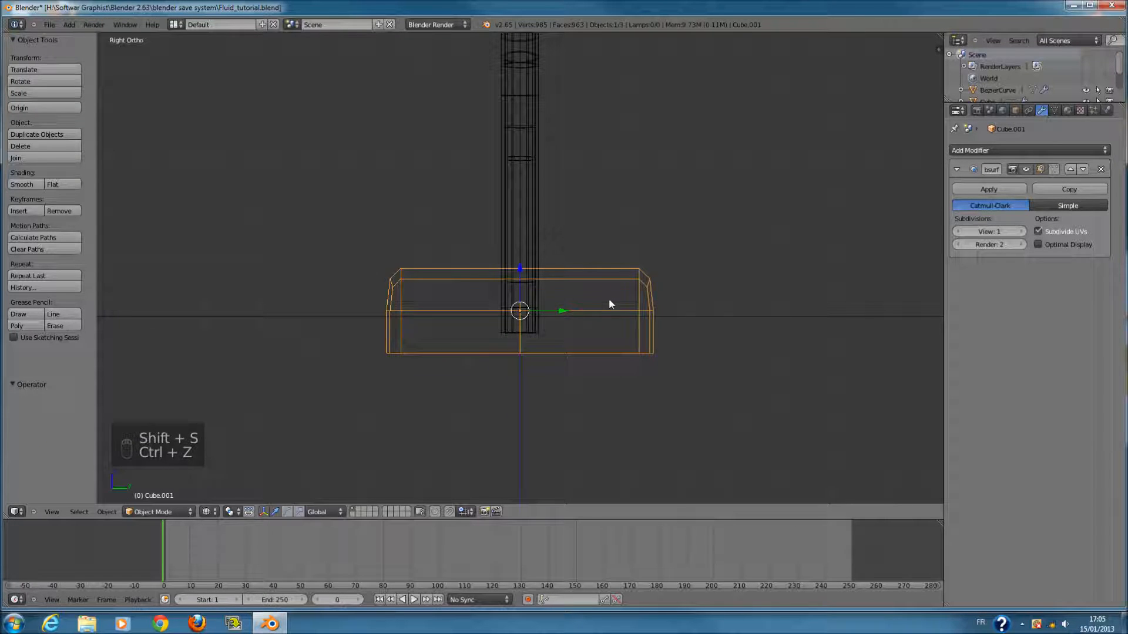
pyautogui.hotkey('shift', 'a')
pyautogui.press('Escape')
# - Snap the 3D cursor to the selected base and add a mesh circle there
pyautogui.hotkey('shift', 's')
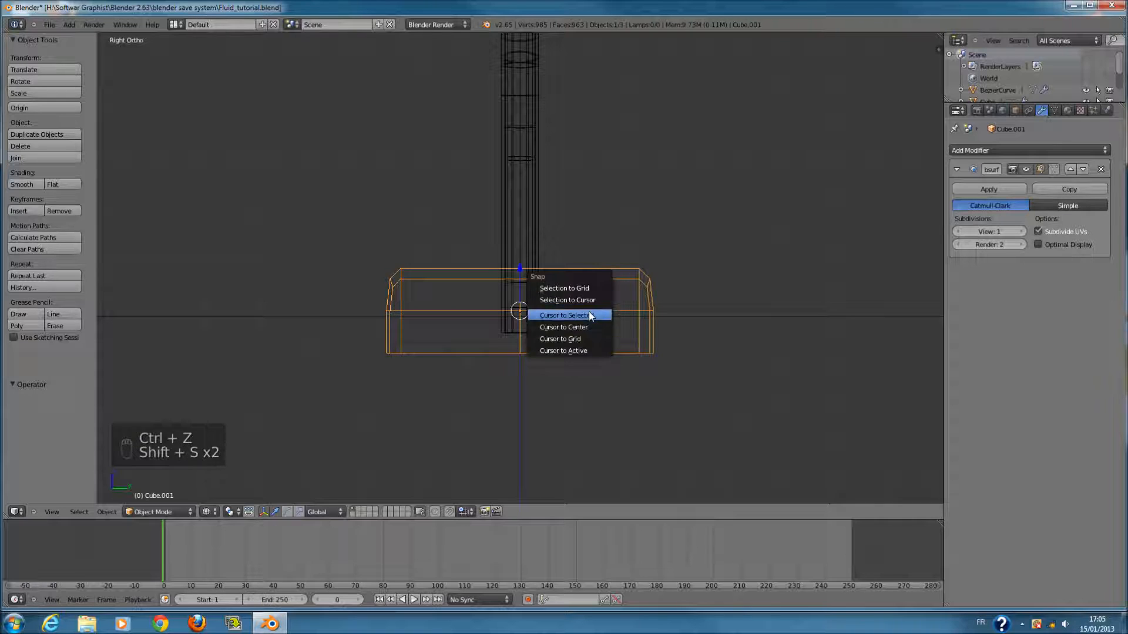
pyautogui.click(589, 315)
pyautogui.hotkey('shift', 'a')
pyautogui.moveTo(578, 286)
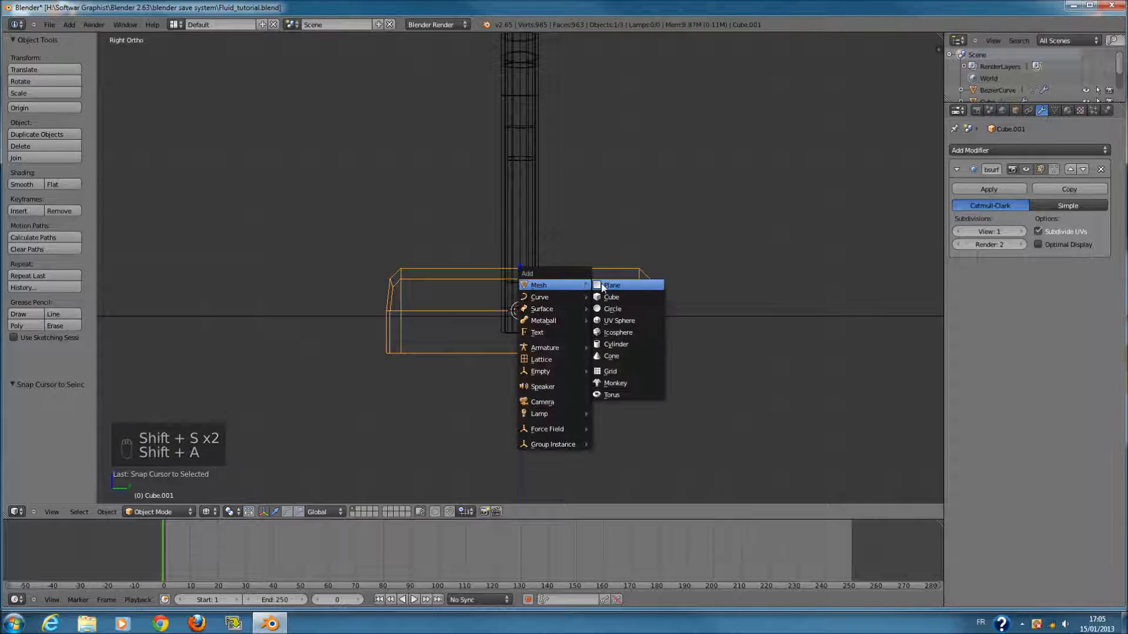
pyautogui.click(622, 308)
# - Scale the circle to 0.156 and rotate it 90° about the X axis
pyautogui.scroll(-2, 760, 289)
pyautogui.press('s')
pyautogui.click(564, 293)
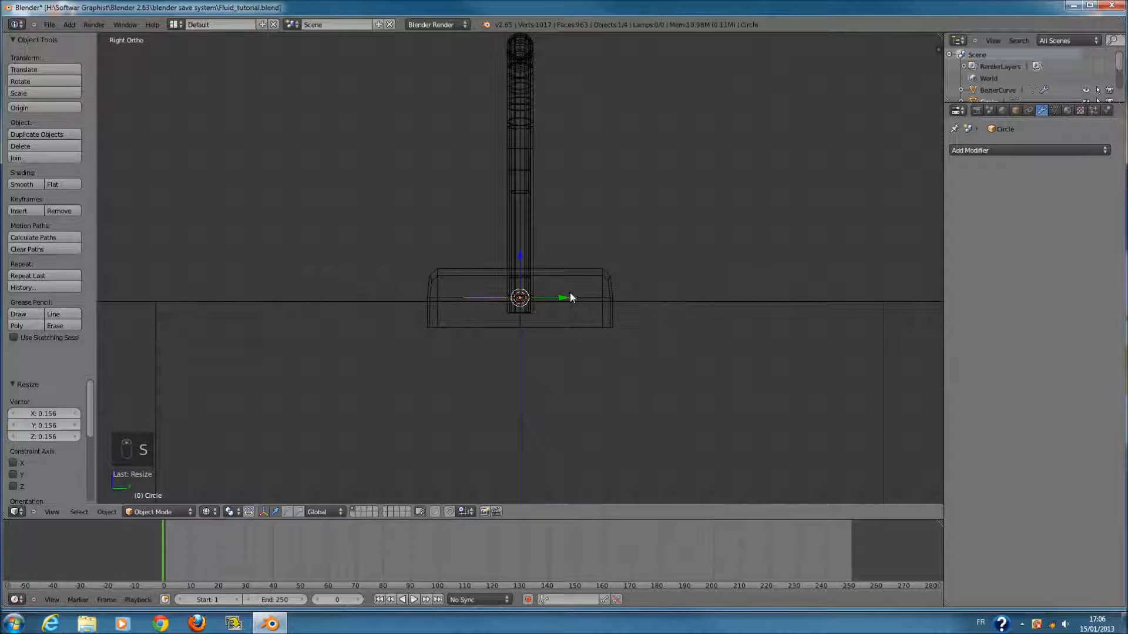
pyautogui.scroll(5, 570, 293)
pyautogui.write('rx90')
pyautogui.press('Return')
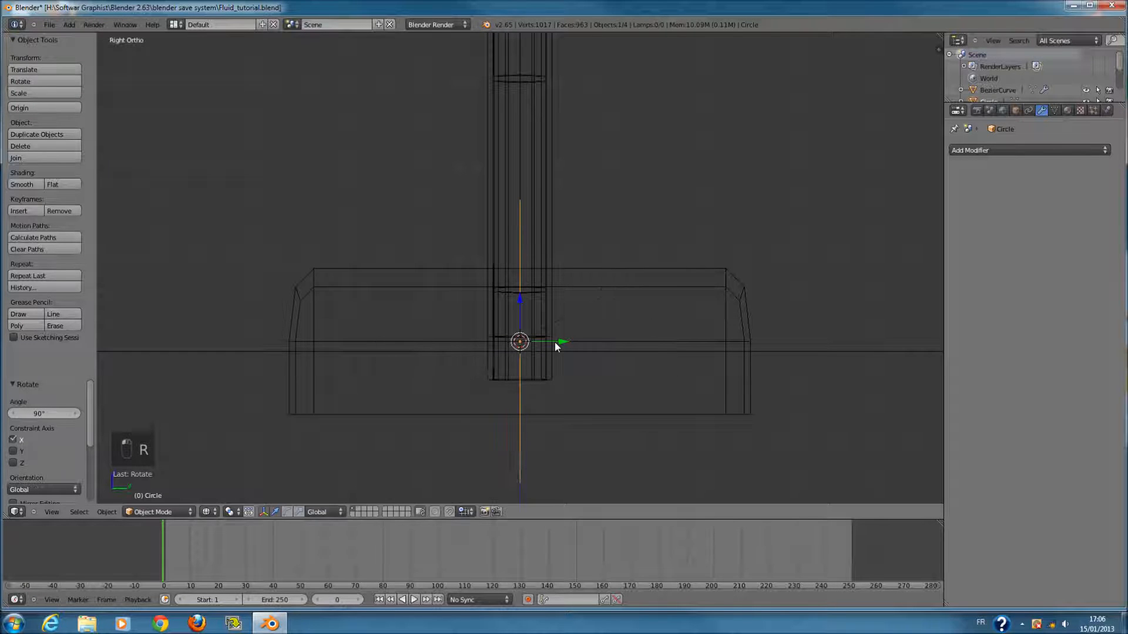
# - Move the circle about 0.096 along Y, scale it down and raise it to the base's upper surface, and enter Edit Mode
pyautogui.moveTo(555, 342); pyautogui.dragTo(641, 341)
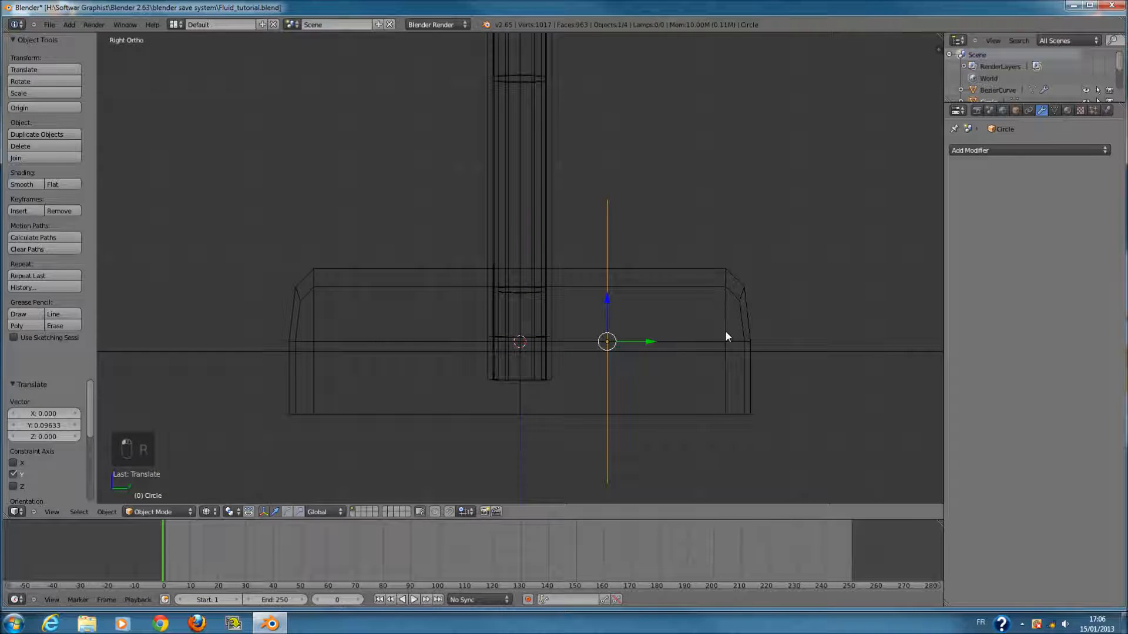
pyautogui.press('s')
pyautogui.click(664, 347)
pyautogui.moveTo(607, 302); pyautogui.dragTo(611, 189)
pyautogui.press('Tab')
pyautogui.keyDown('shift'); pyautogui.scroll(2, 686, 218); pyautogui.keyUp('shift')
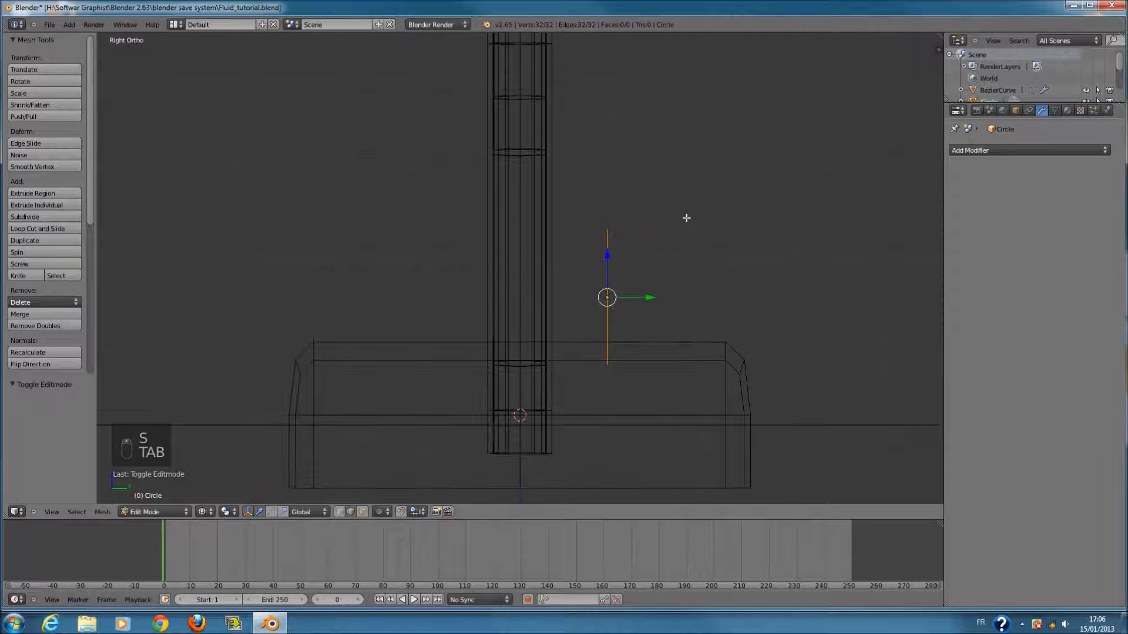
# - Extrude the circle's outline and scale it inward to about 0.33 to form a flat ring
pyautogui.press('KP_3')
pyautogui.press('KP_1')
pyautogui.scroll(4, 685, 219)
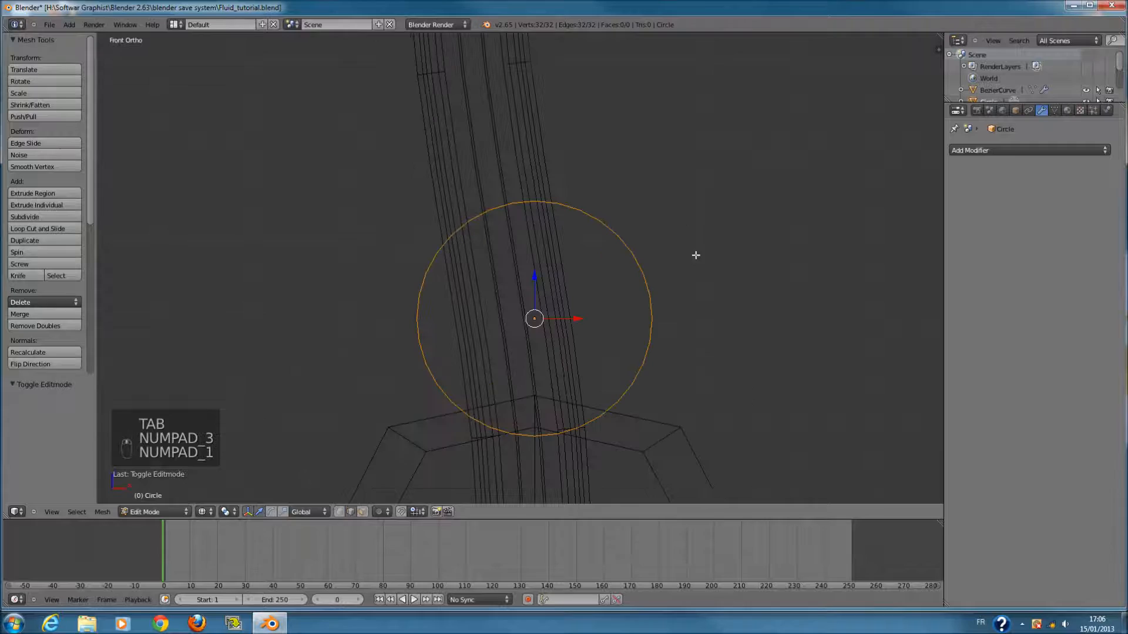
pyautogui.press('e')
pyautogui.press('s')
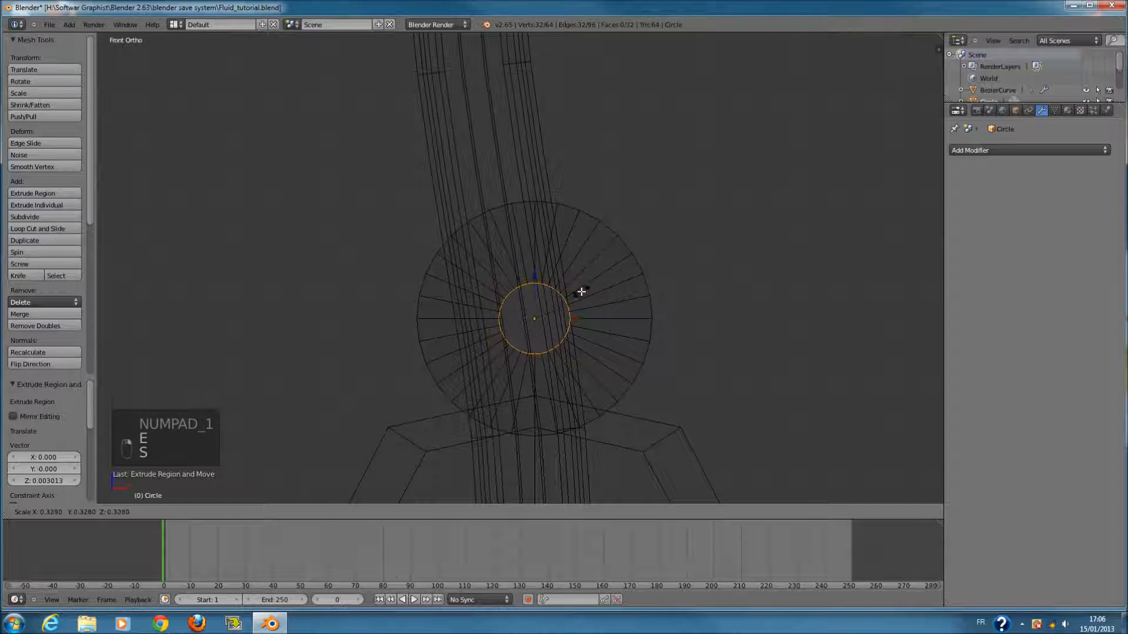
pyautogui.click(581, 291)
pyautogui.press('Tab')
pyautogui.keyDown('ctrl'); pyautogui.scroll(-2, 593, 288); pyautogui.keyUp('ctrl')
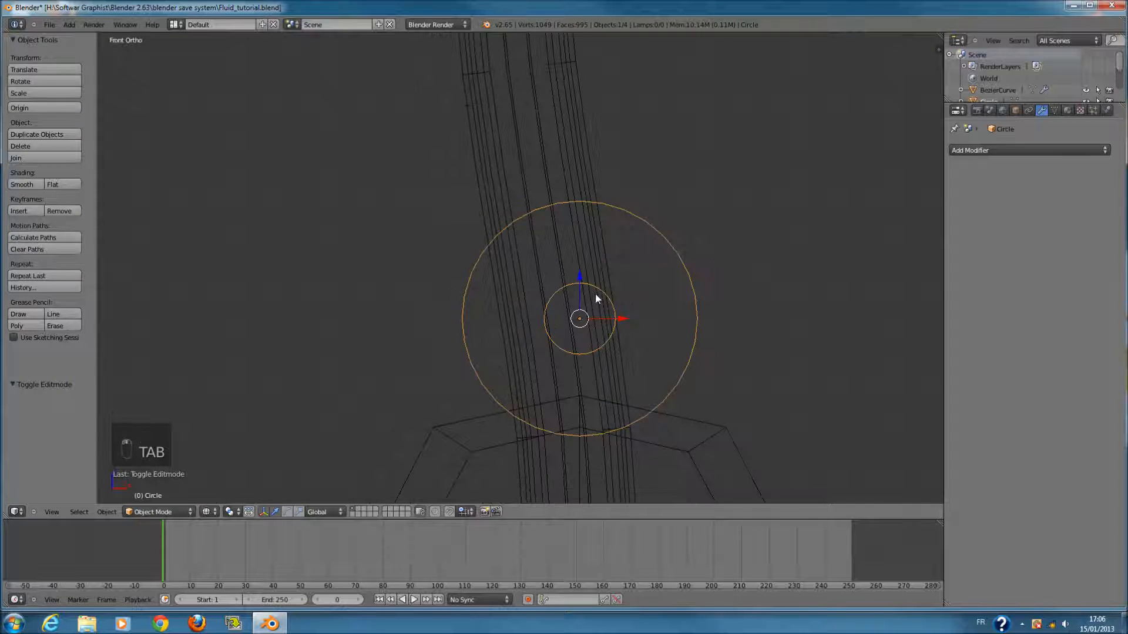
pyautogui.press('Tab')
pyautogui.press('a')
pyautogui.press('a')
pyautogui.press('a')
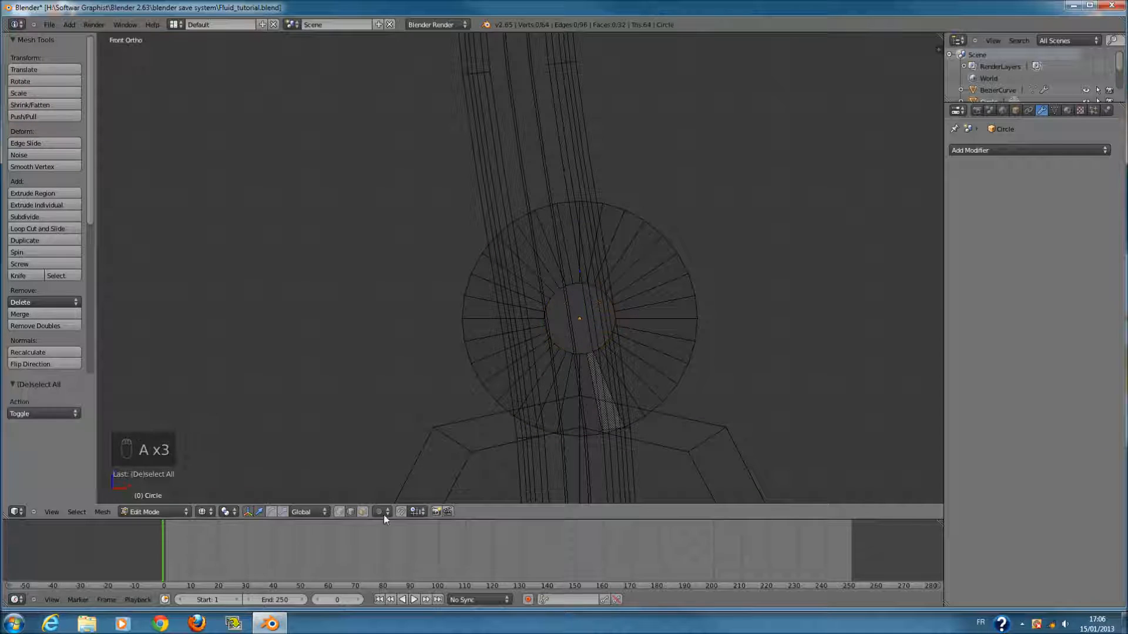
pyautogui.press('c')
pyautogui.scroll(3, 575, 171)
pyautogui.click(568, 200)
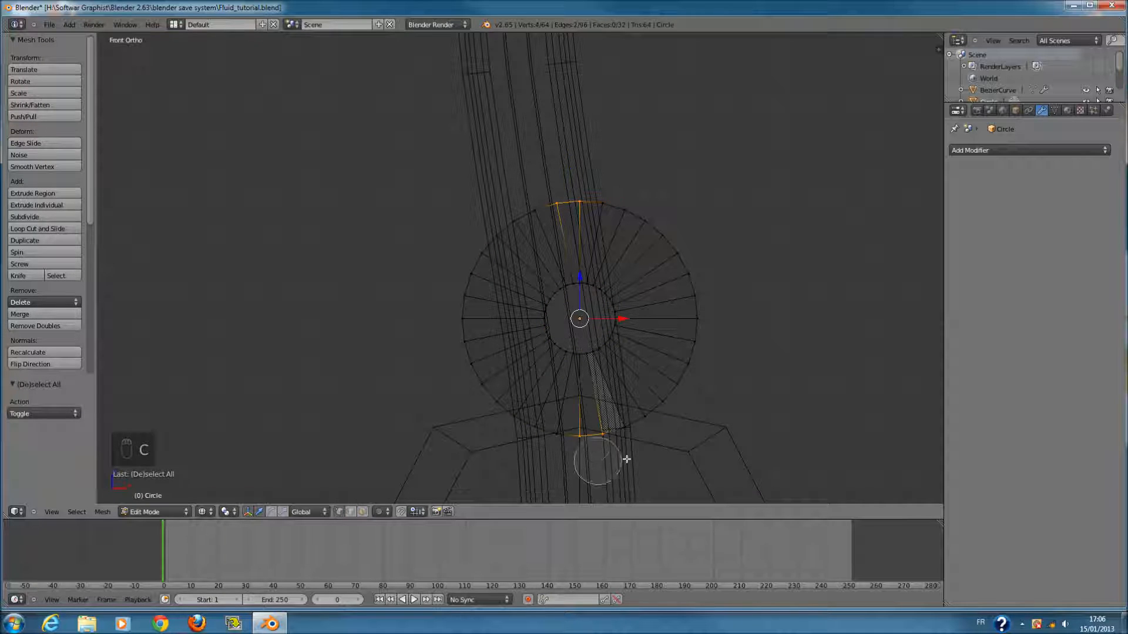
pyautogui.click(706, 282)
pyautogui.rightClick(707, 283)
pyautogui.press('a')
# - Select three neighbouring outer-rim vertices on each of the ring's four sides: upper, lower and both lateral ones
pyautogui.scroll(1, 636, 199)
pyautogui.press('c')
pyautogui.moveTo(580, 180); pyautogui.dragTo(592, 188)
pyautogui.moveTo(566, 478); pyautogui.dragTo(605, 475)
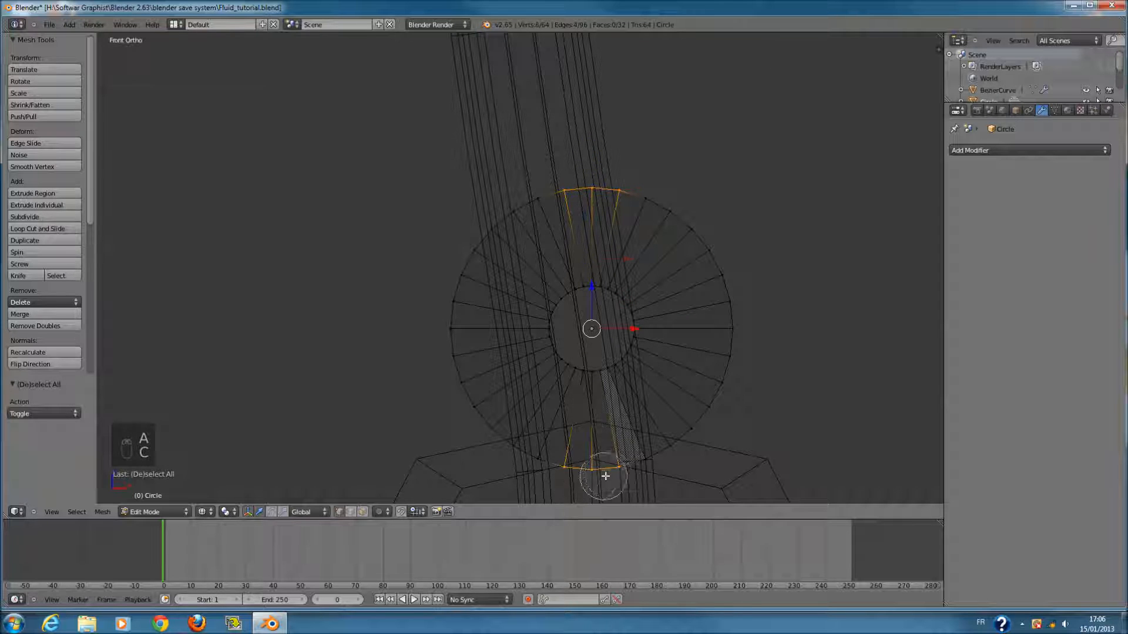
pyautogui.moveTo(459, 305); pyautogui.dragTo(452, 345)
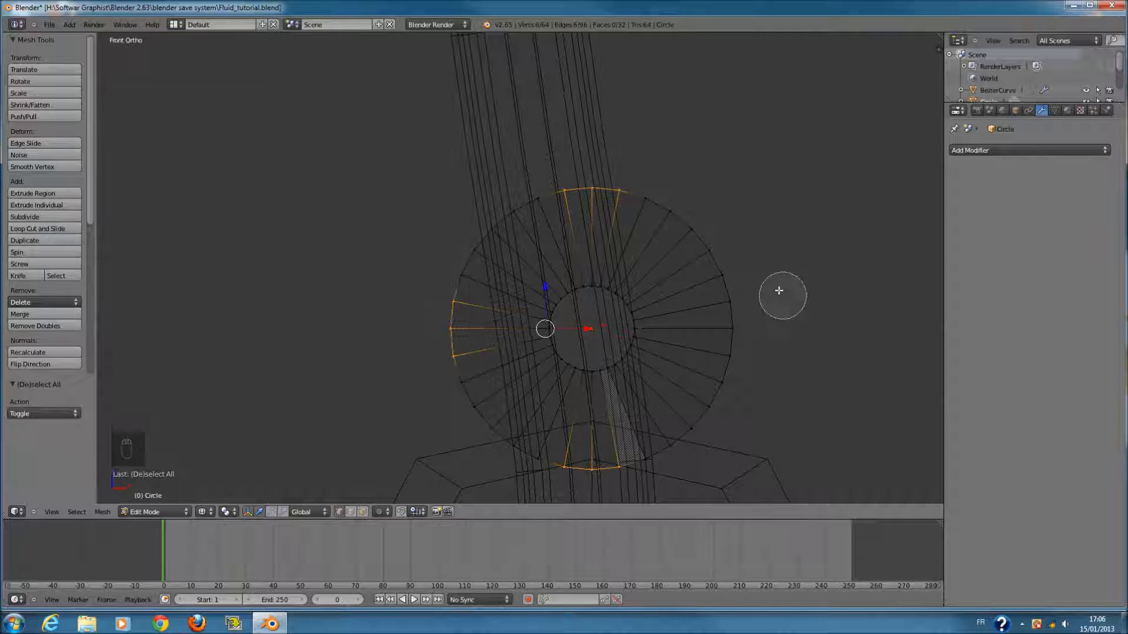
pyautogui.moveTo(732, 282); pyautogui.dragTo(745, 332)
pyautogui.rightClick(745, 335)
pyautogui.press('c')
pyautogui.click(740, 353)
pyautogui.rightClick(740, 353)
pyautogui.press('c')
pyautogui.middleClick(735, 267)
pyautogui.rightClick(735, 267)
pyautogui.scroll(-2, 735, 268)
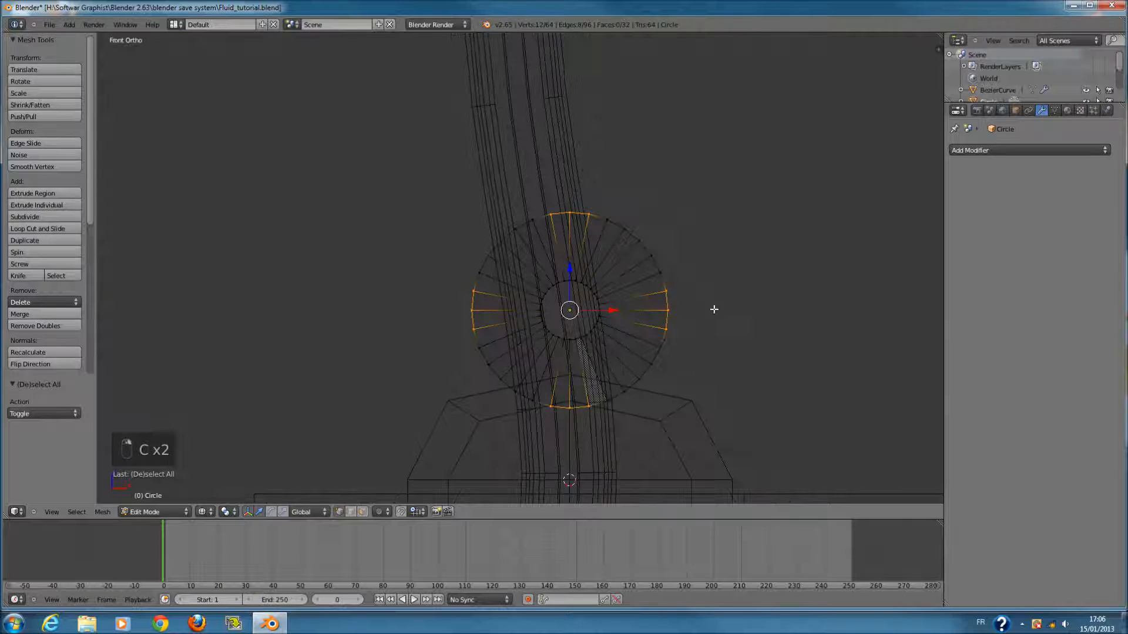
pyautogui.press('c')
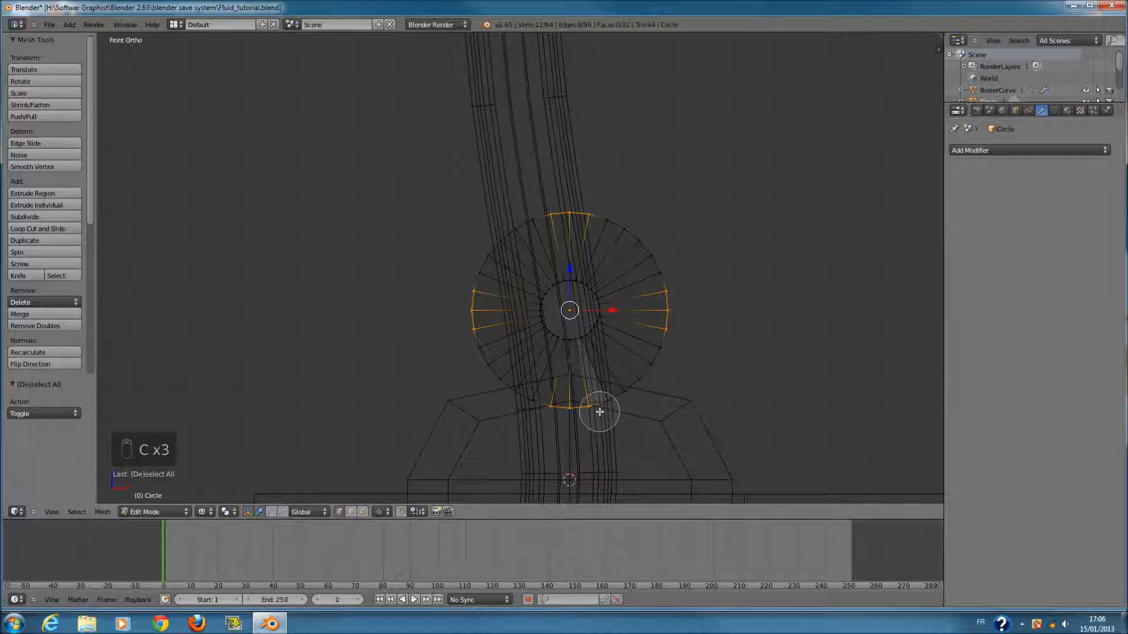
# - Extrude the selected rim edges, scaling them outward by 2.276 and back by 0.865 to form four handle arms
pyautogui.press('e')
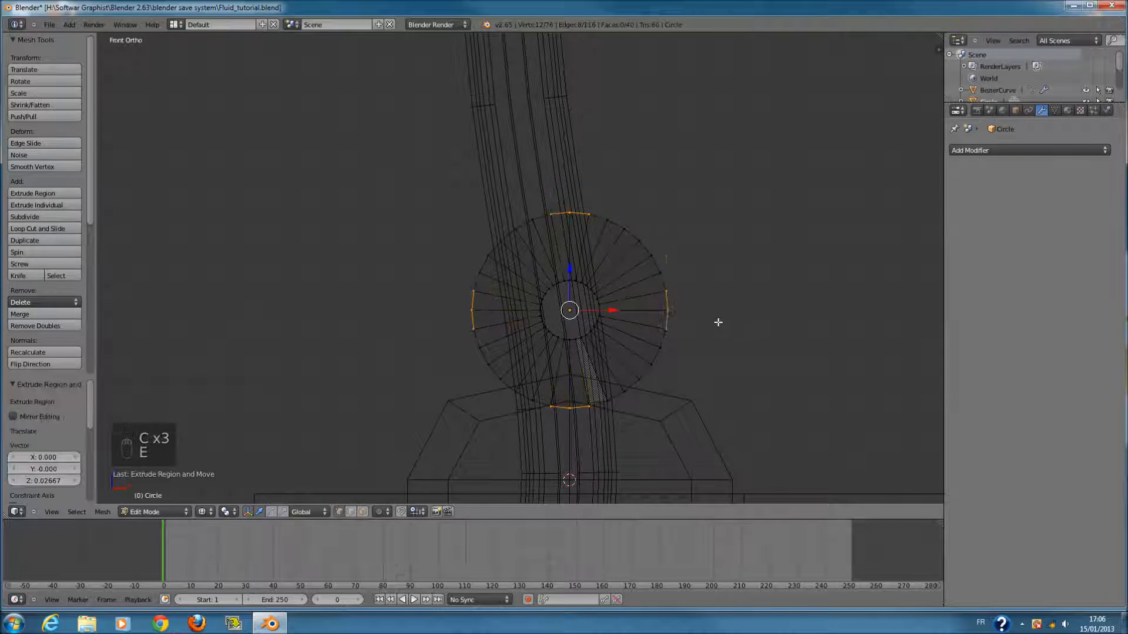
pyautogui.press('s')
pyautogui.click(819, 368)
pyautogui.scroll(-2, 819, 368)
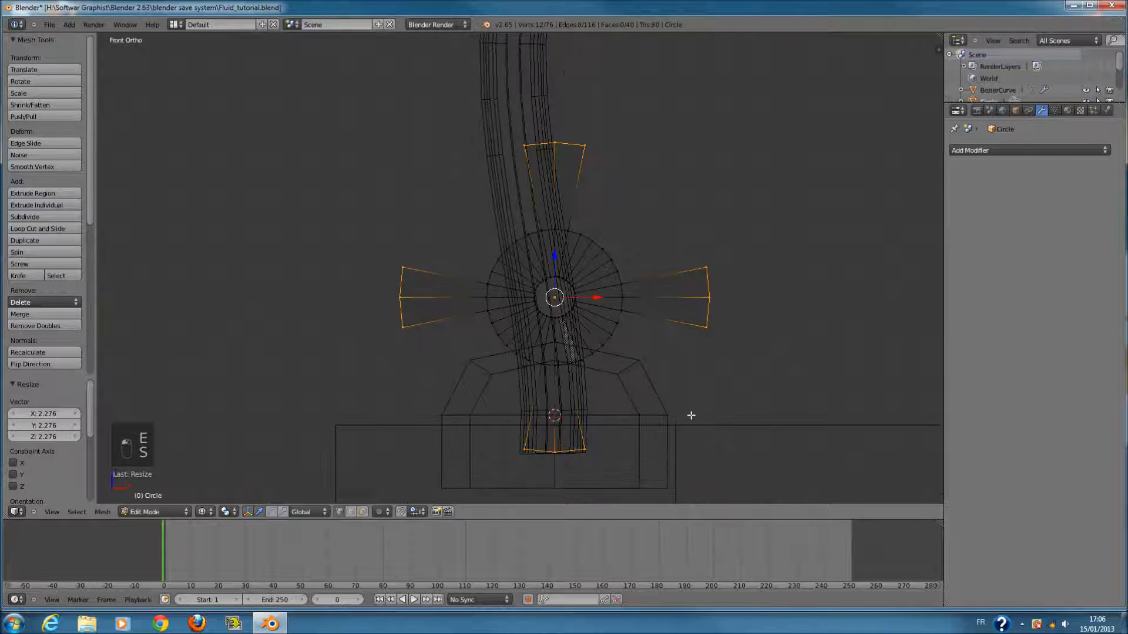
pyautogui.hotkey('alt', 's')
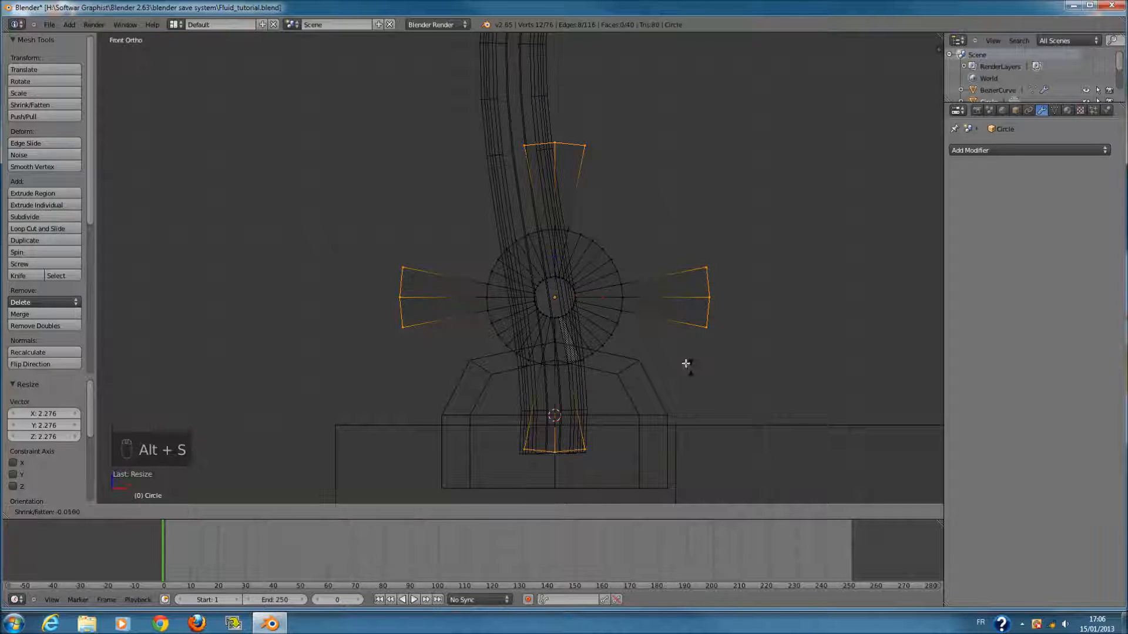
pyautogui.press('s')
pyautogui.click(743, 362)
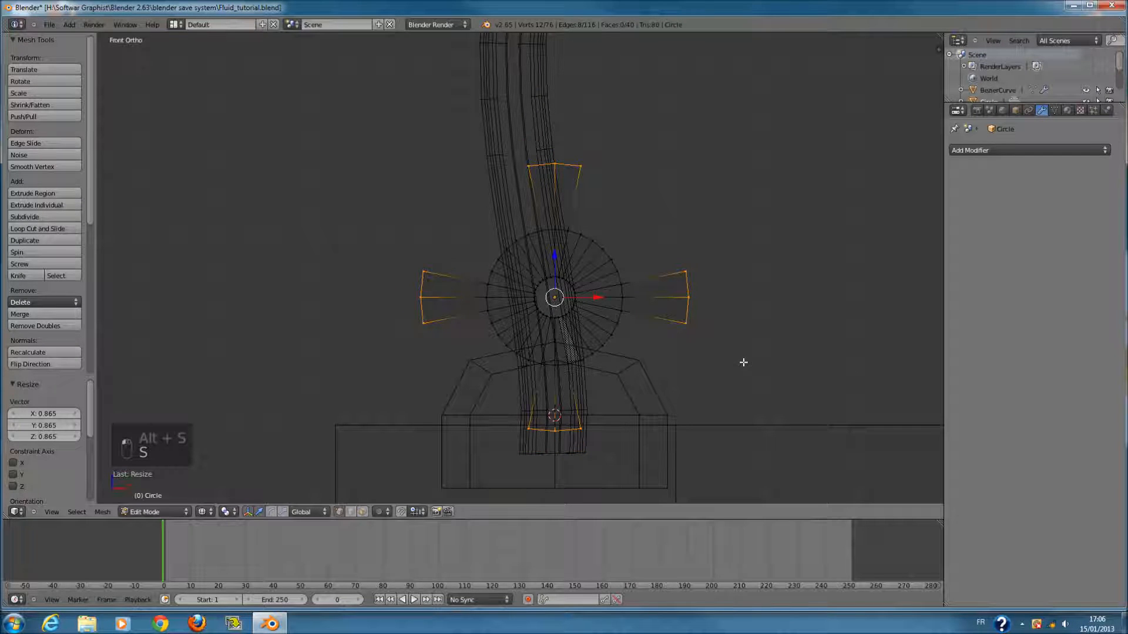
# - Leave Edit Mode and give the four-armed handle a level 2 Subdivision Surface
pyautogui.press('Tab')
pyautogui.scroll(1, 689, 327)
pyautogui.hotkey('ctrl', '2')
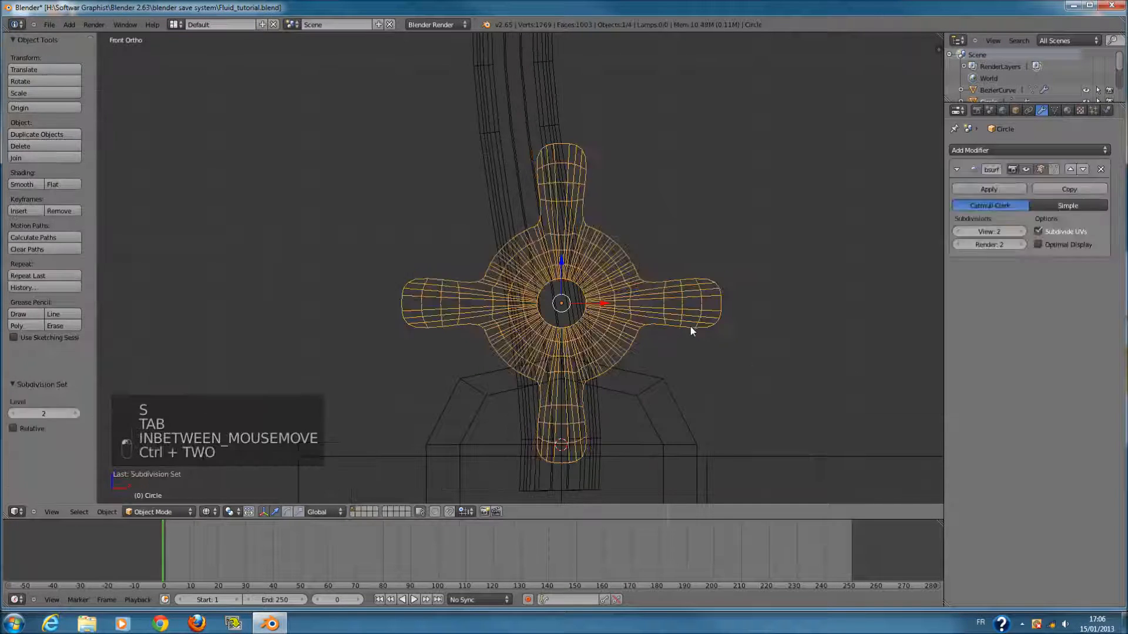
pyautogui.press('z')
pyautogui.press('KP_3')
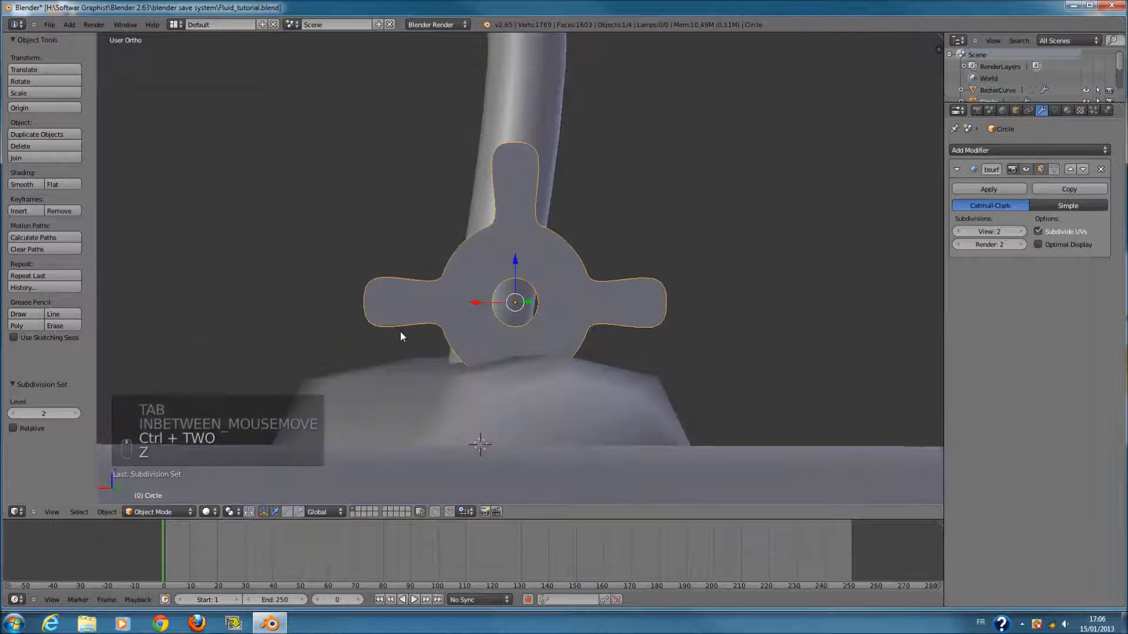
pyautogui.press('z')
pyautogui.scroll(-3, 418, 326)
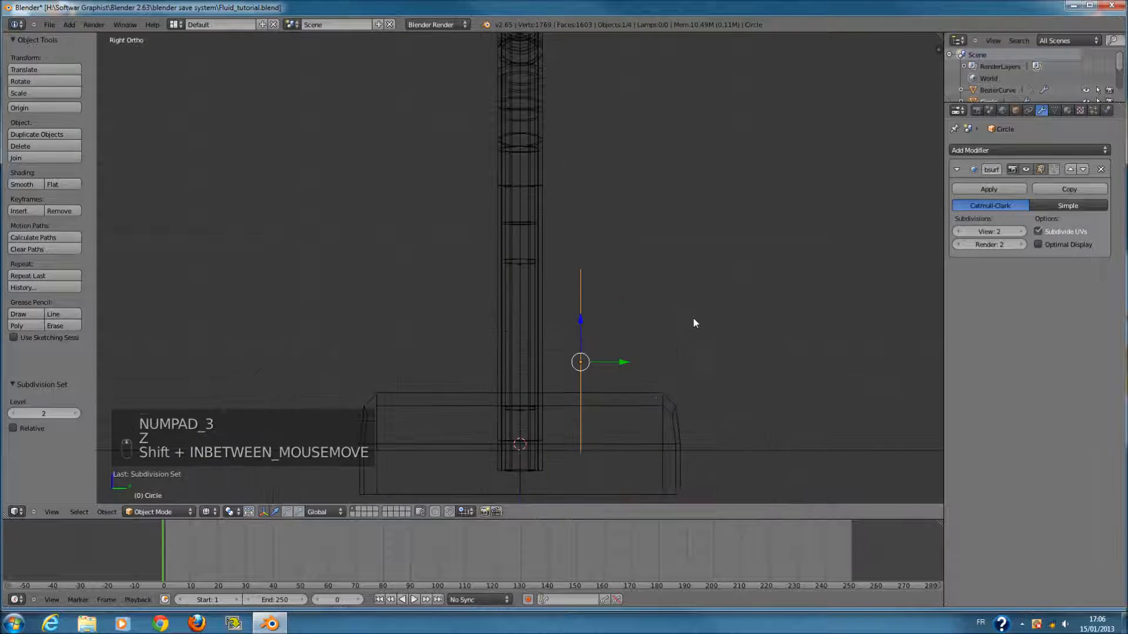
# - Scale the handle down and place it higher above the base and farther from the pipe along Y
pyautogui.press('s')
pyautogui.click(582, 322)
pyautogui.moveTo(583, 323); pyautogui.dragTo(591, 259)
pyautogui.moveTo(607, 299); pyautogui.dragTo(662, 301)
pyautogui.press('s')
pyautogui.click(749, 331)
# - Extrude the whole handle mesh along Y toward the pipe to give it a small thickness
pyautogui.press('Tab')
pyautogui.press('KP_3')
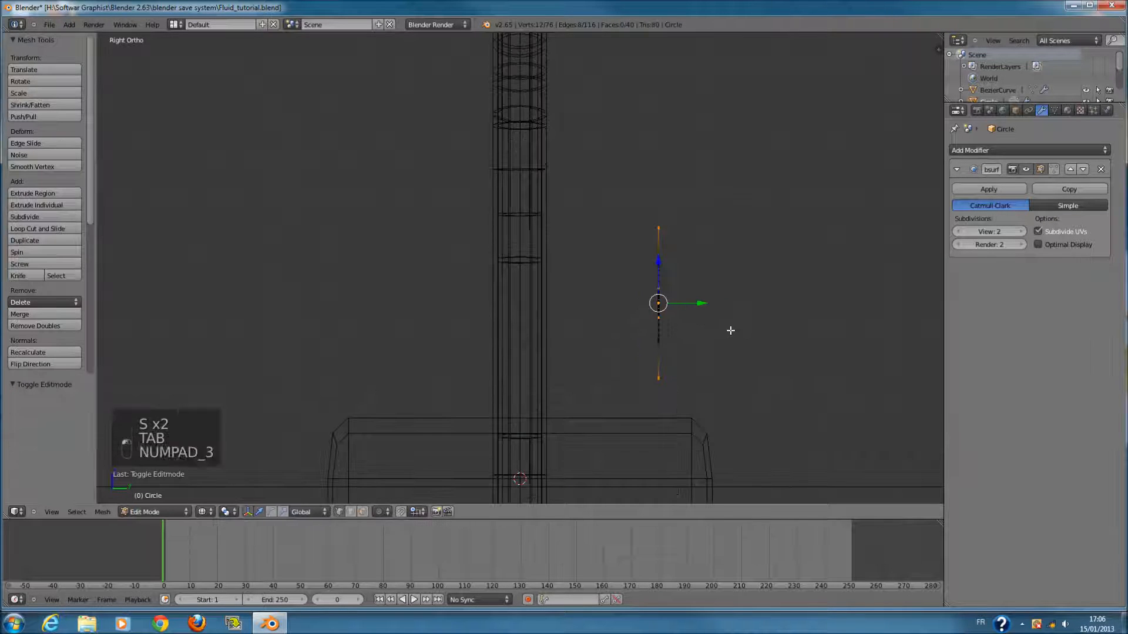
pyautogui.press('a')
pyautogui.press('a')
pyautogui.press('e')
pyautogui.click(719, 305)
pyautogui.moveTo(707, 300); pyautogui.dragTo(686, 309)
# - Return to Object Mode and shade the thickened handle smooth
pyautogui.press('Tab')
pyautogui.press('z')
pyautogui.moveTo(714, 306); pyautogui.dragTo(809, 316, button='middle')
pyautogui.click(30, 180)
pyautogui.moveTo(752, 261); pyautogui.dragTo(488, 263, button='middle')
pyautogui.press('ctrl+KP_3')
pyautogui.press('KP_1')
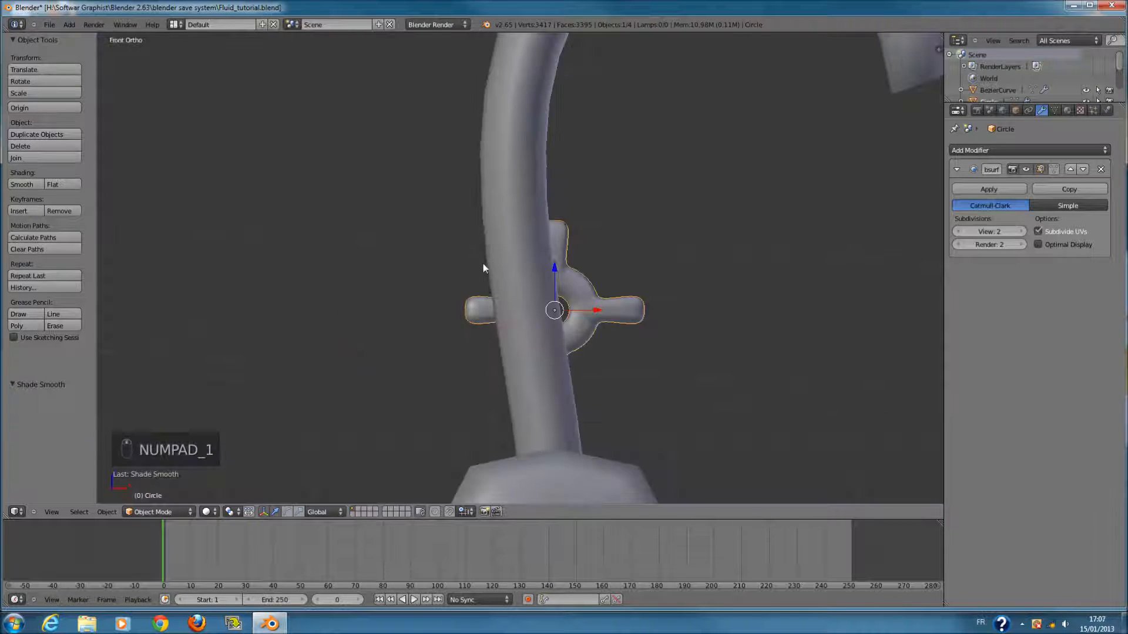
pyautogui.press('KP_3')
pyautogui.press('z')
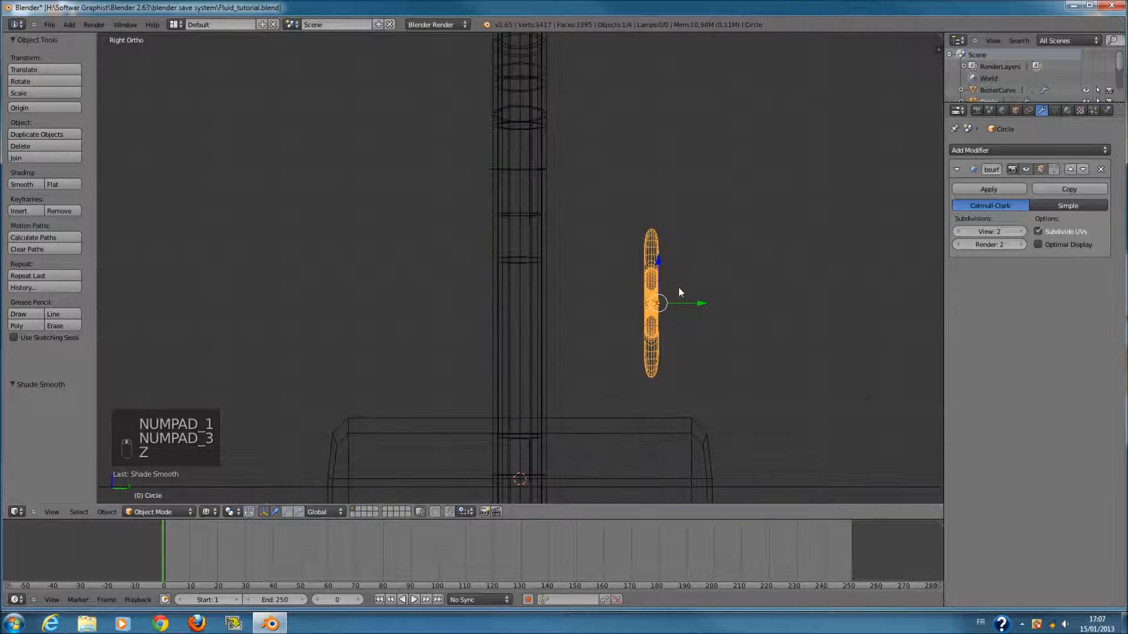
# - Add a Mirror modifier to the handle with only the Y axis enabled
pyautogui.scroll(-1, 678, 292)
pyautogui.hotkey('shift', 's')
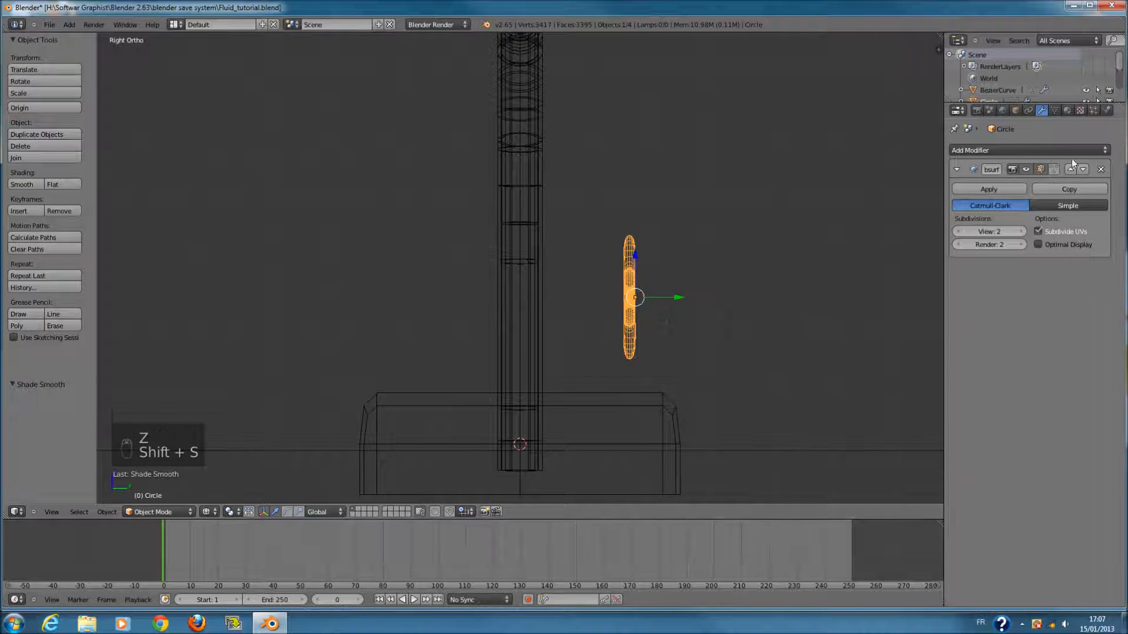
pyautogui.click(1051, 151)
pyautogui.click(881, 265)
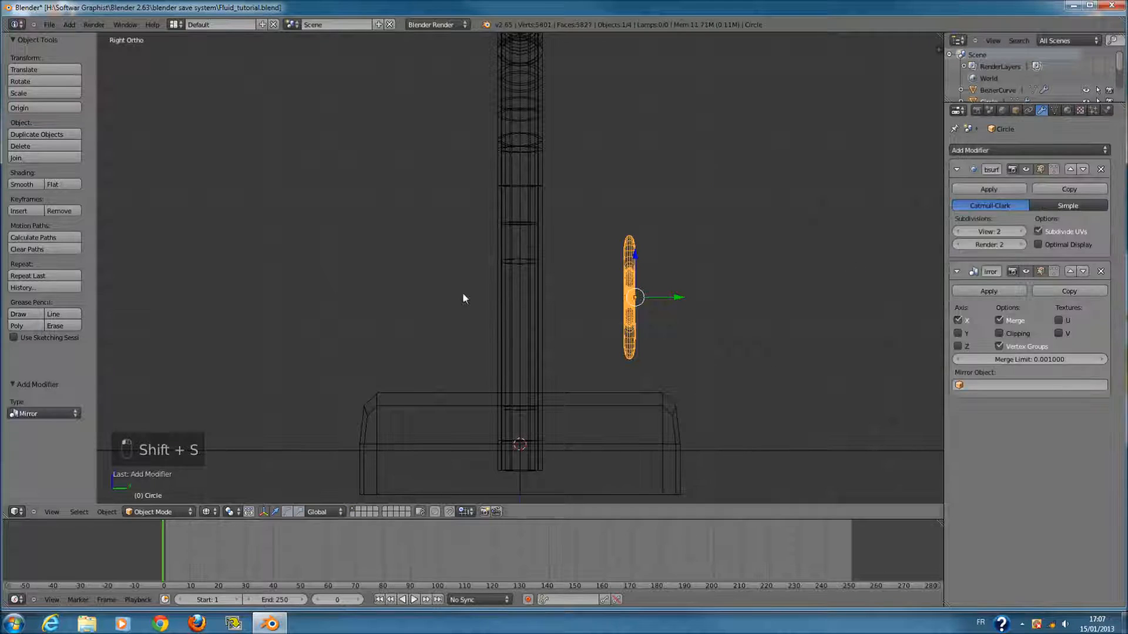
pyautogui.click(958, 320)
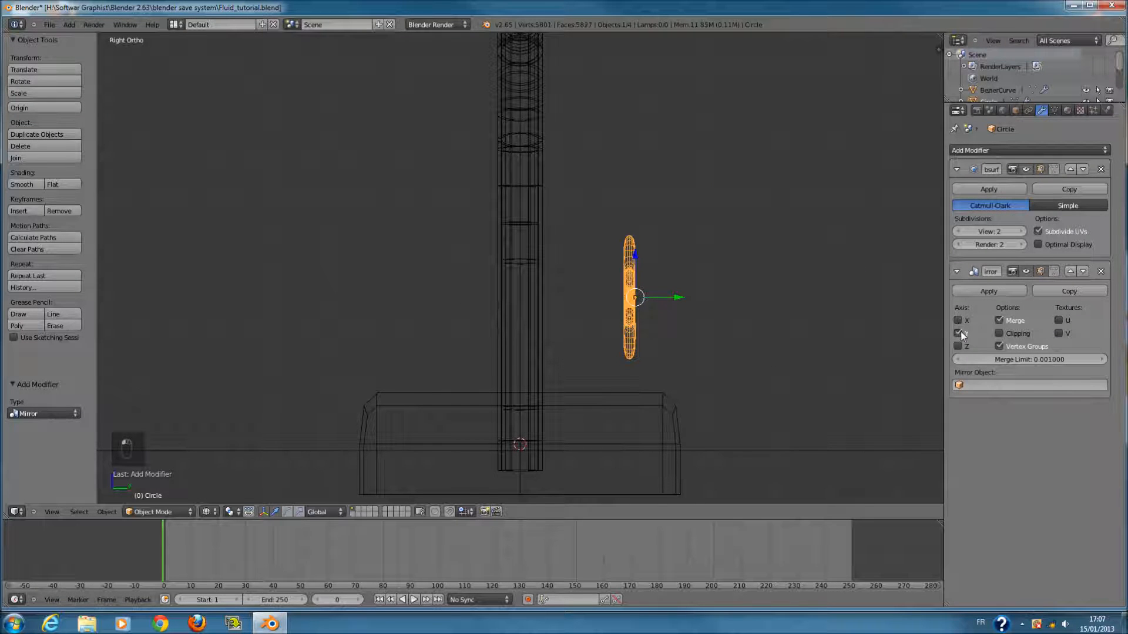
pyautogui.moveTo(823, 329); pyautogui.dragTo(647, 329, button='middle')
# - Select the whole handle mesh in Edit Mode and move it along Y to the opposite side of the pipe
pyautogui.press('Tab')
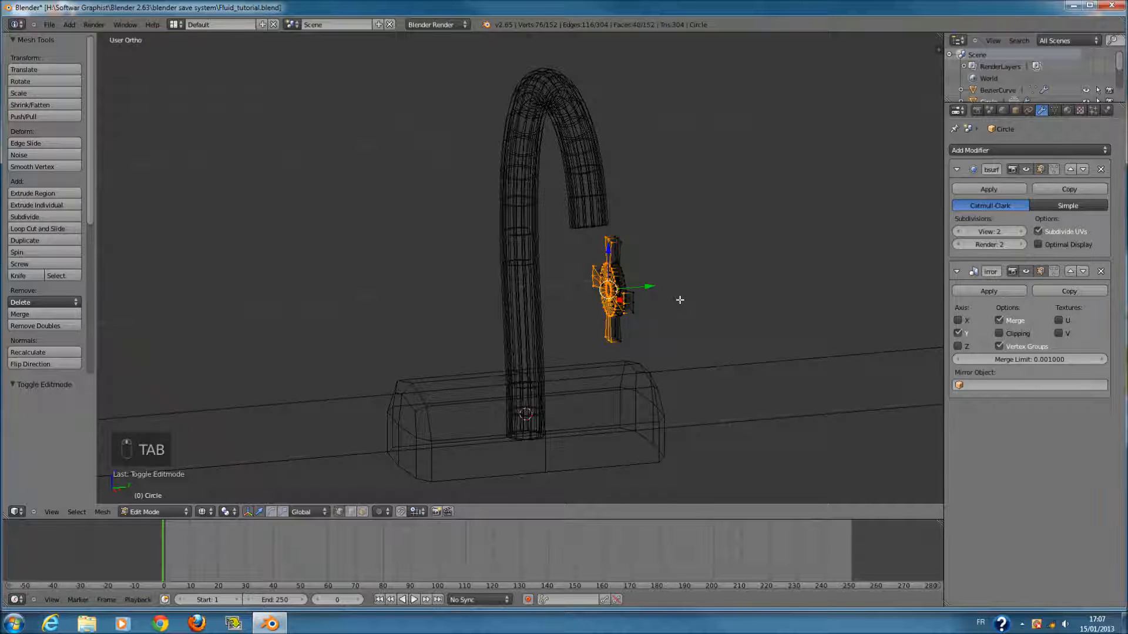
pyautogui.press('KP_3')
pyautogui.press('a')
pyautogui.press('a')
pyautogui.press('a')
pyautogui.moveTo(650, 290); pyautogui.dragTo(486, 292)
# - Shift the handle mesh about 0.067 along Y and set the Mirror modifier to the Z axis only
pyautogui.click(959, 321)
pyautogui.click(957, 333)
pyautogui.scroll(-3, 609, 323)
pyautogui.moveTo(609, 323); pyautogui.dragTo(471, 317, button='middle')
pyautogui.moveTo(531, 286)
pyautogui.mouseDown()
pyautogui.moveTo(652, 247)
pyautogui.moveTo(543, 281)
pyautogui.mouseUp()
pyautogui.moveTo(633, 270); pyautogui.dragTo(572, 292, button='middle')
pyautogui.scroll(-4, 571, 292)
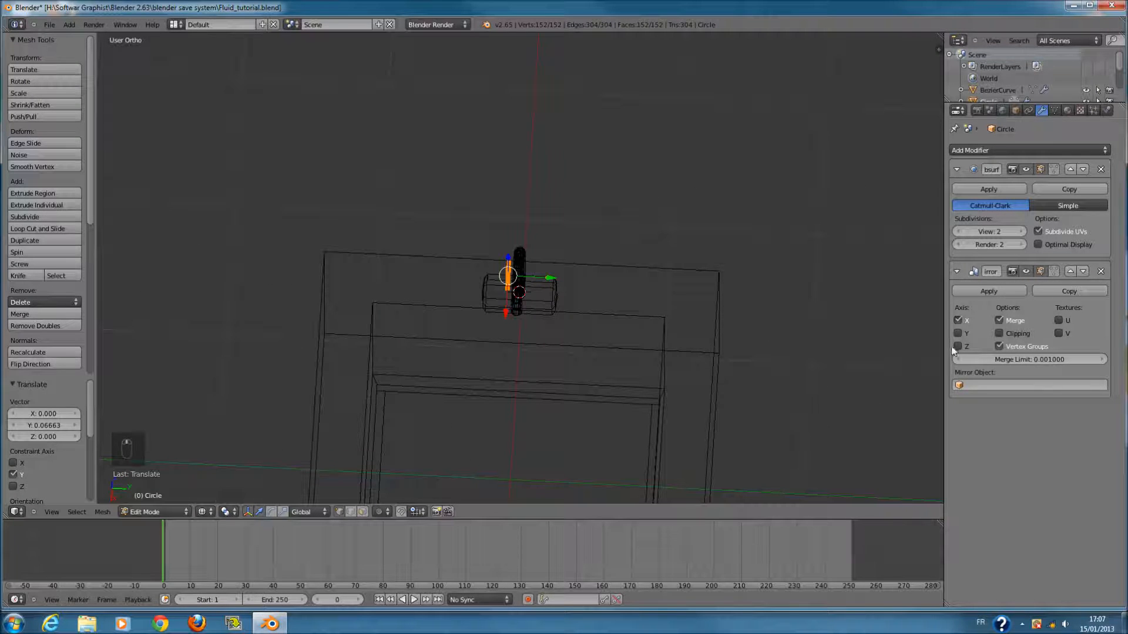
pyautogui.click(958, 321)
pyautogui.press('KP_6')
pyautogui.press('KP_1')
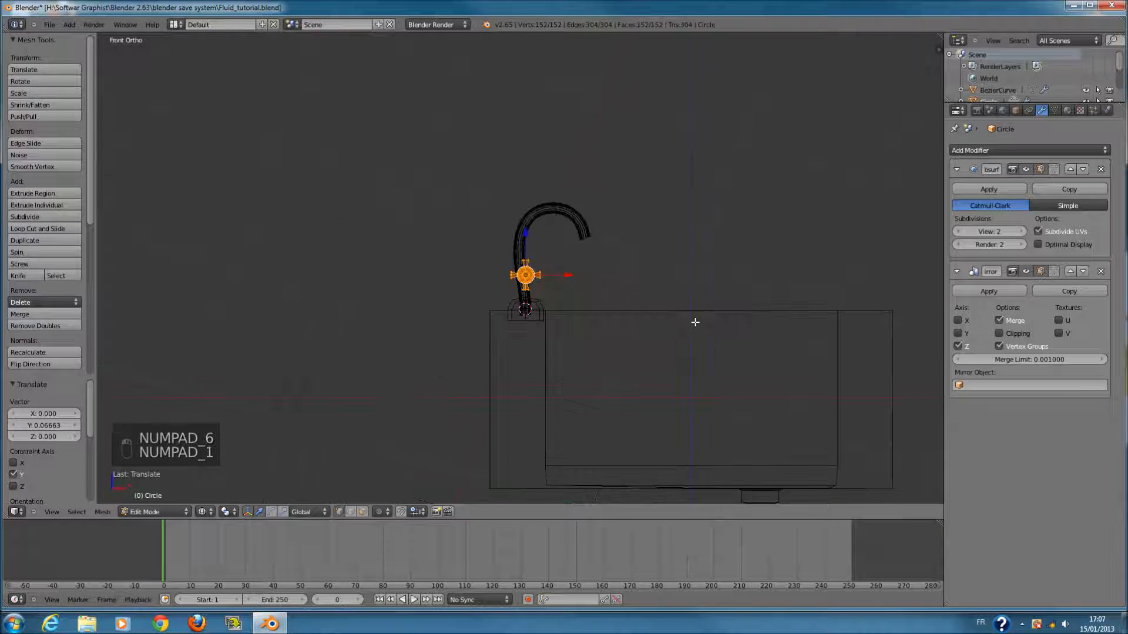
# - Snap the handle object to the 3D cursor in Object Mode and raise it above the base
pyautogui.press('KP_3')
pyautogui.press('Tab')
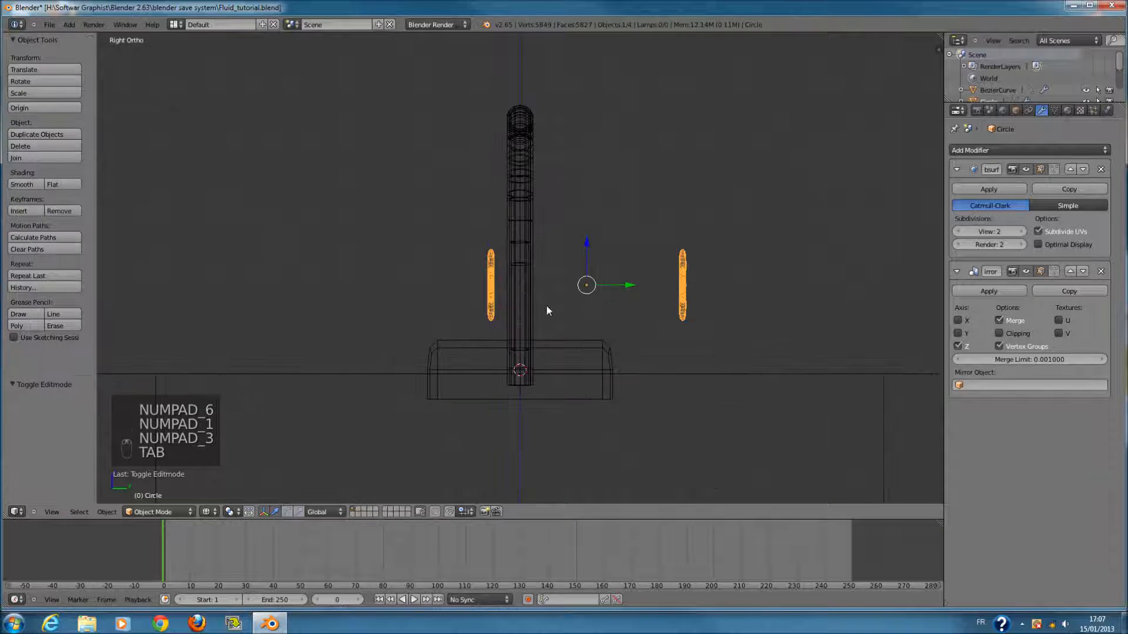
pyautogui.hotkey('shift', 's')
pyautogui.click(569, 323)
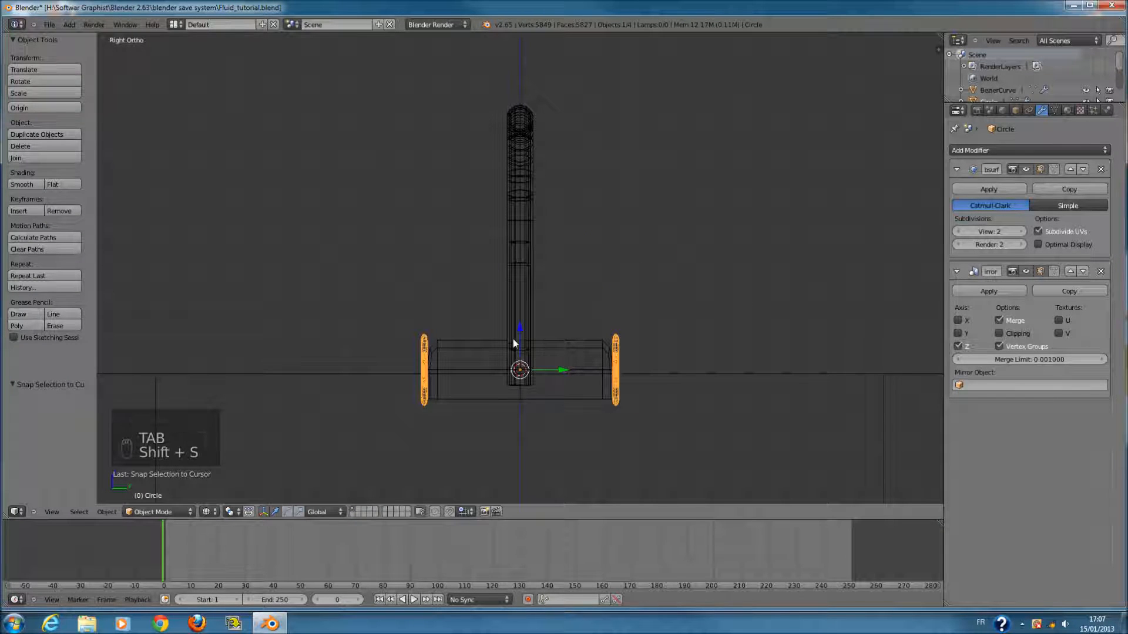
pyautogui.press('g')
pyautogui.click(524, 259)
# - Tilt the handle mesh so its upper end leans toward the pipe and move it about 0.072 along Y
pyautogui.press('Tab')
pyautogui.scroll(2, 637, 293)
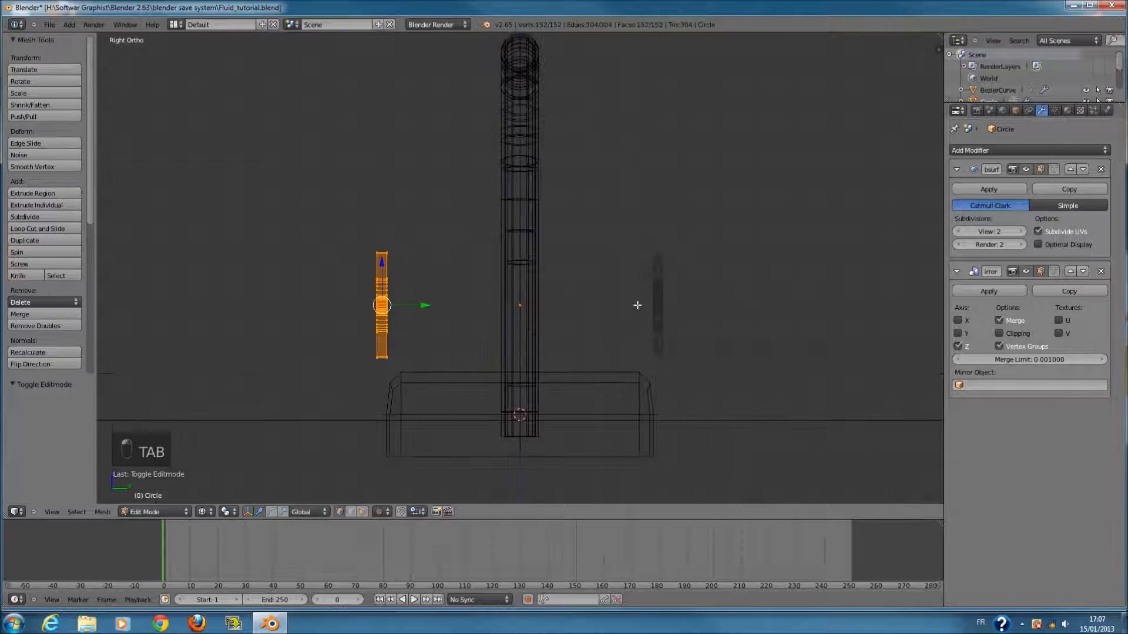
pyautogui.press('r')
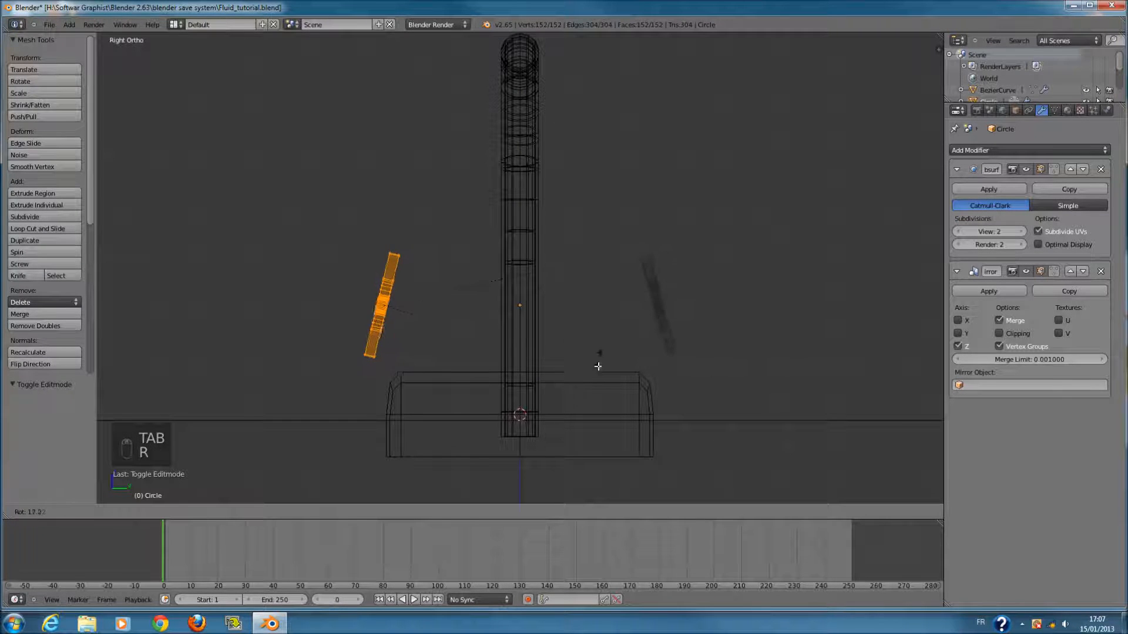
pyautogui.click(597, 381)
pyautogui.press('g')
pyautogui.press('y')
pyautogui.click(470, 319)
# - Refine the handle mesh's tilt, size and height, and check the mirrored pair in solid shading
pyautogui.press('r')
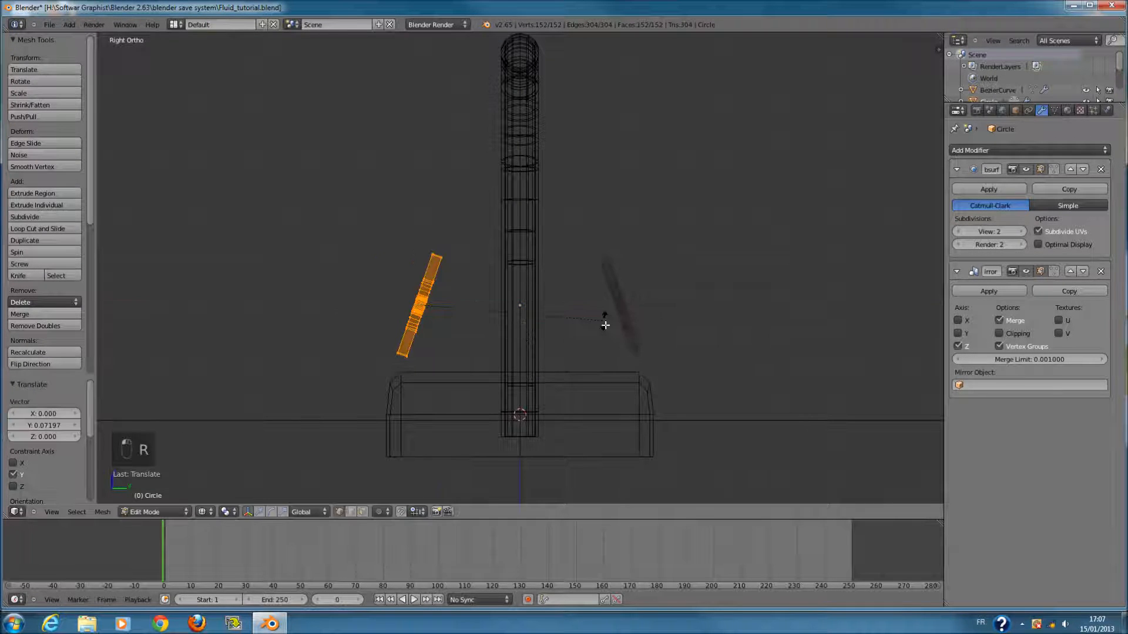
pyautogui.press('s')
pyautogui.click(630, 355)
pyautogui.moveTo(418, 262); pyautogui.dragTo(421, 254)
pyautogui.press('s')
pyautogui.click(543, 285)
pyautogui.moveTo(543, 286)
pyautogui.mouseDown(button='middle')
pyautogui.moveTo(673, 334)
pyautogui.moveTo(368, 317)
pyautogui.mouseUp(button='middle')
pyautogui.press('z')
pyautogui.press('Tab')
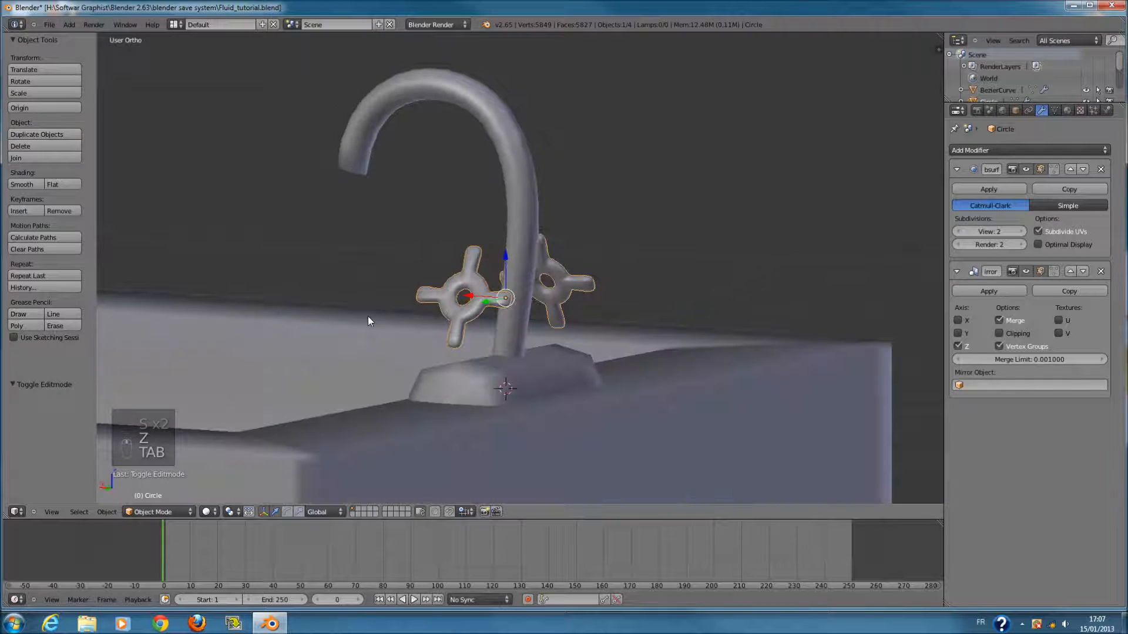
# - Snap the 3D cursor to the centre of the tilted handle mesh and return to Object Mode
pyautogui.press('KP_1')
pyautogui.press('Tab')
pyautogui.press('KP_3')
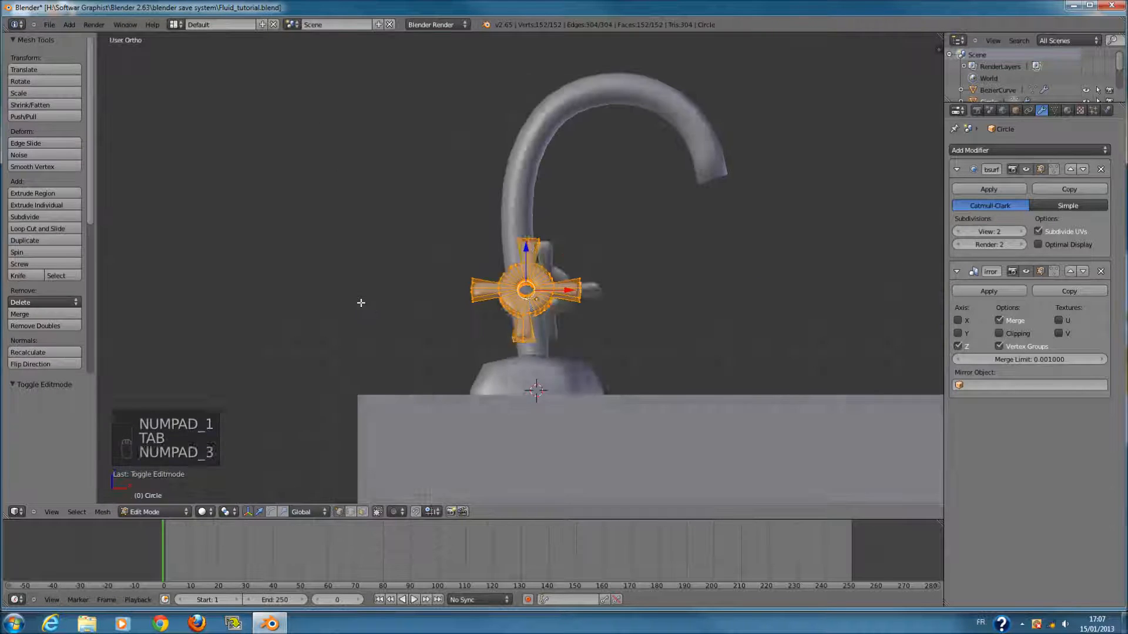
pyautogui.press('z')
pyautogui.scroll(3, 361, 303)
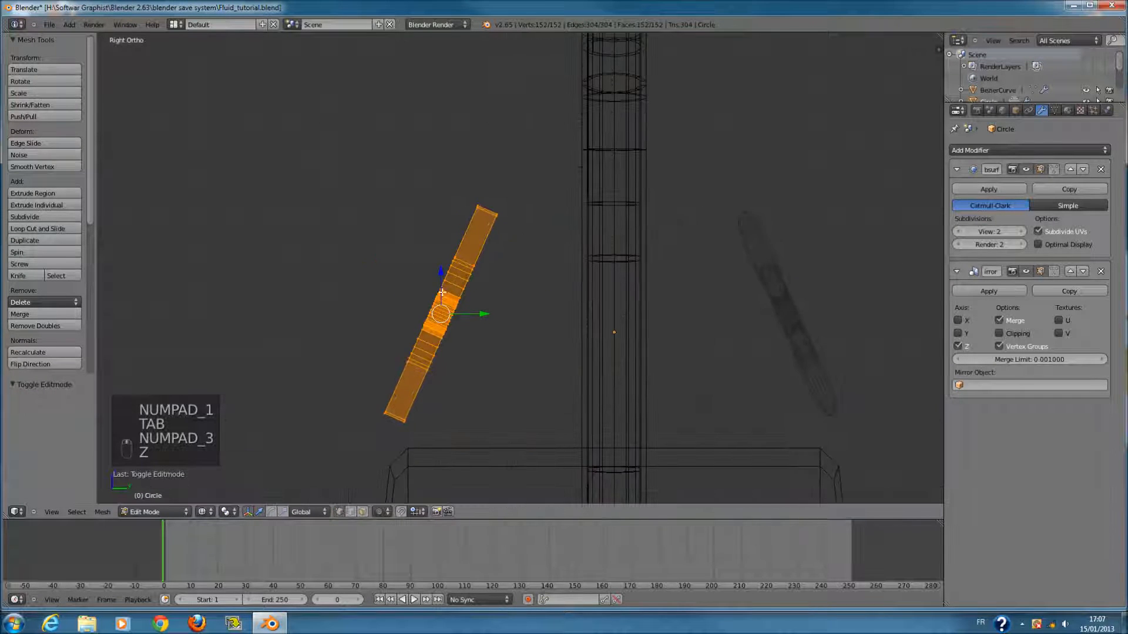
pyautogui.hotkey('shift', 's')
pyautogui.click(438, 349)
pyautogui.hotkey('shift', 'a')
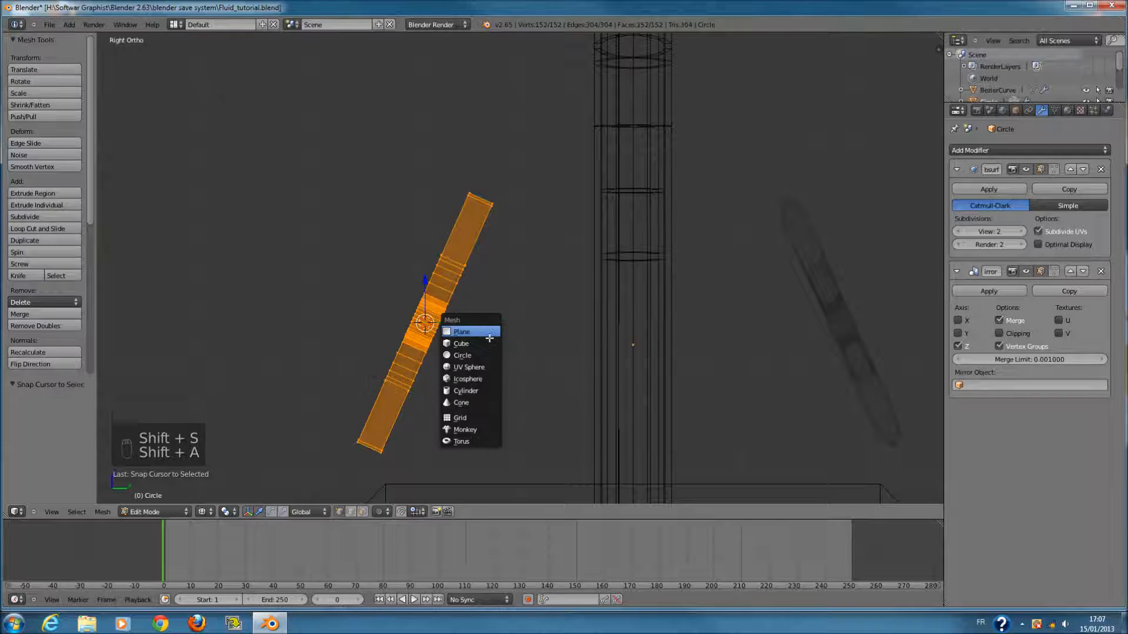
pyautogui.press('Tab')
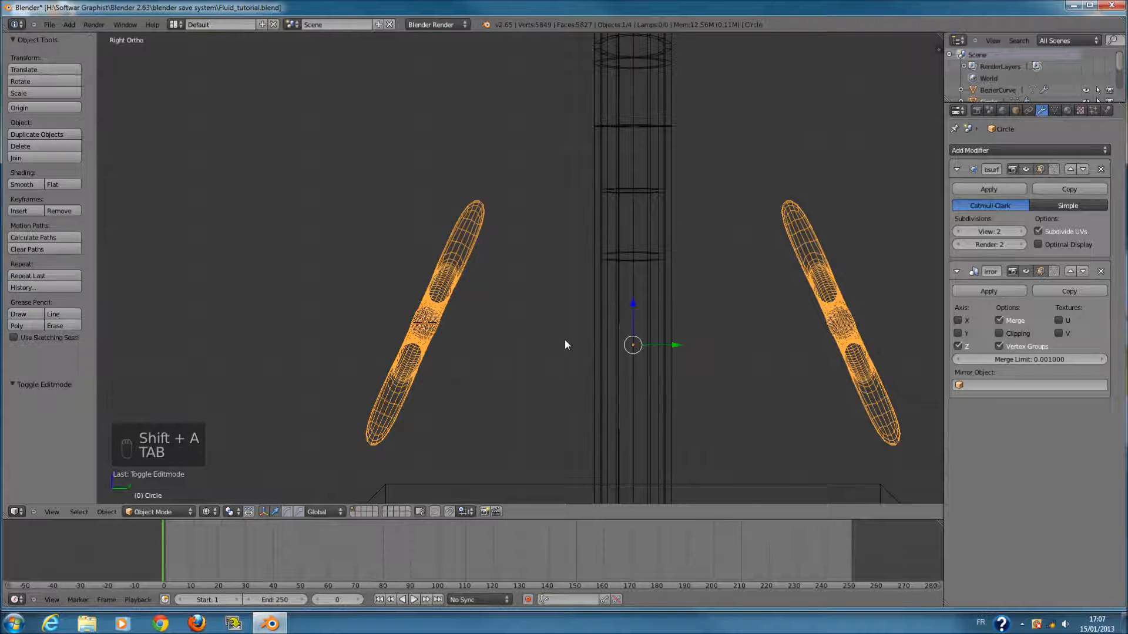
# - Add a UV sphere at the centre of the handle mesh and scale it down to about 0.028
pyautogui.hotkey('shift', 'a')
pyautogui.press('Tab')
pyautogui.hotkey('shift', 'a')
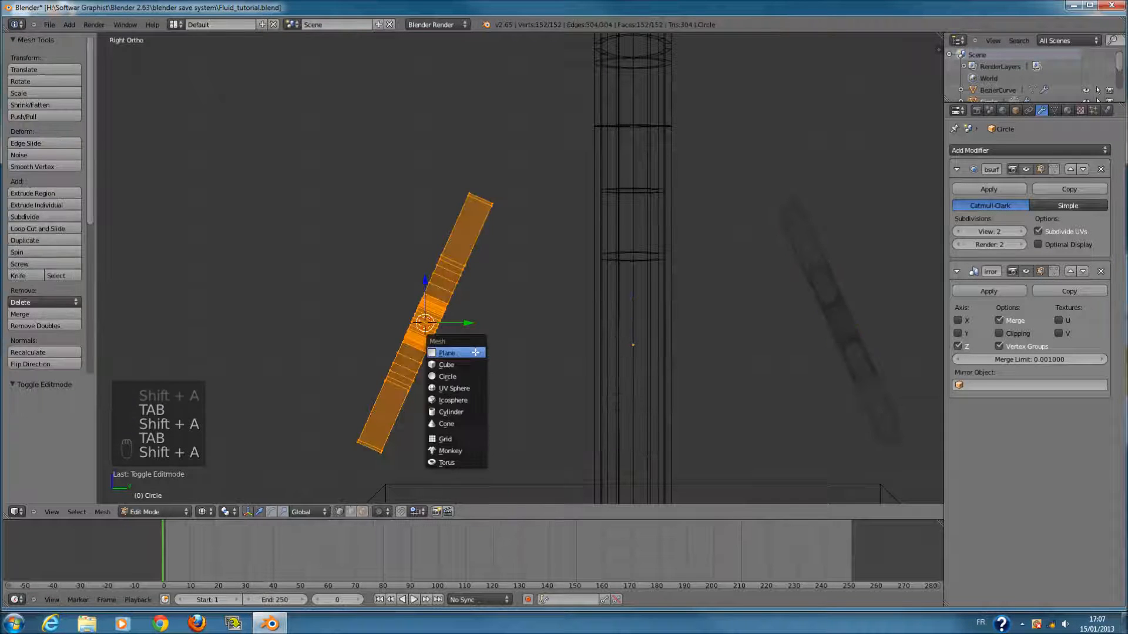
pyautogui.click(454, 389)
pyautogui.press('s')
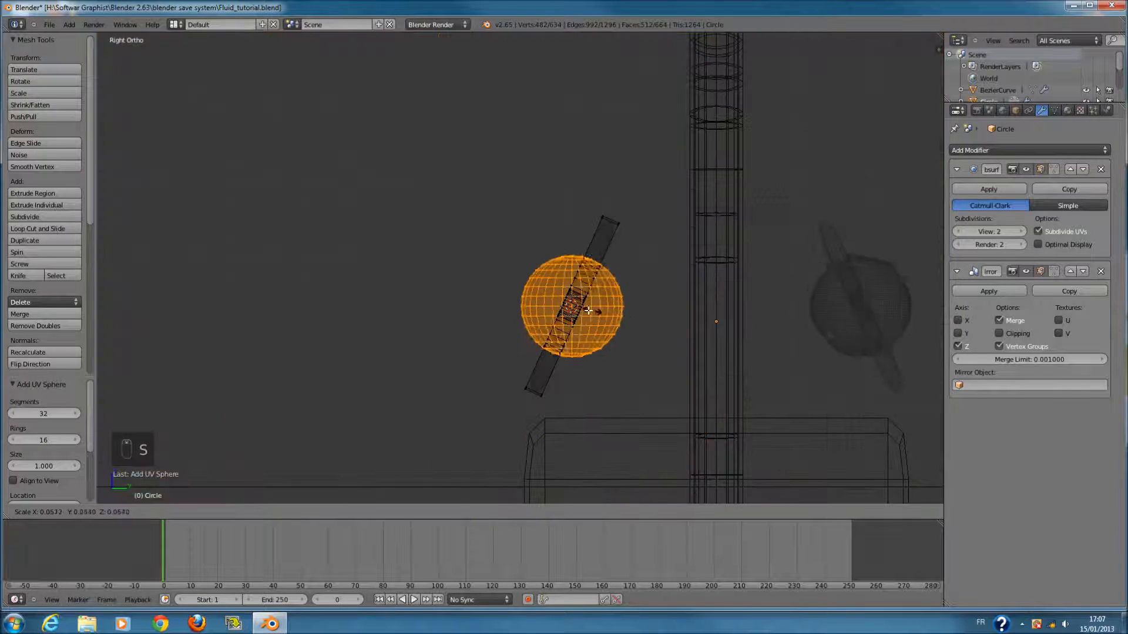
pyautogui.click(578, 306)
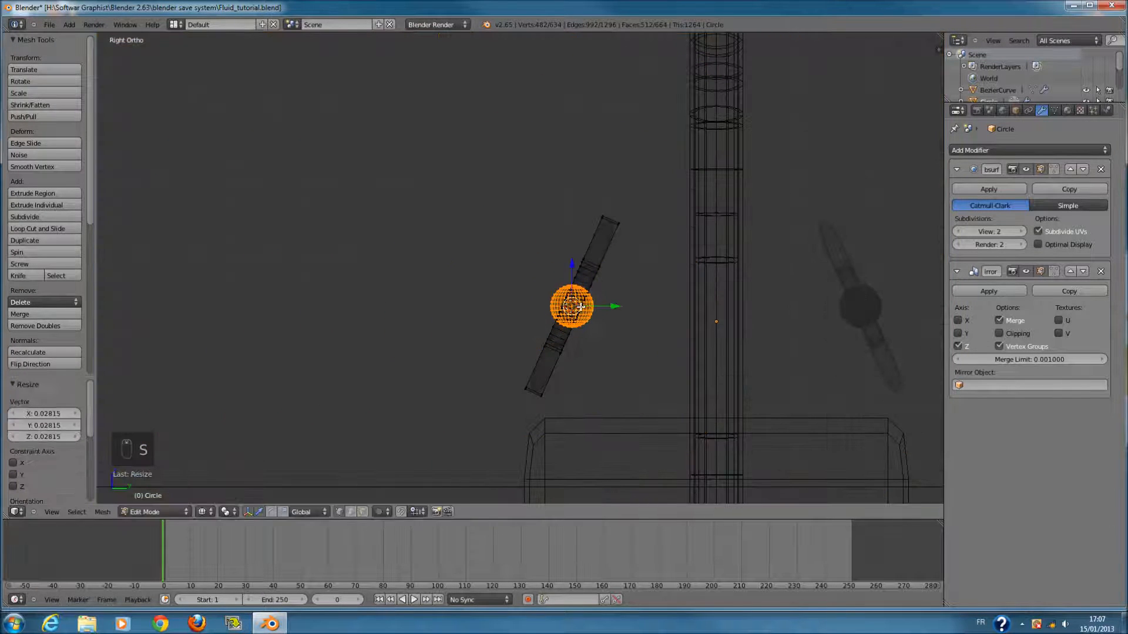
# - Rotate the hub sphere about 23.9° to follow the handle's tilt and check it in solid shading
pyautogui.press('z')
pyautogui.scroll(3, 720, 323)
pyautogui.press('z')
pyautogui.press('z')
pyautogui.press('z')
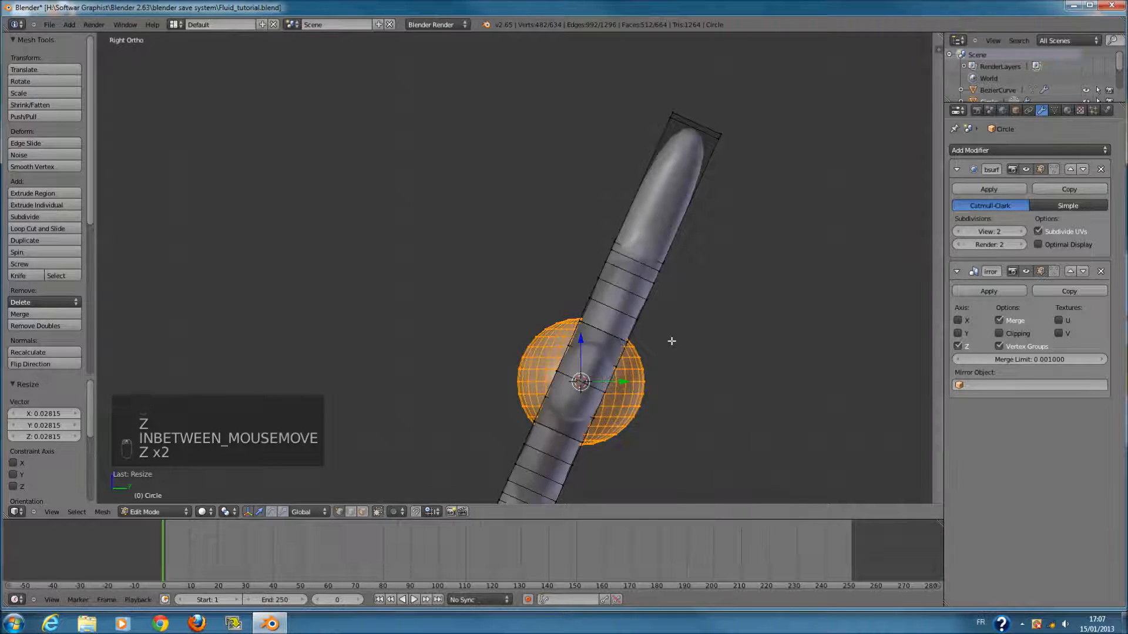
pyautogui.click(688, 397)
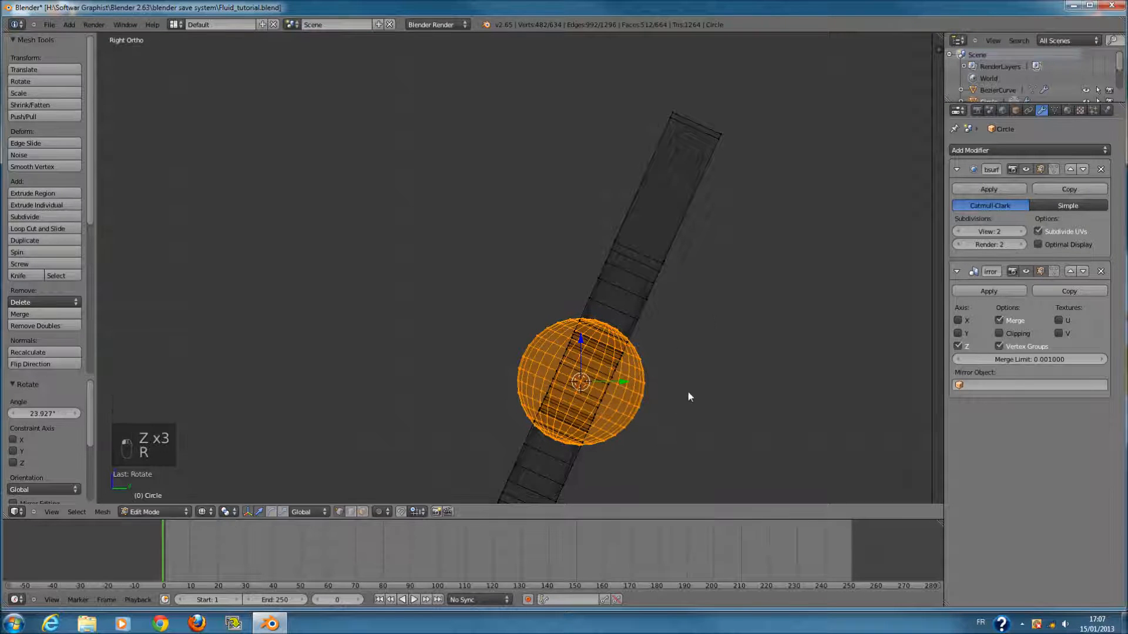
pyautogui.press('Tab')
pyautogui.press('z')
pyautogui.moveTo(673, 372)
pyautogui.mouseDown(button='middle')
pyautogui.moveTo(753, 389)
pyautogui.moveTo(618, 405)
pyautogui.moveTo(517, 377)
pyautogui.mouseUp(button='middle')
pyautogui.press('KP_3')
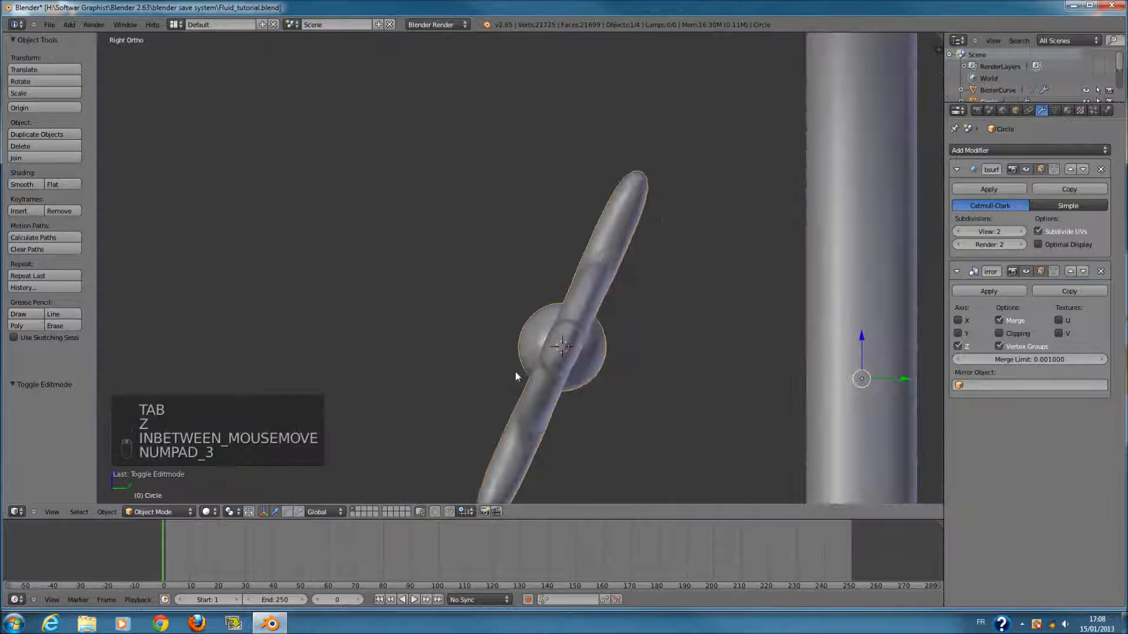
# - Shift the hub sphere about -0.0011 along Y and check both mirrored handles in solid shading
pyautogui.press('Tab')
pyautogui.press('z')
pyautogui.moveTo(603, 347); pyautogui.dragTo(599, 347)
pyautogui.press('z')
pyautogui.scroll(-7, 675, 350)
pyautogui.scroll(1, 652, 320)
pyautogui.keyDown('ctrl'); pyautogui.scroll(4, 645, 318); pyautogui.keyUp('ctrl')
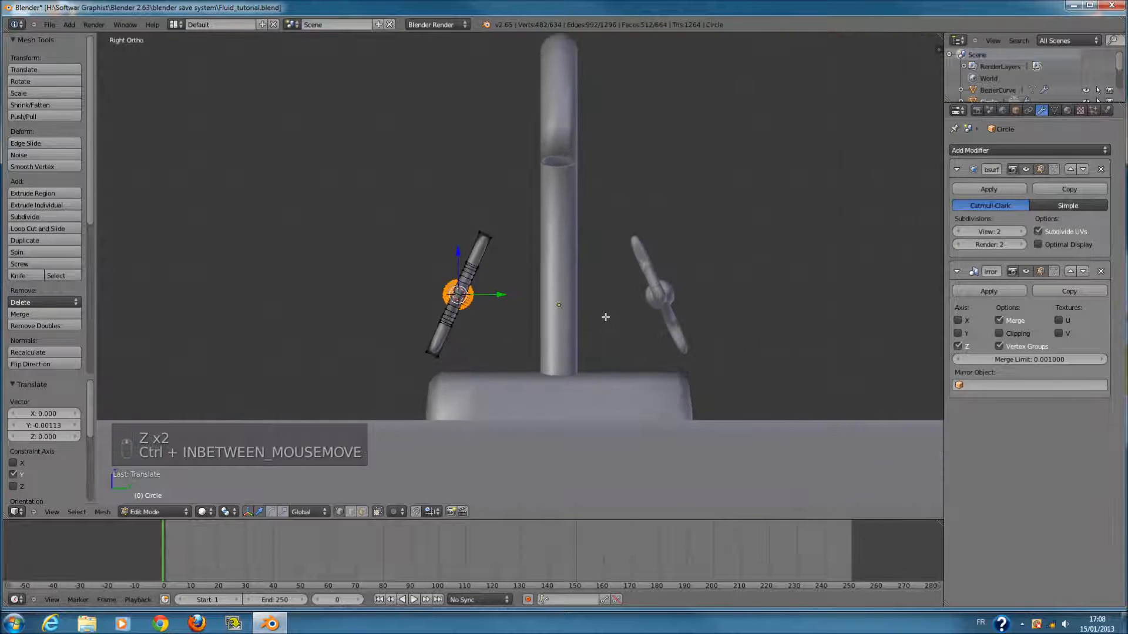
pyautogui.scroll(5, 493, 312)
pyautogui.press('Tab')
pyautogui.scroll(-1, 491, 312)
pyautogui.keyDown('ctrl'); pyautogui.scroll(-3, 491, 310); pyautogui.keyUp('ctrl')
# - Switch the handle mesh to face selection and select the ring of disc faces facing the pipe
pyautogui.press('Tab')
pyautogui.scroll(2, 488, 306)
pyautogui.moveTo(488, 306)
pyautogui.mouseDown(button='middle')
pyautogui.moveTo(396, 317)
pyautogui.moveTo(405, 341)
pyautogui.mouseUp(button='middle')
pyautogui.press('a')
pyautogui.press('a')
pyautogui.press('a')
pyautogui.click(363, 513)
pyautogui.press('a')
pyautogui.press('c')
pyautogui.moveTo(405, 303)
pyautogui.mouseDown()
pyautogui.moveTo(454, 308)
pyautogui.moveTo(467, 394)
pyautogui.moveTo(405, 432)
pyautogui.moveTo(343, 388)
pyautogui.moveTo(393, 308)
pyautogui.mouseUp()
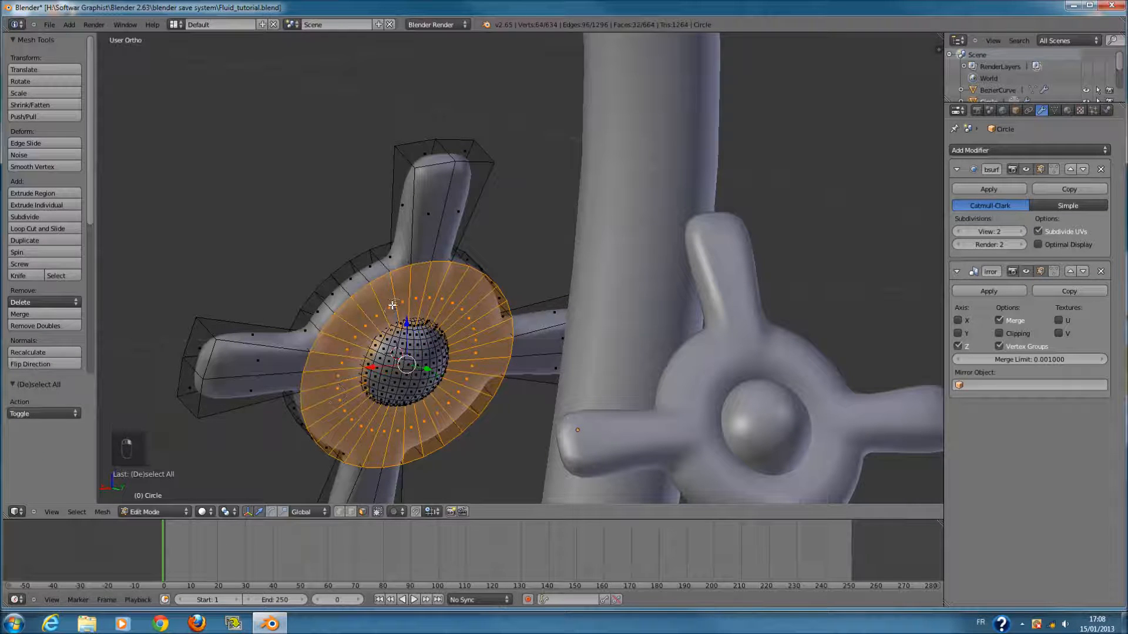
# - Examine the mirrored handles and their hubs relative to the pipe and base in wireframe and solid shading
pyautogui.press('KP_1')
pyautogui.press('KP_3')
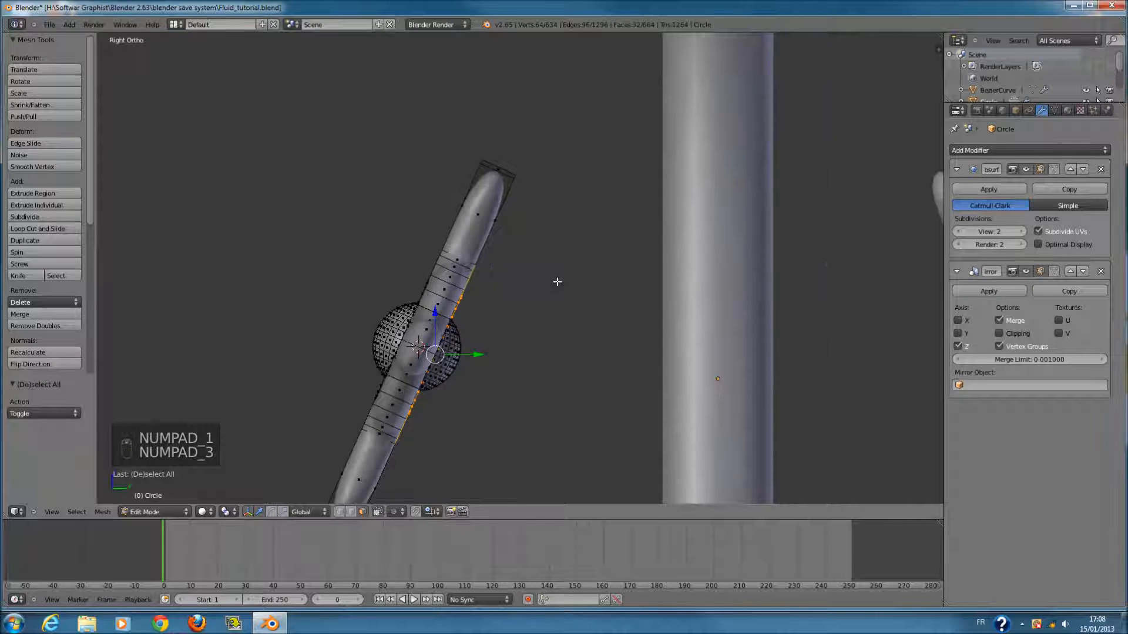
pyautogui.scroll(-4, 558, 287)
pyautogui.keyDown('shift'); pyautogui.scroll(-3, 559, 289); pyautogui.keyUp('shift')
pyautogui.scroll(4, 562, 271)
pyautogui.keyDown('shift'); pyautogui.scroll(-4, 532, 297); pyautogui.keyUp('shift')
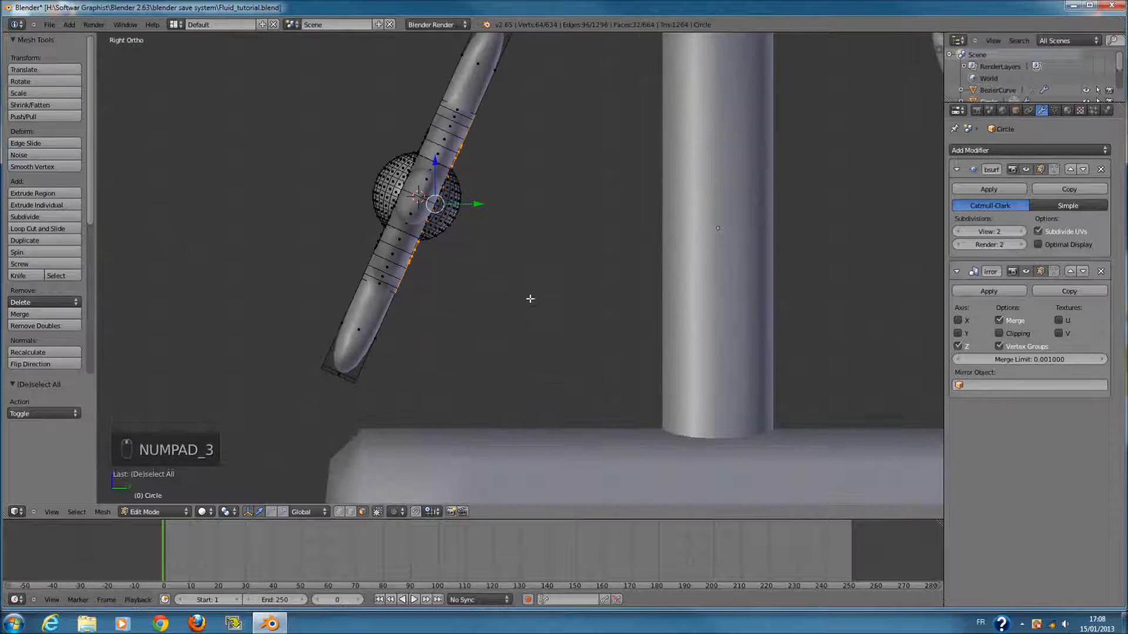
pyautogui.press('Tab')
pyautogui.press('z')
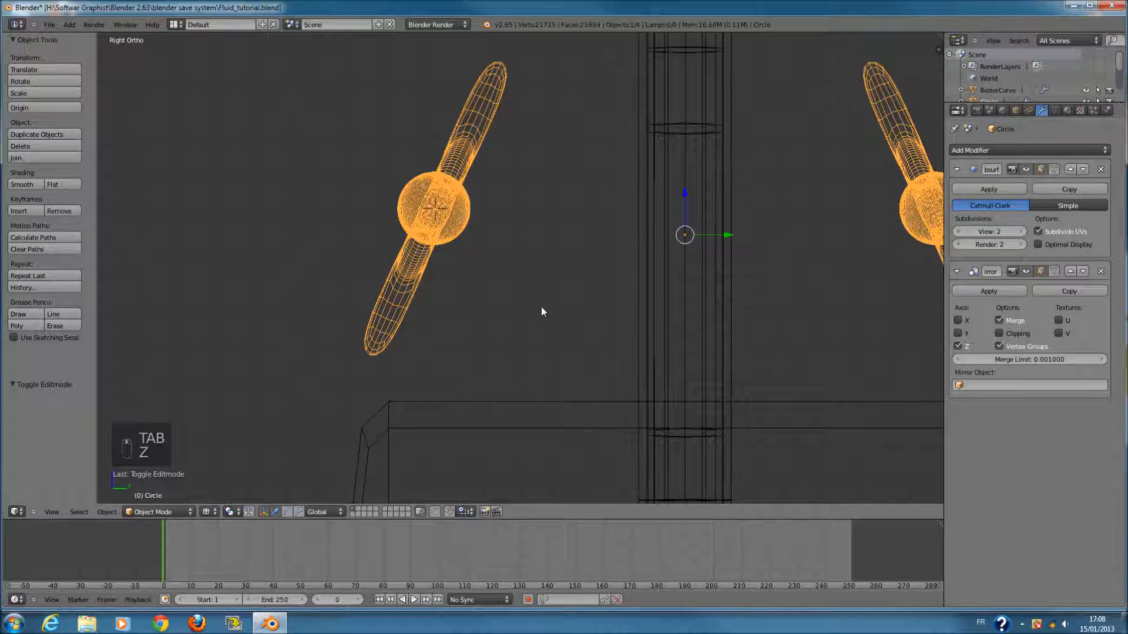
pyautogui.hotkey('shift', 'a')
pyautogui.moveTo(545, 311)
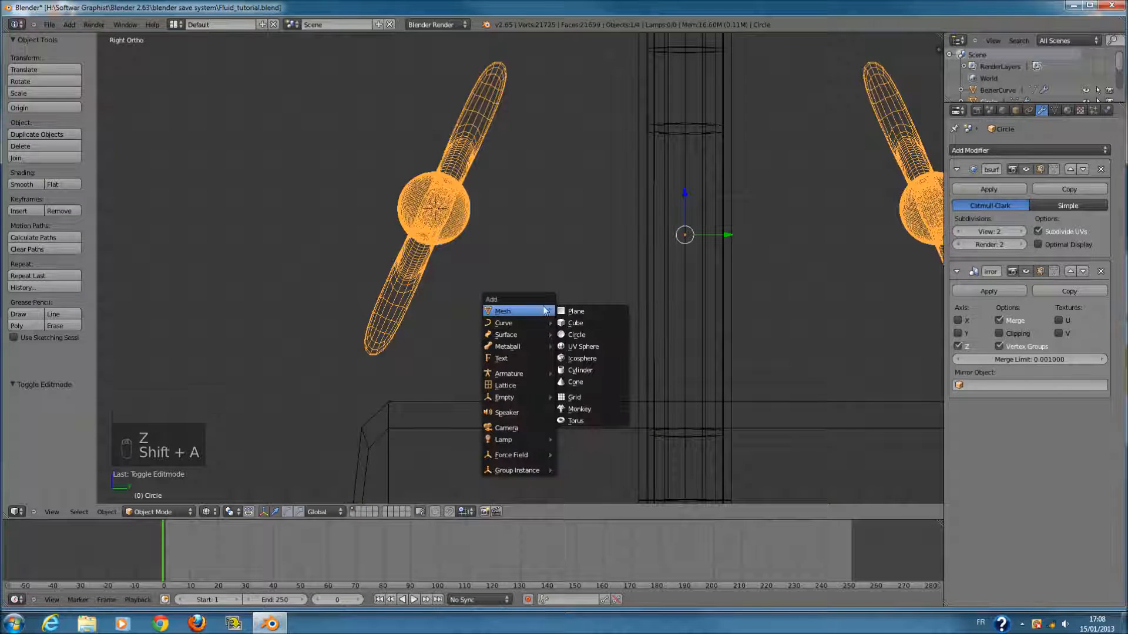
pyautogui.scroll(-4, 472, 226)
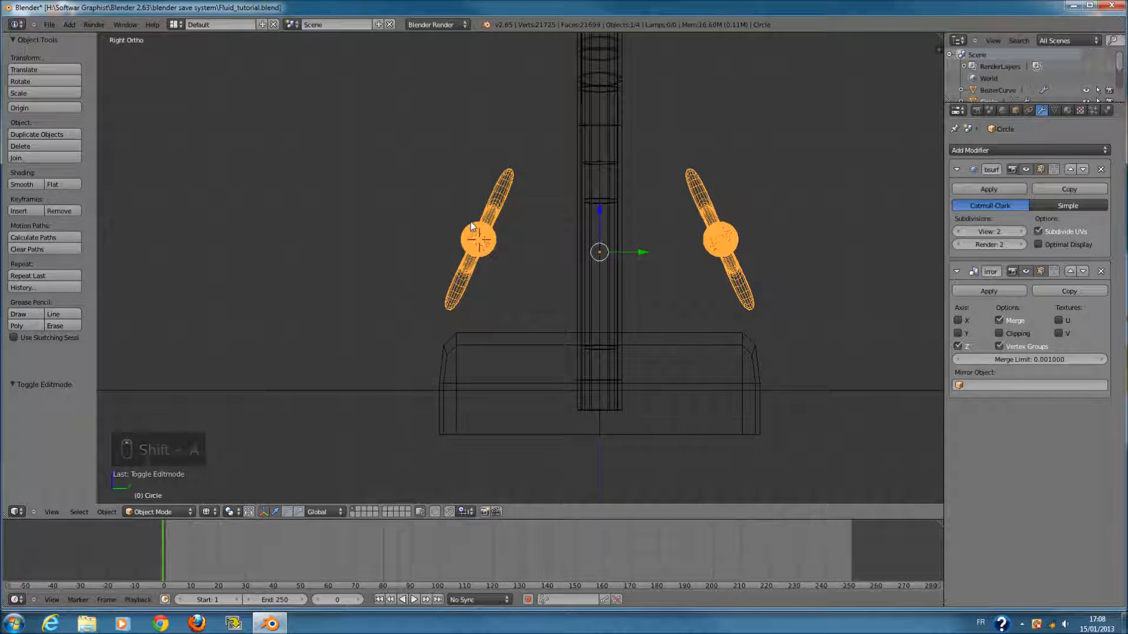
pyautogui.scroll(1, 470, 220)
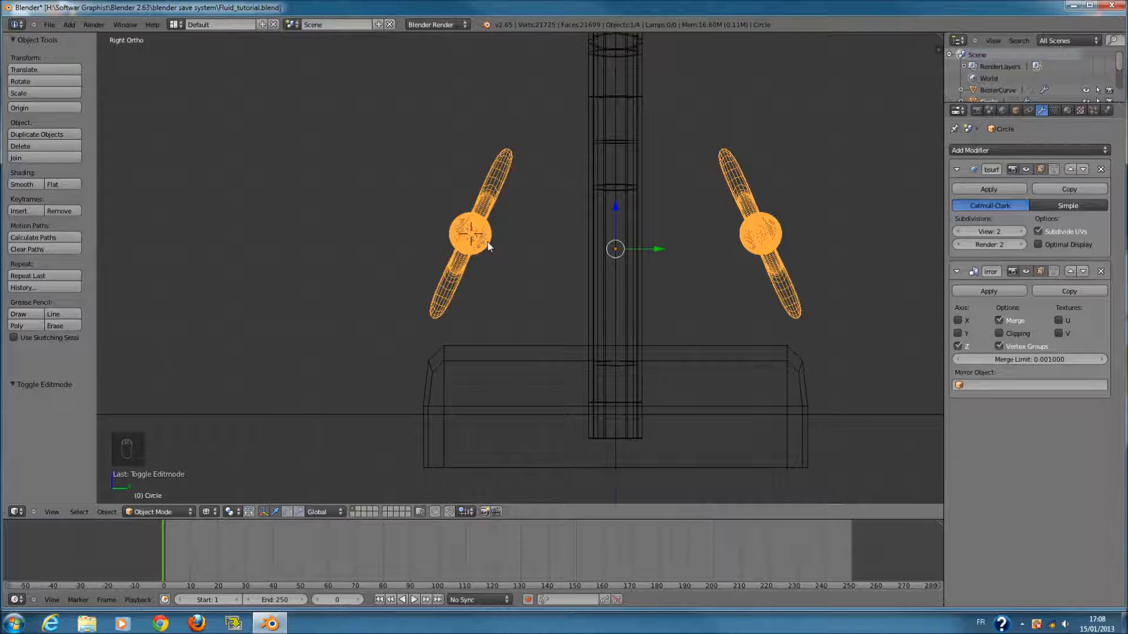
pyautogui.press('z')
pyautogui.scroll(-2, 494, 242)
pyautogui.moveTo(494, 242); pyautogui.dragTo(568, 237, button='middle')
pyautogui.moveTo(500, 162); pyautogui.dragTo(676, 142, button='middle')
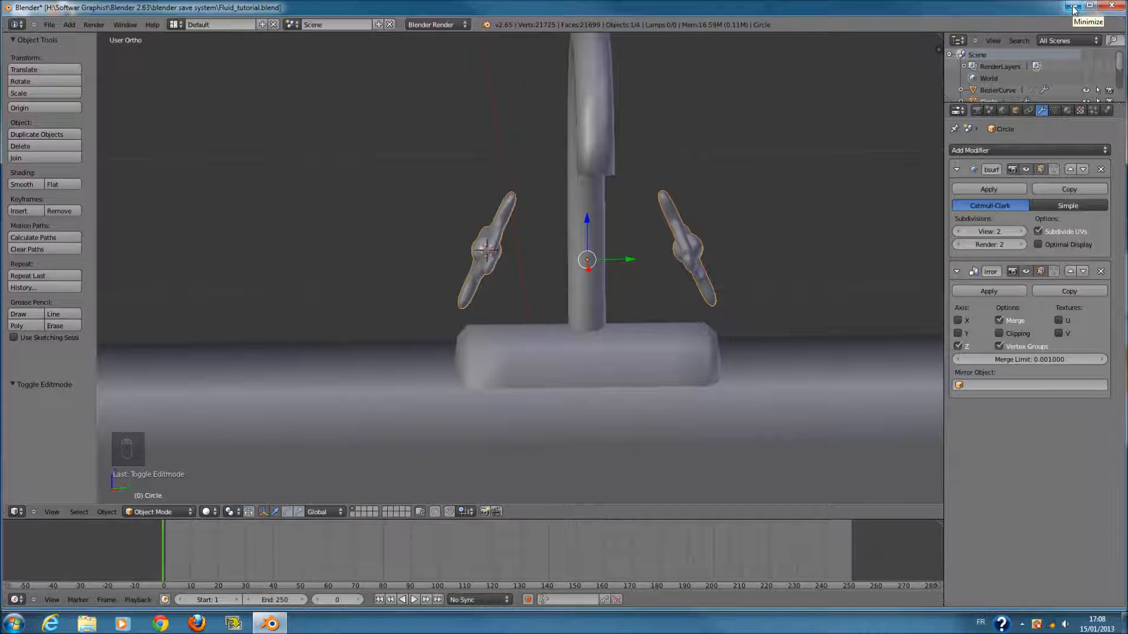
pyautogui.click(1072, 7)
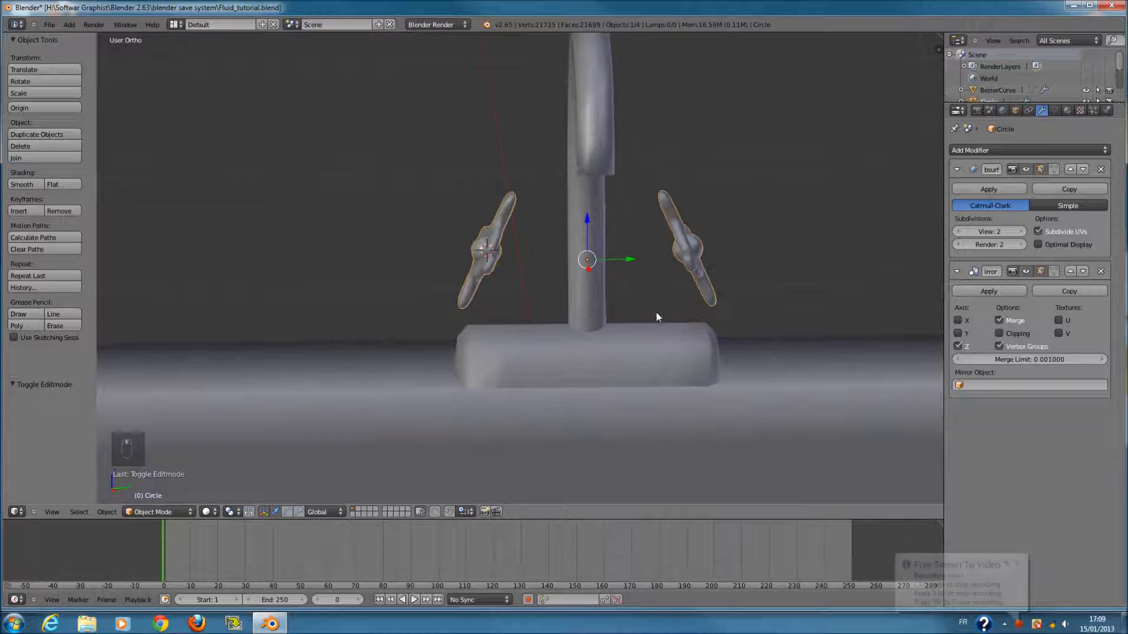
# - Return to editing the handle mesh in the right-side wireframe view and deselect everything
pyautogui.press('KP_3')
pyautogui.press('Tab')
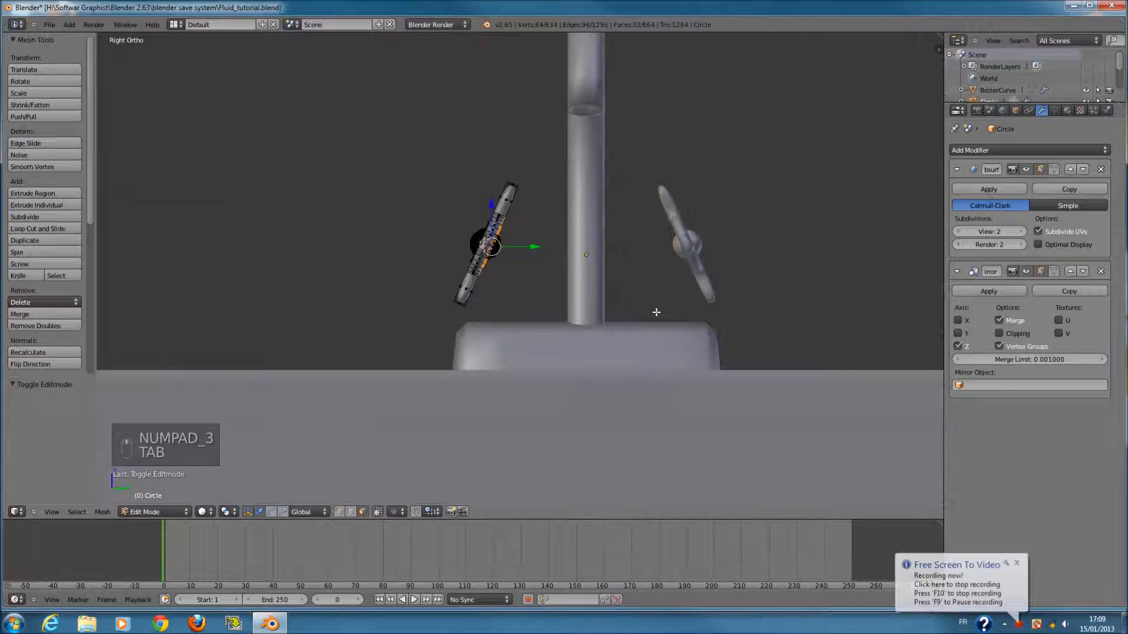
pyautogui.scroll(2, 615, 274)
pyautogui.press('z')
pyautogui.scroll(1, 599, 259)
pyautogui.press('a')
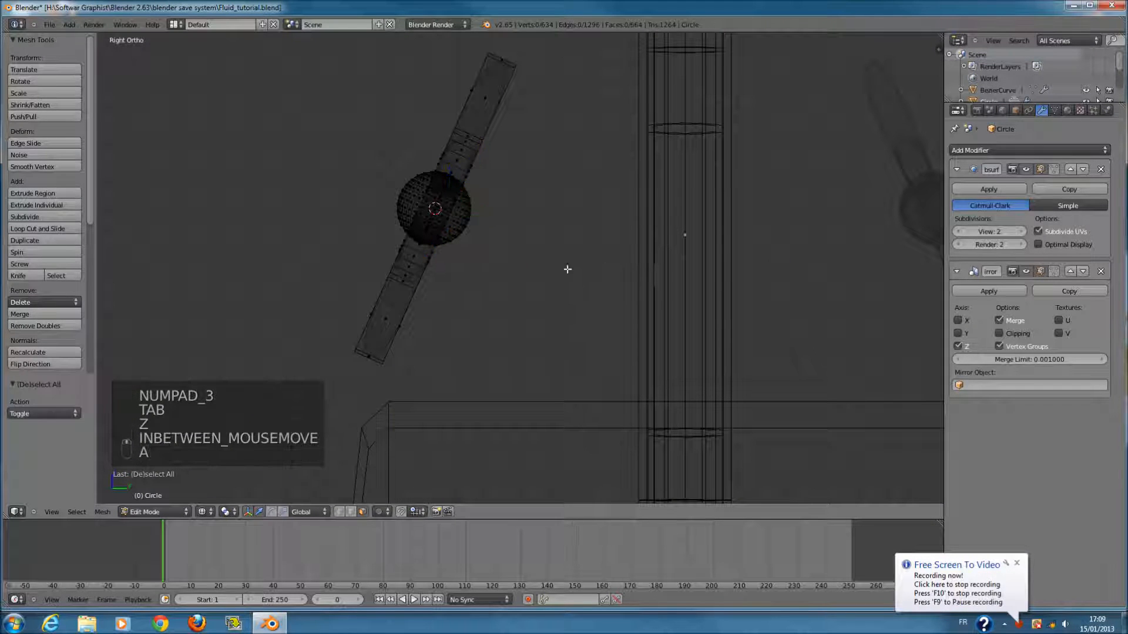
# - Add a cube to the handle mesh at the 3D cursor and scale it down to about 0.077
pyautogui.hotkey('shift', 'a')
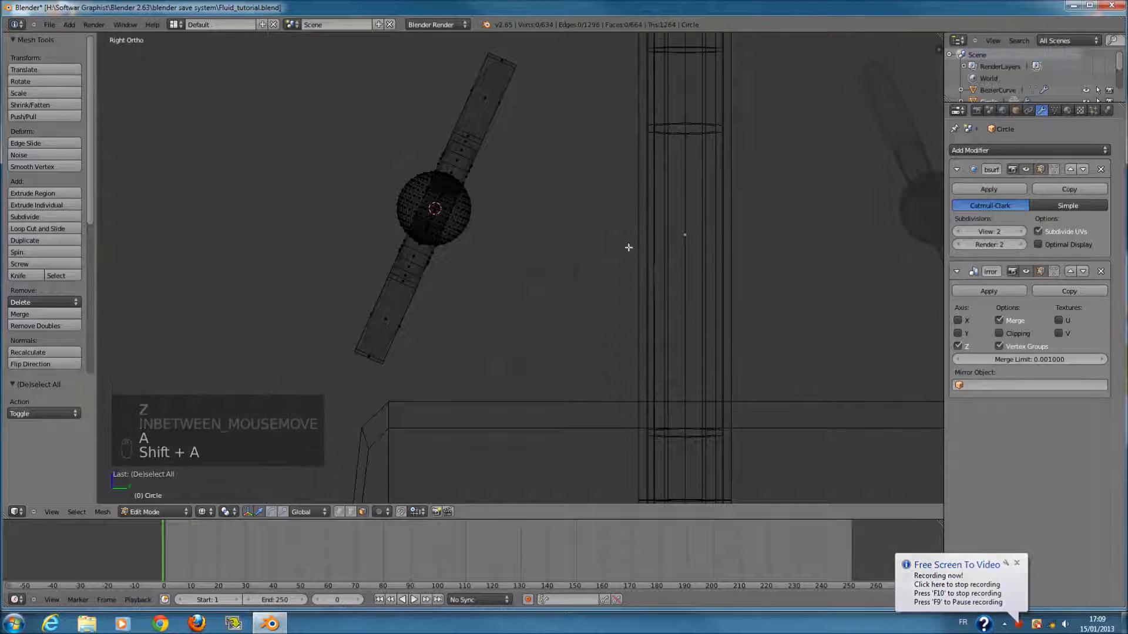
pyautogui.press('Tab')
pyautogui.press('Tab')
pyautogui.hotkey('shift', 'a')
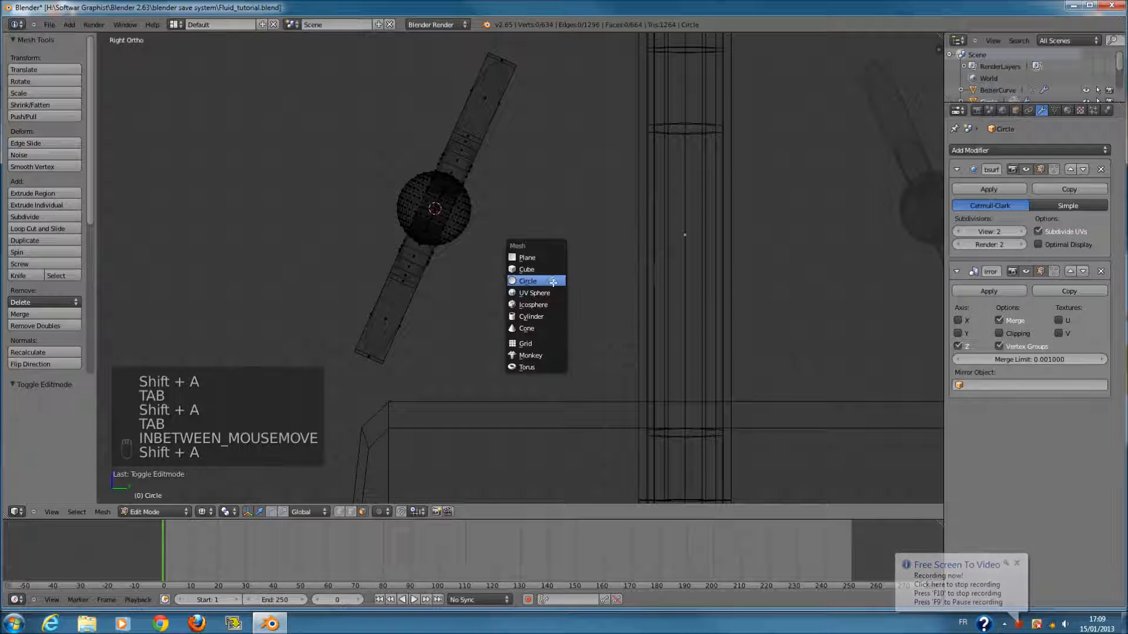
pyautogui.click(550, 269)
pyautogui.scroll(-5, 725, 275)
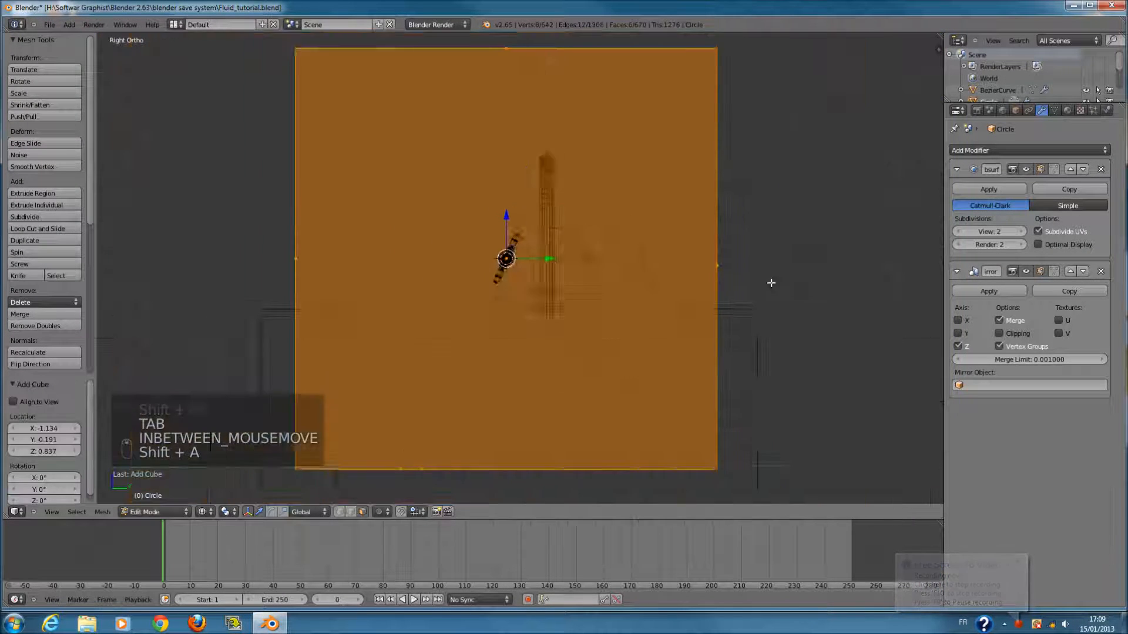
pyautogui.press('s')
pyautogui.click(533, 260)
pyautogui.scroll(4, 534, 257)
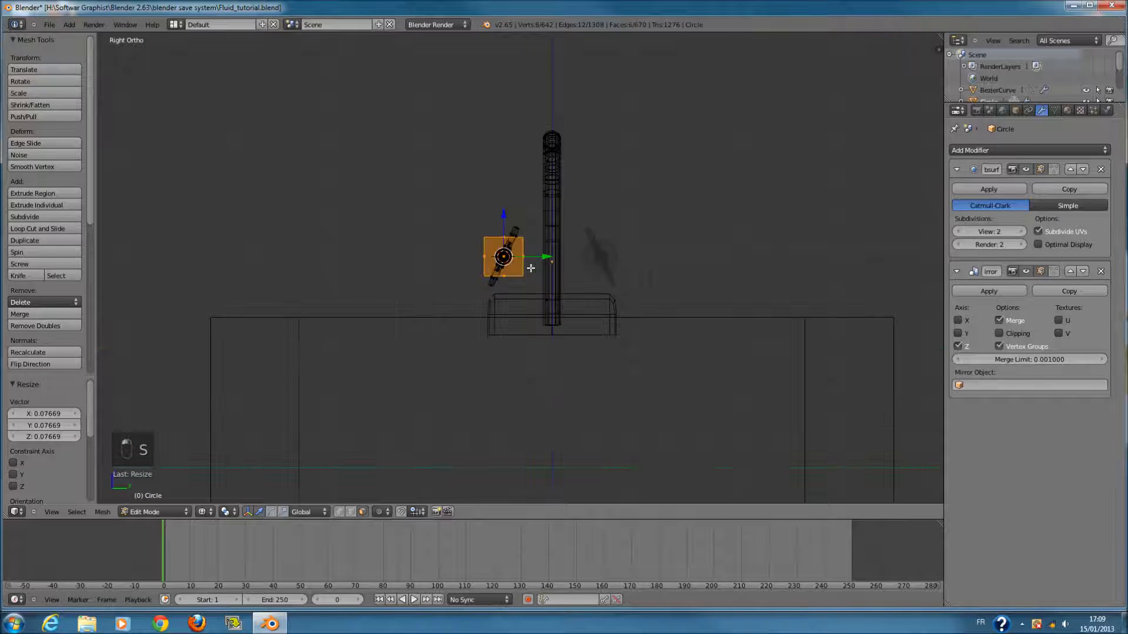
# - Set the subdivision view level to 0 and move the cube between the handle and the pipe, just above the base
pyautogui.scroll(3, 534, 257)
pyautogui.moveTo(1006, 233); pyautogui.dragTo(870, 235)
pyautogui.scroll(1, 598, 239)
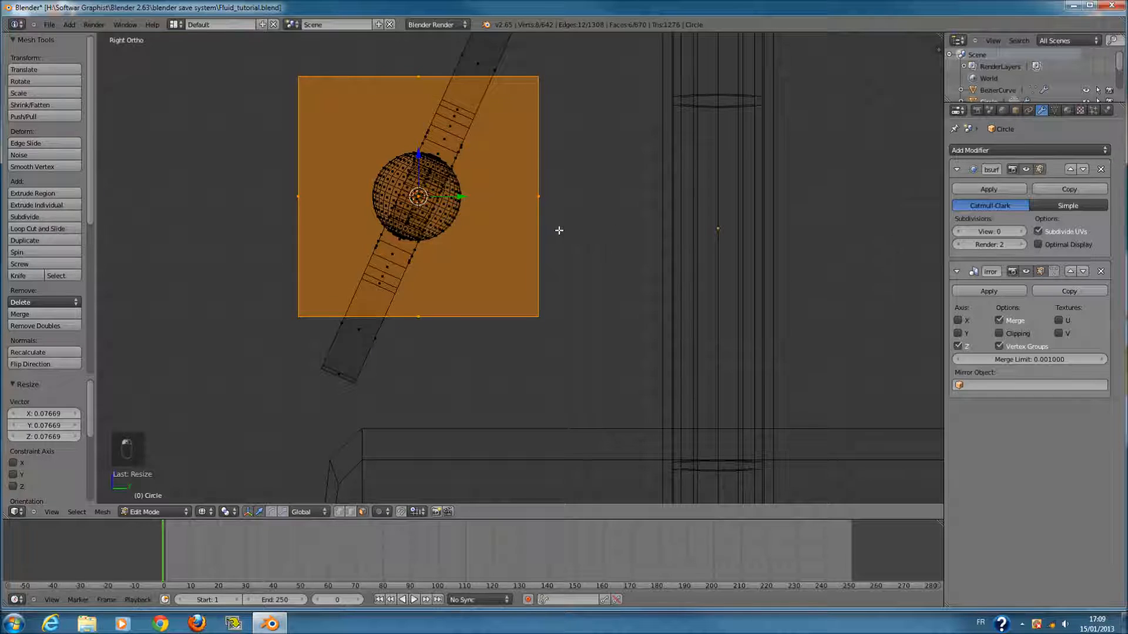
pyautogui.press('g')
pyautogui.click(672, 345)
pyautogui.press('Tab')
pyautogui.press('Tab')
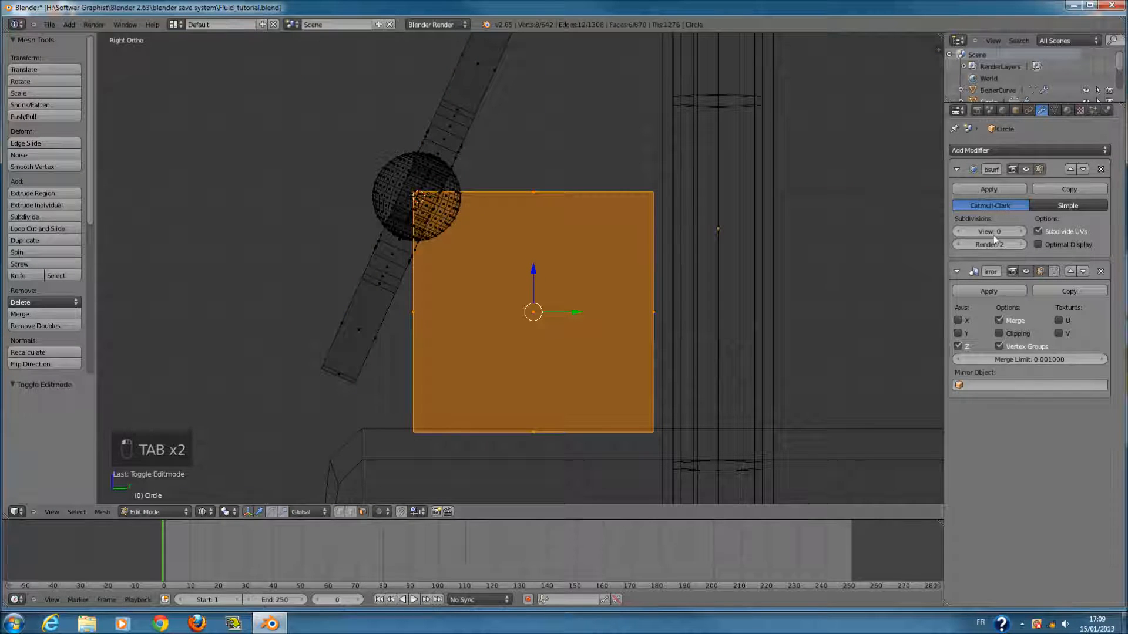
# - Set the subdivision view level to 2 and scale the cube to about 0.68 of its size in solid shading
pyautogui.click(1021, 231)
pyautogui.press('z')
pyautogui.press('s')
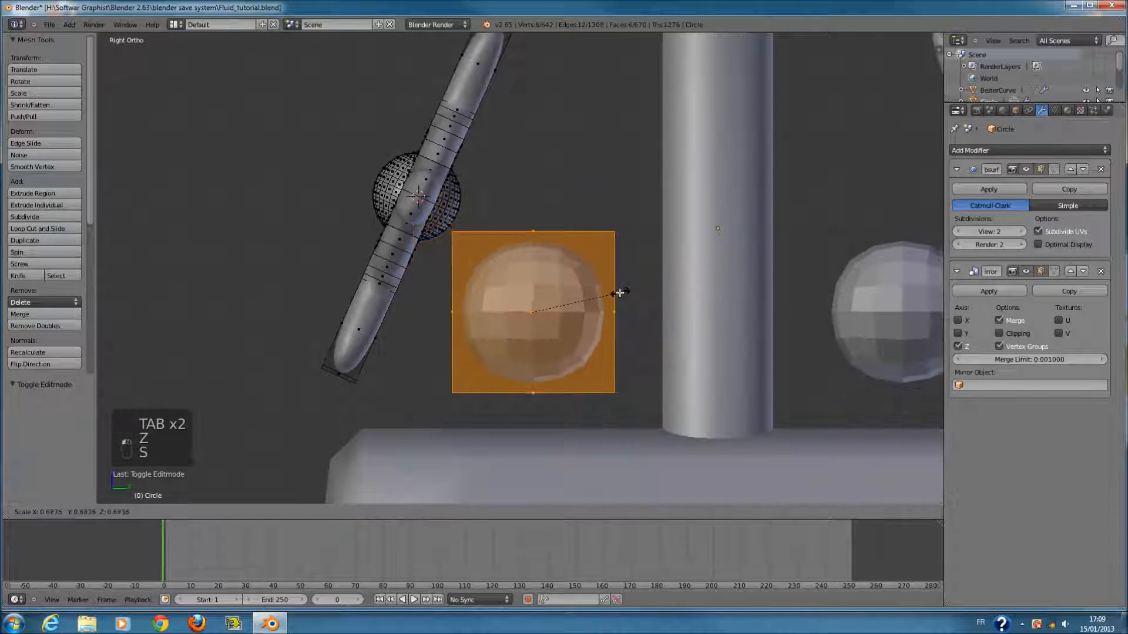
pyautogui.click(617, 295)
# - Delete the cube's bottom face and lower the whole cube about 0.035 along Z into the base
pyautogui.press('z')
pyautogui.press('x')
pyautogui.click(541, 383)
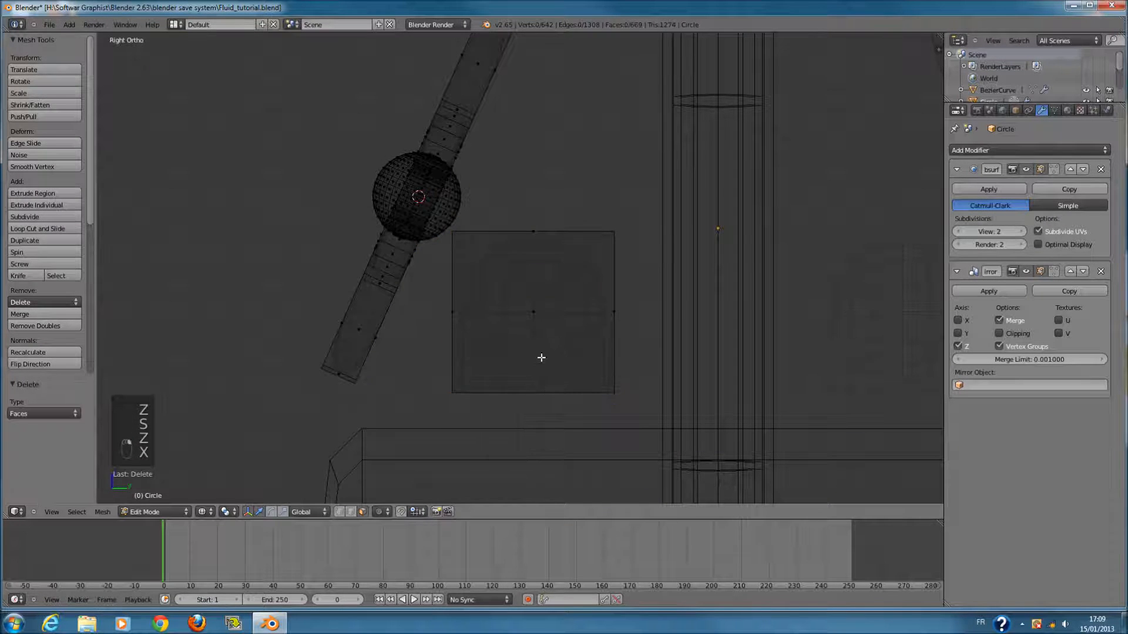
pyautogui.press('Tab')
pyautogui.press('Tab')
pyautogui.press('l')
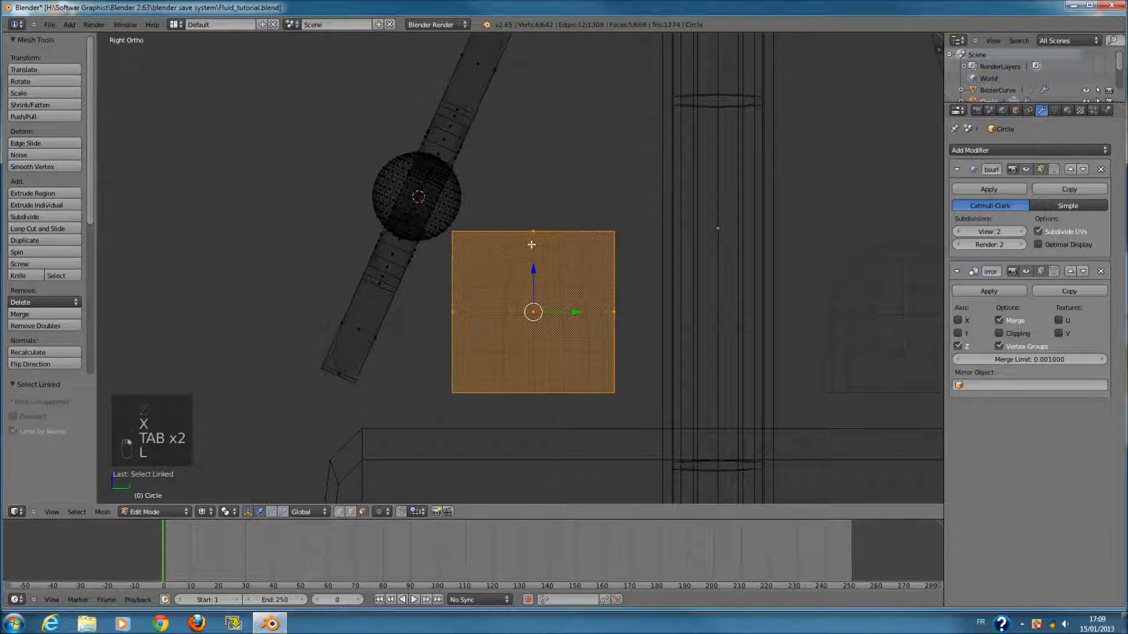
pyautogui.moveTo(534, 304); pyautogui.dragTo(533, 360)
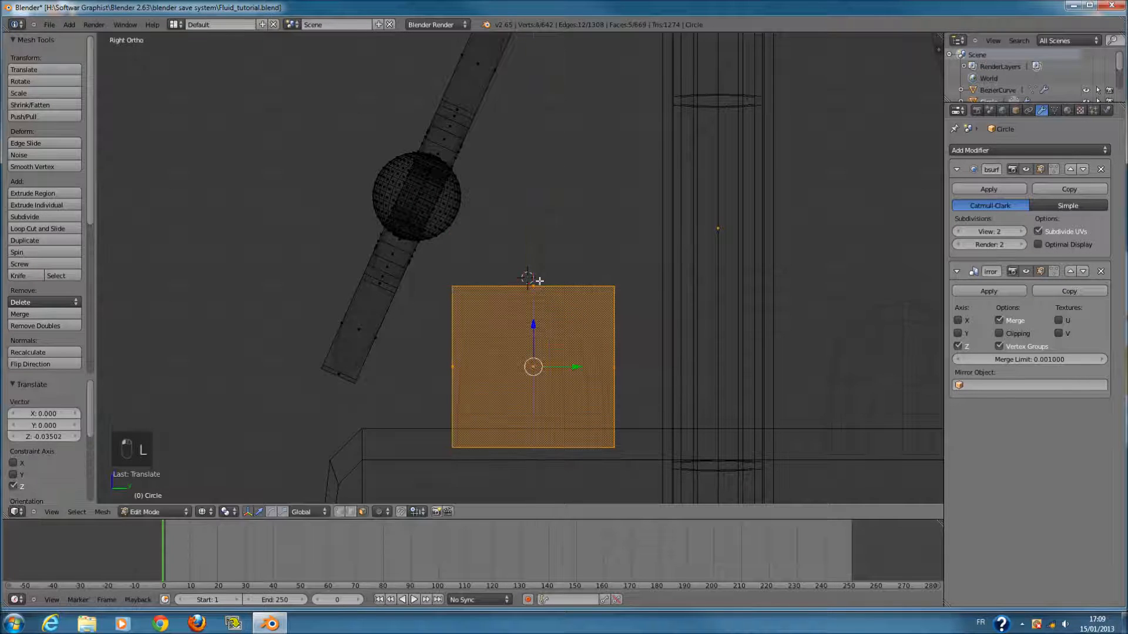
# - Scale the cube's top face to about 0.323 and rotate it to tilt toward the handle
pyautogui.rightClick(601, 288)
pyautogui.press('s')
pyautogui.click(591, 298)
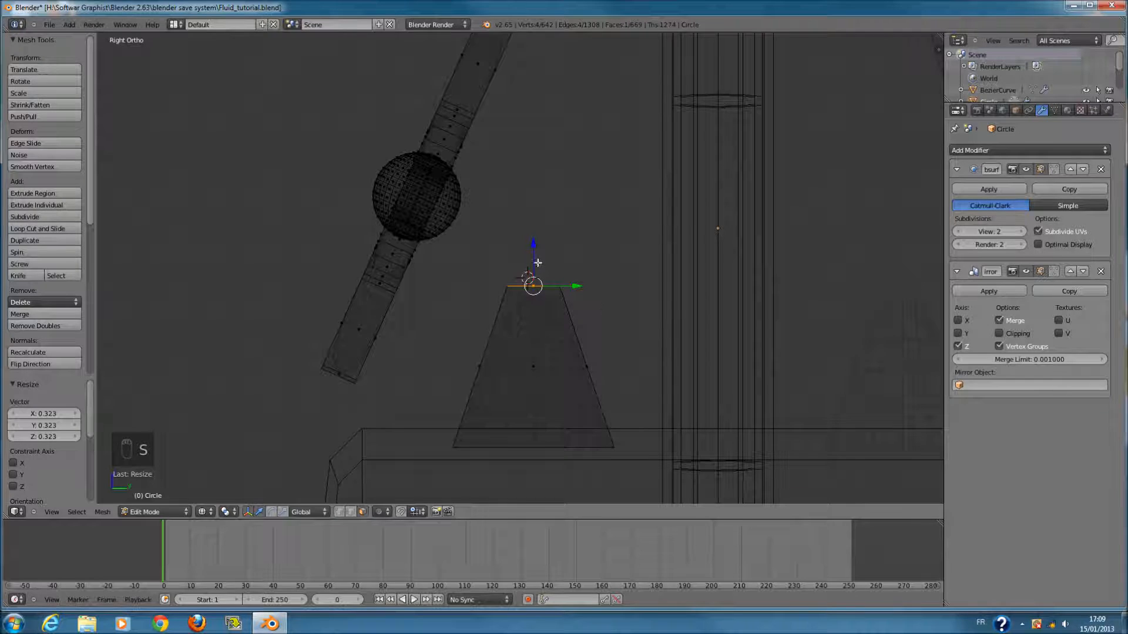
pyautogui.press('r')
pyautogui.click(603, 256)
# - Extrude the tilted top face toward the hub sphere, turning the new end and moving it about -0.021 in Y and 0.010 in Z
pyautogui.press('e')
pyautogui.click(555, 206)
pyautogui.press('r')
pyautogui.click(557, 201)
pyautogui.press('g')
pyautogui.click(559, 203)
# - Rotate the support's end face to line up with the handle's tilt, finishing with a correction of about 4.1°
pyautogui.press('r')
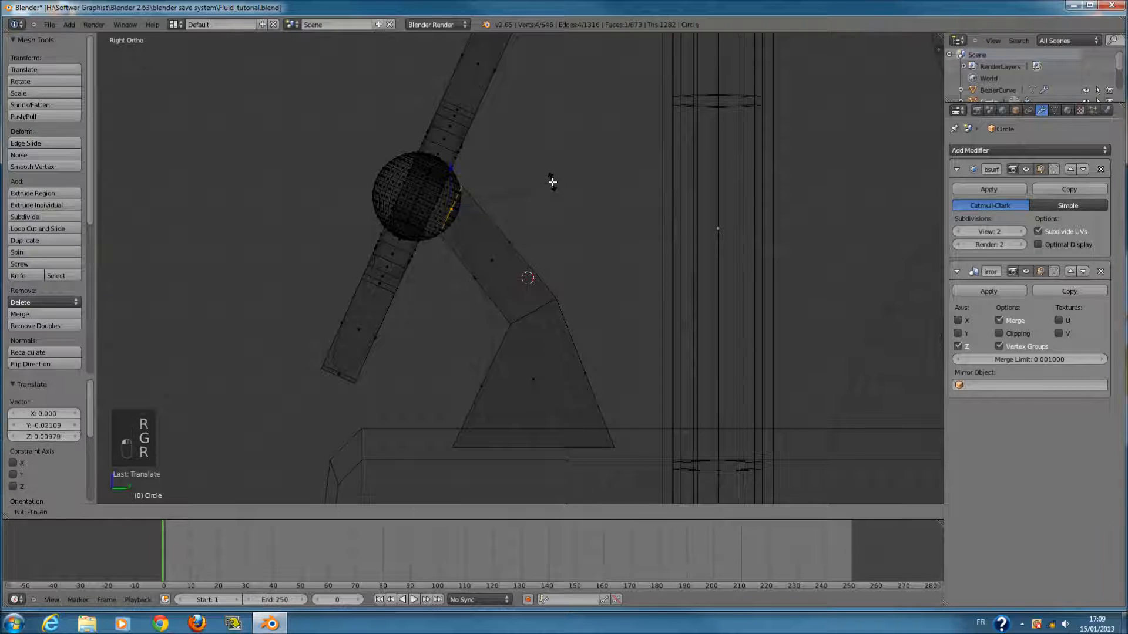
pyautogui.click(552, 182)
pyautogui.press('r')
pyautogui.click(573, 197)
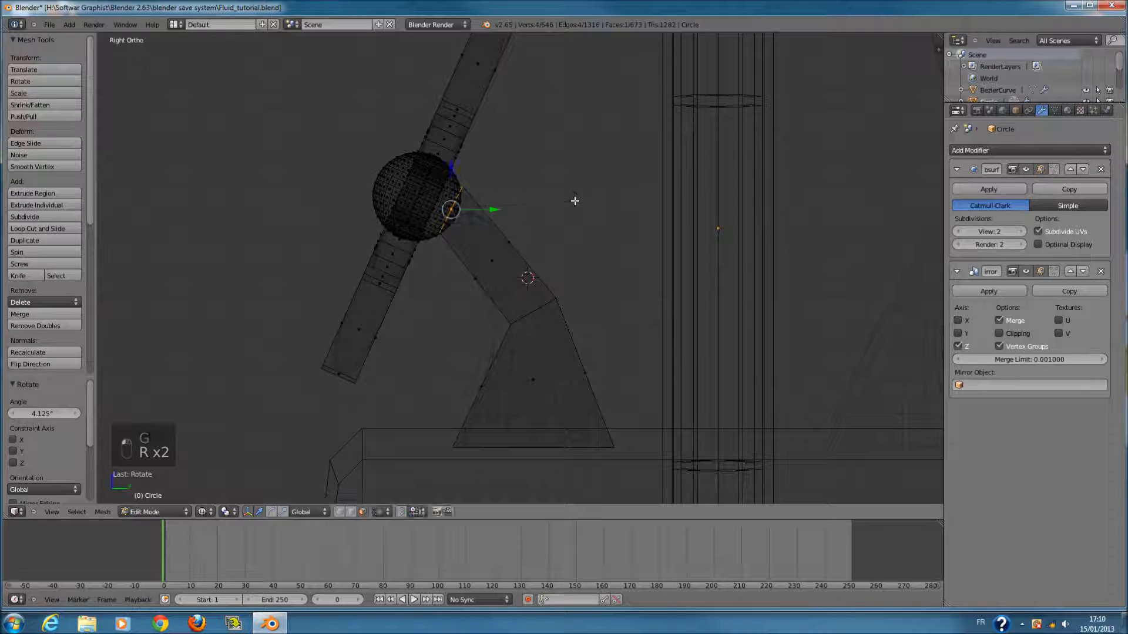
# - Try deleting the support's end face beside the hub sphere, and undo the deletion
pyautogui.press('z')
pyautogui.scroll(3, 536, 231)
pyautogui.press('x')
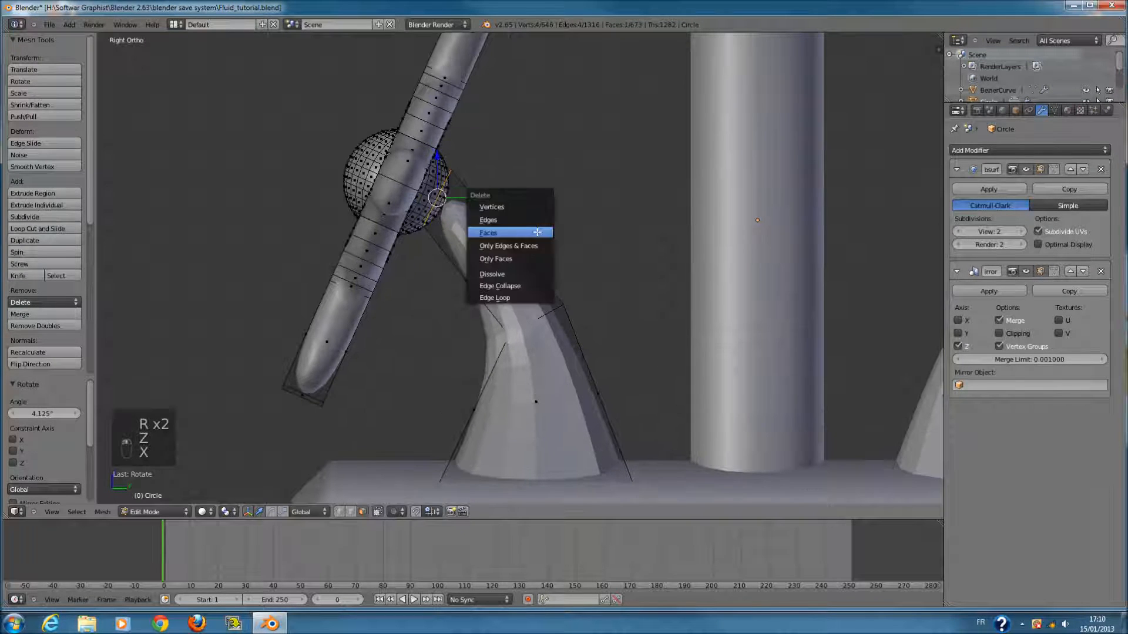
pyautogui.click(536, 229)
pyautogui.moveTo(535, 229); pyautogui.dragTo(494, 240, button='middle')
pyautogui.press('KP_1')
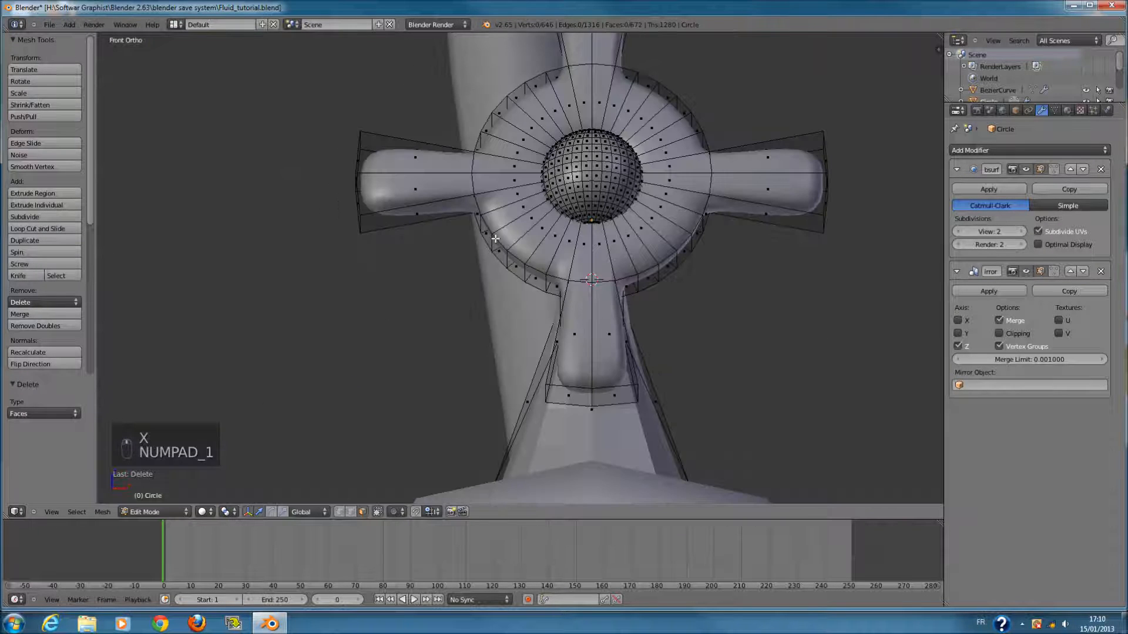
pyautogui.press('KP_Enter')
pyautogui.press('KP_3')
pyautogui.hotkey('ctrl', 'z')
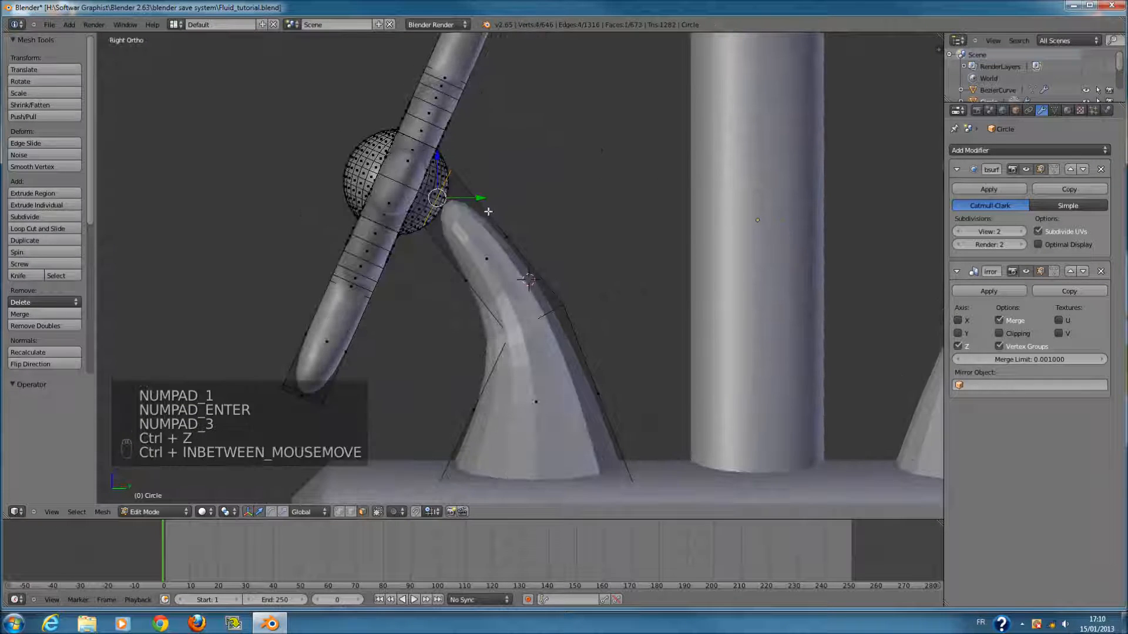
# - Move the support's end face about -0.014 in Y and 0.010 in Z into the hub sphere, and delete that face
pyautogui.press('z')
pyautogui.press('z')
pyautogui.press('g')
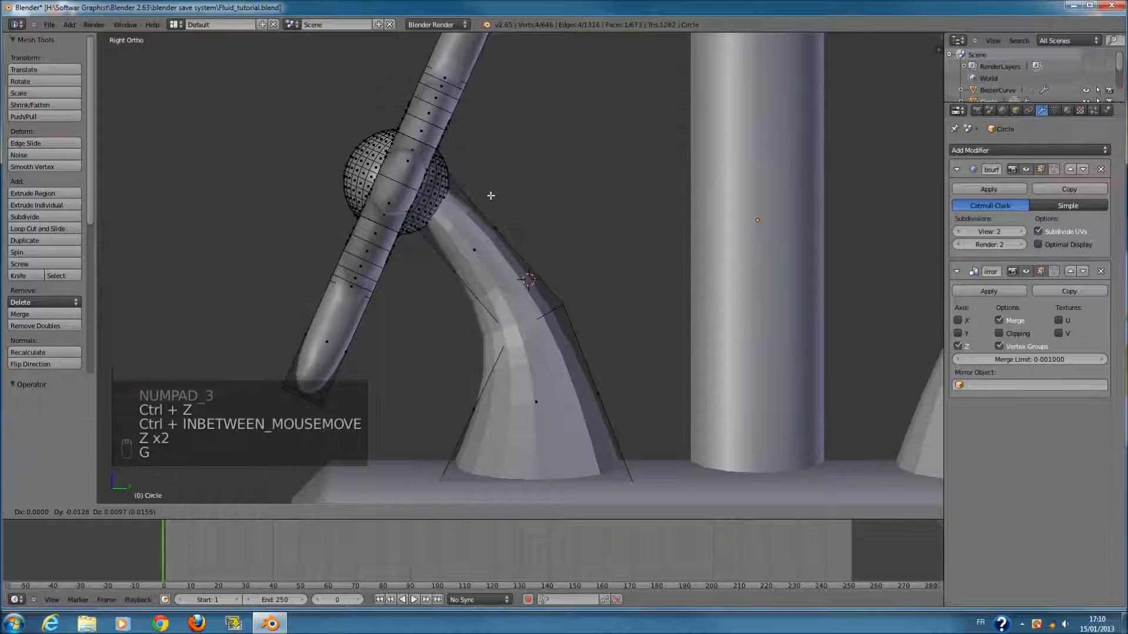
pyautogui.click(489, 195)
pyautogui.press('z')
pyautogui.press('x')
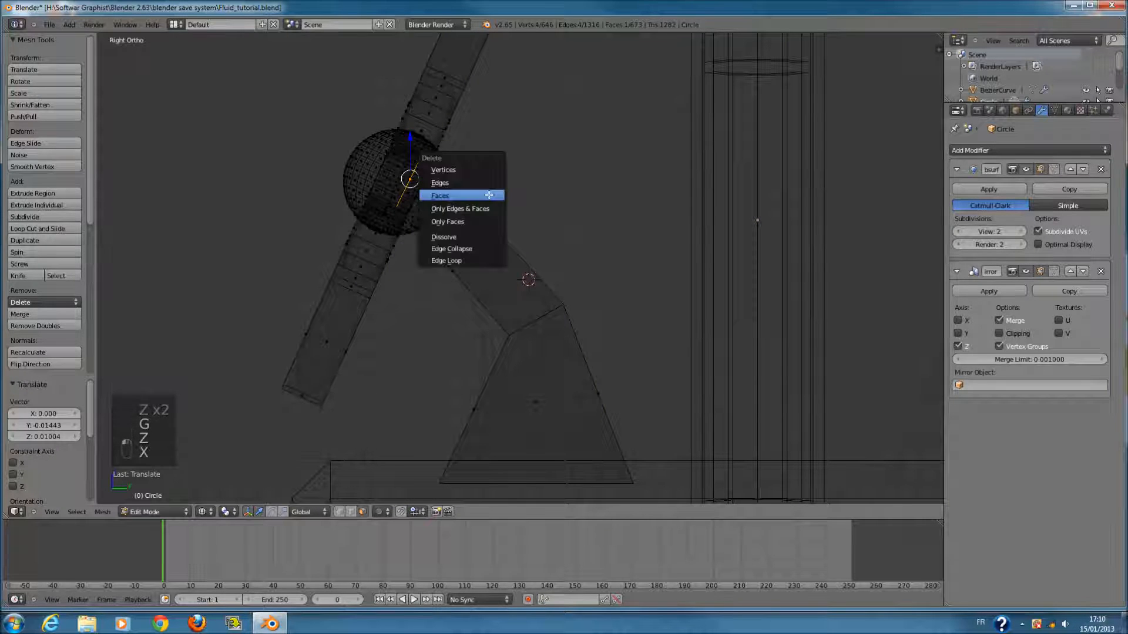
pyautogui.click(489, 194)
# - Add a loop cut across the support's upper segment and move it outward to round the bend
pyautogui.press('a')
pyautogui.press('a')
pyautogui.hotkey('ctrl', 'r')
pyautogui.click(500, 233)
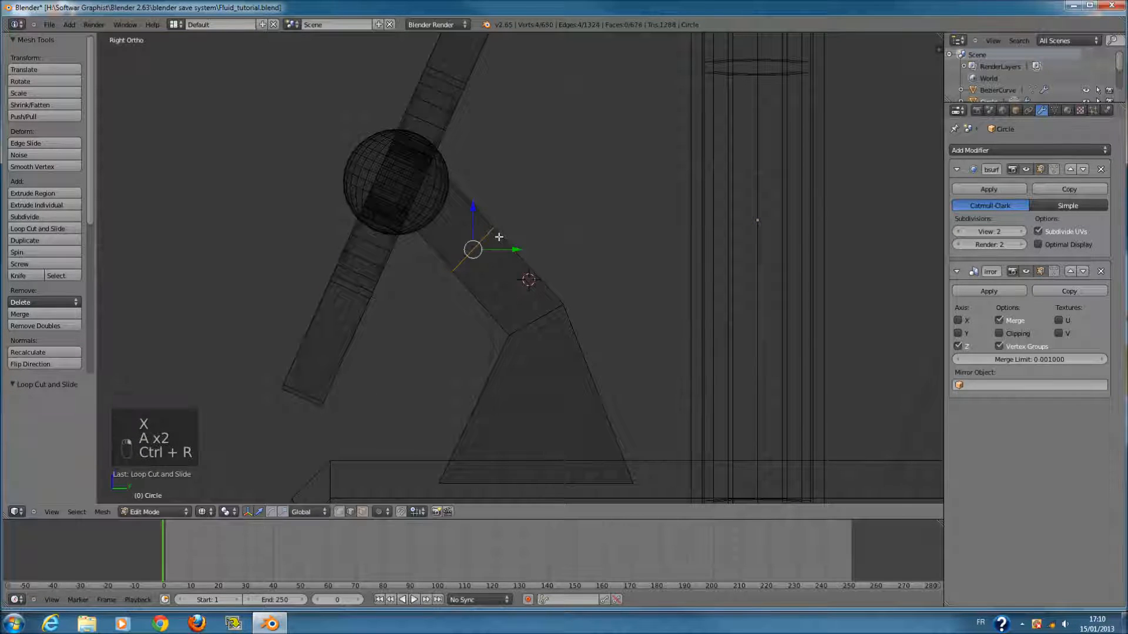
pyautogui.press('g')
pyautogui.click(512, 228)
# - Leave mesh editing and apply smooth shading to the tap handle object
pyautogui.press('Tab')
pyautogui.press('z')
pyautogui.scroll(-5, 529, 235)
pyautogui.moveTo(561, 276)
pyautogui.mouseDown(button='middle')
pyautogui.moveTo(564, 314)
pyautogui.moveTo(327, 282)
pyautogui.moveTo(642, 276)
pyautogui.moveTo(574, 285)
pyautogui.mouseUp(button='middle')
pyautogui.click(21, 184)
pyautogui.moveTo(503, 259); pyautogui.dragTo(449, 269, button='middle')
pyautogui.press('KP_1')
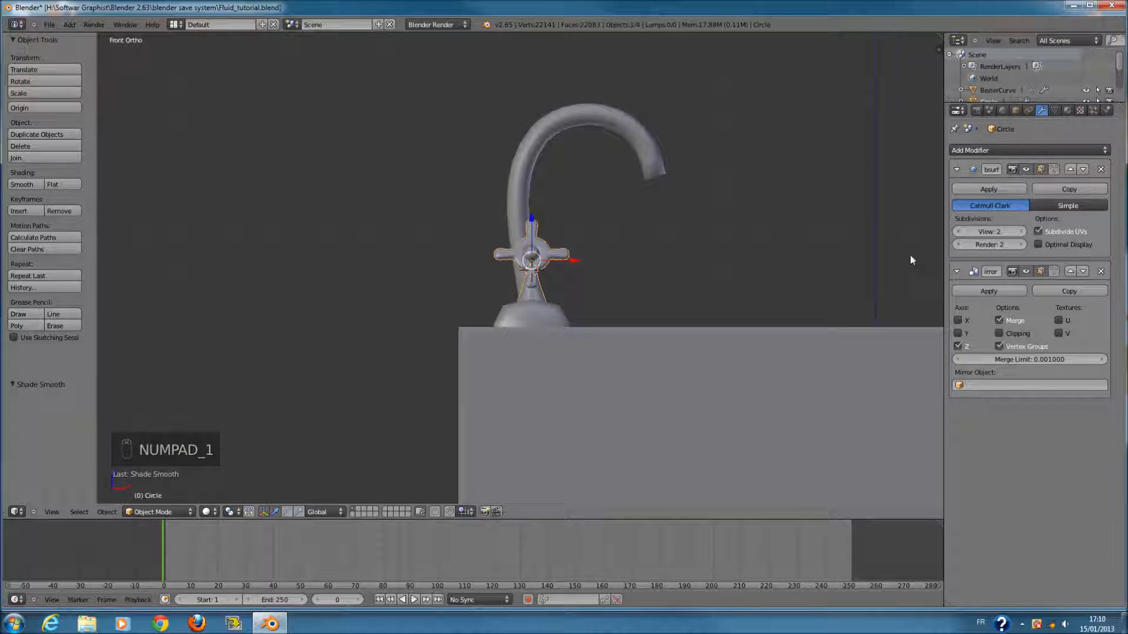
# - Apply the handle's Mirror modifier and inspect the two mirrored handles in wireframe from the side
pyautogui.click(988, 291)
pyautogui.press('KP_3')
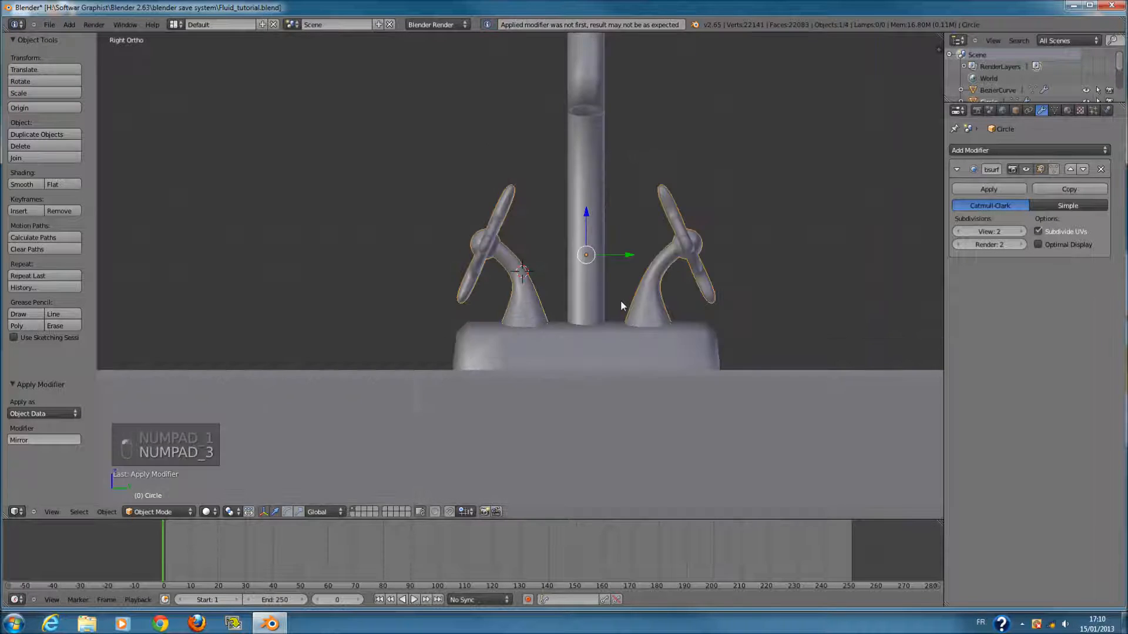
pyautogui.press('z')
pyautogui.press('Tab')
pyautogui.press('z')
pyautogui.press('Tab')
# - Select the container and save over Fluid_tutorial.blend
pyautogui.moveTo(665, 273); pyautogui.dragTo(726, 329, button='middle')
pyautogui.scroll(-4, 726, 329)
pyautogui.rightClick(704, 303)
pyautogui.hotkey('ctrl', 's')
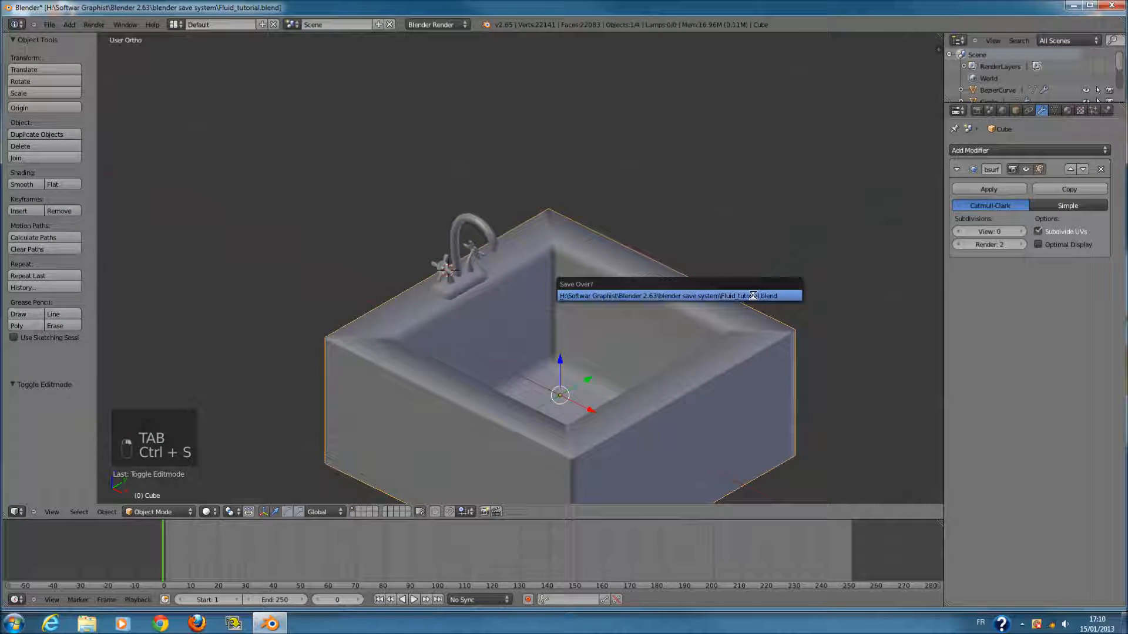
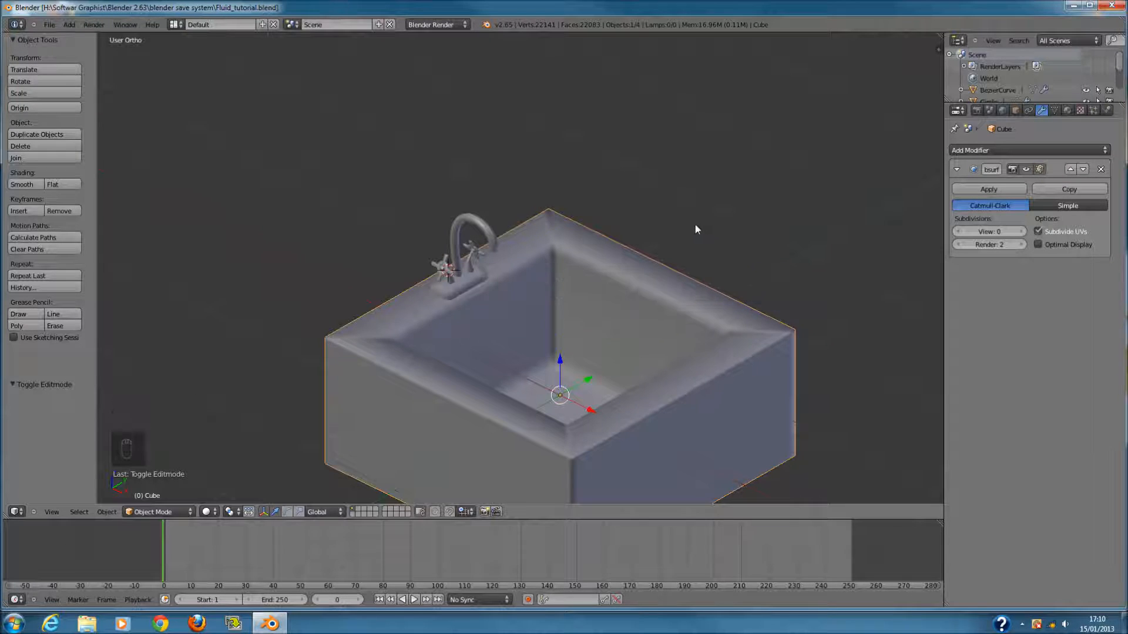
# - Switch the render engine to Cycles Render
pyautogui.scroll(-1, 622, 266)
pyautogui.click(458, 25)
pyautogui.click(435, 69)
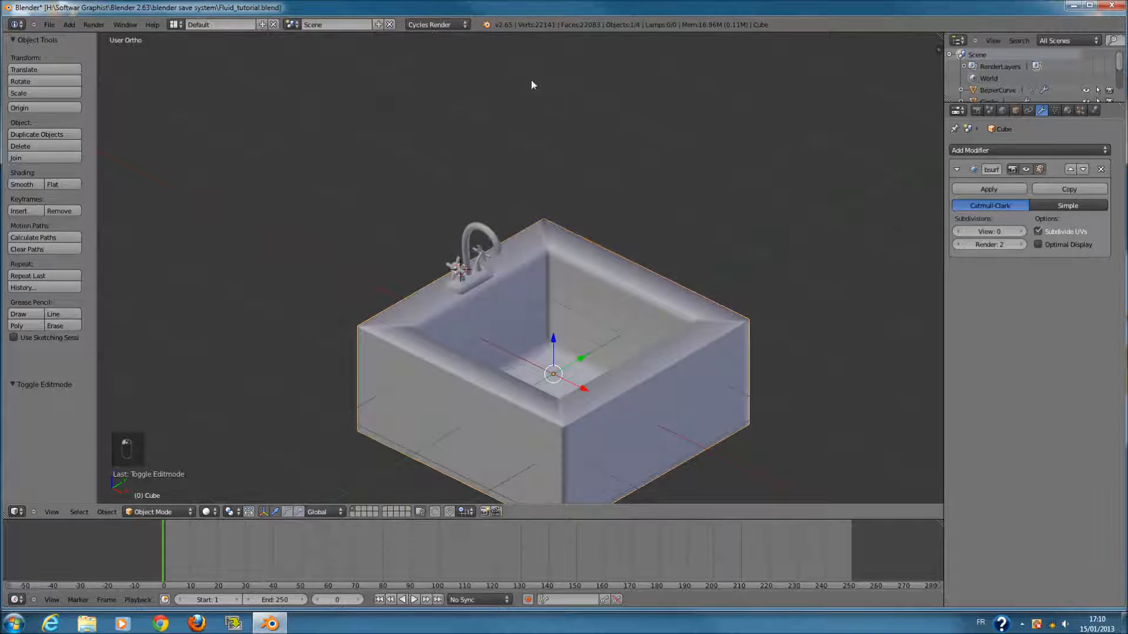
# - Add a camera in the top view and move it about -2.311 along Y, in front of the container
pyautogui.press('KP_7')
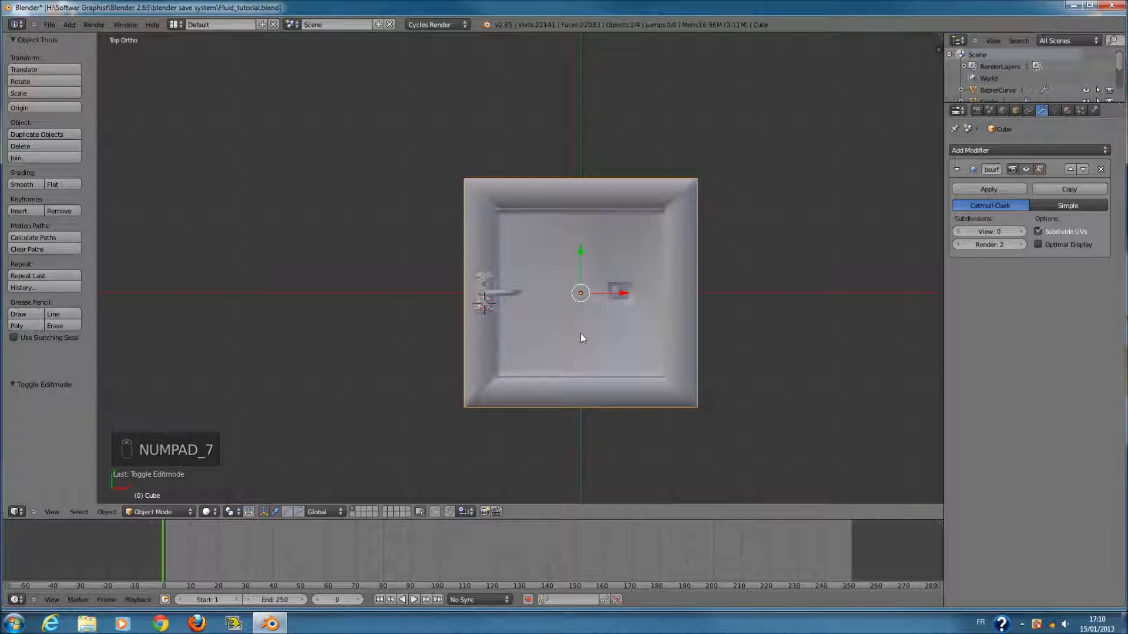
pyautogui.hotkey('shift', 'a')
pyautogui.moveTo(585, 336)
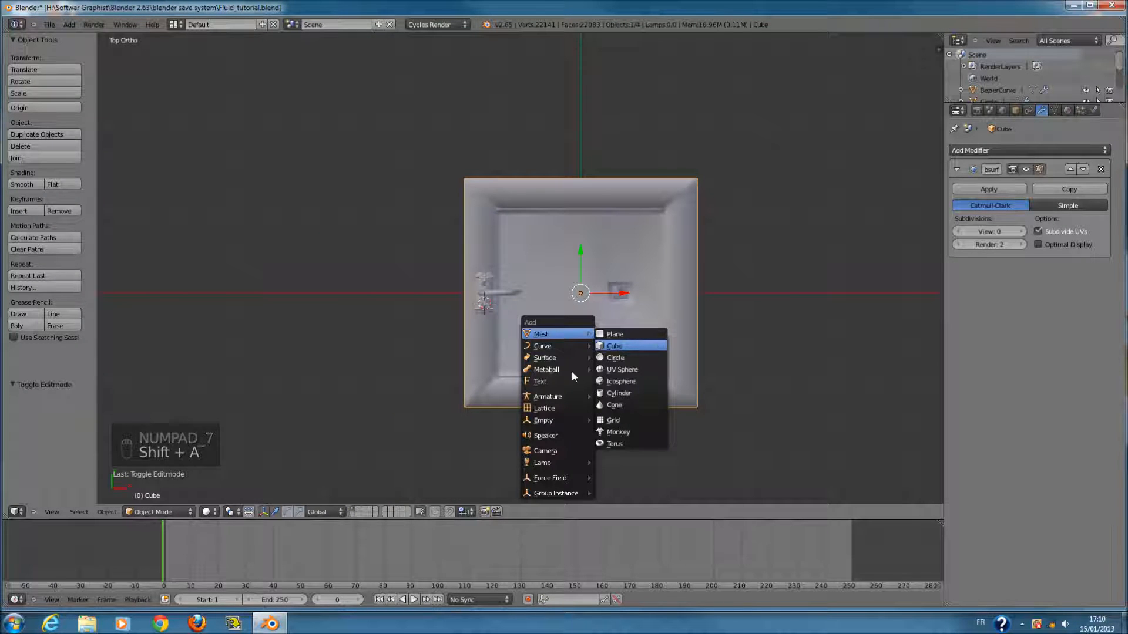
pyautogui.click(565, 450)
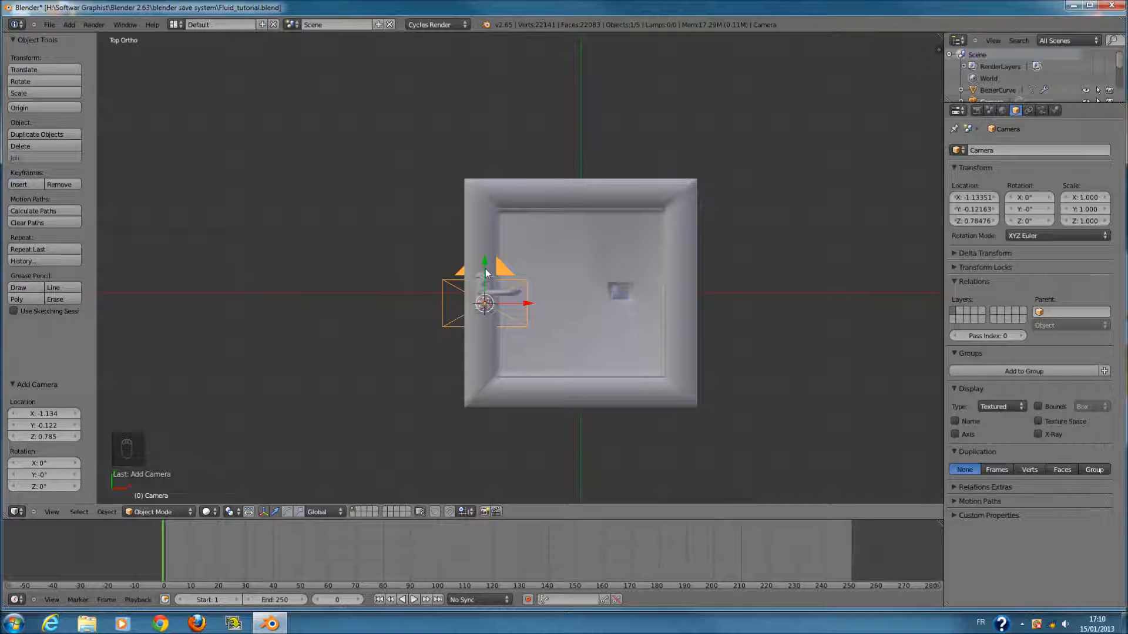
pyautogui.moveTo(484, 272); pyautogui.dragTo(484, 429)
# - Rotate the camera about 75.8° in the side view to face the container, and move it farther back and up
pyautogui.scroll(-4, 567, 393)
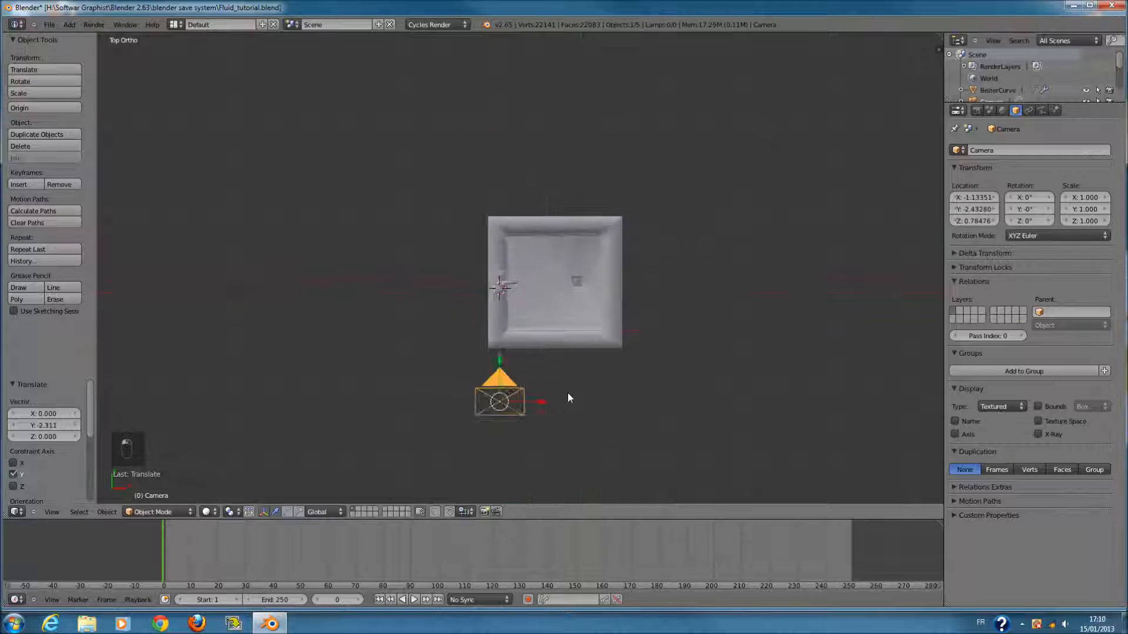
pyautogui.press('KP_3')
pyautogui.press('r')
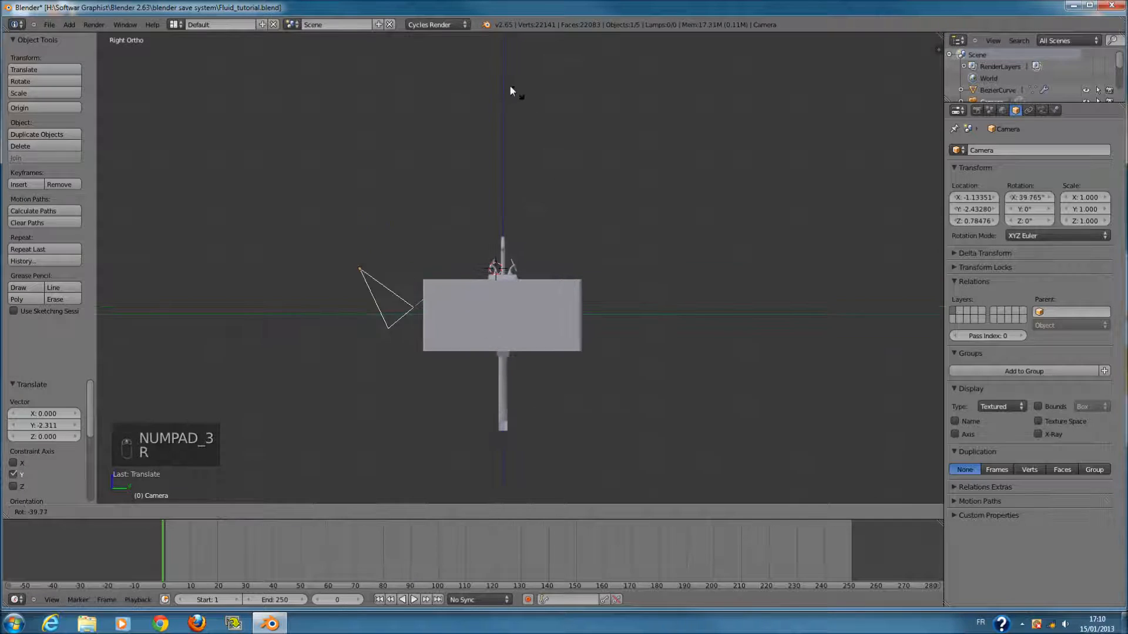
pyautogui.click(381, 58)
pyautogui.press('g')
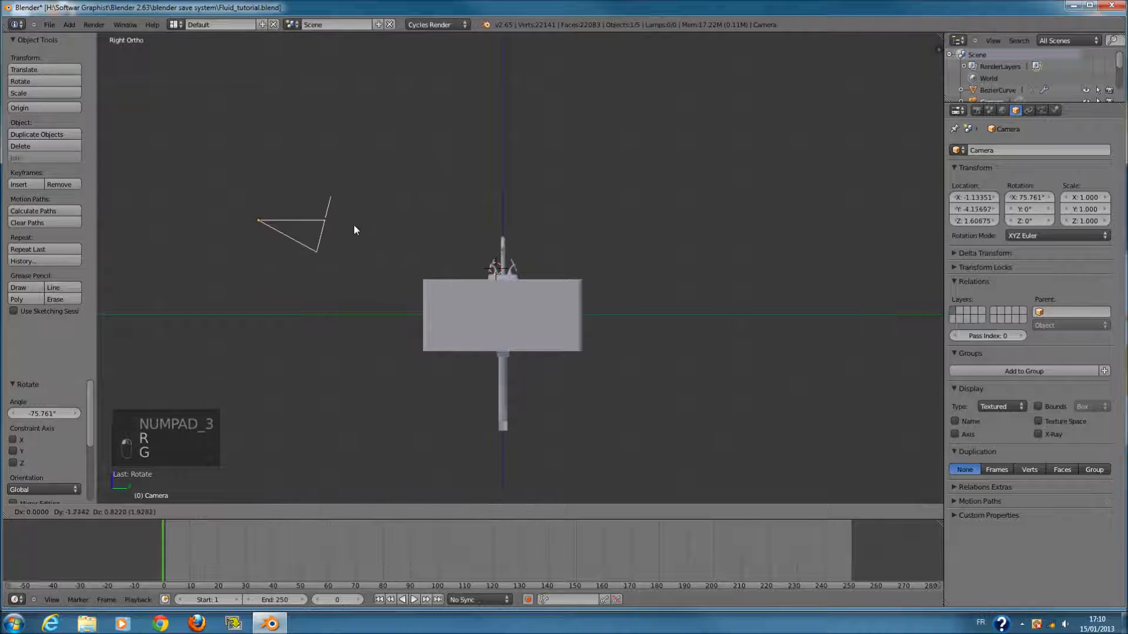
pyautogui.click(343, 226)
# - Look through the camera, move it about 2.443 in X and 0.274 in Z, and rotate it about 18° around Z
pyautogui.press('KP_0')
pyautogui.press('g')
pyautogui.click(811, 265)
pyautogui.press('r')
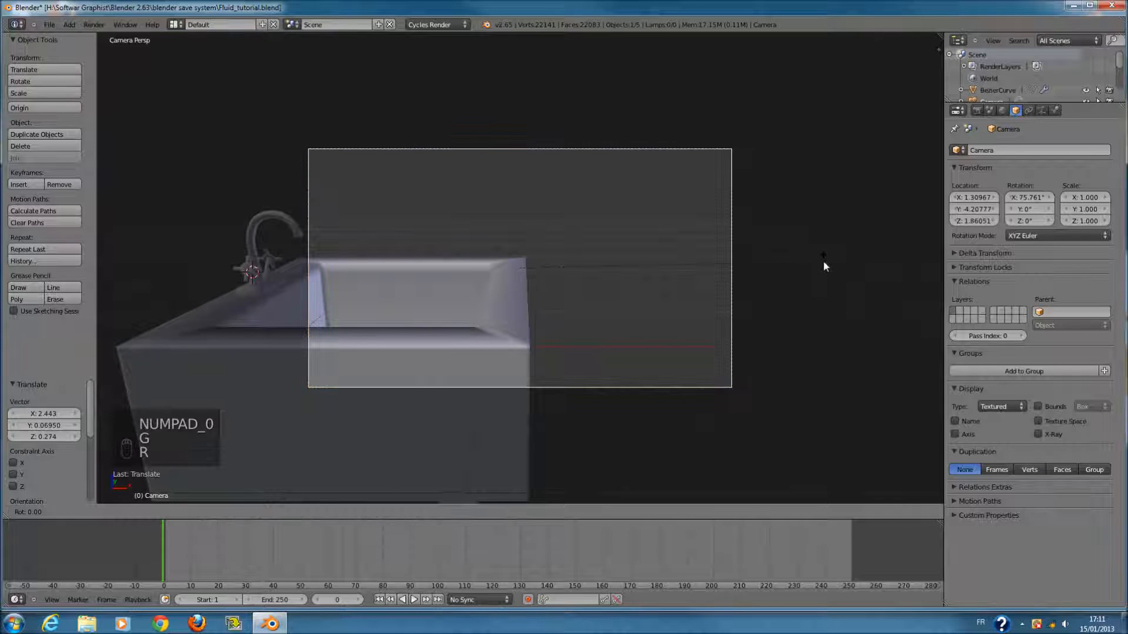
pyautogui.press('r')
pyautogui.click(724, 180)
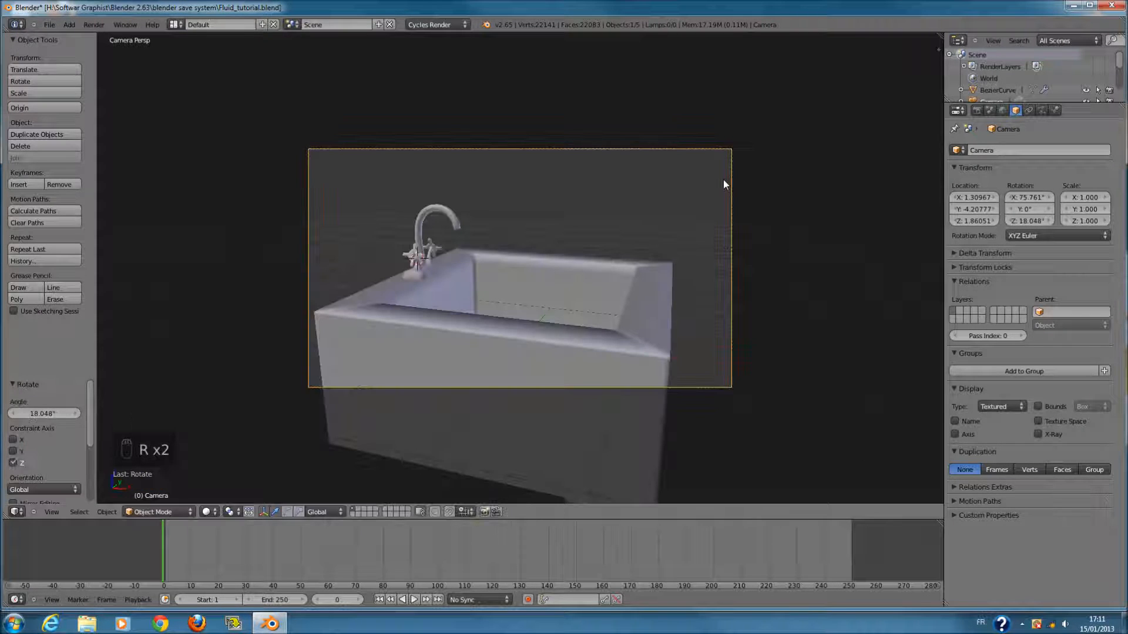
# - Move the camera close to the container, to about X 0.594, Y -2.012, Z 1.275
pyautogui.press('g')
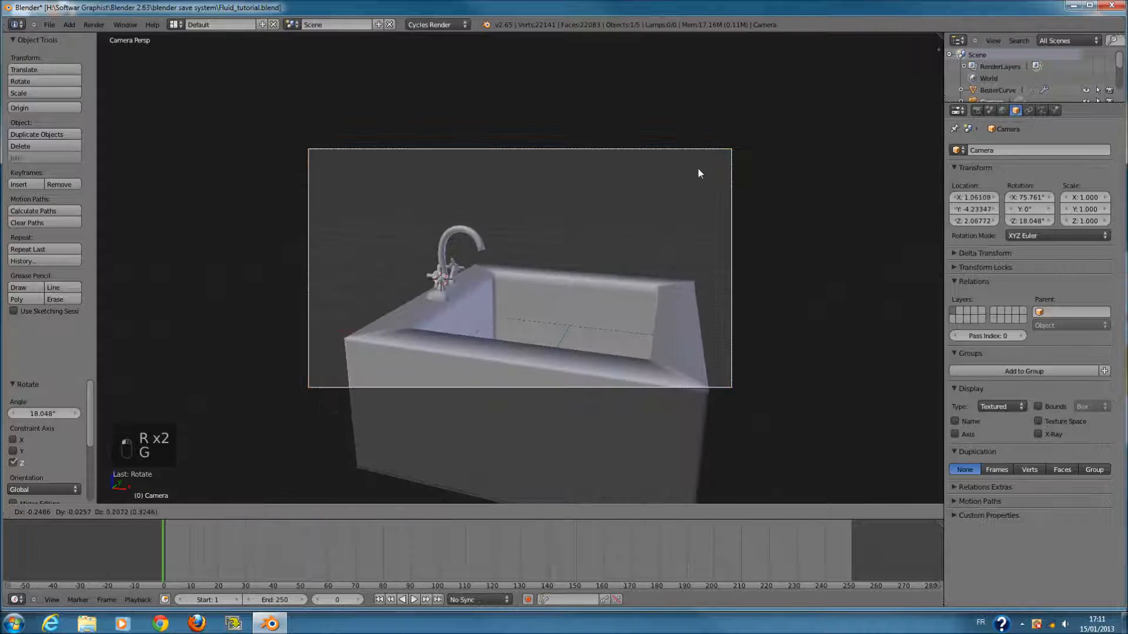
pyautogui.press('g')
pyautogui.click(623, 288)
pyautogui.press('g')
pyautogui.press('g')
pyautogui.click(594, 298)
# - Tilt the camera downward around X and pull it back and up to about X 0.734, Y -2.549, Z 2.260
pyautogui.press('r')
pyautogui.press('x')
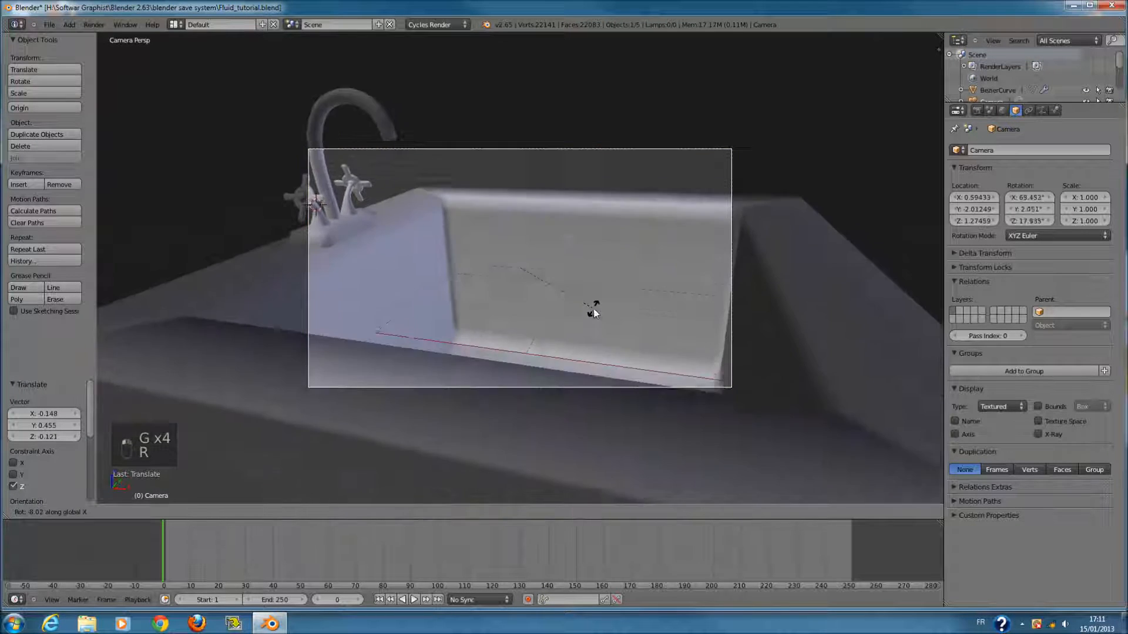
pyautogui.click(594, 324)
pyautogui.press('g')
pyautogui.middleClick(594, 327)
pyautogui.click(596, 359)
pyautogui.press('g')
pyautogui.click(584, 295)
# - Rotate the camera about -4.6° around Y, and tilt it around X to an X rotation of about 58.2°
pyautogui.press('r')
pyautogui.press('y')
pyautogui.click(678, 301)
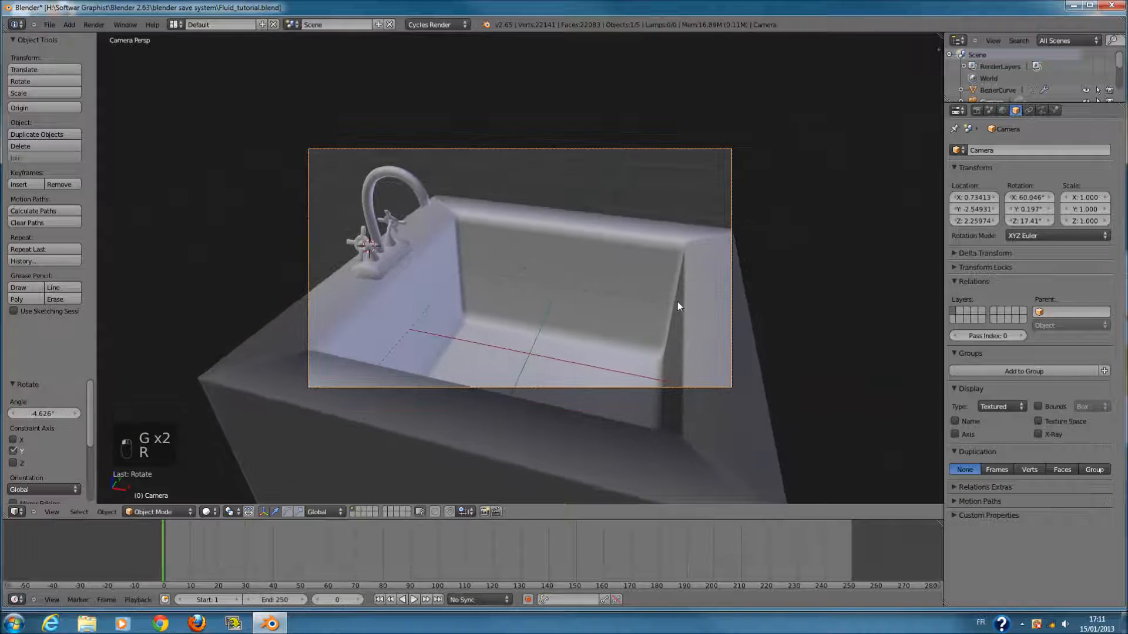
pyautogui.scroll(2, 678, 301)
pyautogui.press('r')
pyautogui.press('x')
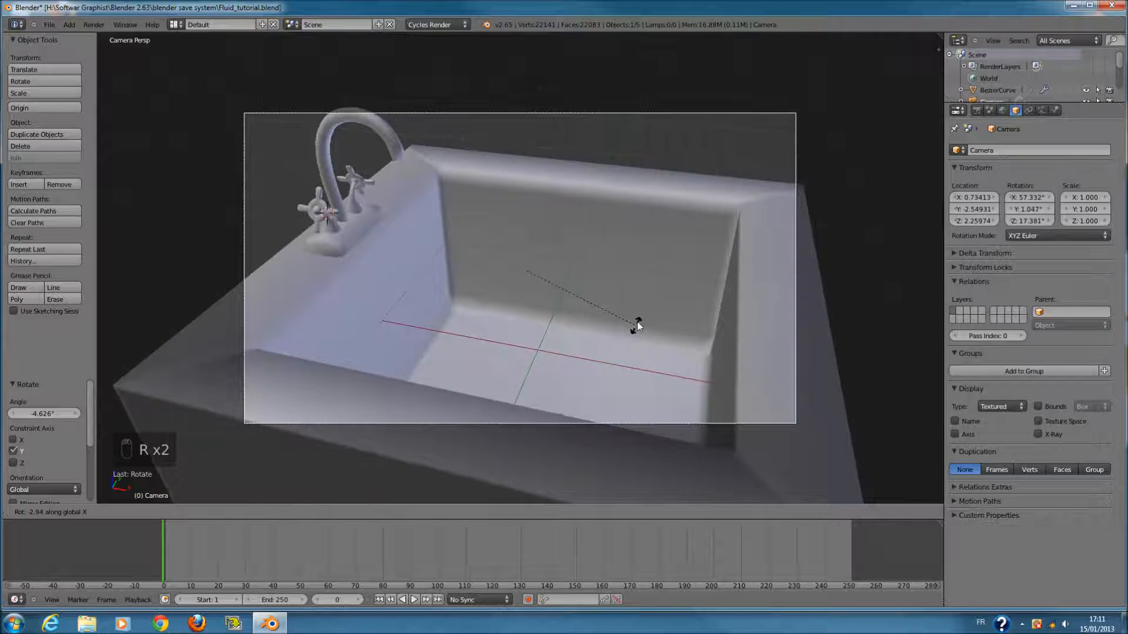
pyautogui.click(637, 328)
# - Pull the camera back about -0.803 in Y and 0.523 in Z, and nudge it up about 0.140 to frame the container
pyautogui.press('g')
pyautogui.middleClick(638, 330)
pyautogui.click(644, 374)
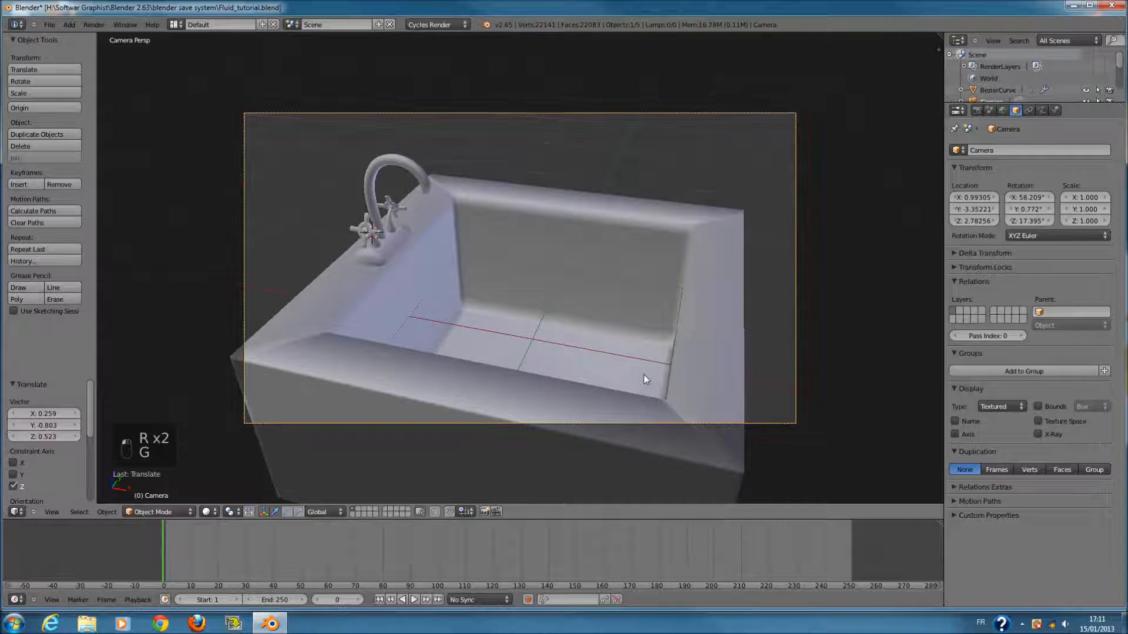
pyautogui.press('g')
pyautogui.click(642, 358)
# - Set the container's viewport subdivision level to 2 and save the file
pyautogui.rightClick(727, 308)
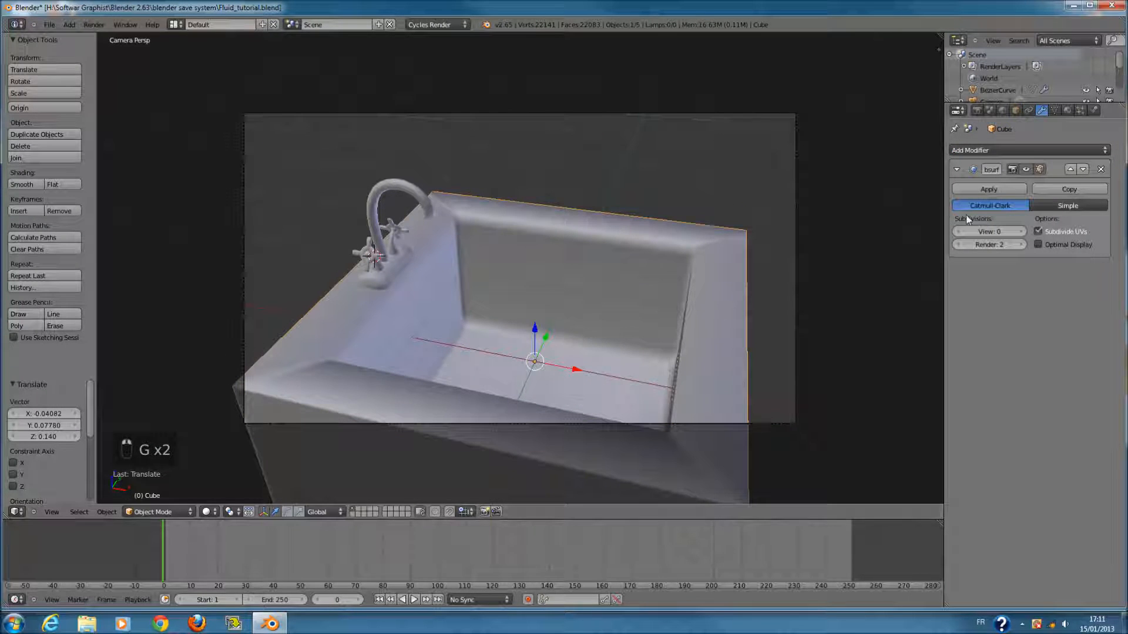
pyautogui.click(1021, 232)
pyautogui.click(1022, 232)
pyautogui.scroll(1, 809, 335)
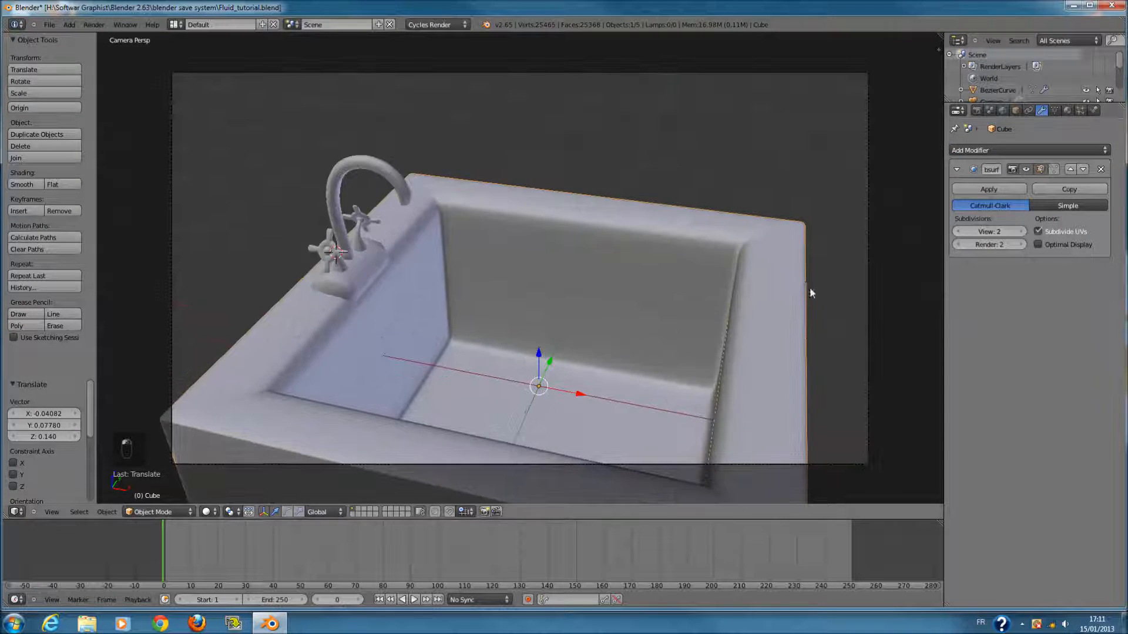
pyautogui.scroll(-1, 713, 270)
pyautogui.hotkey('ctrl', 's')
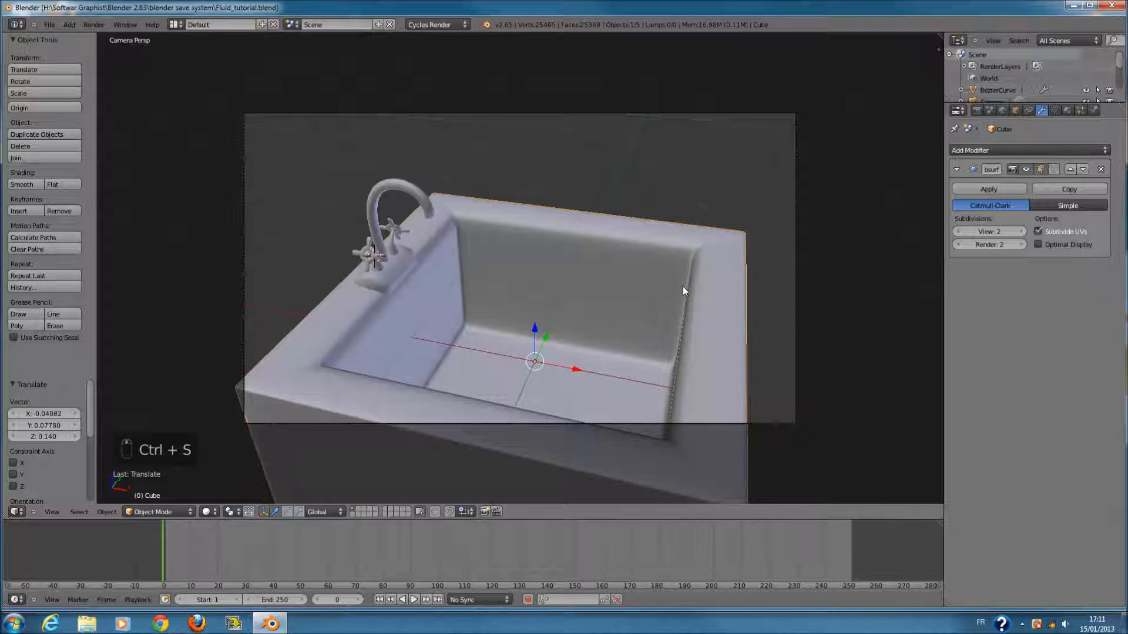
# - Create a new material for the container and open a wide Node Editor beside the camera view
pyautogui.click(1066, 112)
pyautogui.click(1018, 188)
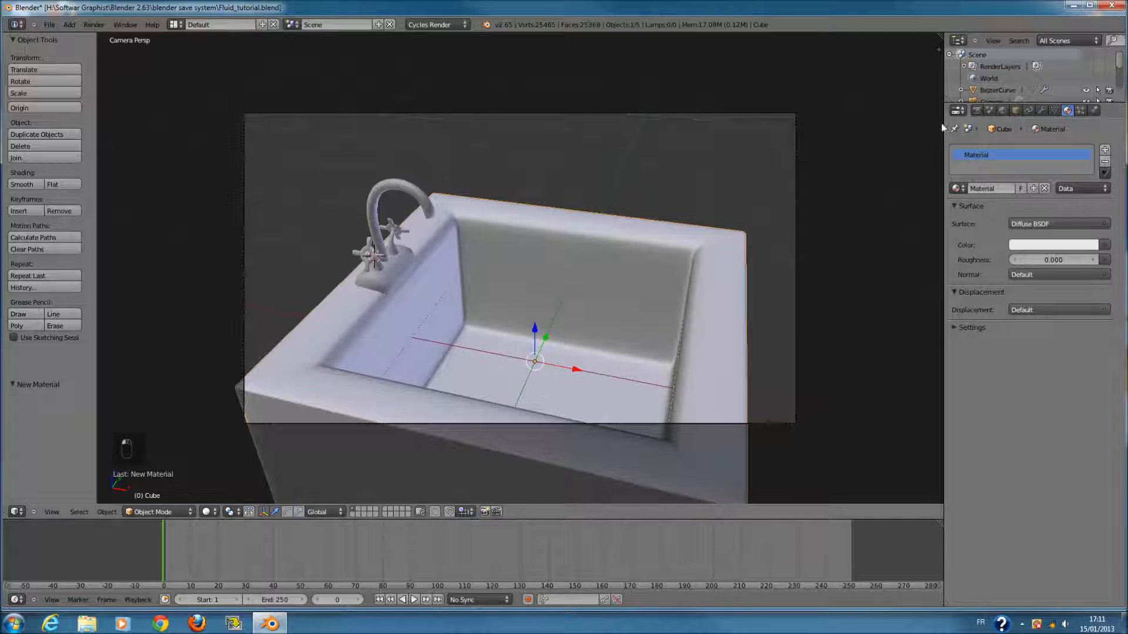
pyautogui.moveTo(924, 37); pyautogui.dragTo(797, 41)
pyautogui.click(812, 512)
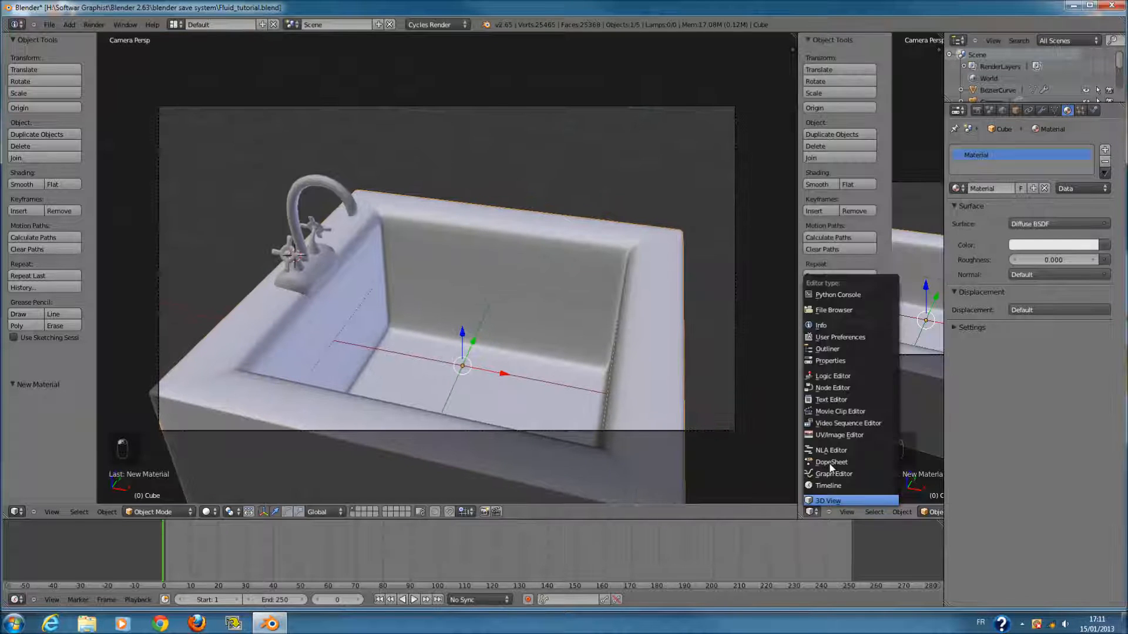
pyautogui.click(841, 389)
pyautogui.moveTo(796, 387); pyautogui.dragTo(571, 386)
pyautogui.scroll(6, 752, 297)
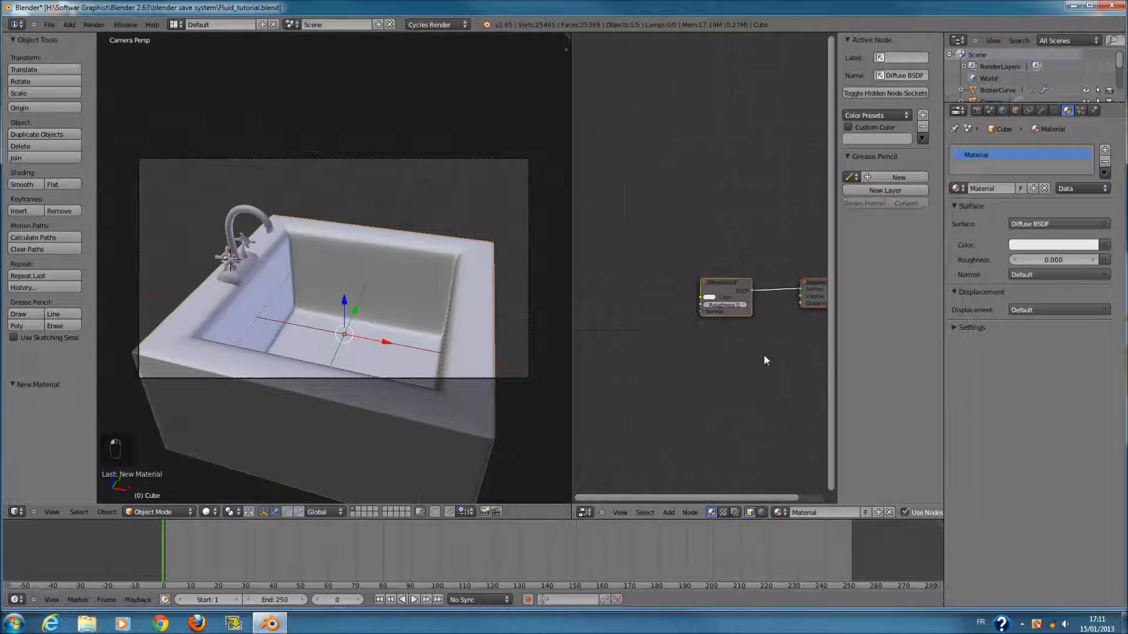
# - Move the Diffuse BSDF node away from the output node and darken its colour to about 0.160 grey
pyautogui.moveTo(731, 277); pyautogui.dragTo(644, 280)
pyautogui.hotkey('shift', 'a')
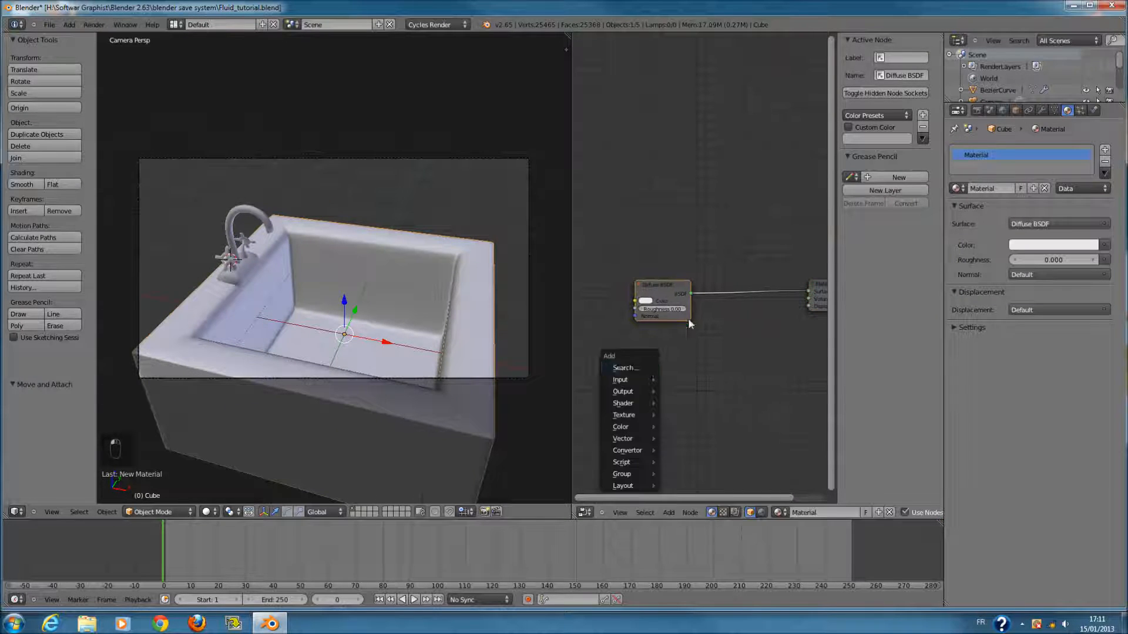
pyautogui.scroll(4, 689, 320)
pyautogui.click(635, 314)
pyautogui.moveTo(700, 202); pyautogui.dragTo(707, 210)
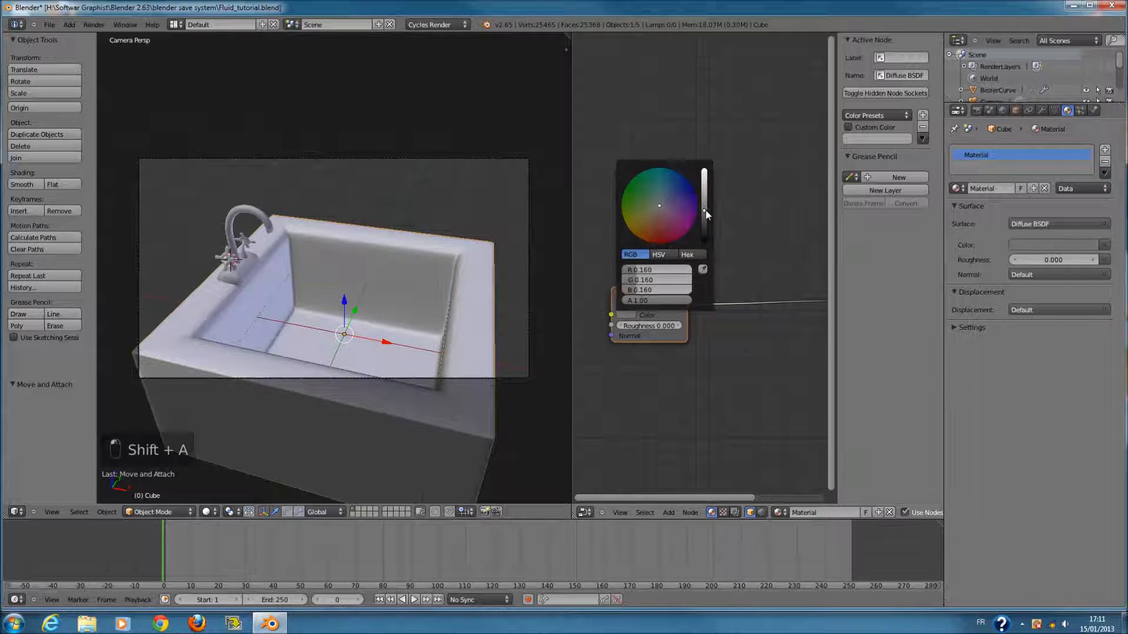
# - Add a Mix Shader node and insert it into the link between the Diffuse BSDF and the material output
pyautogui.hotkey('shift', 'a')
pyautogui.moveTo(659, 460)
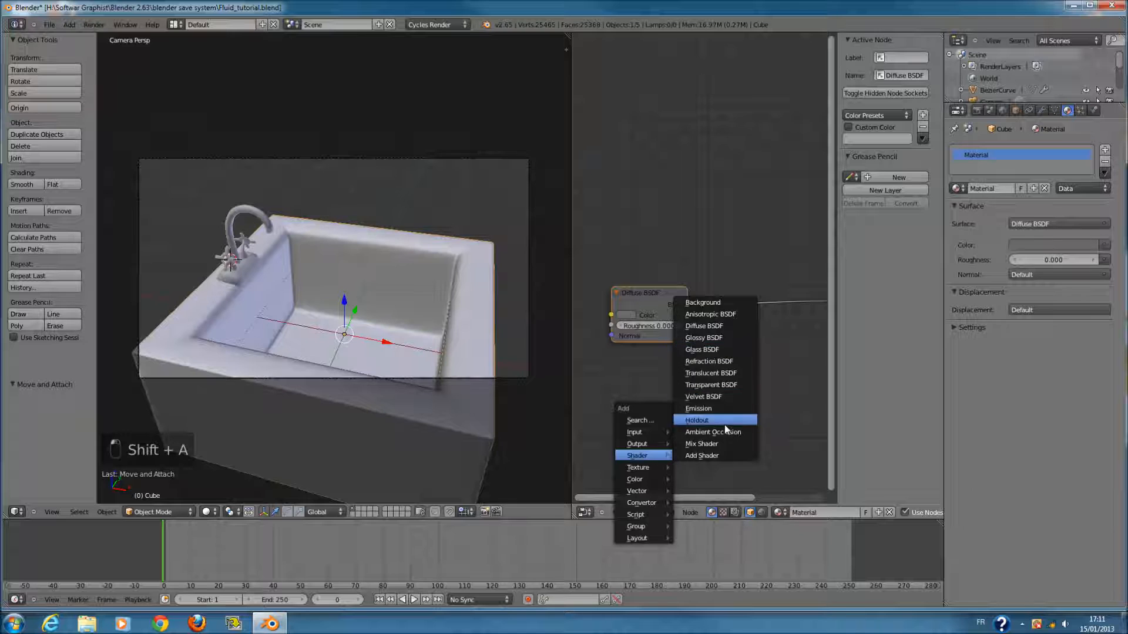
pyautogui.click(728, 442)
pyautogui.moveTo(757, 425); pyautogui.dragTo(782, 298)
# - Add a Glossy BSDF node below the Diffuse BSDF and link it to the Mix Shader's second shader input
pyautogui.hotkey('shift', 'a')
pyautogui.moveTo(665, 399)
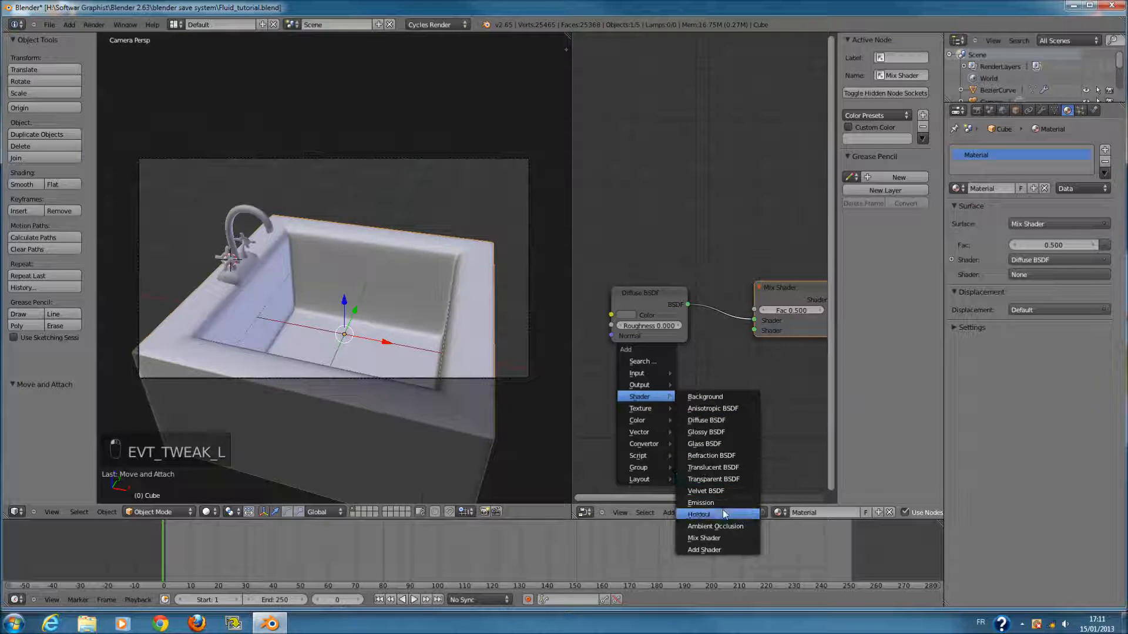
pyautogui.click(708, 432)
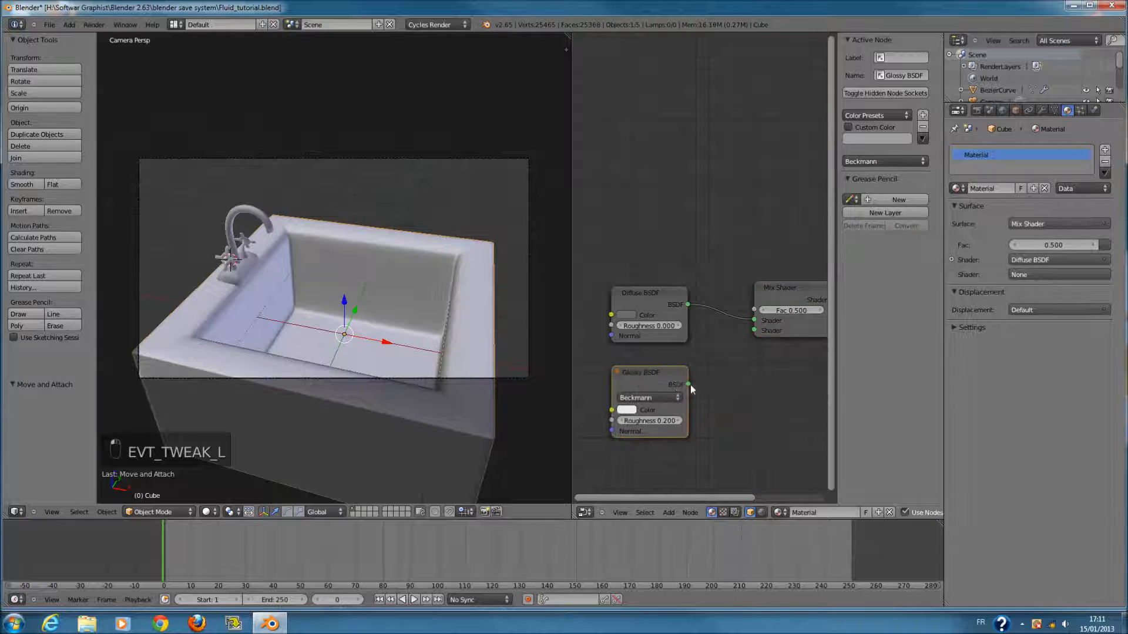
pyautogui.moveTo(764, 330); pyautogui.dragTo(763, 330)
# - Preview the container's material with rendered viewport shading, and return to solid shading
pyautogui.click(218, 513)
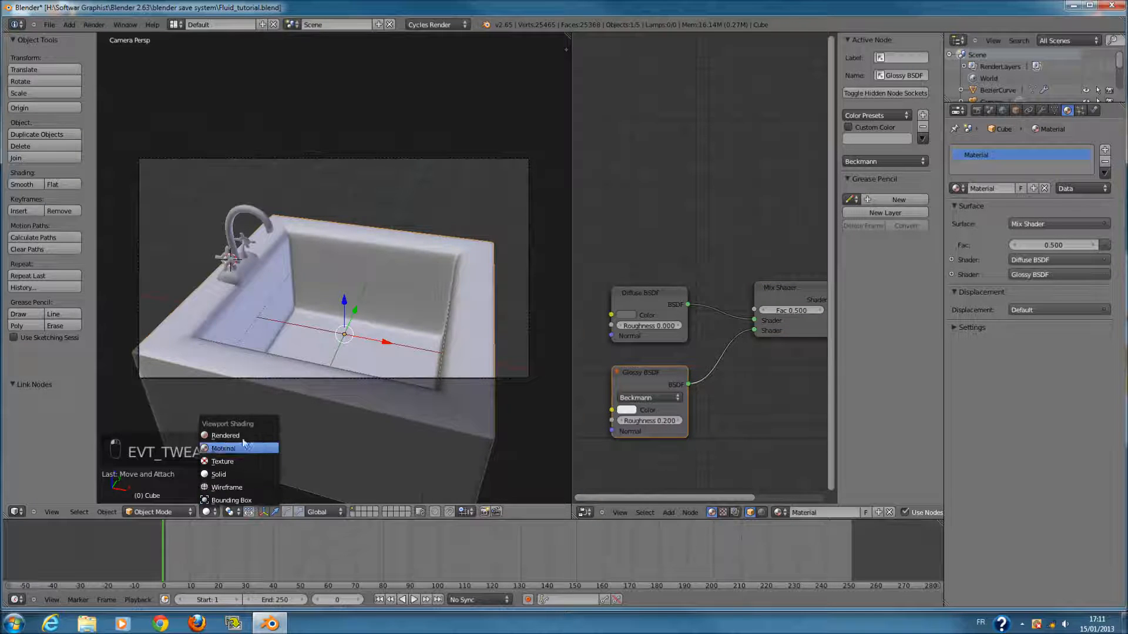
pyautogui.click(253, 442)
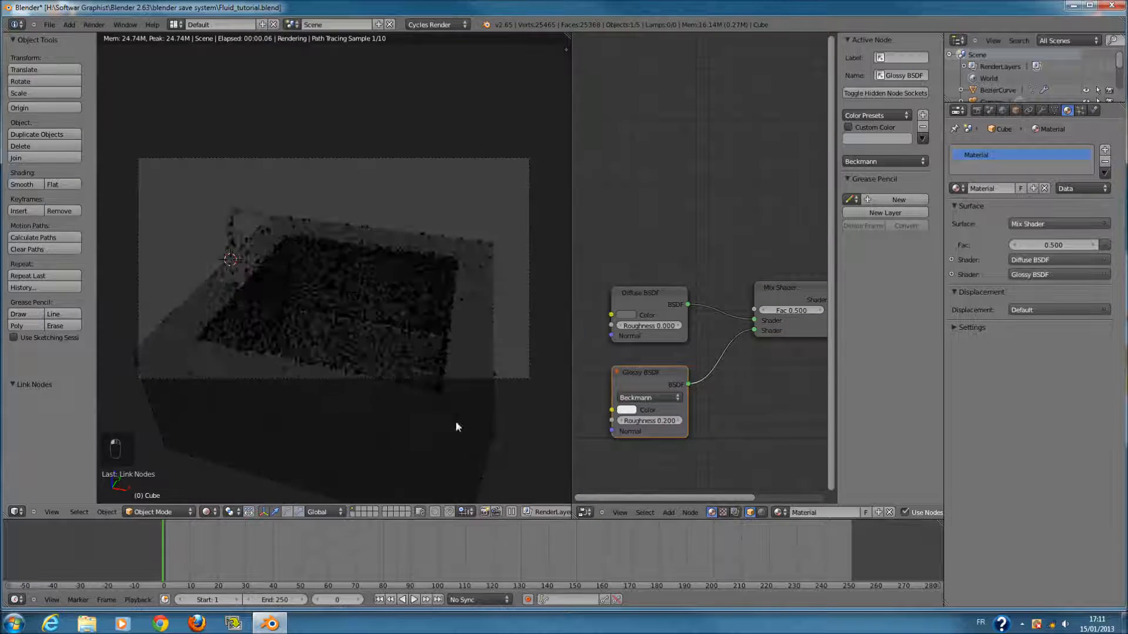
pyautogui.click(209, 514)
pyautogui.click(218, 478)
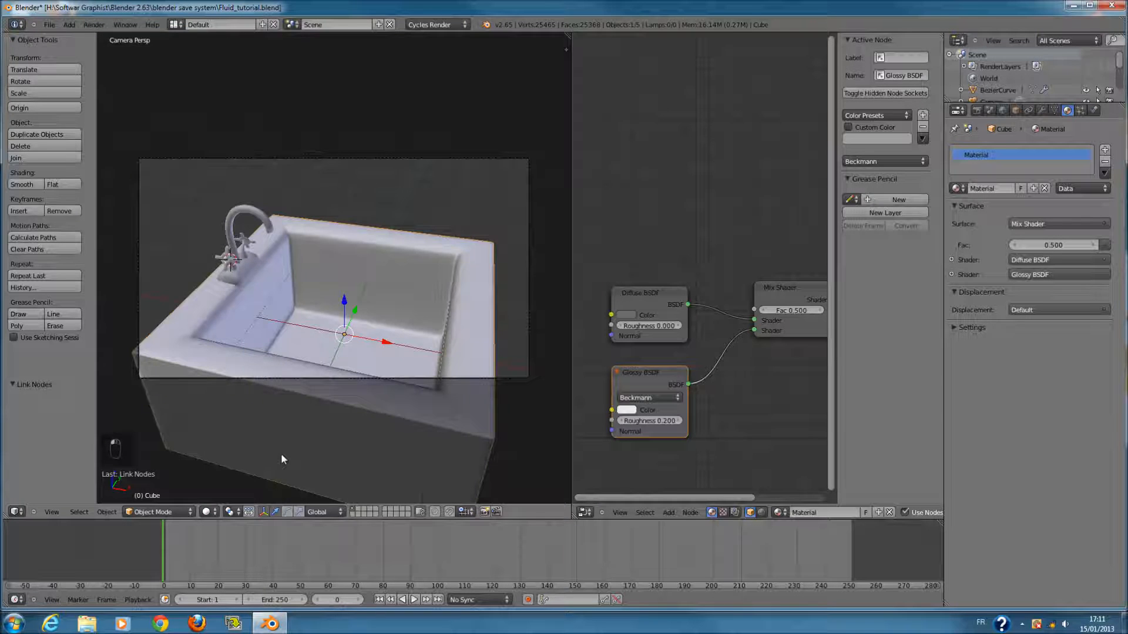
# - Centre the 3D cursor at the world origin and add a Sun lamp there
pyautogui.press('KP_7')
pyautogui.press('z')
pyautogui.press('a')
pyautogui.hotkey('shift', 'c')
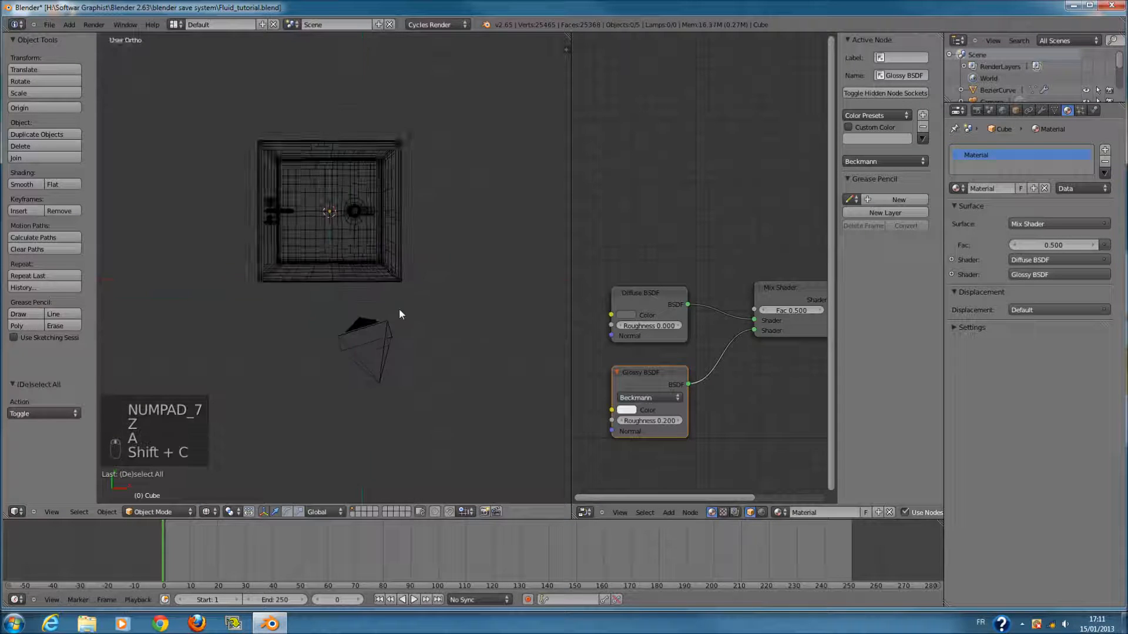
pyautogui.hotkey('shift', 'a')
pyautogui.moveTo(338, 269)
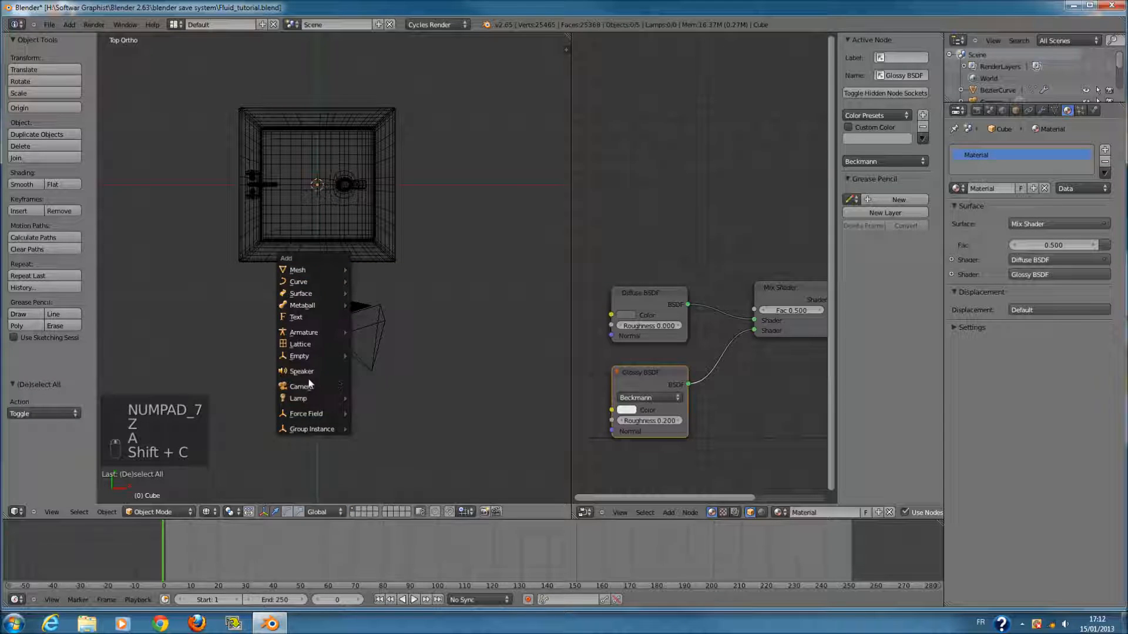
pyautogui.moveTo(321, 399)
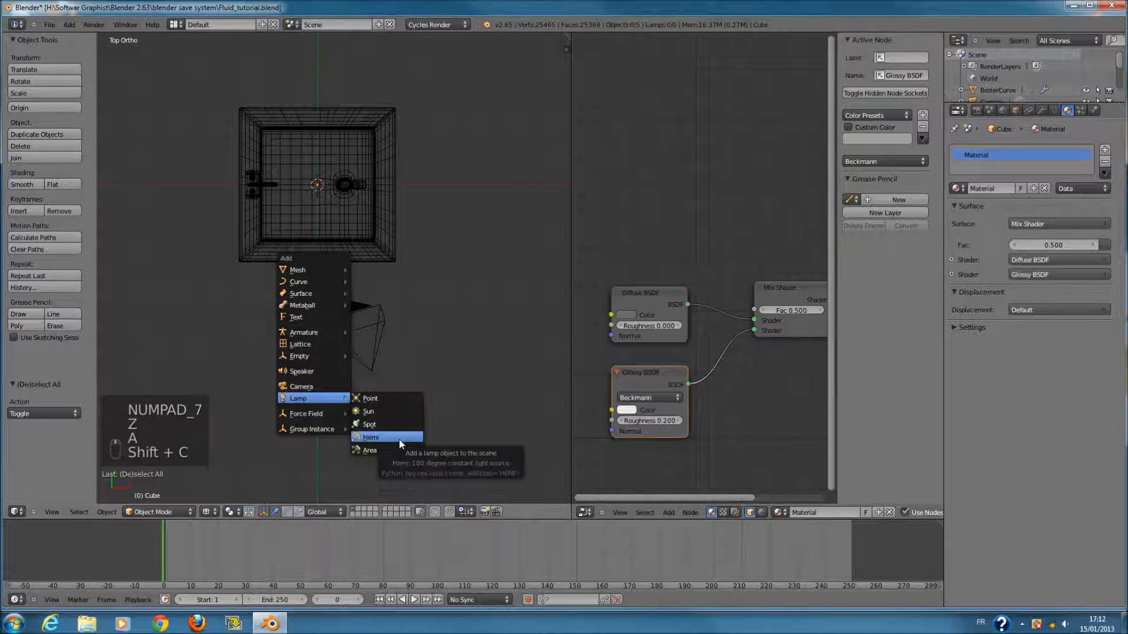
pyautogui.click(379, 411)
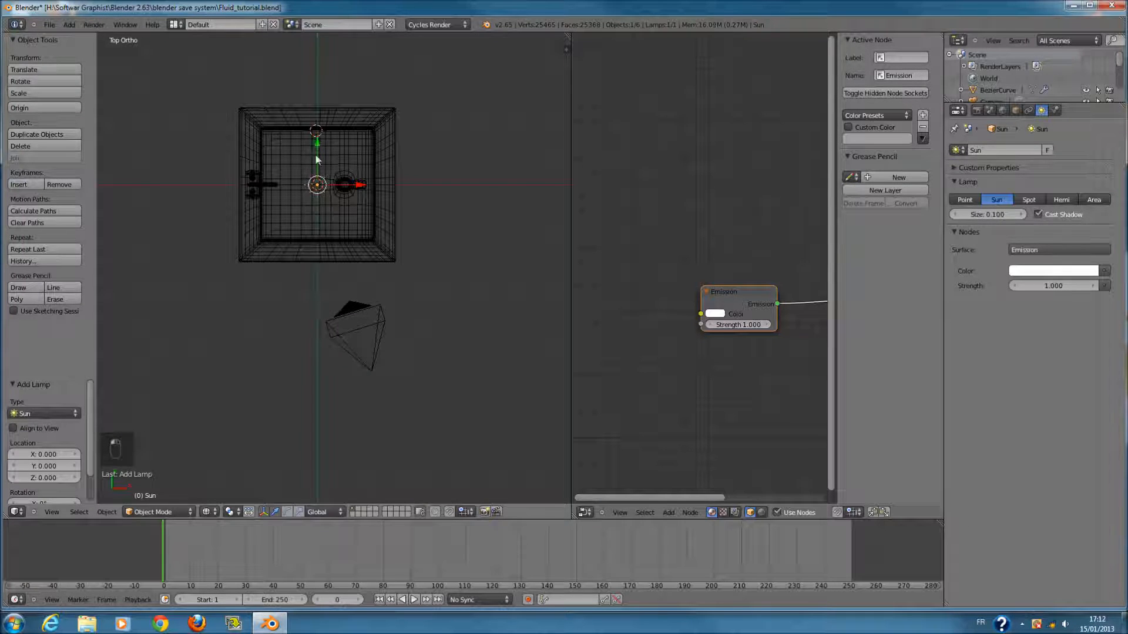
# - Place the Sun lamp in front of and above the container, moved -3.210 along Y and 3.396 along Z, and tilt it towards the basin
pyautogui.moveTo(316, 156); pyautogui.dragTo(313, 332)
pyautogui.press('KP_3')
pyautogui.press('r')
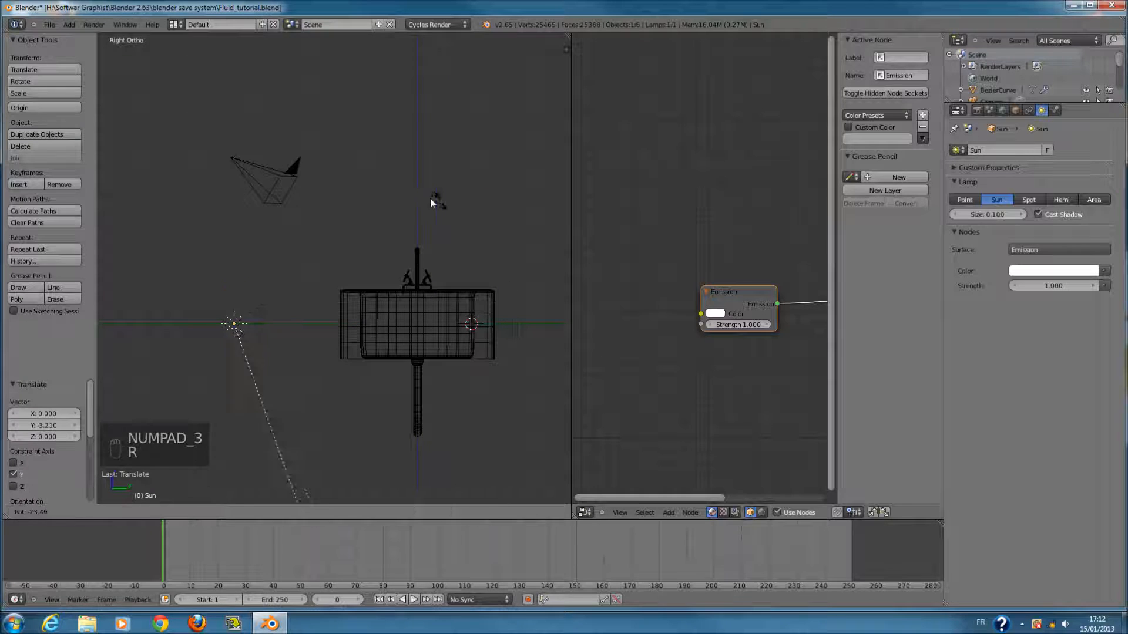
pyautogui.click(357, 178)
pyautogui.moveTo(234, 277); pyautogui.dragTo(233, 83)
# - Rotate the Sun lamp diagonally towards the container in top view and shift it 1.744 along X and -0.206 along Y
pyautogui.press('KP_7')
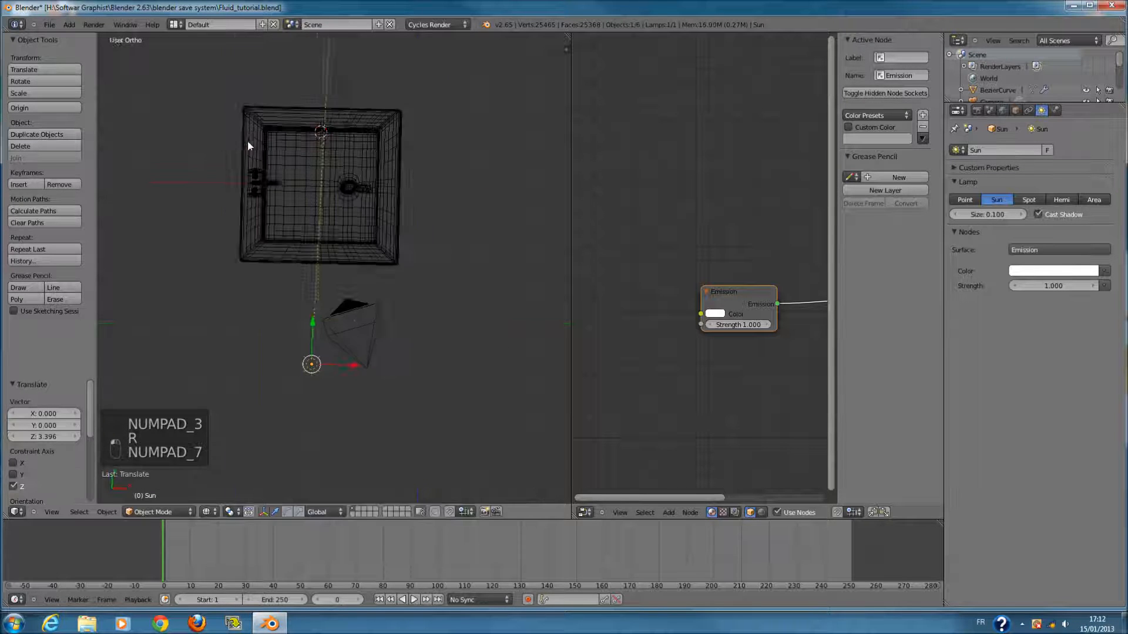
pyautogui.press('r')
pyautogui.click(413, 233)
pyautogui.press('g')
pyautogui.click(513, 245)
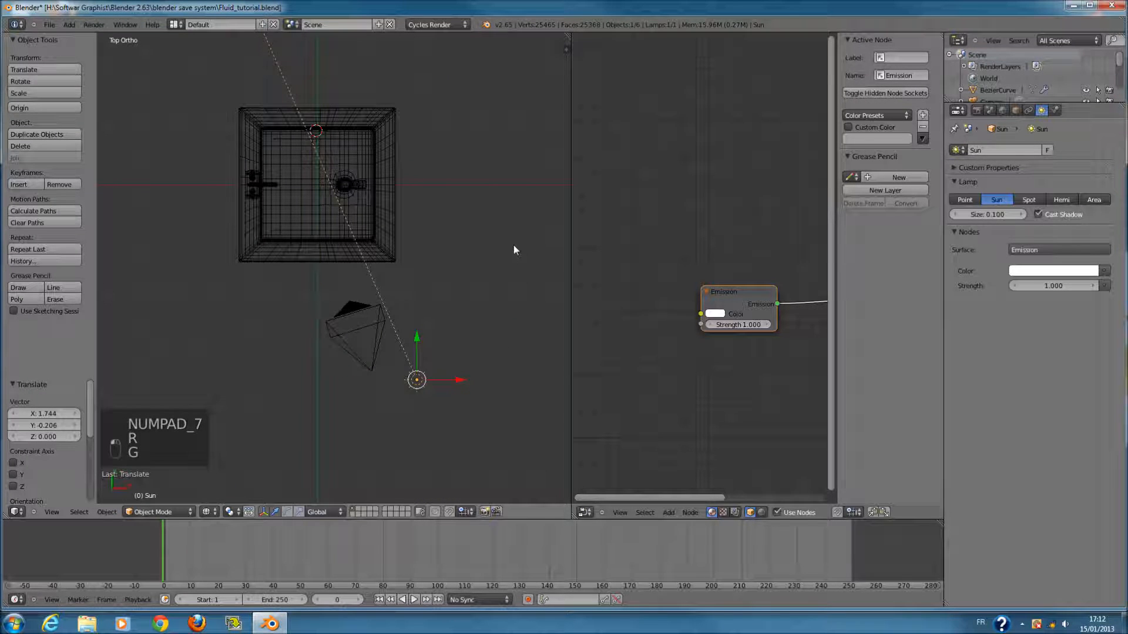
# - Preview the sunlit scene from the camera view with rendered viewport shading
pyautogui.press('KP_0')
pyautogui.press('z')
pyautogui.click(207, 512)
pyautogui.click(259, 436)
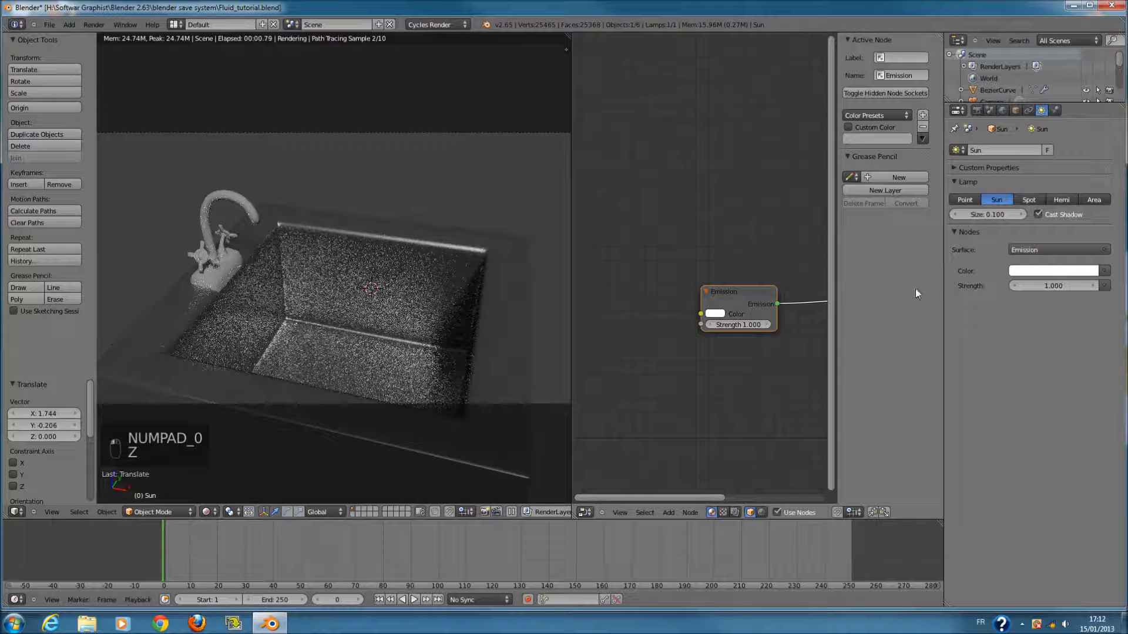
# - Try Sun lamp emission strengths of 60, 20 and 10
pyautogui.click(1042, 287)
pyautogui.write('60')
pyautogui.click(1052, 287)
pyautogui.write('20')
pyautogui.press('Return')
pyautogui.click(1053, 284)
pyautogui.write('10')
pyautogui.press('Return')
# - Set the Sun lamp's emission strength to 2 and return the viewport to solid shading
pyautogui.click(1052, 284)
pyautogui.write('2')
pyautogui.press('Return')
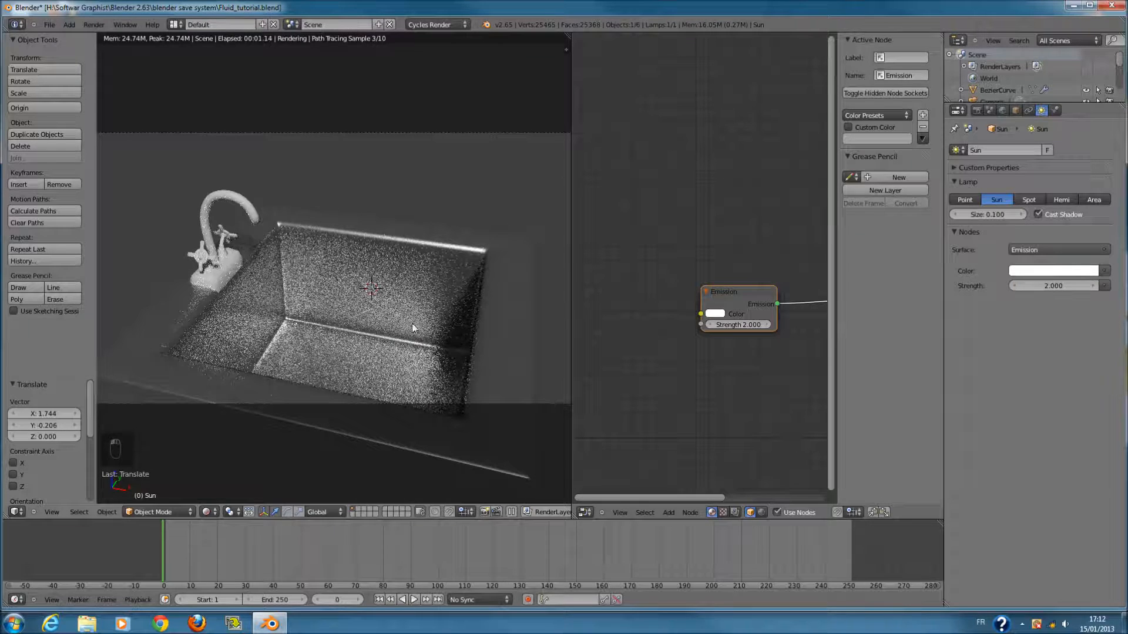
pyautogui.click(210, 513)
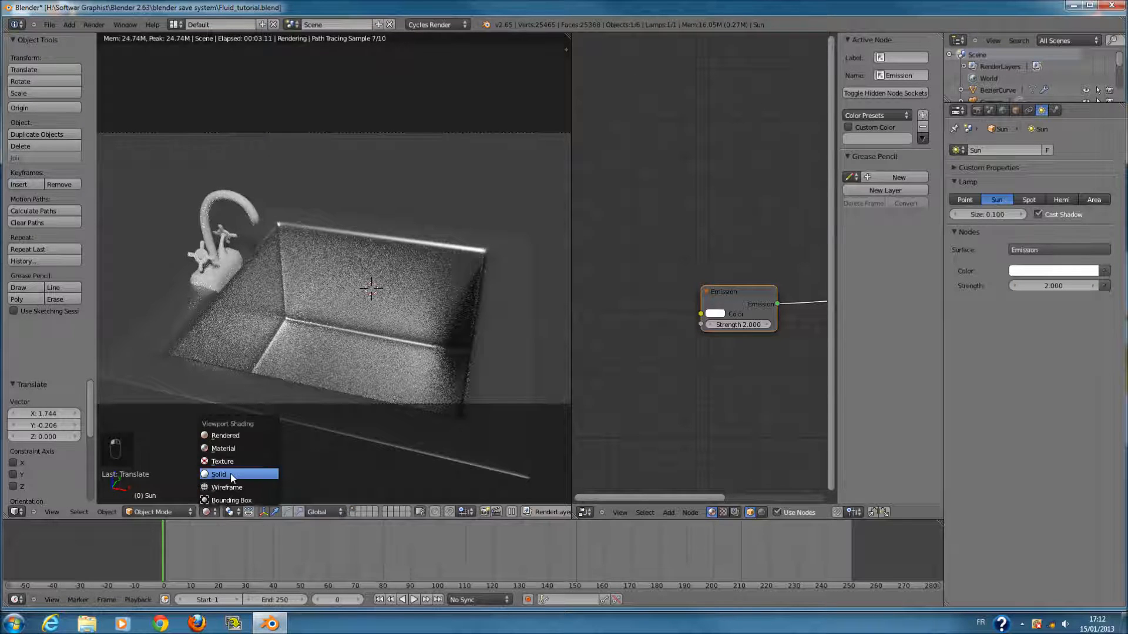
pyautogui.click(230, 474)
# - Select the container and lower its Glossy BSDF roughness to 0.100
pyautogui.rightClick(527, 255)
pyautogui.scroll(2, 660, 412)
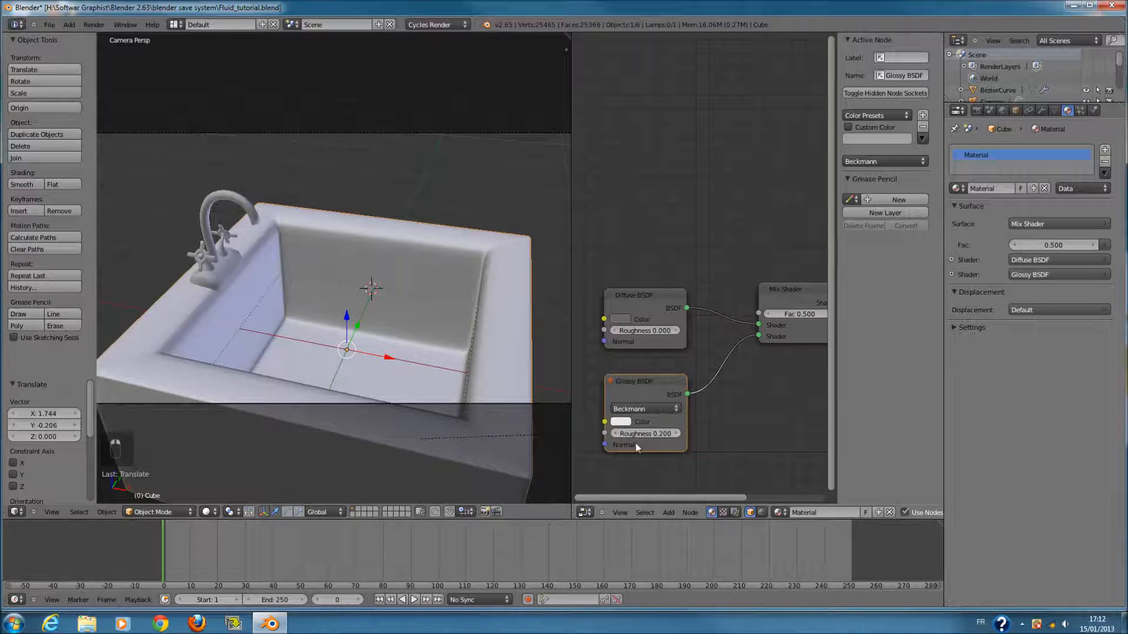
pyautogui.click(617, 435)
pyautogui.click(617, 434)
pyautogui.scroll(-1, 679, 438)
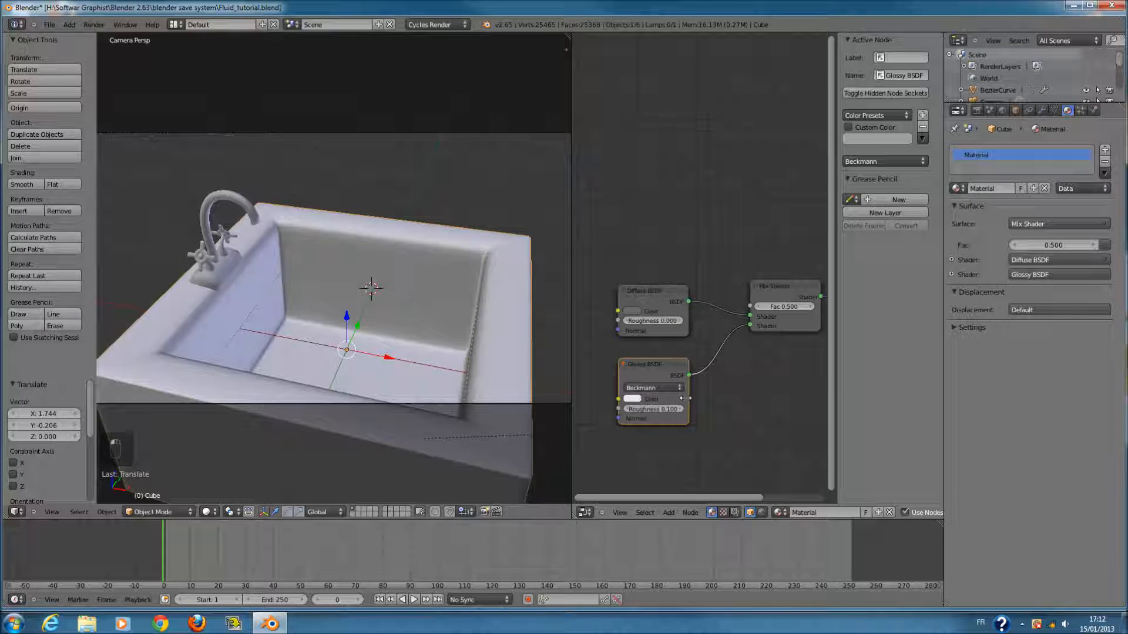
pyautogui.scroll(1, 308, 219)
# - Assign the container's existing material to the tap's curved spout and rename that material glossy
pyautogui.rightClick(232, 195)
pyautogui.press('KP_1')
pyautogui.press('KP_Decimal')
pyautogui.press('z')
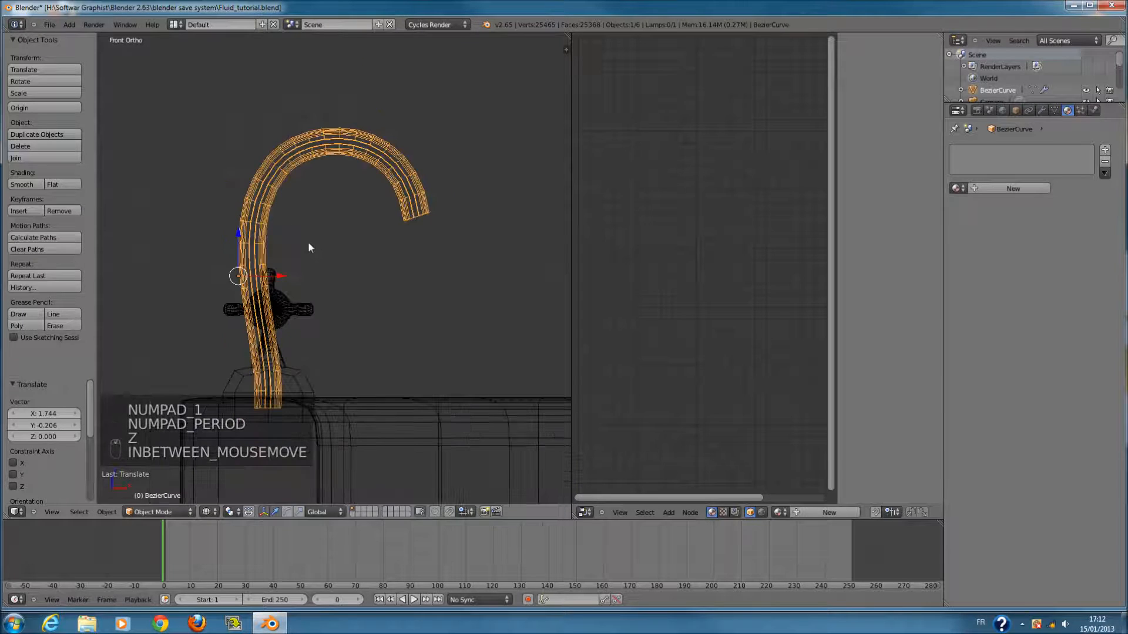
pyautogui.keyDown('shift'); pyautogui.rightClick(306, 379); pyautogui.keyUp('shift')
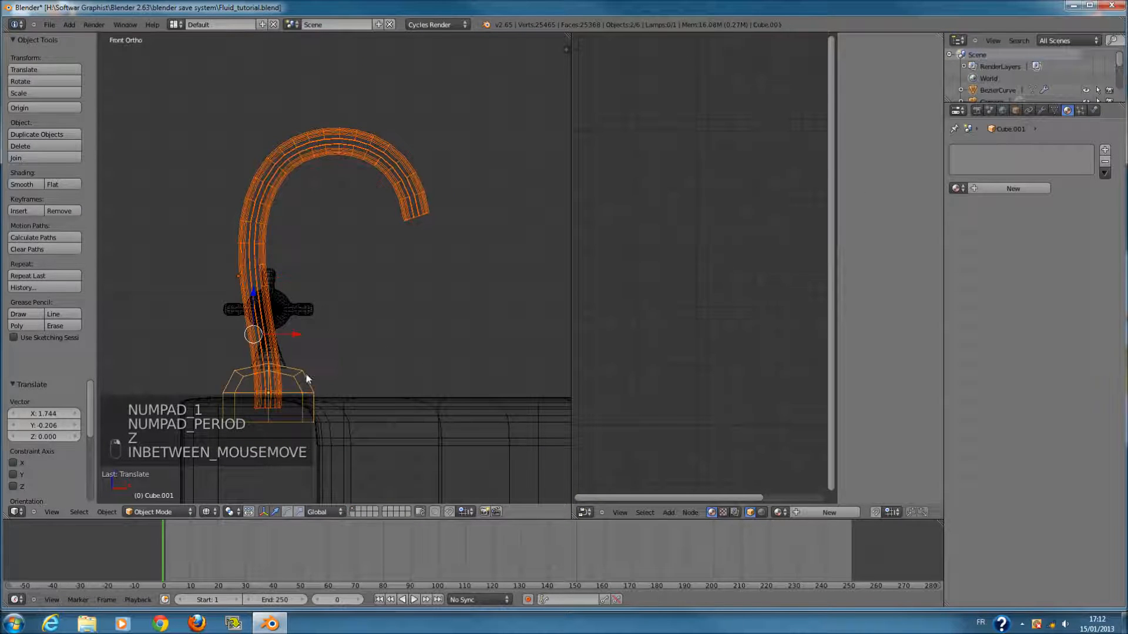
pyautogui.rightClick(302, 166)
pyautogui.click(958, 187)
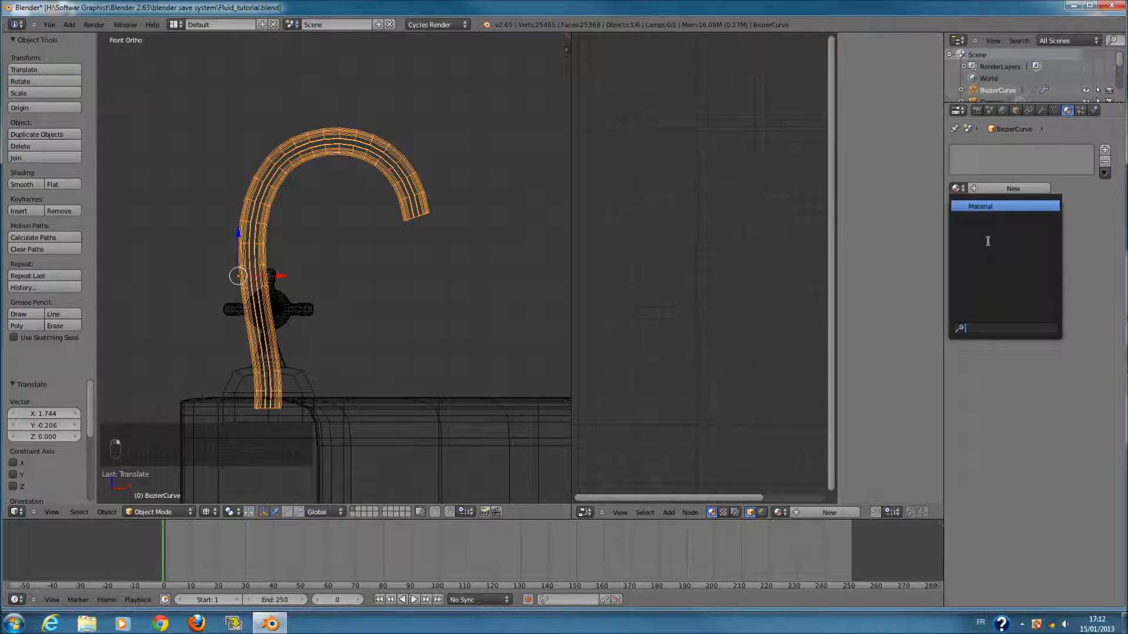
pyautogui.click(996, 206)
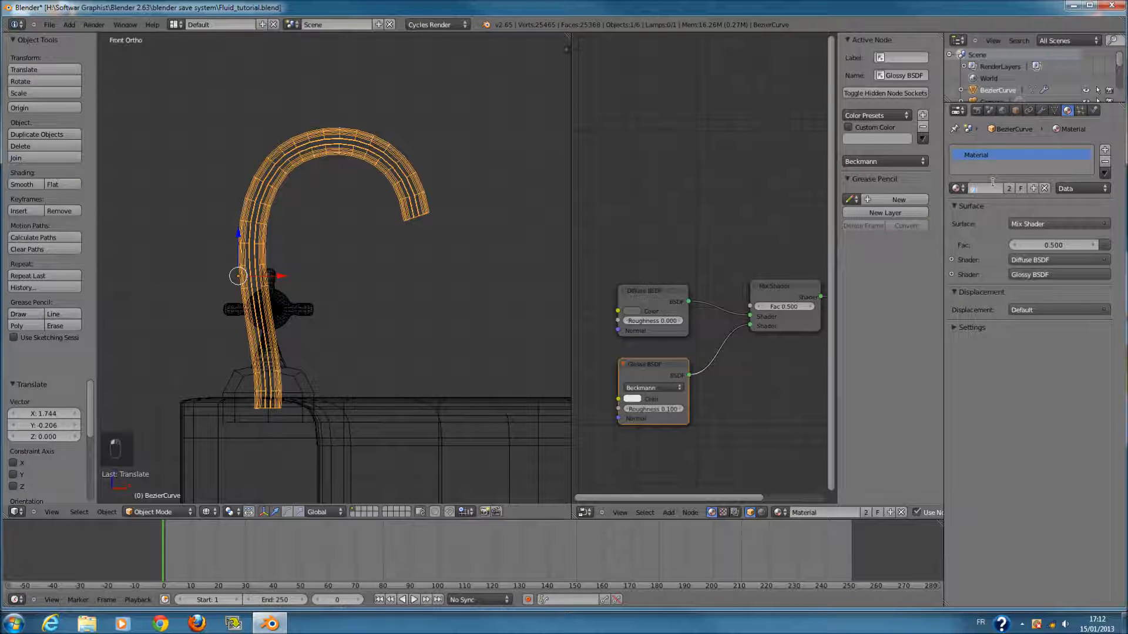
pyautogui.press('Return')
# - Assign the existing glossy material to the tap's base and to its two handles
pyautogui.moveTo(253, 332); pyautogui.dragTo(282, 337, button='middle')
pyautogui.press('z')
pyautogui.rightClick(317, 333)
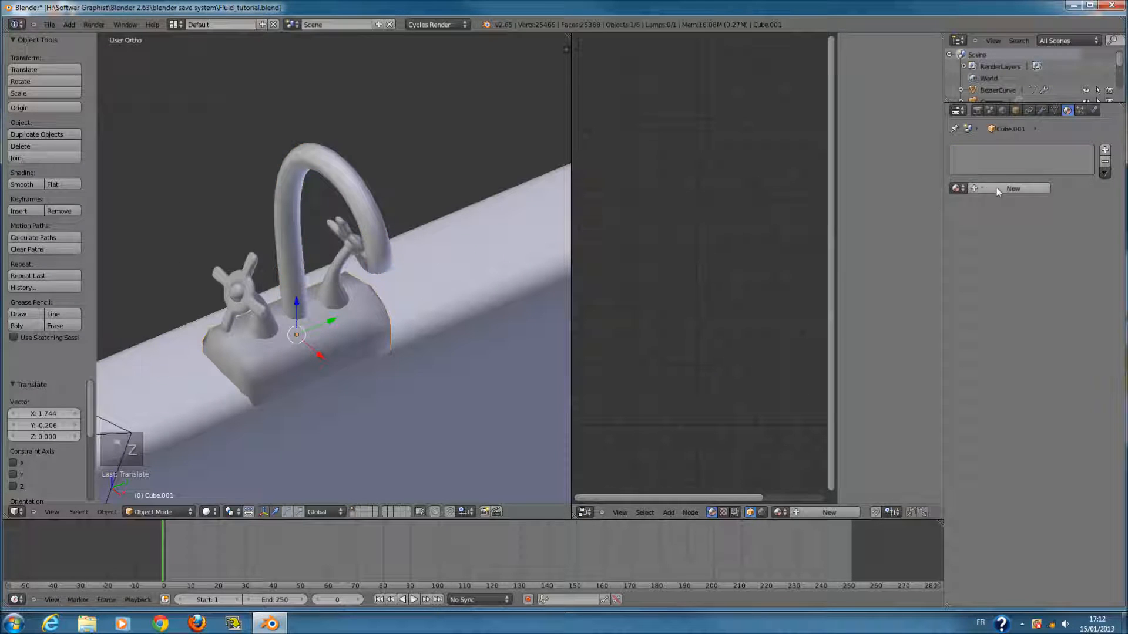
pyautogui.click(958, 188)
pyautogui.click(977, 207)
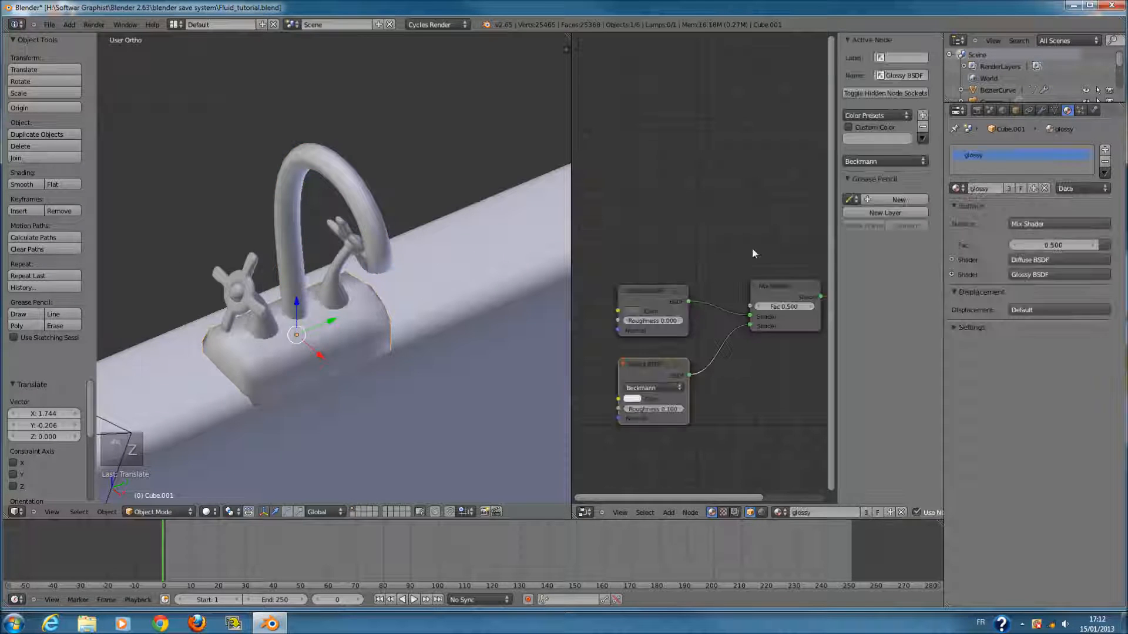
pyautogui.rightClick(240, 275)
pyautogui.click(959, 188)
pyautogui.click(978, 206)
pyautogui.scroll(1, 424, 251)
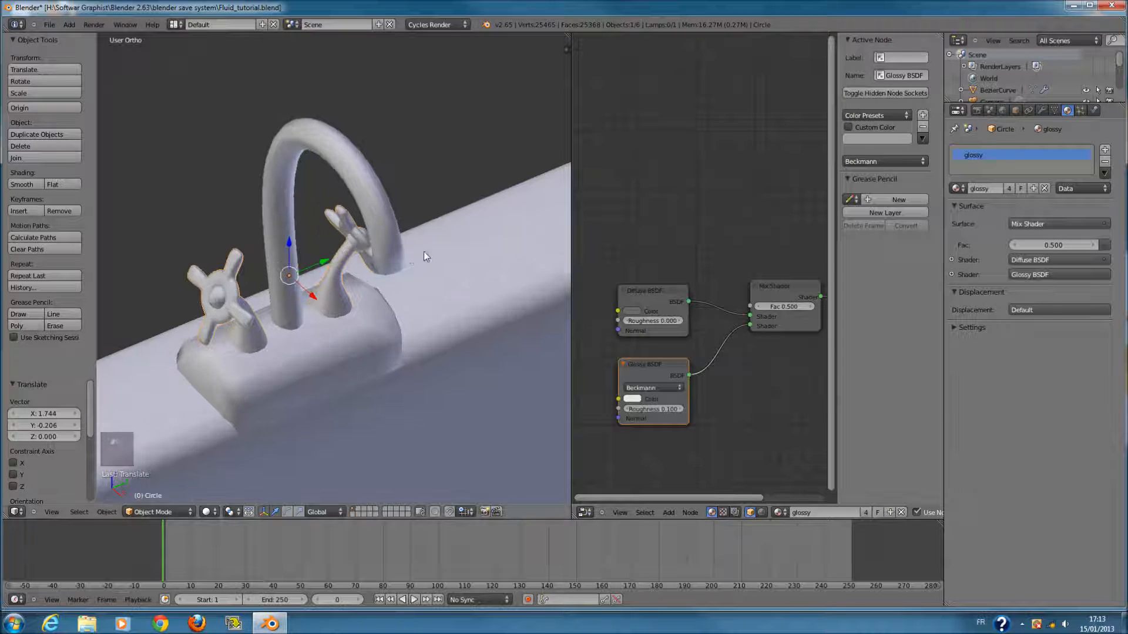
# - Add a second material slot to the tap handles with a new material named rouge
pyautogui.moveTo(424, 251); pyautogui.dragTo(360, 263, button='middle')
pyautogui.press('z')
pyautogui.press('z')
pyautogui.click(1105, 149)
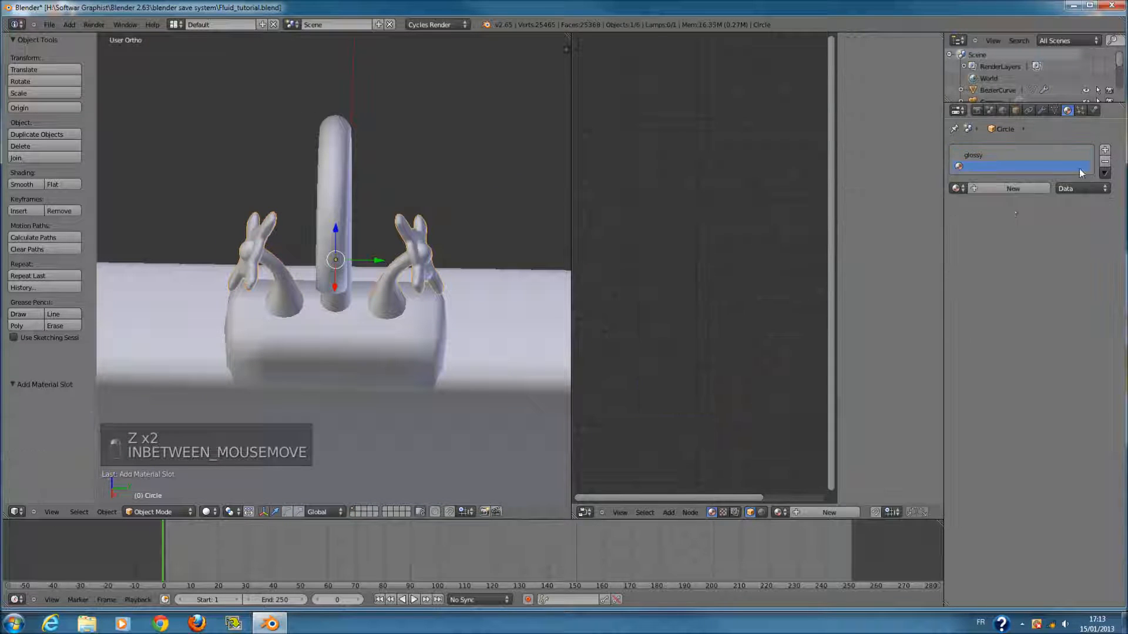
pyautogui.click(990, 188)
pyautogui.click(990, 189)
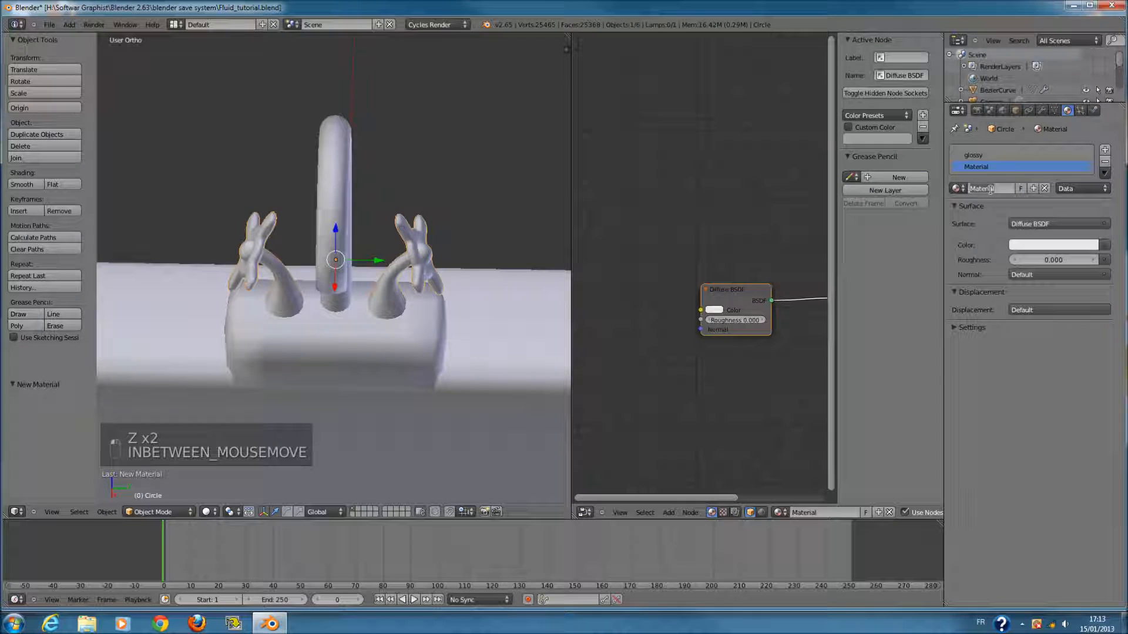
pyautogui.write('rouge')
pyautogui.press('Return')
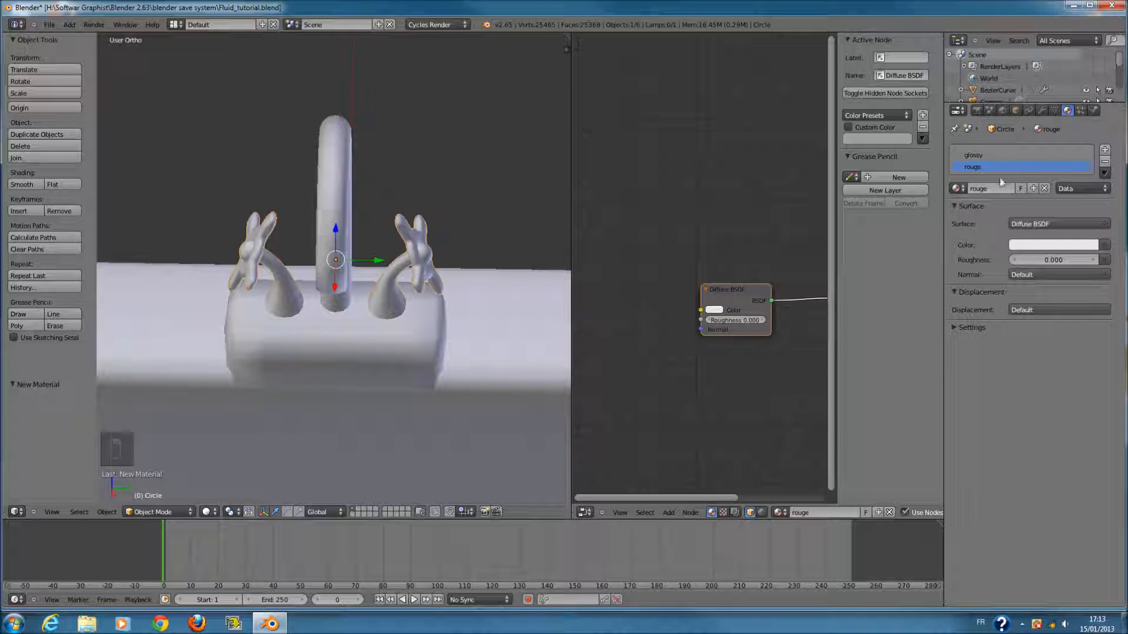
# - Add a third material slot to the tap handles with a new material named bleue
pyautogui.click(1105, 150)
pyautogui.click(990, 195)
pyautogui.click(993, 195)
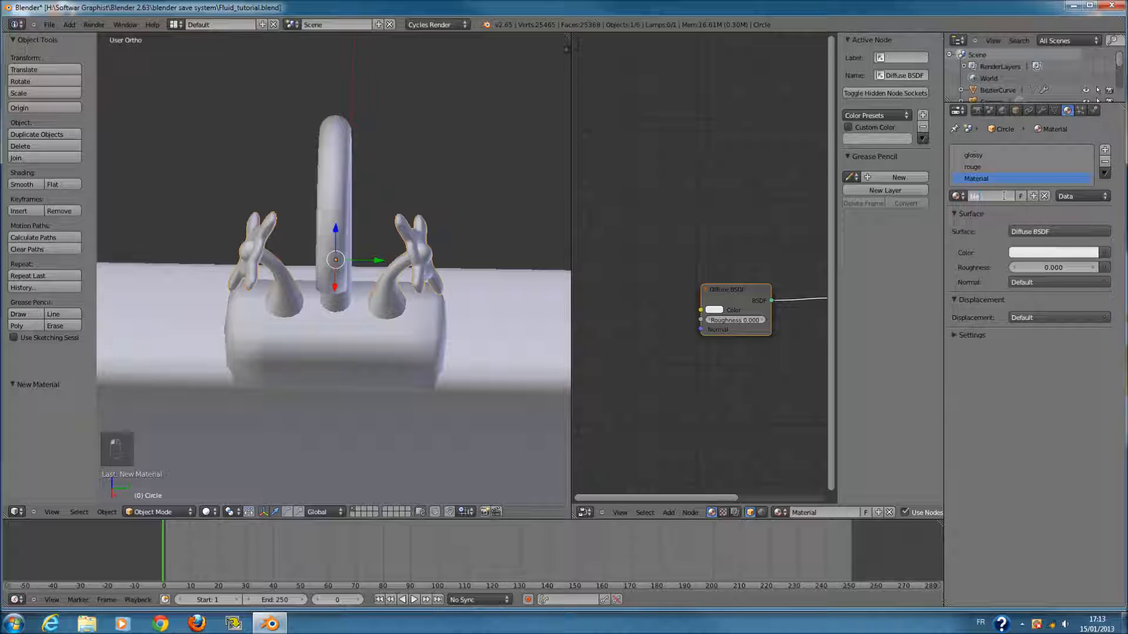
pyautogui.write('bleu')
pyautogui.press('Return')
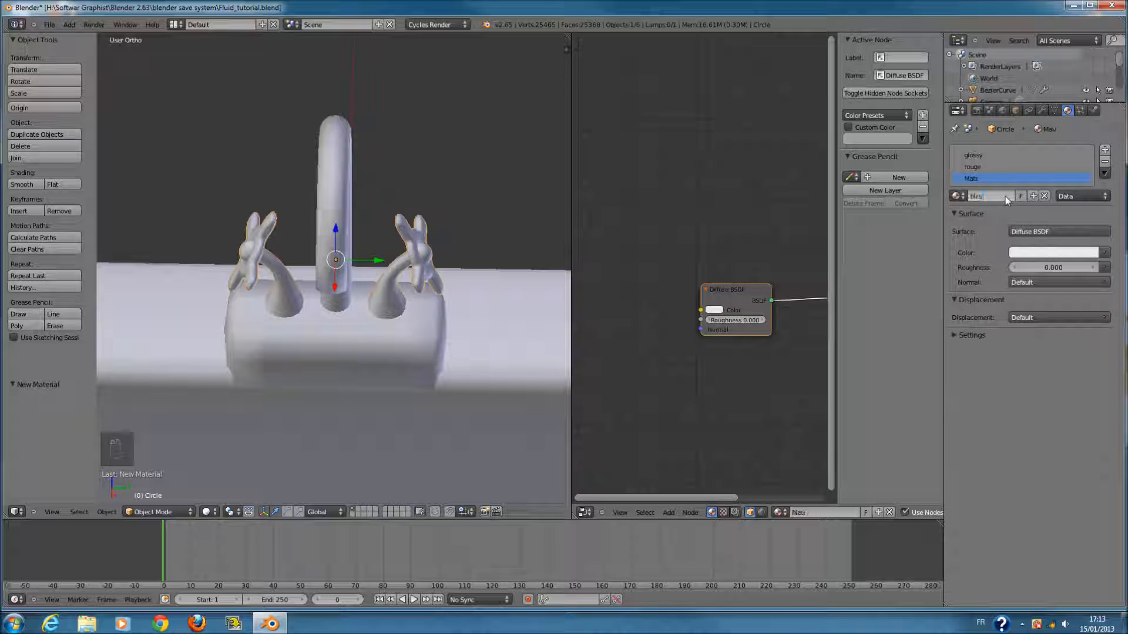
pyautogui.click(999, 192)
pyautogui.write('e')
pyautogui.press('Return')
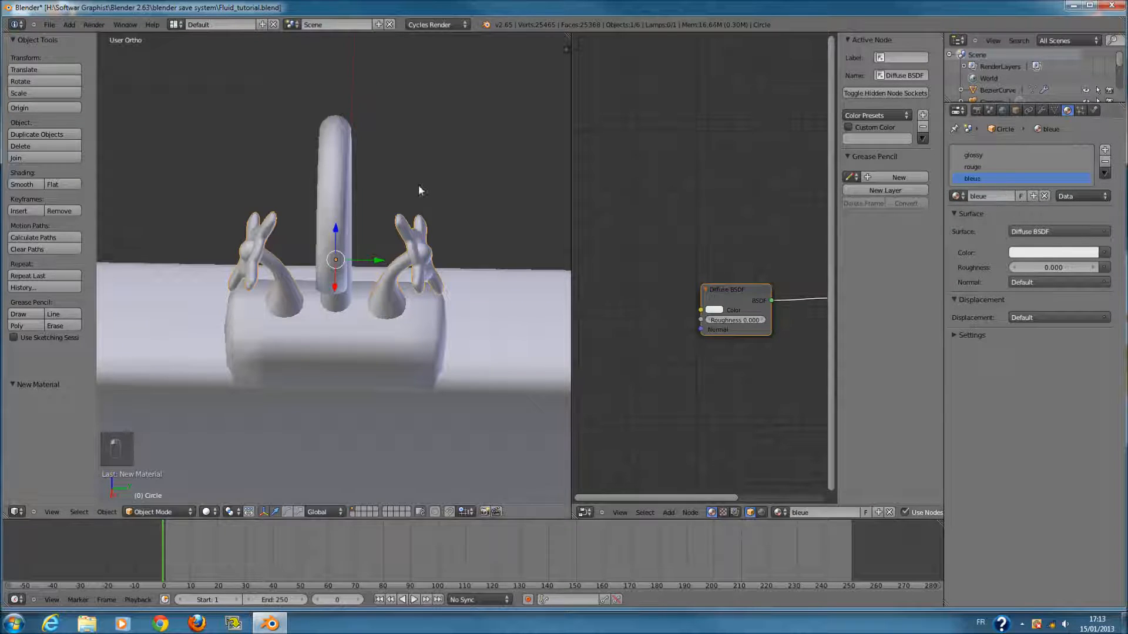
# - Select the linked faces of one handle's central ball in Edit Mode and assign them the bleue material
pyautogui.moveTo(419, 185); pyautogui.dragTo(299, 218, button='middle')
pyautogui.press('Tab')
pyautogui.scroll(3, 334, 269)
pyautogui.click(534, 426)
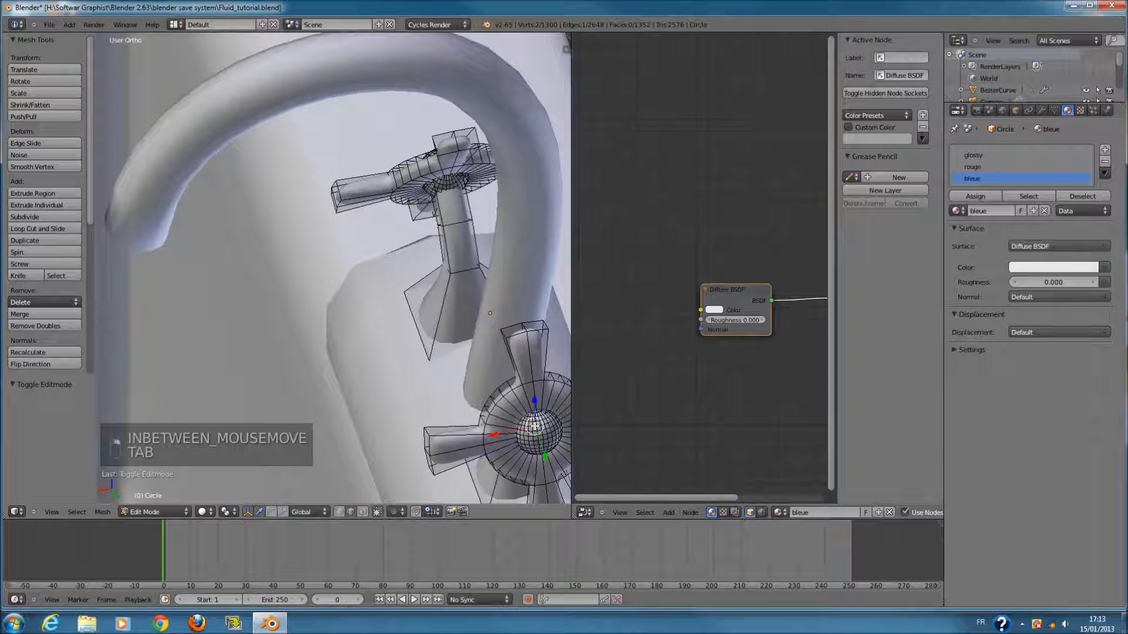
pyautogui.press('l')
pyautogui.click(975, 197)
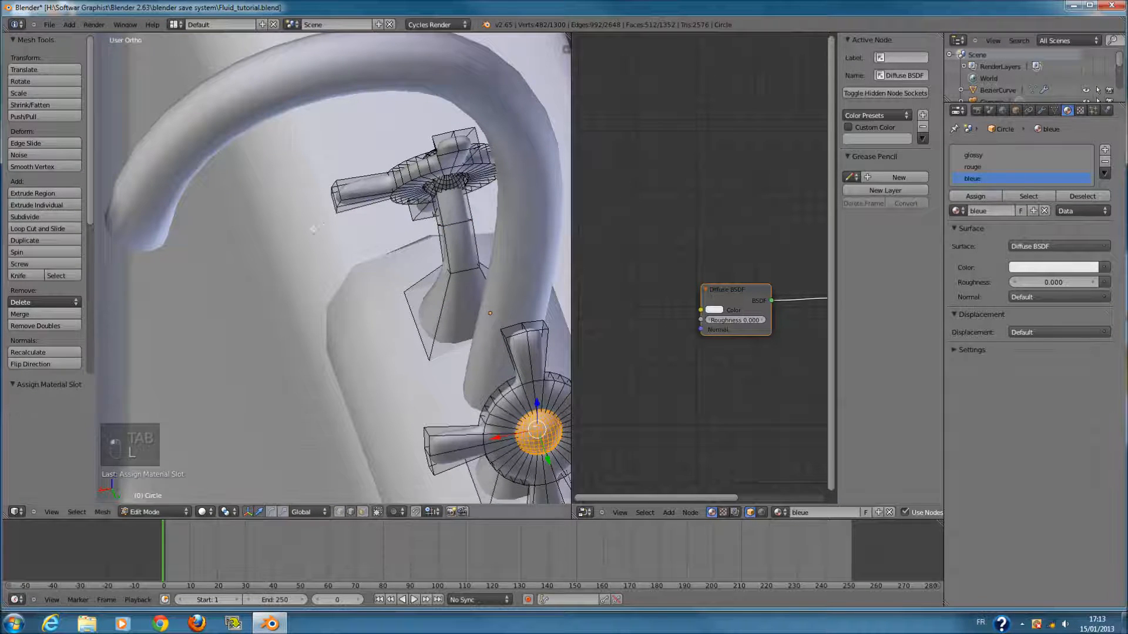
# - Select the linked faces of the other handle's central ball and assign them the rouge material
pyautogui.moveTo(313, 229); pyautogui.dragTo(436, 211, button='middle')
pyautogui.rightClick(99, 299)
pyautogui.scroll(-1, 106, 299)
pyautogui.press('l')
pyautogui.rightClick(139, 297)
pyautogui.press('l')
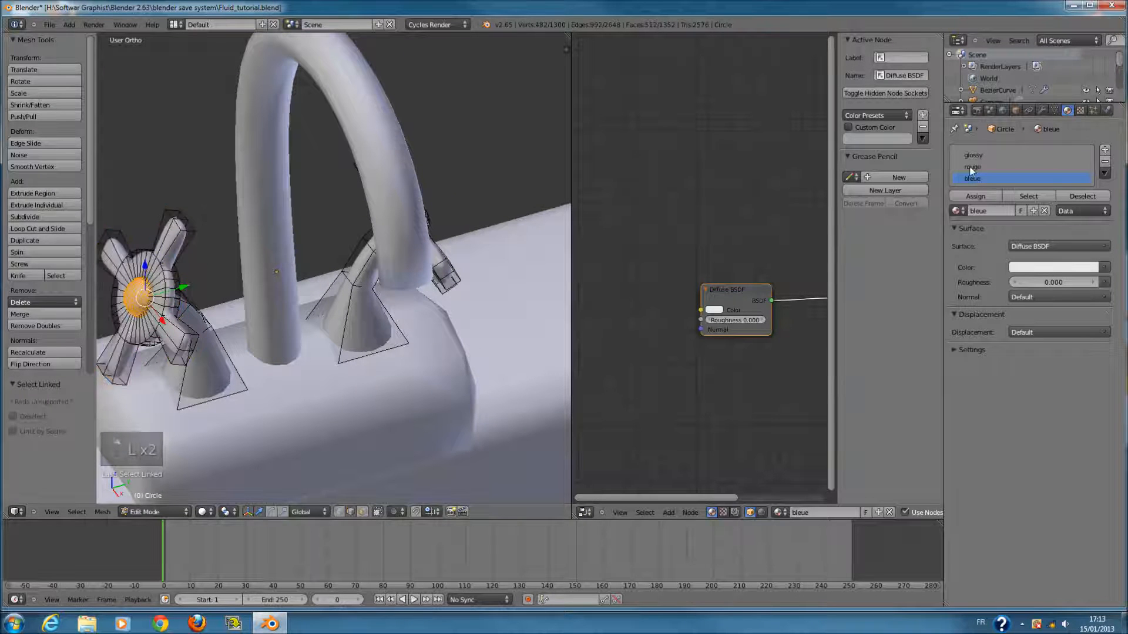
pyautogui.click(987, 195)
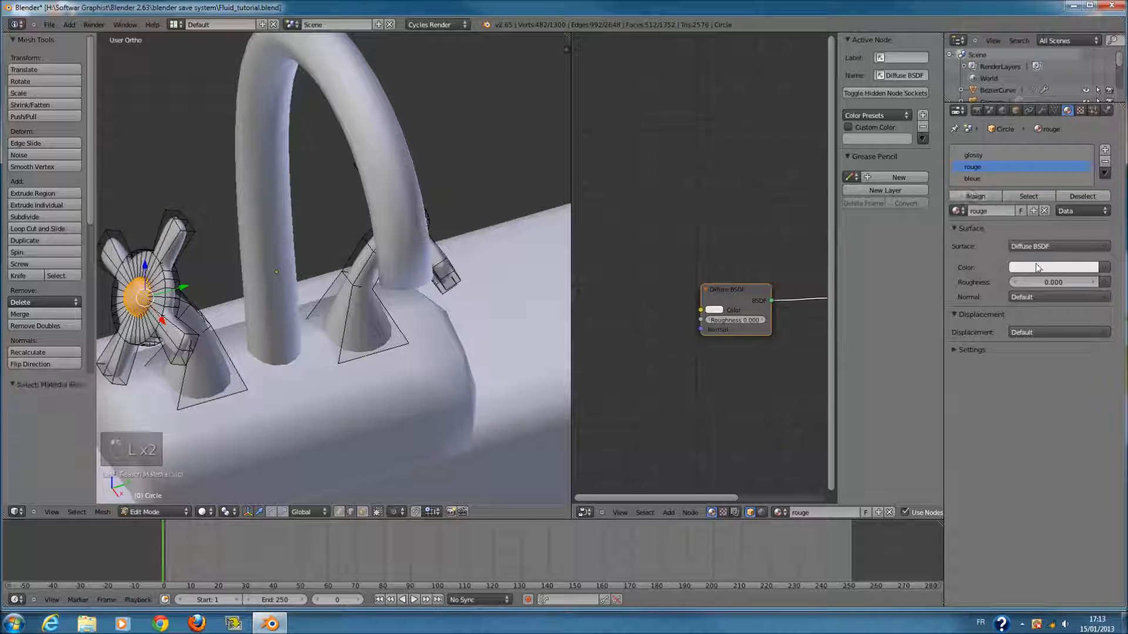
# - Change the rouge material's diffuse colour to orange-red and the bleue material's to bright blue
pyautogui.click(1038, 266)
pyautogui.moveTo(1022, 171); pyautogui.dragTo(1032, 231)
pyautogui.moveTo(544, 240); pyautogui.dragTo(461, 267, button='middle')
pyautogui.rightClick(543, 357)
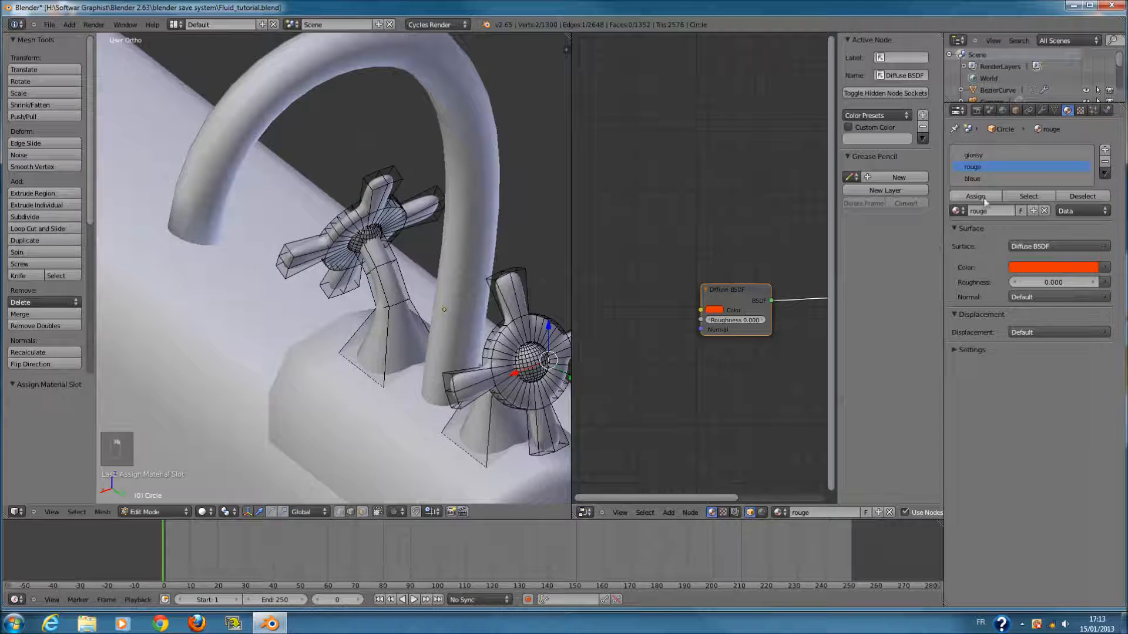
pyautogui.click(997, 180)
pyautogui.click(1055, 269)
pyautogui.moveTo(1053, 135); pyautogui.dragTo(1112, 91)
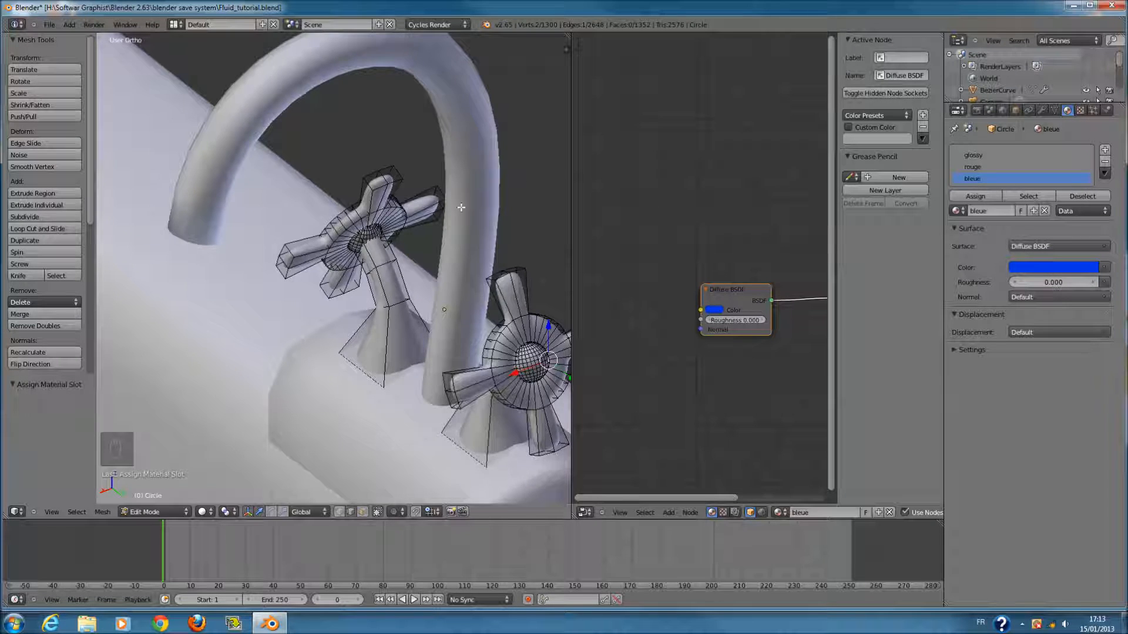
# - Leave Edit Mode, preview the tap's coloured materials from the camera with rendered shading, and switch the rendered preview off
pyautogui.press('KP_0')
pyautogui.press('Tab')
pyautogui.click(207, 512)
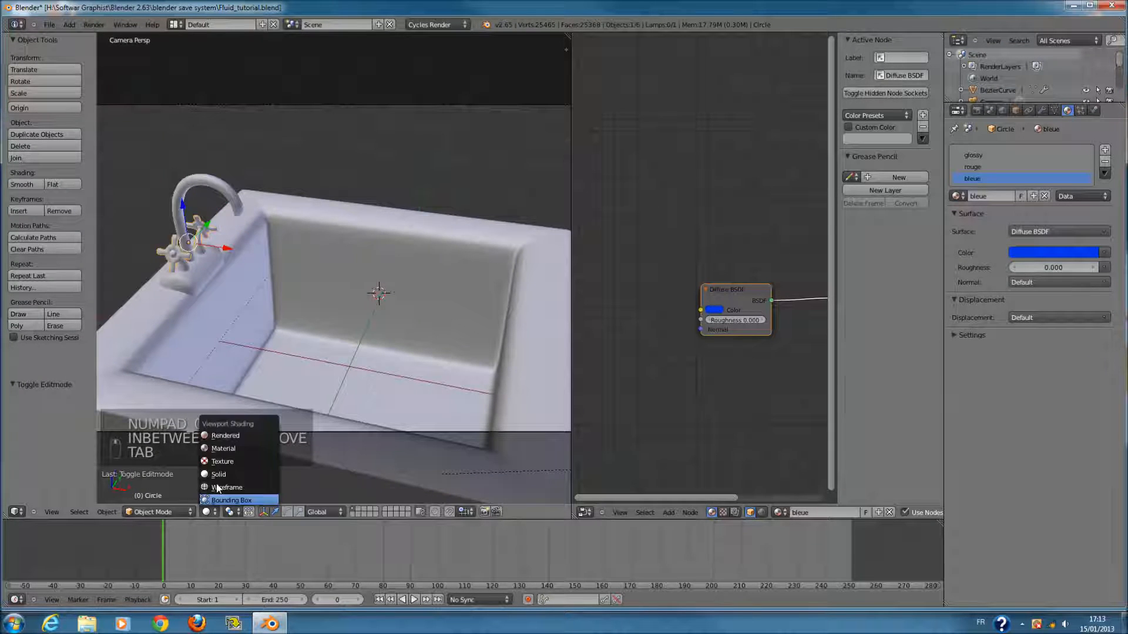
pyautogui.click(229, 448)
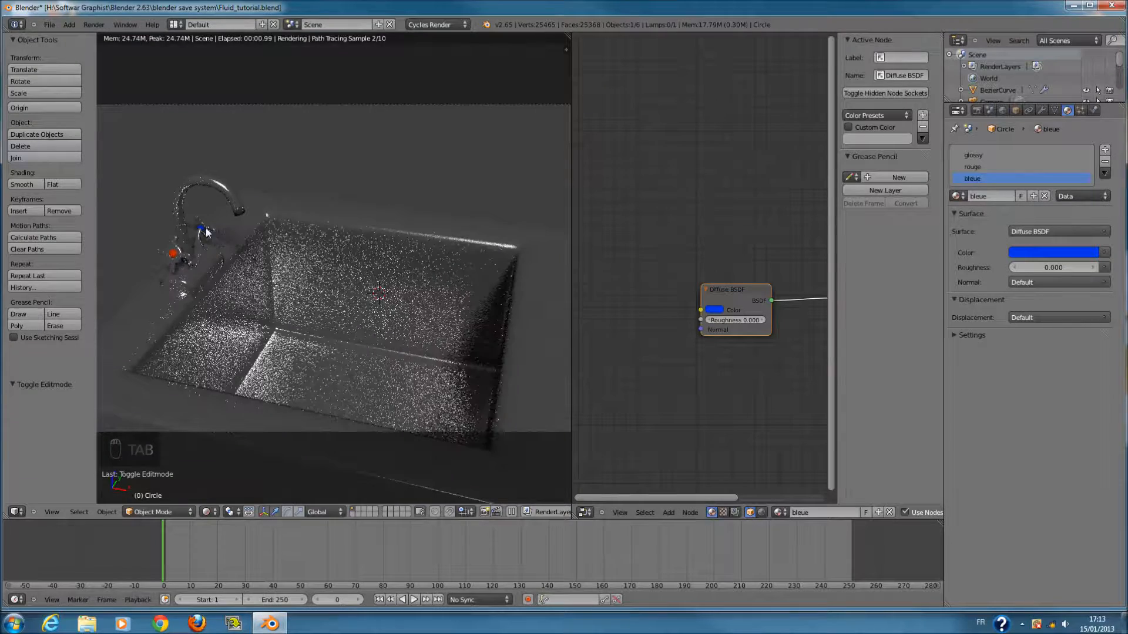
pyautogui.scroll(1, 314, 260)
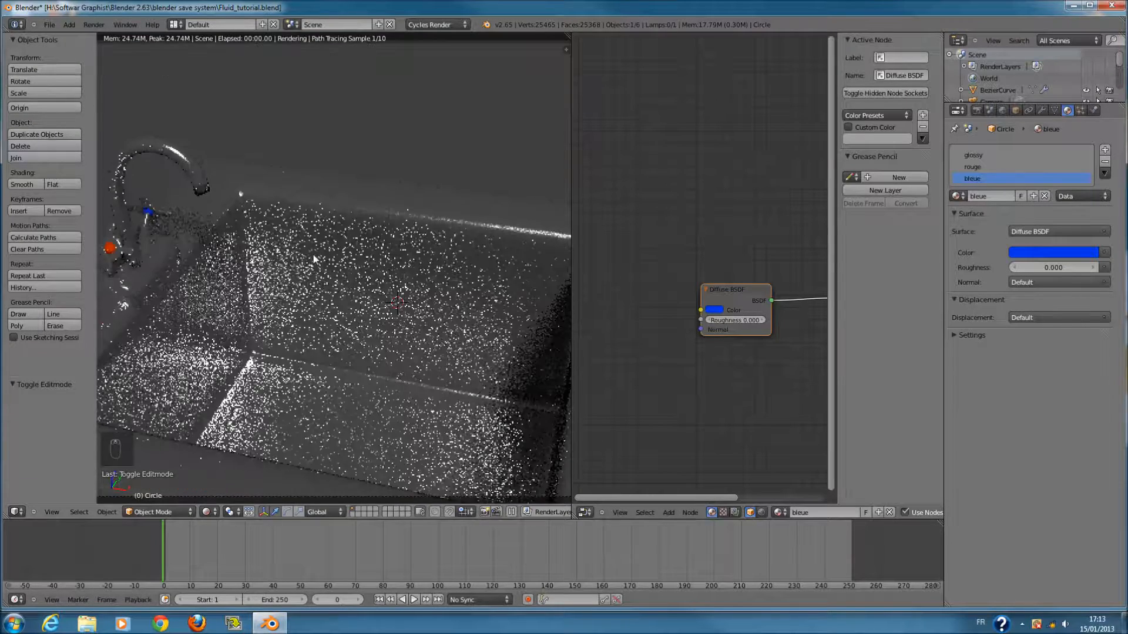
pyautogui.click(205, 511)
pyautogui.click(238, 471)
pyautogui.press('KP_7')
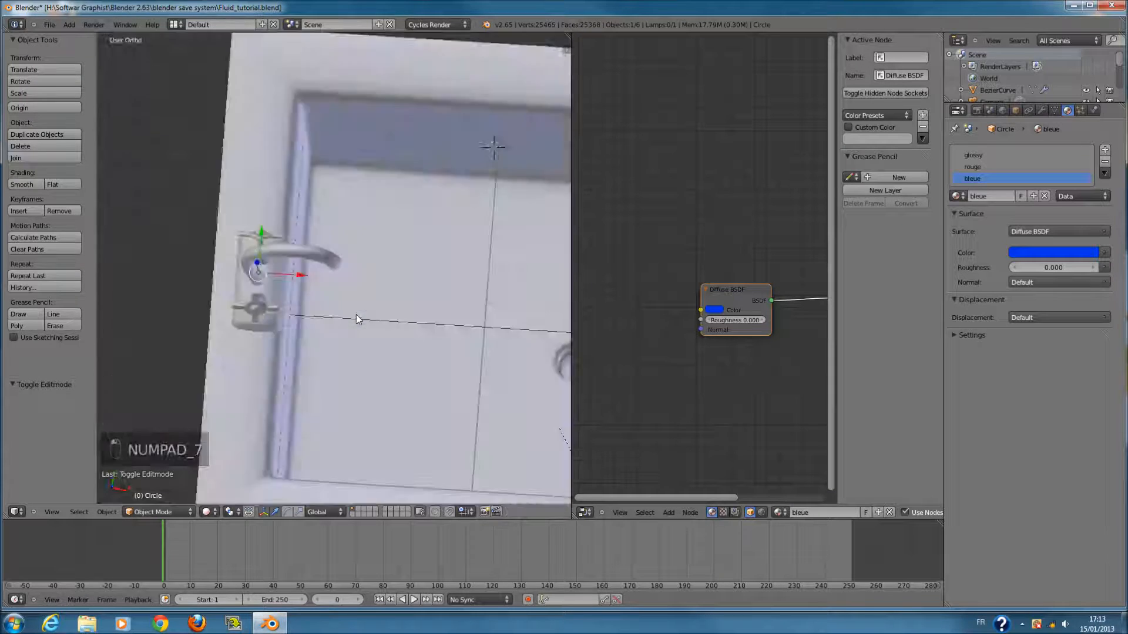
# - Merge the Node Editor area into the 3D view and show the scene in top wireframe view
pyautogui.press('z')
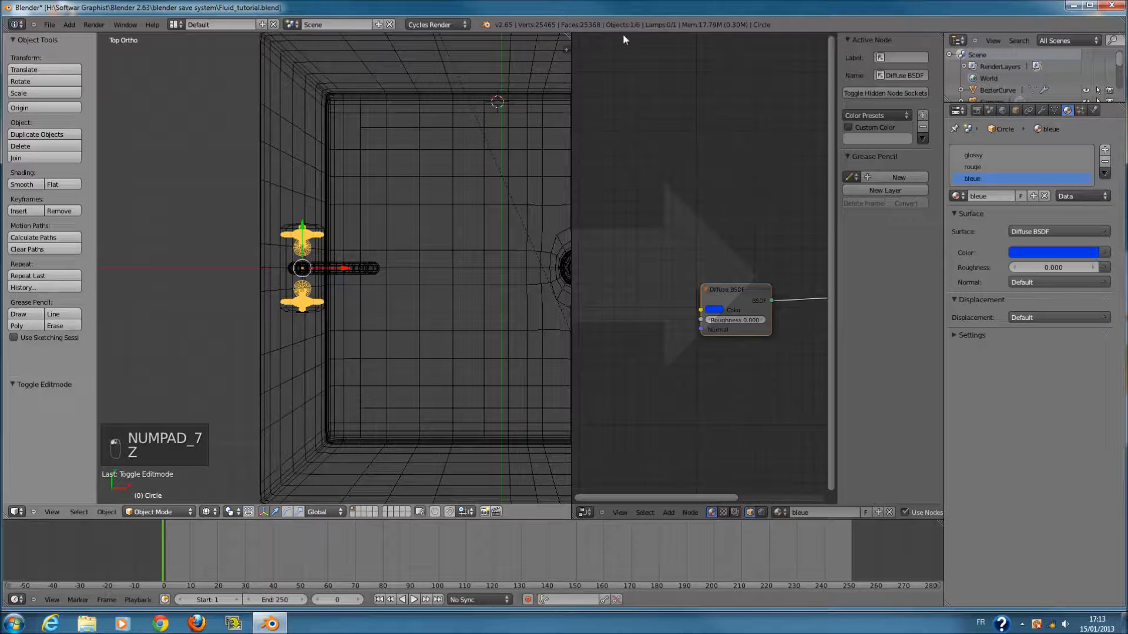
pyautogui.moveTo(623, 35); pyautogui.dragTo(624, 40)
pyautogui.scroll(-8, 620, 246)
pyautogui.scroll(-4, 622, 247)
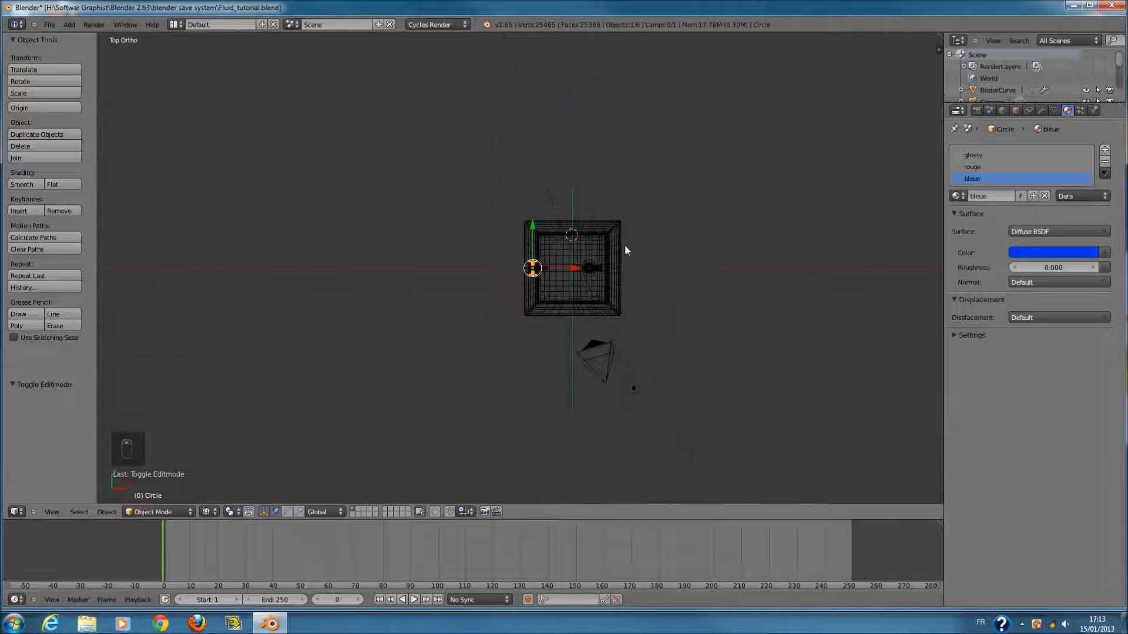
# - Reset the 3D cursor to the scene centre, add a mesh plane there and scale it up by about 3.44
pyautogui.hotkey('shift', 'c')
pyautogui.hotkey('shift', 'a')
pyautogui.moveTo(531, 239)
pyautogui.moveTo(531, 114)
pyautogui.click(562, 111)
pyautogui.press('s')
pyautogui.click(809, 177)
# - Raise the plane along Z until it sits just beneath the basin's upper rim
pyautogui.press('KP_0')
pyautogui.press('z')
pyautogui.press('KP_1')
pyautogui.press('z')
pyautogui.scroll(3, 483, 319)
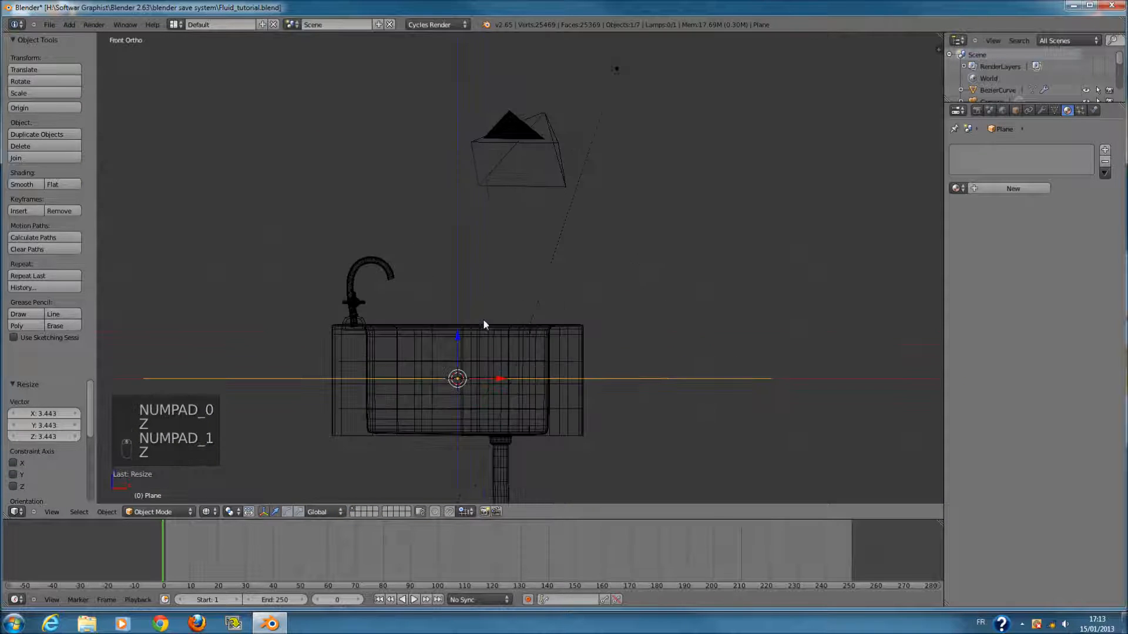
pyautogui.moveTo(461, 333); pyautogui.dragTo(459, 279)
pyautogui.press('z')
pyautogui.moveTo(460, 280)
pyautogui.mouseDown(button='middle')
pyautogui.moveTo(426, 317)
pyautogui.moveTo(401, 303)
pyautogui.mouseUp(button='middle')
pyautogui.moveTo(576, 230)
pyautogui.mouseDown()
pyautogui.moveTo(576, 259)
pyautogui.moveTo(579, 245)
pyautogui.mouseUp()
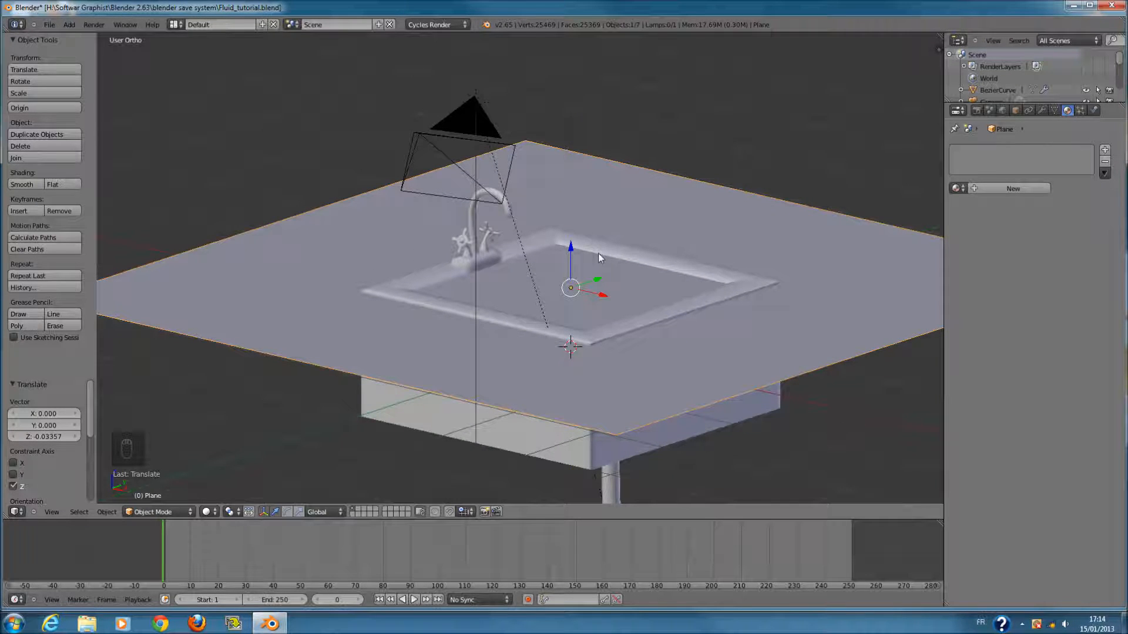
# - Scale the plane by about 0.71 along X and about 1.5 along Y to form a long countertop
pyautogui.press('KP_0')
pyautogui.press('s')
pyautogui.press('s')
pyautogui.click(723, 327)
pyautogui.press('KP_7')
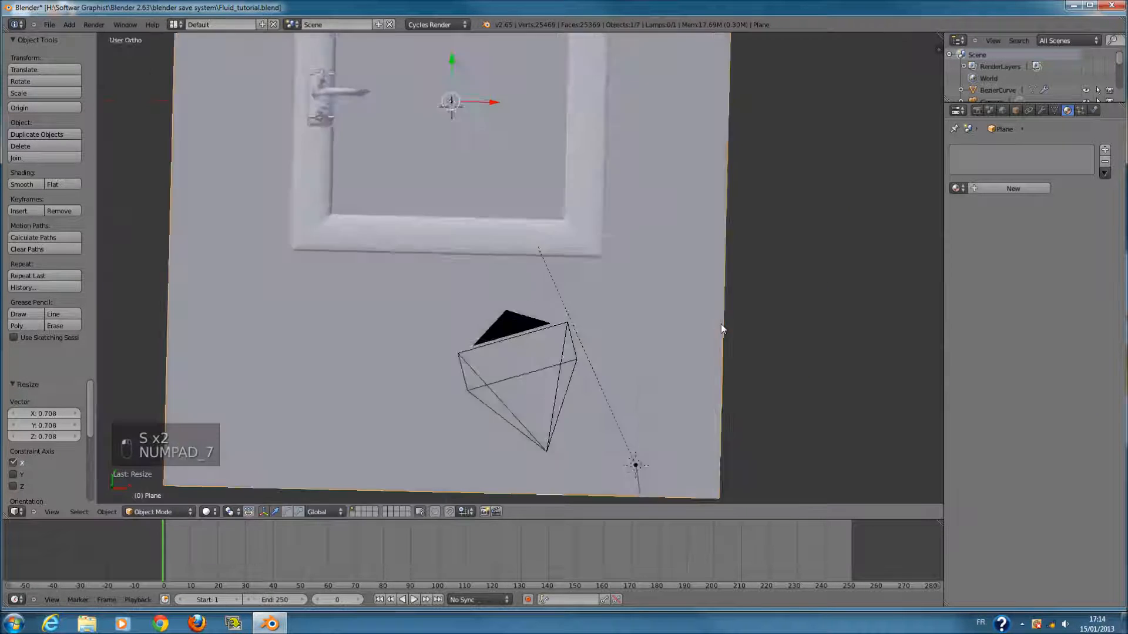
pyautogui.press('s')
pyautogui.press('y')
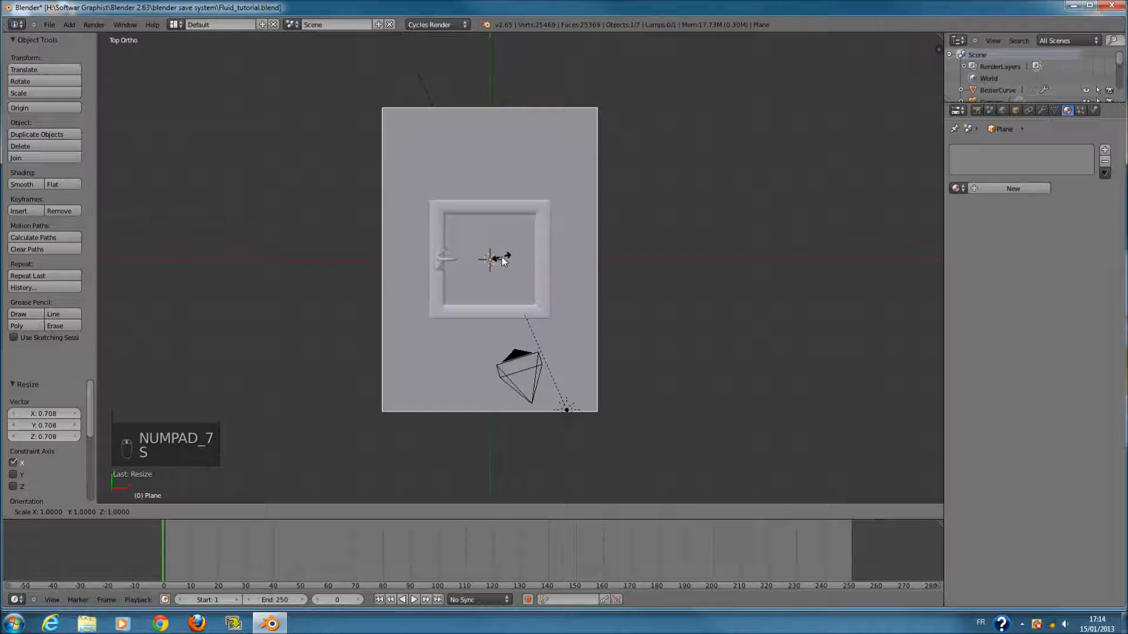
pyautogui.click(502, 274)
pyautogui.press('KP_0')
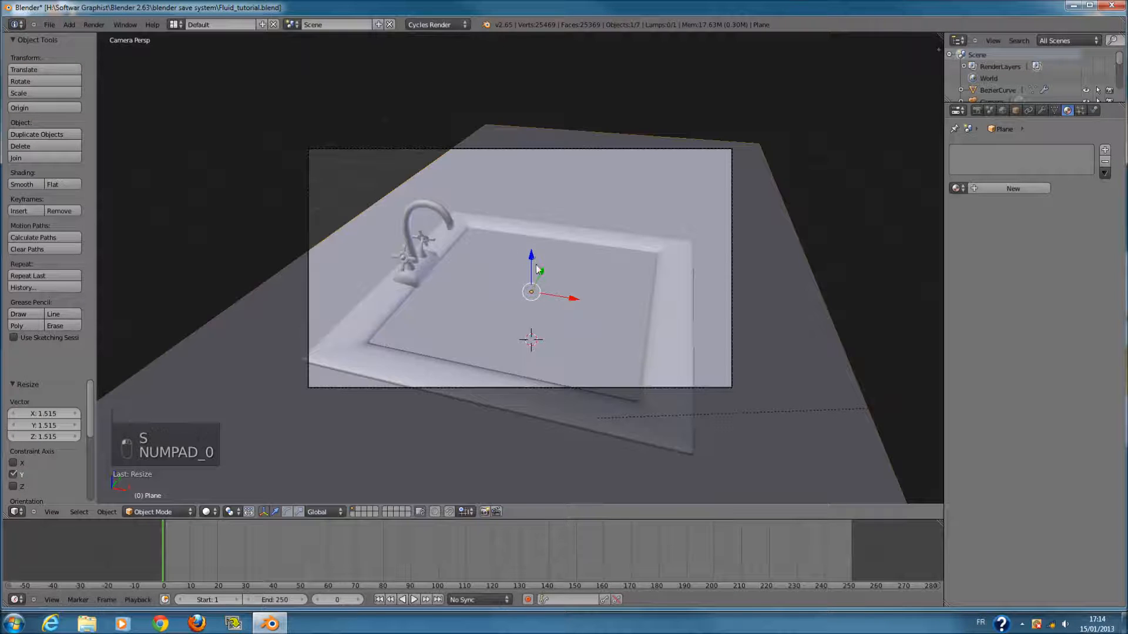
# - In Edit Mode, extrude the countertop edge behind the tap straight up along Z to form a back wall
pyautogui.press('Tab')
pyautogui.scroll(-3, 386, 310)
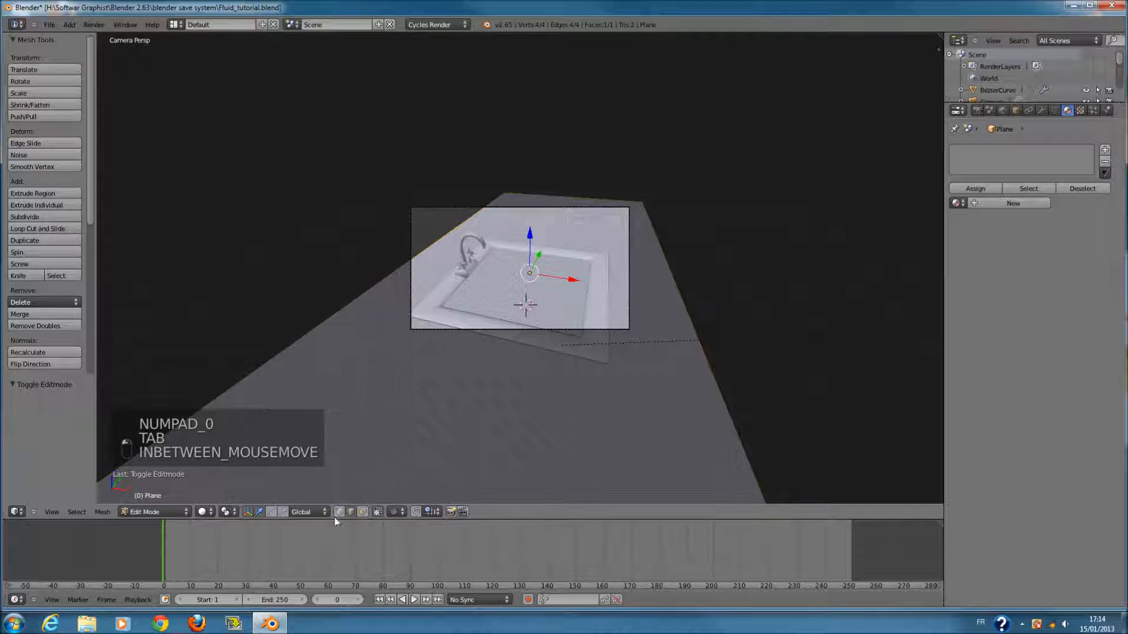
pyautogui.scroll(1, 444, 236)
pyautogui.rightClick(494, 158)
pyautogui.scroll(-2, 435, 245)
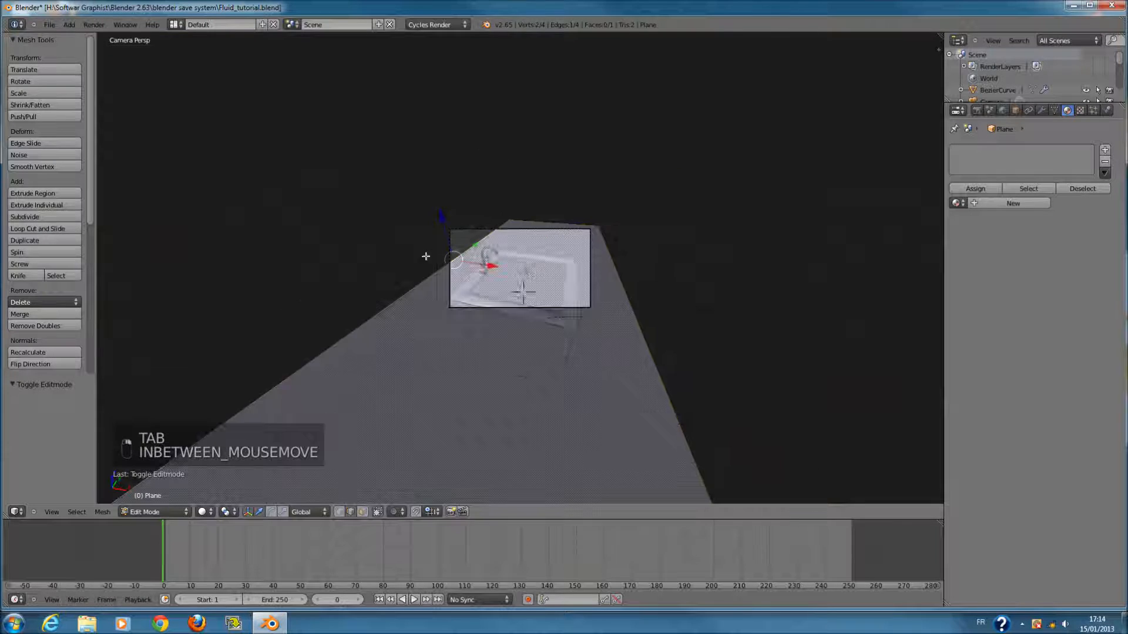
pyautogui.press('z')
pyautogui.press('z')
pyautogui.scroll(3, 440, 270)
pyautogui.press('e')
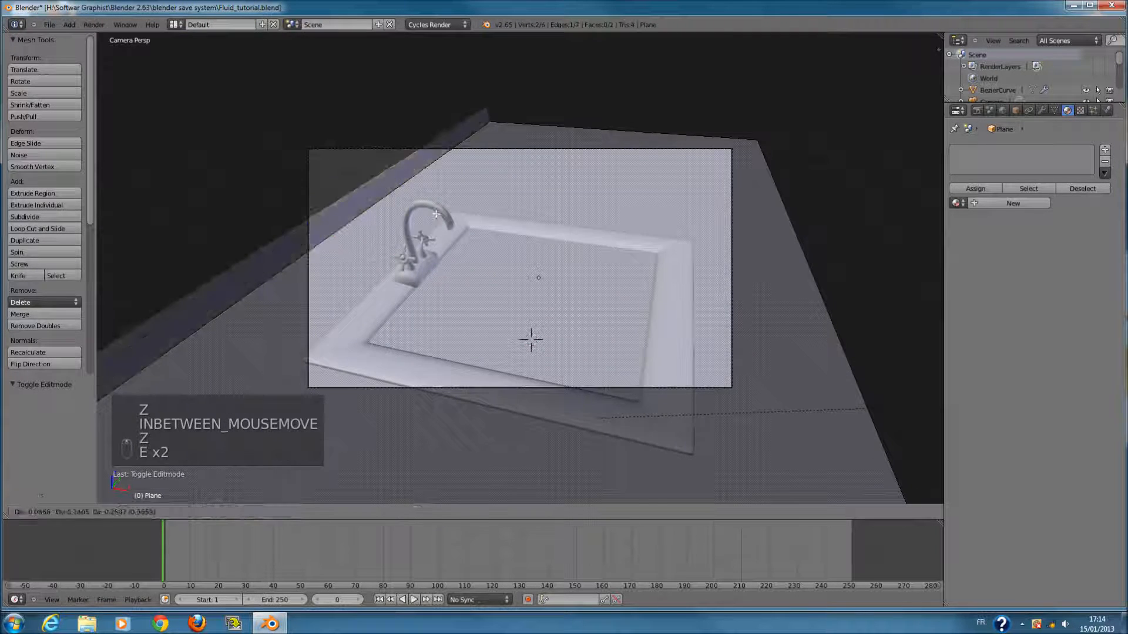
pyautogui.rightClick(374, 197)
pyautogui.scroll(-3, 374, 197)
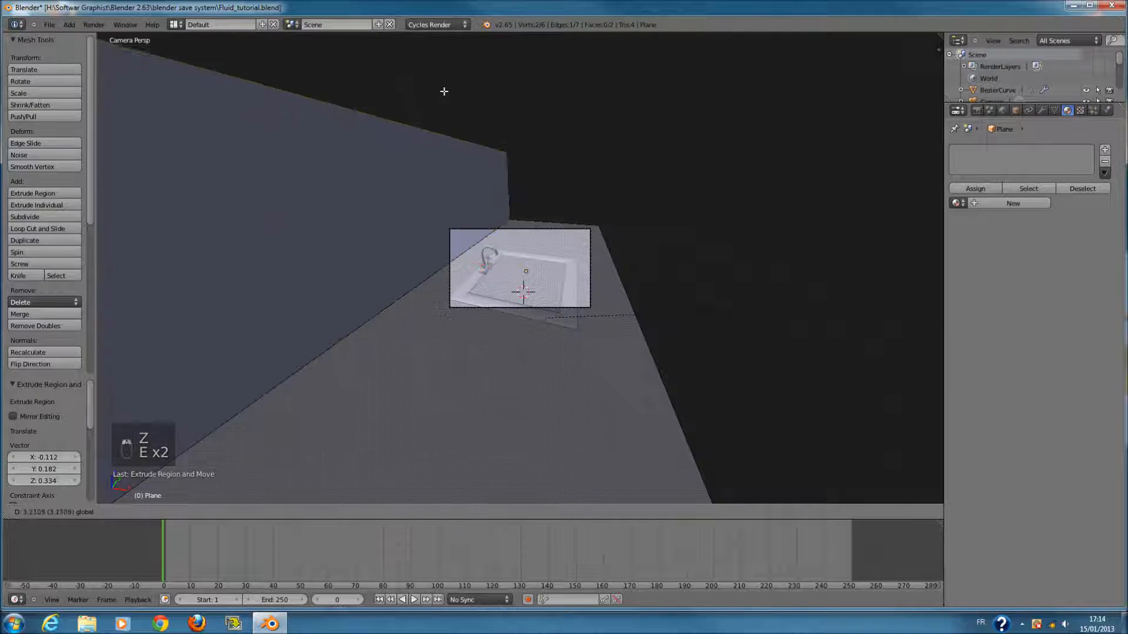
pyautogui.click(443, 106)
# - Select the back wall face and UV-map it from the right view with Project from View (Bounds)
pyautogui.scroll(2, 479, 166)
pyautogui.press('KP_3')
pyautogui.scroll(-1, 480, 167)
pyautogui.press('z')
pyautogui.scroll(2, 591, 295)
pyautogui.press('a')
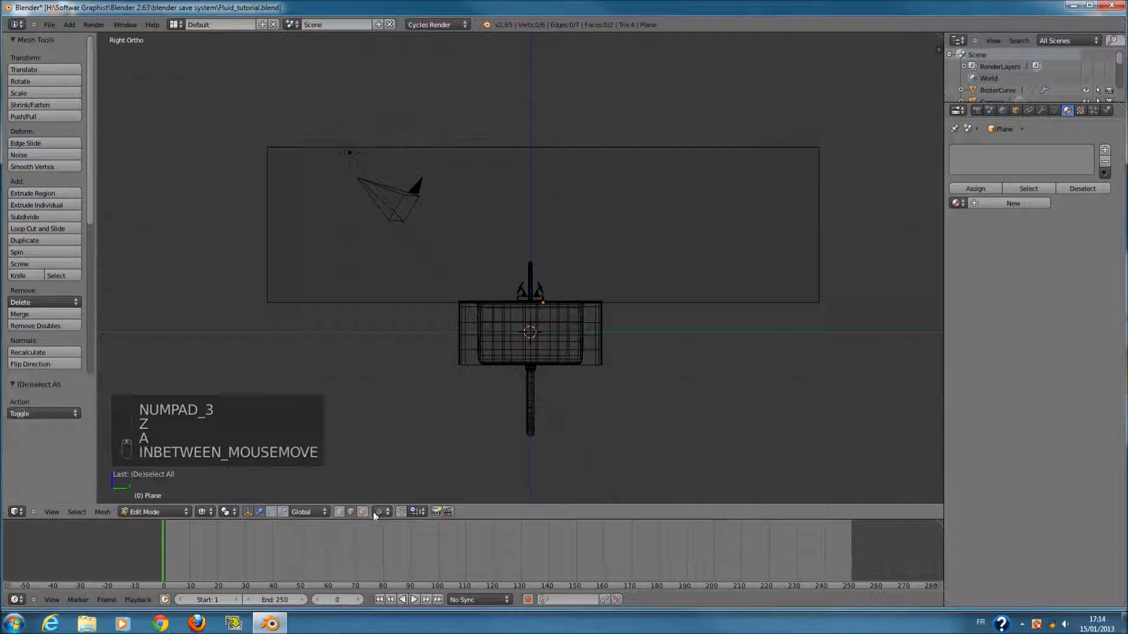
pyautogui.rightClick(580, 236)
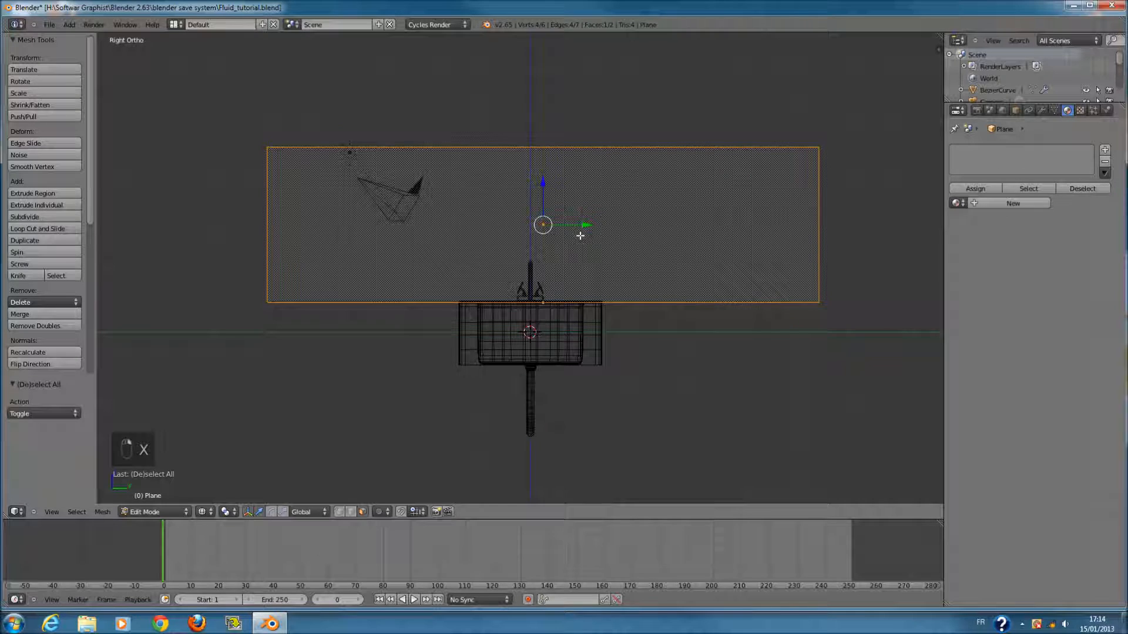
pyautogui.press('u')
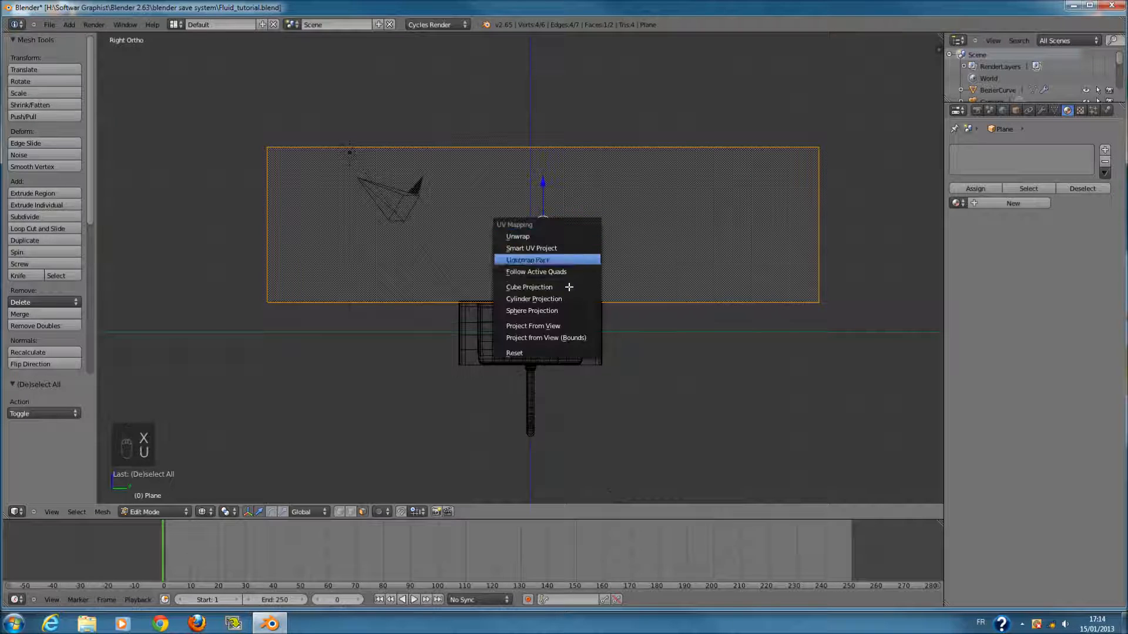
pyautogui.click(570, 339)
# - UV-map the countertop face from the top view with Project from View, and leave Edit Mode
pyautogui.press('KP_7')
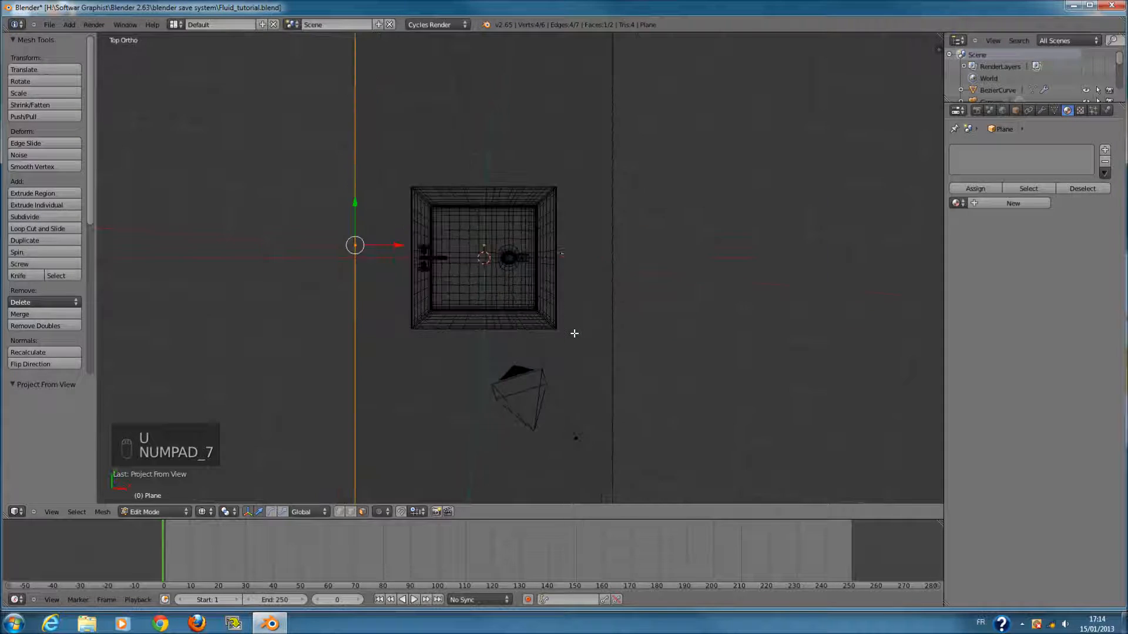
pyautogui.press('u')
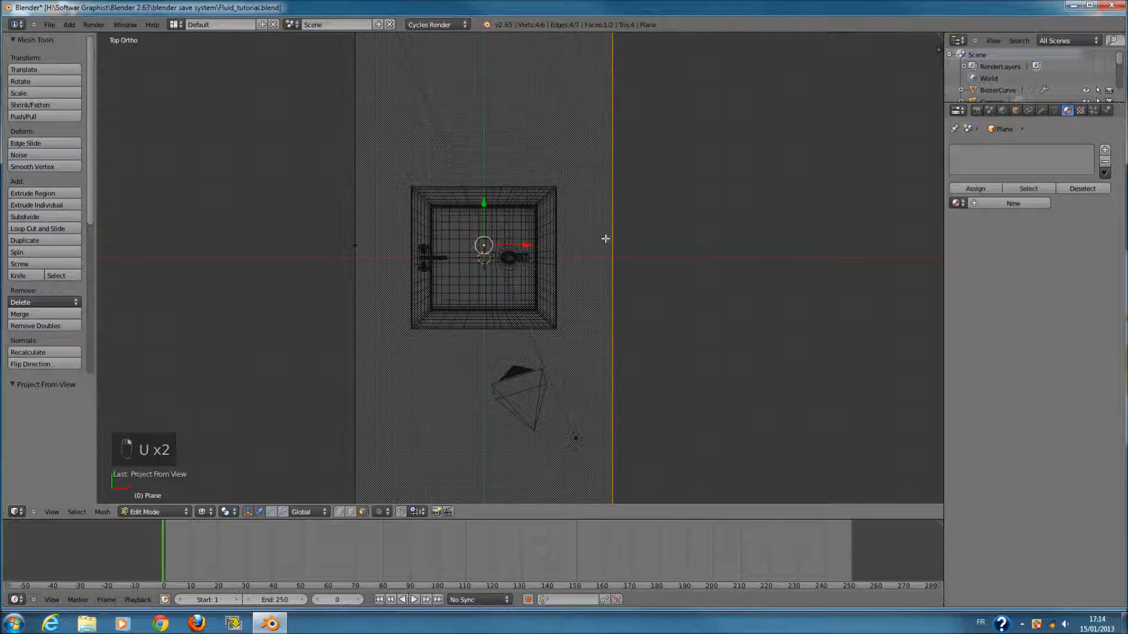
pyautogui.press('Tab')
# - Create a material named mur on the plane and add a second material slot with a new material
pyautogui.click(1018, 188)
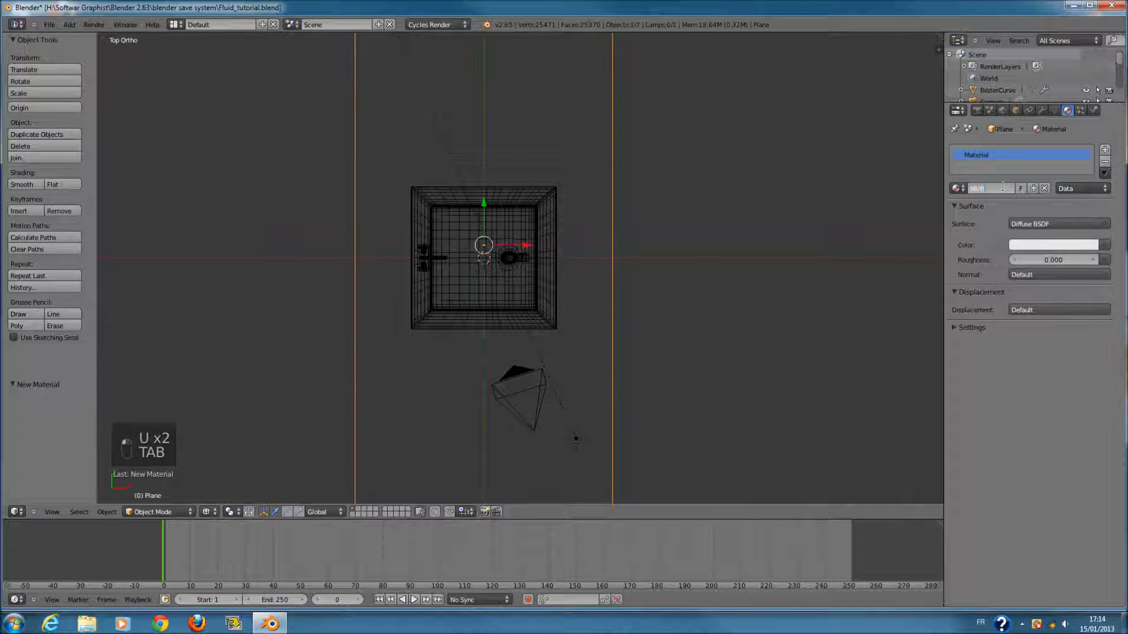
pyautogui.press('Return')
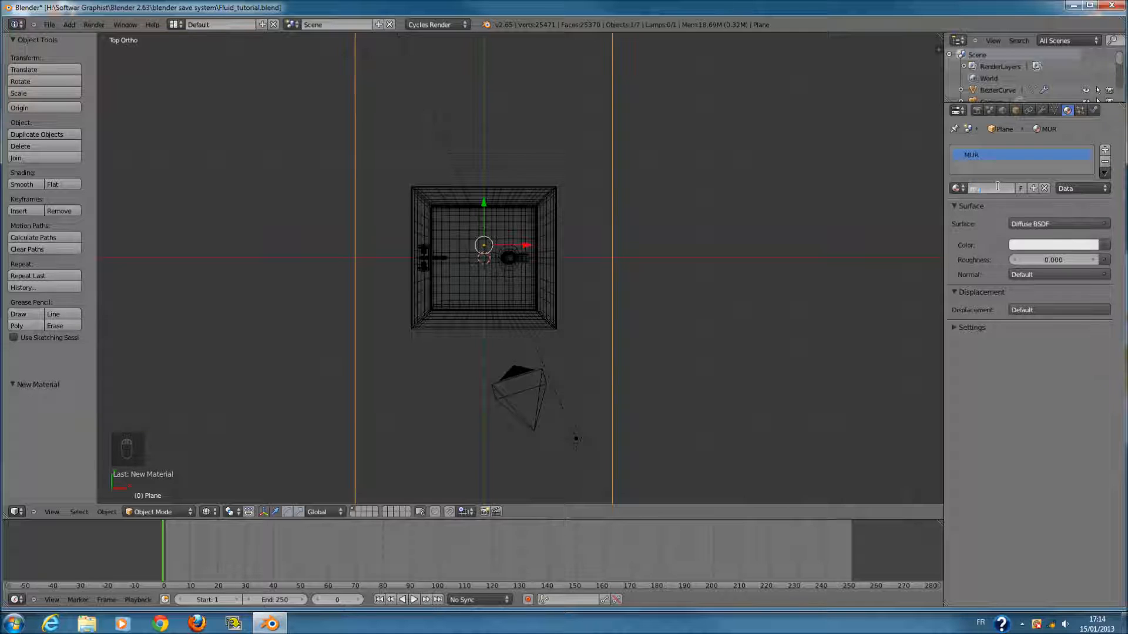
pyautogui.click(1105, 150)
pyautogui.click(981, 191)
# - Rename the second material bois and assign it to the countertop face in Edit Mode
pyautogui.press('z')
pyautogui.moveTo(451, 221); pyautogui.dragTo(361, 137, button='middle')
pyautogui.scroll(2, 361, 137)
pyautogui.press('Tab')
pyautogui.scroll(-1, 376, 144)
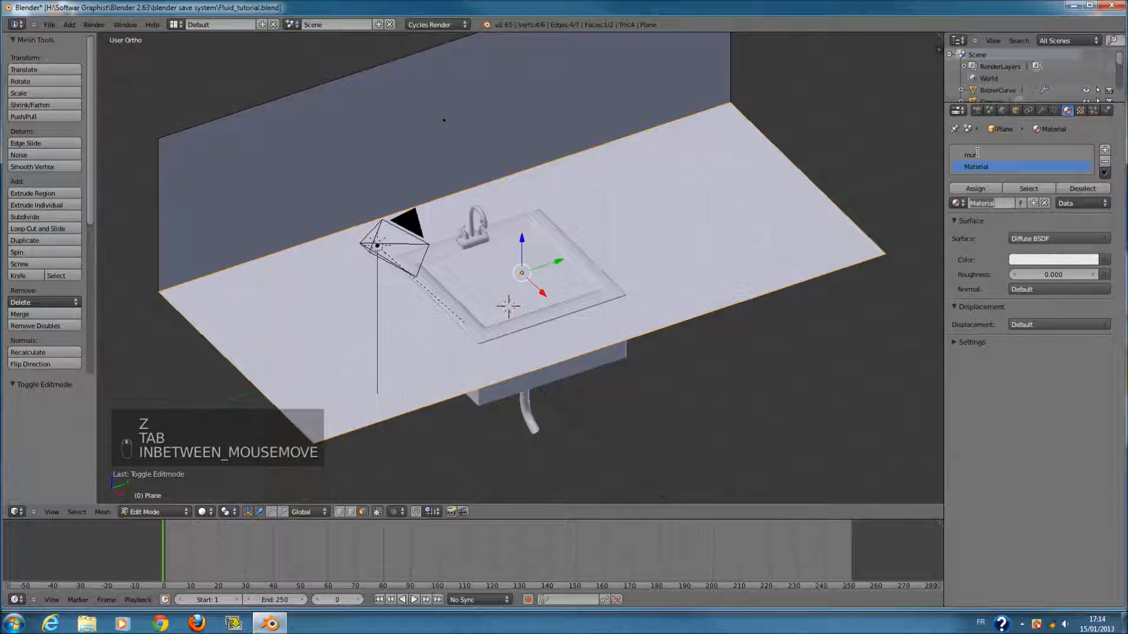
pyautogui.write('bois')
pyautogui.press('Return')
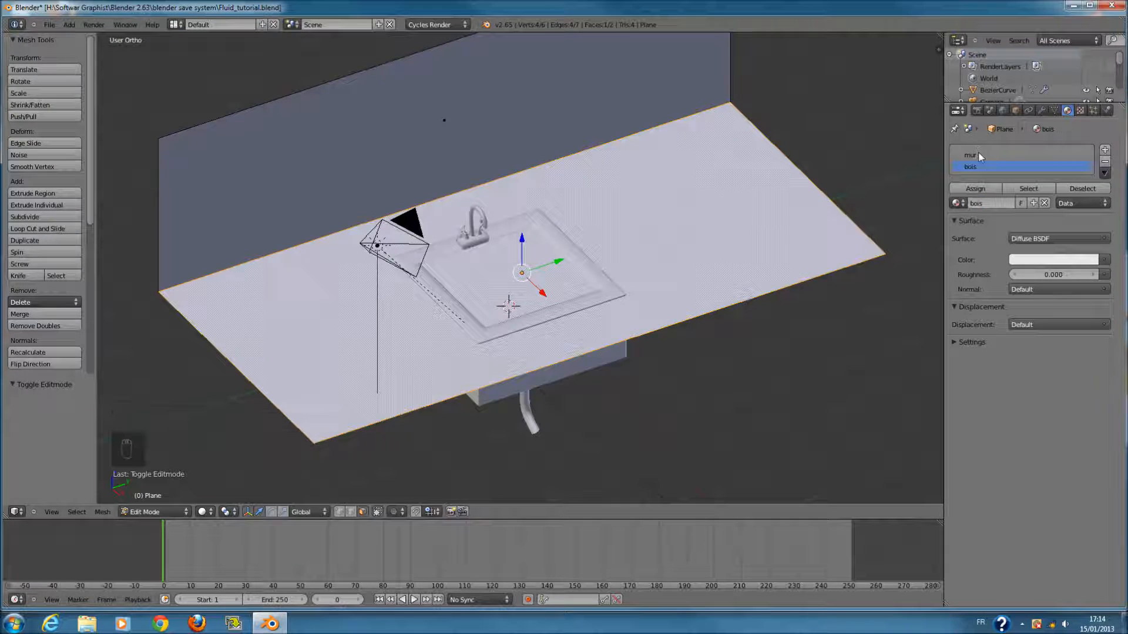
pyautogui.click(975, 188)
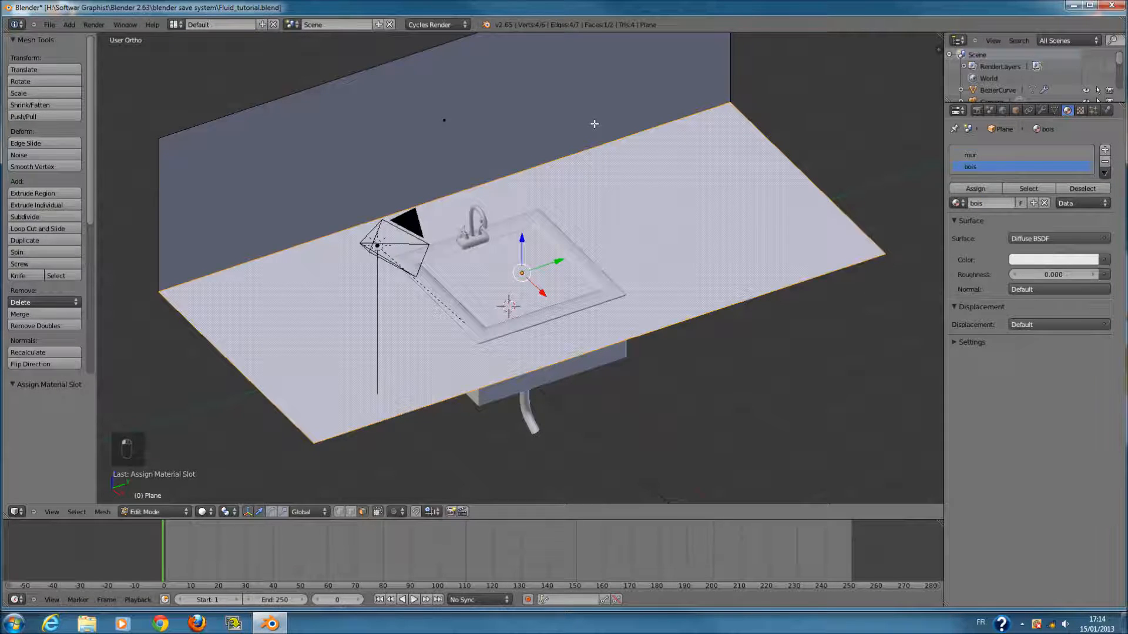
# - Select the back wall face and split off a wide Node Editor area showing the mur material beside the 3D view
pyautogui.rightClick(595, 123)
pyautogui.moveTo(940, 36); pyautogui.dragTo(645, 72)
pyautogui.click(658, 512)
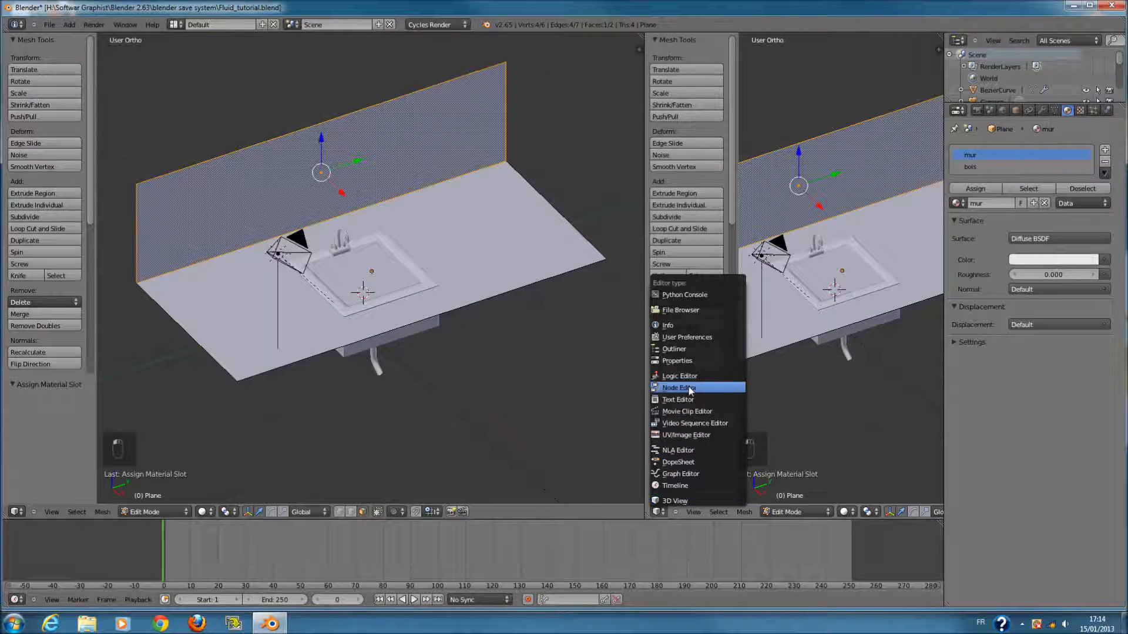
pyautogui.click(689, 388)
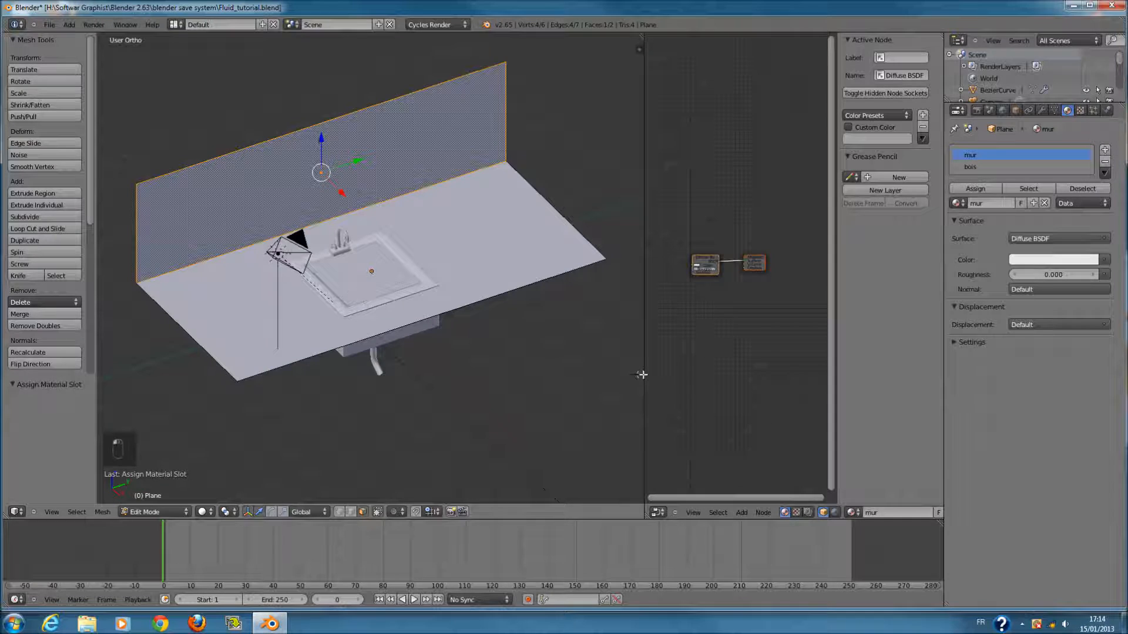
pyautogui.moveTo(644, 375); pyautogui.dragTo(463, 360)
# - Space out the mur nodes, add an Image Texture node and connect its Alpha output to the Diffuse BSDF's Color
pyautogui.scroll(3, 658, 239)
pyautogui.moveTo(699, 258); pyautogui.dragTo(862, 283)
pyautogui.scroll(1, 687, 306)
pyautogui.moveTo(685, 307); pyautogui.dragTo(765, 295, button='middle')
pyautogui.moveTo(640, 252); pyautogui.dragTo(736, 264)
pyautogui.scroll(-5, 721, 297)
pyautogui.hotkey('shift', 'a')
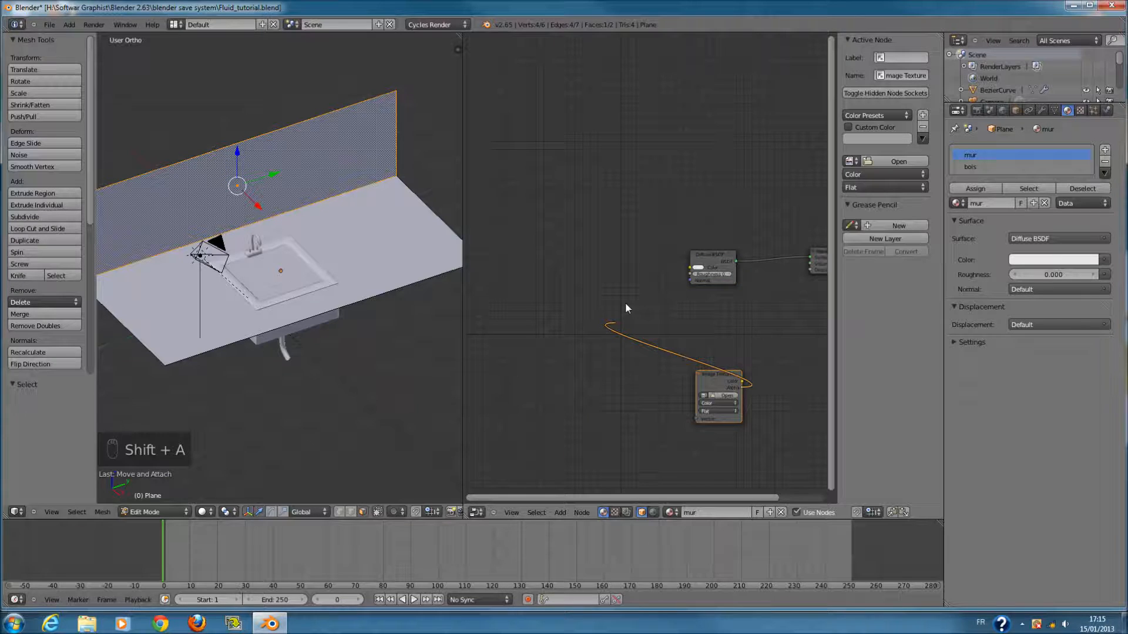
pyautogui.moveTo(625, 308); pyautogui.dragTo(691, 268)
pyautogui.moveTo(702, 376); pyautogui.dragTo(606, 284)
# - Load 347996.png from H:\texture\brick_wall into the Image Texture node, browsing the files as thumbnails
pyautogui.click(567, 322)
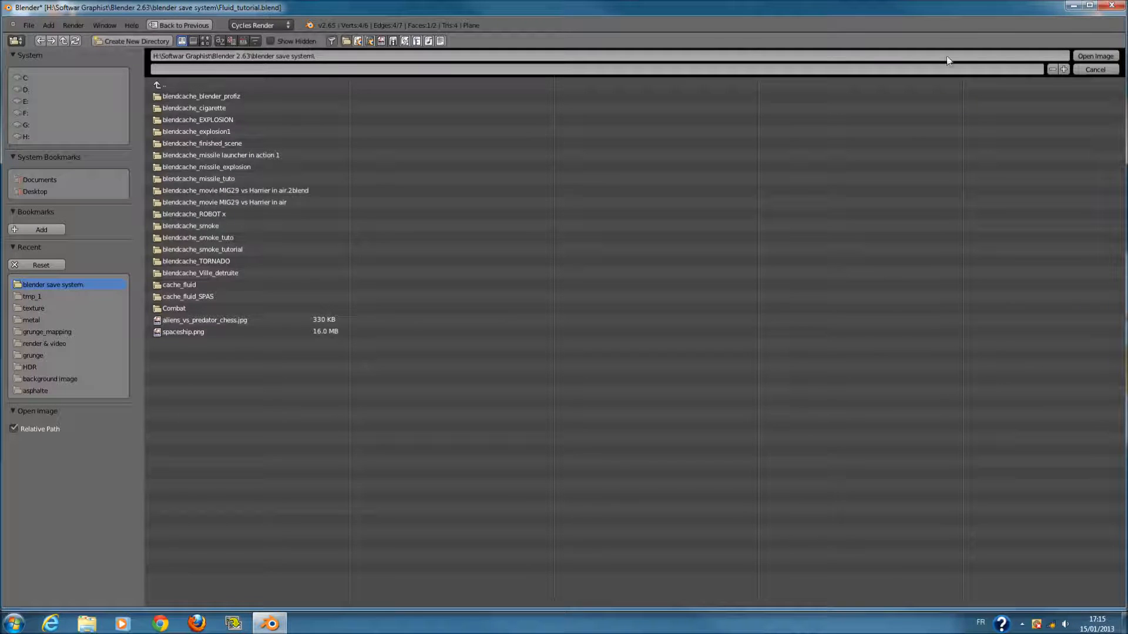
pyautogui.click(1094, 69)
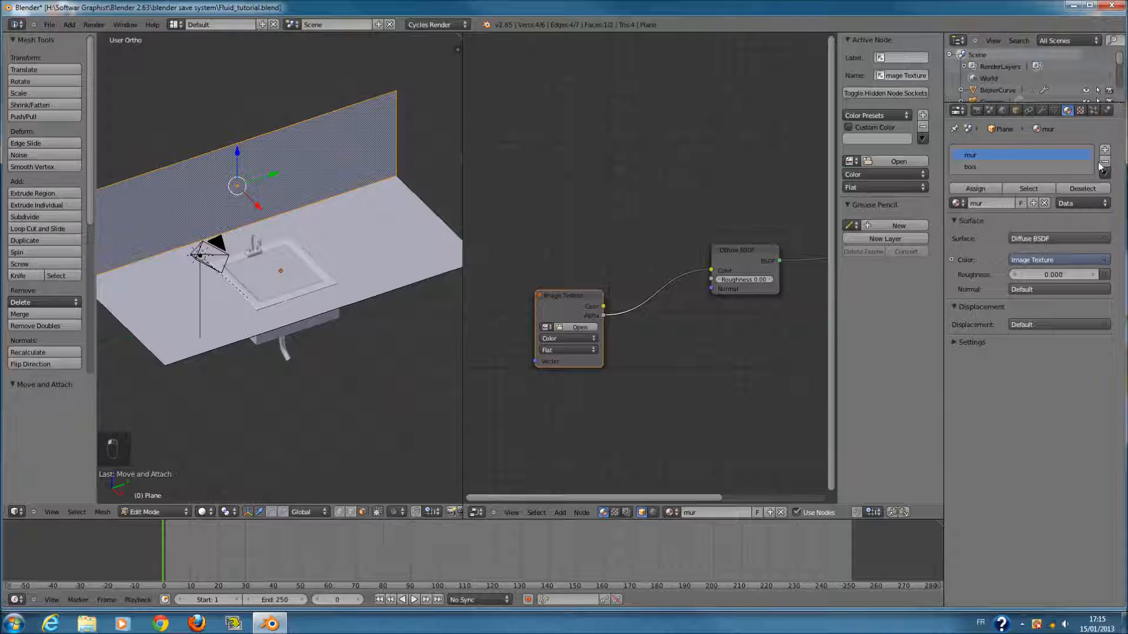
pyautogui.click(577, 327)
pyautogui.click(205, 40)
pyautogui.click(25, 136)
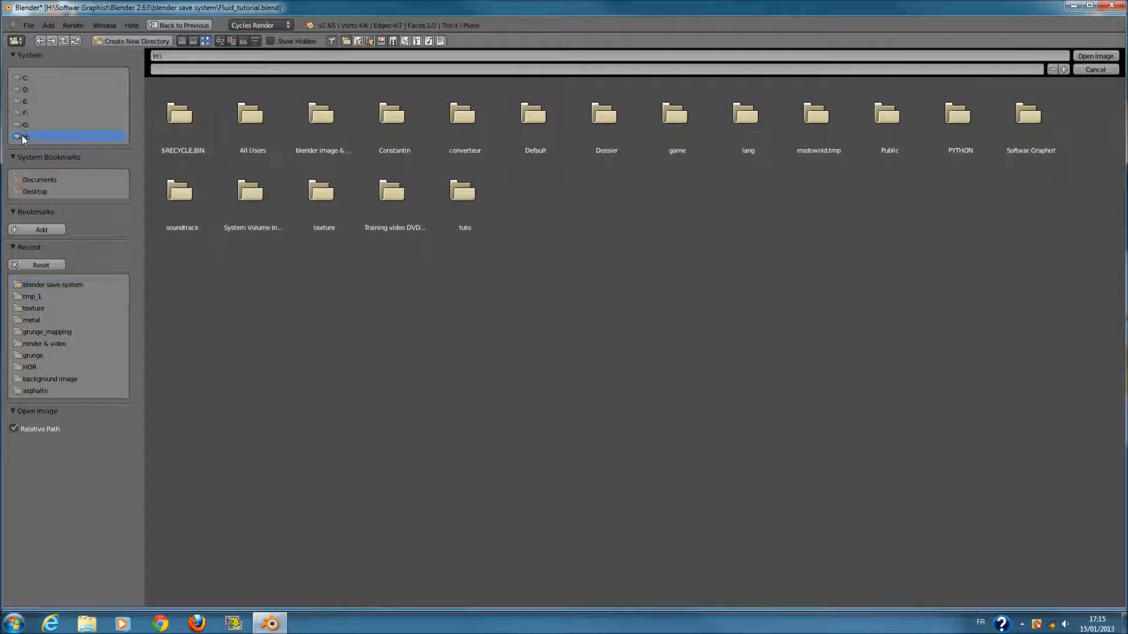
pyautogui.click(325, 214)
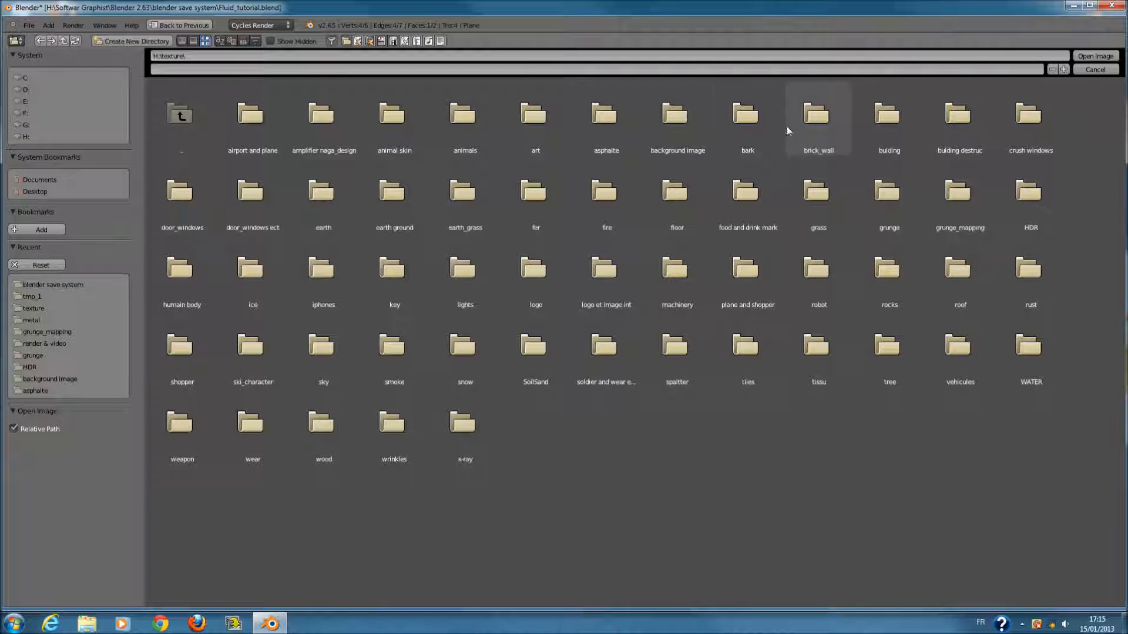
pyautogui.click(755, 125)
pyautogui.click(196, 117)
pyautogui.click(819, 117)
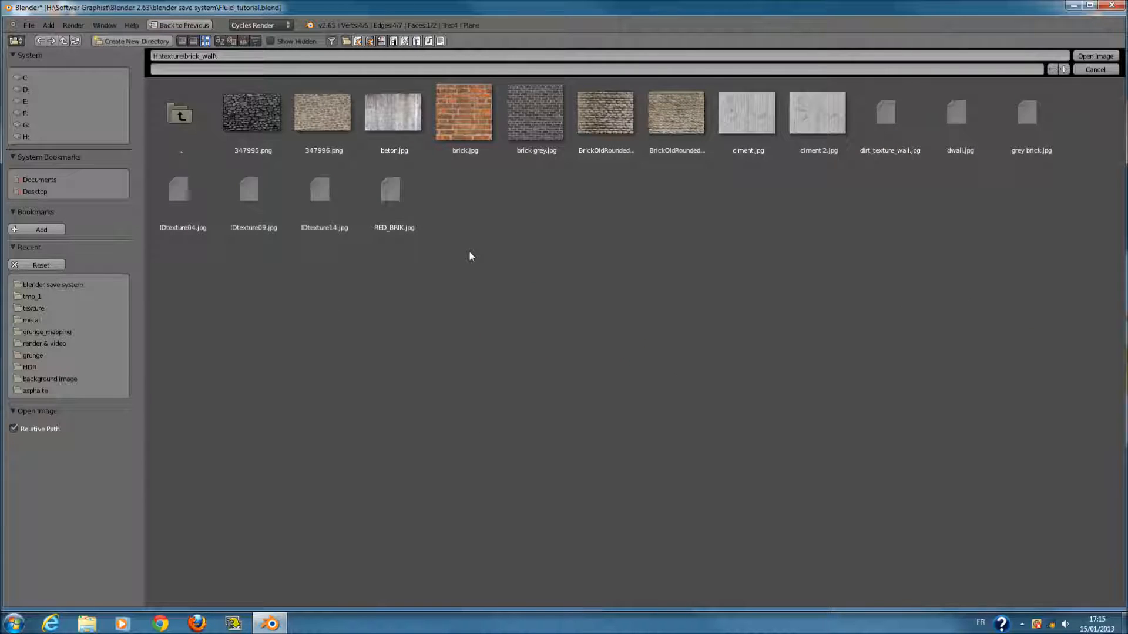
pyautogui.click(262, 195)
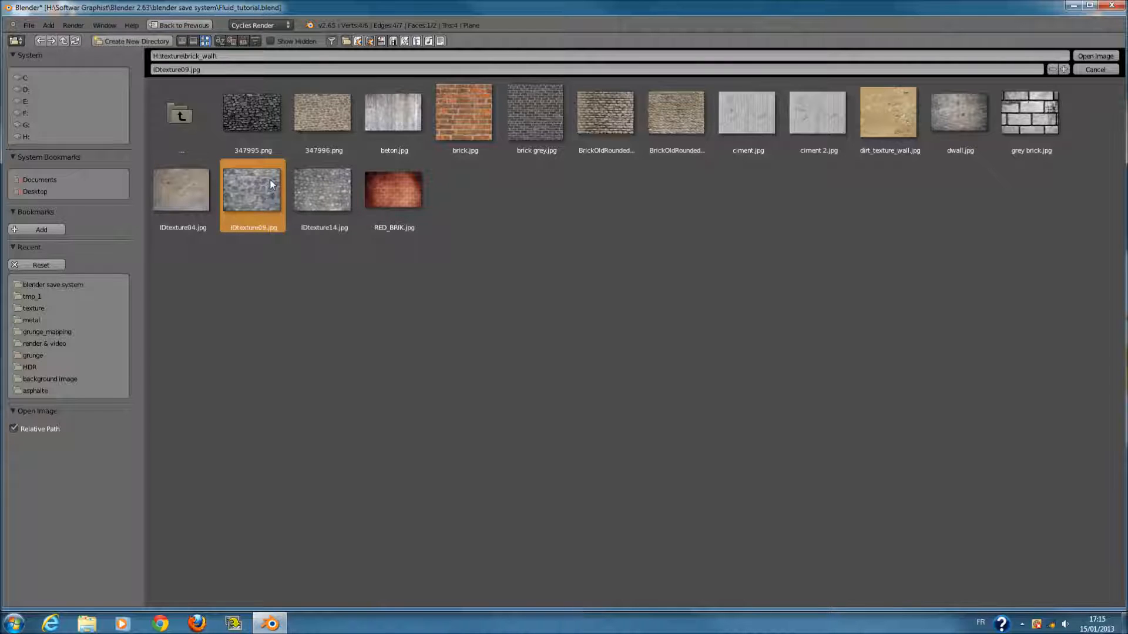
pyautogui.click(329, 132)
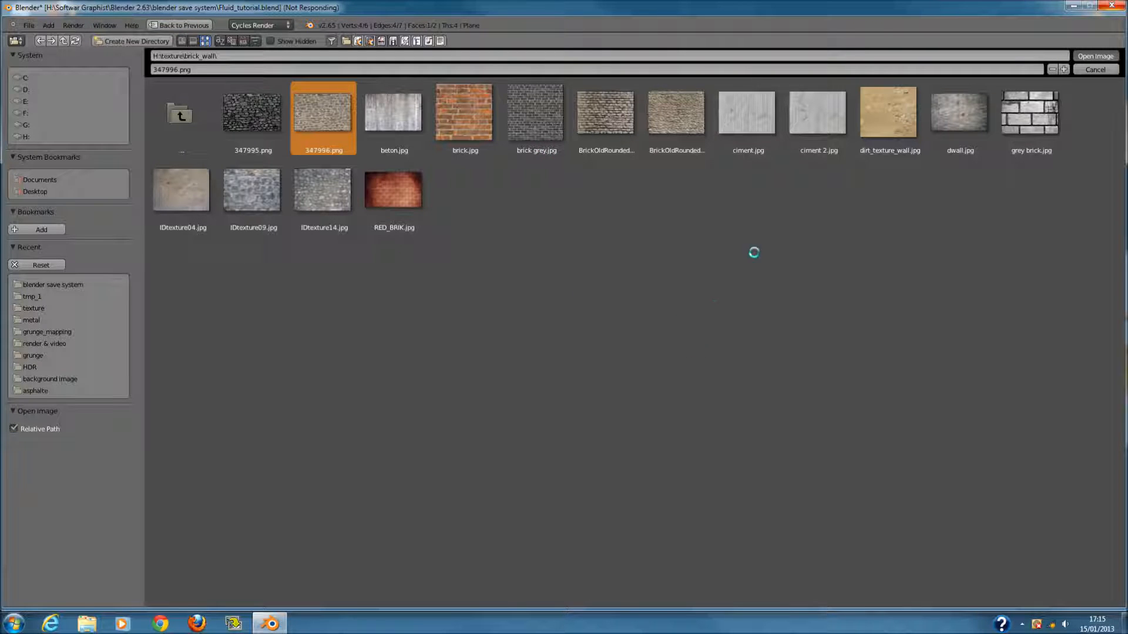
# - Leave Edit Mode and preview the textured wall and countertop with Rendered viewport shading
pyautogui.scroll(-1, 322, 342)
pyautogui.scroll(2, 322, 342)
pyautogui.press('Tab')
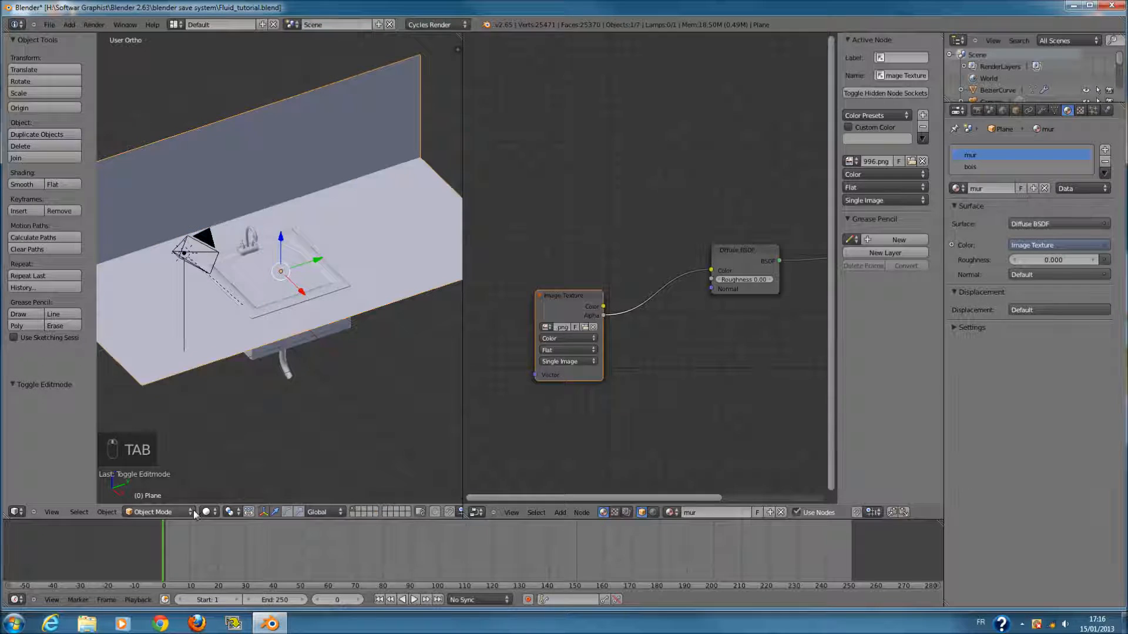
pyautogui.click(210, 514)
pyautogui.click(305, 437)
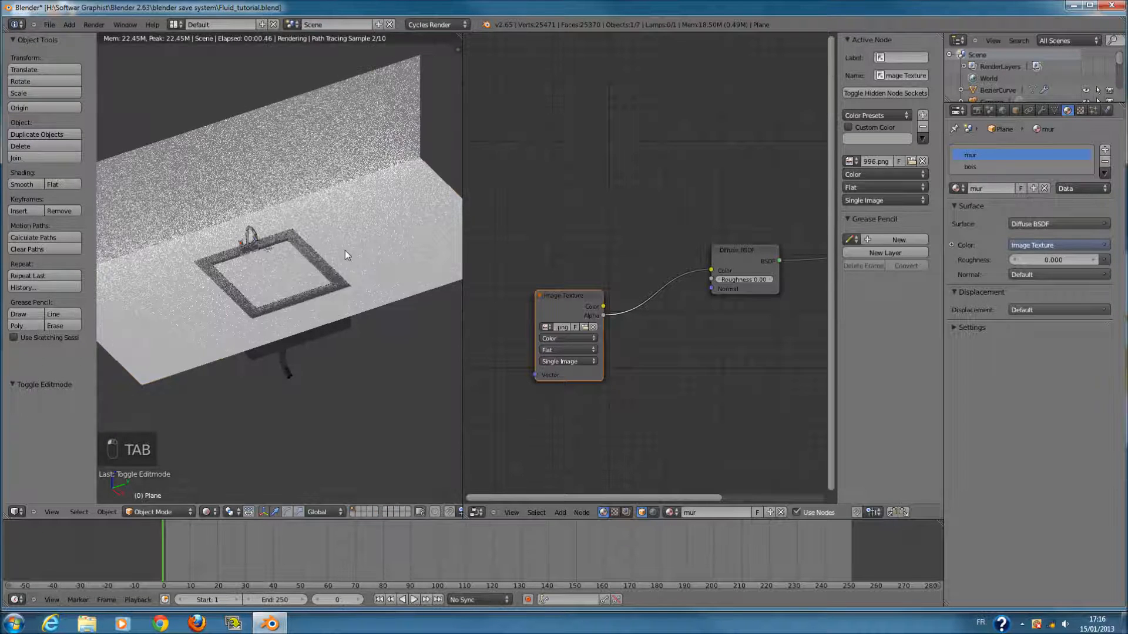
pyautogui.scroll(-2, 340, 326)
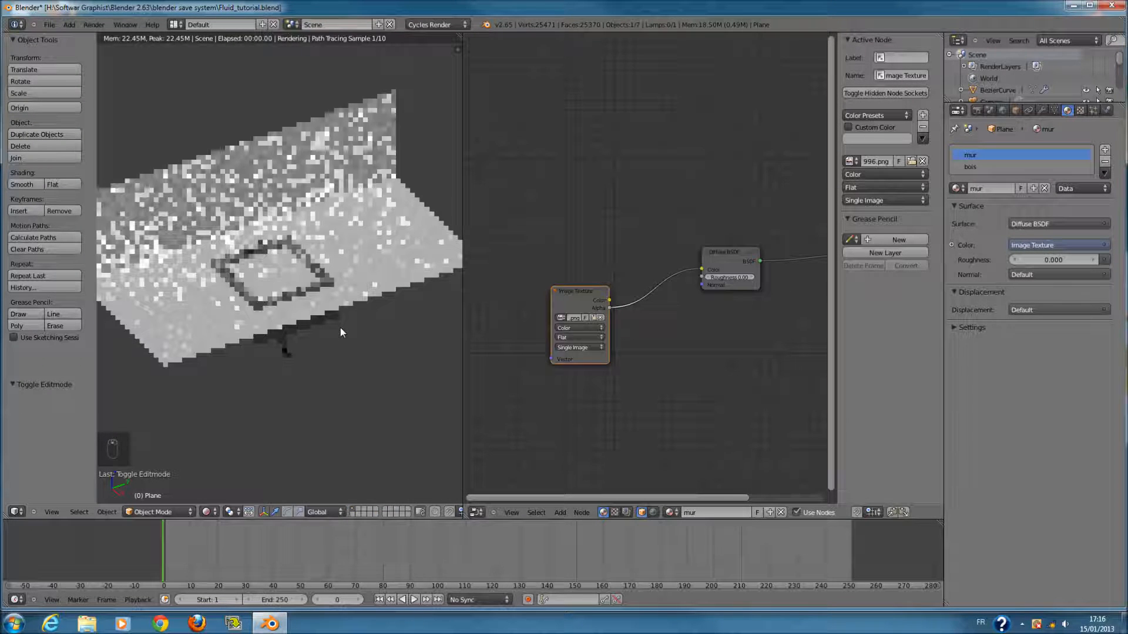
pyautogui.scroll(-3, 340, 327)
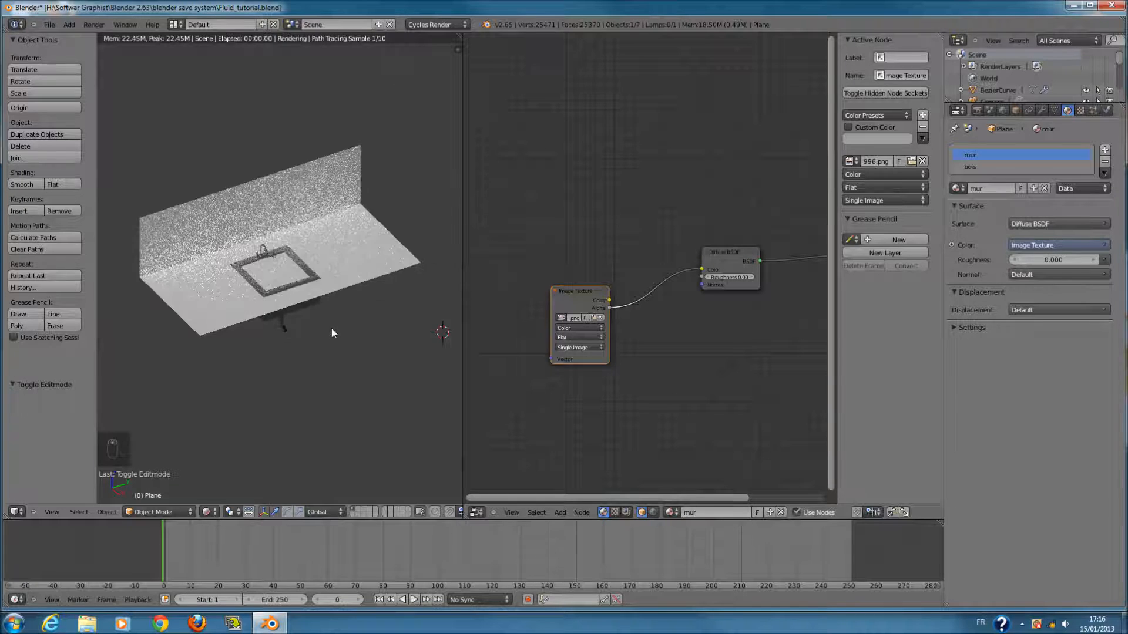
# - Unwrap the back wall face in Edit Mode from the Right view and preview it in Object Mode with Rendered shading
pyautogui.press('Tab')
pyautogui.press('KP_3')
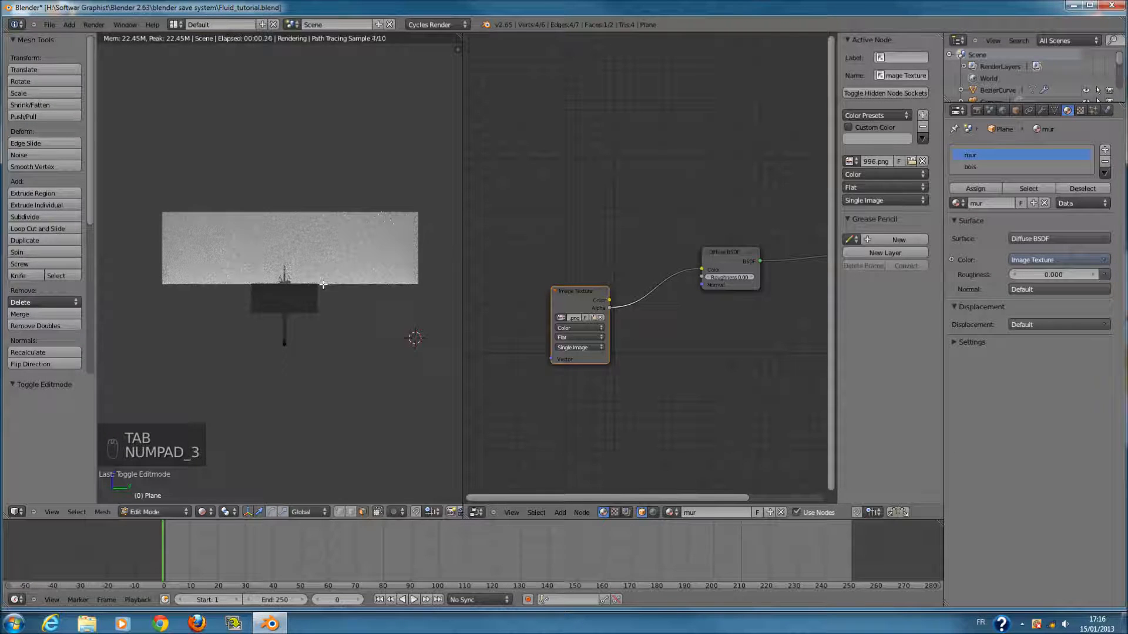
pyautogui.press('u')
pyautogui.press('u')
pyautogui.click(323, 284)
pyautogui.press('Tab')
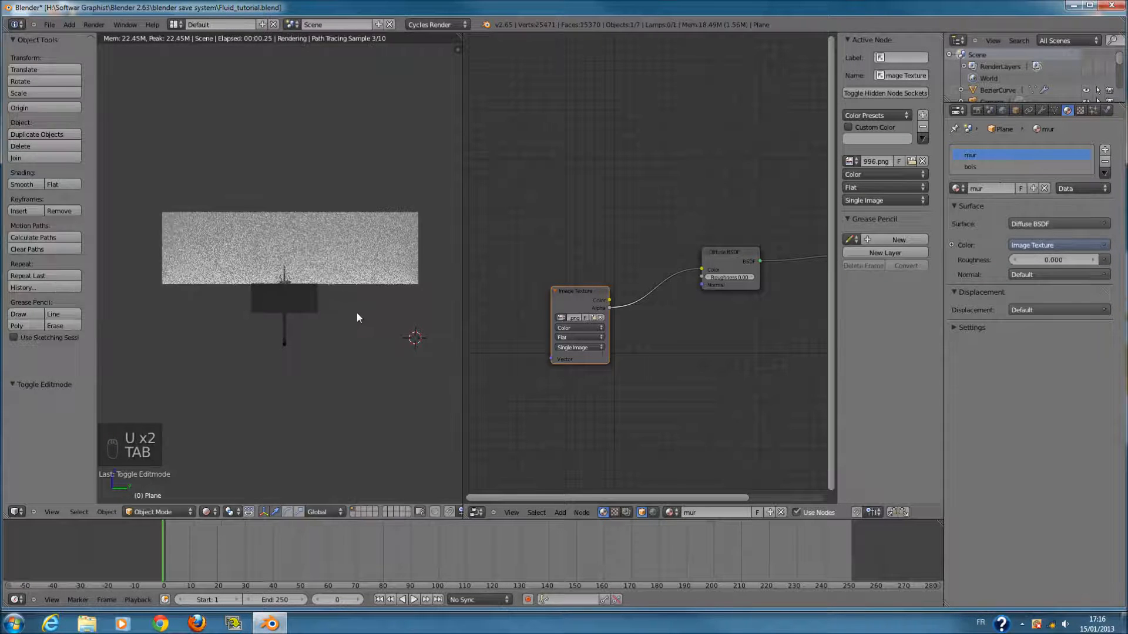
pyautogui.press('z')
pyautogui.press('z')
pyautogui.click(207, 511)
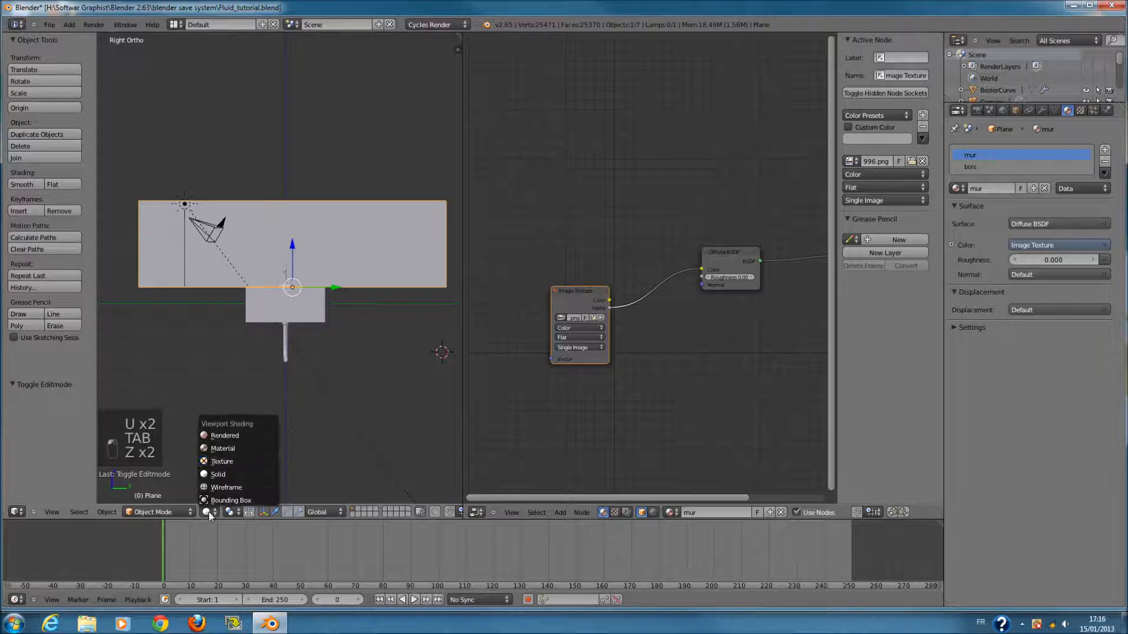
pyautogui.click(231, 436)
# - Assign the mur material to the selected back wall face in Edit Mode, switching the viewport to Solid shading
pyautogui.press('Tab')
pyautogui.click(981, 189)
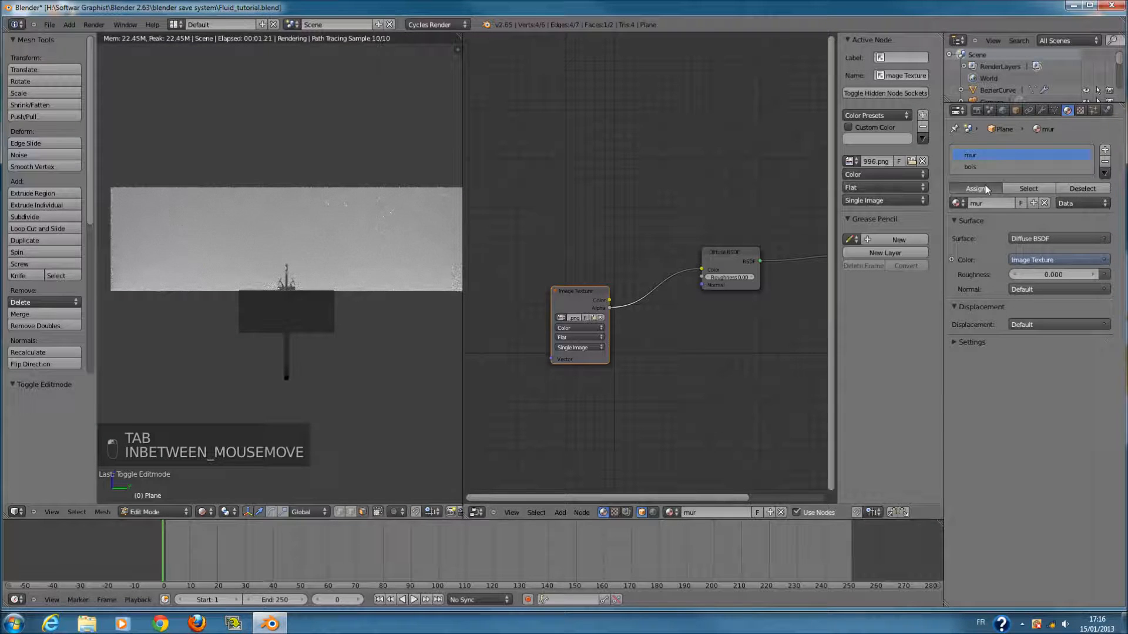
pyautogui.press('Tab')
pyautogui.click(203, 512)
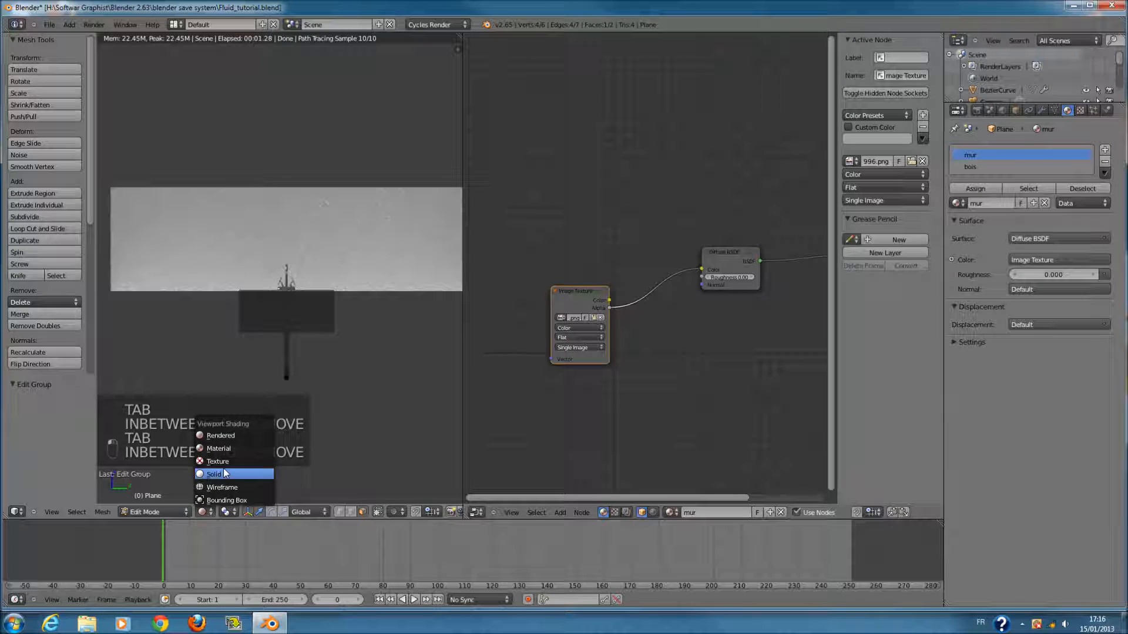
pyautogui.press('z')
pyautogui.press('z')
pyautogui.scroll(1, 293, 344)
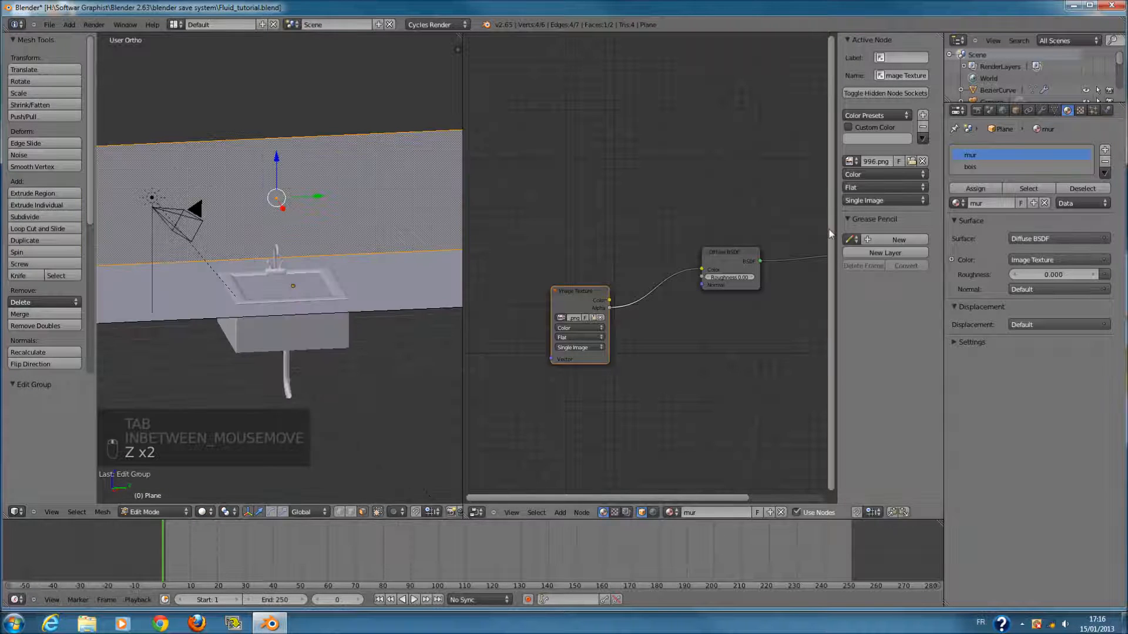
pyautogui.click(977, 191)
# - Select the countertop face, make the mur slot active again and return to Object Mode
pyautogui.moveTo(373, 285); pyautogui.dragTo(390, 300, button='middle')
pyautogui.rightClick(391, 299)
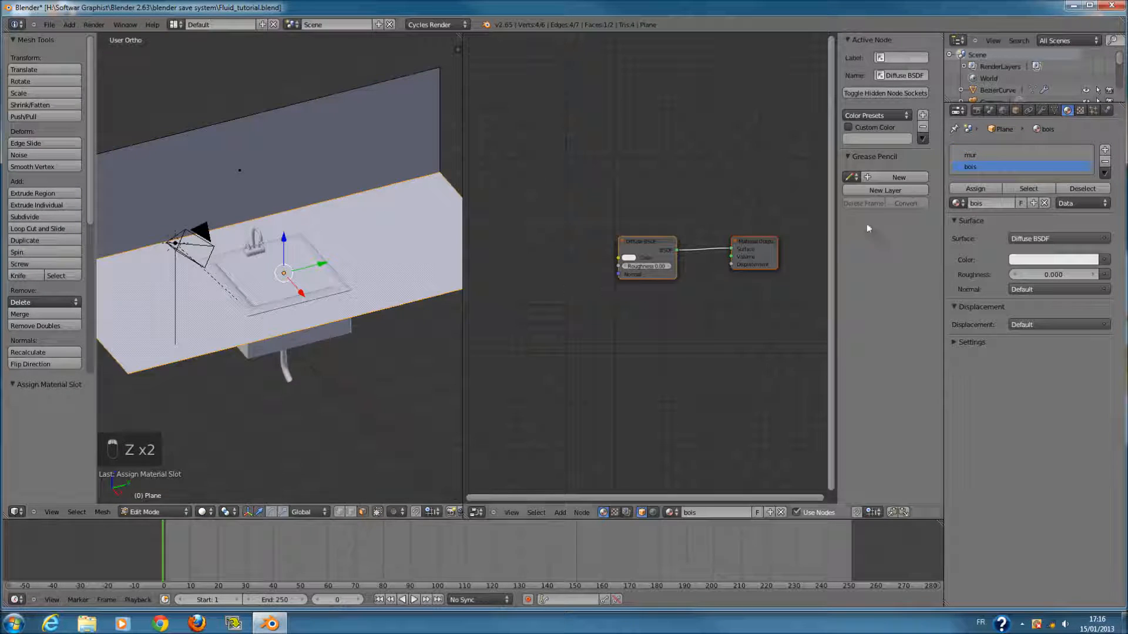
pyautogui.click(985, 153)
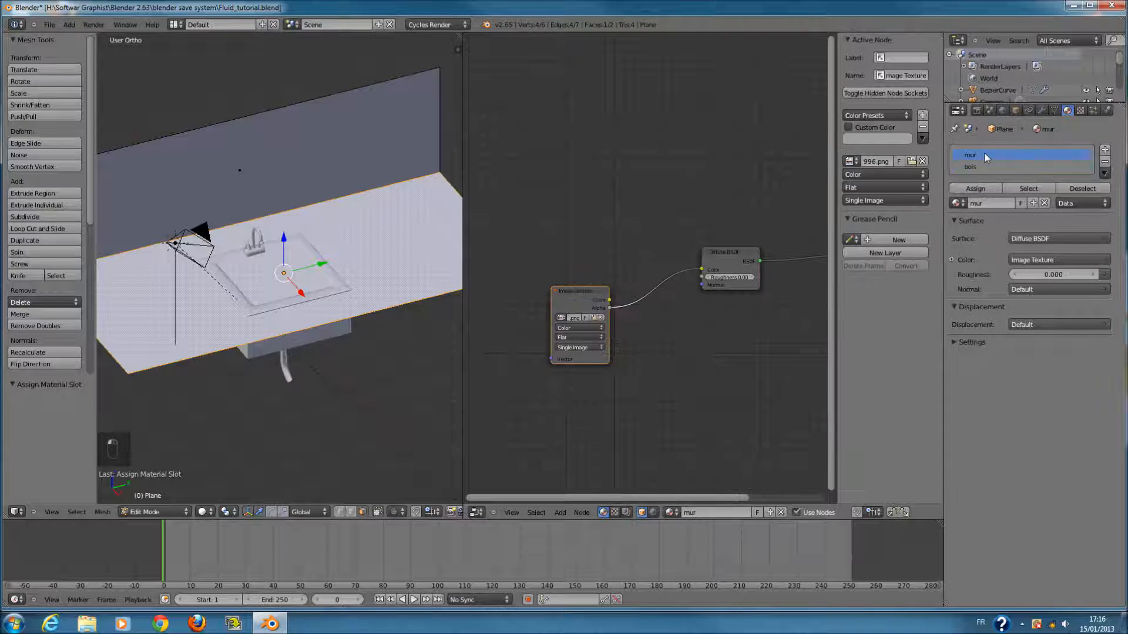
pyautogui.scroll(-1, 704, 286)
pyautogui.press('Tab')
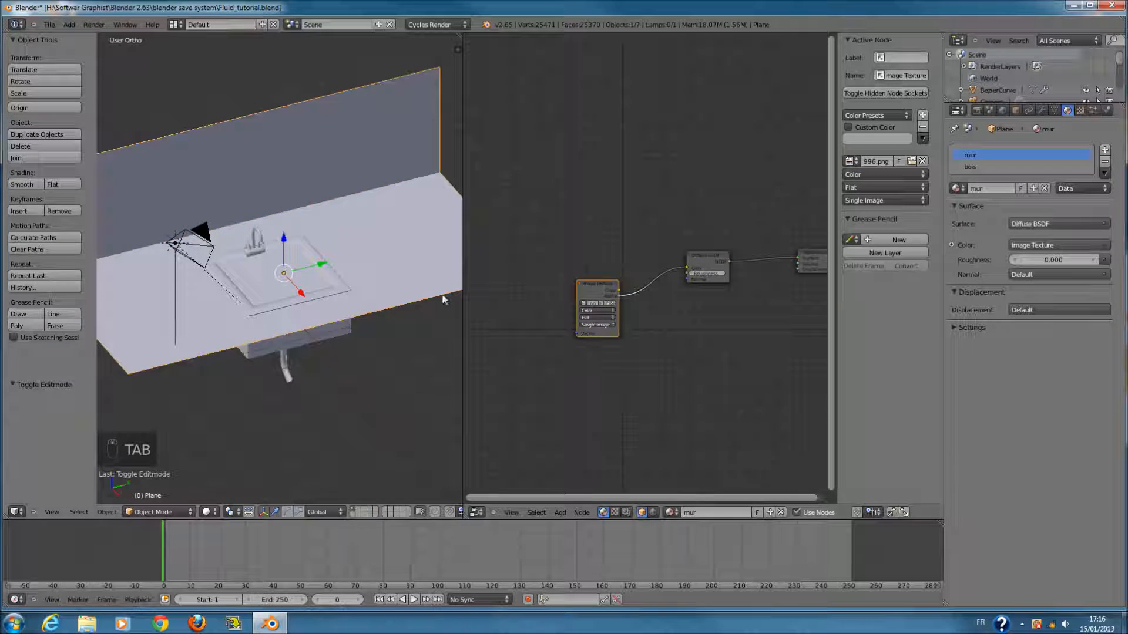
# - Connect the Image Texture's Color output to the Diffuse BSDF's Color instead of Alpha and preview the wall in Rendered shading
pyautogui.moveTo(607, 274); pyautogui.dragTo(609, 253)
pyautogui.scroll(2, 711, 282)
pyautogui.moveTo(707, 271); pyautogui.dragTo(707, 271)
pyautogui.moveTo(609, 268); pyautogui.dragTo(707, 269)
pyautogui.hotkey('shift', 'z')
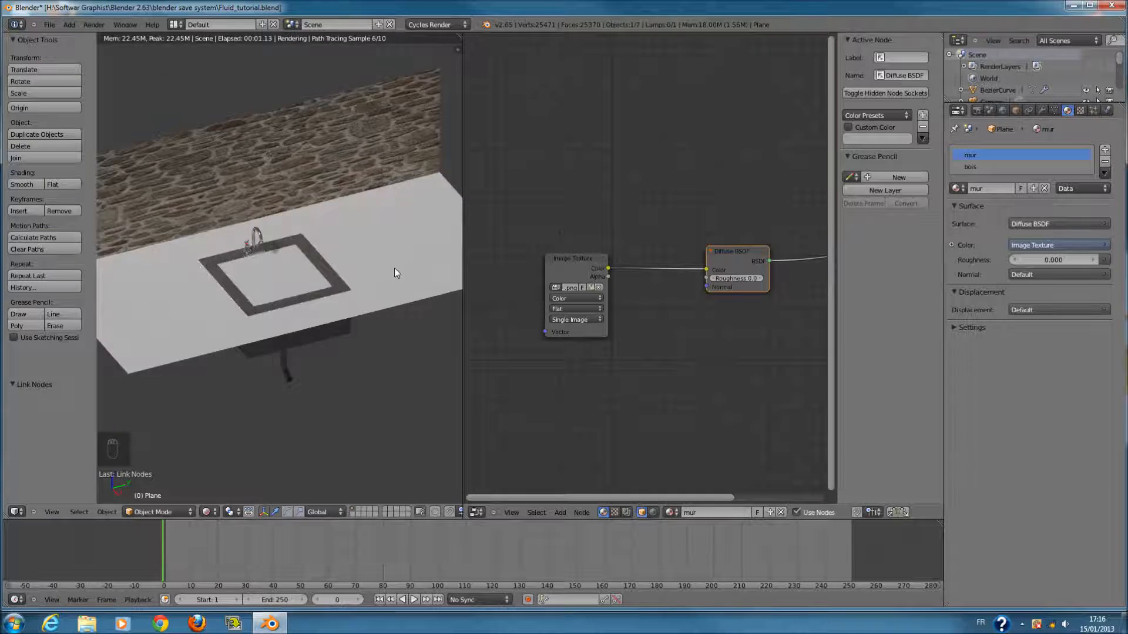
# - Check the textured wall from the camera and Right views, and turn the Node Editor area into a UV/Image Editor
pyautogui.press('KP_0')
pyautogui.press('KP_0')
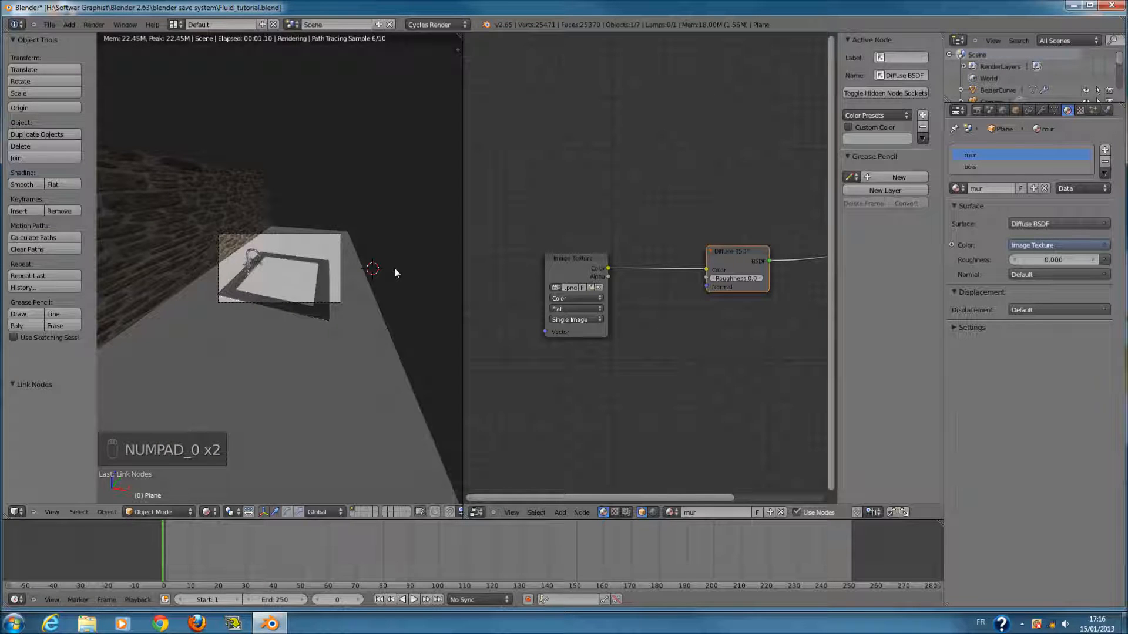
pyautogui.press('KP_3')
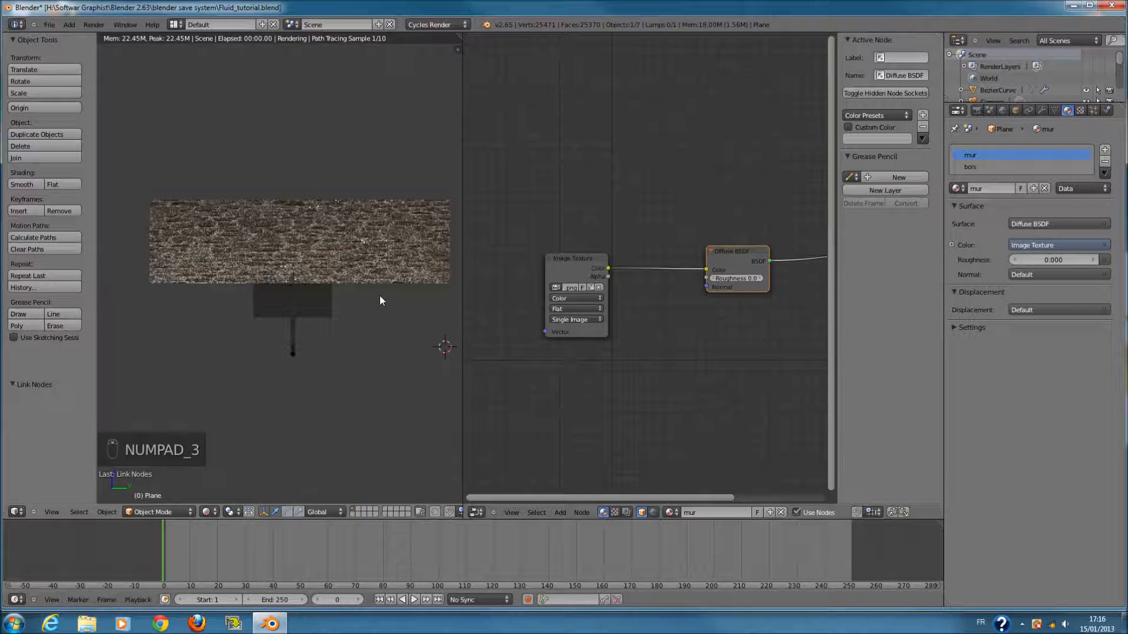
pyautogui.click(475, 512)
pyautogui.click(537, 435)
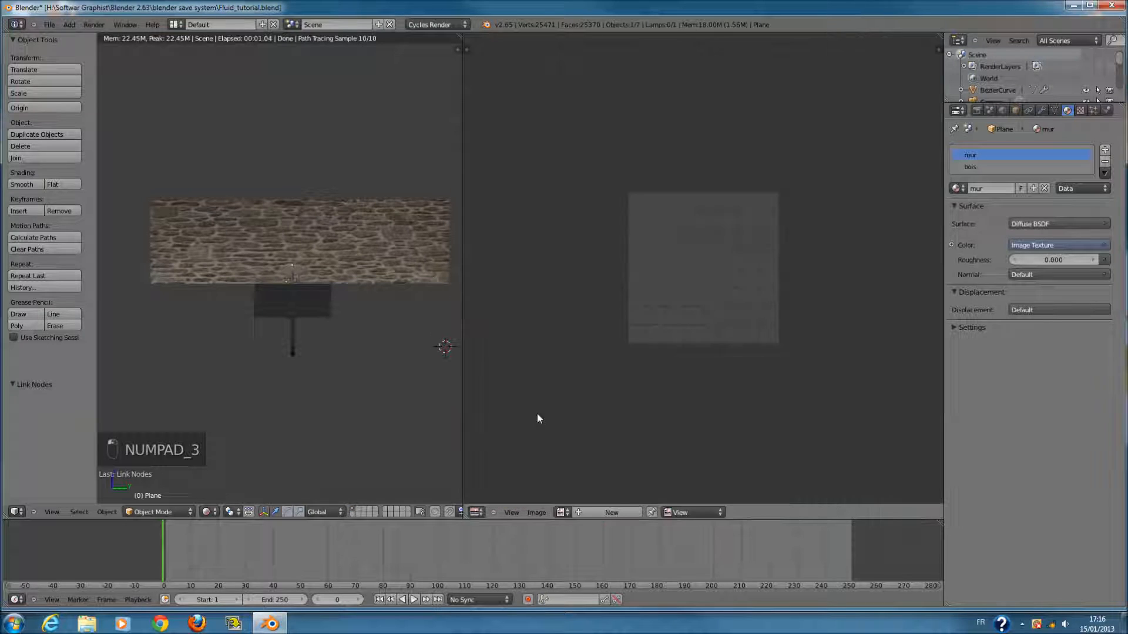
# - Stretch the selected face's UVs along X, scale them up uniformly and return to Object Mode
pyautogui.press('Tab')
pyautogui.scroll(-3, 784, 267)
pyautogui.press('s')
pyautogui.press('x')
pyautogui.click(952, 274)
pyautogui.press('Tab')
pyautogui.press('Tab')
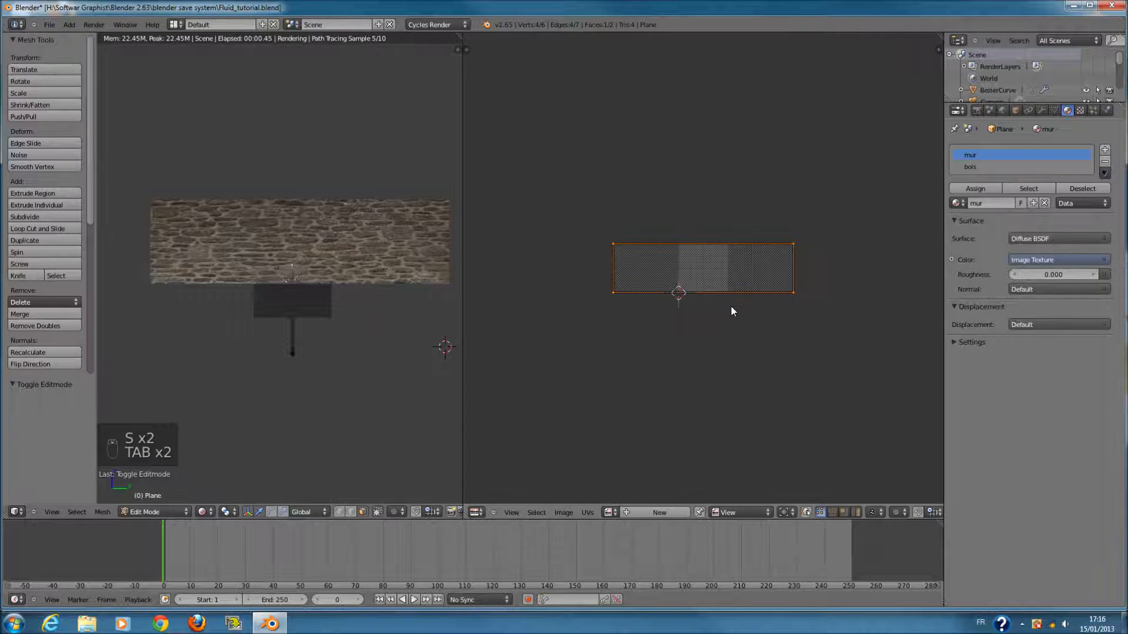
pyautogui.press('s')
pyautogui.click(781, 357)
pyautogui.press('Tab')
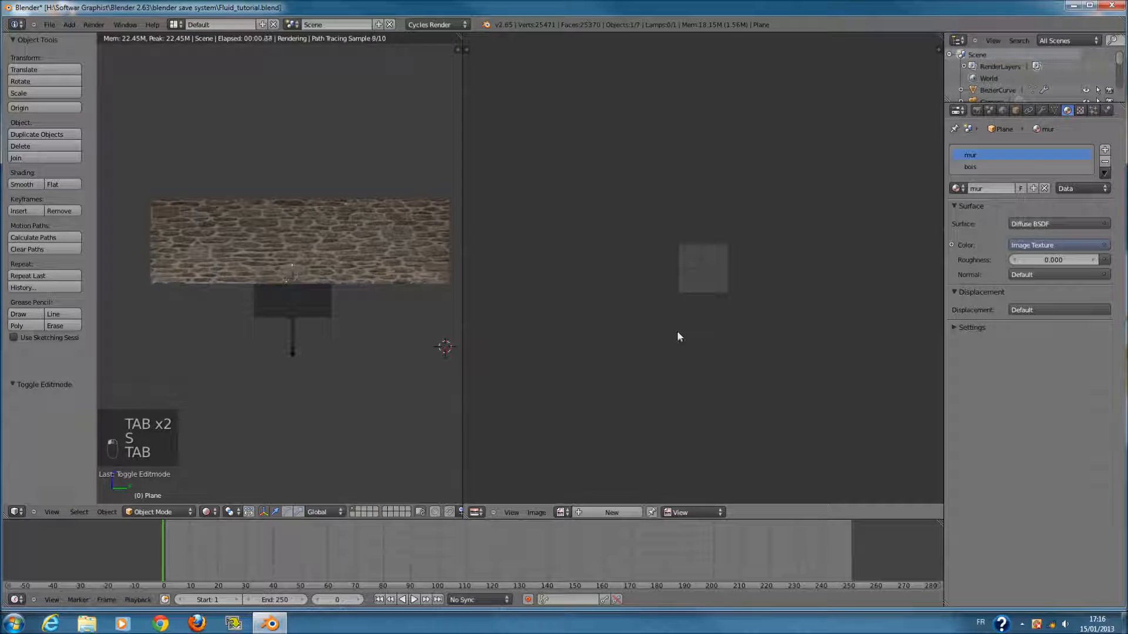
# - Restart the Rendered preview by switching through Solid shading, and show 347996.png in the UV/Image Editor
pyautogui.click(205, 511)
pyautogui.click(230, 471)
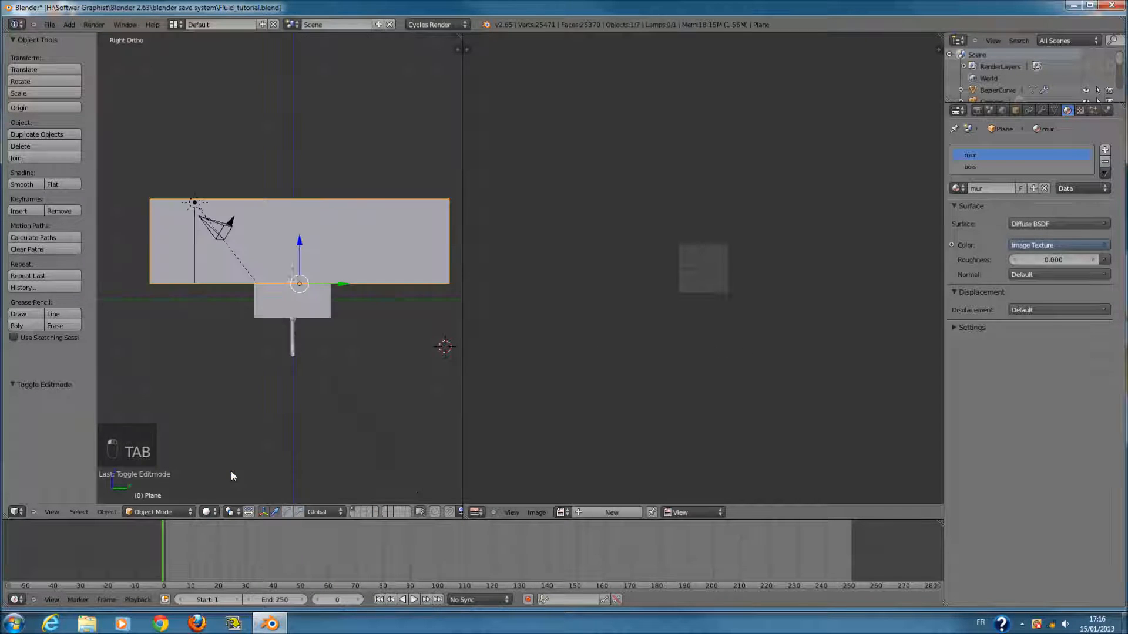
pyautogui.click(206, 512)
pyautogui.click(238, 435)
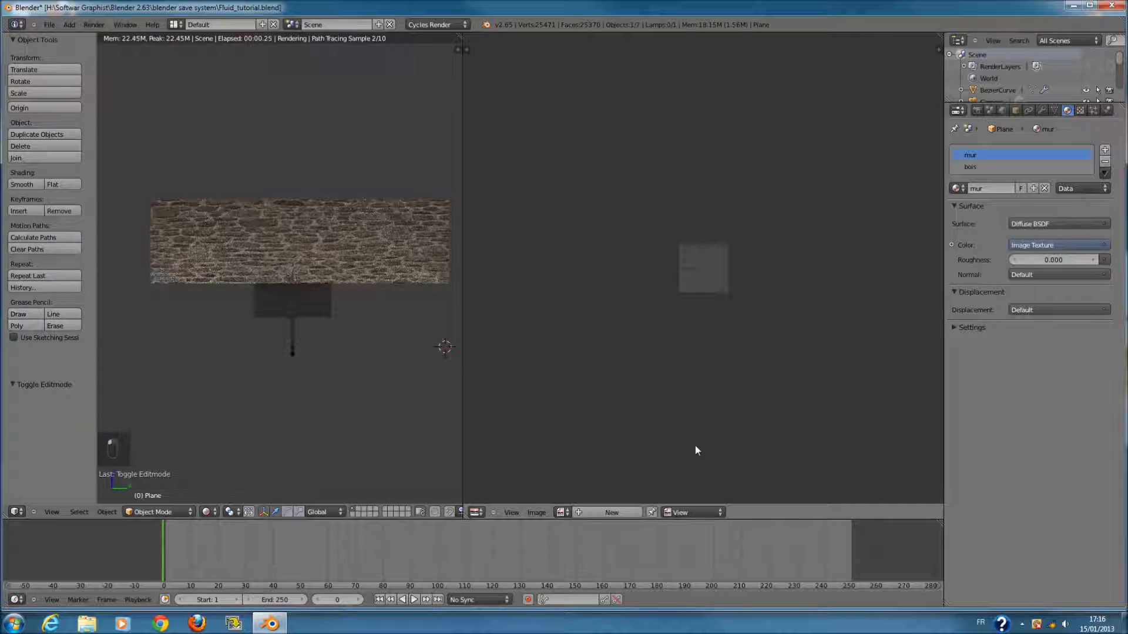
pyautogui.click(564, 512)
pyautogui.click(611, 383)
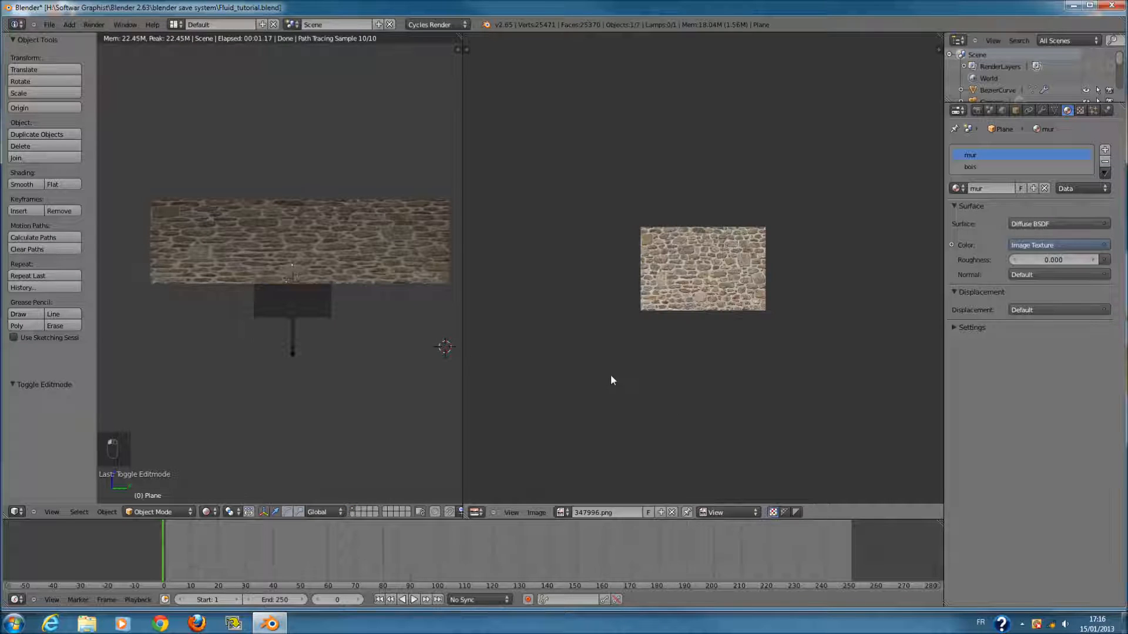
# - Scale the selected face's UVs uniformly against the brick image and along Y, and preview the wall in Object Mode
pyautogui.press('Tab')
pyautogui.press('s')
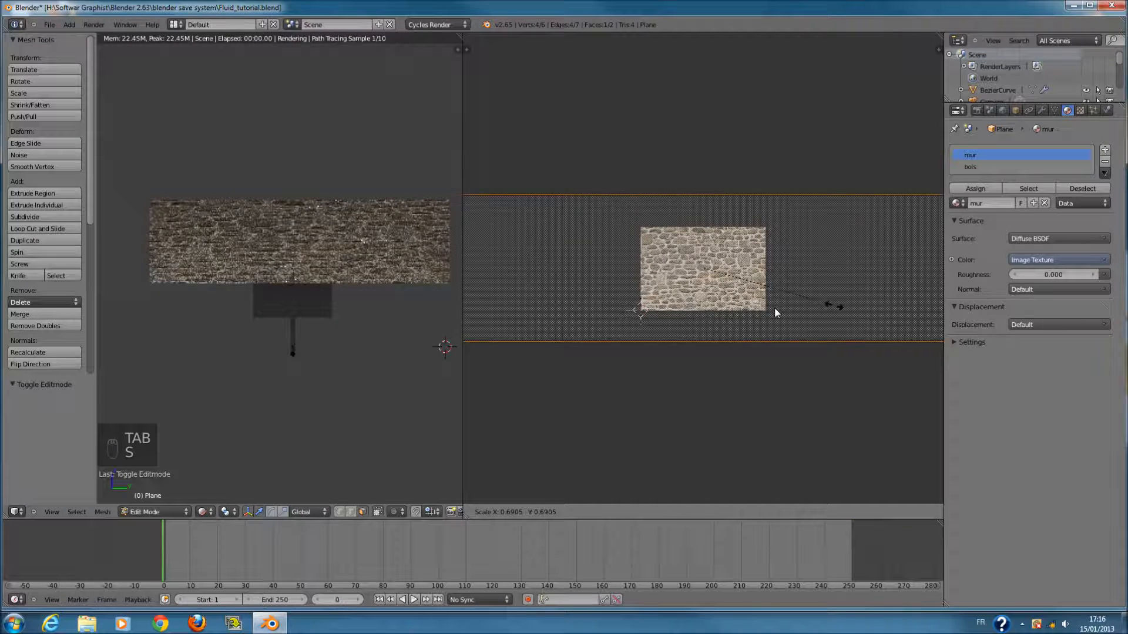
pyautogui.click(708, 320)
pyautogui.scroll(-3, 749, 330)
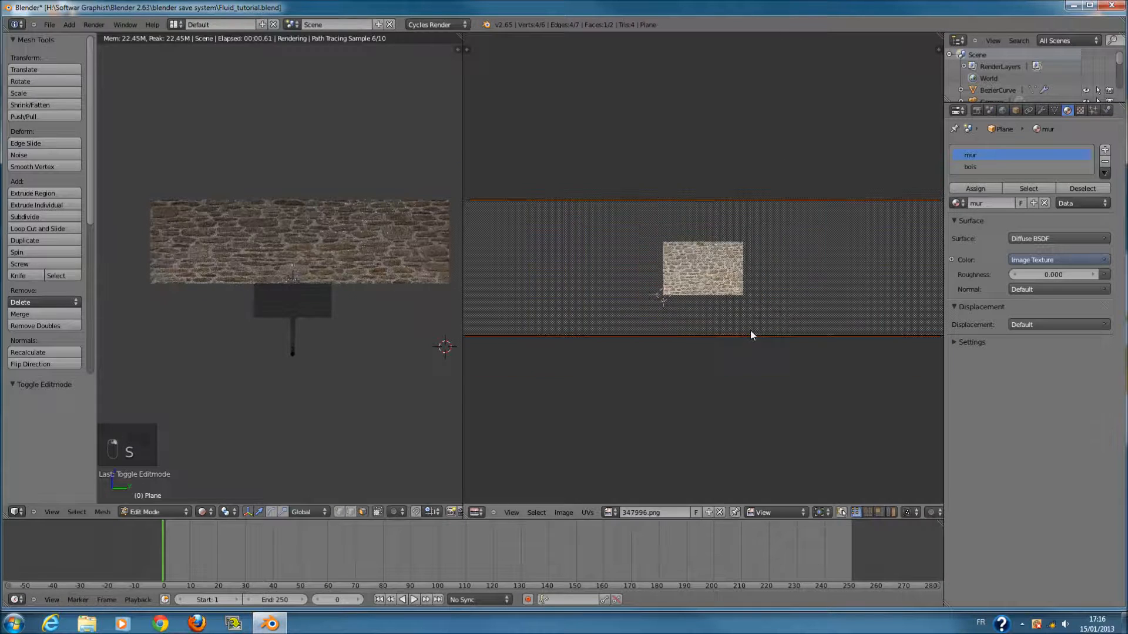
pyautogui.press('s')
pyautogui.click(699, 291)
pyautogui.press('s')
pyautogui.press('y')
pyautogui.click(727, 385)
pyautogui.press('Tab')
pyautogui.scroll(3, 392, 321)
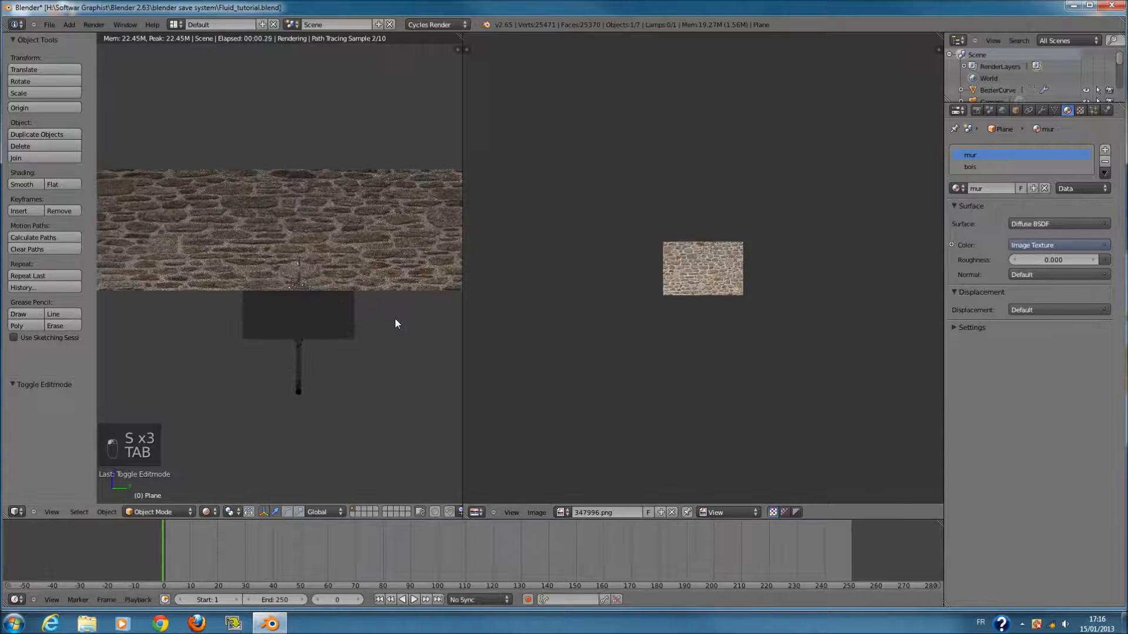
# - Shrink the selected face's UVs closer to the brick image's size while viewing through the camera
pyautogui.press('KP_0')
pyautogui.press('Tab')
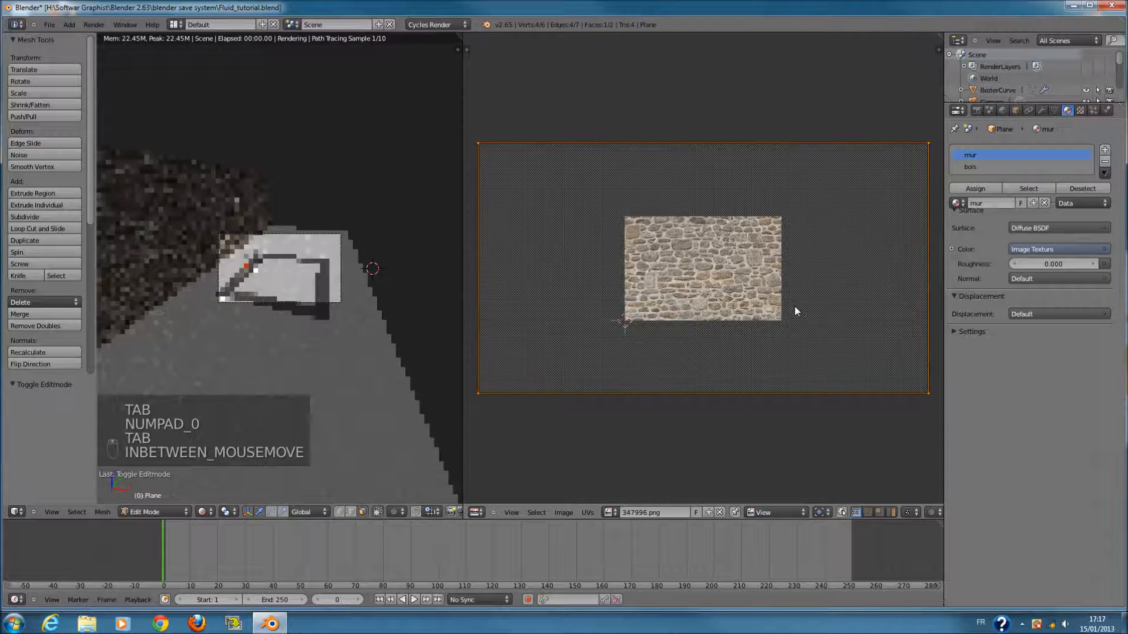
pyautogui.scroll(-2, 796, 312)
pyautogui.press('s')
pyautogui.press('s')
pyautogui.click(792, 278)
pyautogui.press('Tab')
# - Assign mur to the selected countertop face, enlarge its UVs beyond the brick image and check the rendered tiling
pyautogui.moveTo(302, 360); pyautogui.dragTo(272, 353, button='middle')
pyautogui.press('Tab')
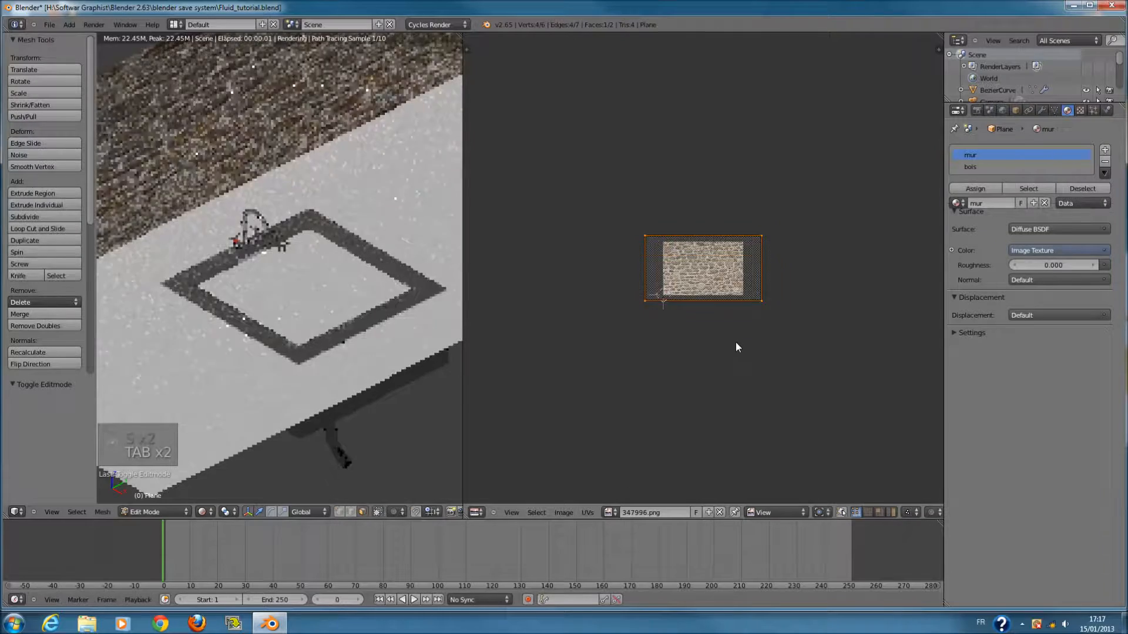
pyautogui.scroll(-2, 725, 325)
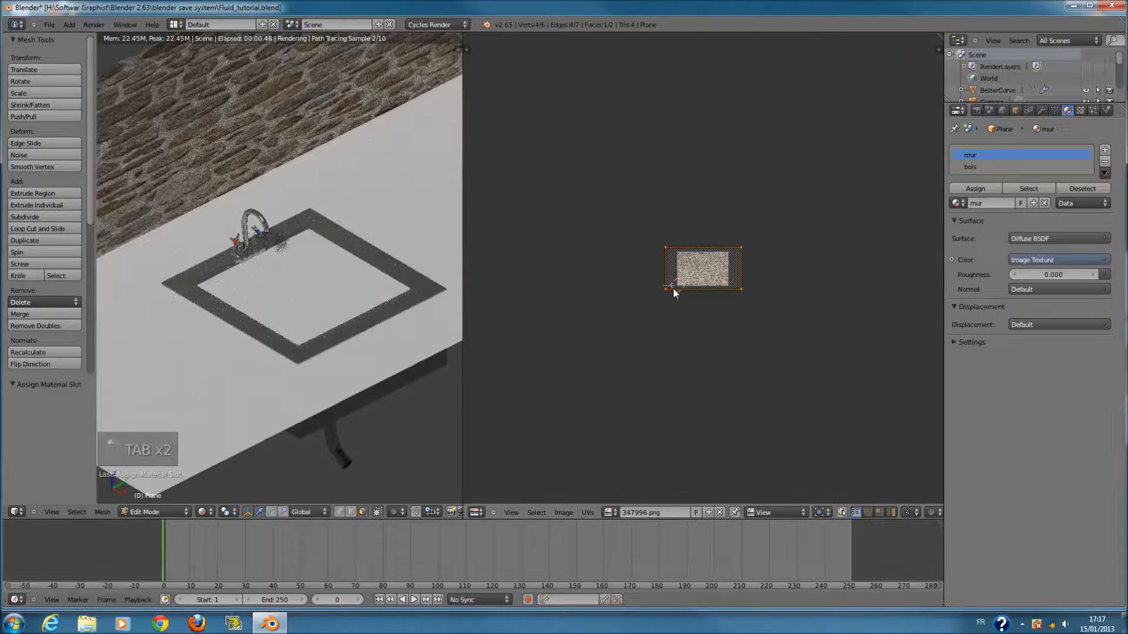
pyautogui.press('s')
pyautogui.click(803, 350)
pyautogui.press('Tab')
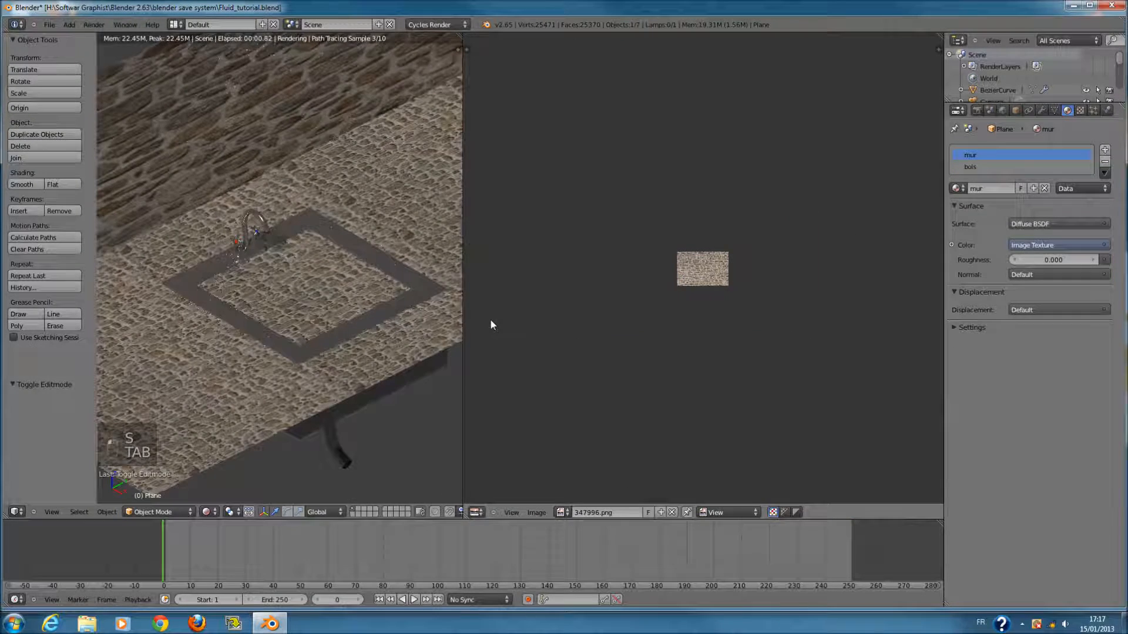
pyautogui.press('Tab')
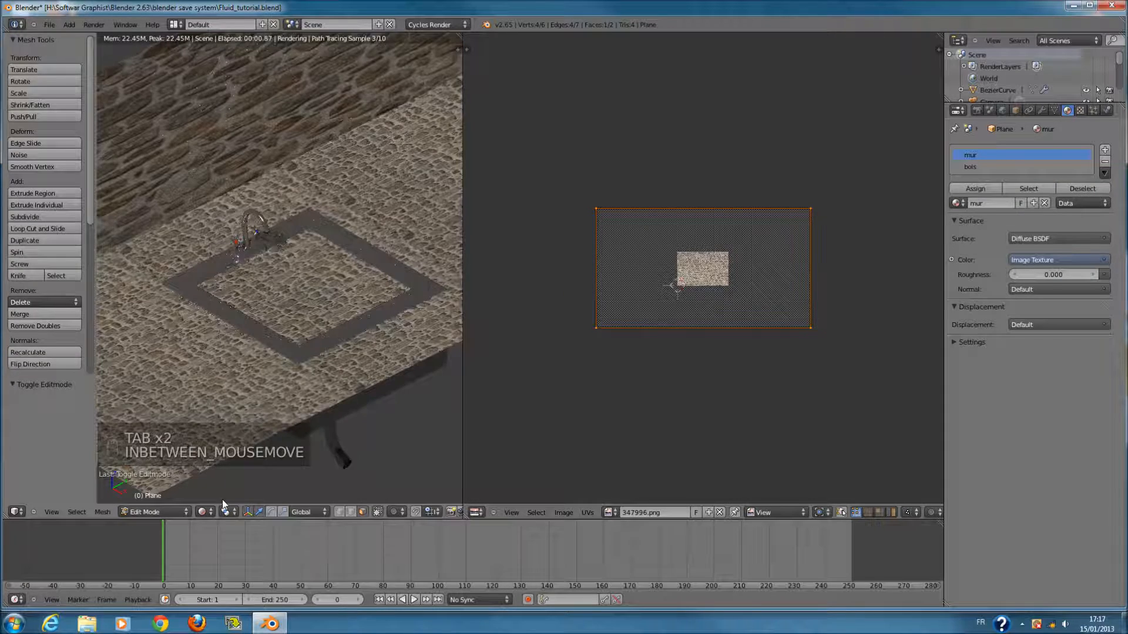
# - Project the wall face's UVs from the right view, fitted to the stone image's bounds
pyautogui.press('Tab')
pyautogui.click(207, 512)
pyautogui.click(219, 475)
pyautogui.press('z')
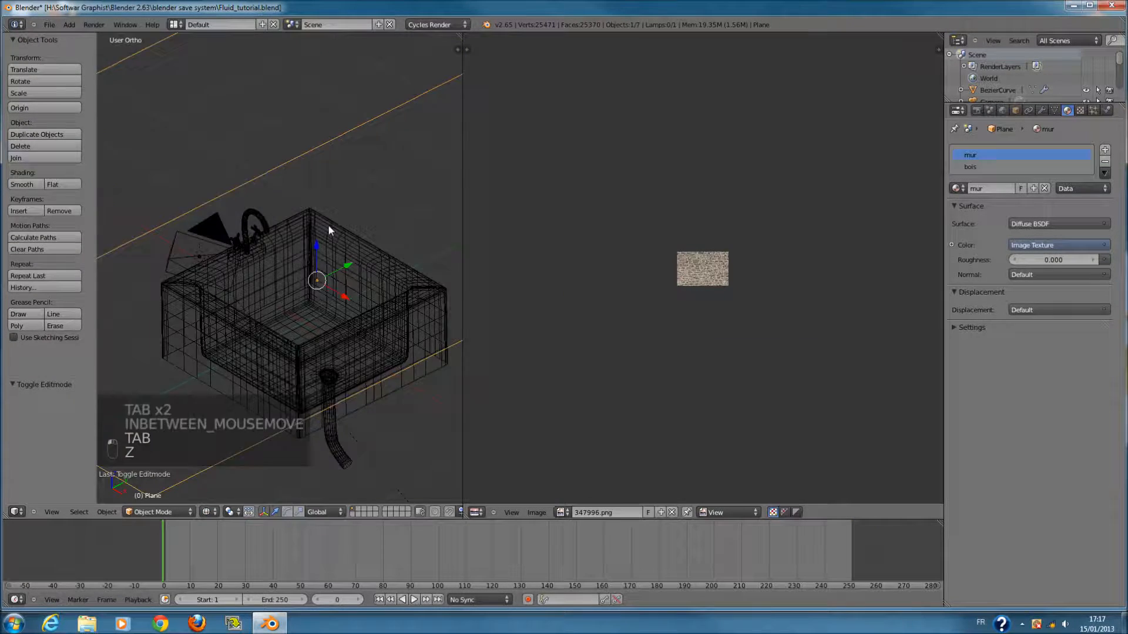
pyautogui.press('Tab')
pyautogui.rightClick(263, 162)
pyautogui.press('KP_3')
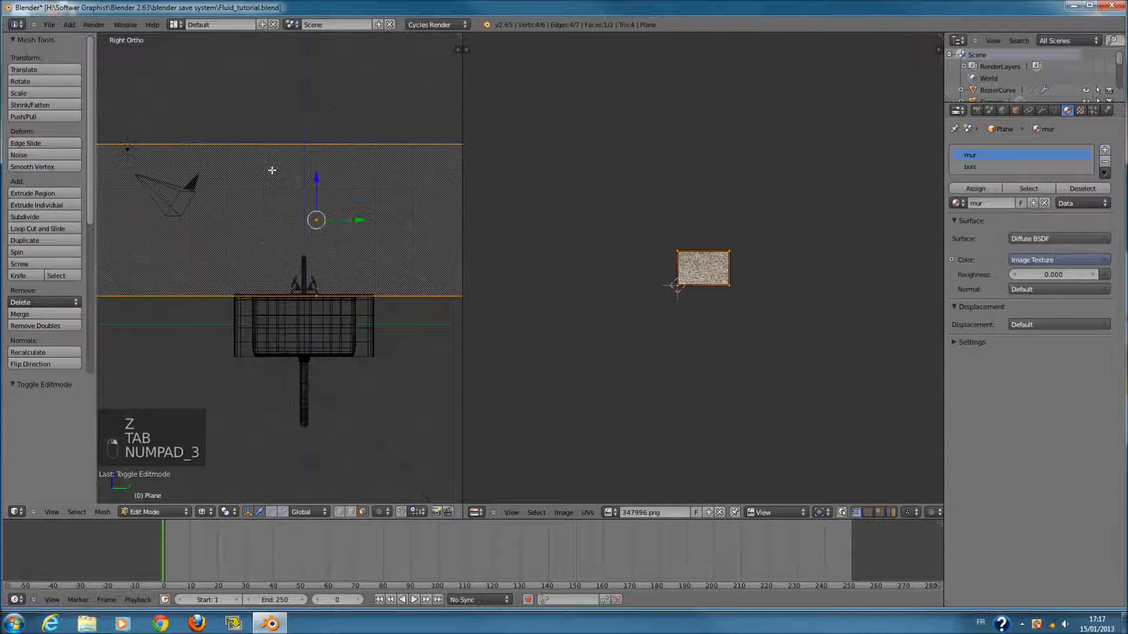
pyautogui.press('u')
pyautogui.press('u')
pyautogui.press('z')
# - Preview the wall in rendered shading and scale its UV layout to nearly twice the stone image's size
pyautogui.moveTo(272, 170); pyautogui.dragTo(214, 486, button='middle')
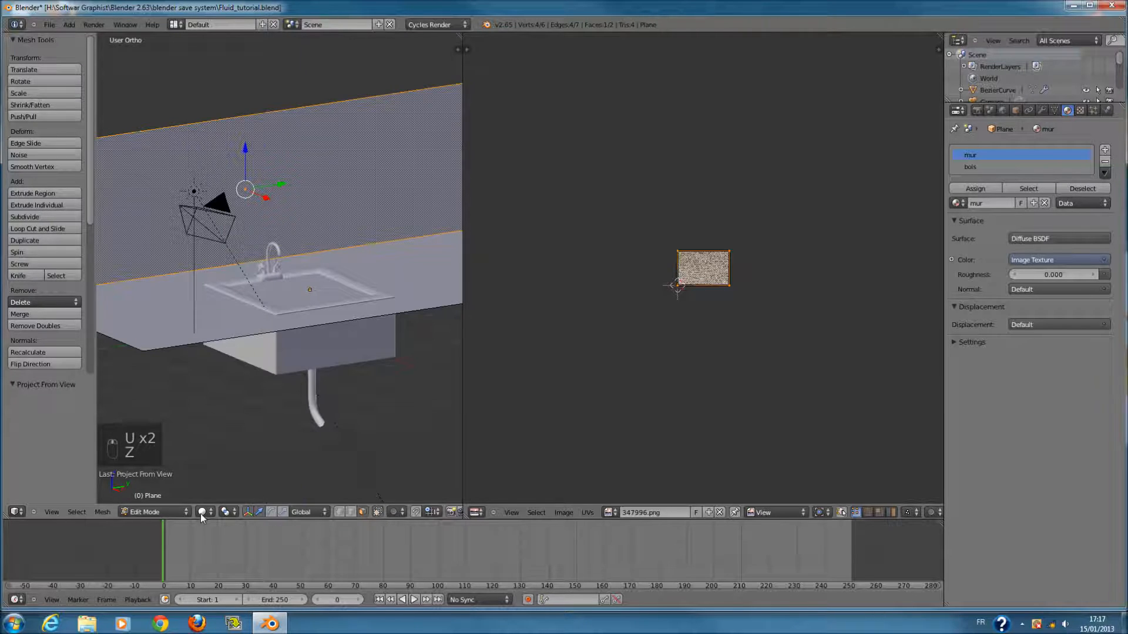
pyautogui.click(200, 512)
pyautogui.click(220, 435)
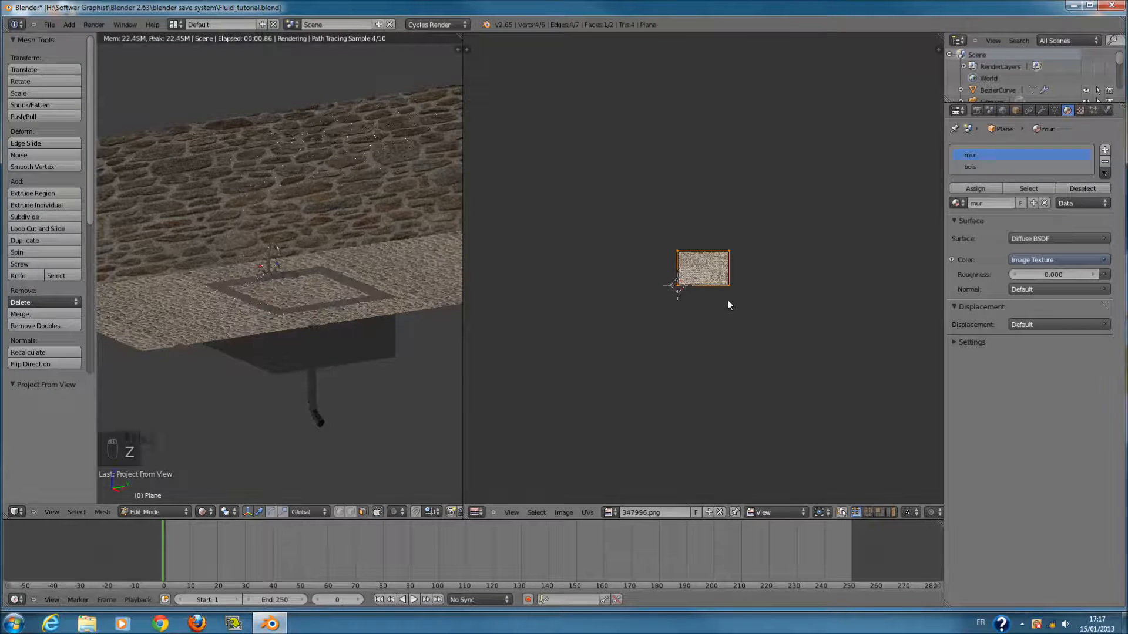
pyautogui.press('s')
pyautogui.press('Tab')
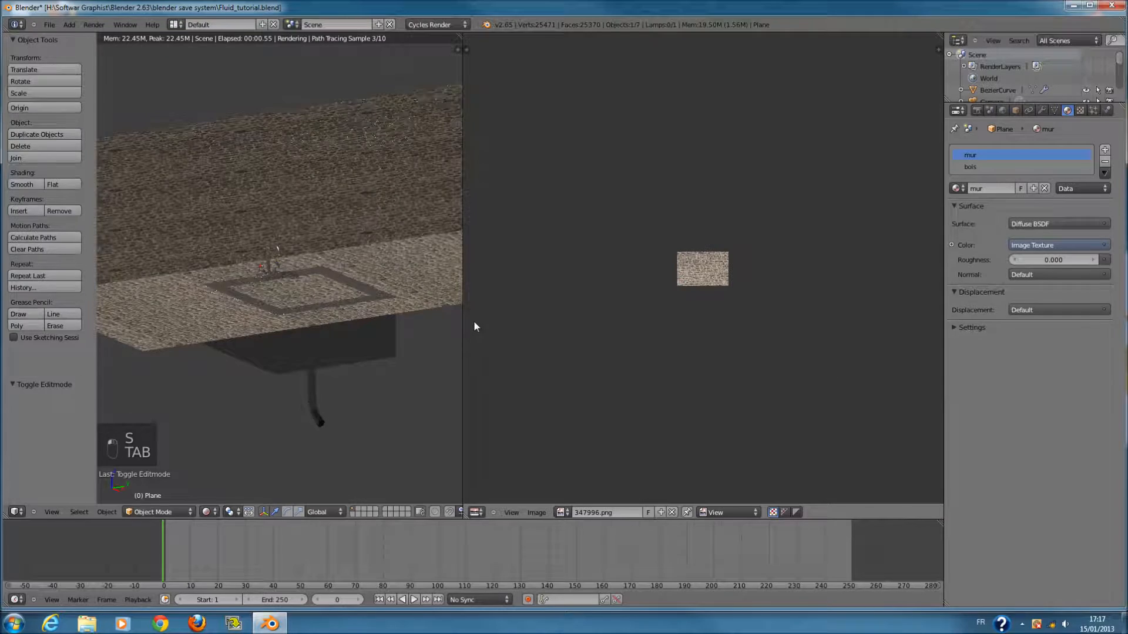
pyautogui.press('Tab')
pyautogui.press('s')
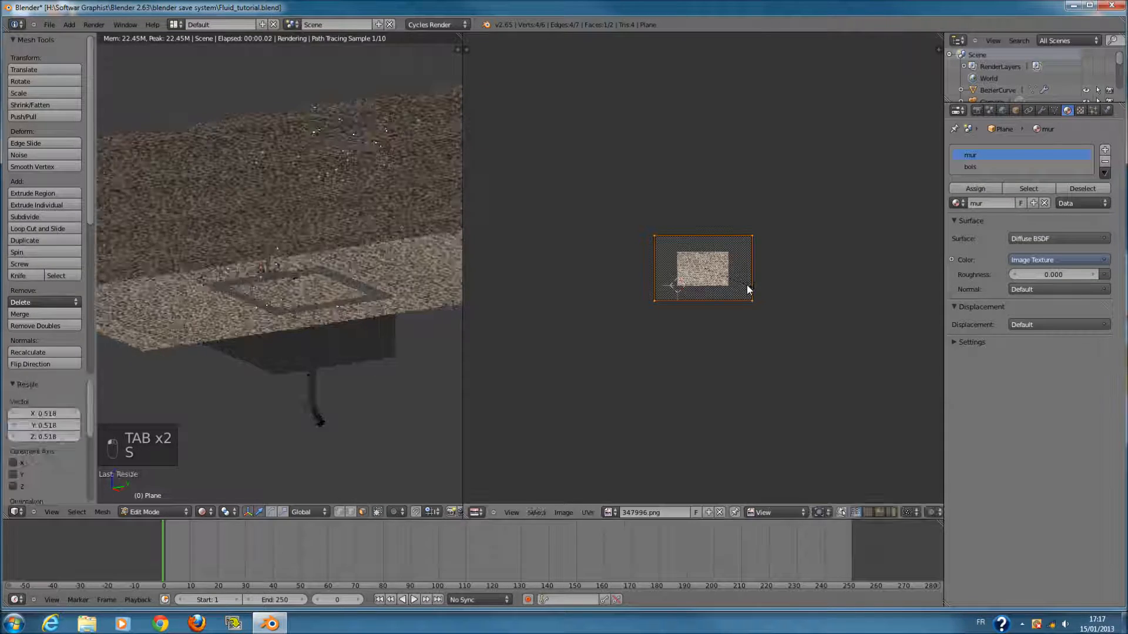
# - Stretch the wall's UV layout along Y to about 1.6 times its height
pyautogui.press('Tab')
pyautogui.press('Tab')
pyautogui.press('s')
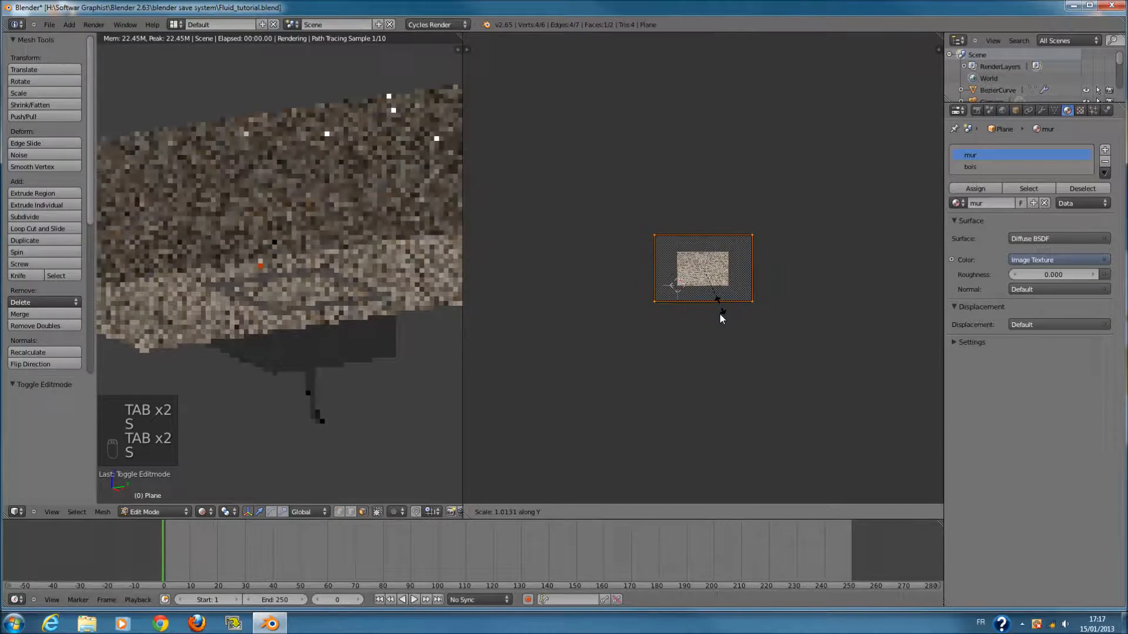
pyautogui.press('Tab')
pyautogui.press('Tab')
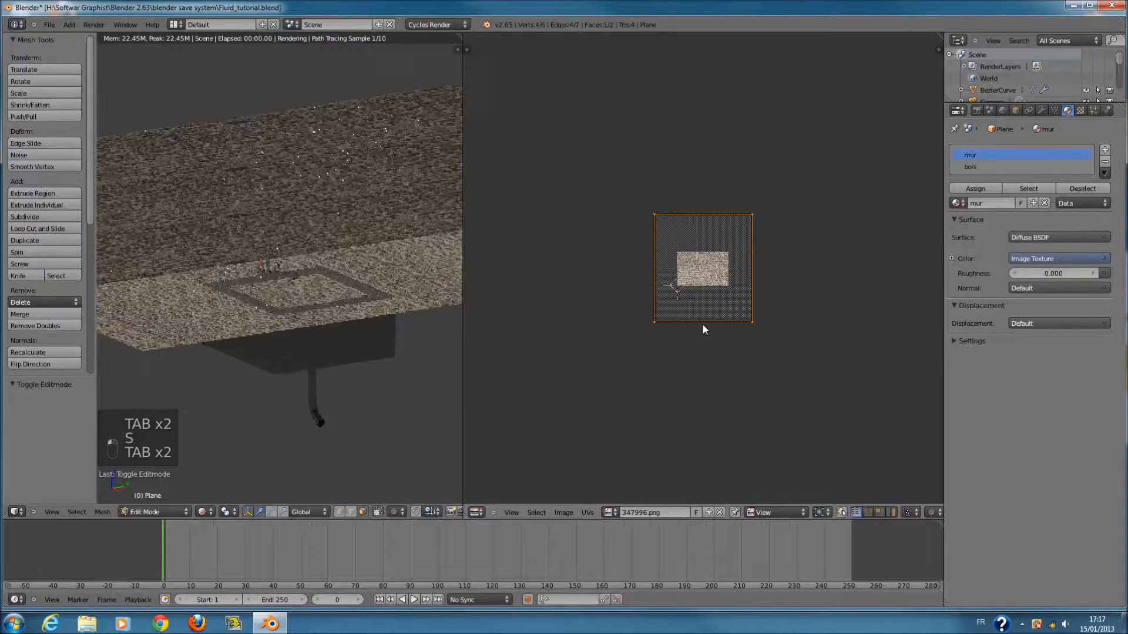
# - Scale the wall's UV layout by 0.472 along Y and by about 0.8 along X
pyautogui.press('s')
pyautogui.press('y')
pyautogui.click(697, 294)
pyautogui.press('s')
pyautogui.press('x')
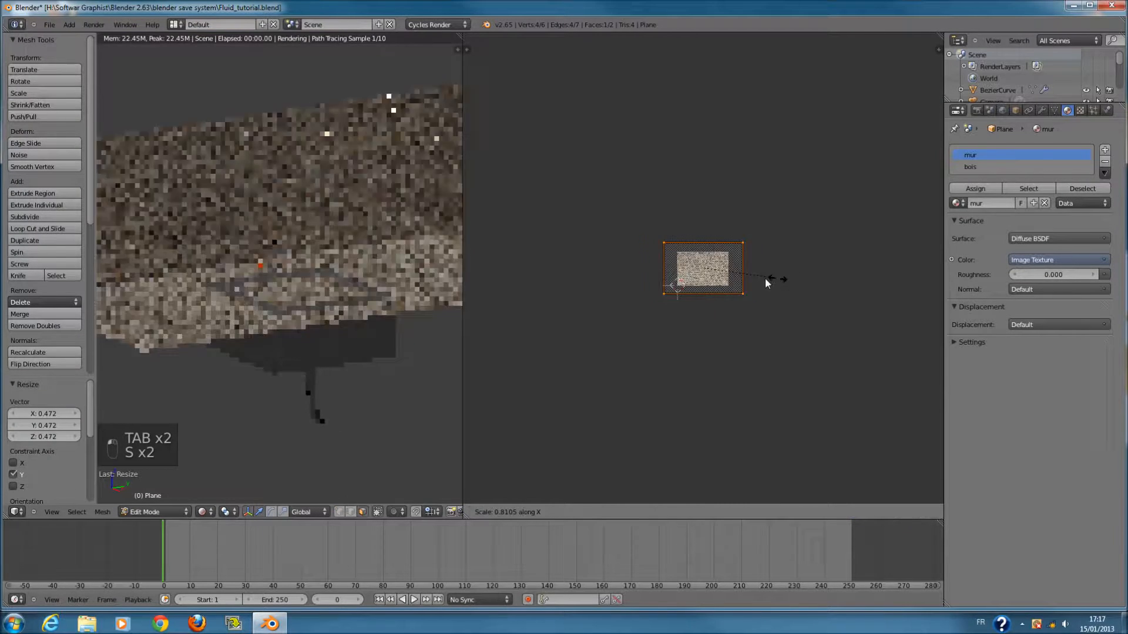
pyautogui.click(752, 281)
# - Enlarge the wall's UV layout by 1.471, then shrink it to less than half the stone image's width
pyautogui.scroll(5, 734, 329)
pyautogui.press('s')
pyautogui.click(808, 362)
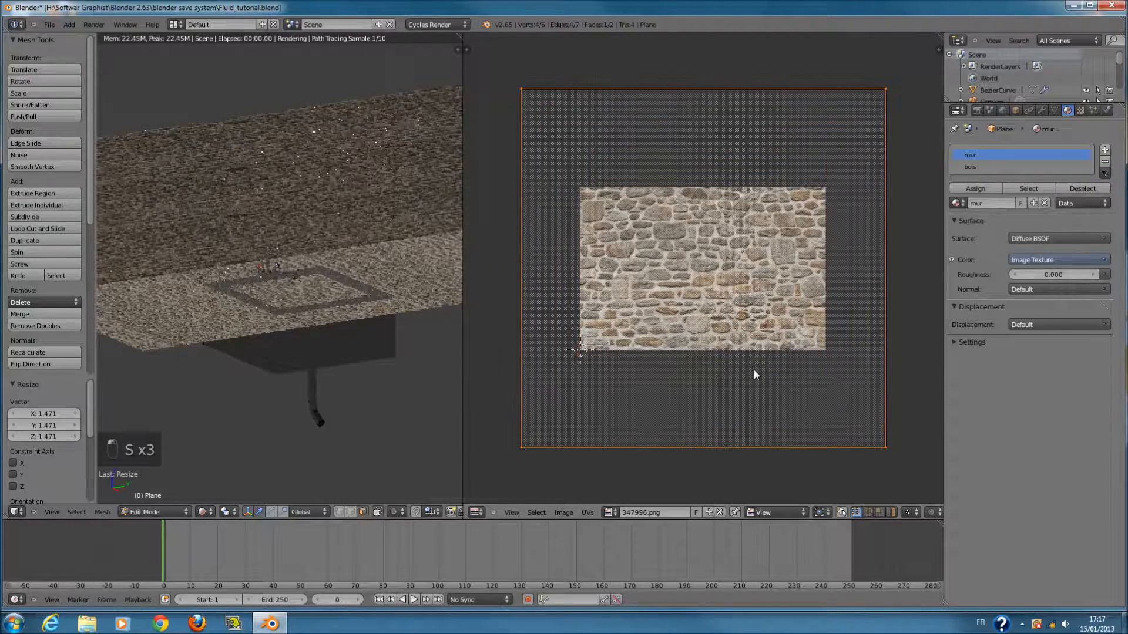
pyautogui.press('s')
pyautogui.click(735, 300)
pyautogui.press('Tab')
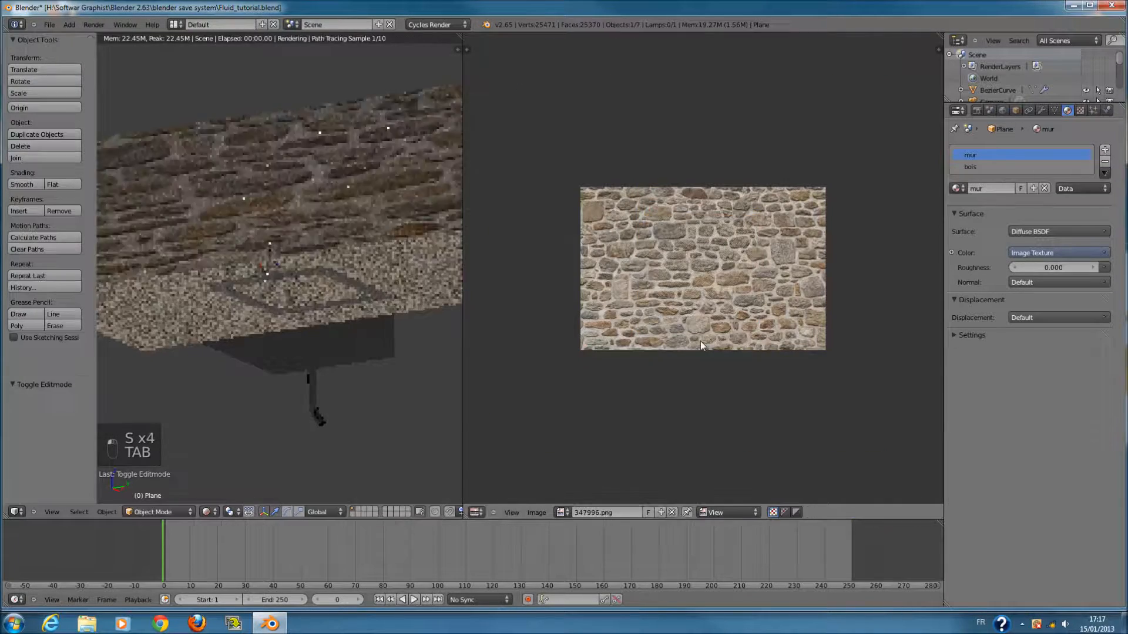
# - Enlarge the wall's UV layout uniformly to about five times its size
pyautogui.press('Tab')
pyautogui.scroll(-6, 764, 305)
pyautogui.press('s')
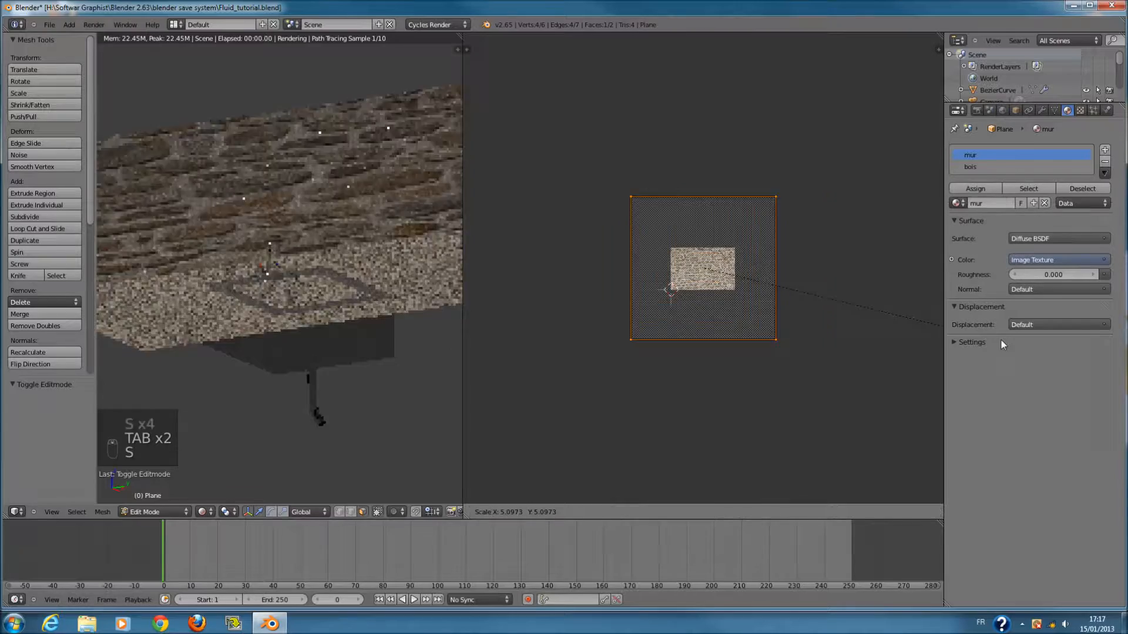
pyautogui.click(676, 308)
pyautogui.press('Tab')
pyautogui.press('Tab')
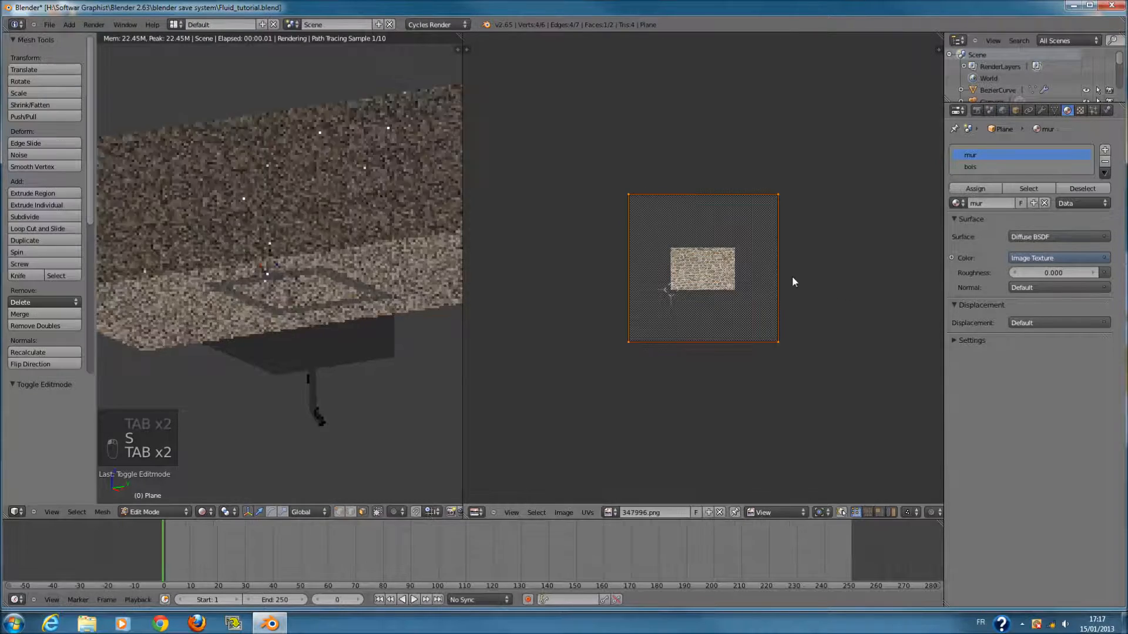
# - Adjust the proportions of the wall's UV layout along Y and X and preview the stone pattern
pyautogui.press('s')
pyautogui.press('y')
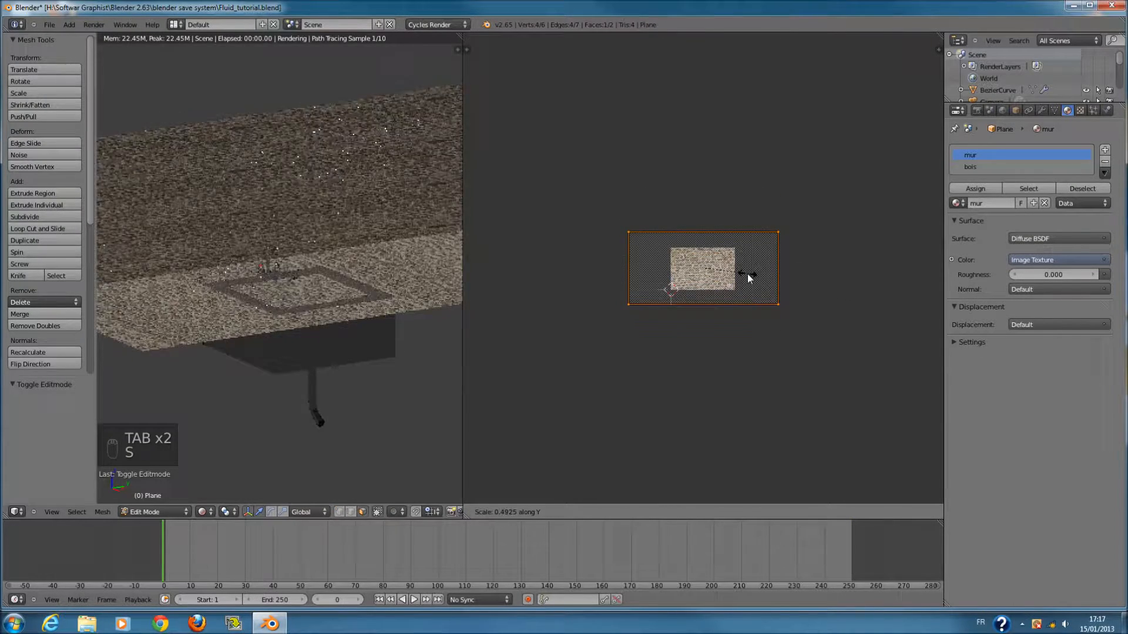
pyautogui.click(794, 277)
pyautogui.press('s')
pyautogui.press('x')
pyautogui.click(737, 294)
pyautogui.press('s')
pyautogui.click(741, 329)
pyautogui.press('Tab')
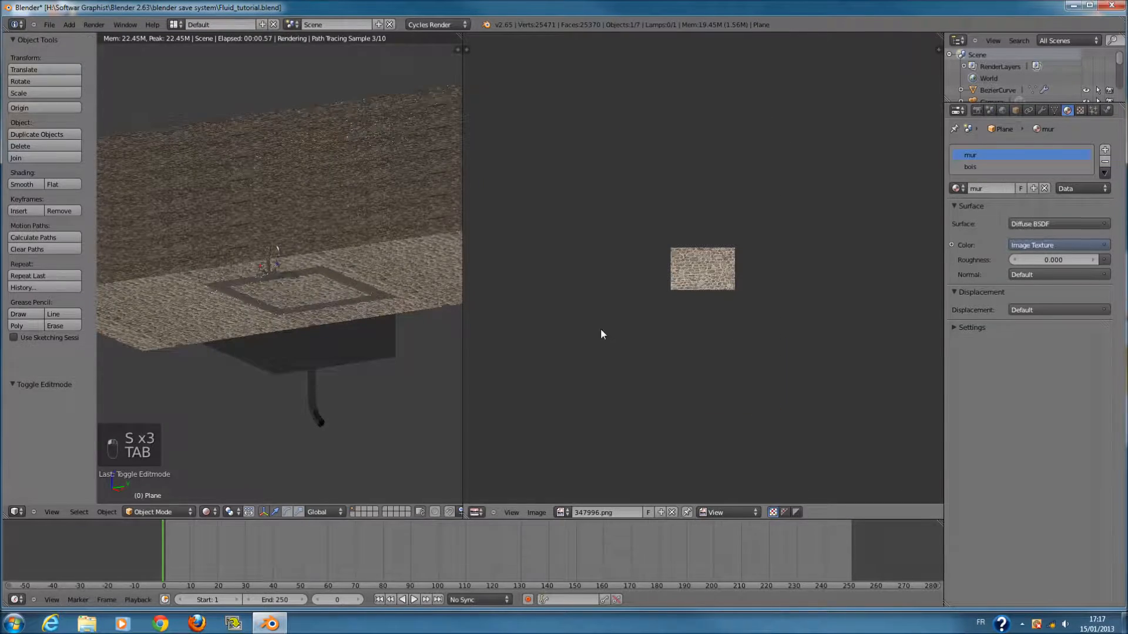
# - Compress the wall's UV layout along Y to about 0.3 of its height
pyautogui.press('Tab')
pyautogui.press('s')
pyautogui.press('y')
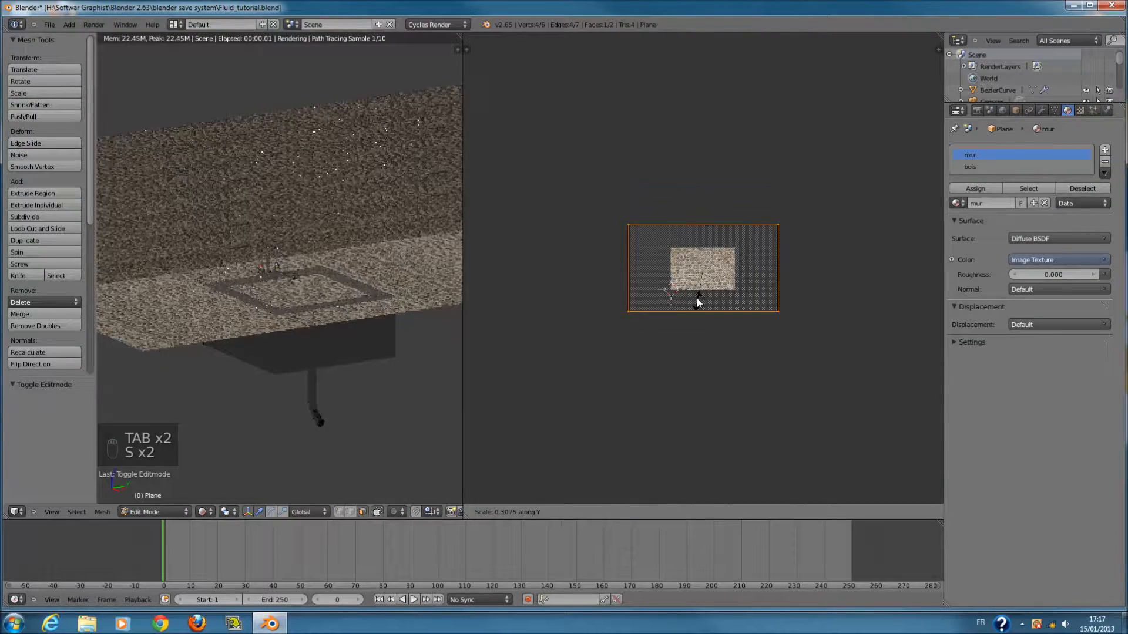
pyautogui.click(697, 298)
pyautogui.press('Tab')
pyautogui.press('Tab')
pyautogui.press('s')
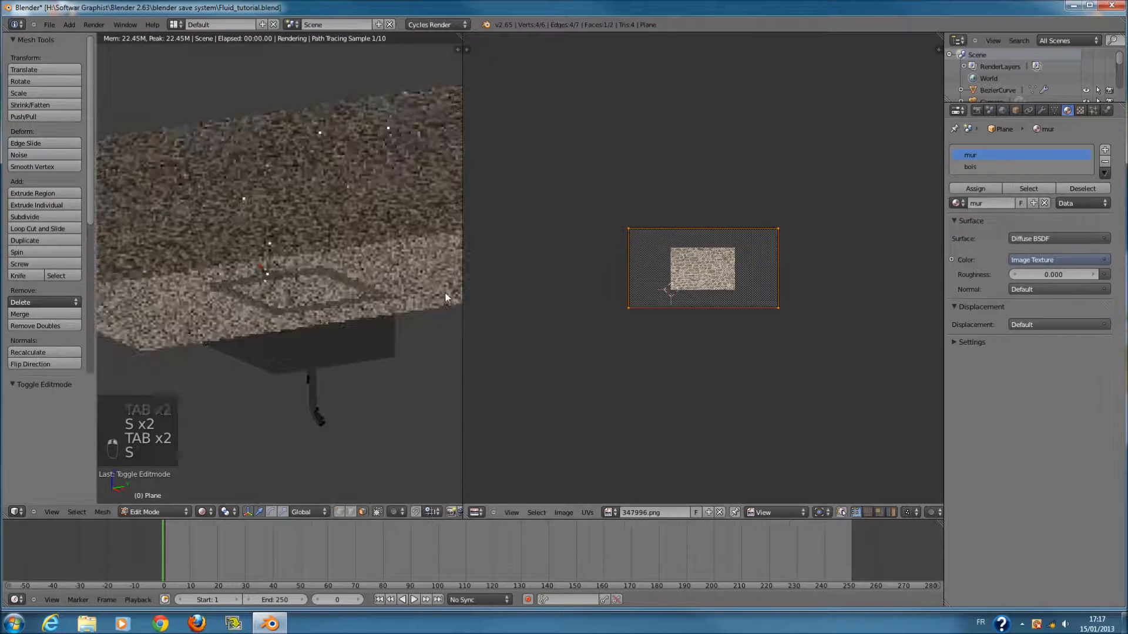
# - Check the stone texture through the scene camera in Object Mode
pyautogui.press('KP_Decimal')
pyautogui.press('KP_0')
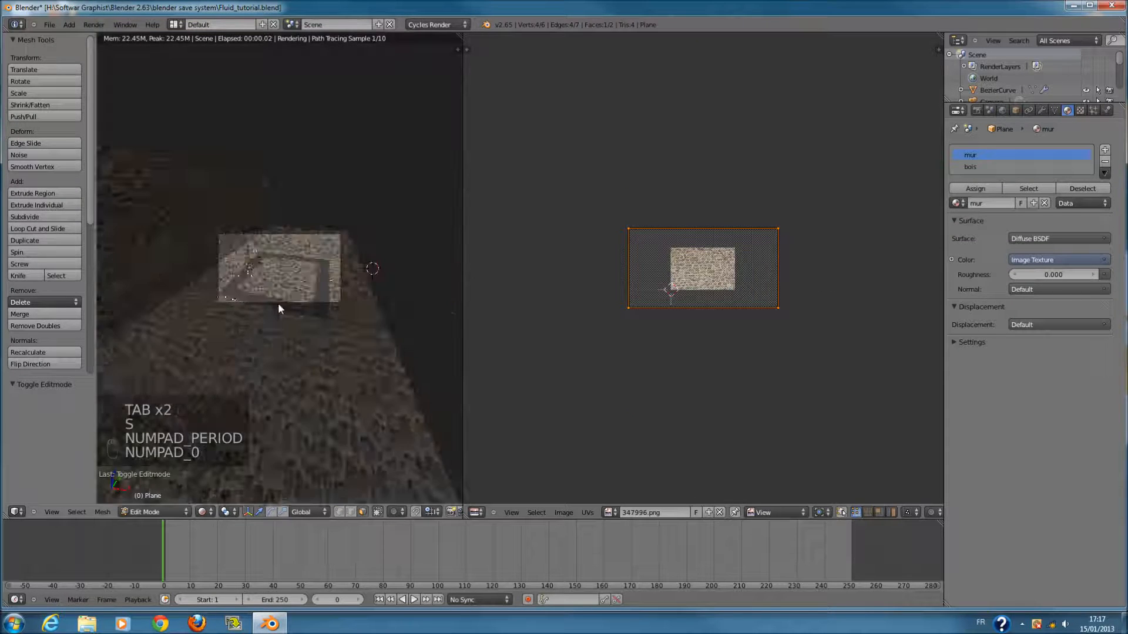
pyautogui.press('Tab')
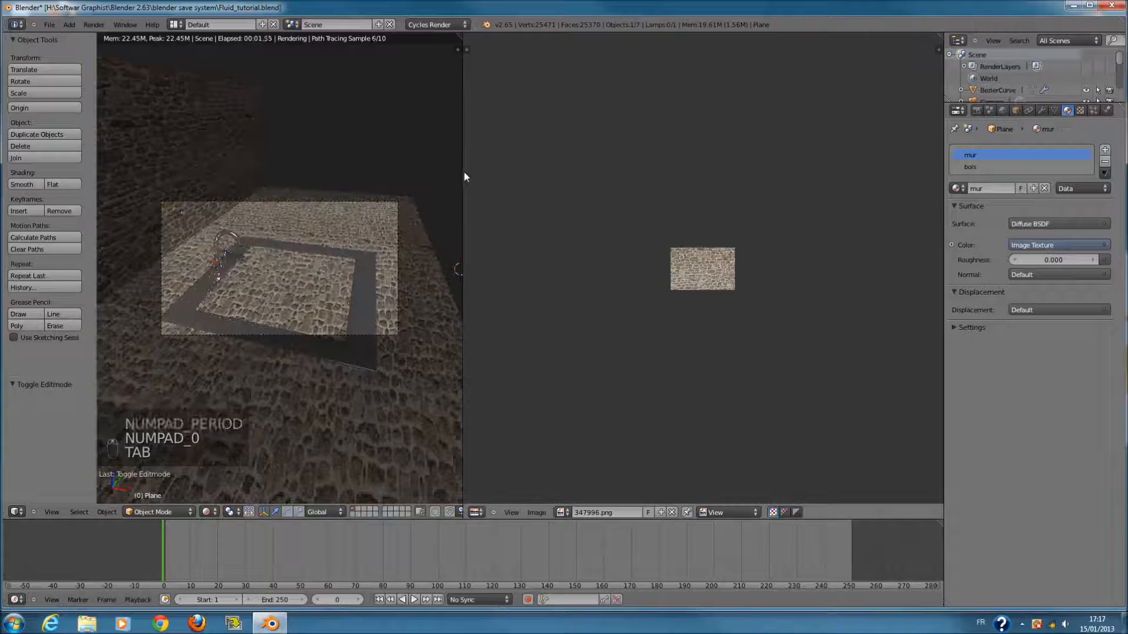
# - Widen the 3D viewport and show the scene from above in solid shading
pyautogui.moveTo(464, 176); pyautogui.dragTo(700, 171)
pyautogui.click(210, 512)
pyautogui.click(239, 473)
pyautogui.press('KP_7')
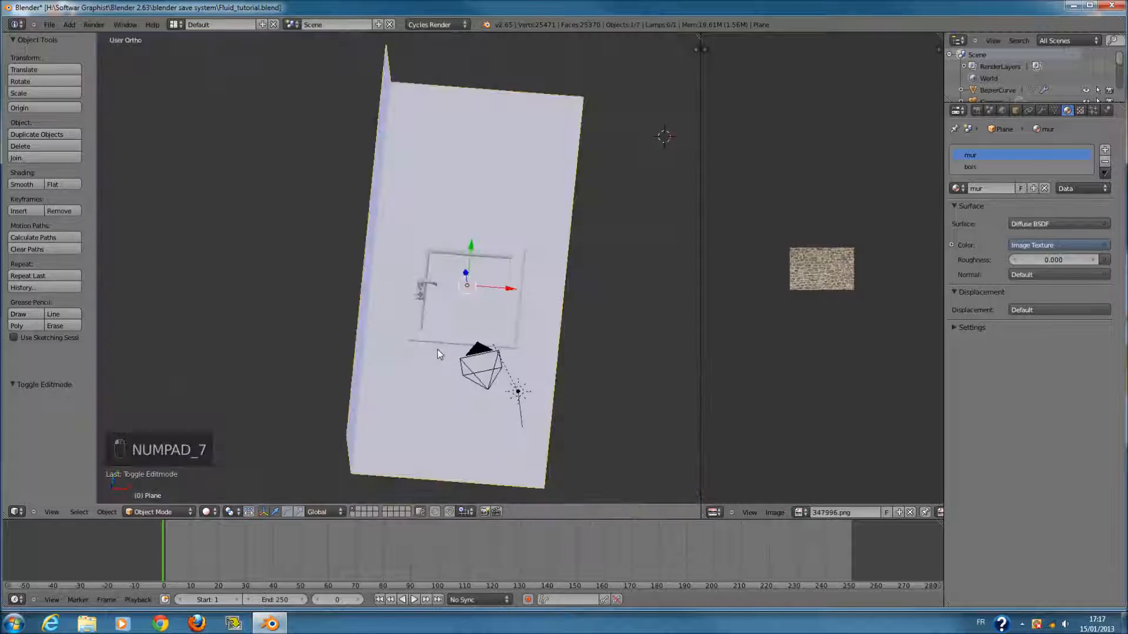
# - Select the horizontal countertop face in wireframe display and project its UVs from the top view, fitted to the image bounds
pyautogui.press('Tab')
pyautogui.press('z')
pyautogui.scroll(1, 597, 284)
pyautogui.keyDown('ctrl'); pyautogui.scroll(4, 529, 303); pyautogui.keyUp('ctrl')
pyautogui.rightClick(438, 270)
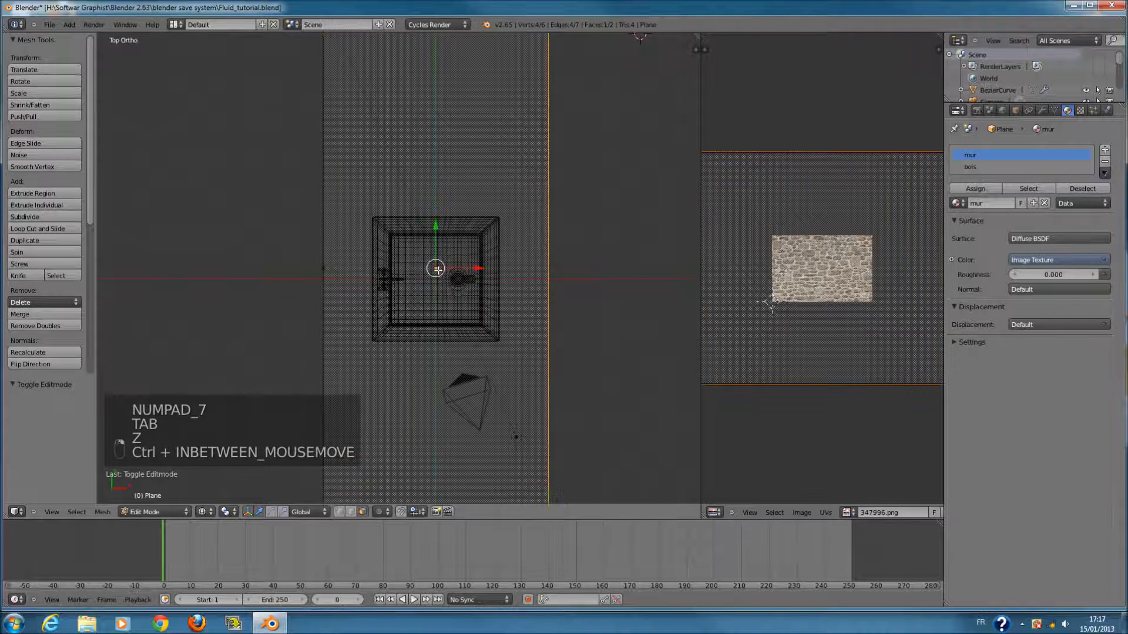
pyautogui.press('z')
pyautogui.scroll(-1, 516, 272)
pyautogui.press('z')
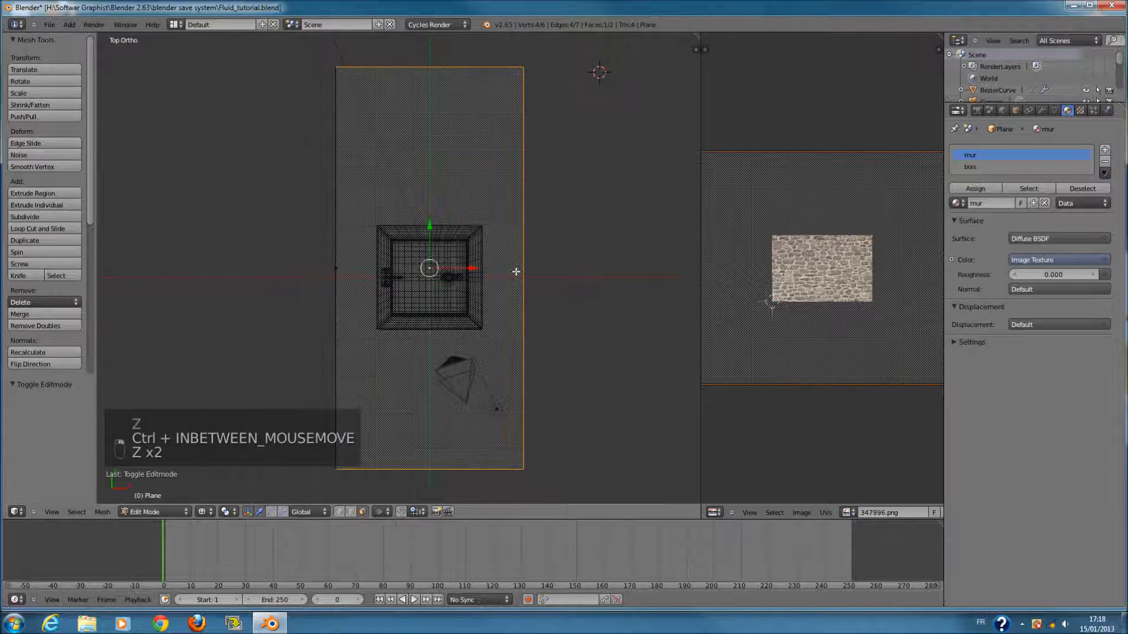
pyautogui.scroll(1, 516, 272)
pyautogui.press('u')
pyautogui.click(546, 272)
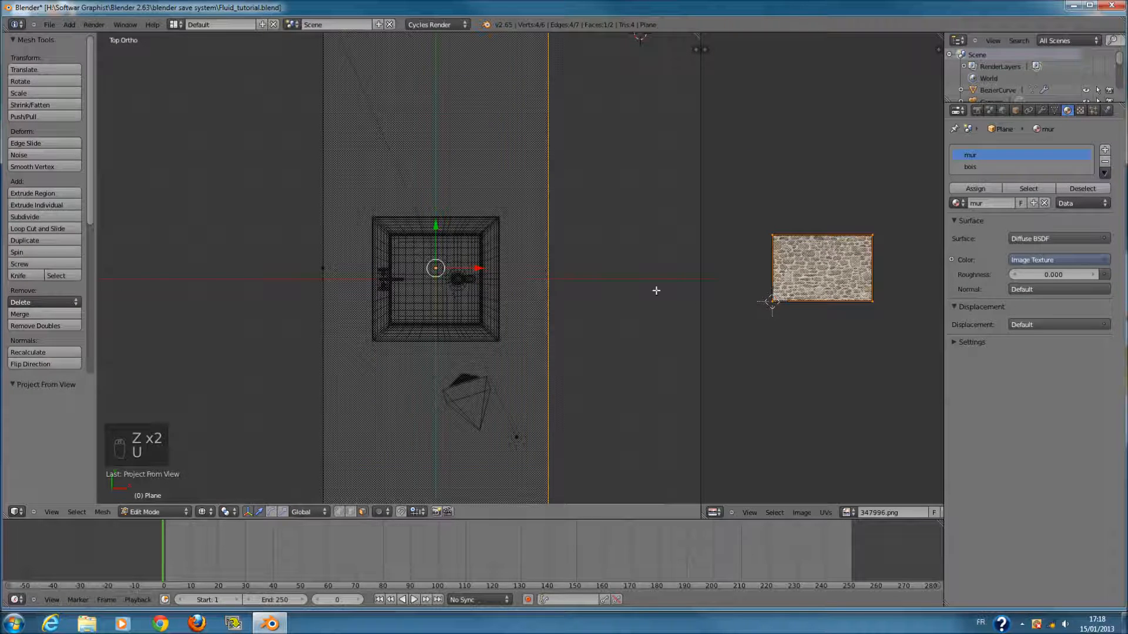
pyautogui.press('Tab')
# - Select the bois material and display its nodes in a widened Node Editor without the properties sidebar
pyautogui.click(970, 168)
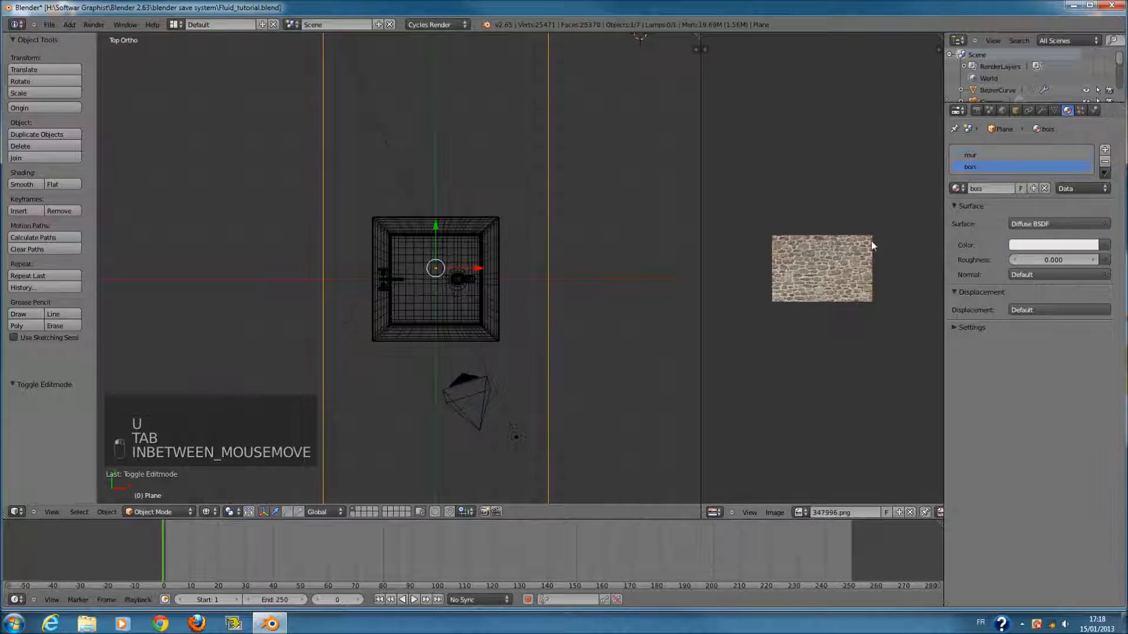
pyautogui.click(715, 517)
pyautogui.click(752, 385)
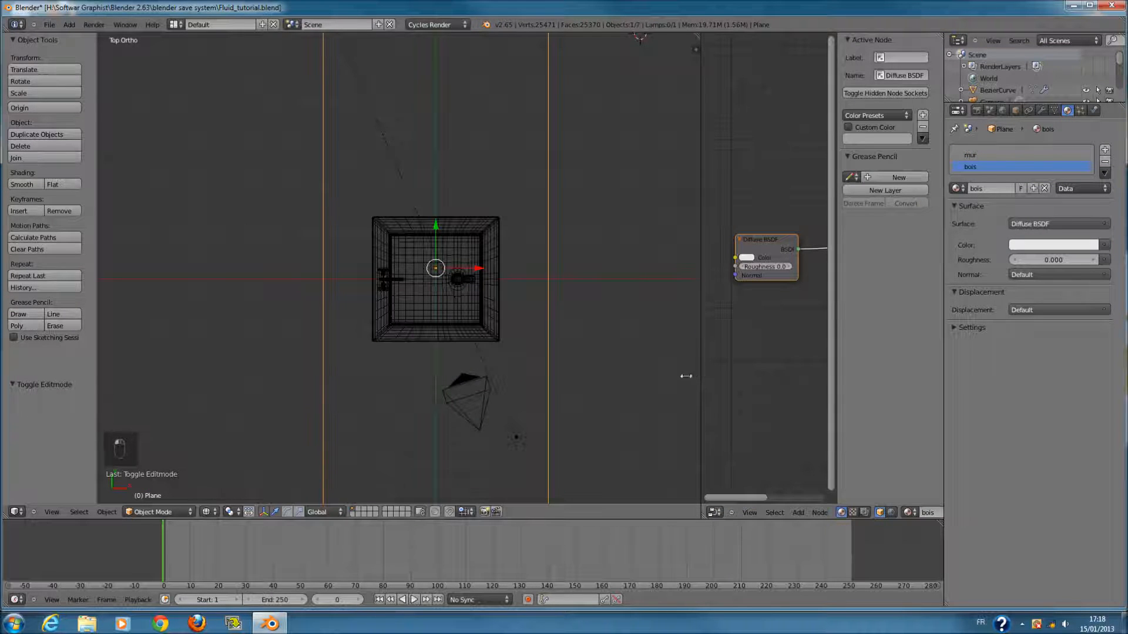
pyautogui.moveTo(700, 375); pyautogui.dragTo(500, 378)
pyautogui.press('n')
# - Add an Image Texture node and connect its Color output to the Diffuse BSDF's Color input
pyautogui.hotkey('shift', 'a')
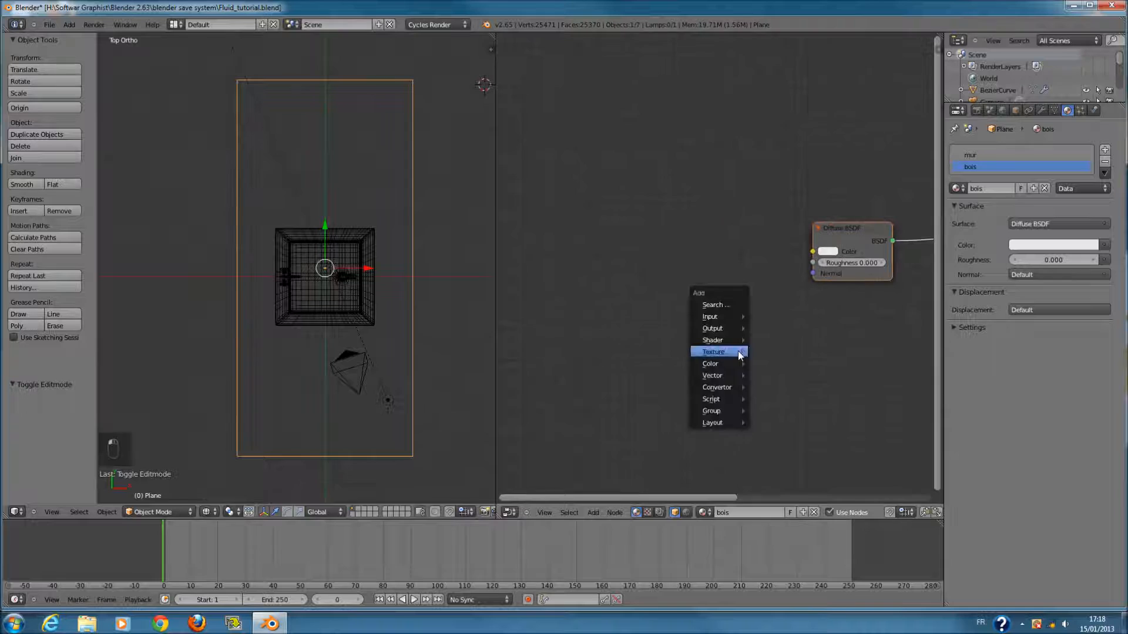
pyautogui.click(770, 351)
pyautogui.click(640, 263)
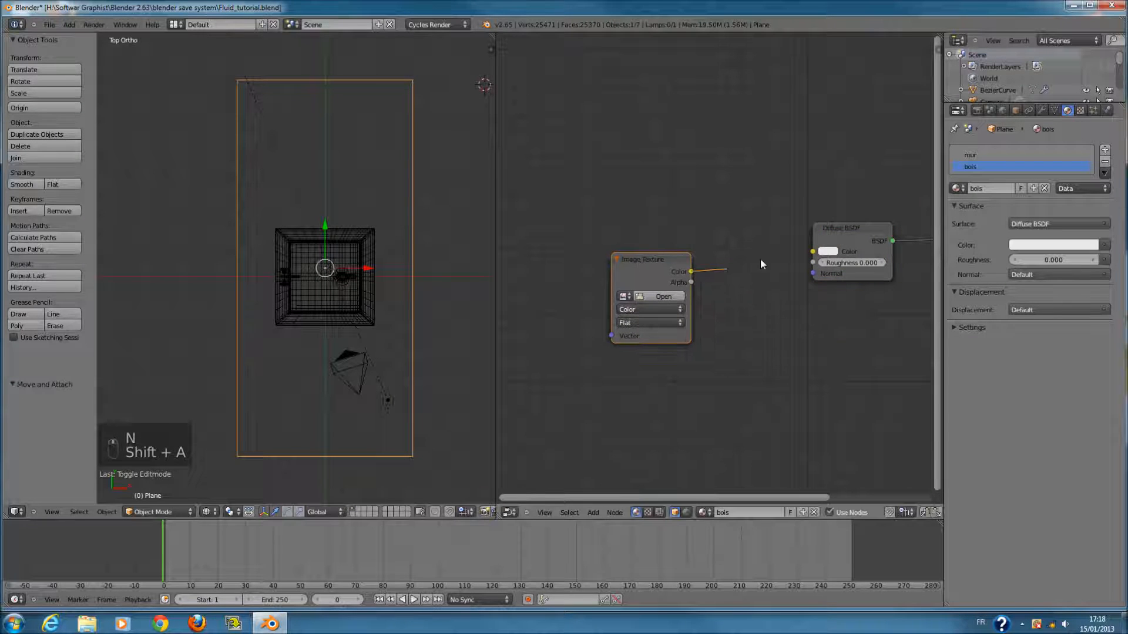
pyautogui.moveTo(697, 276); pyautogui.dragTo(813, 251)
# - Browse for the Image Texture node's image with thumbnail display in the Documents texture folder
pyautogui.click(664, 296)
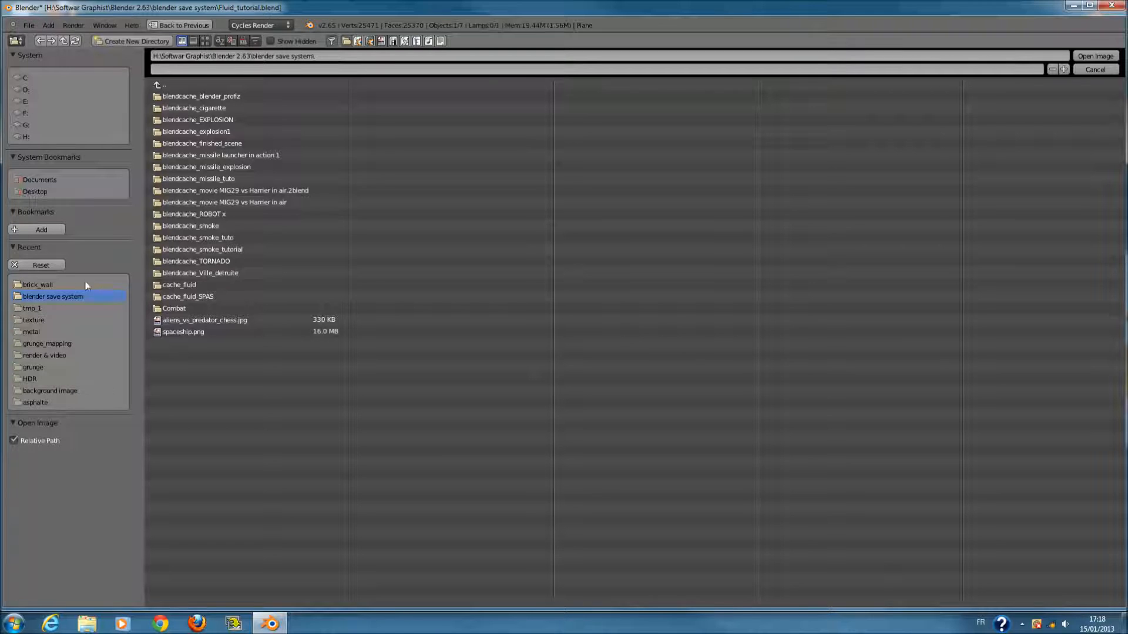
pyautogui.click(48, 282)
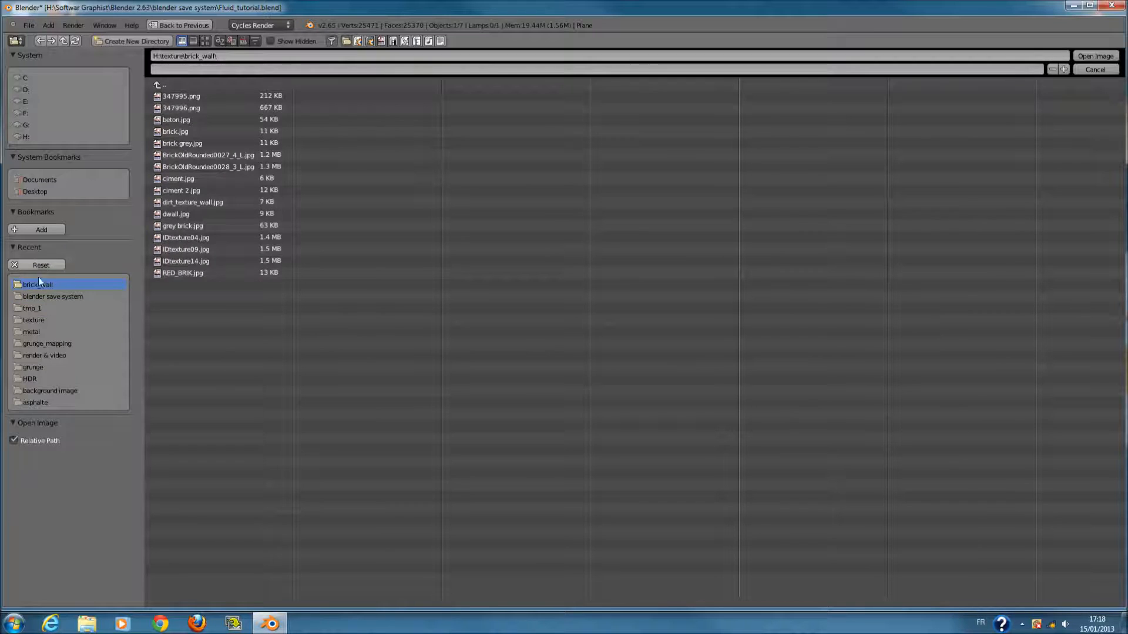
pyautogui.click(205, 40)
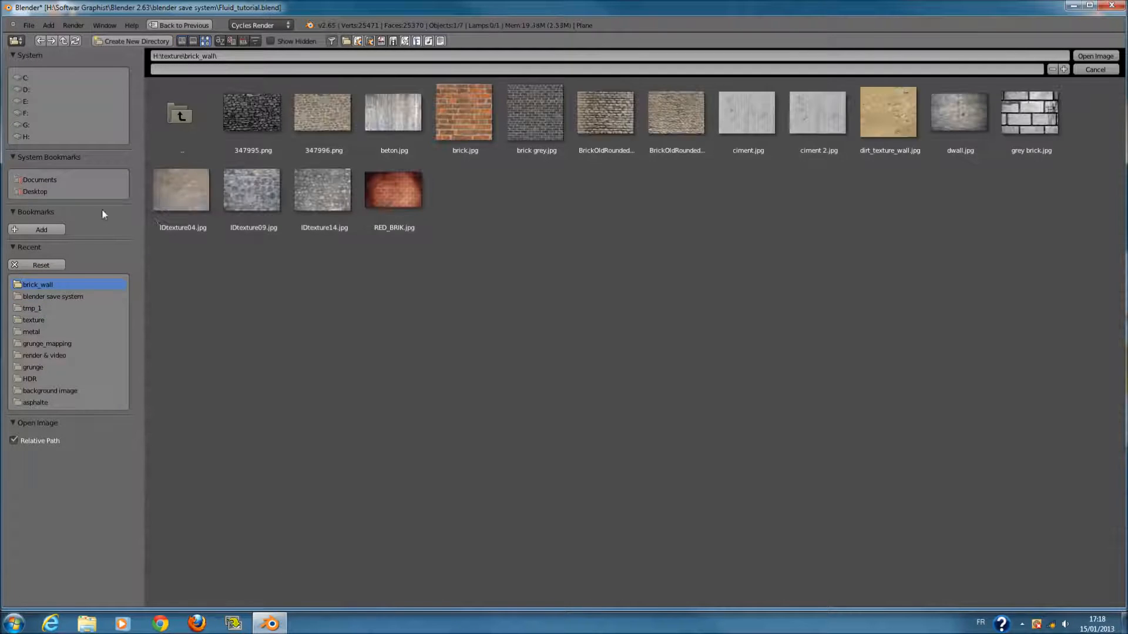
pyautogui.click(62, 177)
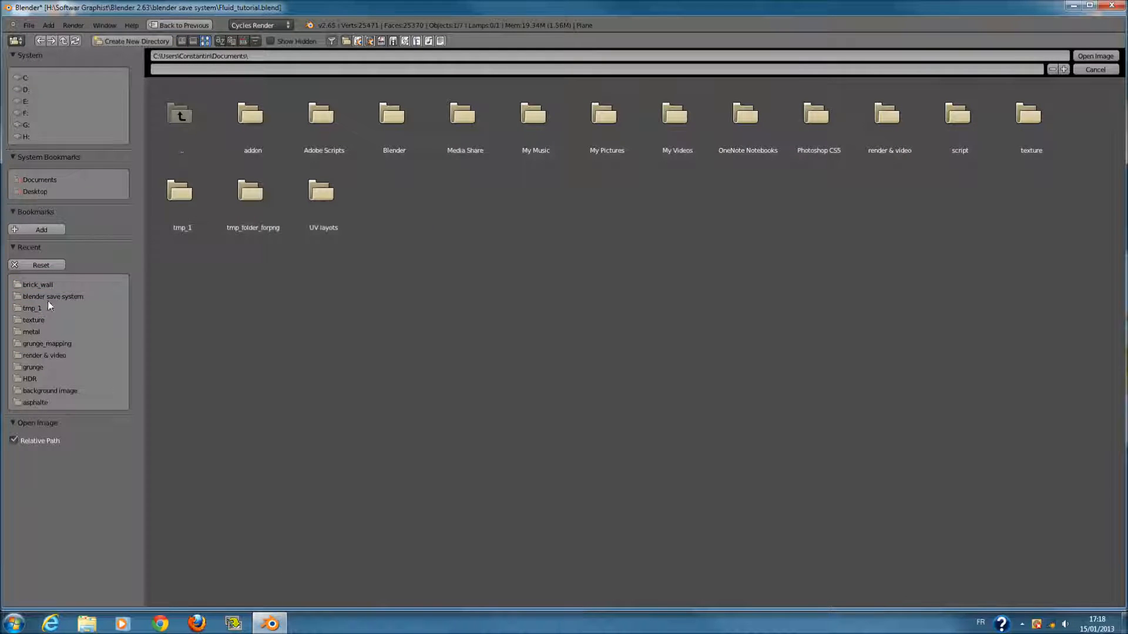
pyautogui.click(35, 320)
# - Find the reddish-brown wood texture WoodFine0039_2_L.jpg in the folder and load it into the Image Texture node
pyautogui.scroll(-3, 646, 525)
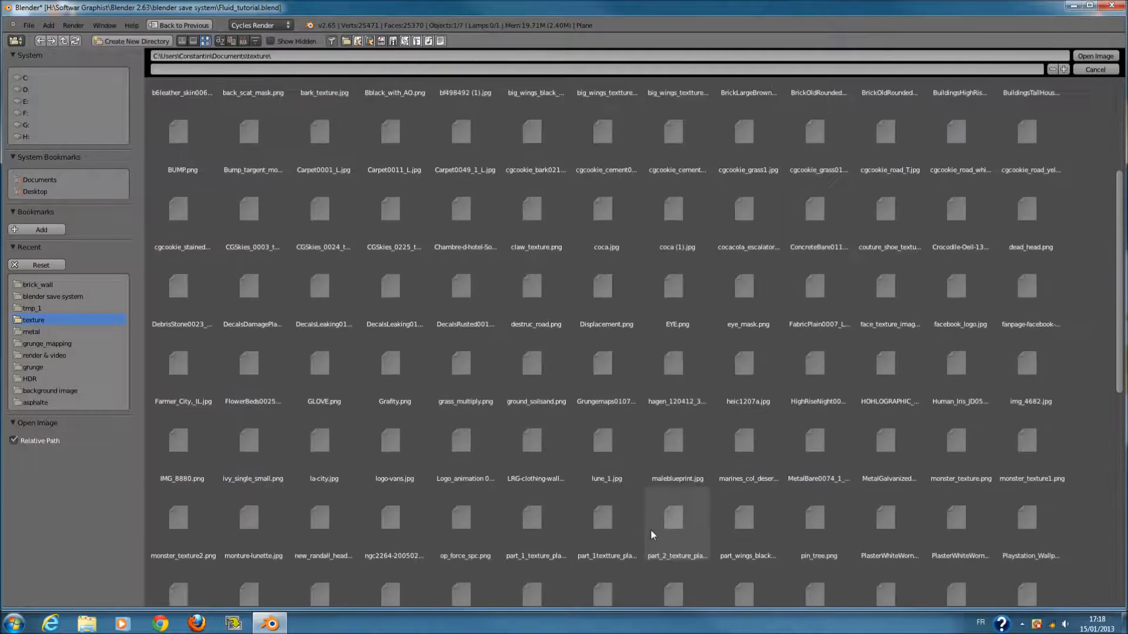
pyautogui.scroll(-1, 643, 531)
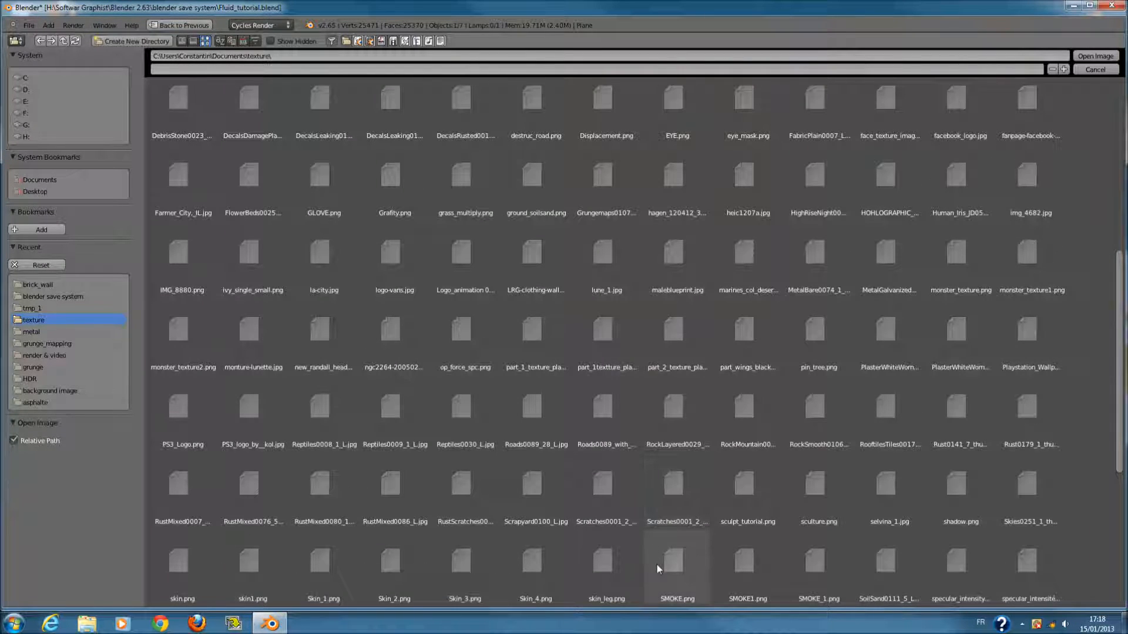
pyautogui.scroll(3, 657, 568)
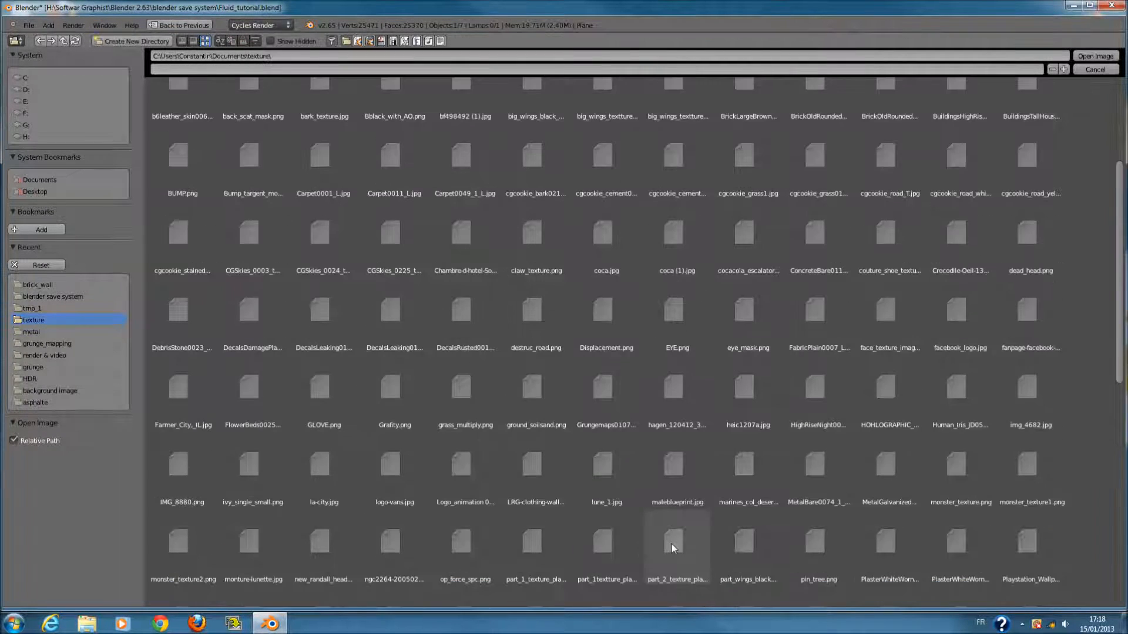
pyautogui.scroll(3, 672, 544)
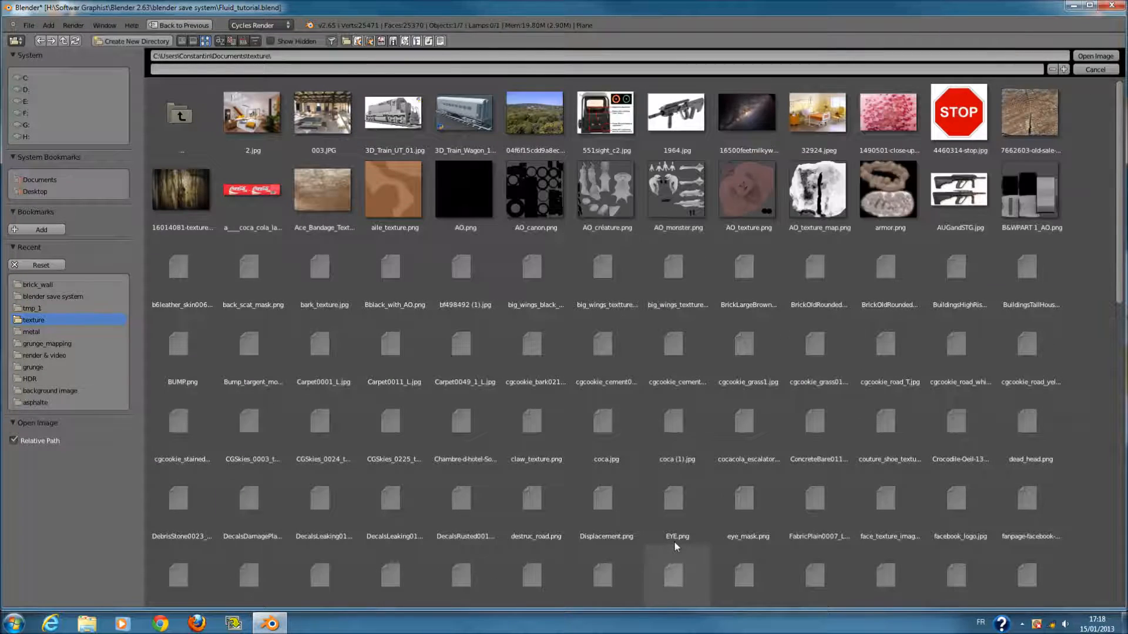
pyautogui.scroll(-3, 674, 542)
pyautogui.scroll(-5, 675, 539)
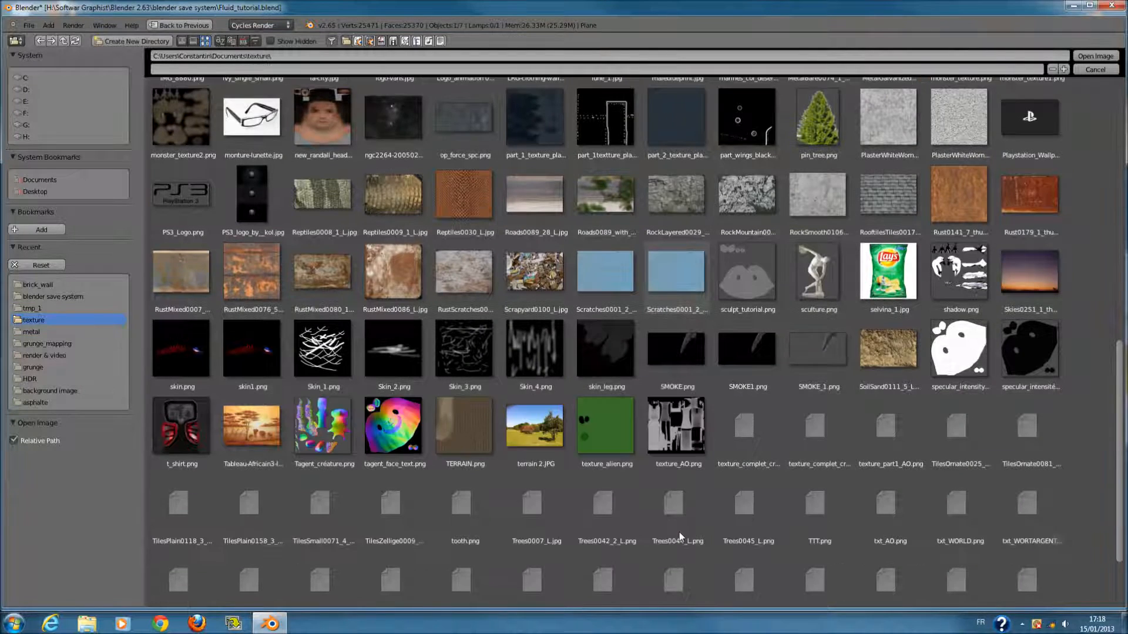
pyautogui.scroll(-1, 679, 532)
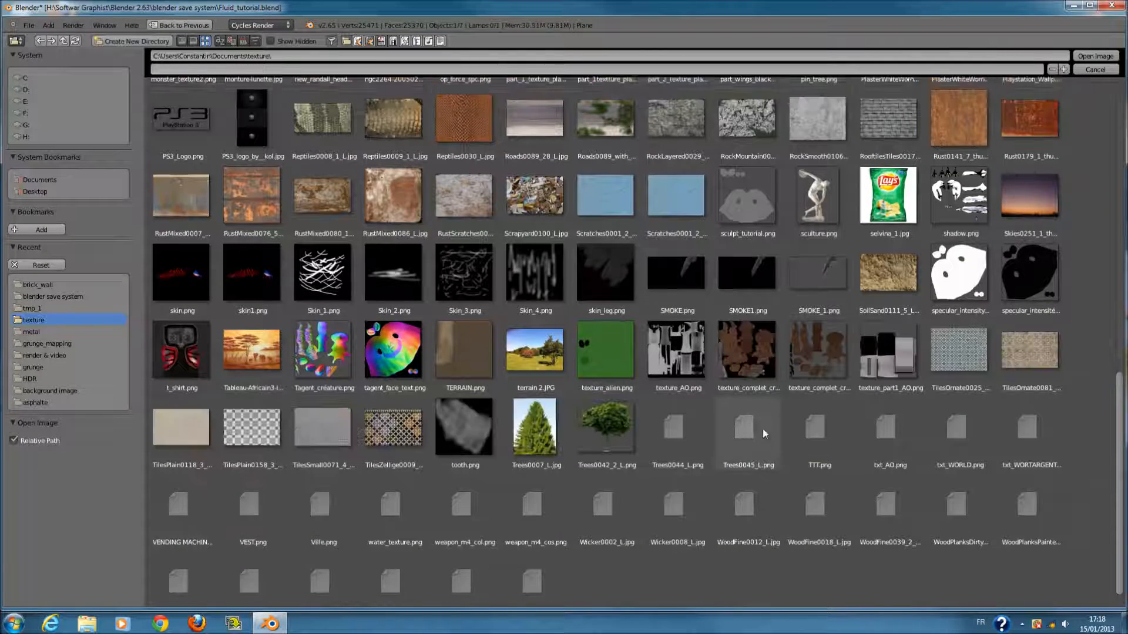
pyautogui.scroll(1, 762, 429)
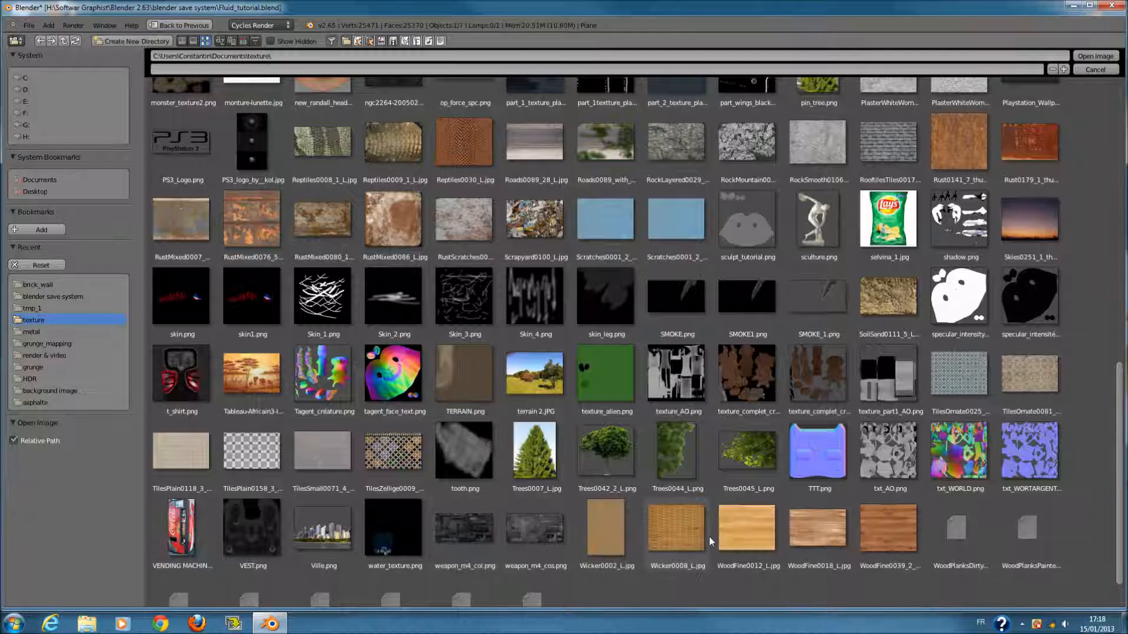
pyautogui.click(907, 537)
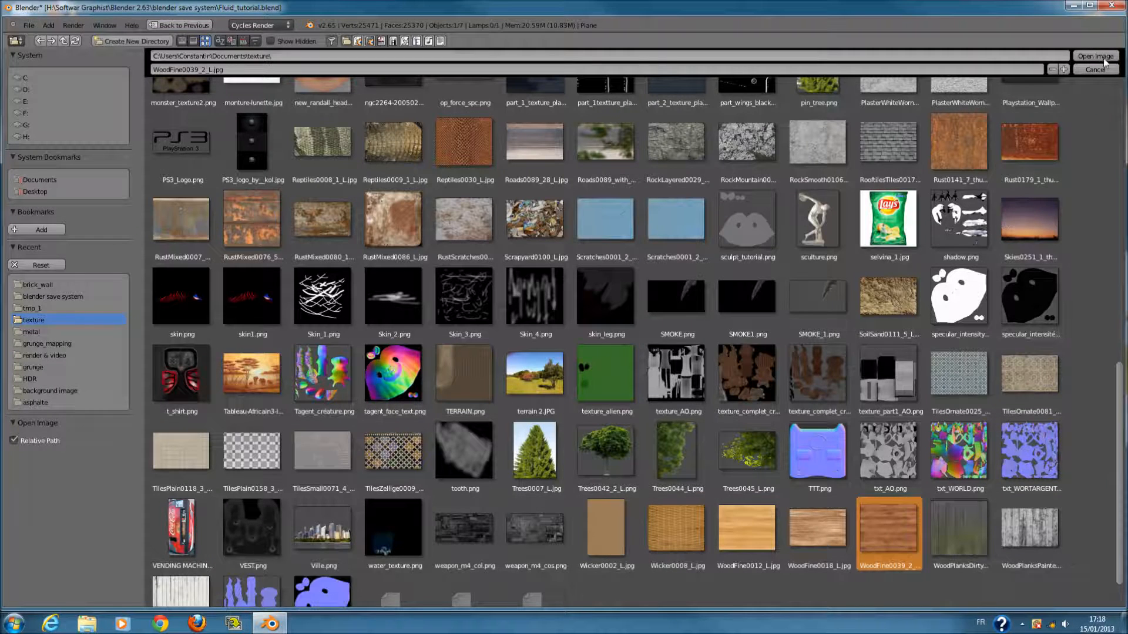
pyautogui.click(1095, 56)
# - Preview the countertop through the camera in rendered shading
pyautogui.press('KP_0')
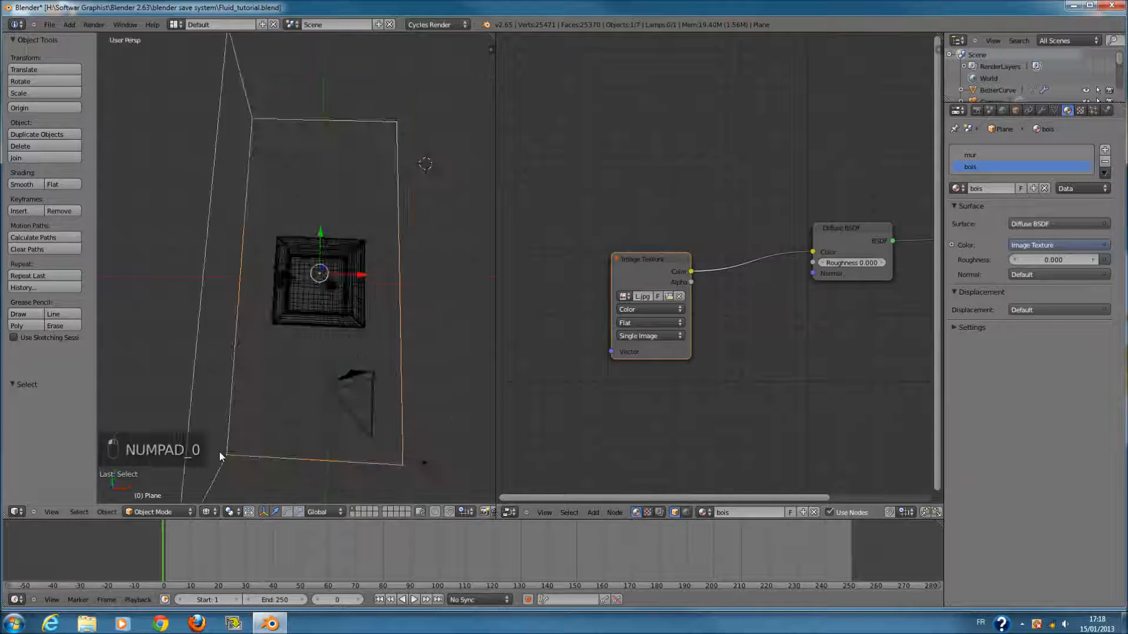
pyautogui.click(206, 511)
pyautogui.click(226, 435)
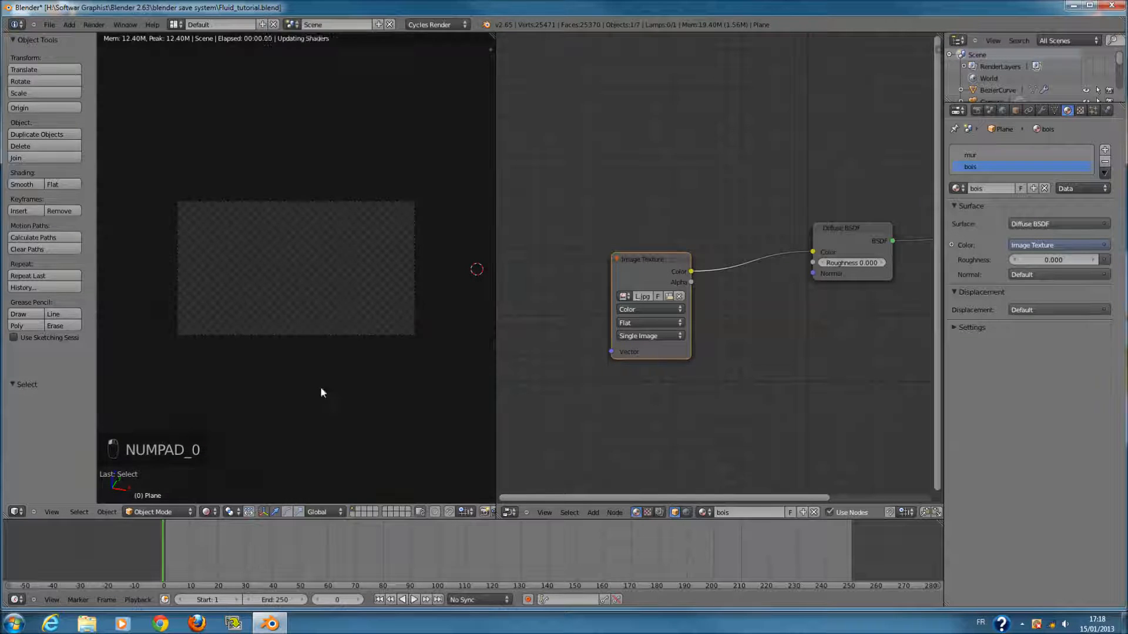
# - Assign the bois material to the selected countertop face in Edit Mode, and return to Object Mode
pyautogui.press('Tab')
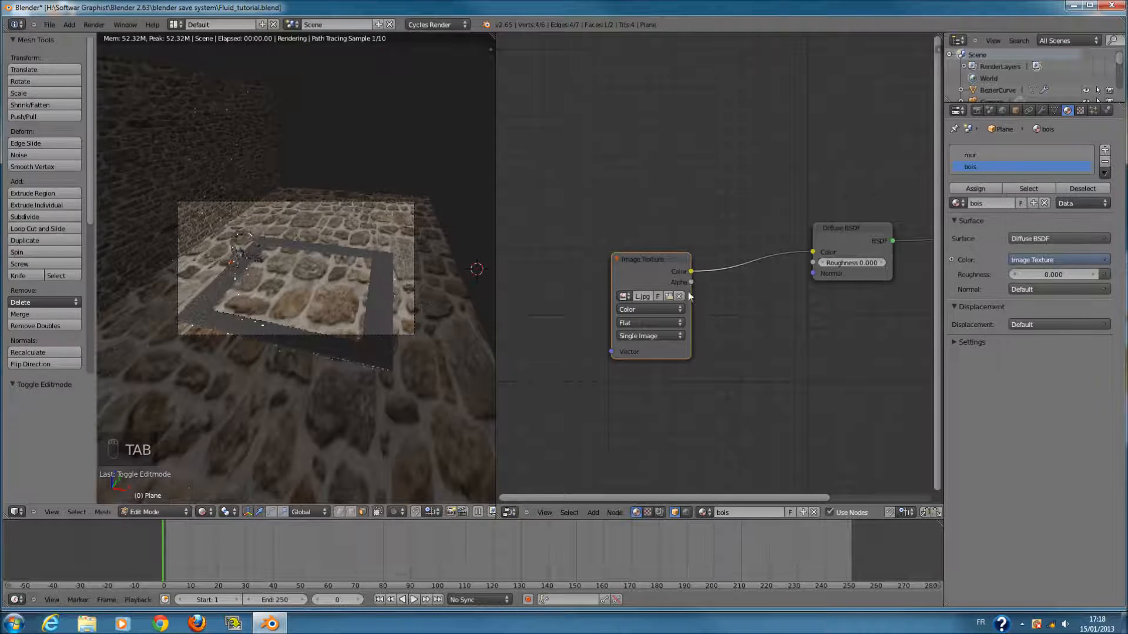
pyautogui.click(995, 188)
pyautogui.press('Tab')
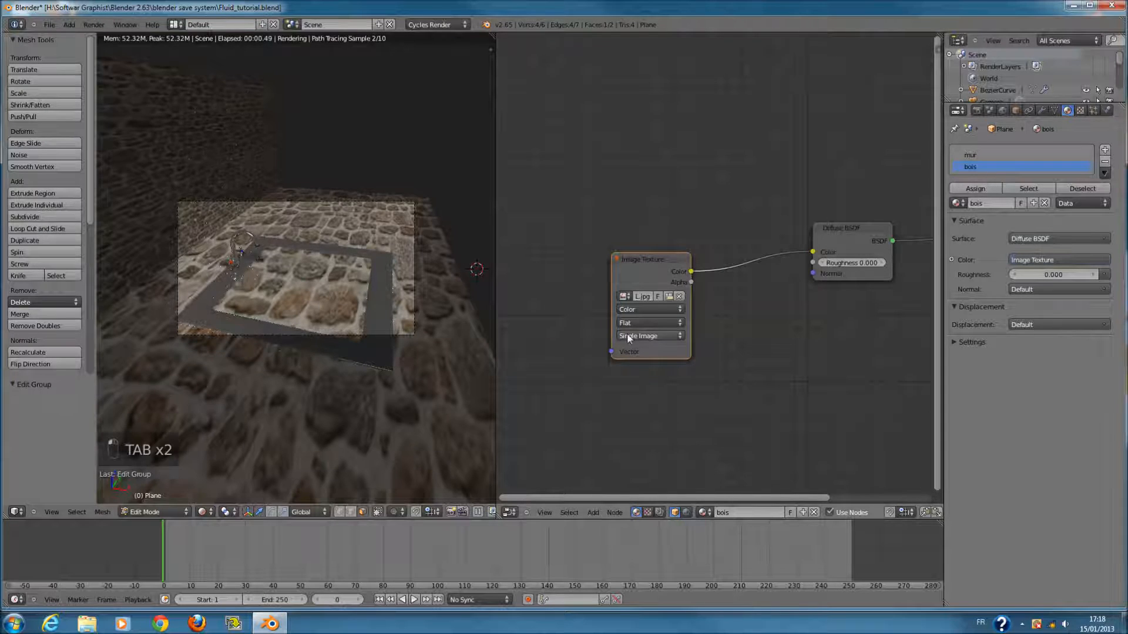
pyautogui.press('Tab')
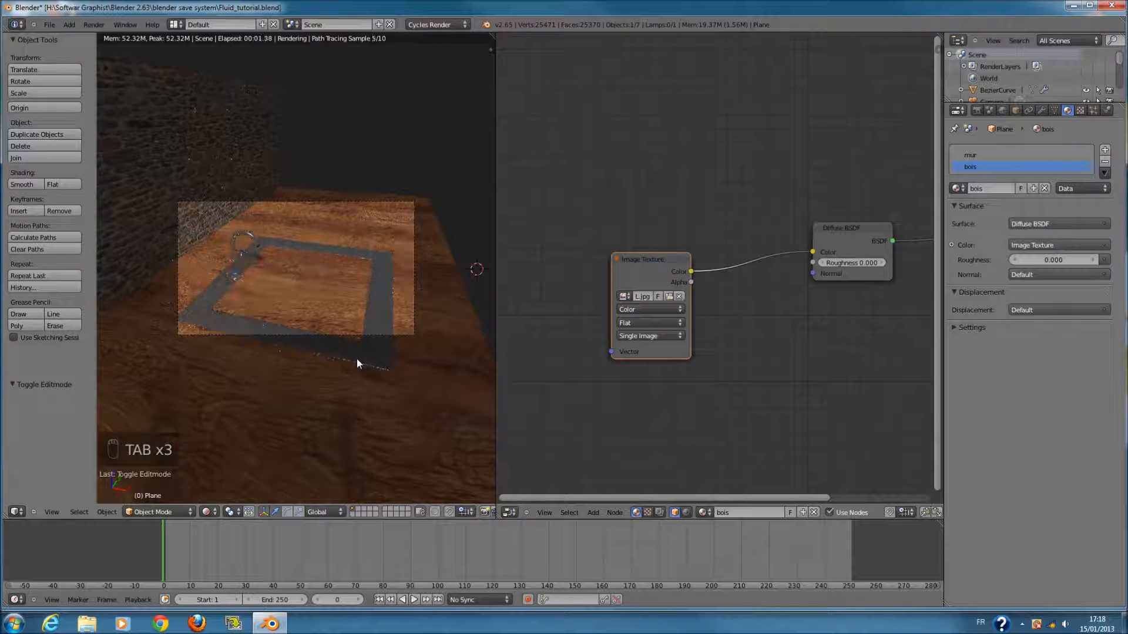
# - Add two loop cuts across the countertop's width, editing the plane from the top in wireframe display
pyautogui.click(206, 512)
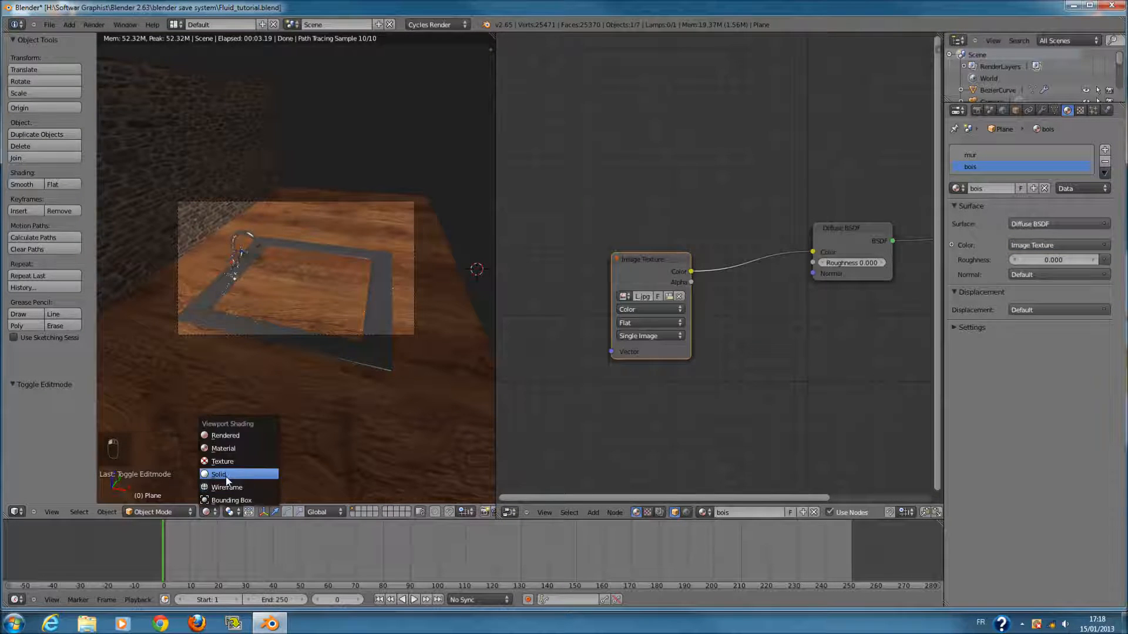
pyautogui.click(226, 475)
pyautogui.press('KP_7')
pyautogui.press('Tab')
pyautogui.press('z')
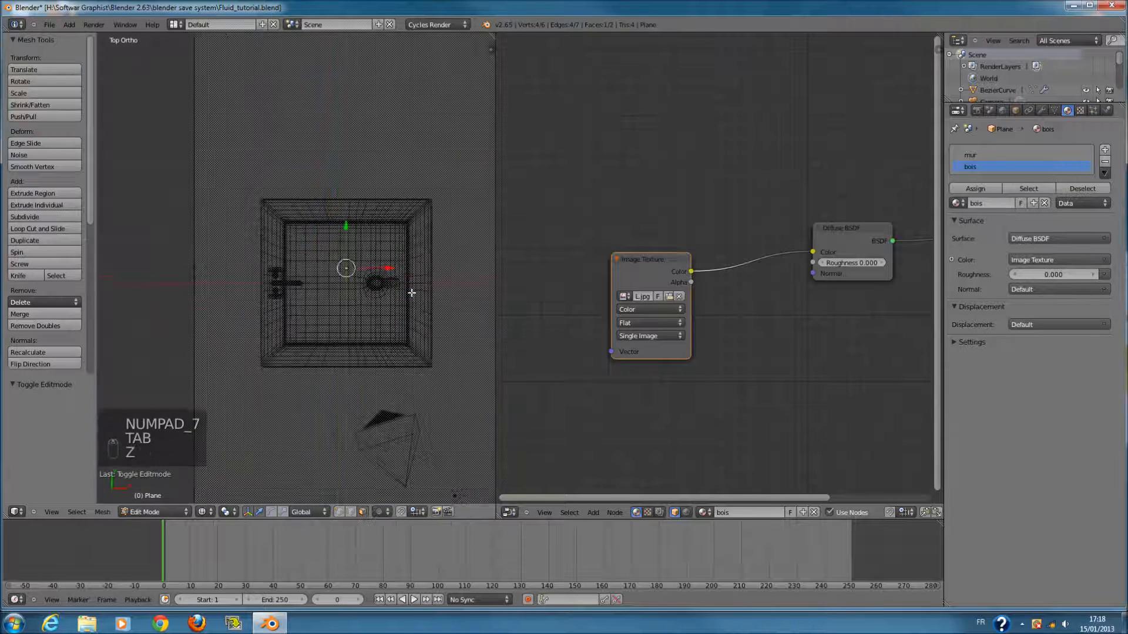
pyautogui.press('a')
pyautogui.scroll(-2, 391, 256)
pyautogui.keyDown('ctrl'); pyautogui.scroll(-2, 376, 235); pyautogui.keyUp('ctrl')
pyautogui.hotkey('ctrl', 'r')
pyautogui.scroll(1, 407, 229)
pyautogui.click(407, 228)
# - Scale the two new cuts together and shift them along Y to frame the sink basin, finishing with a Y scale of about 0.93
pyautogui.press('s')
pyautogui.press('y')
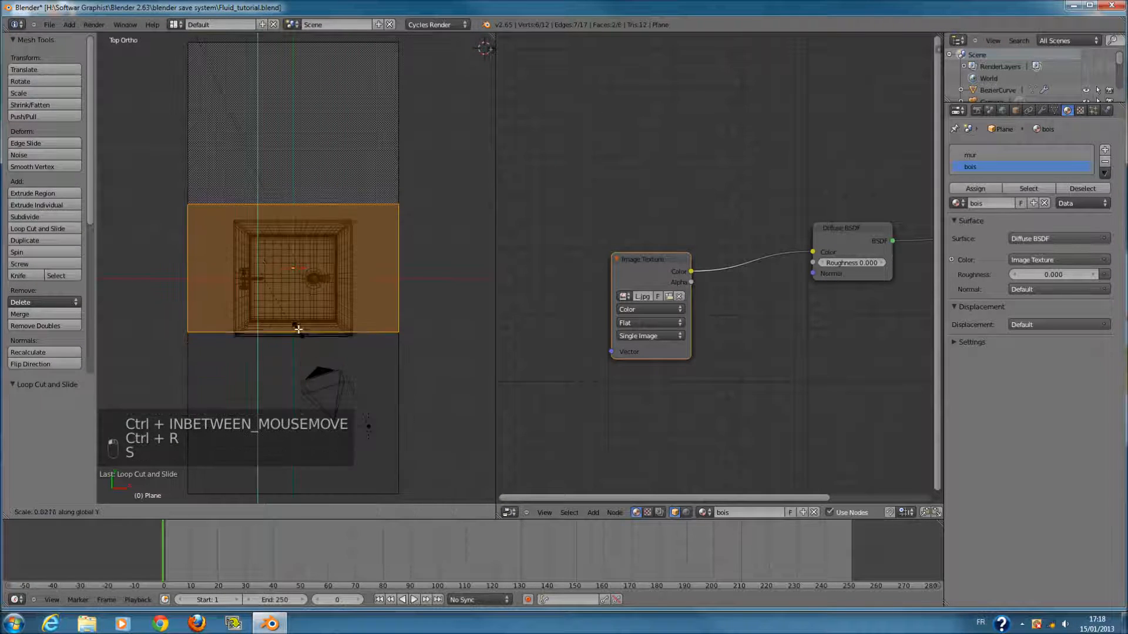
pyautogui.click(254, 238)
pyautogui.press('g')
pyautogui.moveTo(256, 232); pyautogui.dragTo(256, 235)
pyautogui.scroll(3, 297, 390)
pyautogui.press('s')
pyautogui.press('y')
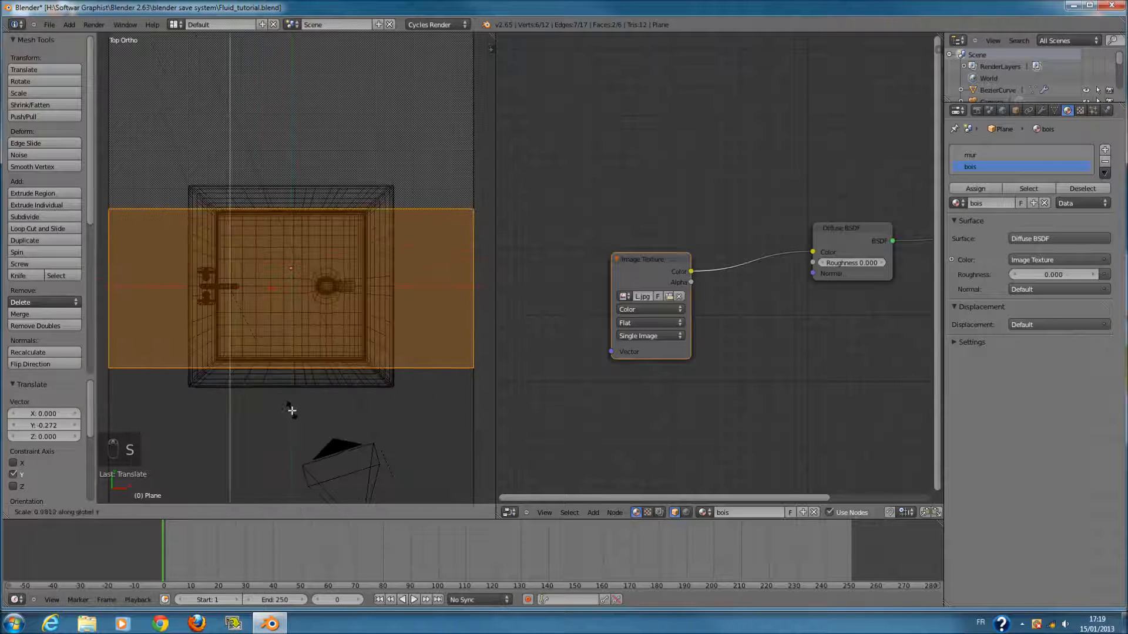
pyautogui.click(290, 398)
# - Refine the cuts in solid shading by moving them about 0.05 along Y and scaling them about 1.02 along Y
pyautogui.press('z')
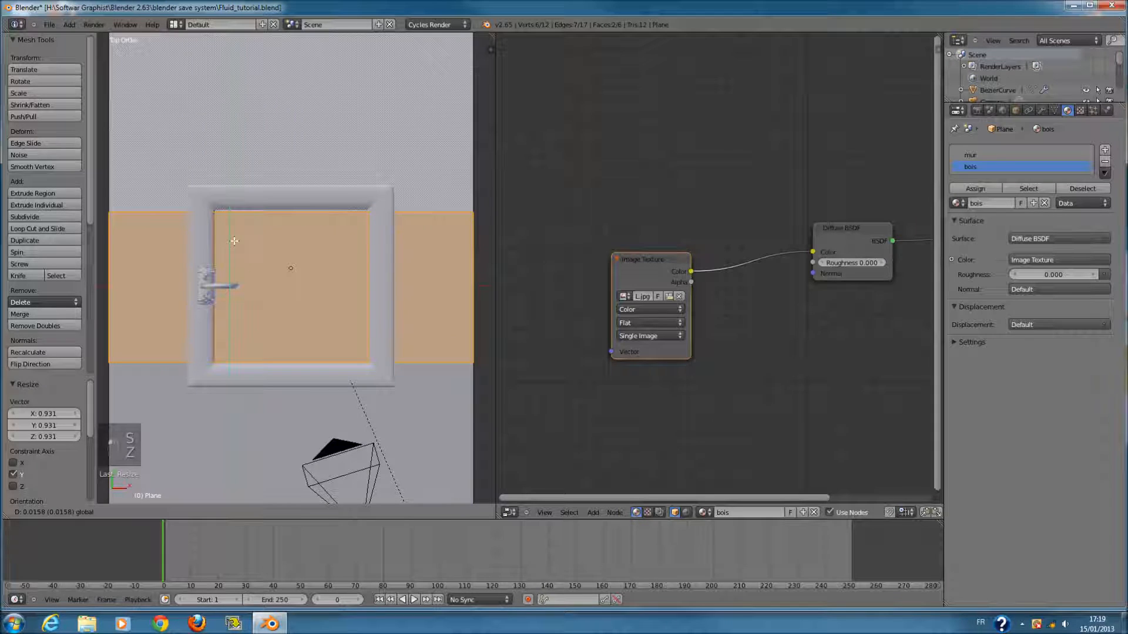
pyautogui.moveTo(234, 241); pyautogui.dragTo(234, 239)
pyautogui.press('s')
pyautogui.press('y')
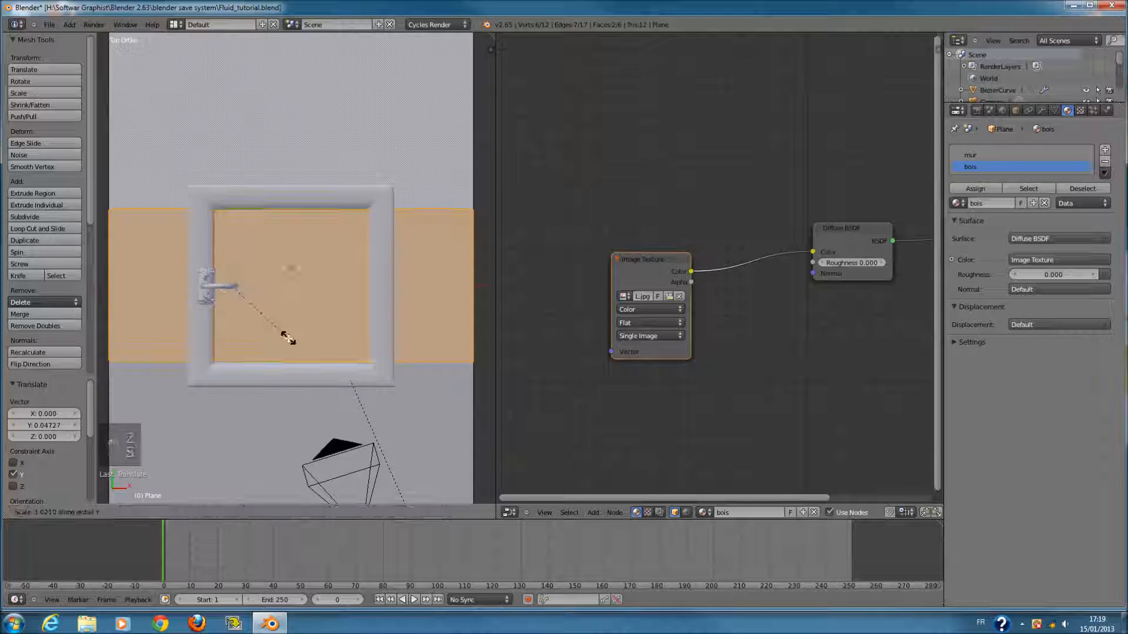
pyautogui.click(288, 338)
# - Add two lengthwise loop cuts to the countertop and scale them about 1.27 along X to match the basin's sides
pyautogui.press('z')
pyautogui.press('a')
pyautogui.hotkey('ctrl', 'r')
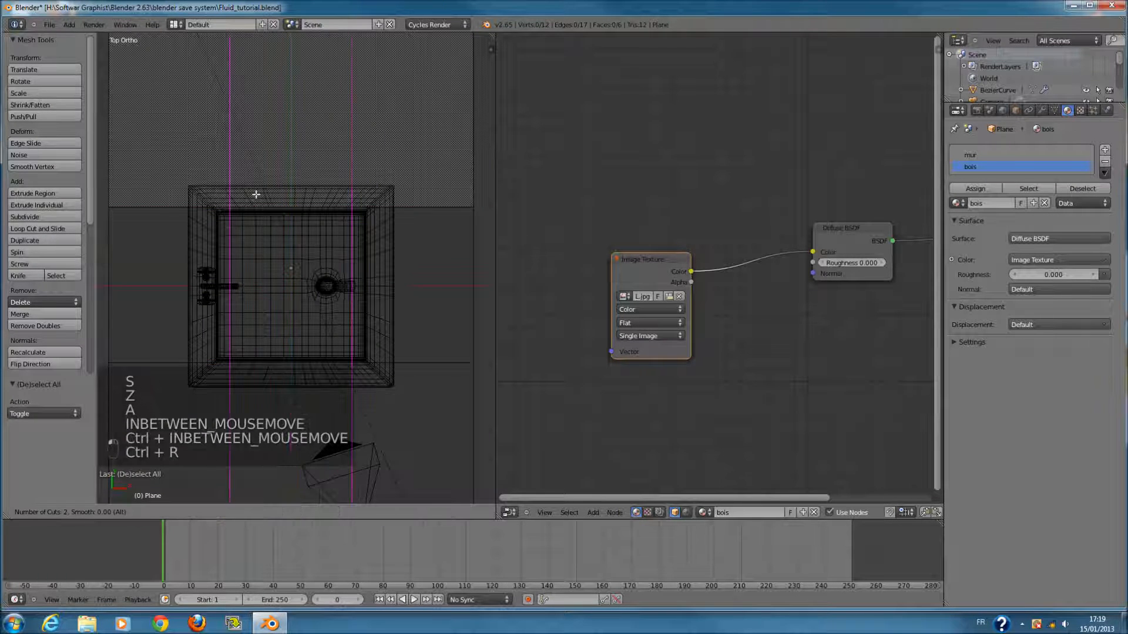
pyautogui.click(256, 194)
pyautogui.press('s')
pyautogui.press('x')
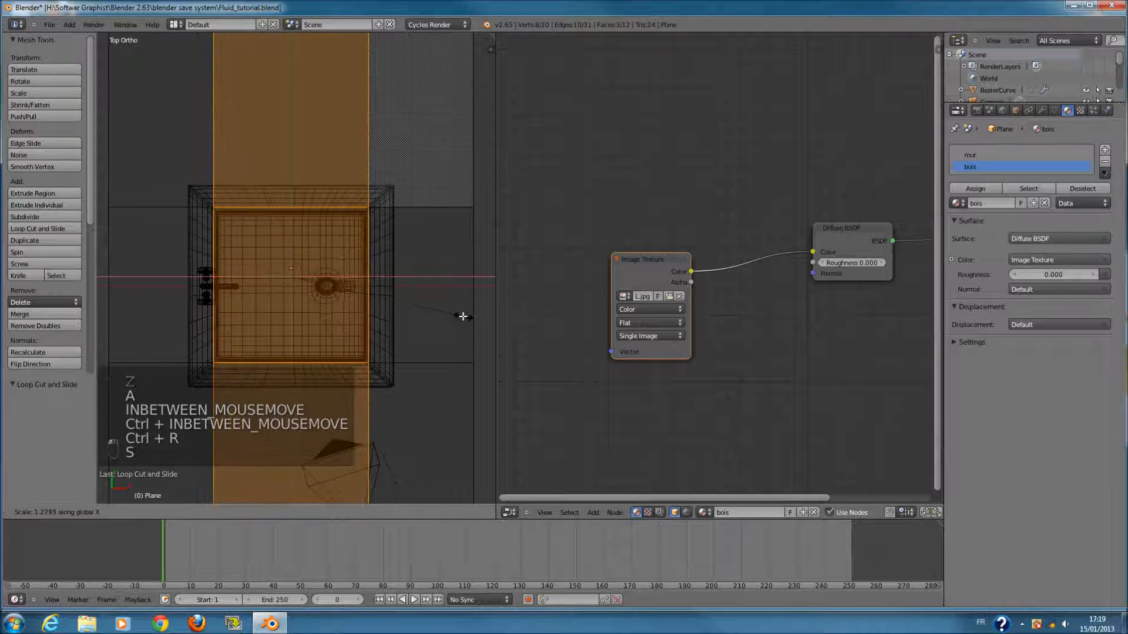
pyautogui.click(463, 317)
# - Delete the countertop face covering the sink basin, and return to the top view in wireframe display
pyautogui.press('z')
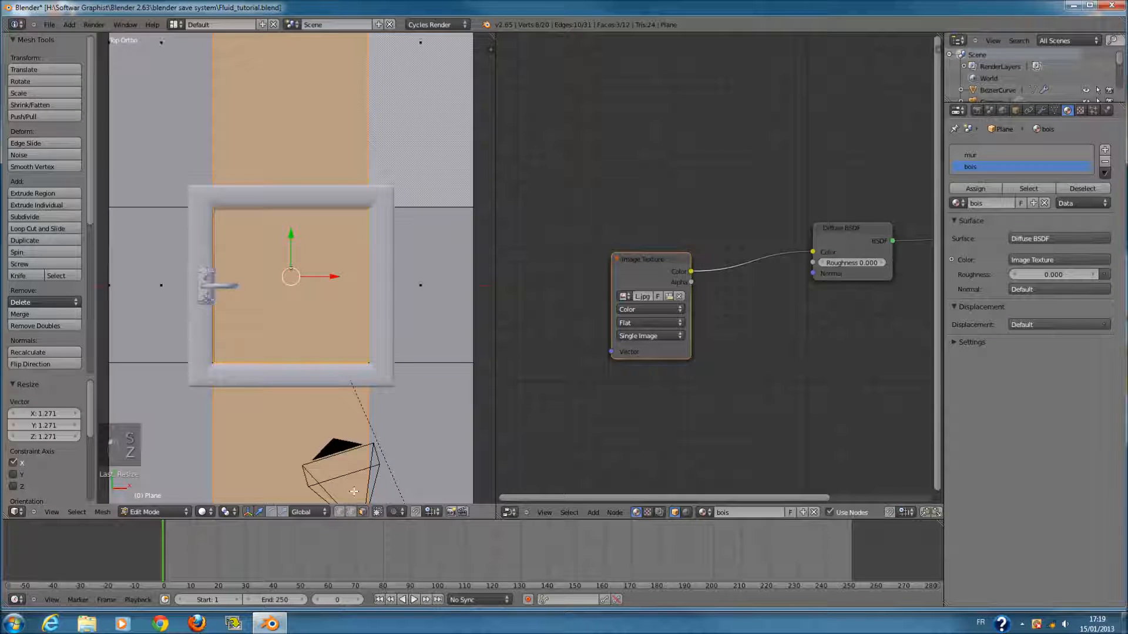
pyautogui.rightClick(300, 330)
pyautogui.press('x')
pyautogui.click(301, 332)
pyautogui.moveTo(319, 327); pyautogui.dragTo(269, 335, button='middle')
pyautogui.press('KP_7')
pyautogui.press('z')
pyautogui.scroll(-5, 246, 320)
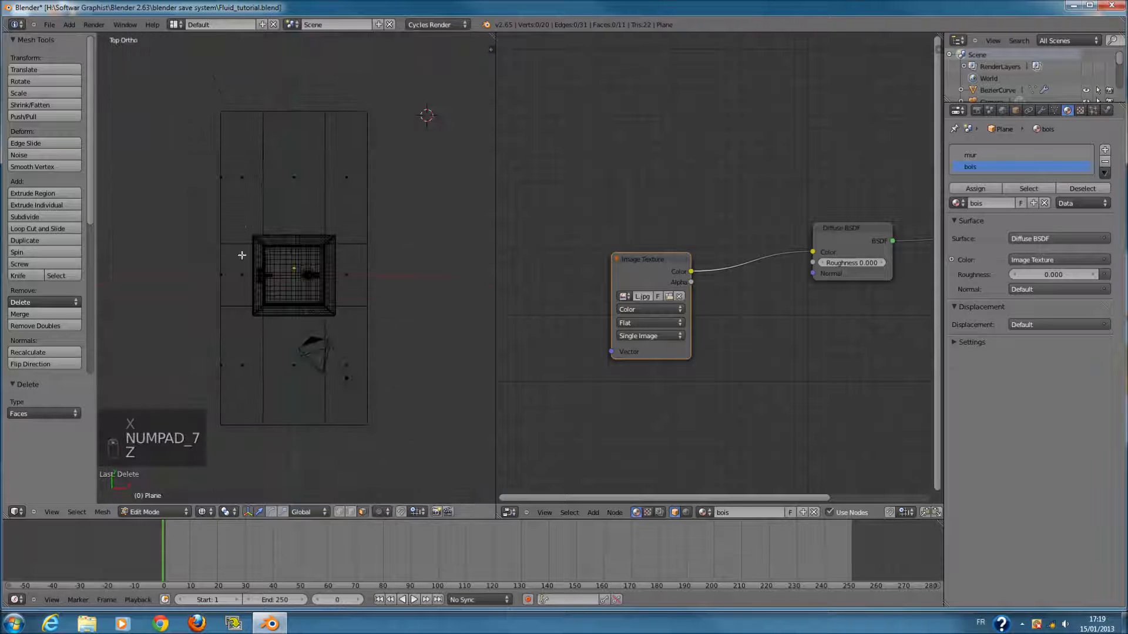
pyautogui.press('c')
pyautogui.moveTo(304, 172); pyautogui.dragTo(294, 376)
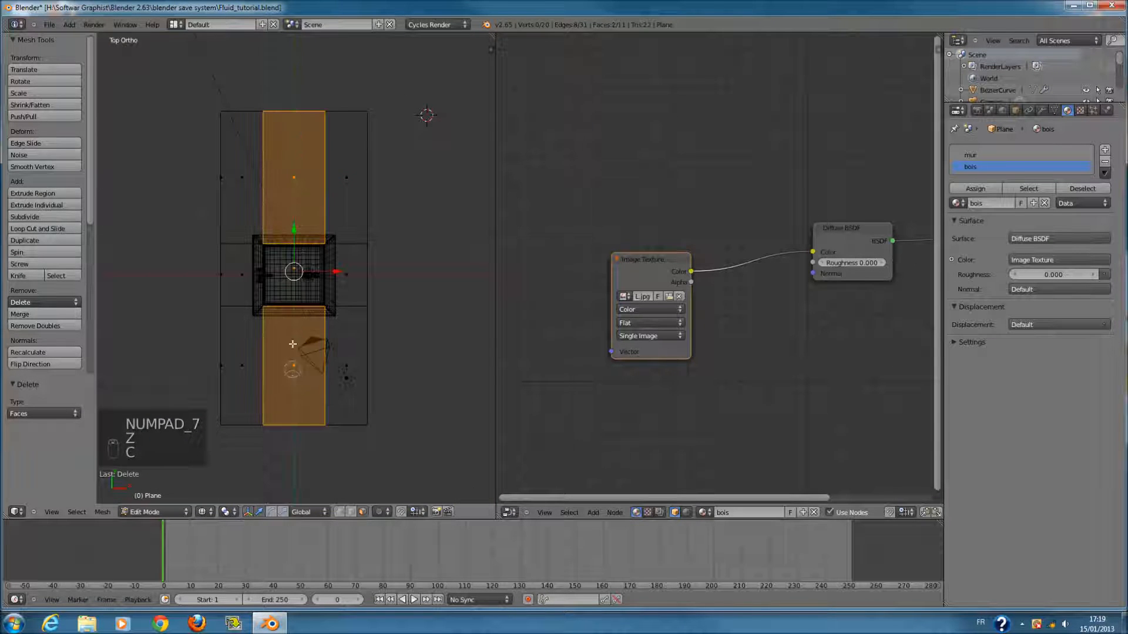
pyautogui.rightClick(293, 273)
pyautogui.scroll(2, 362, 279)
pyautogui.press('c')
pyautogui.rightClick(268, 278)
pyautogui.press('a')
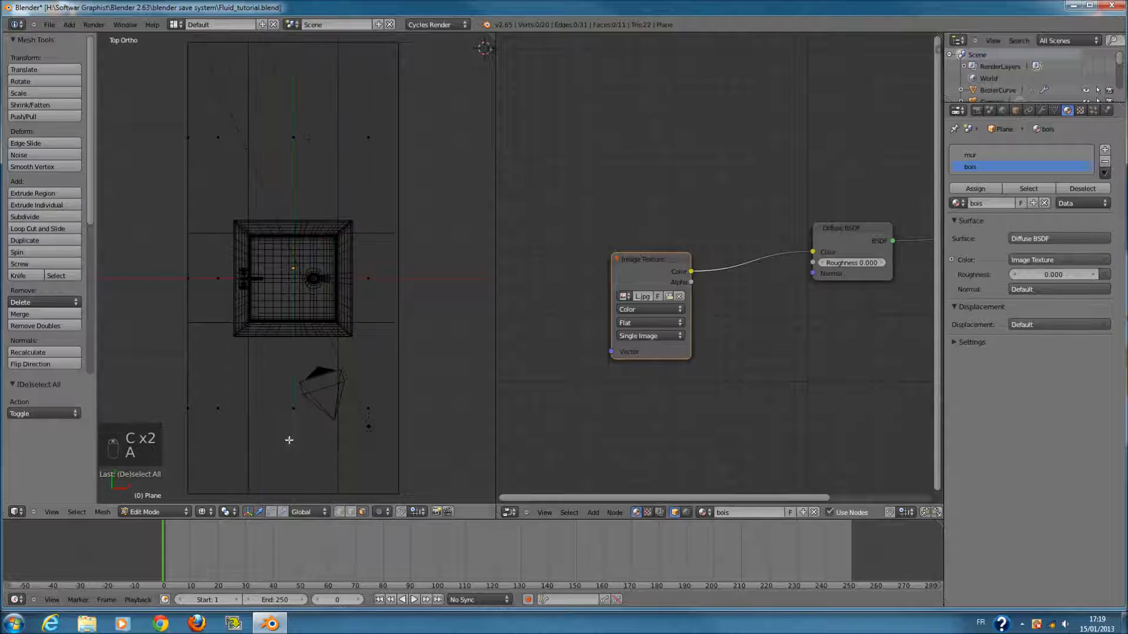
# - Circle-select the two middle countertop faces on either side of the opening and scale them about 1.05 along X
pyautogui.scroll(-5, 290, 372)
pyautogui.press('c')
pyautogui.moveTo(292, 352); pyautogui.dragTo(294, 173)
pyautogui.rightClick(294, 173)
pyautogui.press('z')
pyautogui.scroll(9, 376, 353)
pyautogui.moveTo(387, 378); pyautogui.dragTo(355, 331, button='middle')
pyautogui.press('s')
pyautogui.press('x')
pyautogui.click(371, 379)
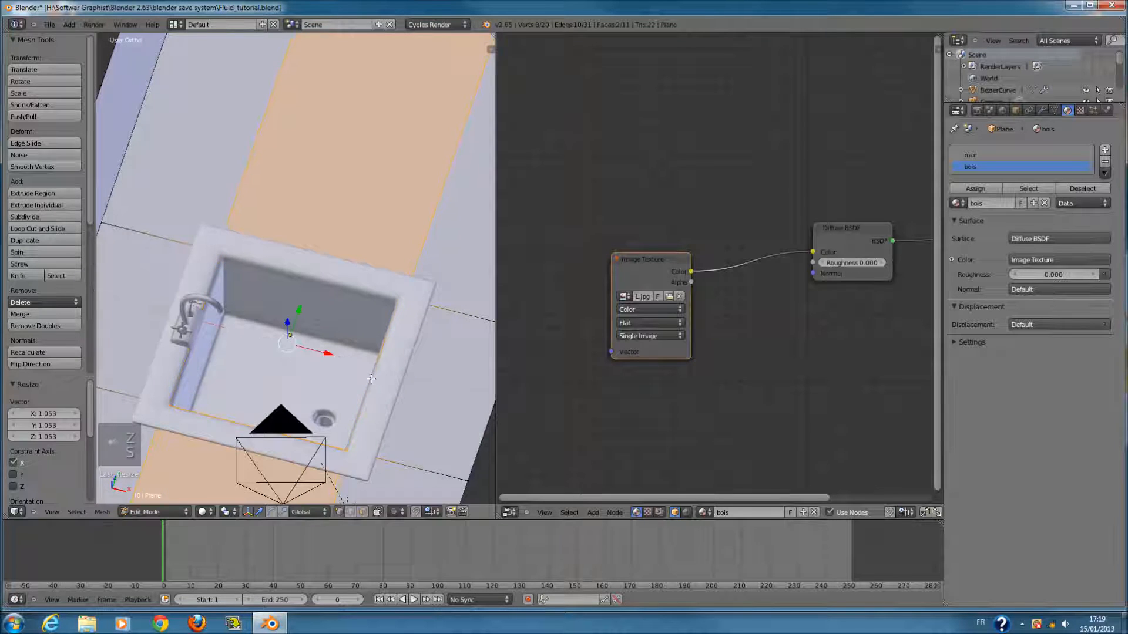
# - Leave Edit Mode and check the sink opening through the camera in rendered shading
pyautogui.press('Tab')
pyautogui.press('KP_0')
pyautogui.click(206, 511)
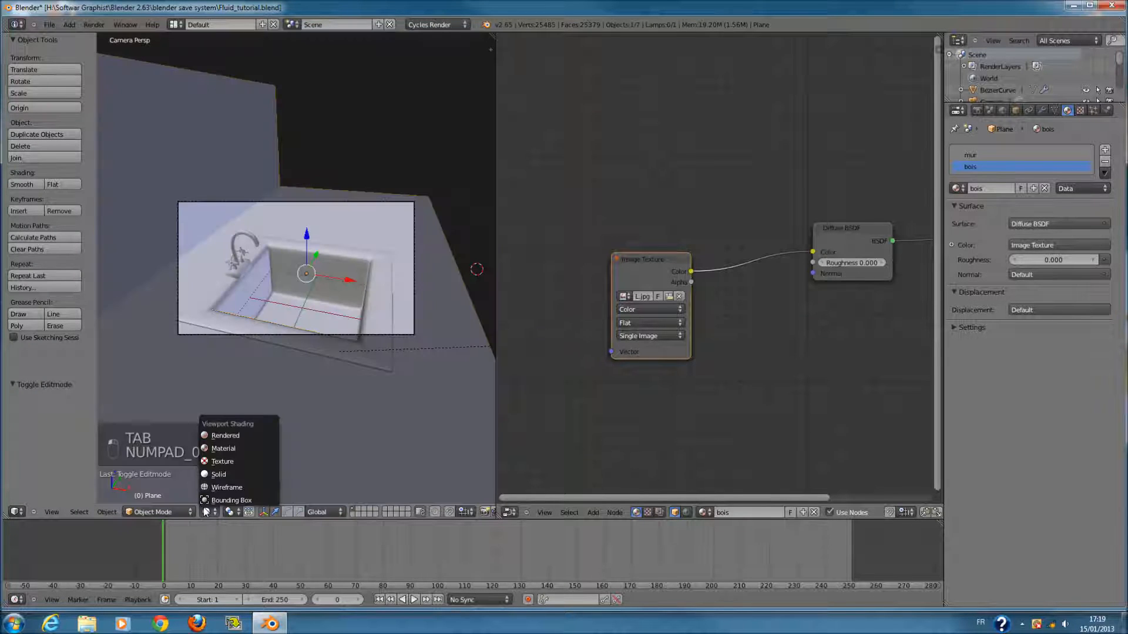
pyautogui.click(235, 434)
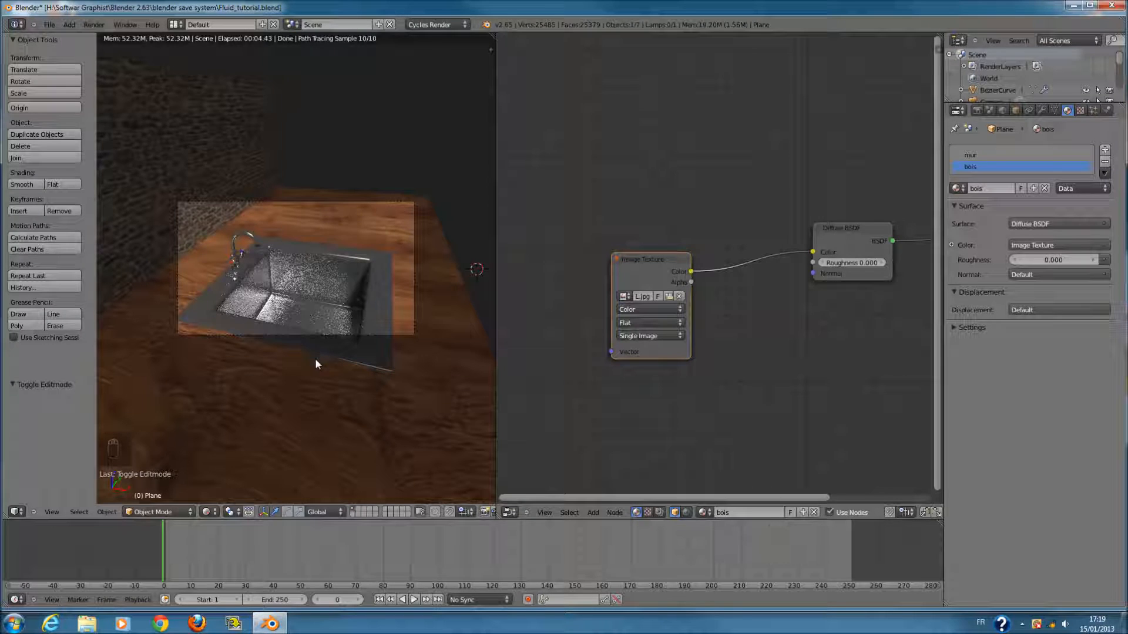
# - Expand the 3D viewport over the node editor, and show the scene in solid shading from the top
pyautogui.click(228, 516)
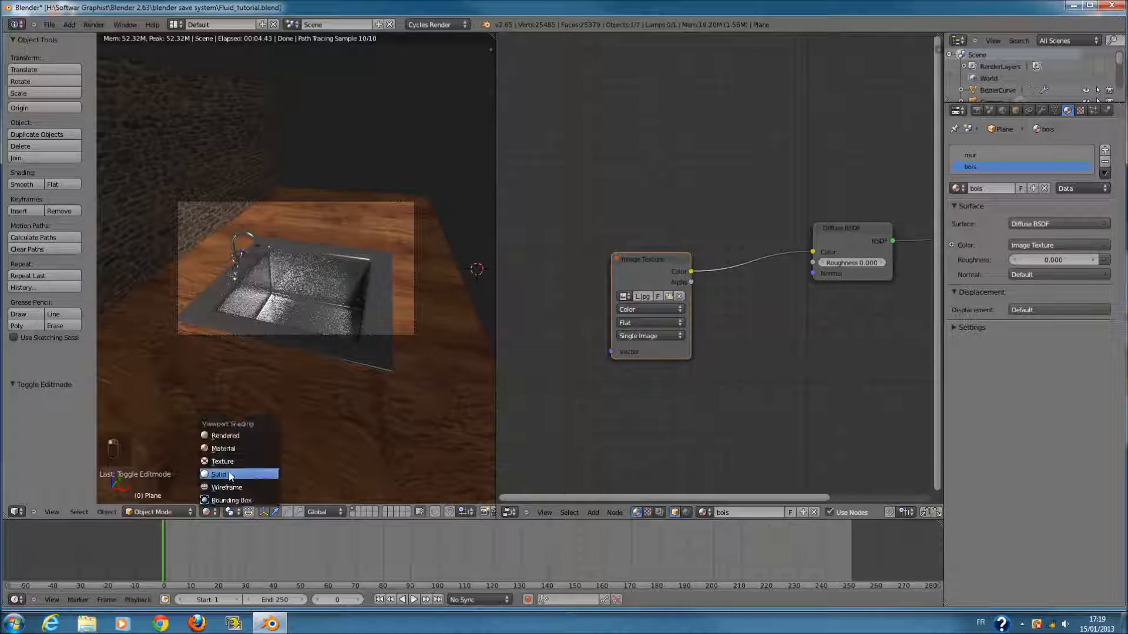
pyautogui.moveTo(495, 33); pyautogui.dragTo(532, 37)
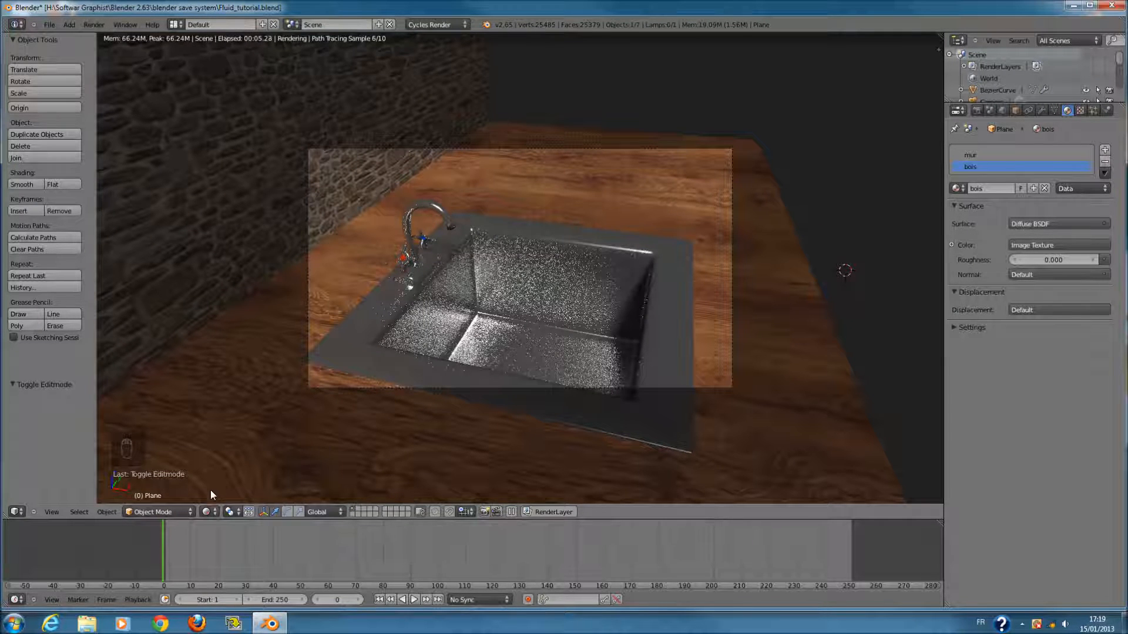
pyautogui.click(206, 511)
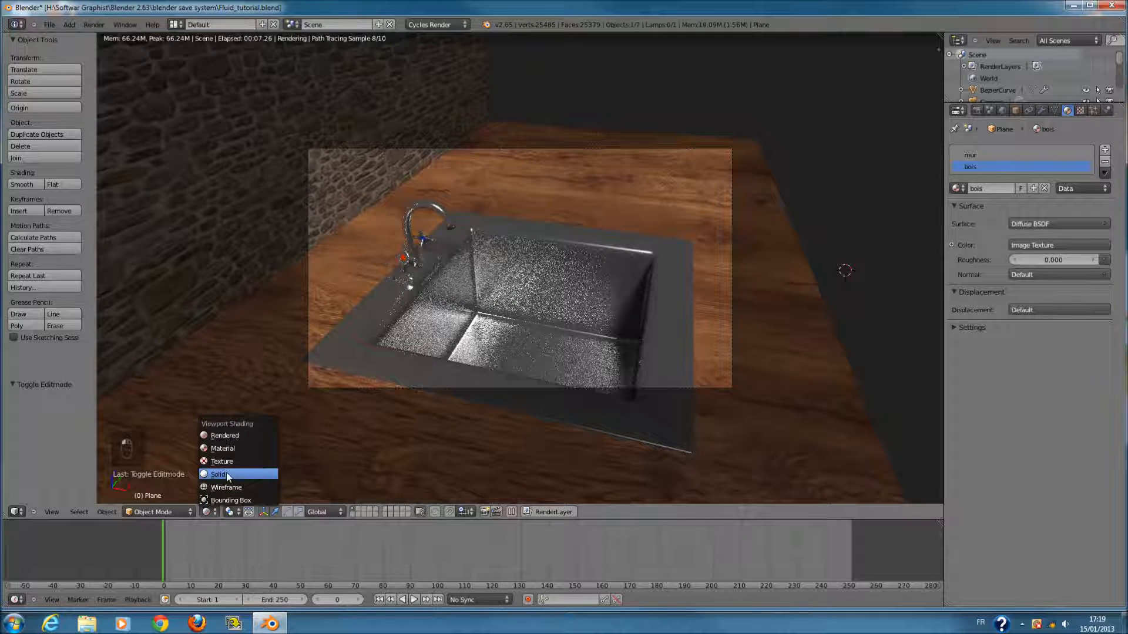
pyautogui.click(227, 473)
pyautogui.press('KP_7')
pyautogui.scroll(-5, 584, 395)
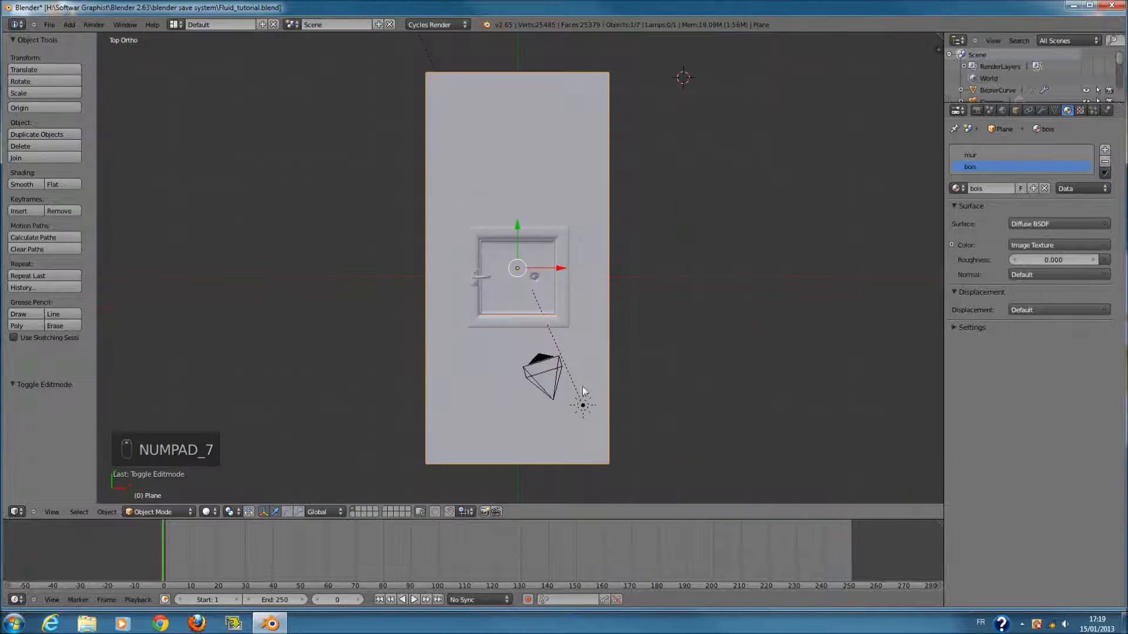
# - Rotate the sun lamp, move it beyond the countertop's far corner, and tint its light pale yellow
pyautogui.rightClick(583, 417)
pyautogui.press('r')
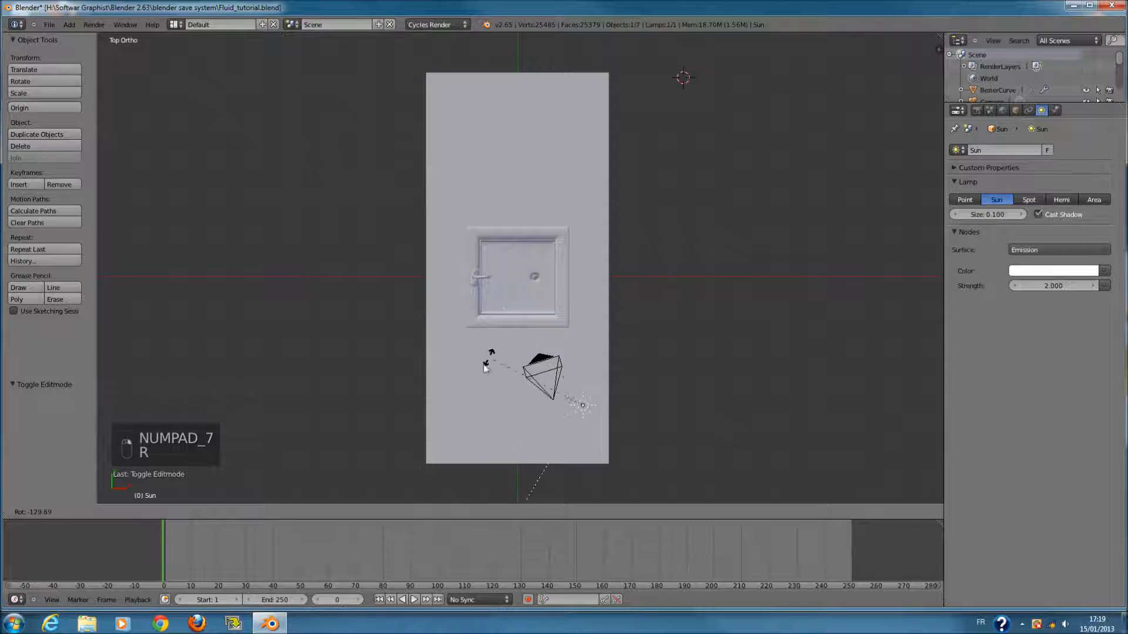
pyautogui.click(496, 351)
pyautogui.moveTo(583, 376); pyautogui.dragTo(687, 105)
pyautogui.click(1039, 271)
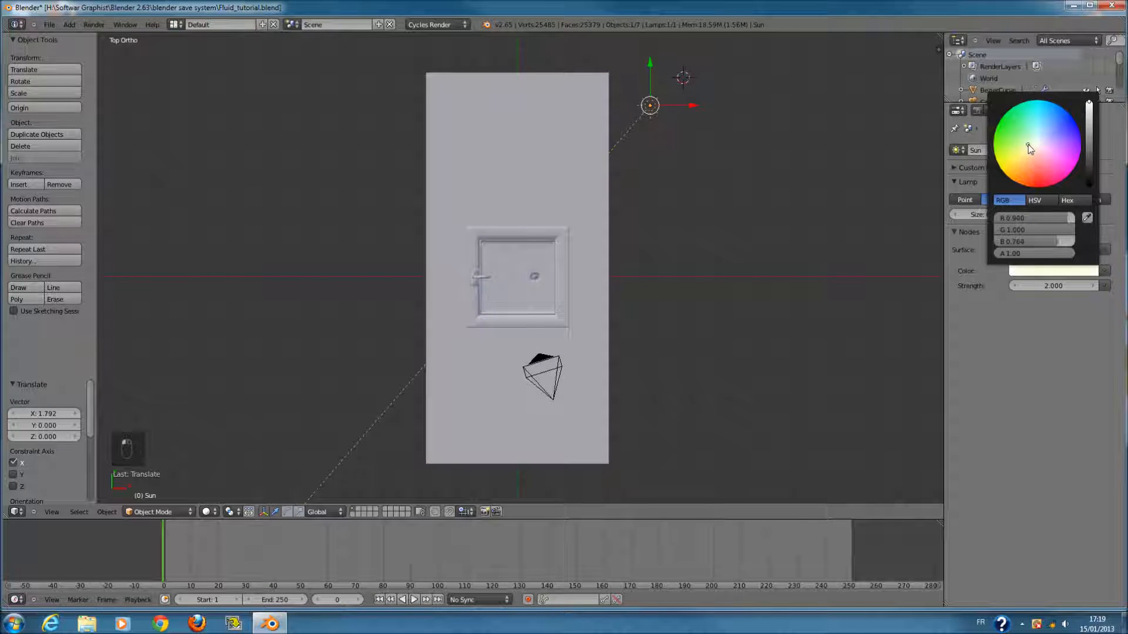
pyautogui.press('KP_0')
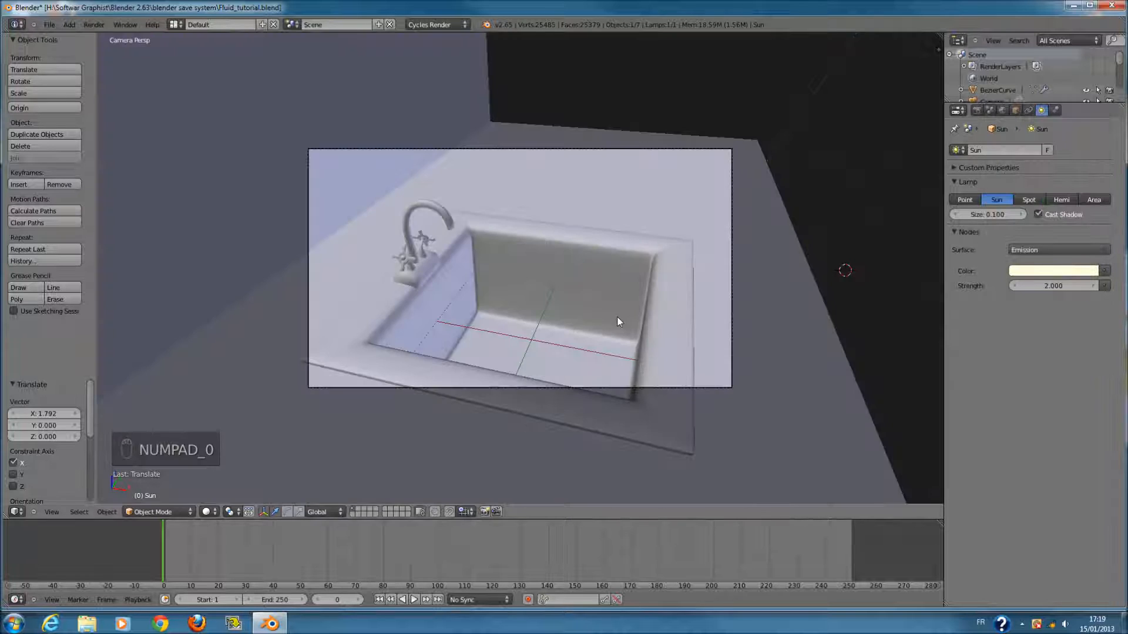
# - Show the sink in wireframe from the front with nothing selected
pyautogui.press('KP_1')
pyautogui.press('z')
pyautogui.press('a')
pyautogui.press('a')
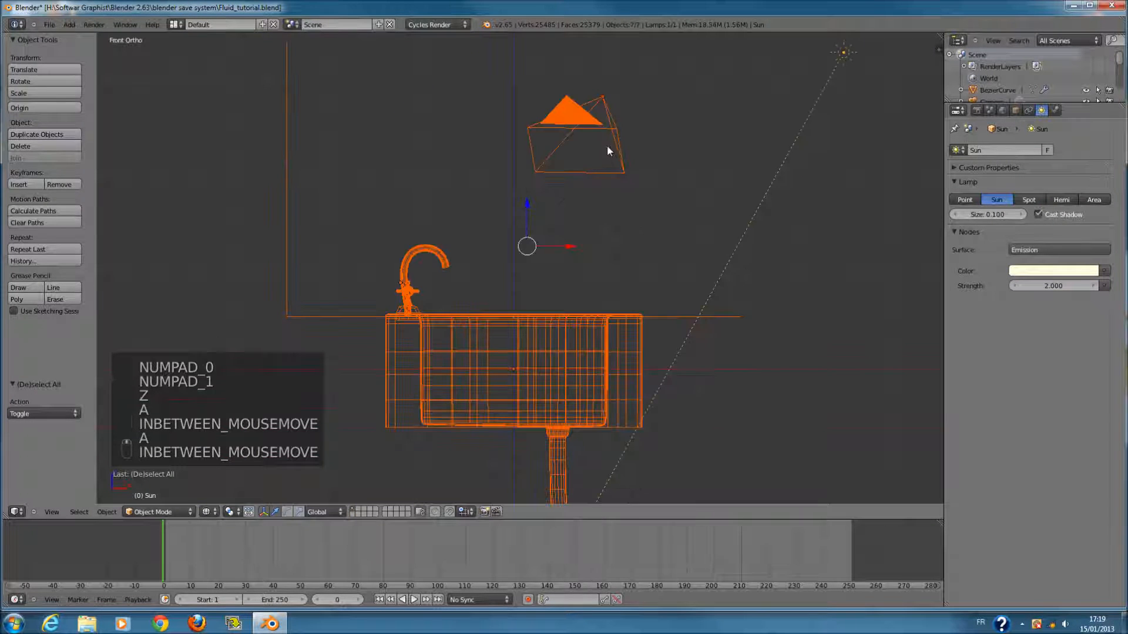
pyautogui.press('a')
pyautogui.keyDown('shift'); pyautogui.moveTo(559, 233); pyautogui.dragTo(559, 175, button='middle'); pyautogui.keyUp('shift')
pyautogui.scroll(2, 503, 234)
pyautogui.keyDown('shift'); pyautogui.moveTo(519, 236); pyautogui.dragTo(510, 266, button='middle'); pyautogui.keyUp('shift')
pyautogui.scroll(2, 576, 237)
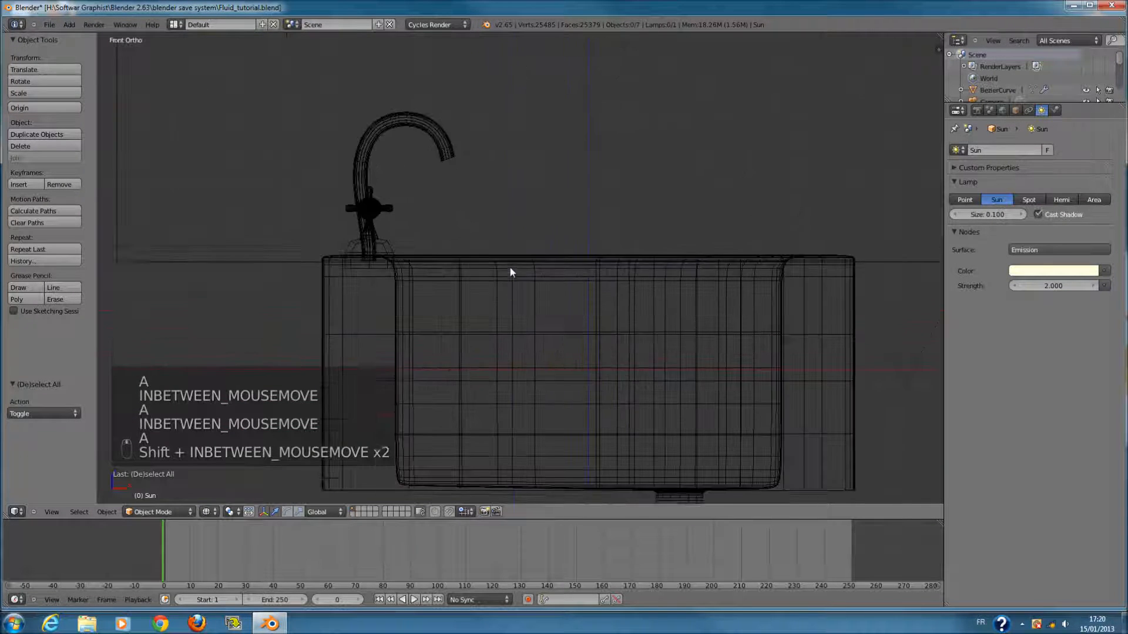
pyautogui.hotkey('shift', 'a')
pyautogui.click(538, 277)
pyautogui.scroll(-3, 597, 276)
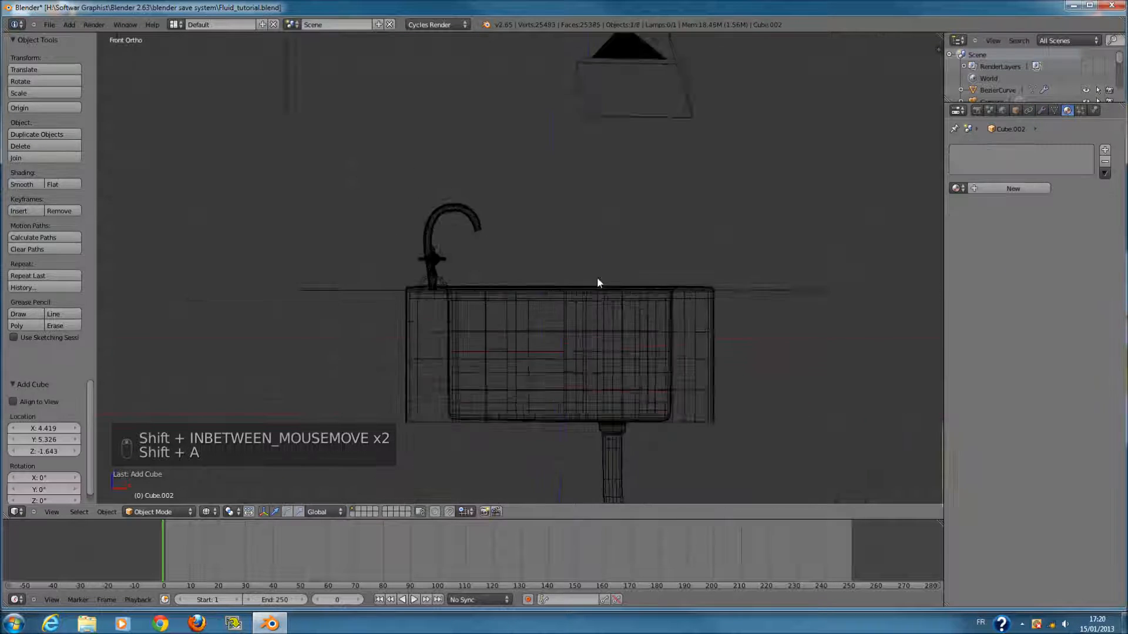
pyautogui.scroll(-2, 597, 276)
pyautogui.press('c')
pyautogui.rightClick(678, 294)
pyautogui.press('x')
pyautogui.click(678, 294)
# - Add a cube at the scene's centre, scale it about 1.276, and save over Fluid_tutorial.blend
pyautogui.hotkey('shift', 'c')
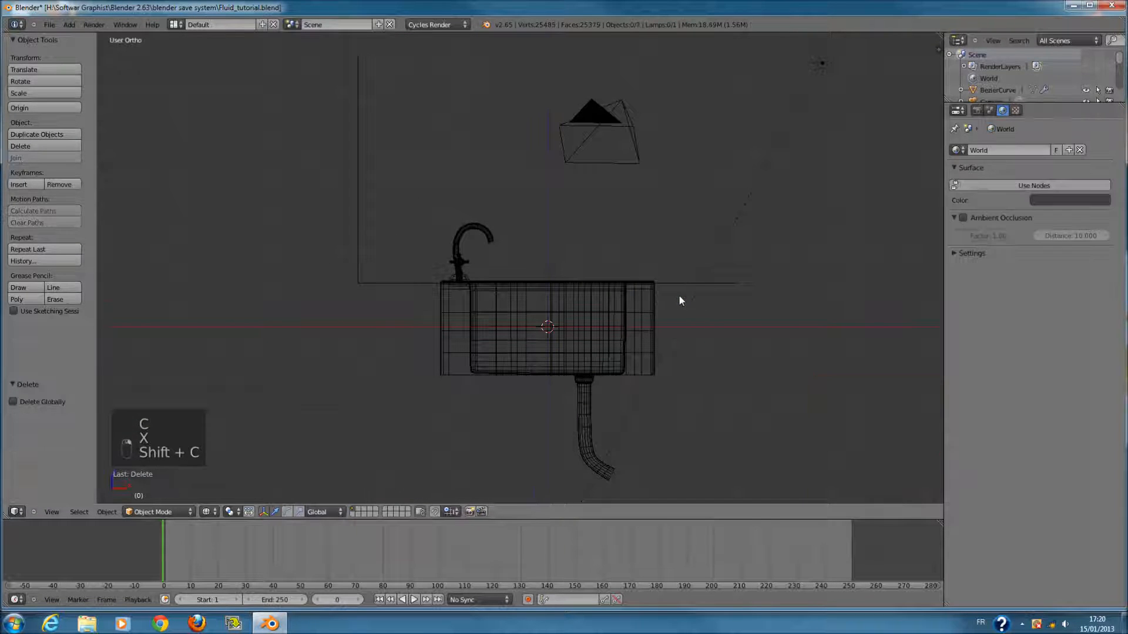
pyautogui.scroll(7, 503, 246)
pyautogui.keyDown('ctrl'); pyautogui.scroll(-6, 500, 290); pyautogui.keyUp('ctrl')
pyautogui.hotkey('shift', 'a')
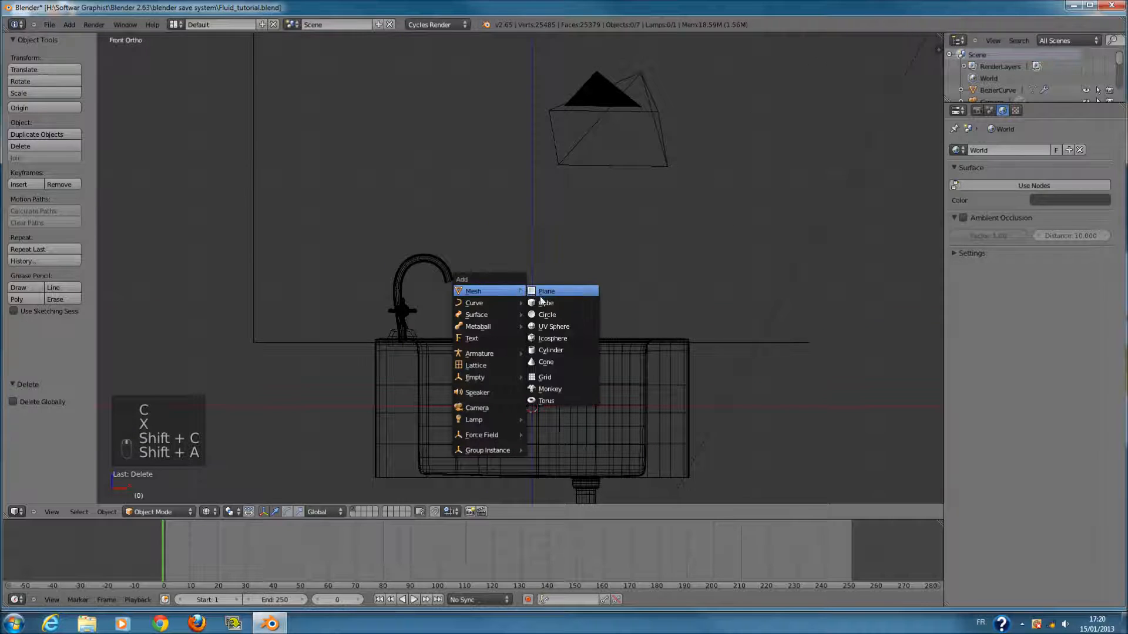
pyautogui.click(540, 301)
pyautogui.press('s')
pyautogui.click(632, 315)
pyautogui.hotkey('ctrl', 's')
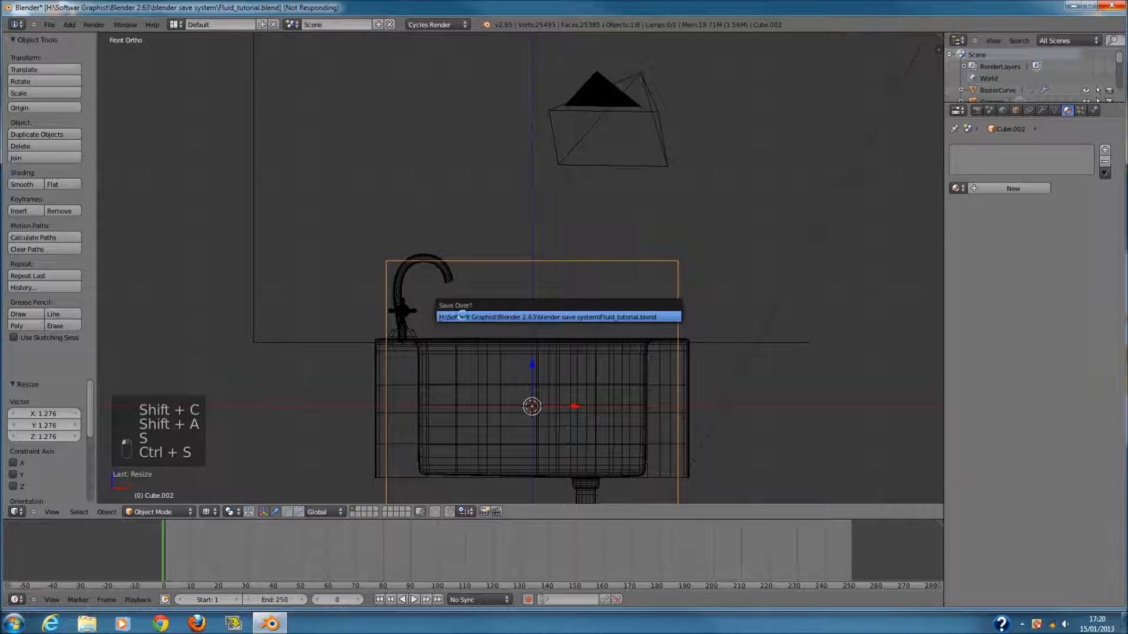
# - Raise the cube so it spans the basin and the tap, and resize it in the front view
pyautogui.scroll(-1, 552, 344)
pyautogui.moveTo(533, 346); pyautogui.dragTo(573, 273)
pyautogui.scroll(3, 591, 257)
pyautogui.scroll(-3, 548, 235)
pyautogui.press('s')
pyautogui.click(594, 266)
# - Narrow the cube to the basin's inner width in the side view and raise it about 0.039 along Z
pyautogui.press('KP_3')
pyautogui.press('s')
pyautogui.rightClick(623, 304)
pyautogui.press('s')
pyautogui.click(606, 300)
pyautogui.scroll(3, 555, 301)
pyautogui.keyDown('shift'); pyautogui.moveTo(466, 339); pyautogui.dragTo(561, 266, button='middle'); pyautogui.keyUp('shift')
pyautogui.keyDown('shift'); pyautogui.moveTo(578, 227); pyautogui.dragTo(578, 198, button='middle'); pyautogui.keyUp('shift')
pyautogui.moveTo(568, 190); pyautogui.dragTo(570, 185)
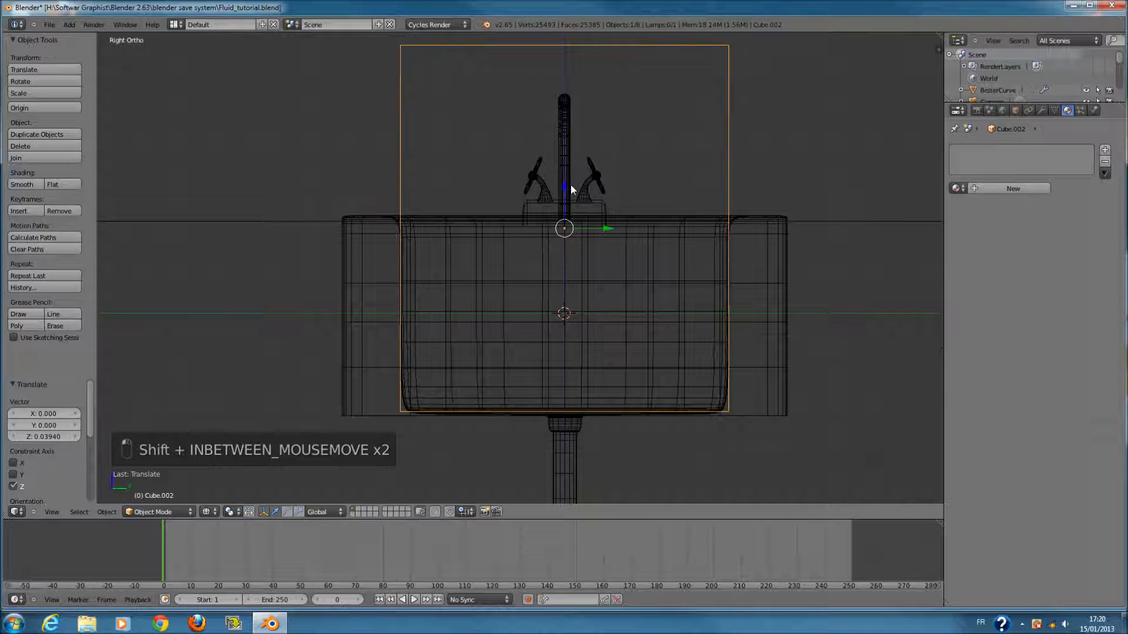
# - Examine how the cube encloses the basin and tap from the front, at an angle and through the camera
pyautogui.press('KP_1')
pyautogui.scroll(-3, 578, 372)
pyautogui.scroll(2, 578, 373)
pyautogui.keyDown('shift'); pyautogui.moveTo(578, 373); pyautogui.dragTo(569, 291, button='middle'); pyautogui.keyUp('shift')
pyautogui.scroll(1, 569, 292)
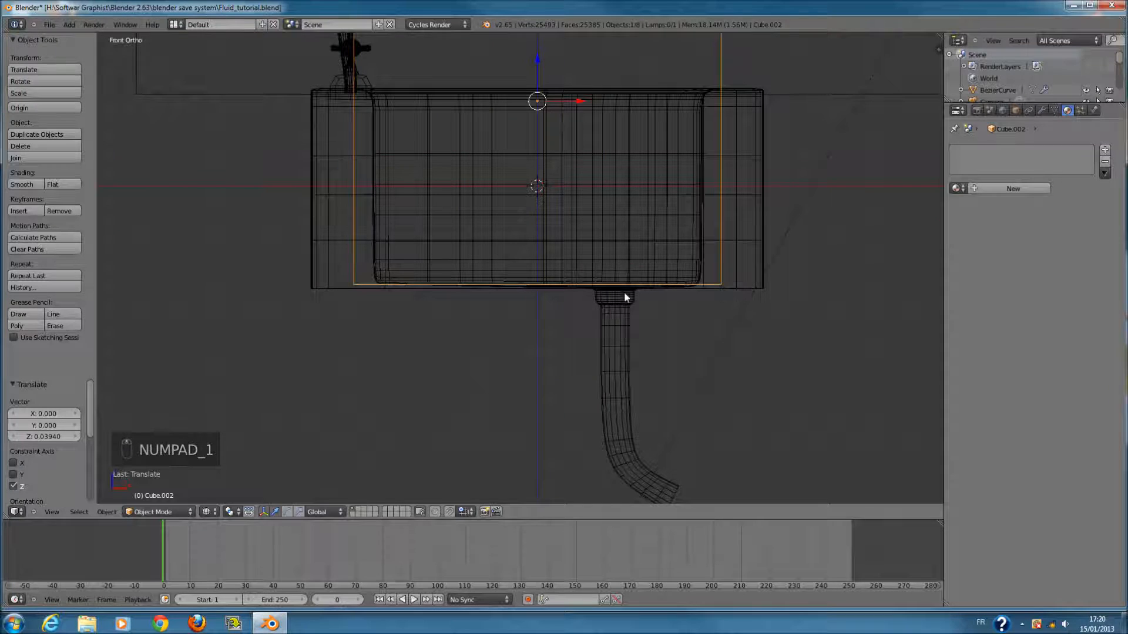
pyautogui.scroll(-2, 625, 294)
pyautogui.press('Tab')
pyautogui.moveTo(599, 282); pyautogui.dragTo(550, 272, button='middle')
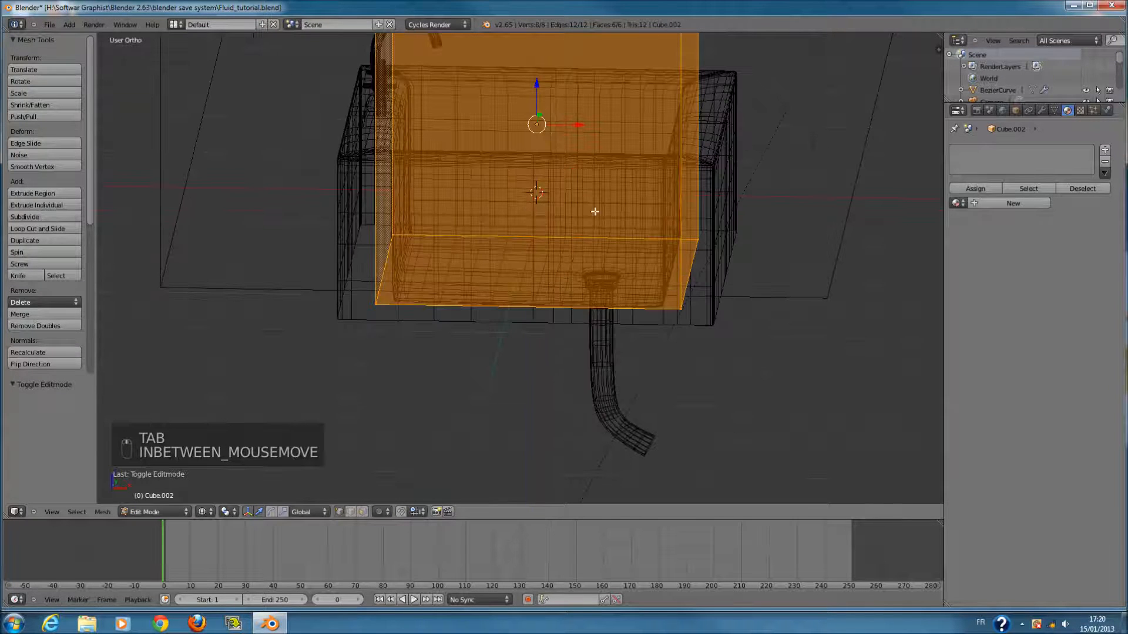
pyautogui.press('Tab')
pyautogui.press('KP_1')
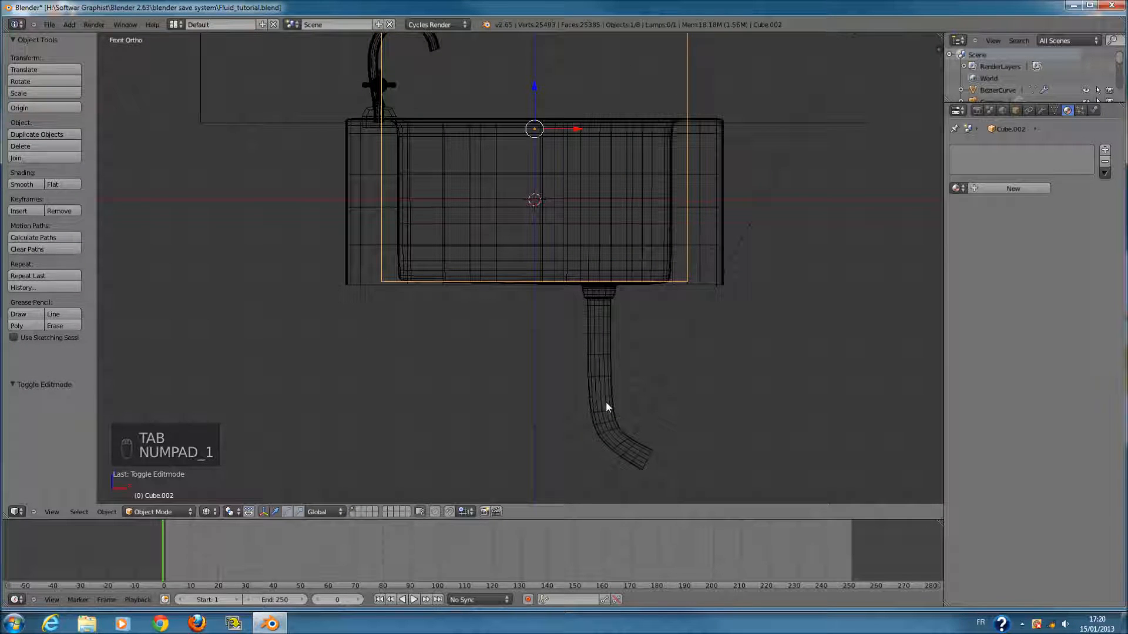
pyautogui.press('z')
pyautogui.moveTo(702, 455)
pyautogui.mouseDown(button='middle')
pyautogui.moveTo(614, 287)
pyautogui.moveTo(598, 284)
pyautogui.moveTo(559, 214)
pyautogui.moveTo(572, 168)
pyautogui.moveTo(631, 238)
pyautogui.moveTo(470, 199)
pyautogui.mouseUp(button='middle')
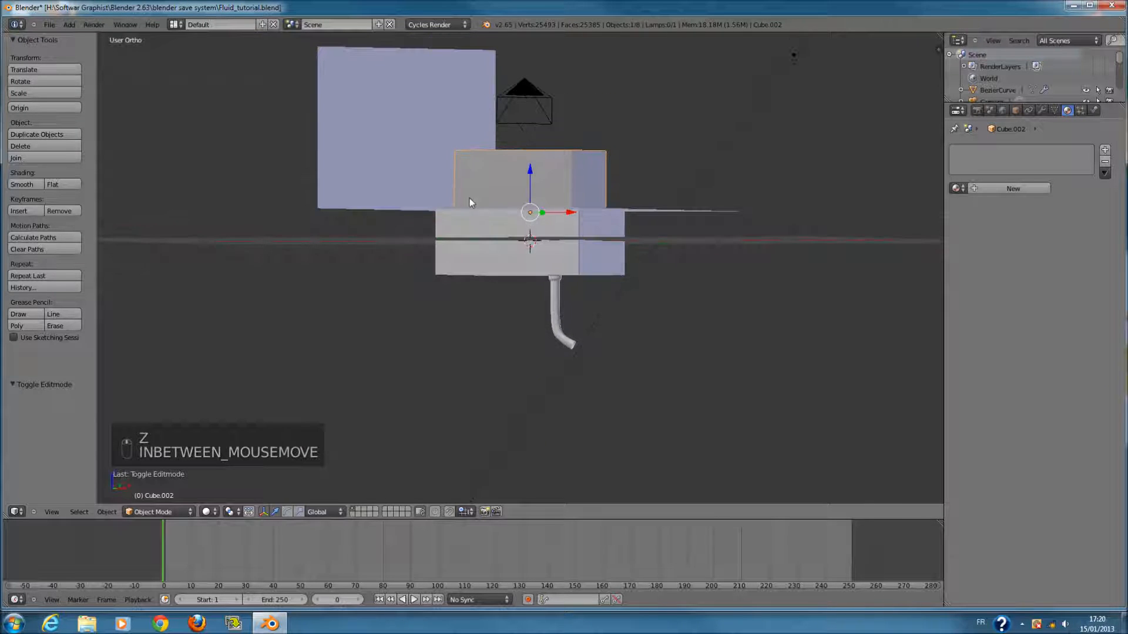
pyautogui.press('KP_0')
pyautogui.press('z')
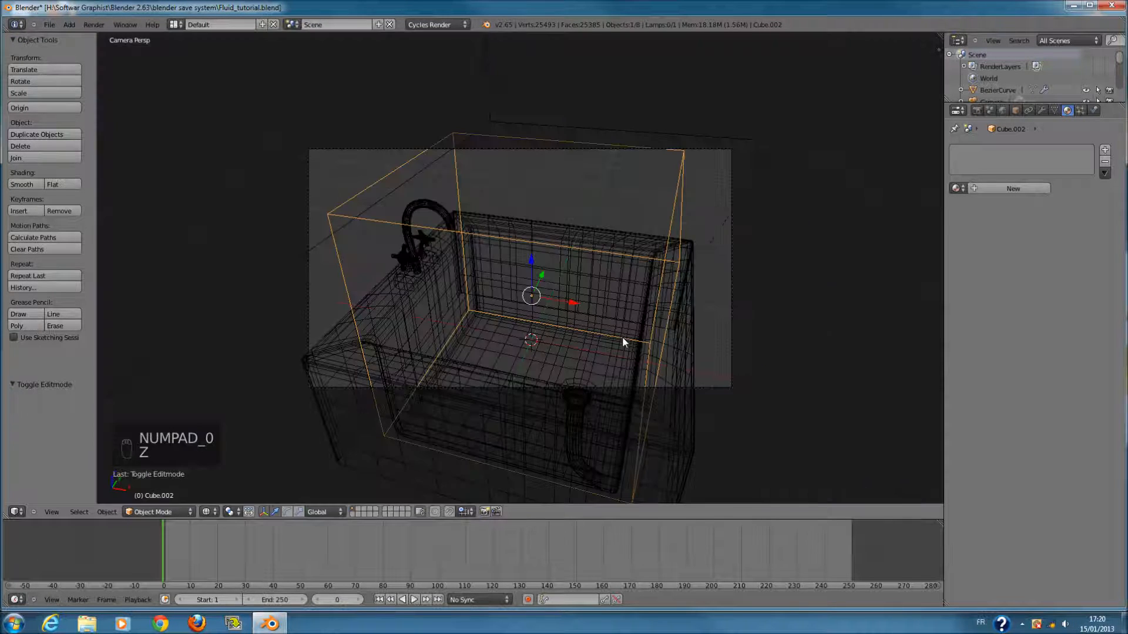
pyautogui.press('KP_1')
pyautogui.scroll(2, 607, 264)
pyautogui.keyDown('shift'); pyautogui.moveTo(601, 154); pyautogui.dragTo(600, 343, button='middle'); pyautogui.keyUp('shift')
pyautogui.scroll(2, 582, 335)
pyautogui.scroll(3, 580, 333)
pyautogui.keyDown('shift'); pyautogui.moveTo(447, 320); pyautogui.dragTo(634, 320, button='middle'); pyautogui.keyUp('shift')
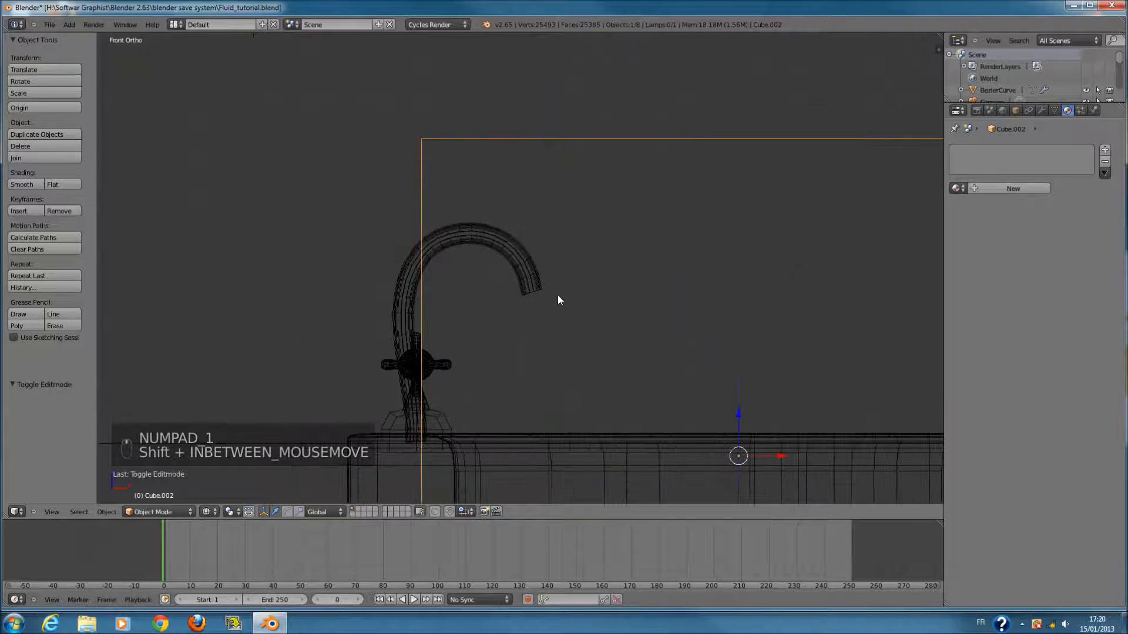
pyautogui.rightClick(534, 273)
pyautogui.scroll(2, 534, 276)
pyautogui.hotkey('shift', 'a')
pyautogui.moveTo(570, 308)
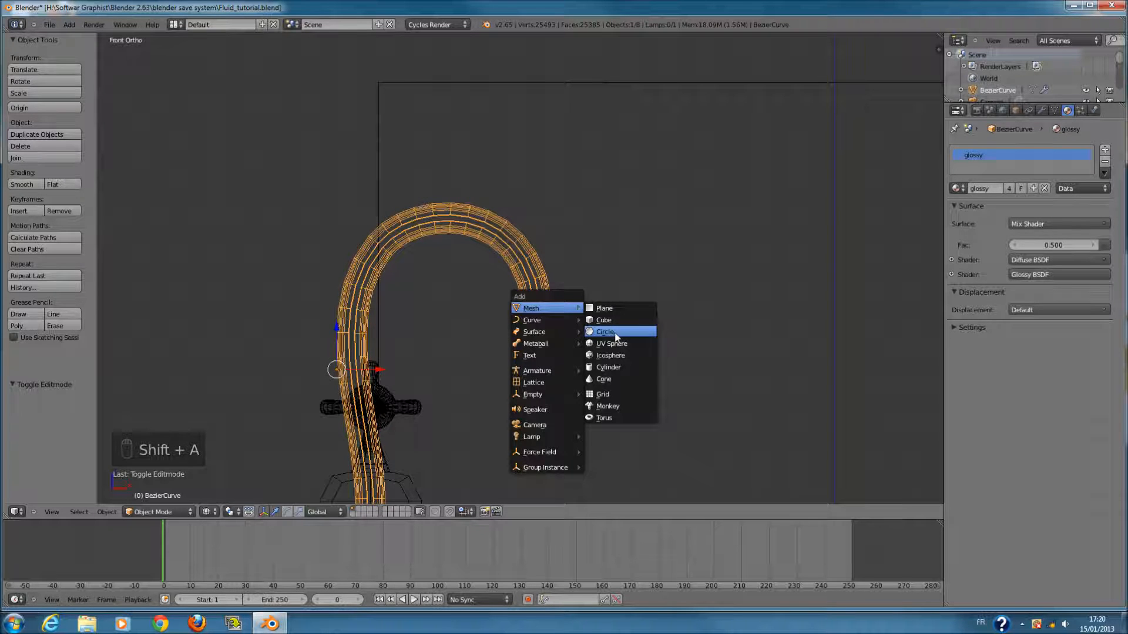
# - Enable Smoke physics on the cube around the sink and set it as the Domain
pyautogui.rightClick(680, 59)
pyautogui.click(1095, 111)
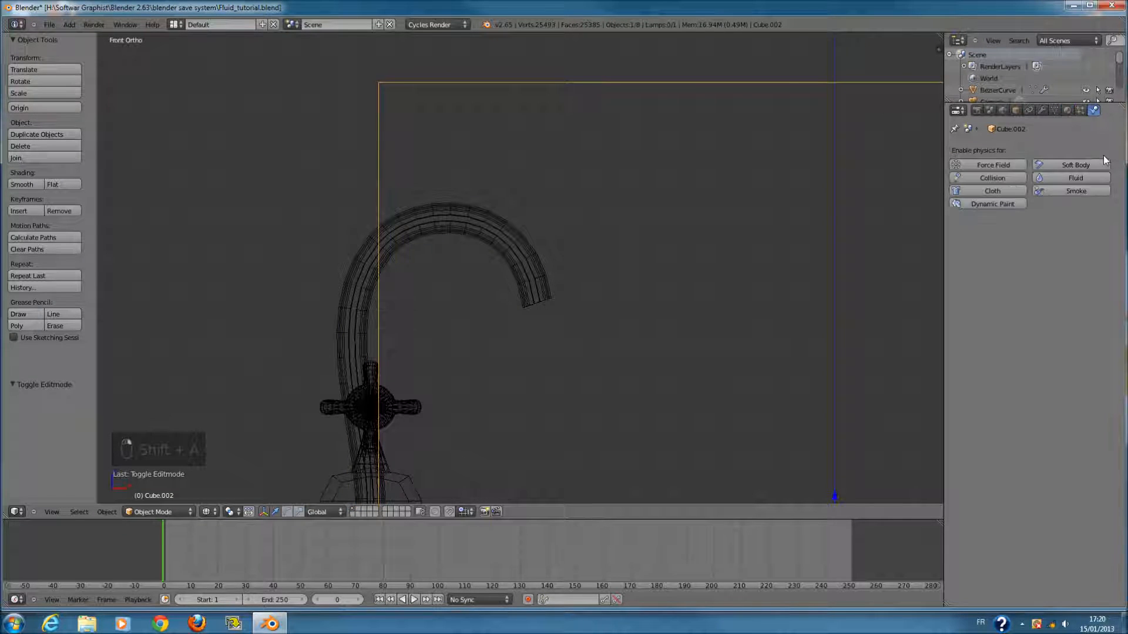
pyautogui.click(1094, 192)
pyautogui.click(1008, 230)
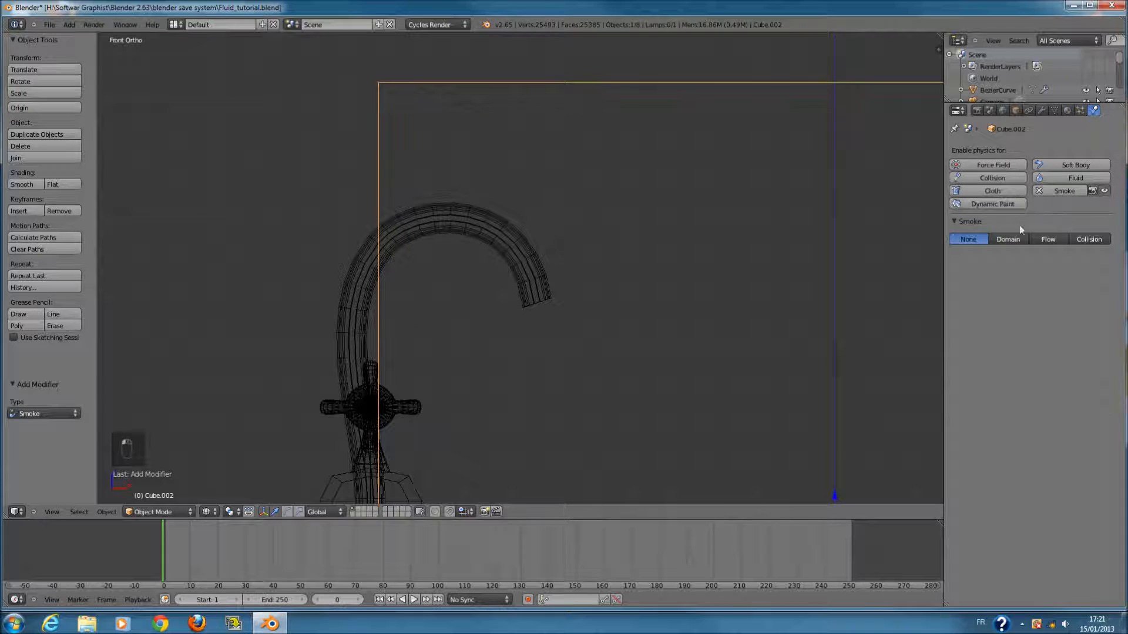
# - Snap the 3D cursor to the tap pipe and add a mesh circle there with Ngon fill
pyautogui.rightClick(532, 264)
pyautogui.hotkey('shift', 's')
pyautogui.click(556, 299)
pyautogui.hotkey('shift', 'a')
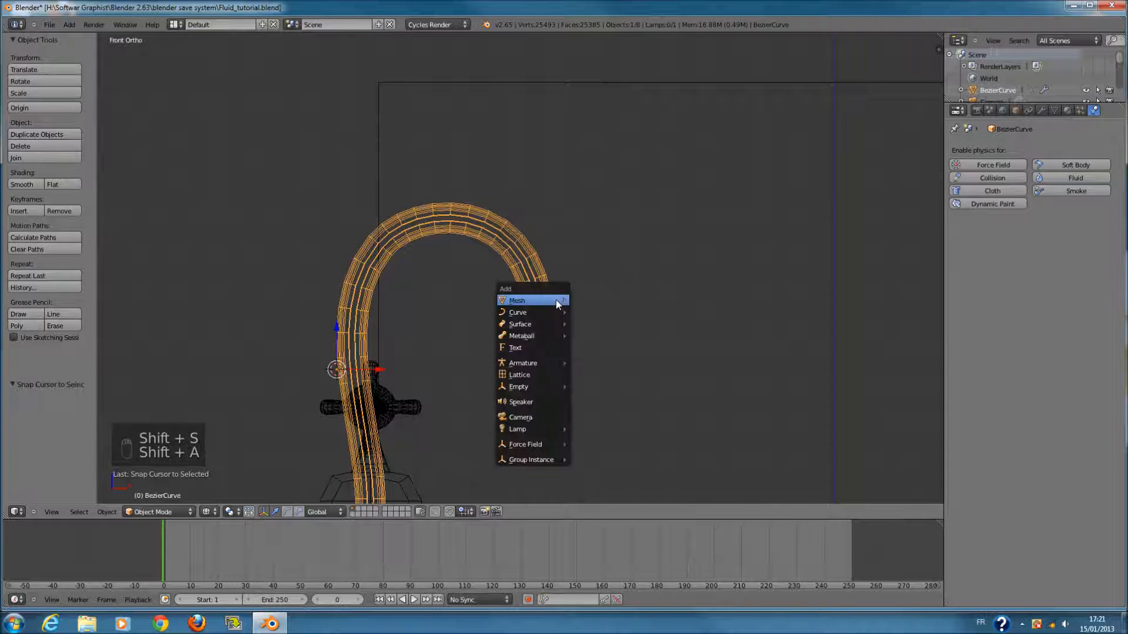
pyautogui.moveTo(556, 300)
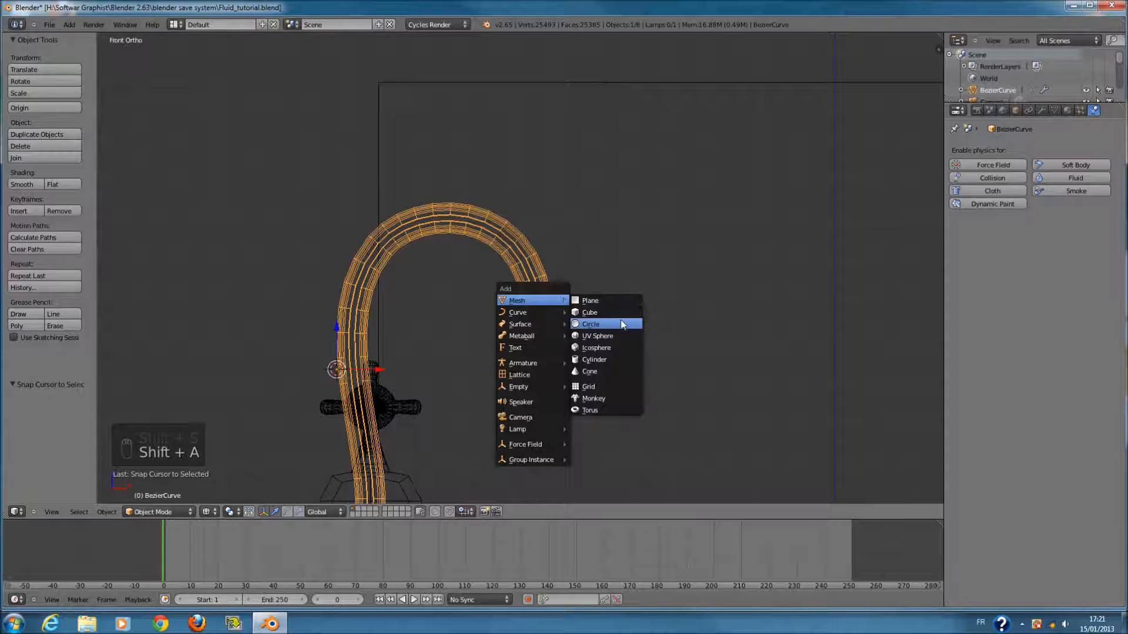
pyautogui.click(621, 324)
pyautogui.click(44, 466)
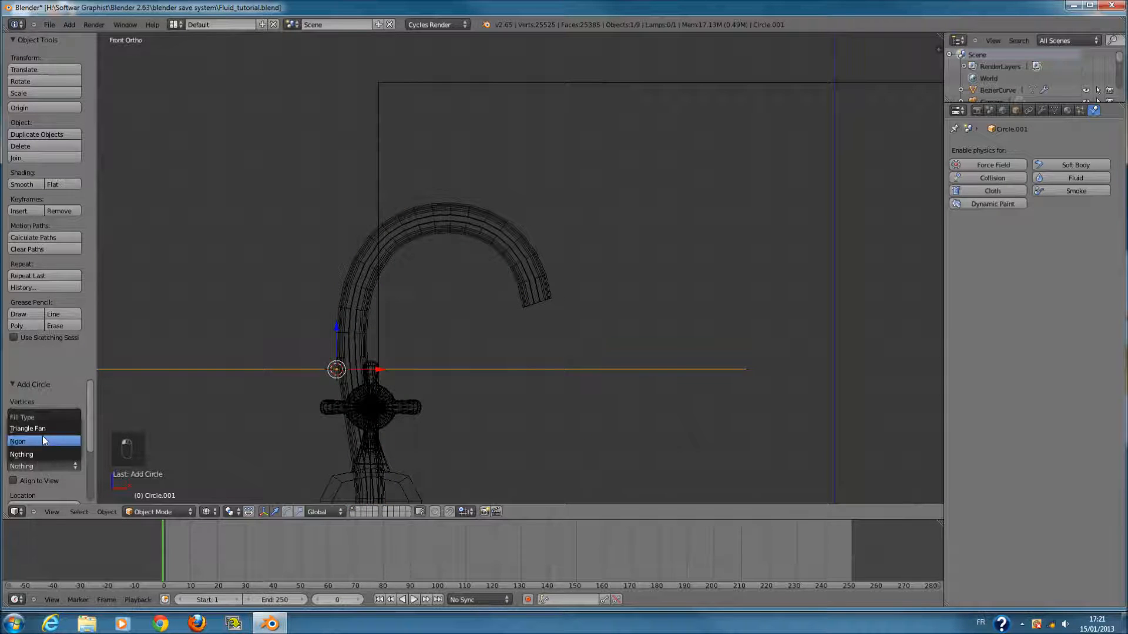
pyautogui.click(42, 437)
# - Scale the circle to about 0.06 and move it to the opening of the tap's spout
pyautogui.press('s')
pyautogui.click(364, 375)
pyautogui.moveTo(364, 375); pyautogui.dragTo(393, 378)
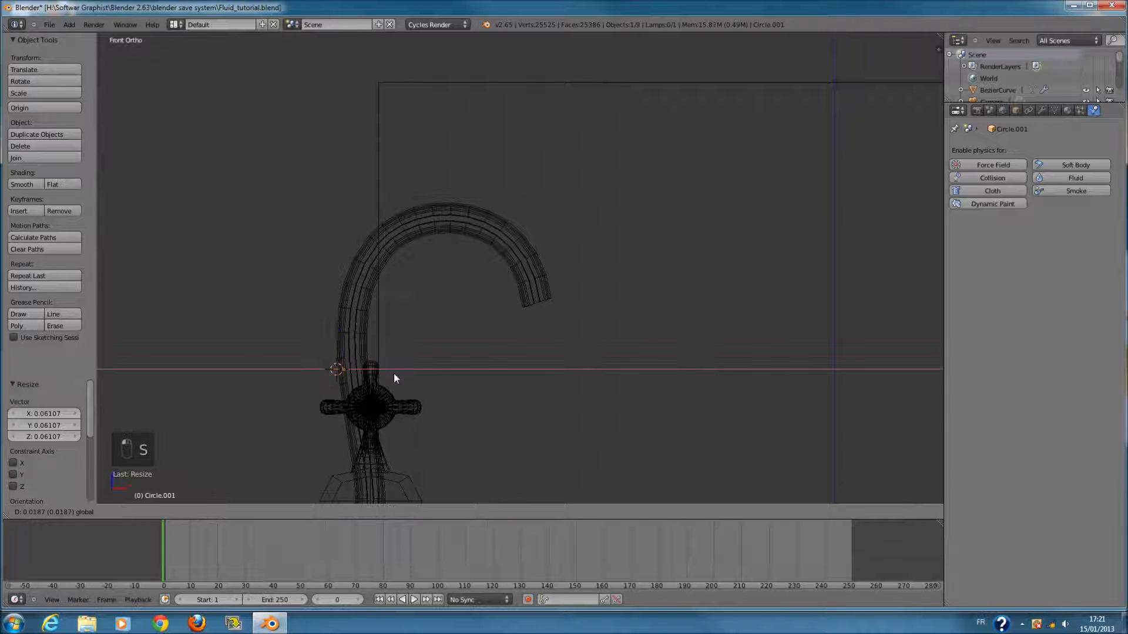
pyautogui.moveTo(549, 379); pyautogui.dragTo(550, 291)
pyautogui.click(525, 344)
pyautogui.scroll(3, 517, 303)
pyautogui.scroll(2, 561, 382)
pyautogui.moveTo(562, 382); pyautogui.dragTo(565, 308)
# - Rotate the circle to the spout's tilt and fit it inside the end of the pipe
pyautogui.press('s')
pyautogui.rightClick(631, 364)
pyautogui.press('r')
pyautogui.click(652, 298)
pyautogui.press('g')
pyautogui.click(644, 320)
pyautogui.press('r')
pyautogui.click(673, 337)
pyautogui.press('g')
pyautogui.click(676, 342)
pyautogui.scroll(-4, 675, 344)
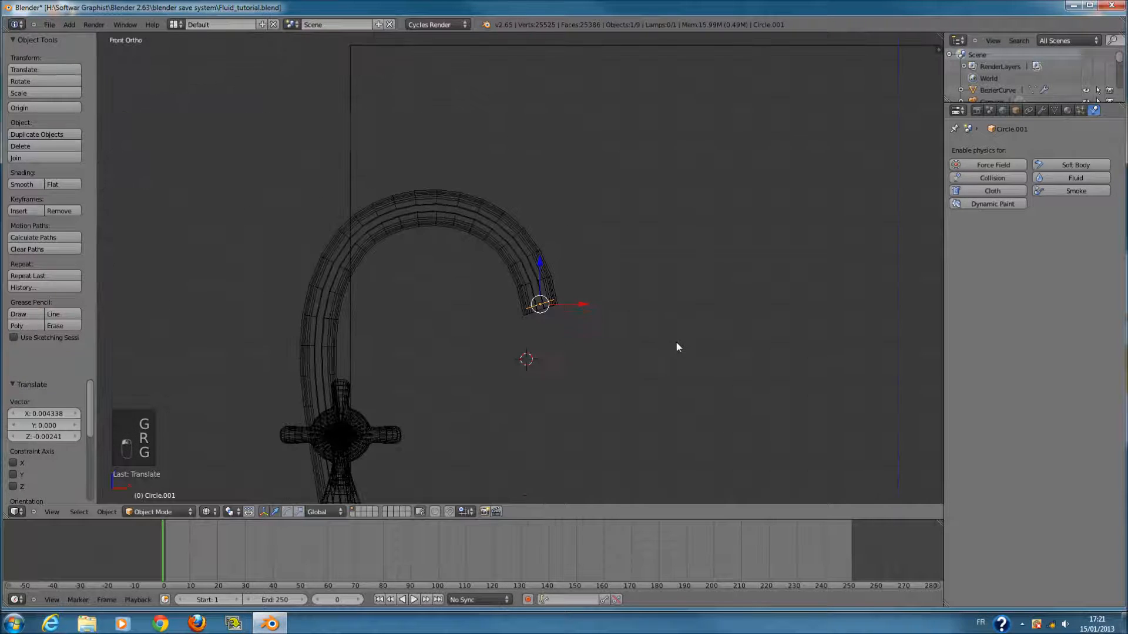
# - Try Smoke physics on the spout circle with its type set to Flow
pyautogui.click(1065, 190)
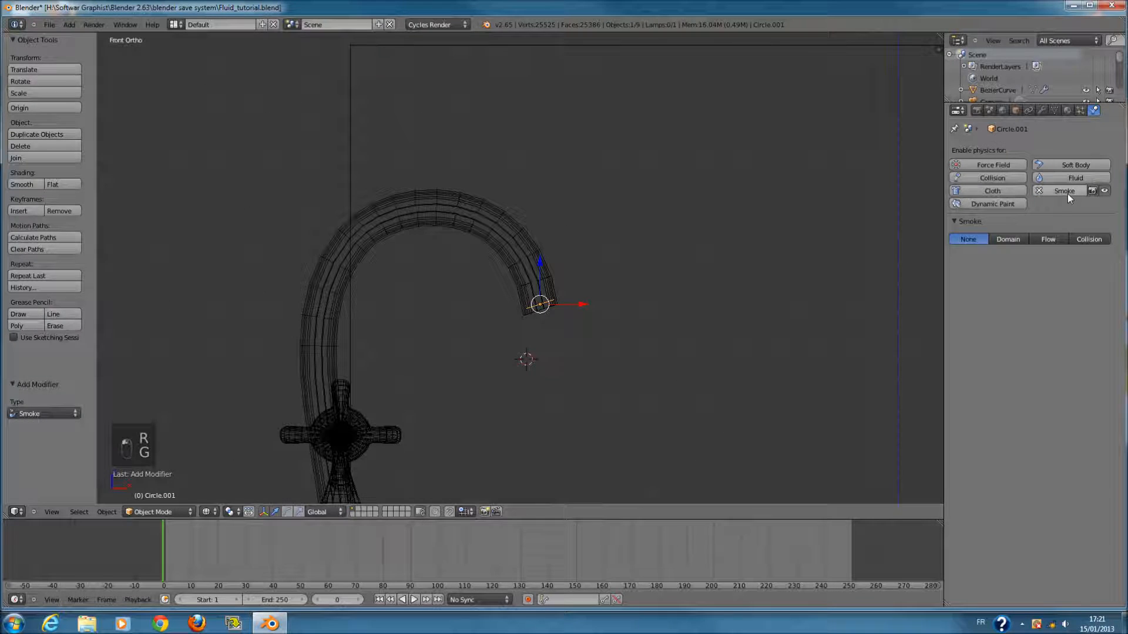
pyautogui.click(1042, 241)
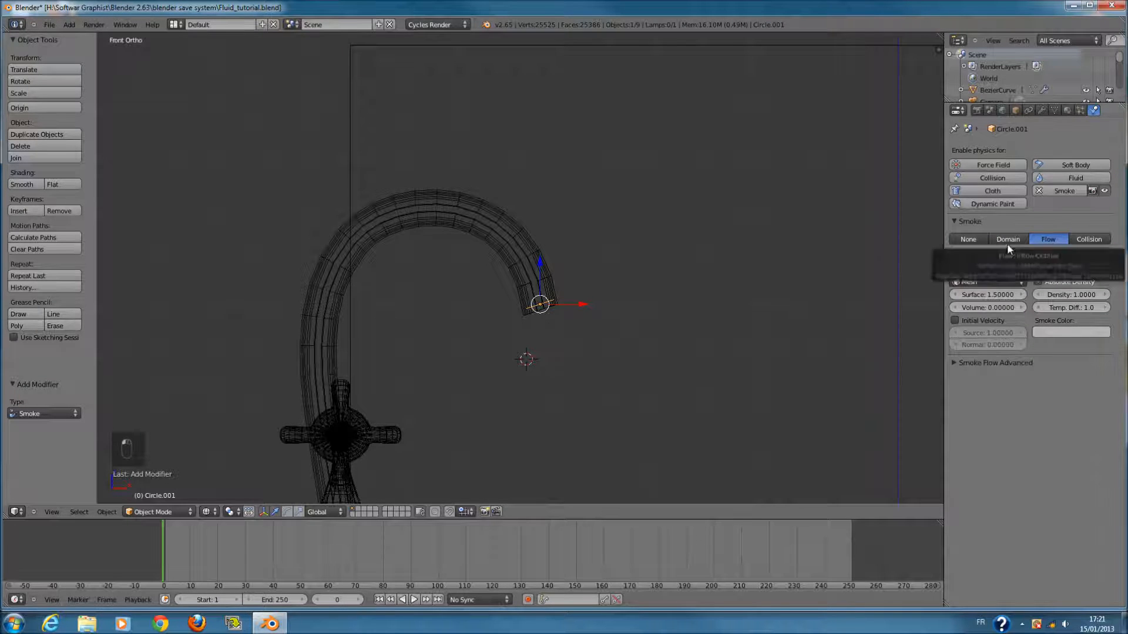
pyautogui.scroll(-5, 694, 294)
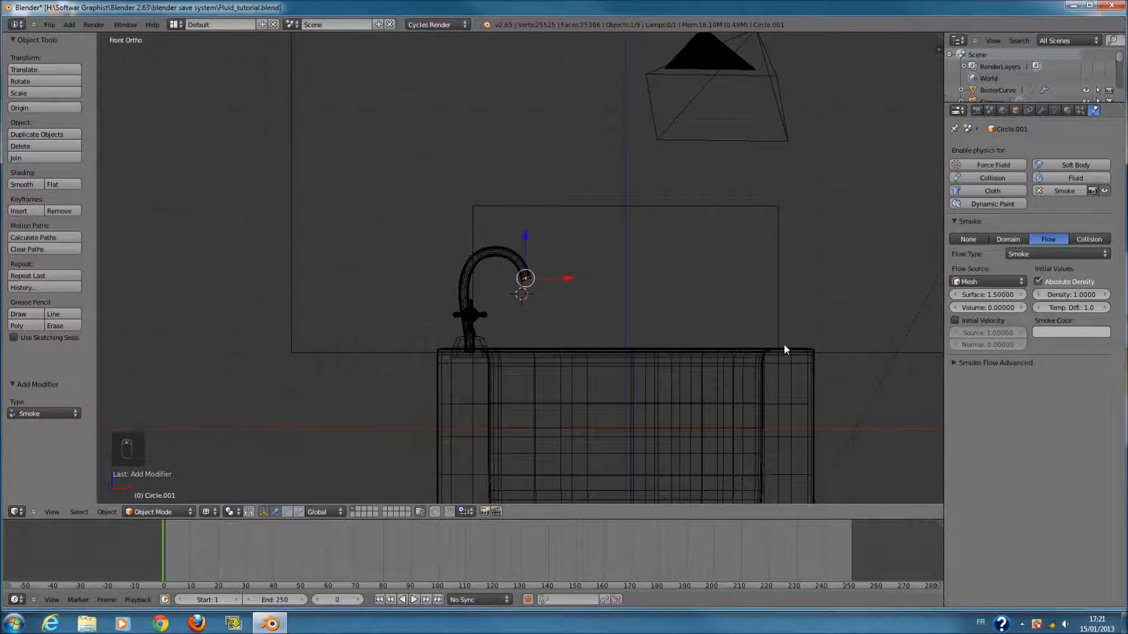
pyautogui.click(1090, 237)
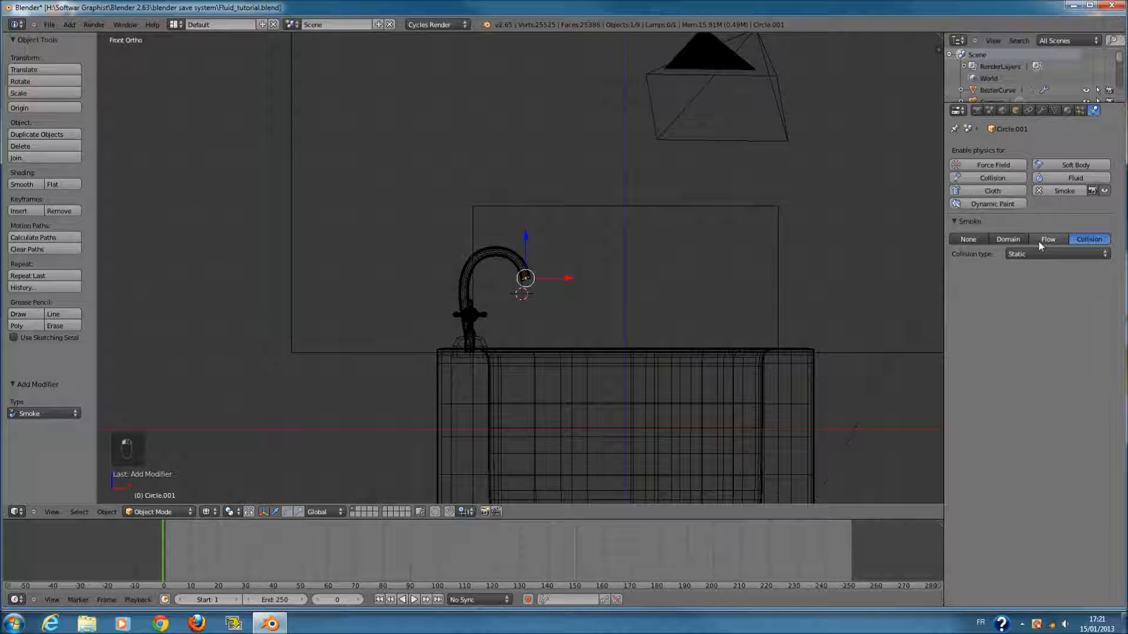
pyautogui.click(1039, 241)
# - Play the animation to check the smoke at the spout, and remove the Smoke physics from the circle
pyautogui.hotkey('alt', 'a')
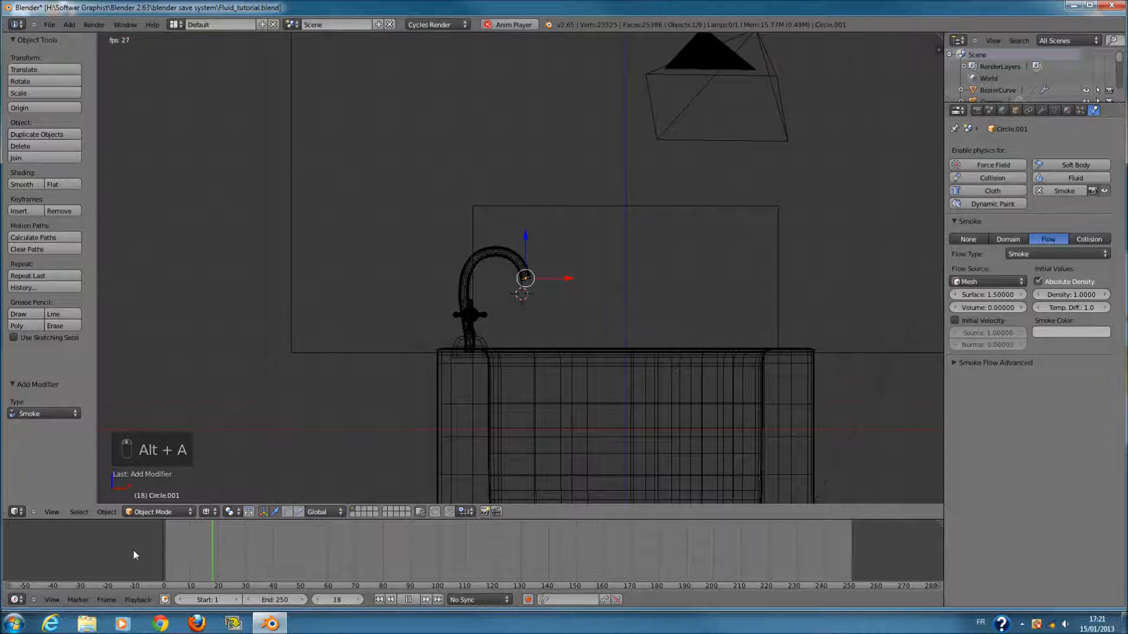
pyautogui.scroll(4, 550, 328)
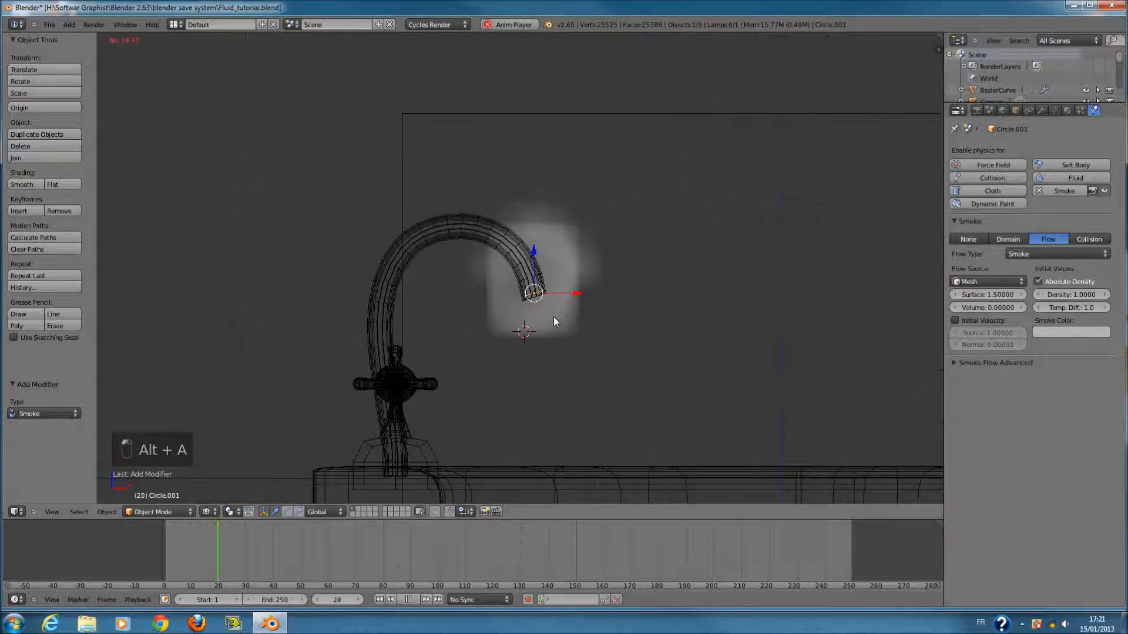
pyautogui.hotkey('alt', 'a')
pyautogui.click(1038, 191)
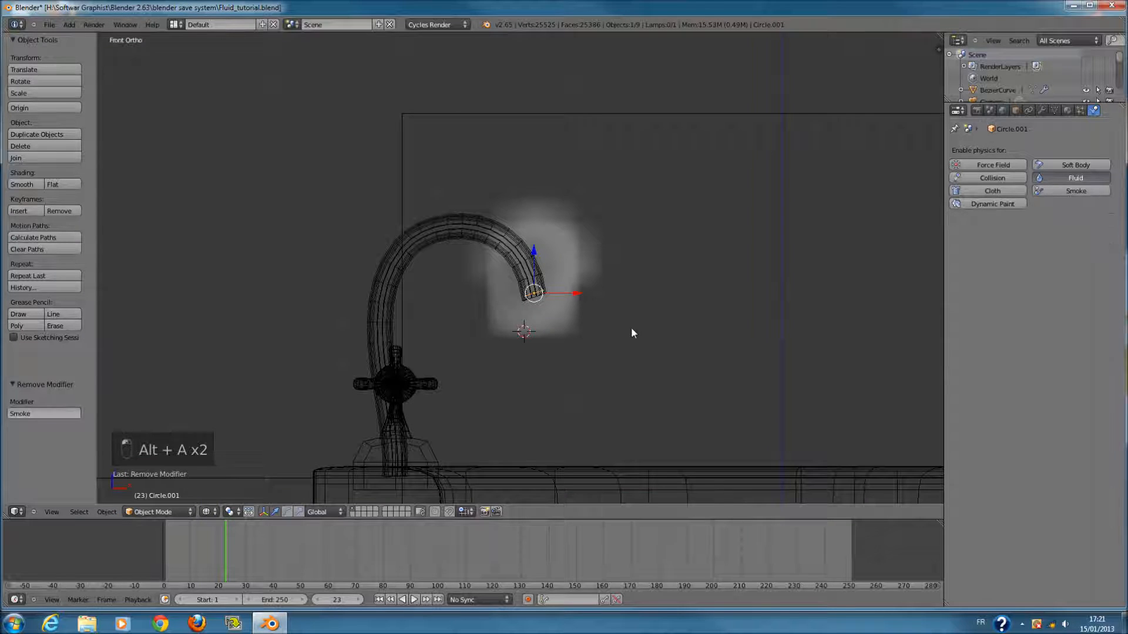
# - Enable Fluid physics on the spout circle and return the timeline to frame 0
pyautogui.click(1075, 178)
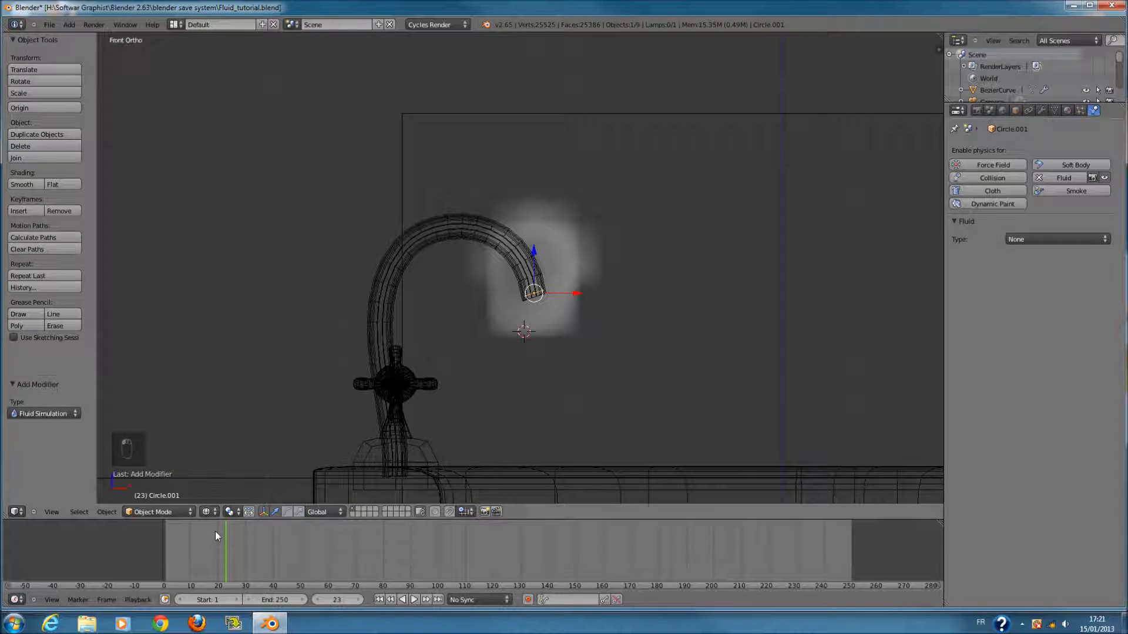
pyautogui.click(154, 551)
pyautogui.click(1040, 238)
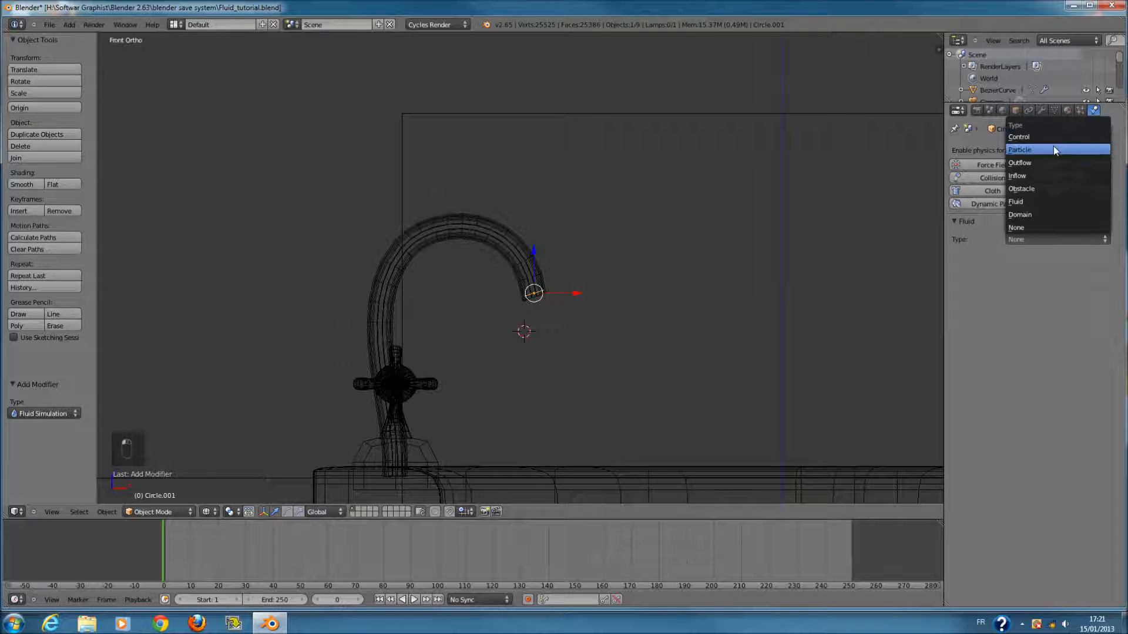
# - Replace the Smoke physics on the cube around the basin with Fluid physics of type Domain
pyautogui.rightClick(517, 115)
pyautogui.click(1039, 191)
pyautogui.click(1076, 178)
pyautogui.click(1047, 239)
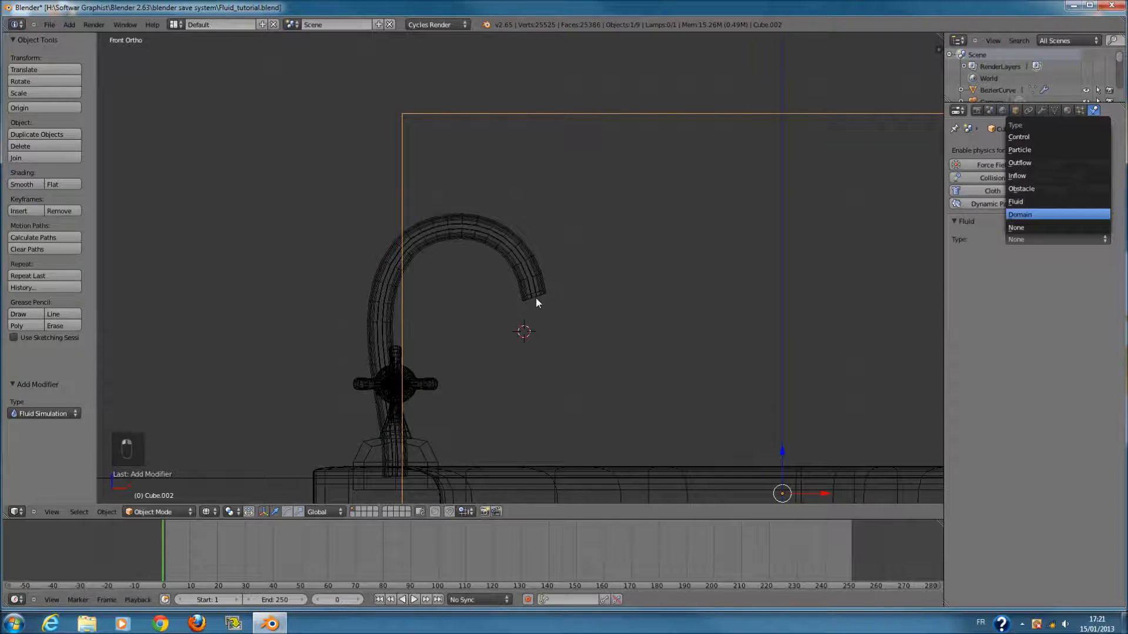
pyautogui.press('Return')
pyautogui.scroll(-5, 534, 292)
pyautogui.press('z')
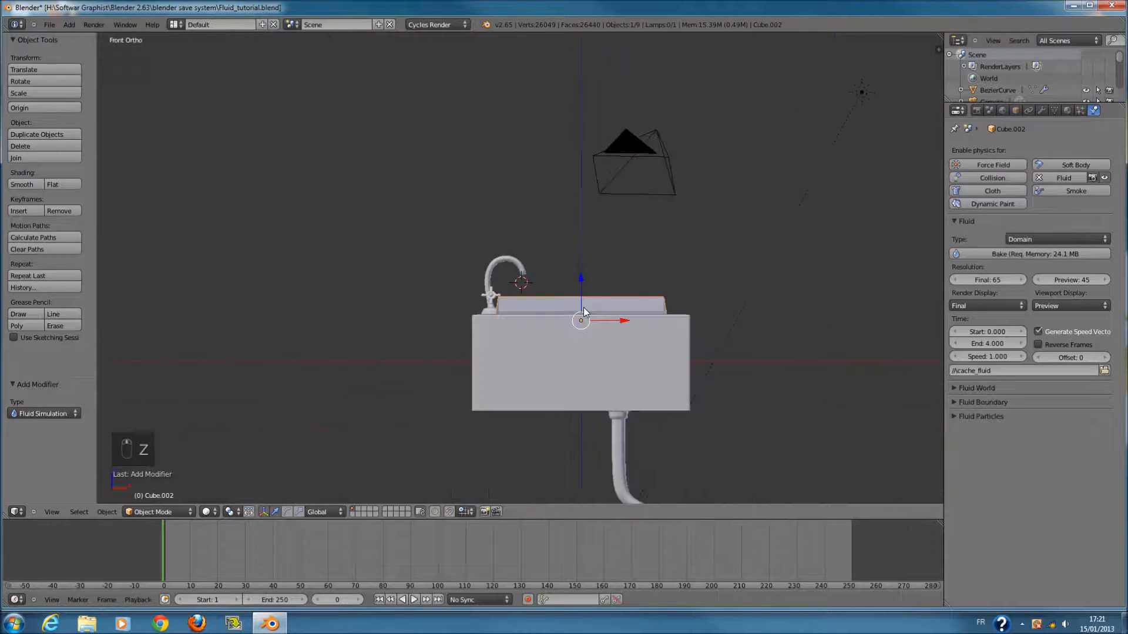
pyautogui.press('z')
# - Try Smoke physics instead of Fluid on the spout circle, with its type set to Flow and to Domain
pyautogui.scroll(4, 573, 305)
pyautogui.rightClick(529, 289)
pyautogui.rightClick(529, 288)
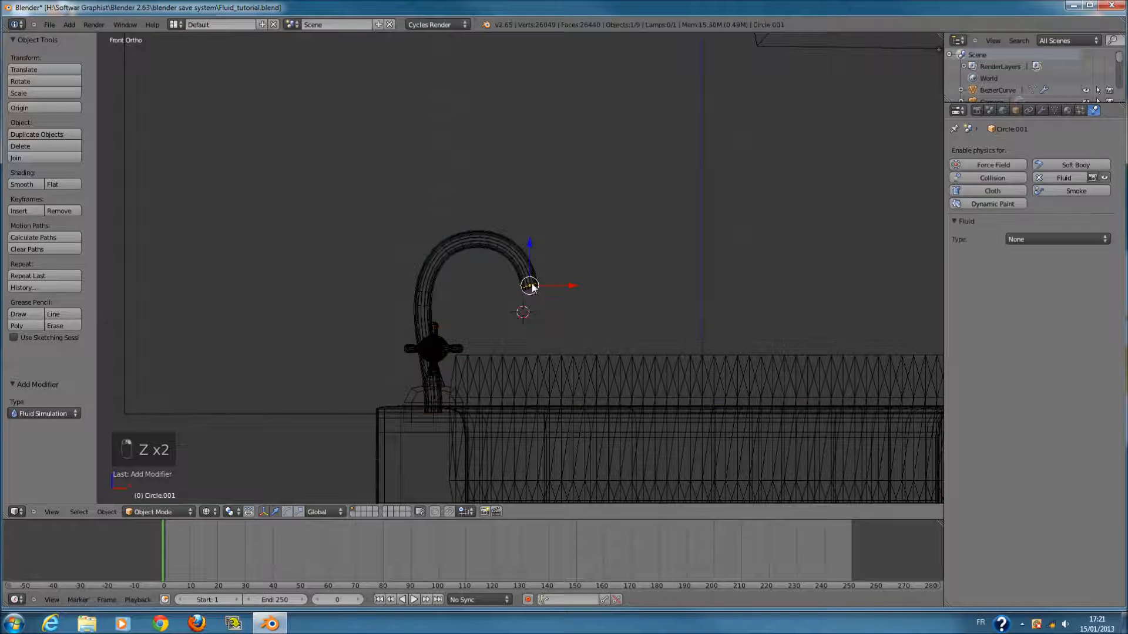
pyautogui.click(1060, 240)
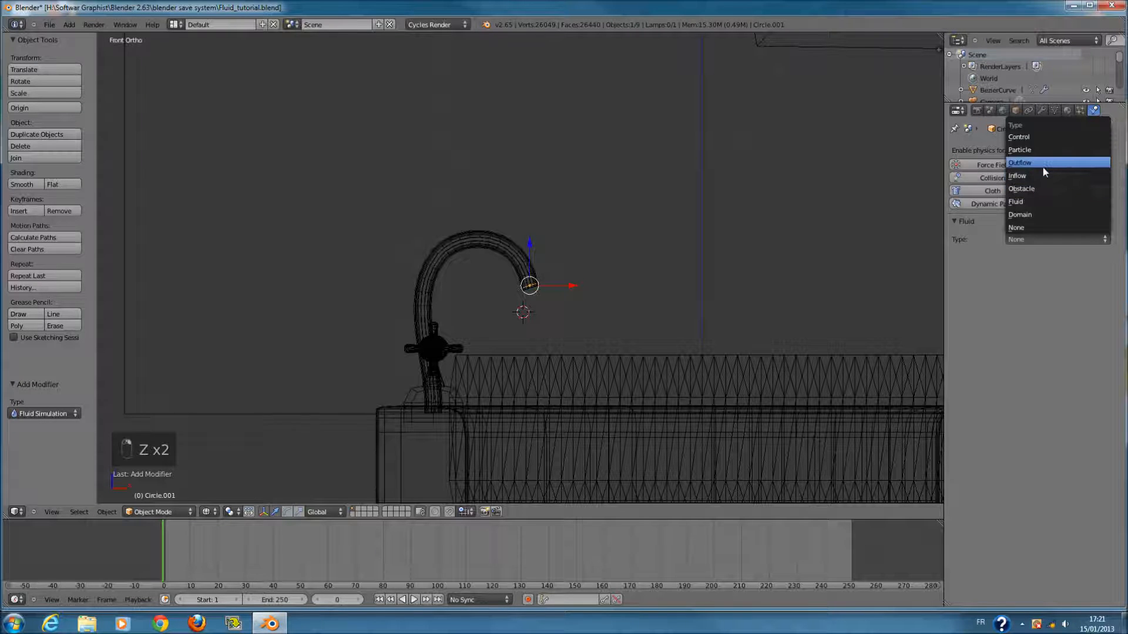
pyautogui.click(1082, 181)
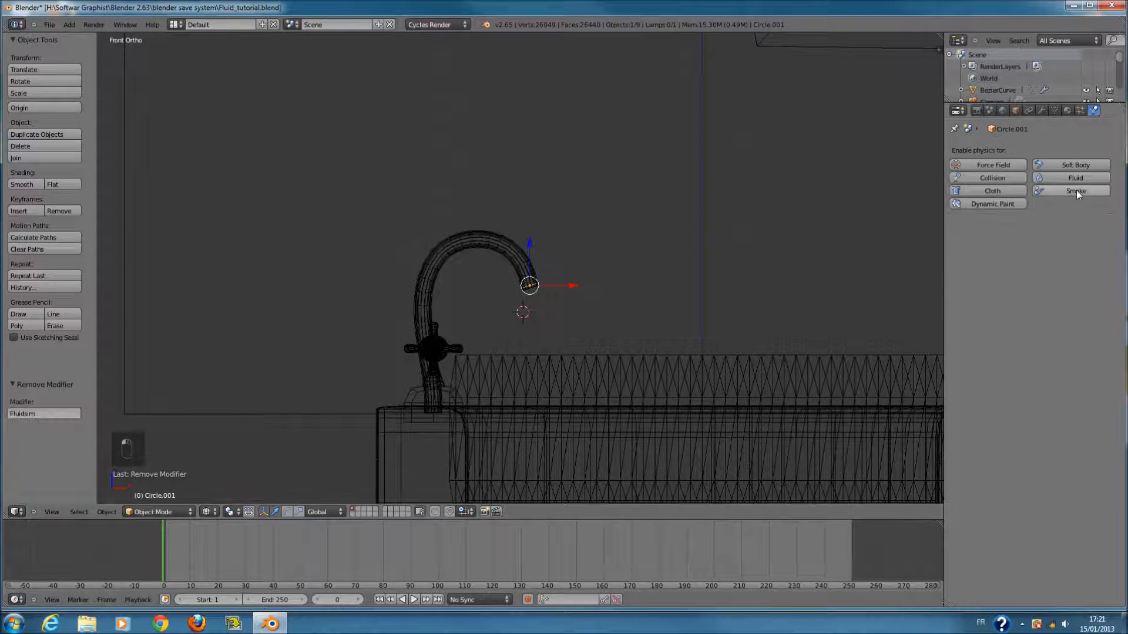
pyautogui.click(1079, 189)
pyautogui.click(1043, 238)
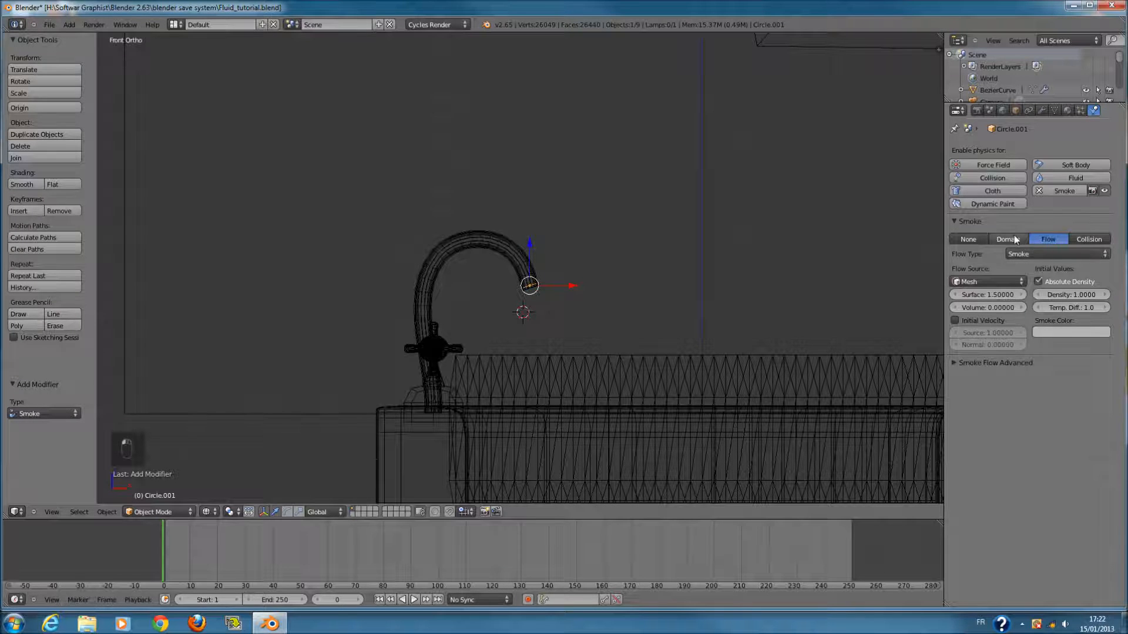
pyautogui.click(1015, 238)
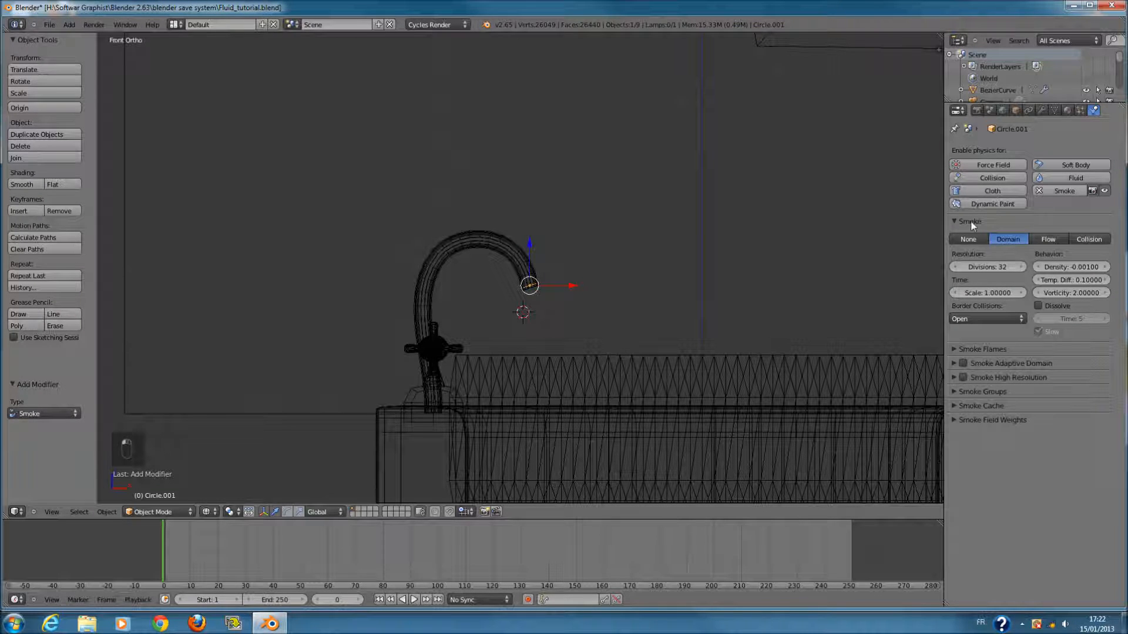
# - Replace the Smoke physics on the spout circle with Fluid physics of type Outflow
pyautogui.click(1038, 191)
pyautogui.click(1057, 177)
pyautogui.click(1056, 238)
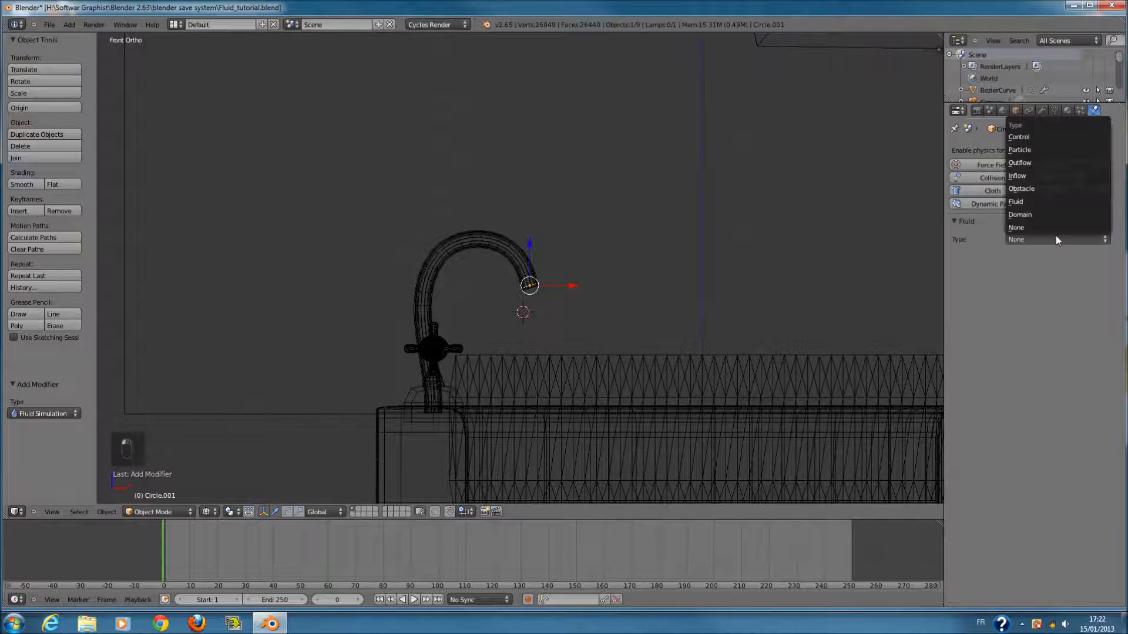
pyautogui.click(1041, 163)
pyautogui.scroll(-2, 796, 277)
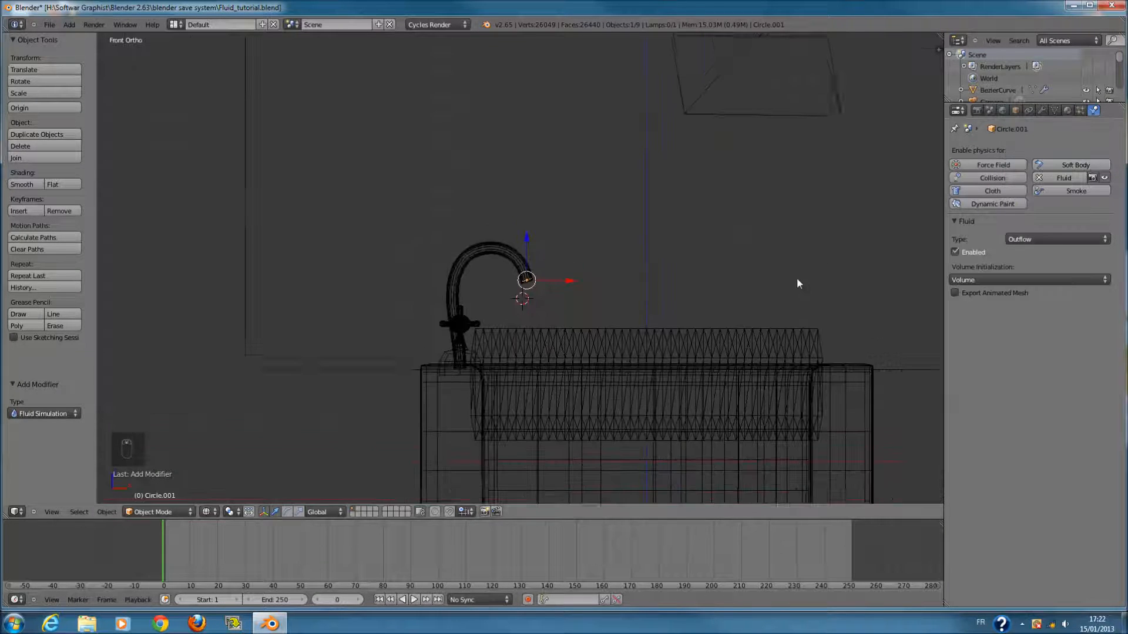
pyautogui.keyDown('shift'); pyautogui.scroll(-4, 797, 279); pyautogui.keyUp('shift')
pyautogui.scroll(1, 796, 278)
# - Try the Inflow type for the spout circle's fluid and set it back to Outflow
pyautogui.click(1074, 237)
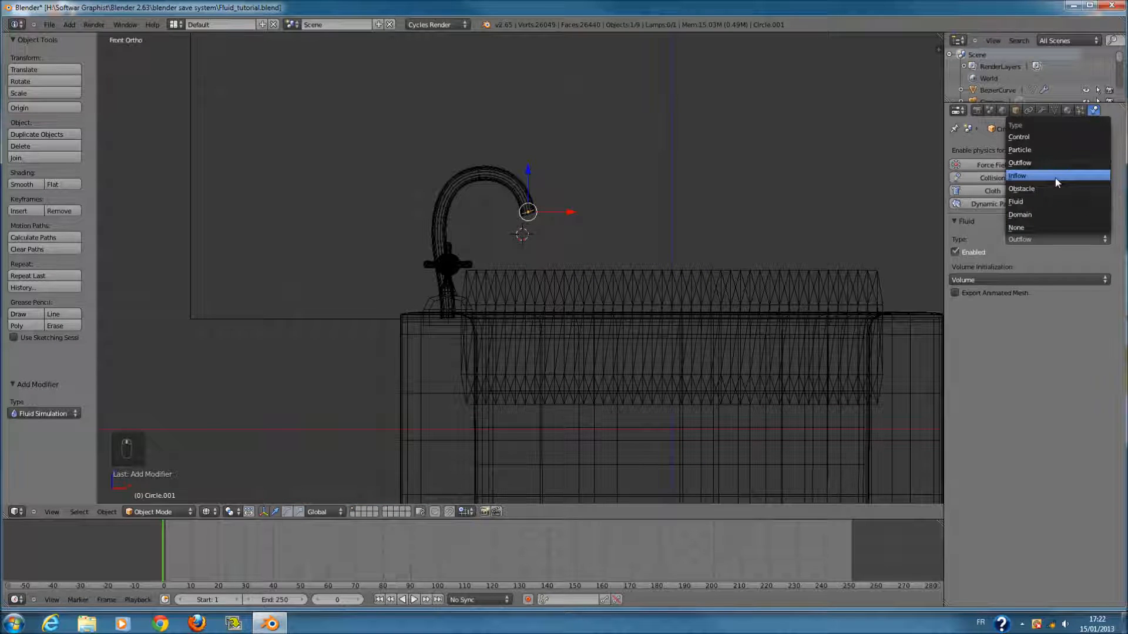
pyautogui.click(1055, 177)
pyautogui.click(1069, 234)
pyautogui.click(1052, 162)
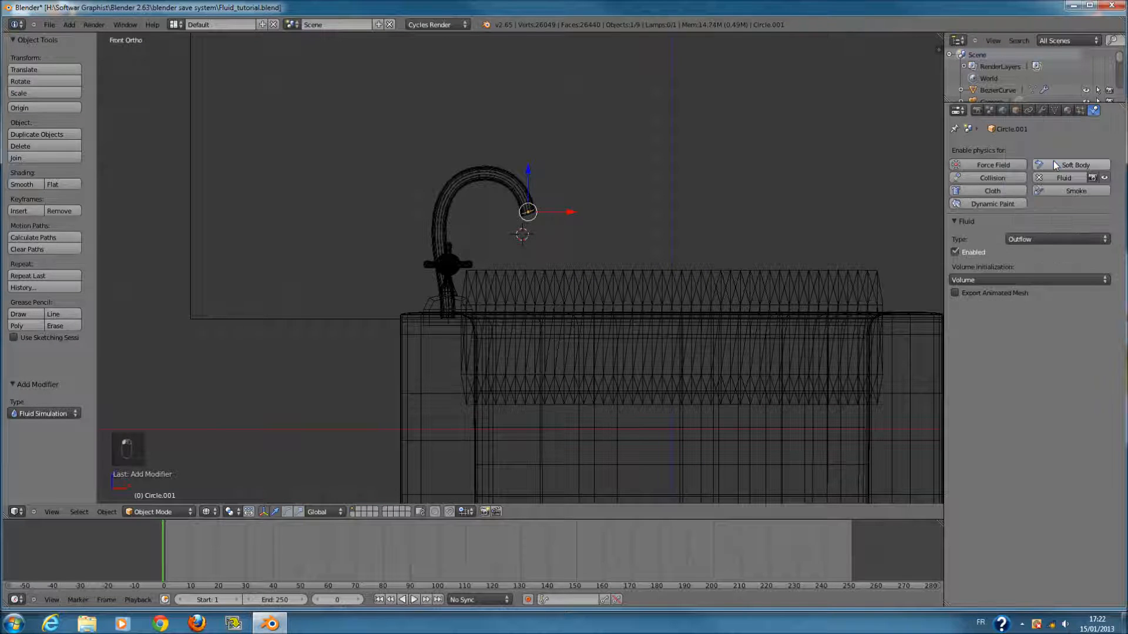
# - Play the animation from the start and check the fluid domain over the sink from the front and from an angle
pyautogui.scroll(3, 694, 303)
pyautogui.hotkey('alt', 'a')
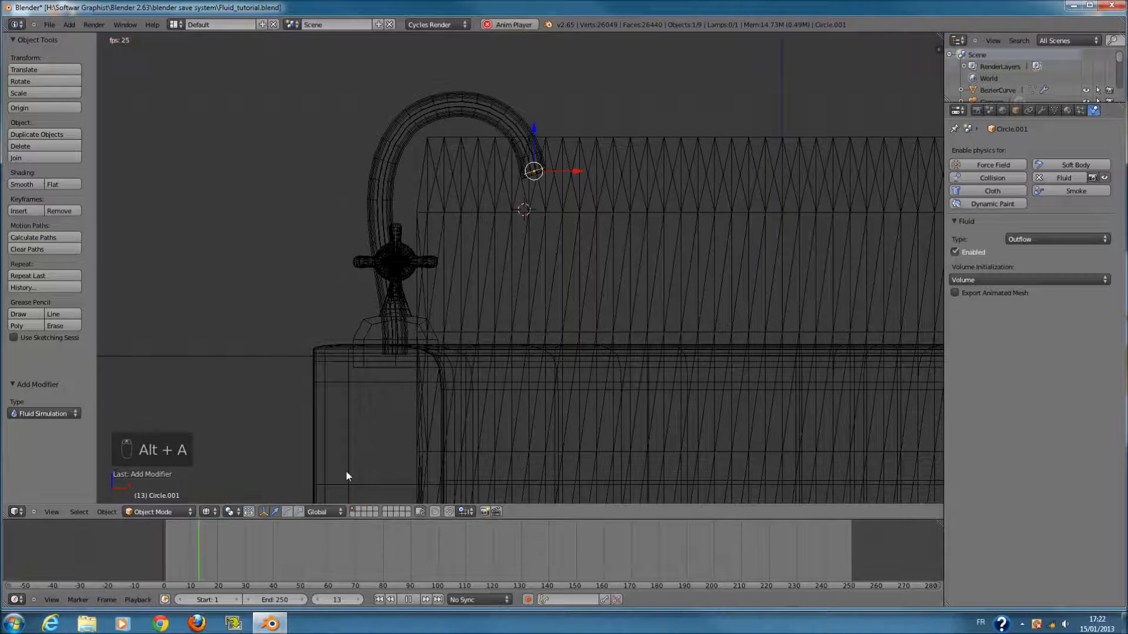
pyautogui.scroll(-3, 538, 356)
pyautogui.press('z')
pyautogui.press('z')
pyautogui.scroll(-2, 594, 339)
pyautogui.click(168, 538)
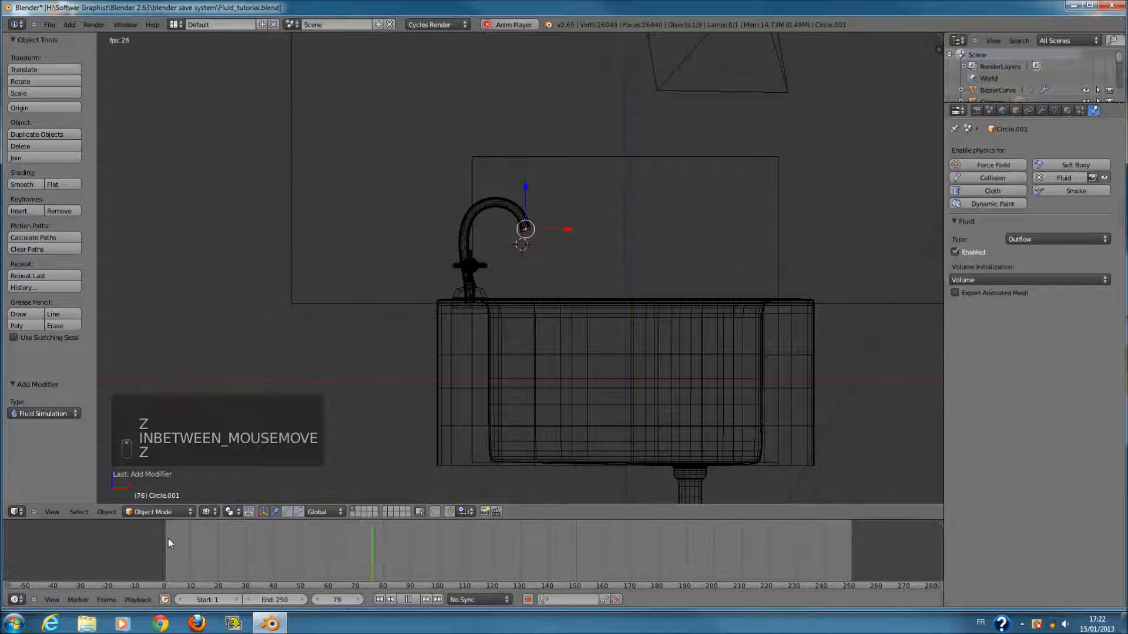
pyautogui.click(116, 539)
pyautogui.press('z')
pyautogui.moveTo(511, 351)
pyautogui.mouseDown(button='middle')
pyautogui.moveTo(507, 293)
pyautogui.moveTo(487, 329)
pyautogui.mouseUp(button='middle')
pyautogui.click(128, 540)
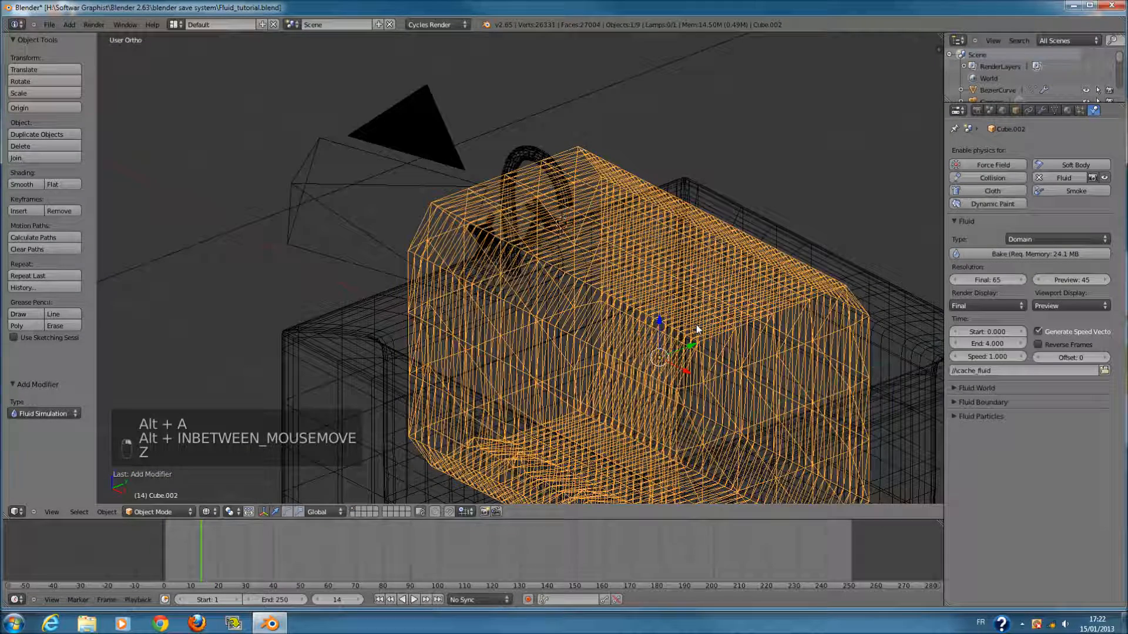
# - Set the fluid domain's simulation time to start at 20 and end at 100
pyautogui.moveTo(696, 324); pyautogui.dragTo(752, 329, button='middle')
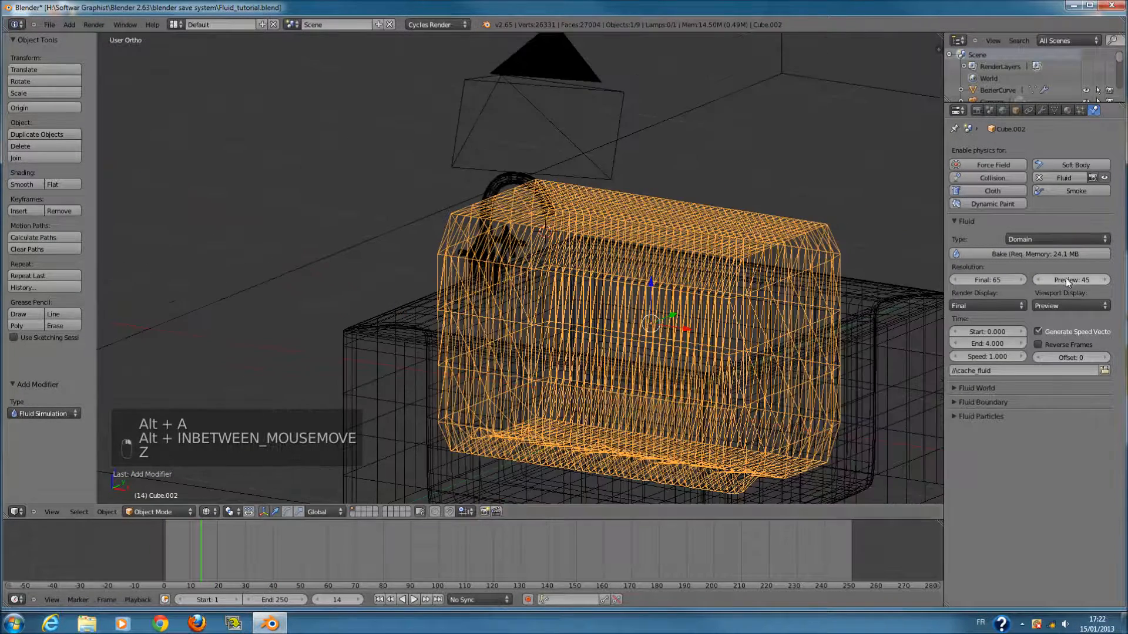
pyautogui.scroll(2, 837, 306)
pyautogui.scroll(-2, 838, 305)
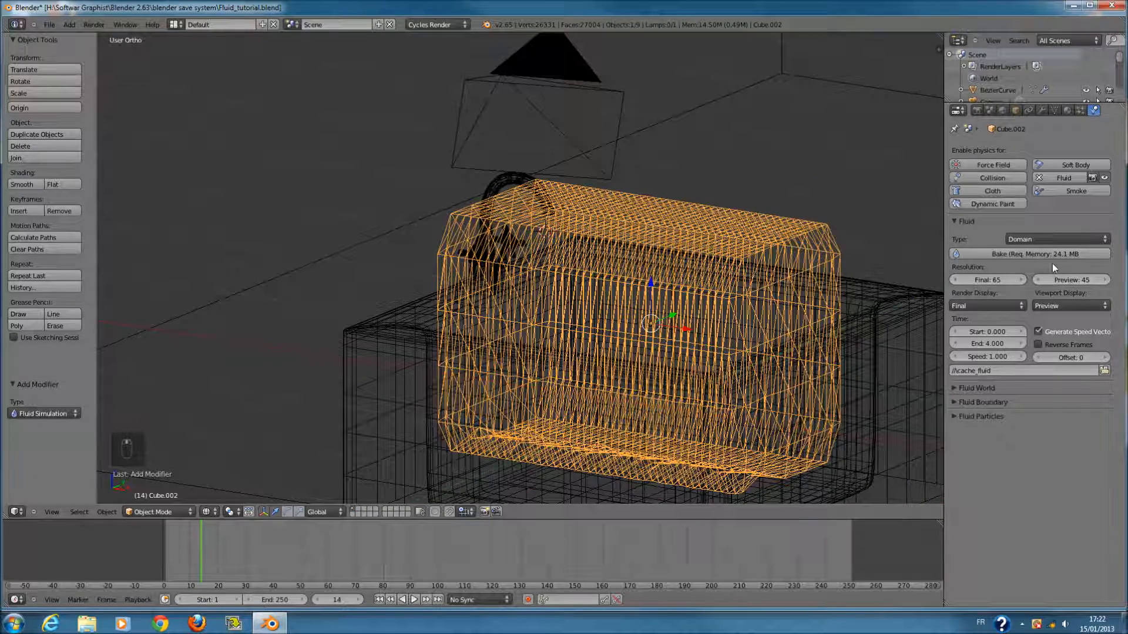
pyautogui.click(987, 331)
pyautogui.write('2')
pyautogui.press('Return')
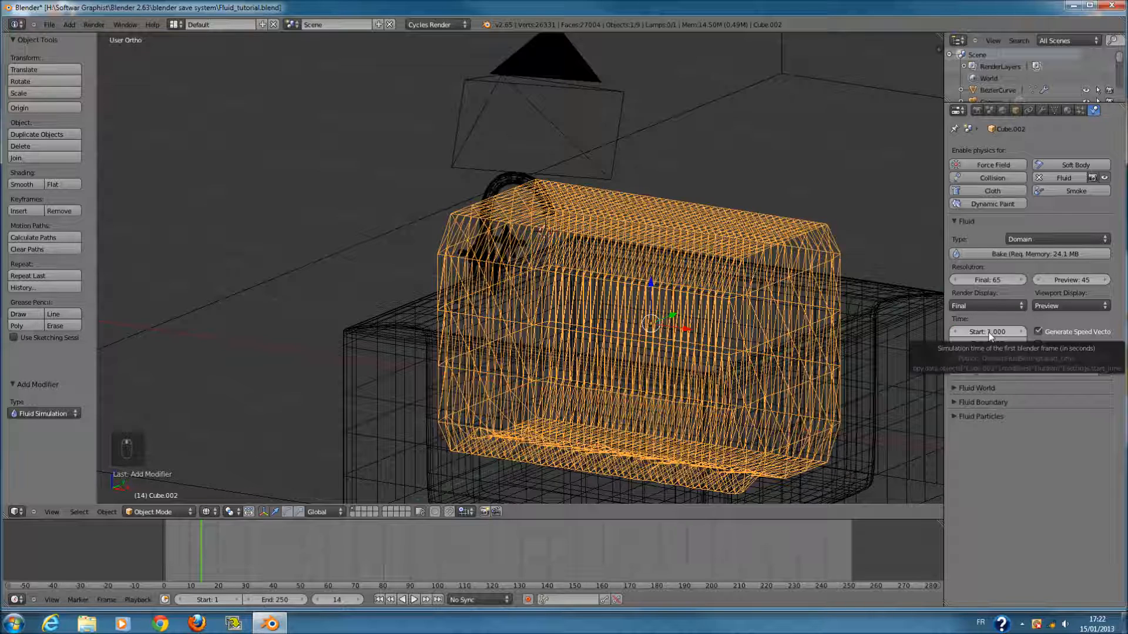
pyautogui.click(989, 333)
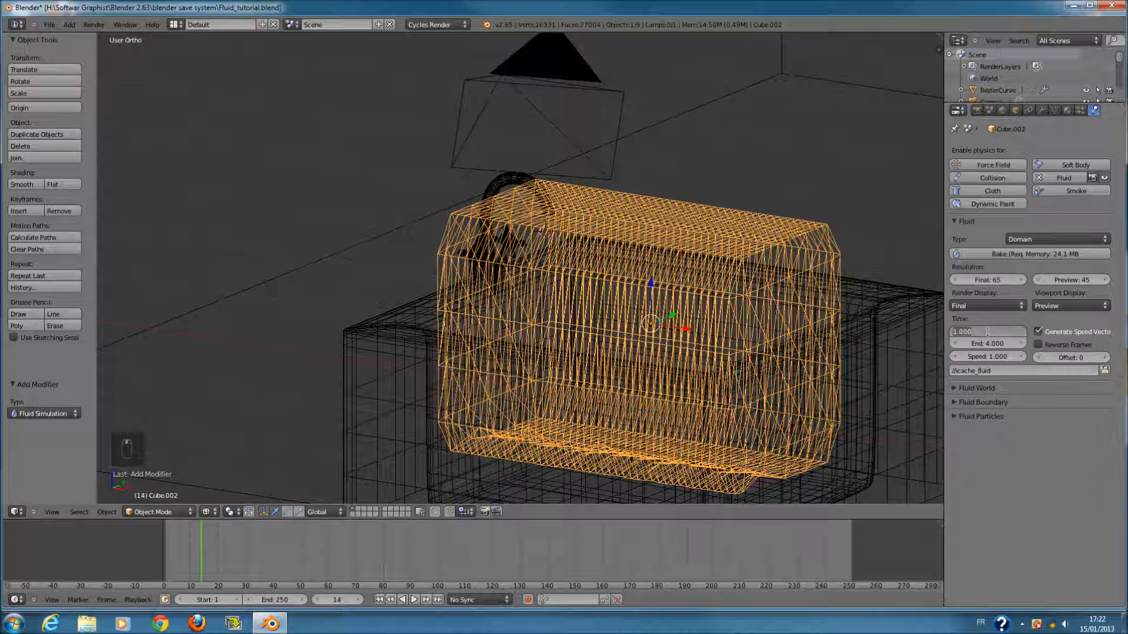
pyautogui.press('Return')
pyautogui.scroll(3, 432, 271)
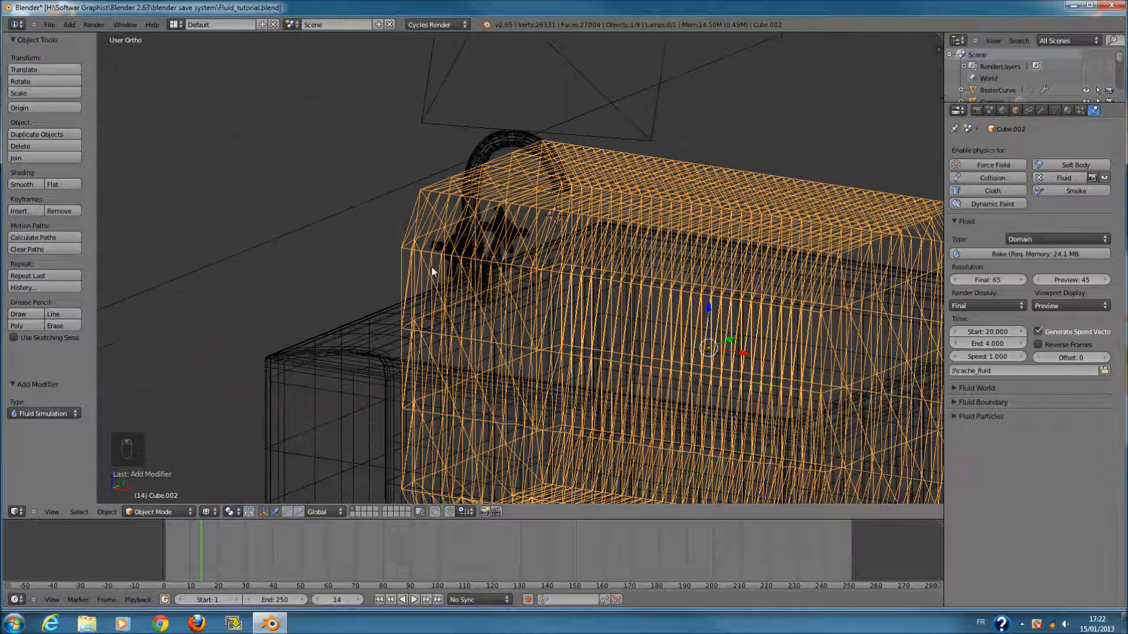
pyautogui.scroll(1, 435, 220)
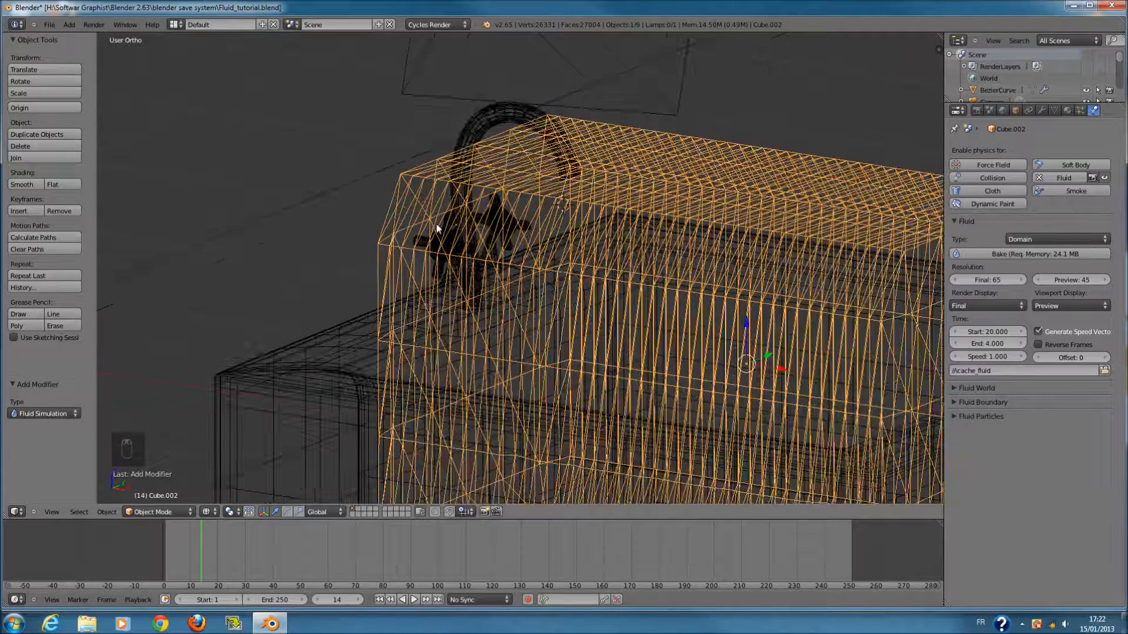
pyautogui.click(988, 342)
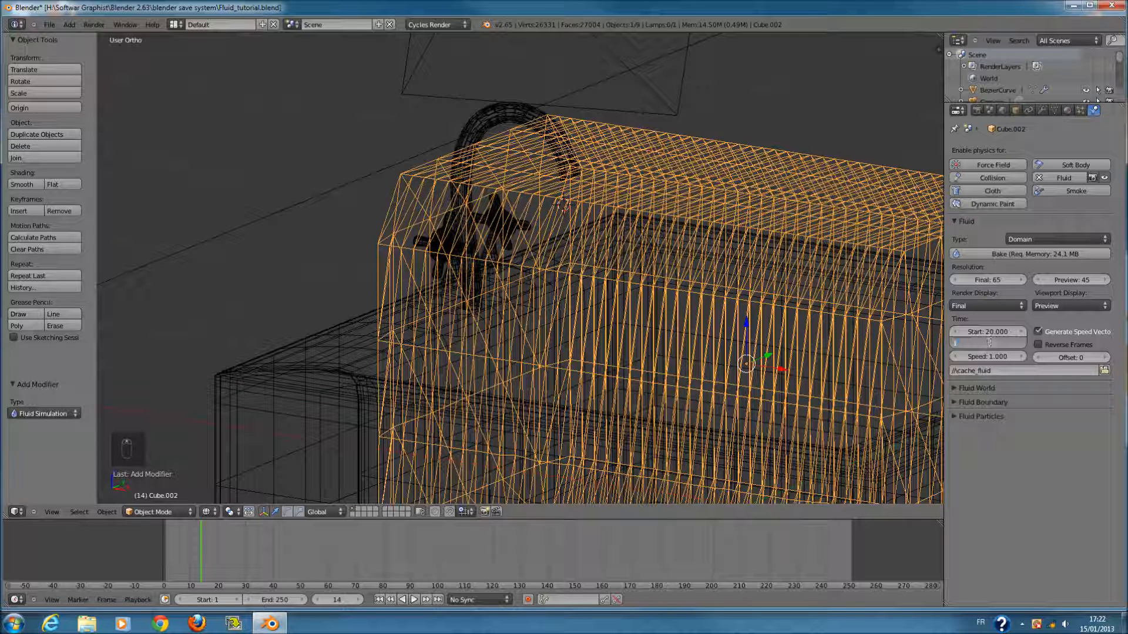
pyautogui.write('100')
pyautogui.press('Return')
# - Play the animation in front view to check how the domain mesh behaves with the new time range
pyautogui.press('KP_0')
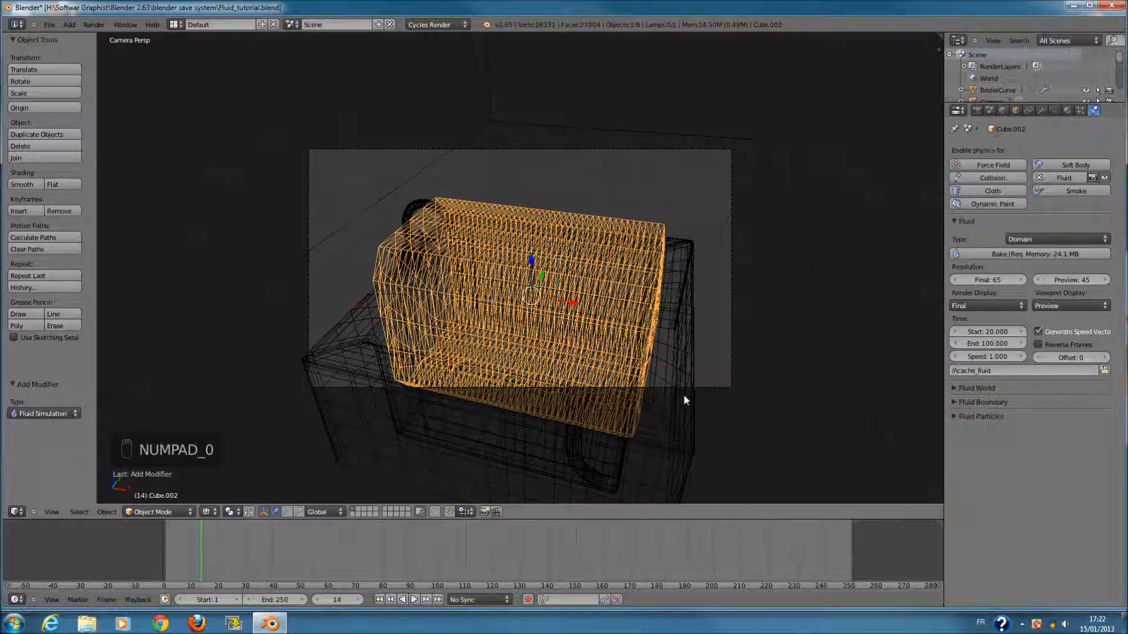
pyautogui.press('KP_1')
pyautogui.hotkey('alt', 'a')
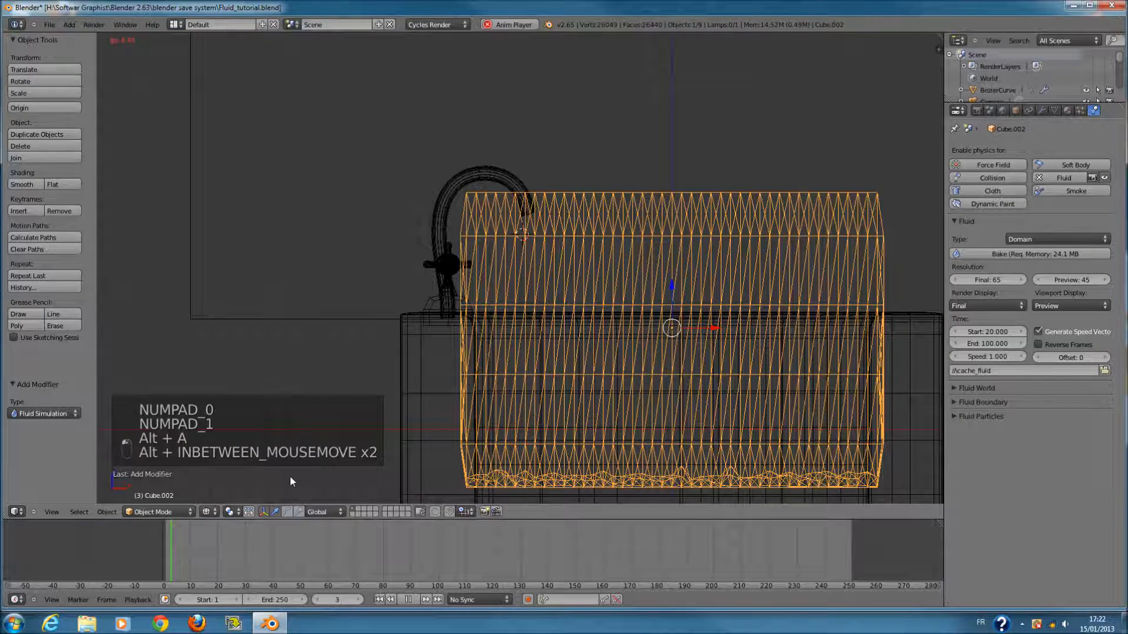
pyautogui.keyDown('ctrl'); pyautogui.scroll(3, 586, 403); pyautogui.keyUp('ctrl')
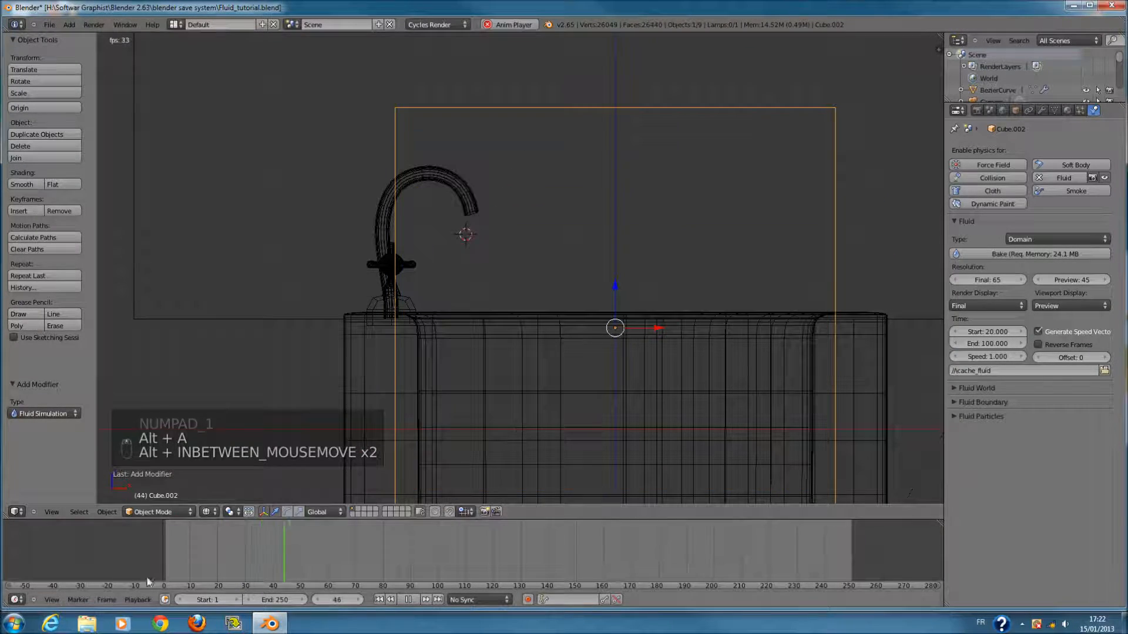
pyautogui.click(137, 554)
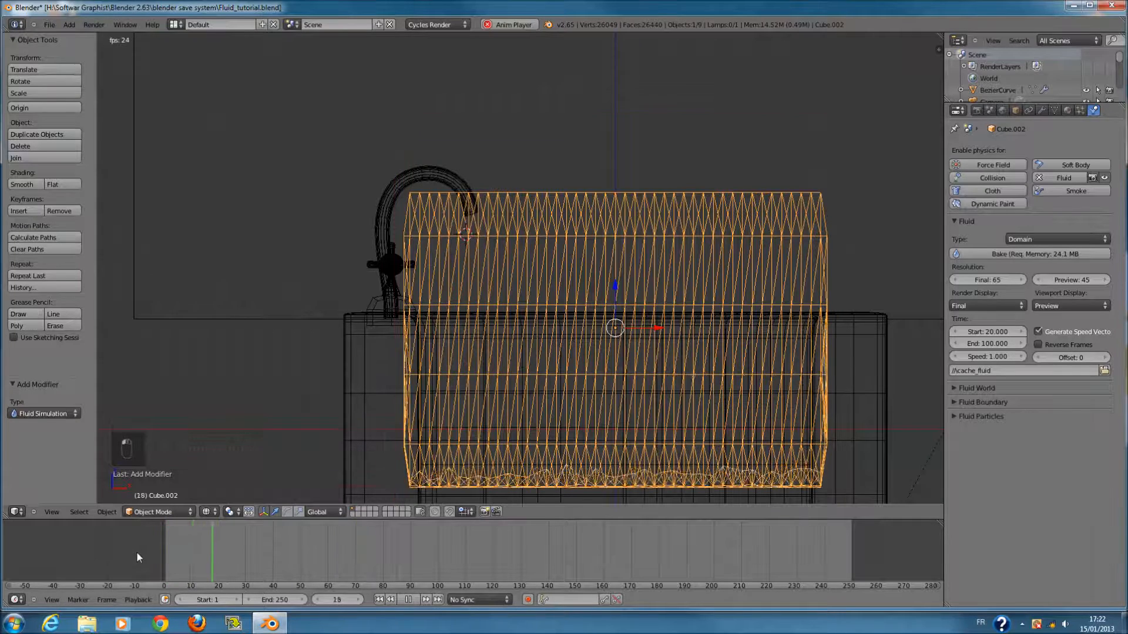
pyautogui.hotkey('alt', 'a')
# - Try the Geometry render display mode for the fluid domain during playback, and set it back to Final
pyautogui.click(990, 304)
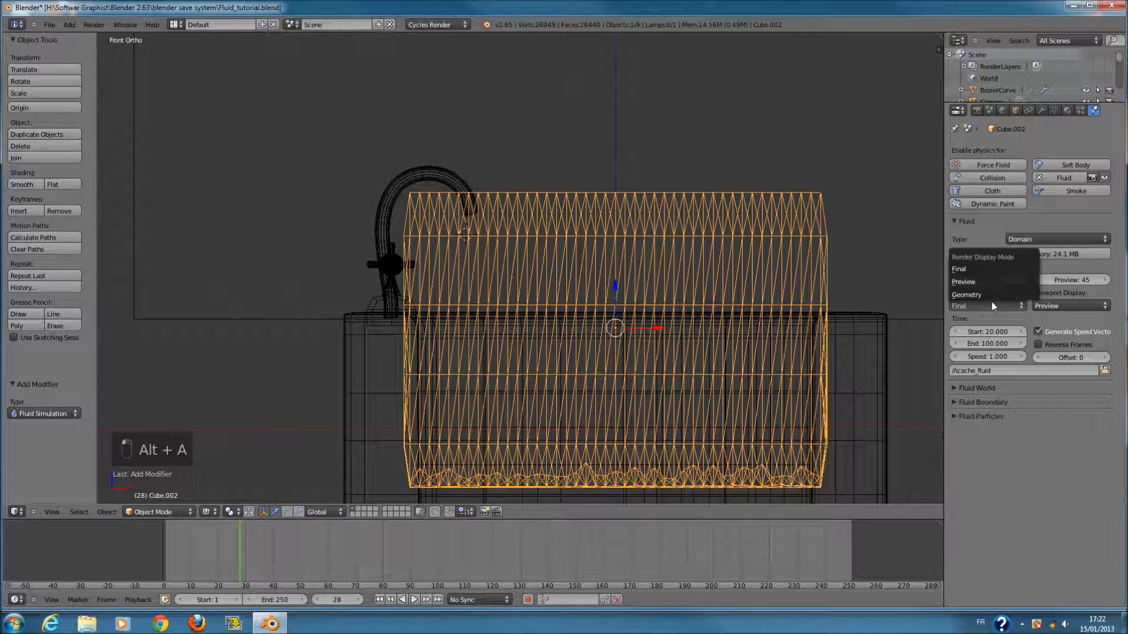
pyautogui.click(968, 294)
pyautogui.click(156, 572)
pyautogui.hotkey('alt', 'a')
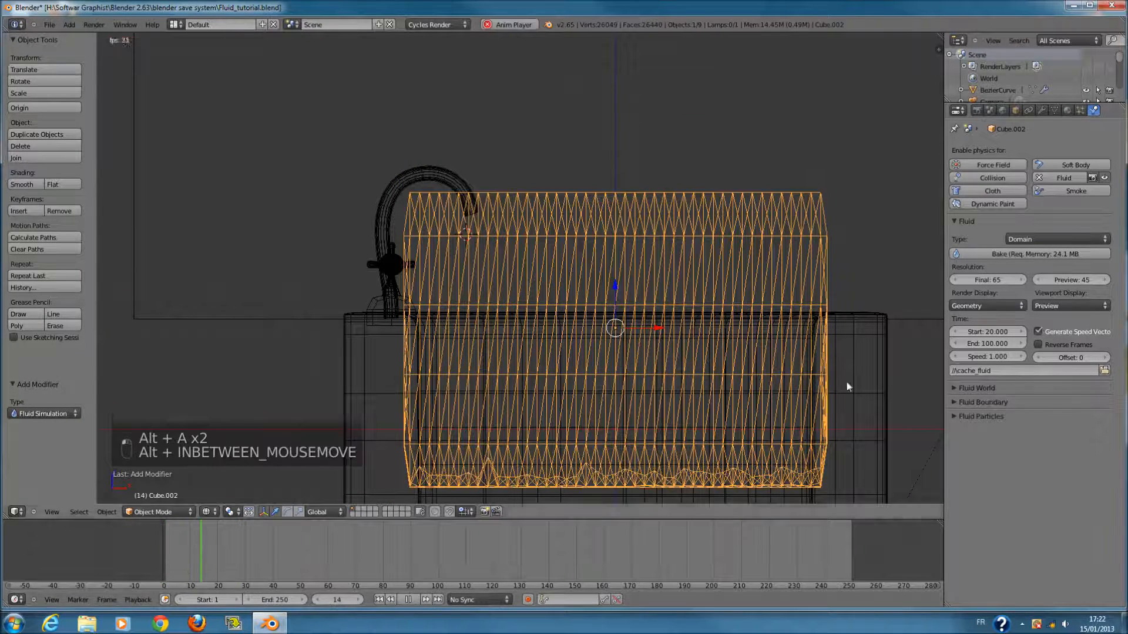
pyautogui.hotkey('alt', 'a')
pyautogui.click(985, 306)
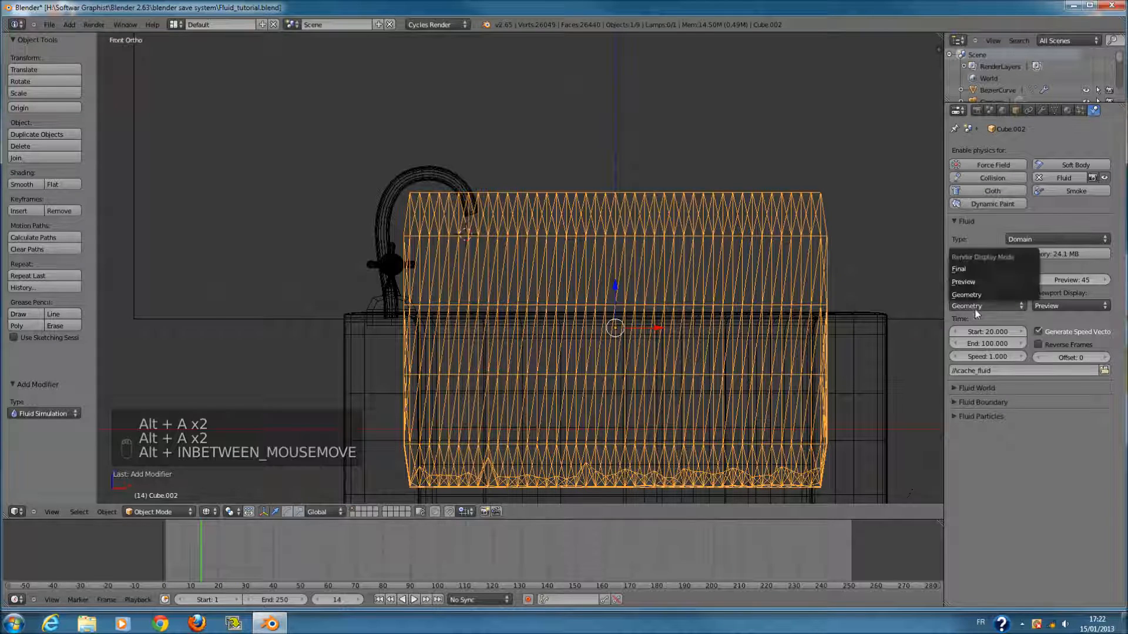
pyautogui.click(975, 269)
# - Look through the domain's Fluid World settings and inspect the domain mesh at frame 0
pyautogui.click(1003, 388)
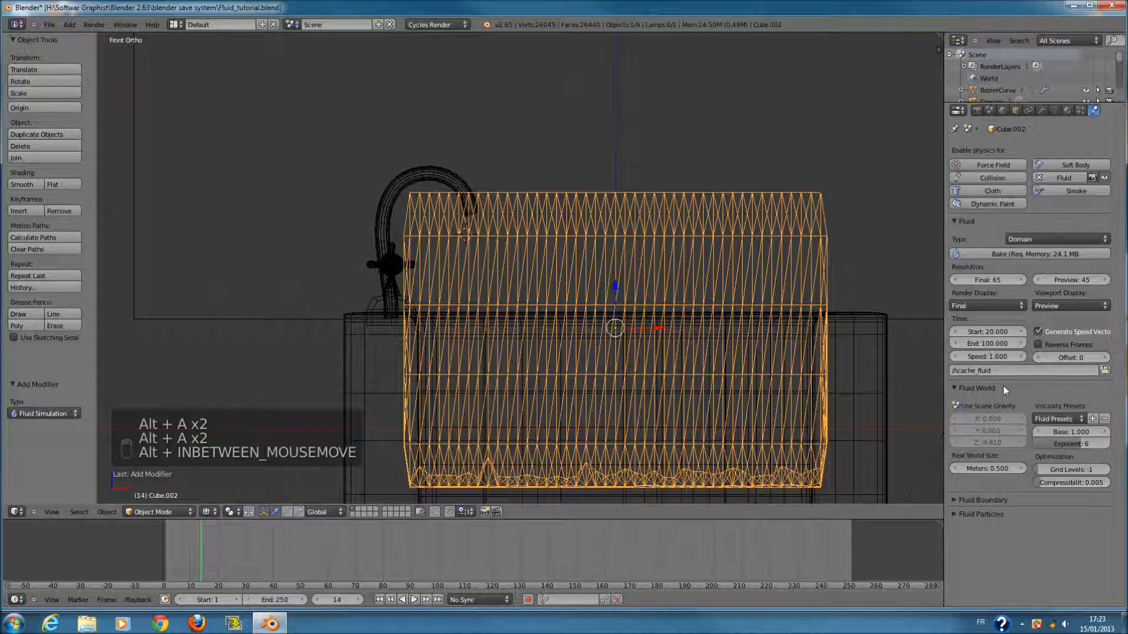
pyautogui.click(1003, 387)
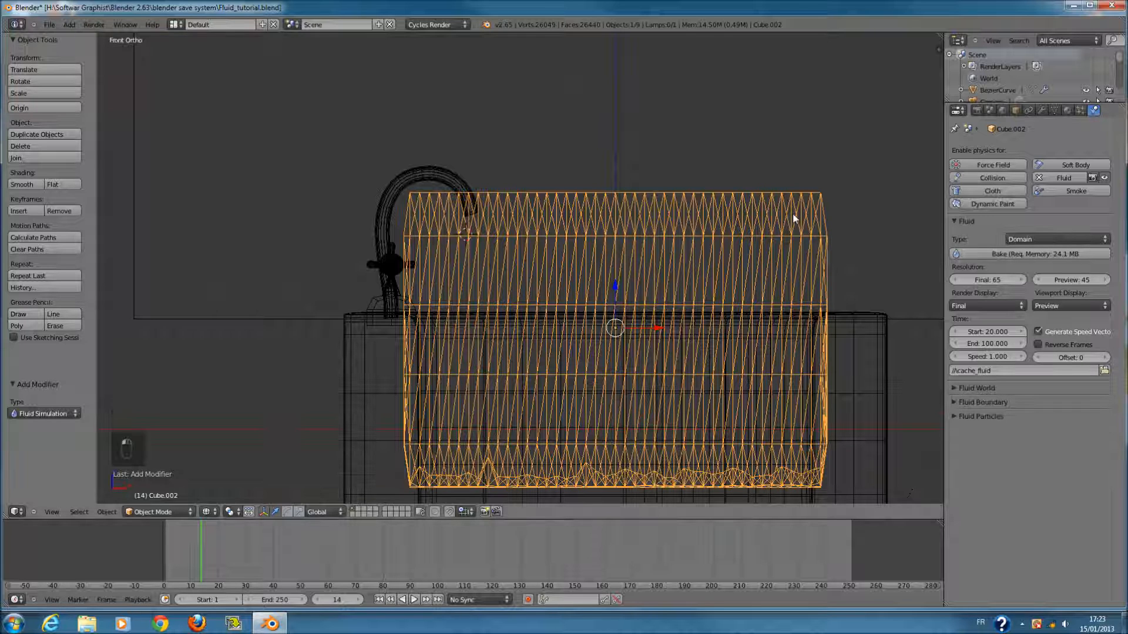
pyautogui.scroll(-3, 798, 210)
pyautogui.press('z')
pyautogui.press('z')
pyautogui.click(148, 556)
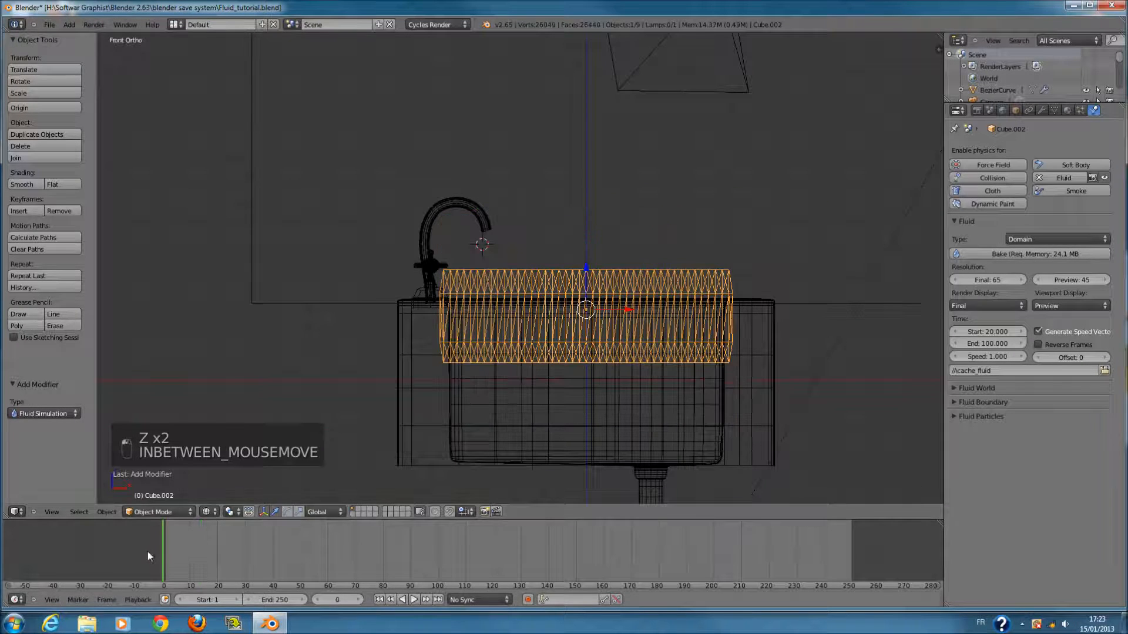
# - Set the domain cube's Fluid type to None and play the animation to check the spout circle
pyautogui.scroll(4, 658, 317)
pyautogui.click(1058, 239)
pyautogui.click(1032, 227)
pyautogui.scroll(-2, 717, 283)
pyautogui.hotkey('alt', 'a')
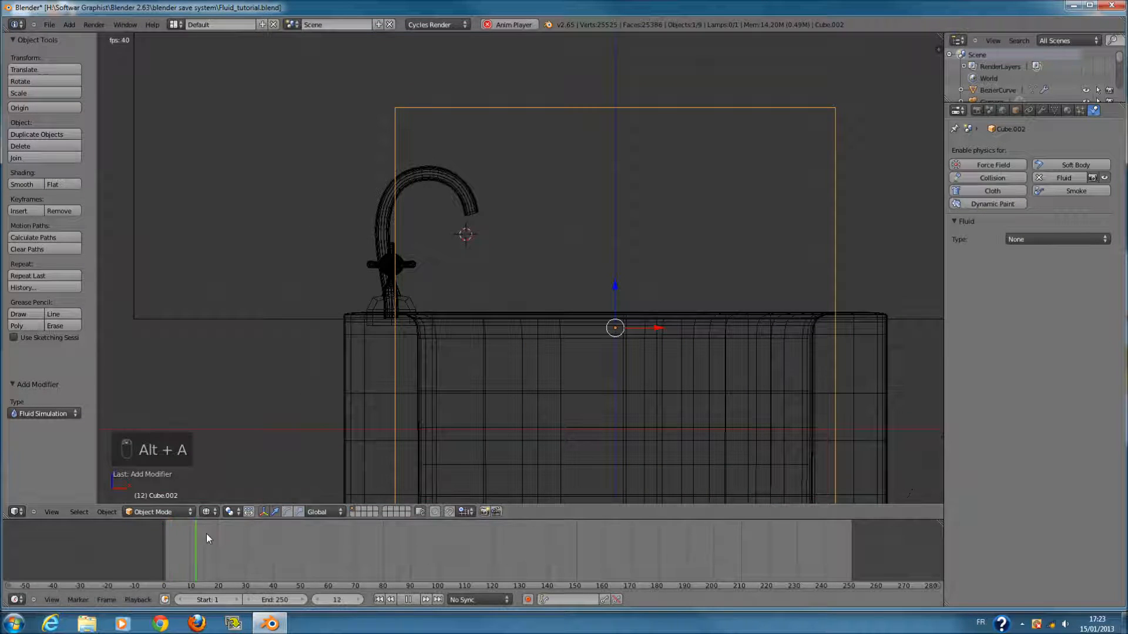
pyautogui.scroll(4, 554, 313)
pyautogui.rightClick(421, 154)
pyautogui.hotkey('alt', 'a')
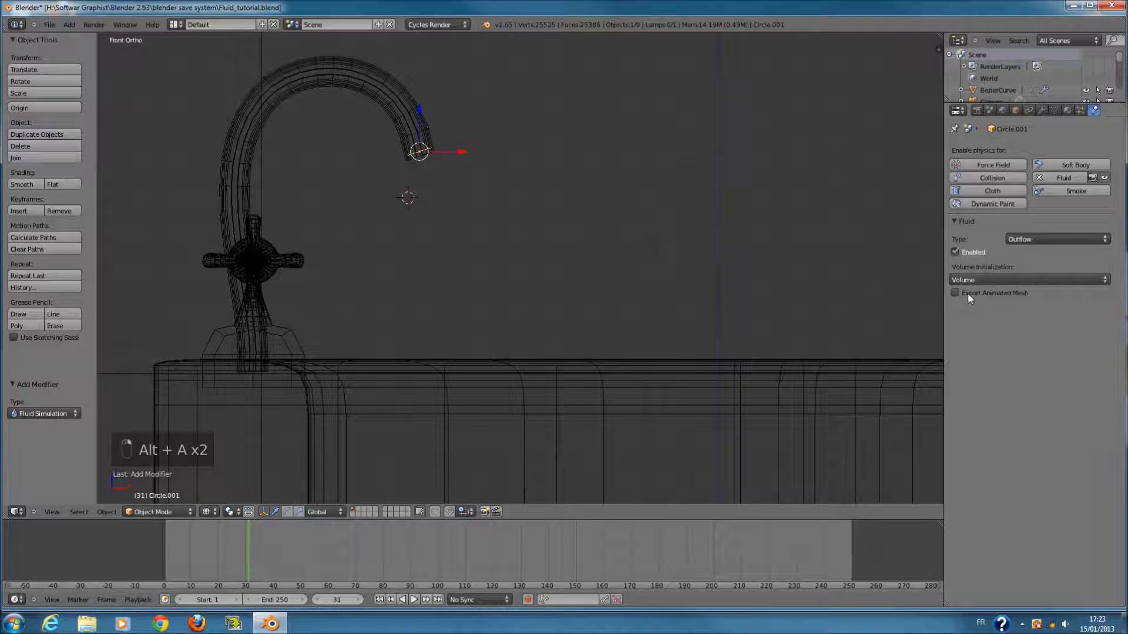
# - Try Smoke physics with the Flow type on the spout circle, and remove the Smoke physics again
pyautogui.click(994, 281)
pyautogui.click(987, 274)
pyautogui.click(1044, 237)
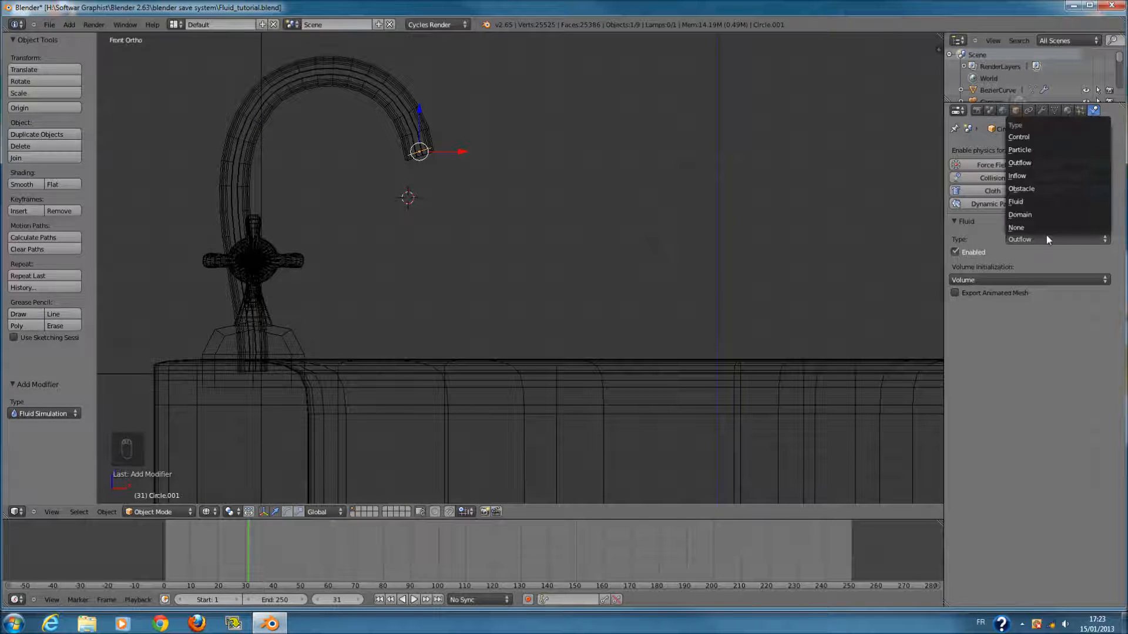
pyautogui.click(1049, 190)
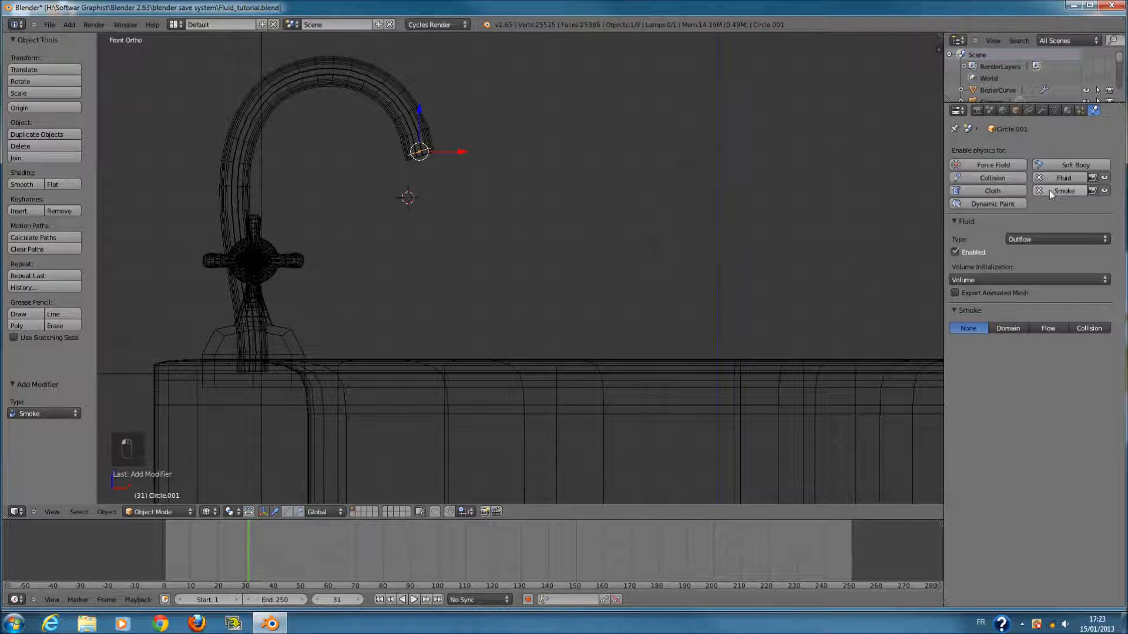
pyautogui.click(1013, 330)
pyautogui.click(1033, 329)
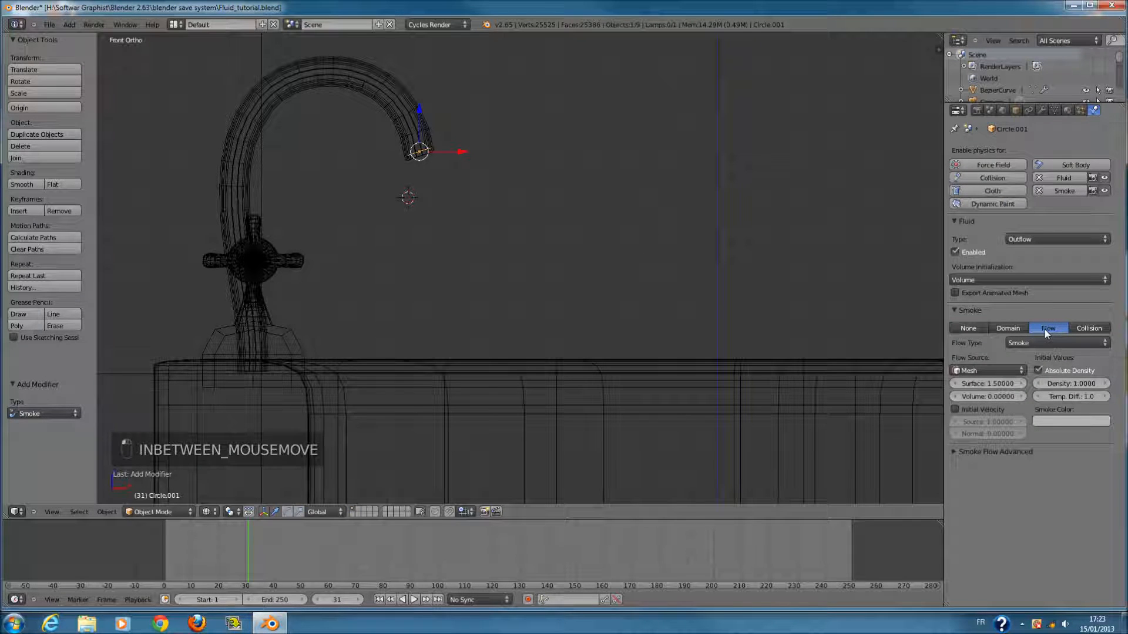
pyautogui.click(1042, 340)
pyautogui.click(1038, 192)
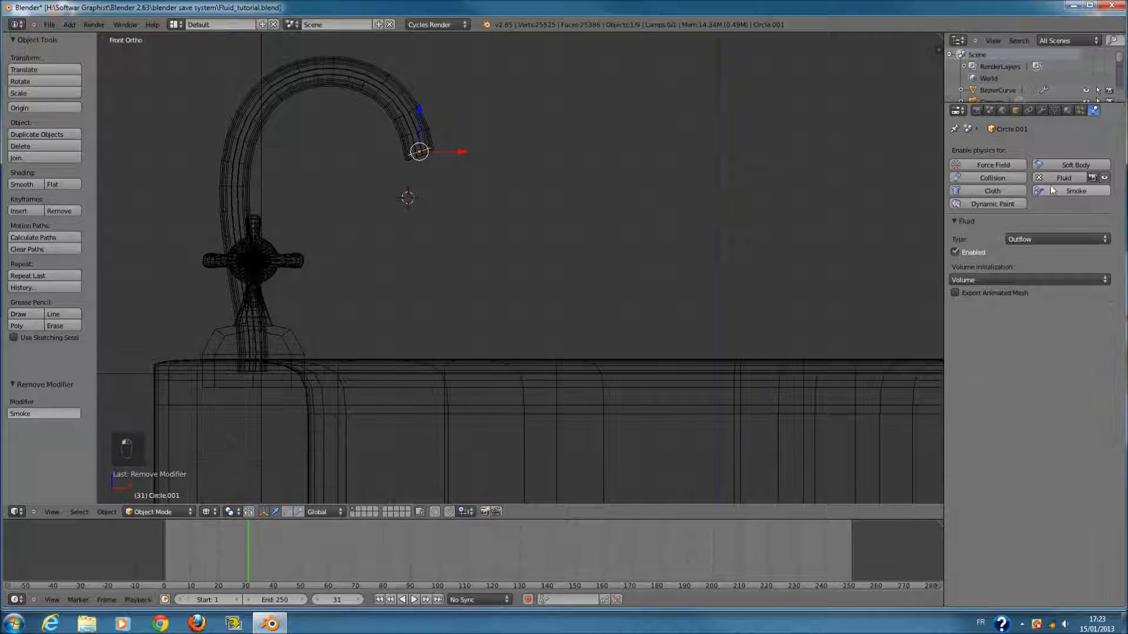
pyautogui.click(993, 280)
# - Set the cube's Fluid type back to Domain and check its mesh in shaded display
pyautogui.scroll(-3, 393, 260)
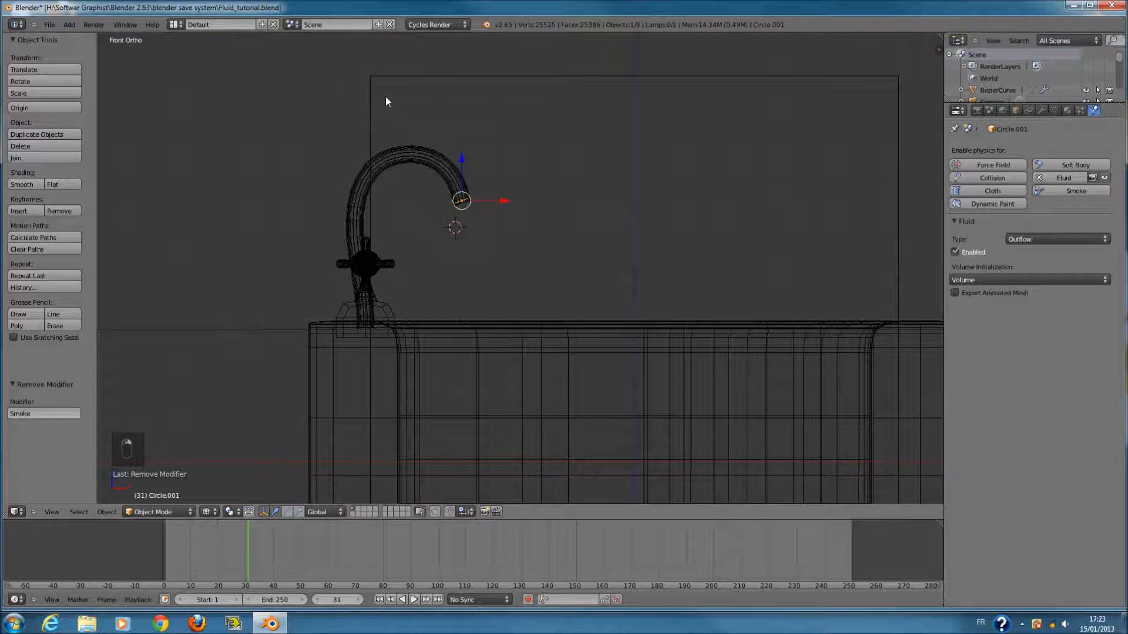
pyautogui.rightClick(375, 84)
pyautogui.click(1058, 238)
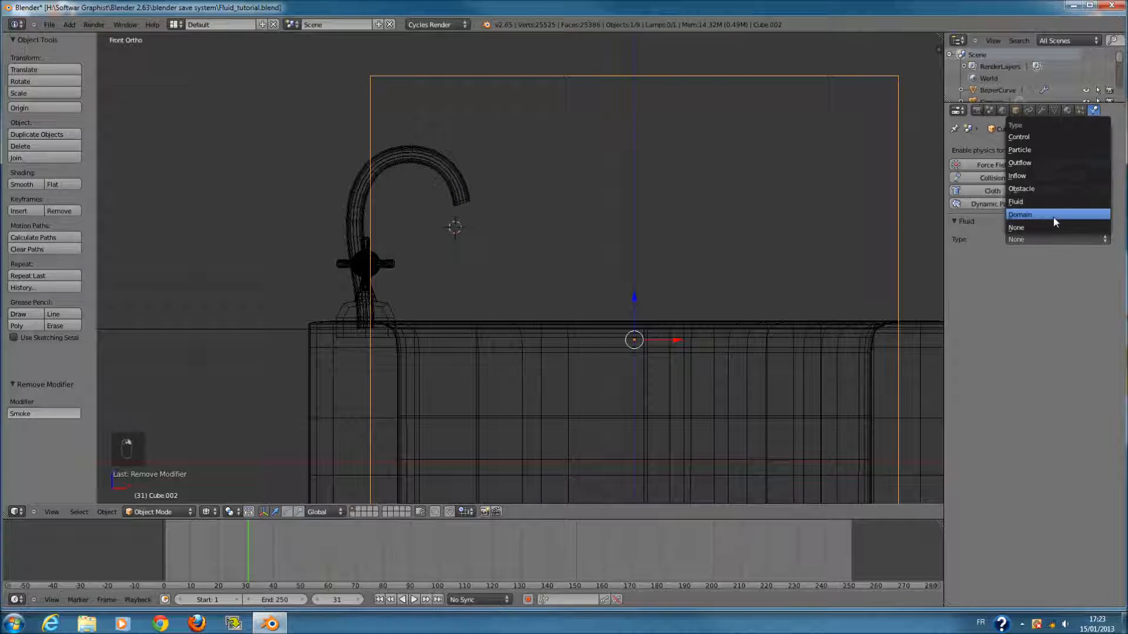
pyautogui.click(1053, 215)
pyautogui.press('z')
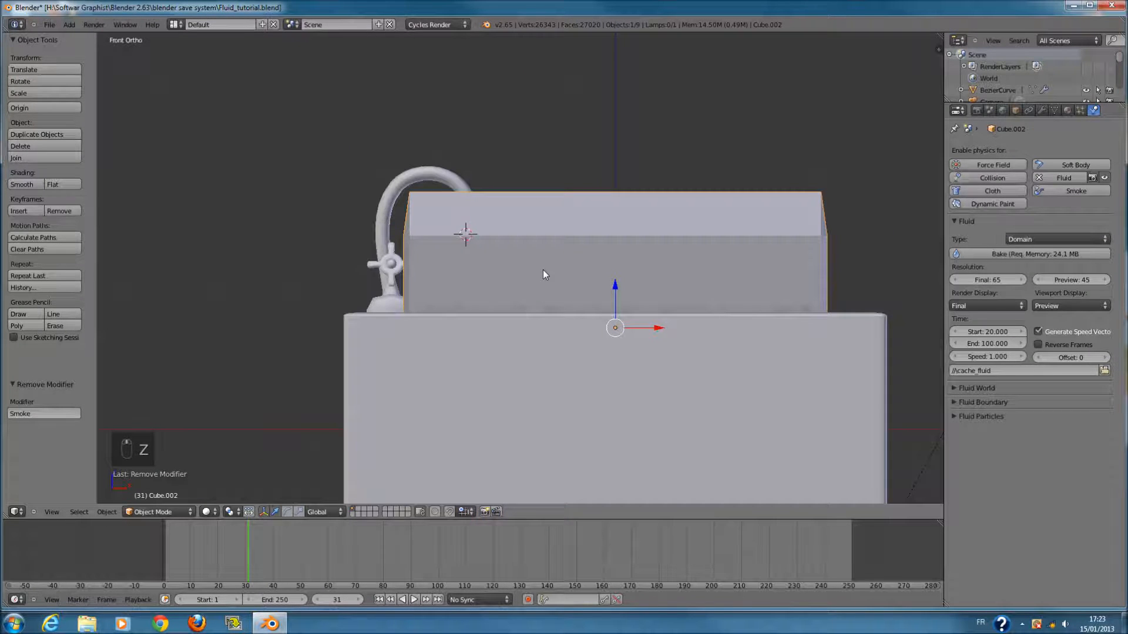
pyautogui.press('z')
# - Try a final resolution of 217 for the domain while playing the animation, and set it back to 65
pyautogui.moveTo(993, 284); pyautogui.dragTo(1064, 284)
pyautogui.hotkey('alt', 'a')
pyautogui.hotkey('alt', 'a')
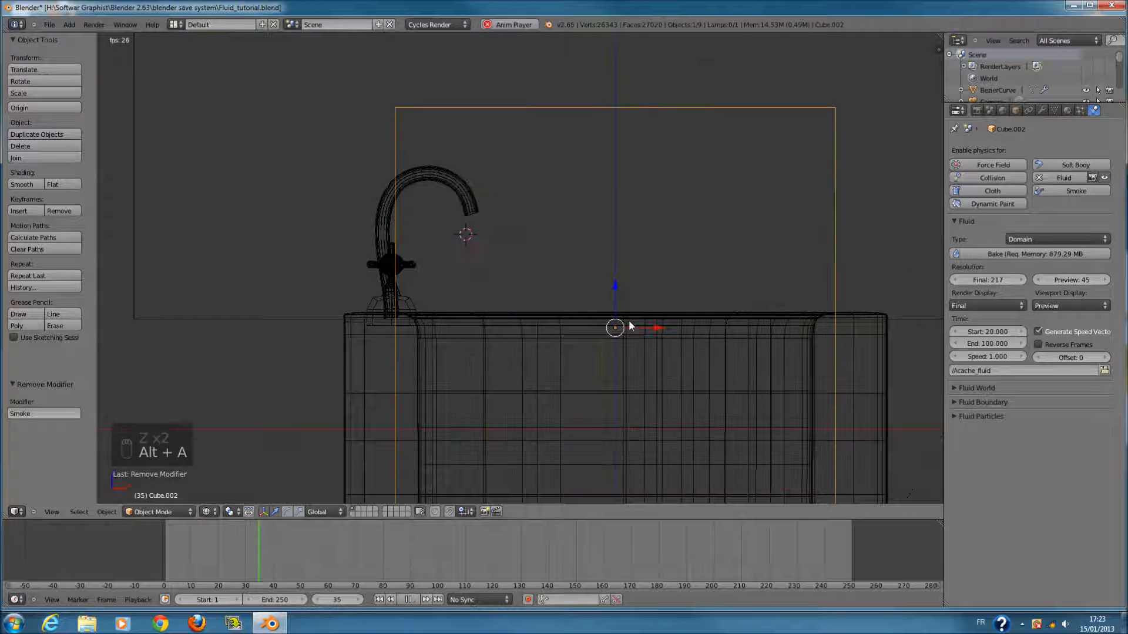
pyautogui.hotkey('alt', 'a')
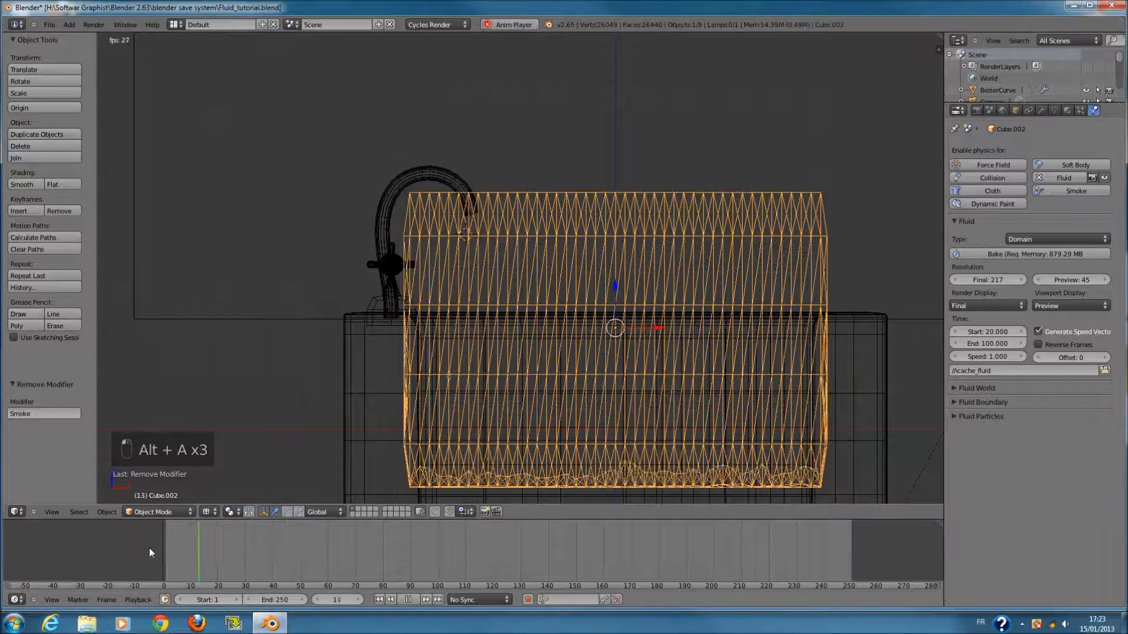
pyautogui.hotkey('alt', 'a')
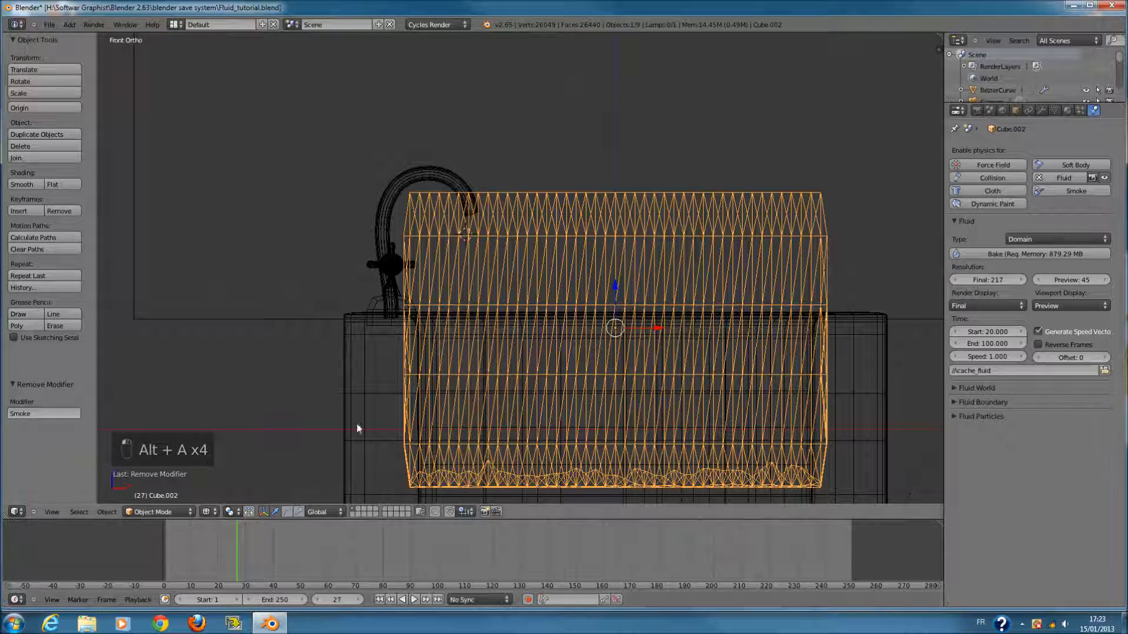
pyautogui.click(123, 547)
pyautogui.hotkey('alt', 'a')
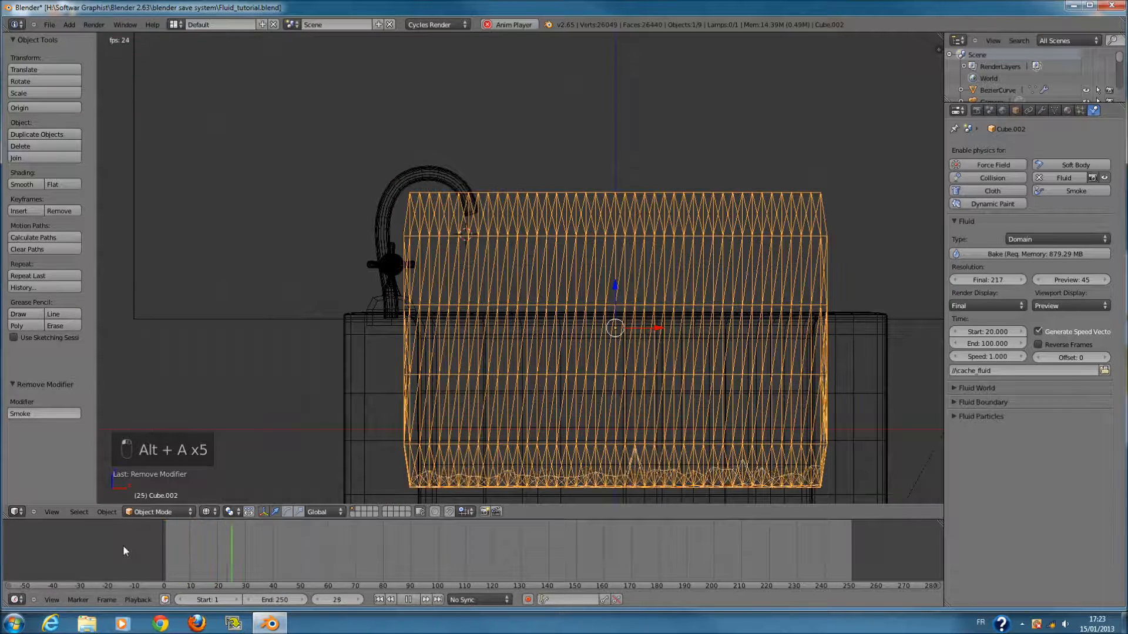
pyautogui.hotkey('alt', 'a')
pyautogui.click(988, 280)
pyautogui.write('65')
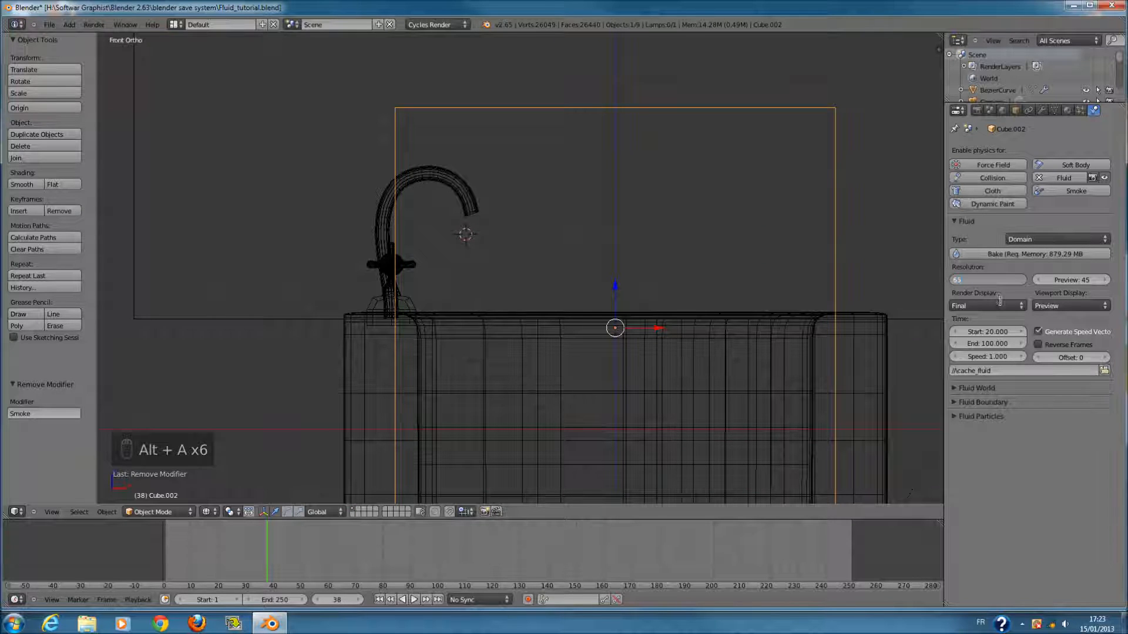
pyautogui.press('Return')
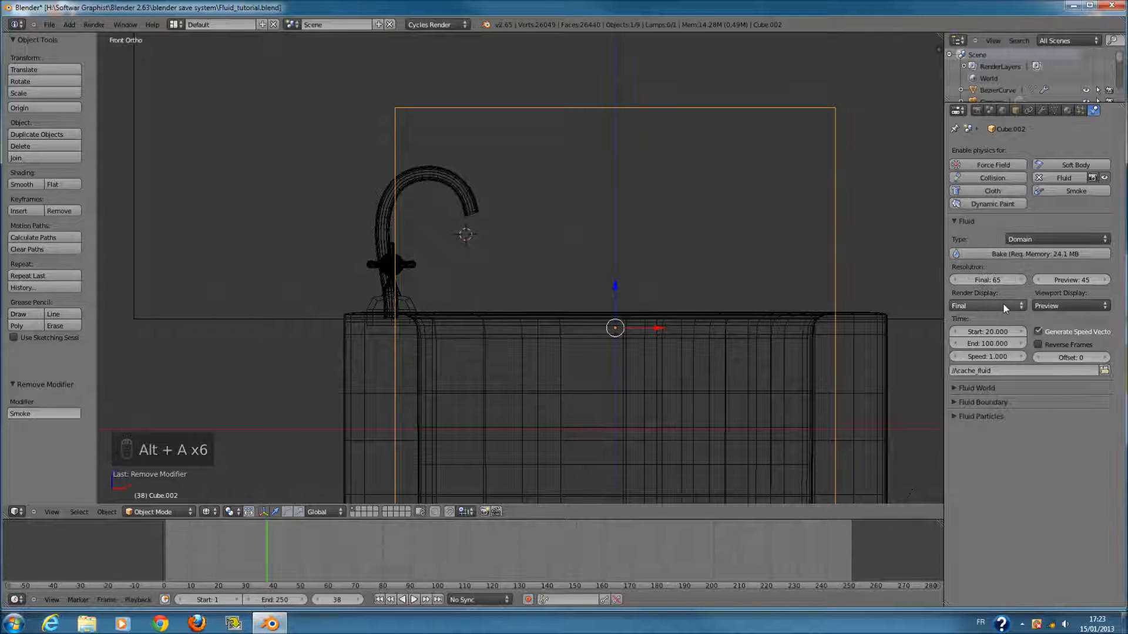
# - Try the Fluid type on the circle in the tap's spout and play the animation from the start
pyautogui.press('z')
pyautogui.moveTo(576, 283); pyautogui.dragTo(444, 305, button='middle')
pyautogui.press('z')
pyautogui.scroll(1, 561, 212)
pyautogui.moveTo(562, 207); pyautogui.dragTo(594, 168, button='middle')
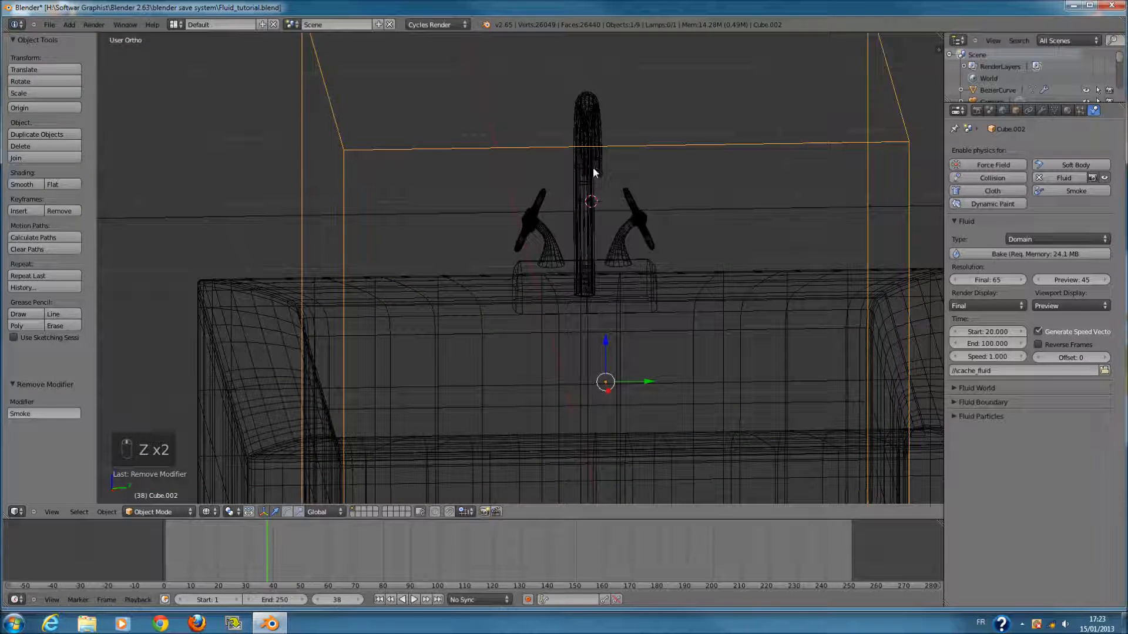
pyautogui.rightClick(595, 168)
pyautogui.press('KP_1')
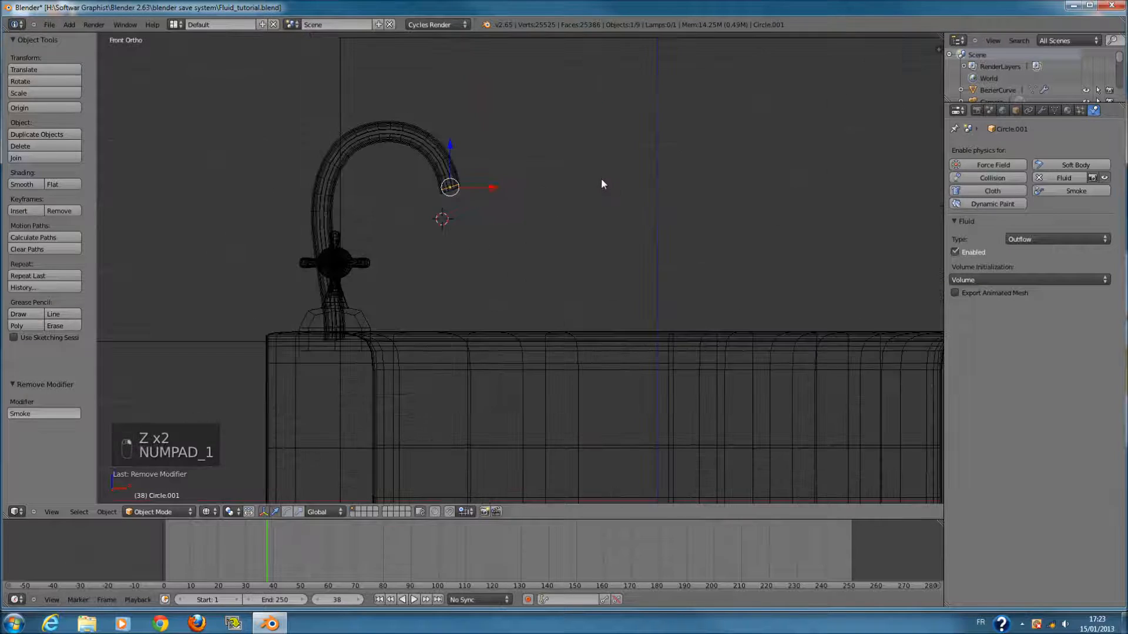
pyautogui.scroll(1, 763, 212)
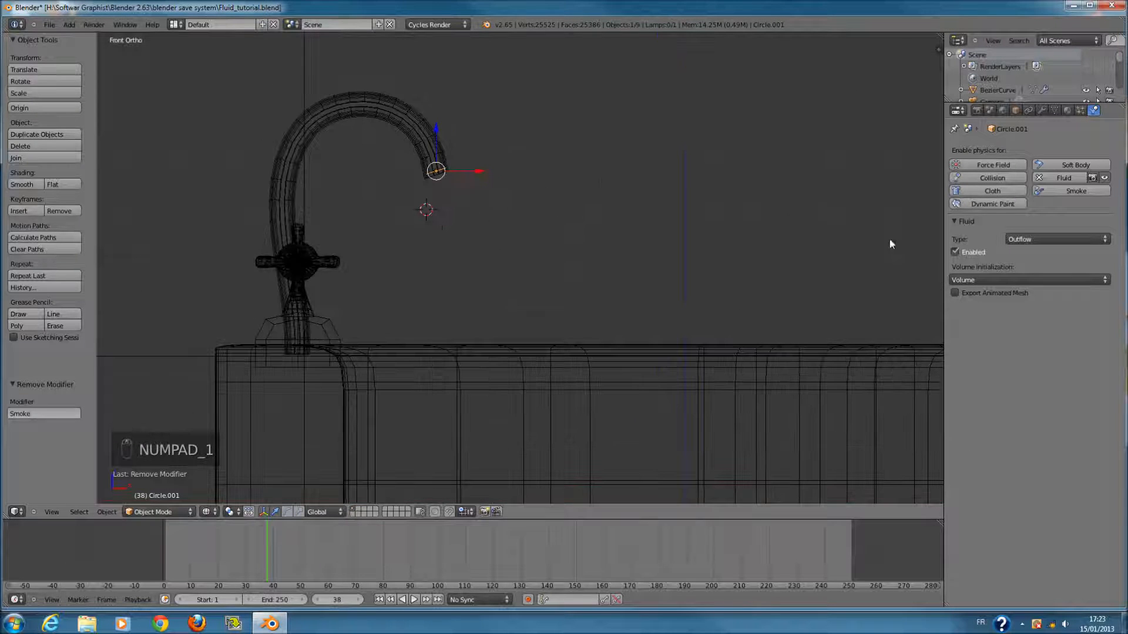
pyautogui.click(1011, 240)
pyautogui.click(1039, 197)
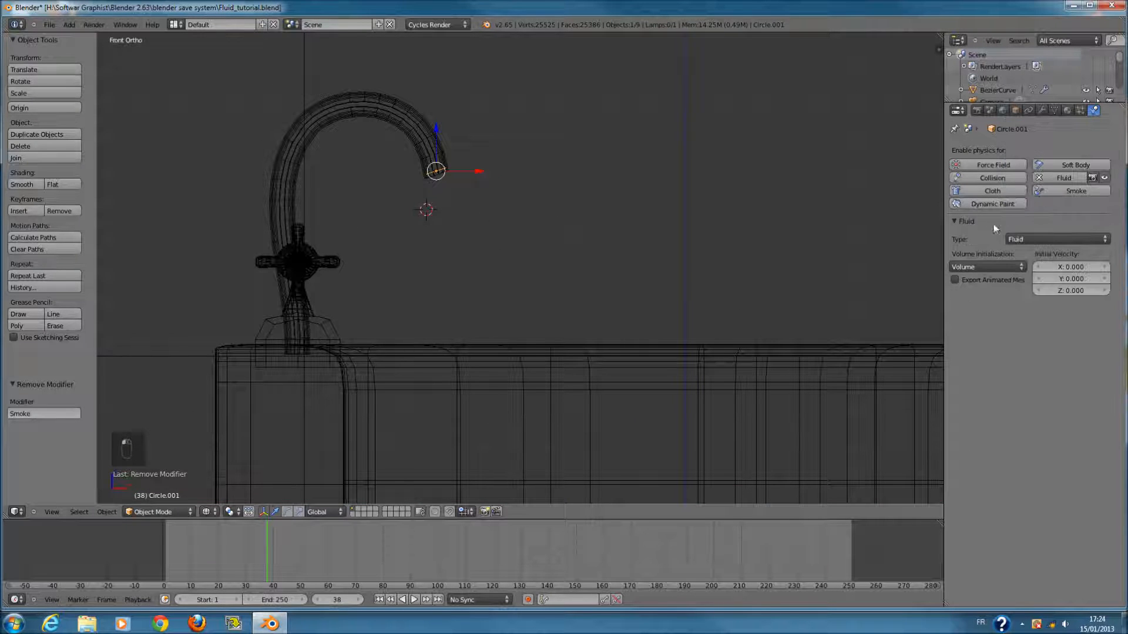
pyautogui.scroll(-2, 823, 288)
pyautogui.click(162, 558)
pyautogui.hotkey('alt', 'a')
pyautogui.hotkey('alt', 'a')
# - Set the spout circle's Fluid type to Inflow
pyautogui.click(1079, 239)
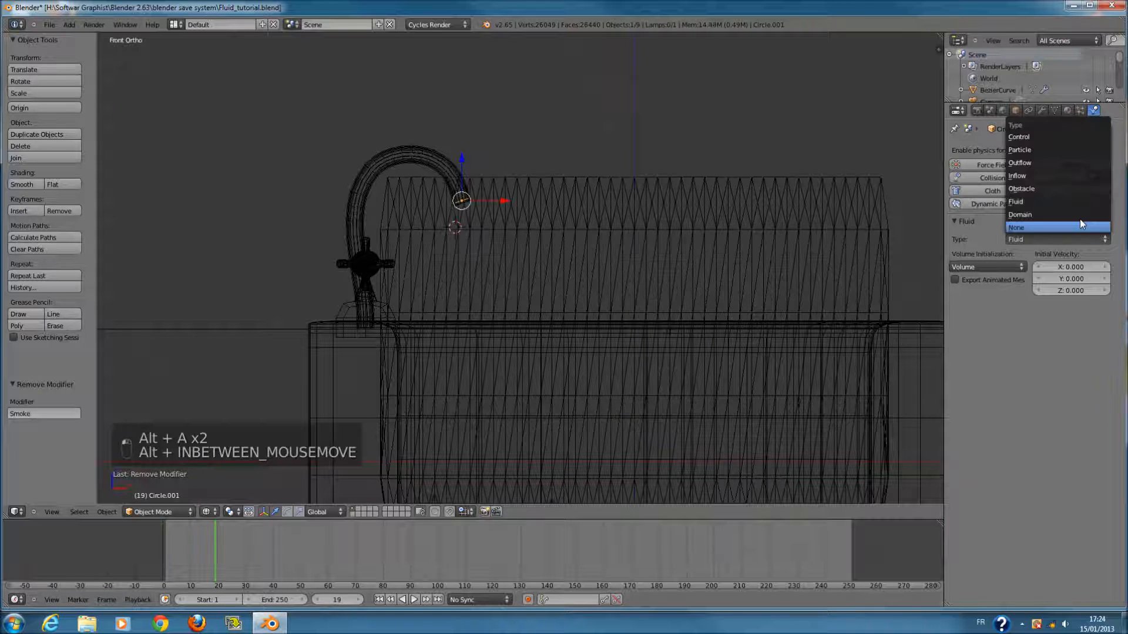
pyautogui.click(1064, 176)
pyautogui.scroll(2, 533, 256)
pyautogui.keyDown('ctrl'); pyautogui.scroll(3, 564, 188); pyautogui.keyUp('ctrl')
# - Look through the domain cube's Fluid World, Fluid Boundary and Fluid Particles settings
pyautogui.rightClick(724, 189)
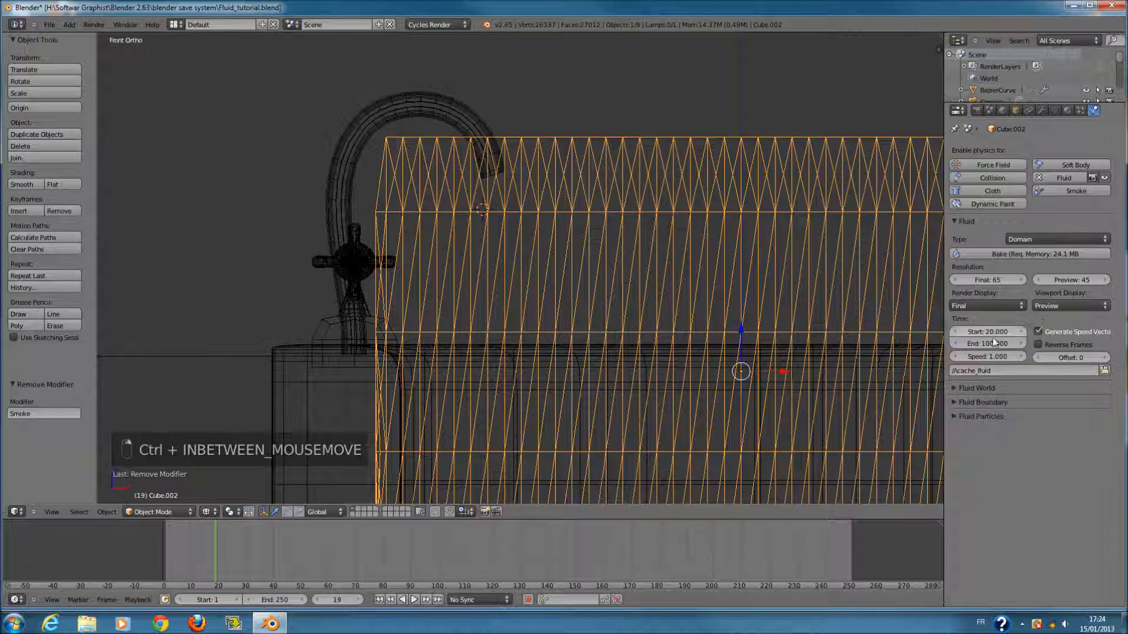
pyautogui.click(988, 389)
pyautogui.click(988, 388)
pyautogui.click(992, 402)
pyautogui.click(992, 402)
pyautogui.click(992, 416)
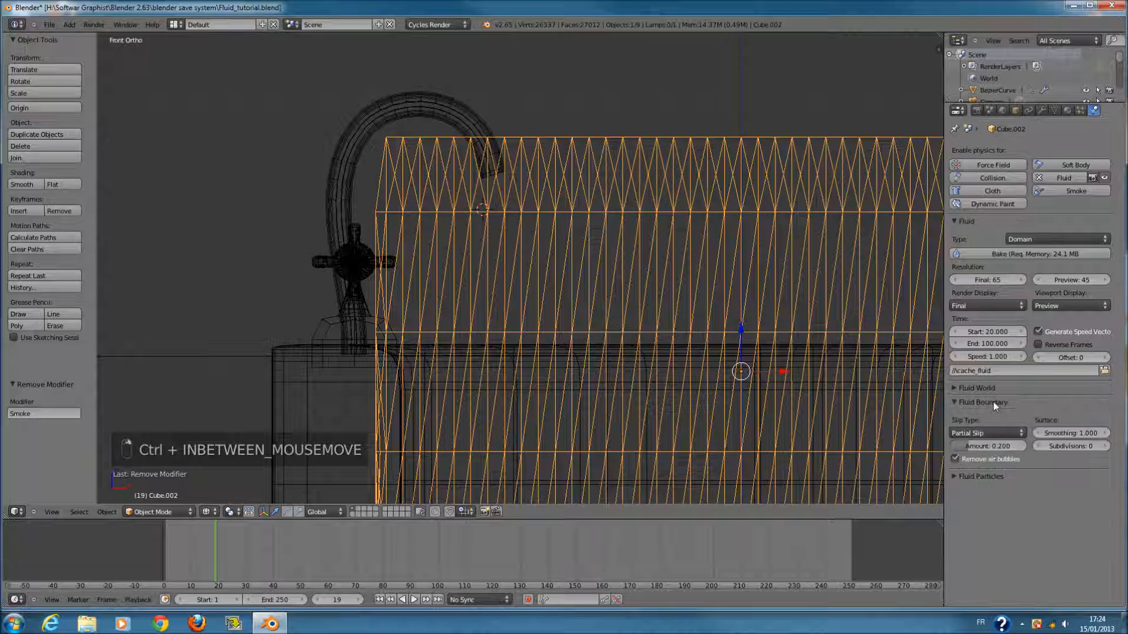
pyautogui.click(991, 416)
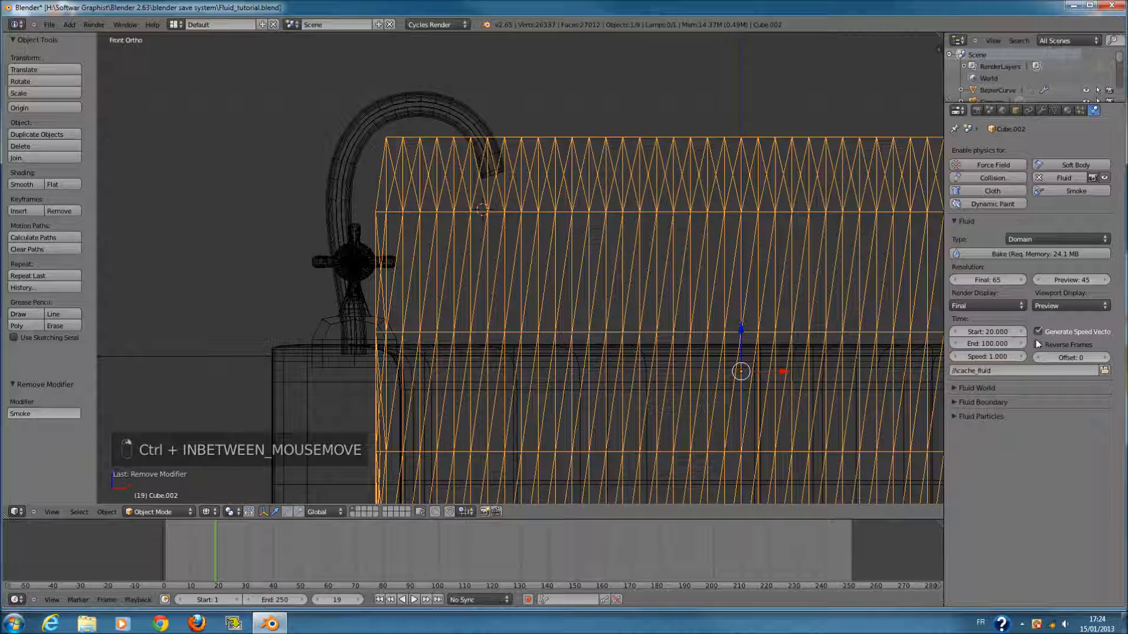
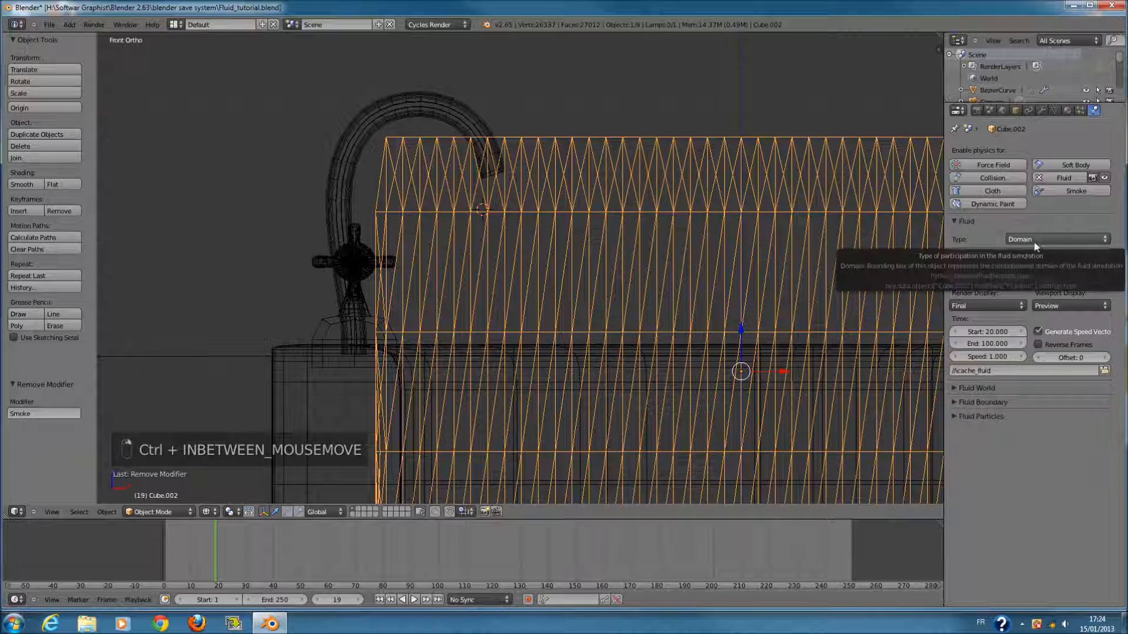
pyautogui.scroll(-3, 833, 280)
pyautogui.keyDown('ctrl'); pyautogui.scroll(3, 854, 291); pyautogui.keyUp('ctrl')
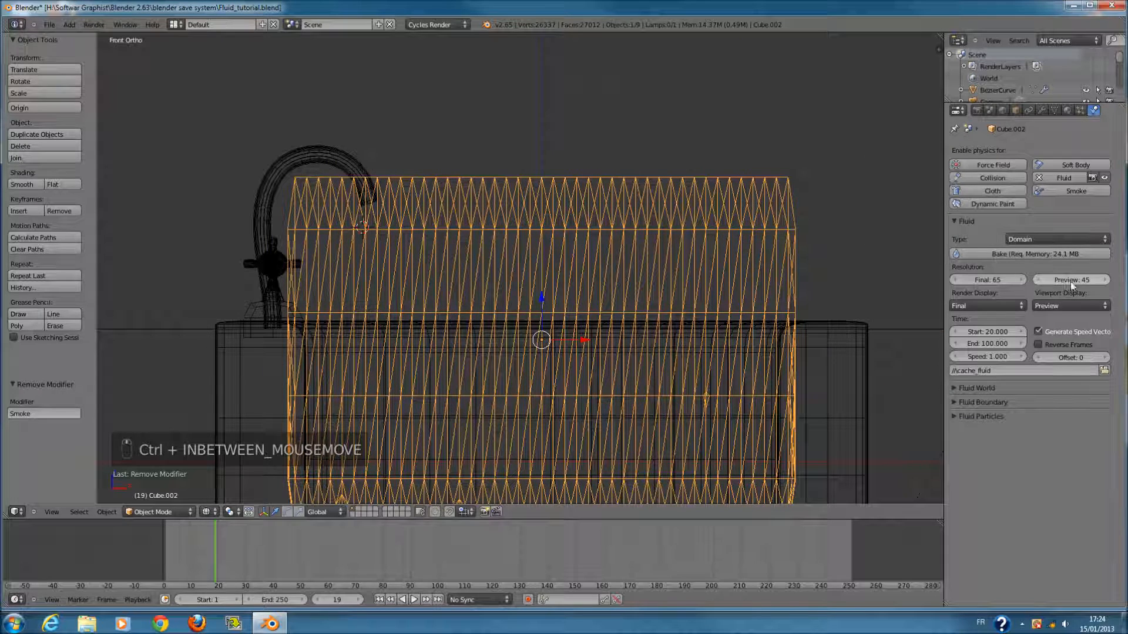
# - Set the fluid domain's Render Display mode to Preview
pyautogui.click(1072, 306)
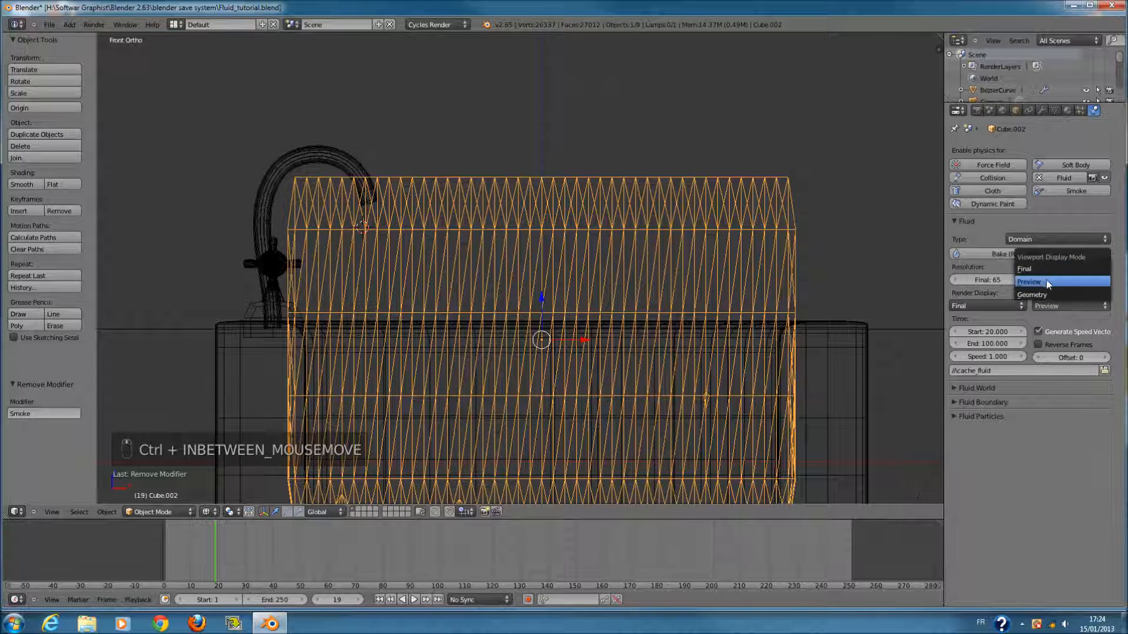
pyautogui.click(1001, 308)
pyautogui.click(985, 283)
# - Play the animation in shaded display and scrub through the frames in front wireframe view to inspect the domain mesh
pyautogui.click(137, 540)
pyautogui.hotkey('alt', 'a')
pyautogui.press('z')
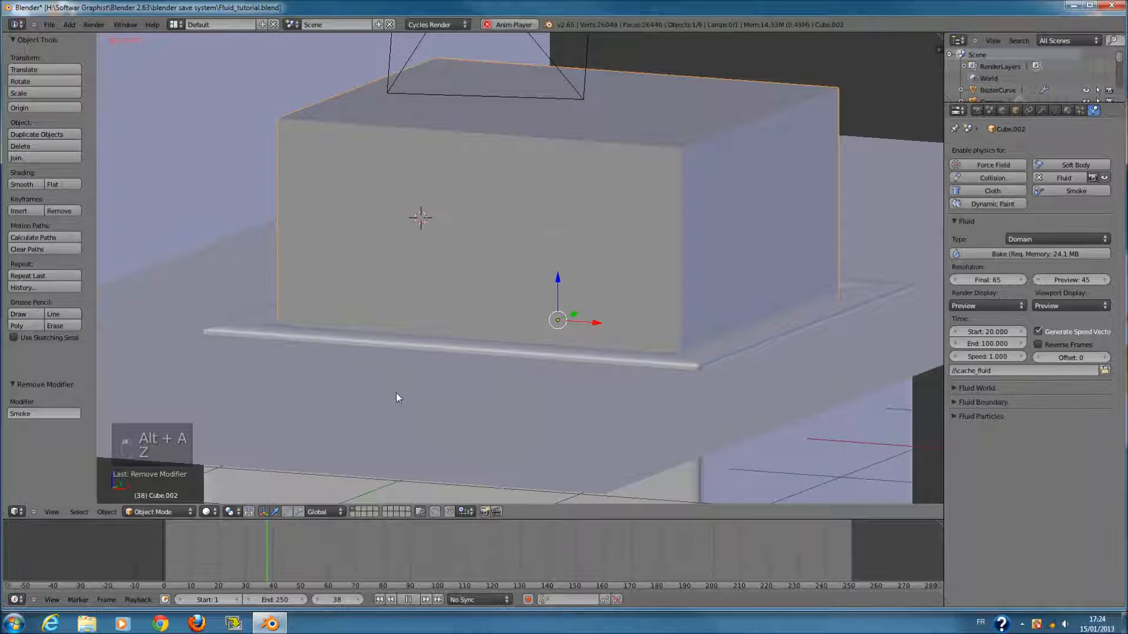
pyautogui.moveTo(396, 393); pyautogui.dragTo(340, 418, button='middle')
pyautogui.click(160, 549)
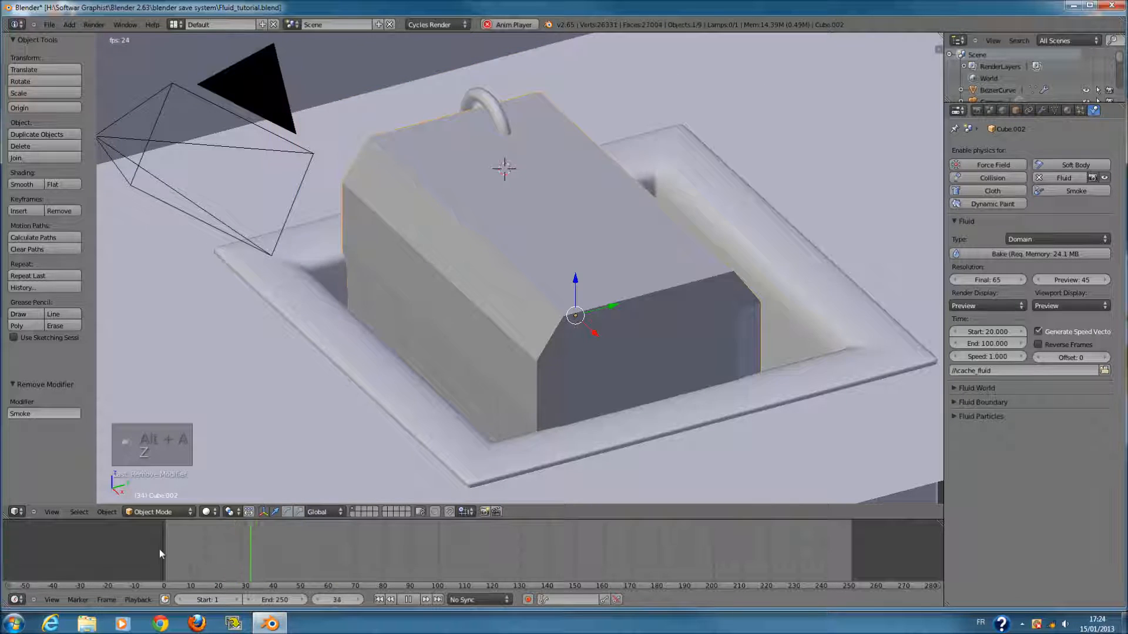
pyautogui.hotkey('alt', 'a')
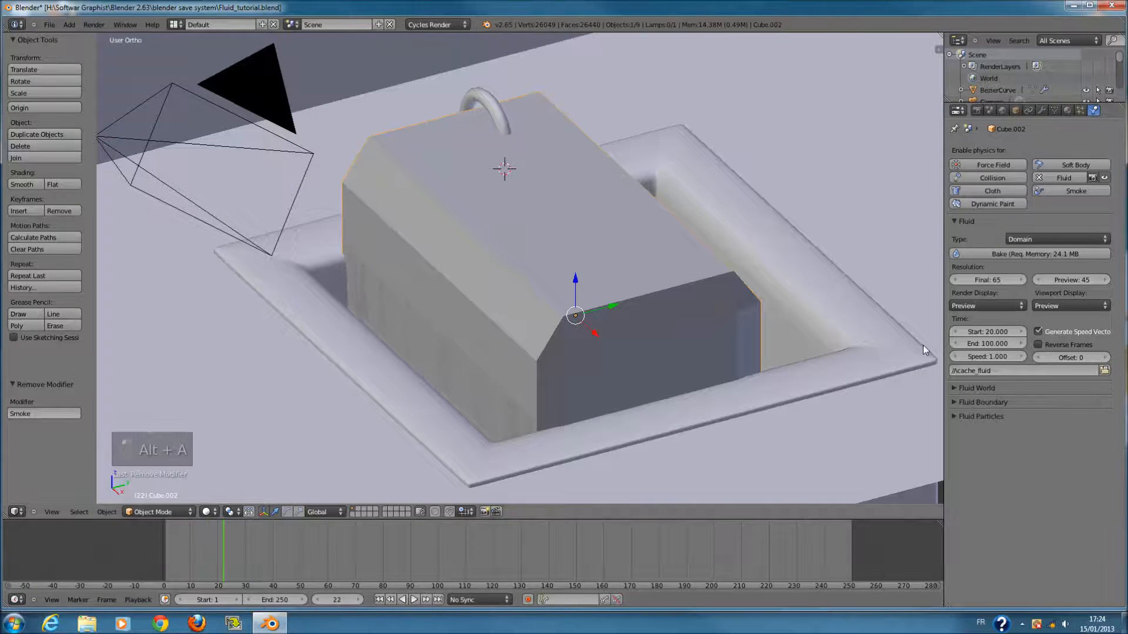
pyautogui.press('z')
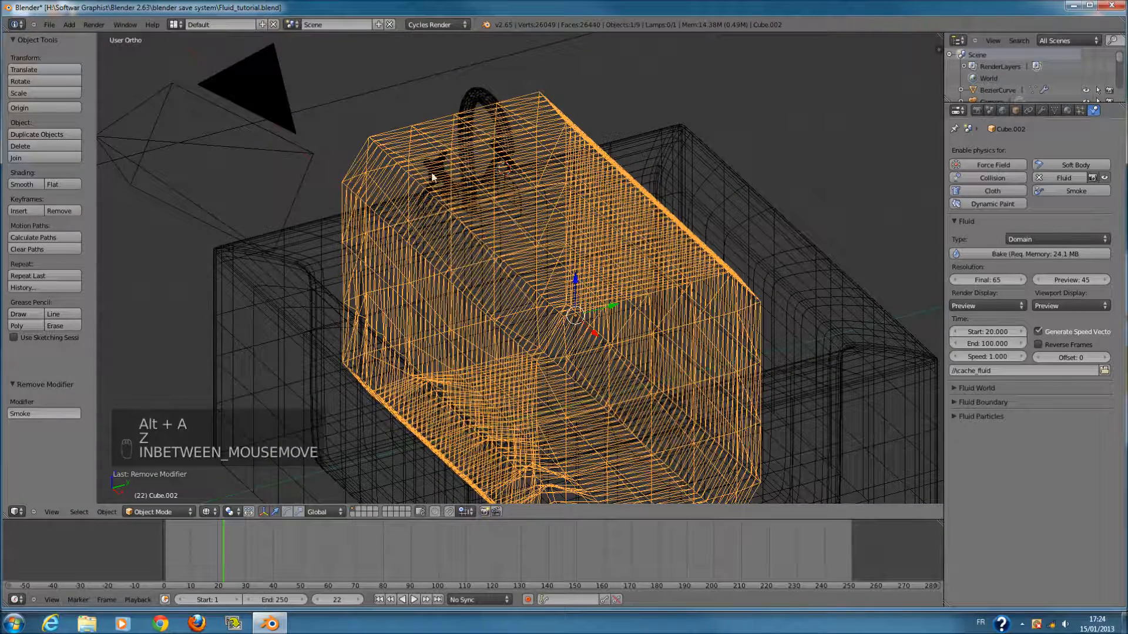
pyautogui.press('KP_1')
pyautogui.moveTo(128, 538)
pyautogui.mouseDown()
pyautogui.moveTo(153, 556)
pyautogui.moveTo(227, 554)
pyautogui.mouseUp()
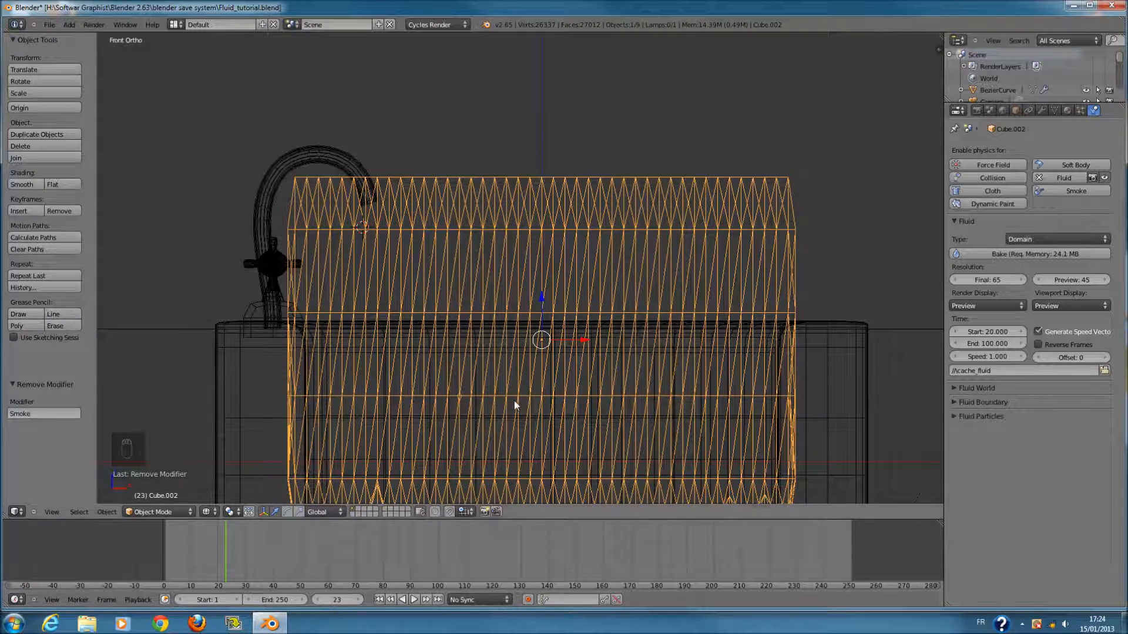
# - Delete the domain cube around the basin, select the spout circle and return the animation to frame 0
pyautogui.press('z')
pyautogui.scroll(-2, 514, 376)
pyautogui.press('x')
pyautogui.click(513, 351)
pyautogui.press('z')
pyautogui.scroll(5, 513, 351)
pyautogui.rightClick(258, 152)
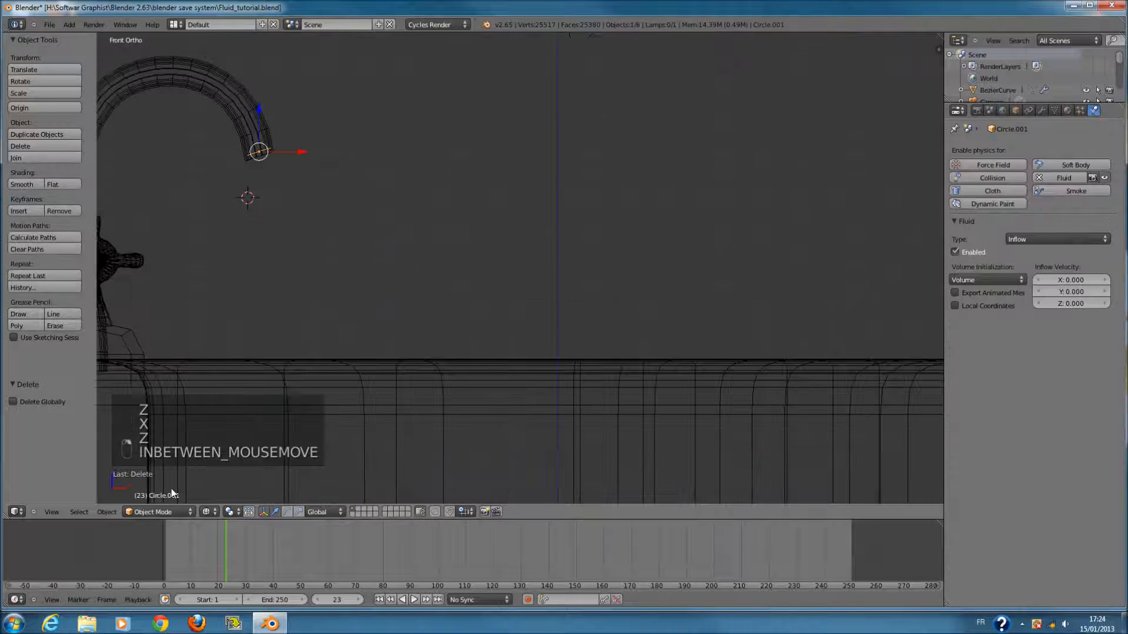
pyautogui.click(163, 560)
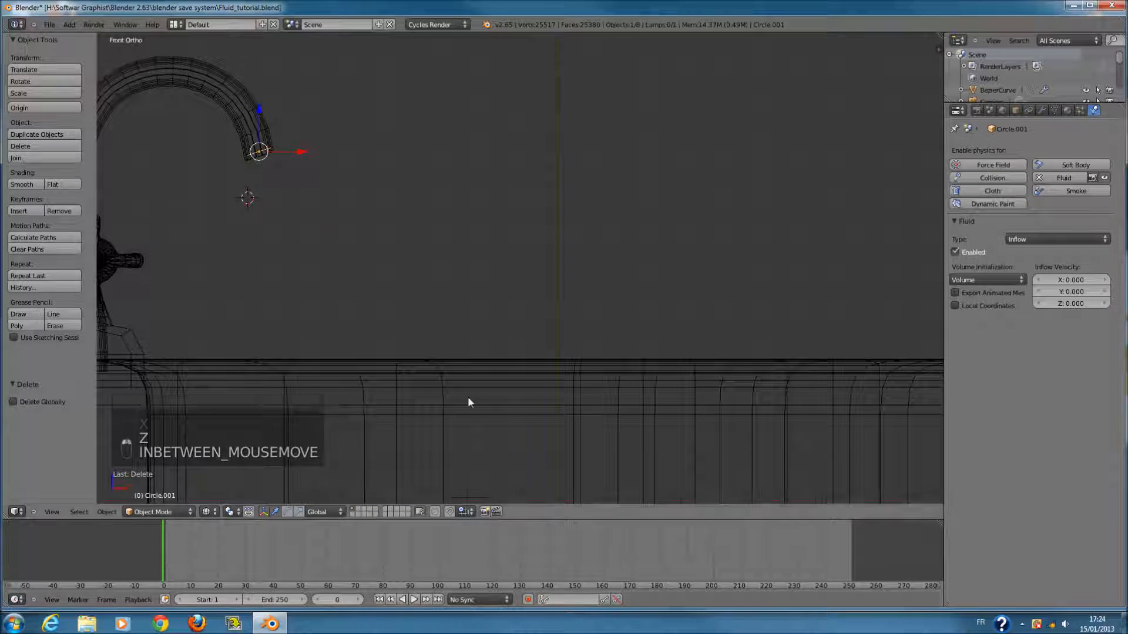
# - Add a new mesh cube and move it over the basin, about 0.741 along X and -0.587 along Z
pyautogui.scroll(-2, 524, 387)
pyautogui.scroll(-1, 525, 392)
pyautogui.hotkey('shift', 'a')
pyautogui.moveTo(534, 399)
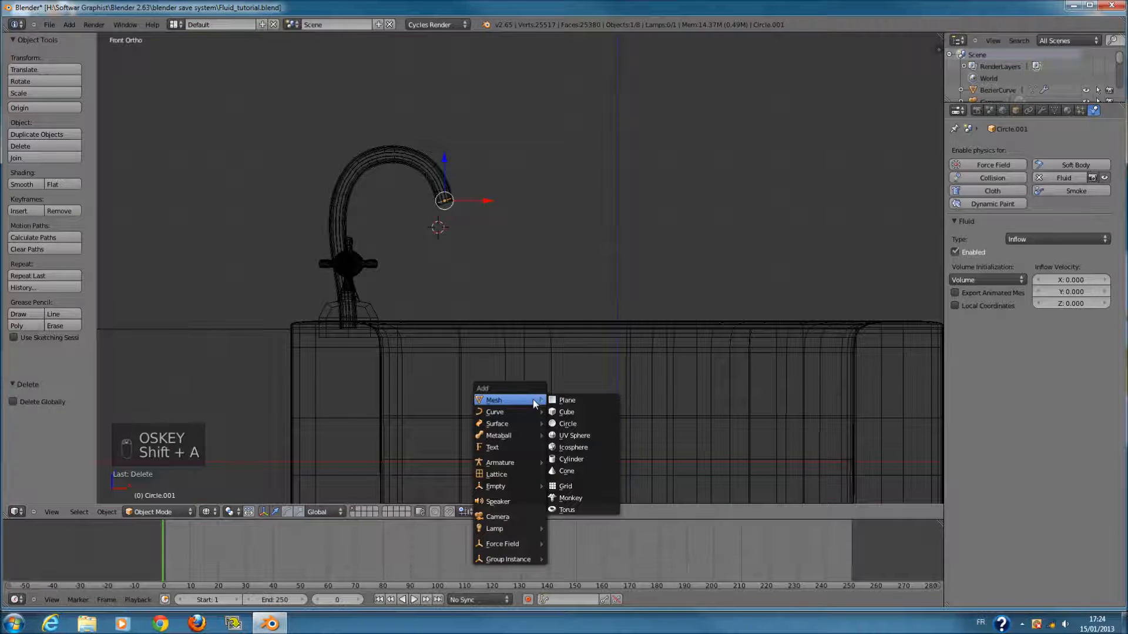
pyautogui.click(581, 414)
pyautogui.scroll(-1, 620, 388)
pyautogui.scroll(2, 541, 285)
pyautogui.scroll(-2, 528, 269)
pyautogui.scroll(2, 579, 306)
pyautogui.press('f')
pyautogui.scroll(-2, 579, 306)
pyautogui.press('g')
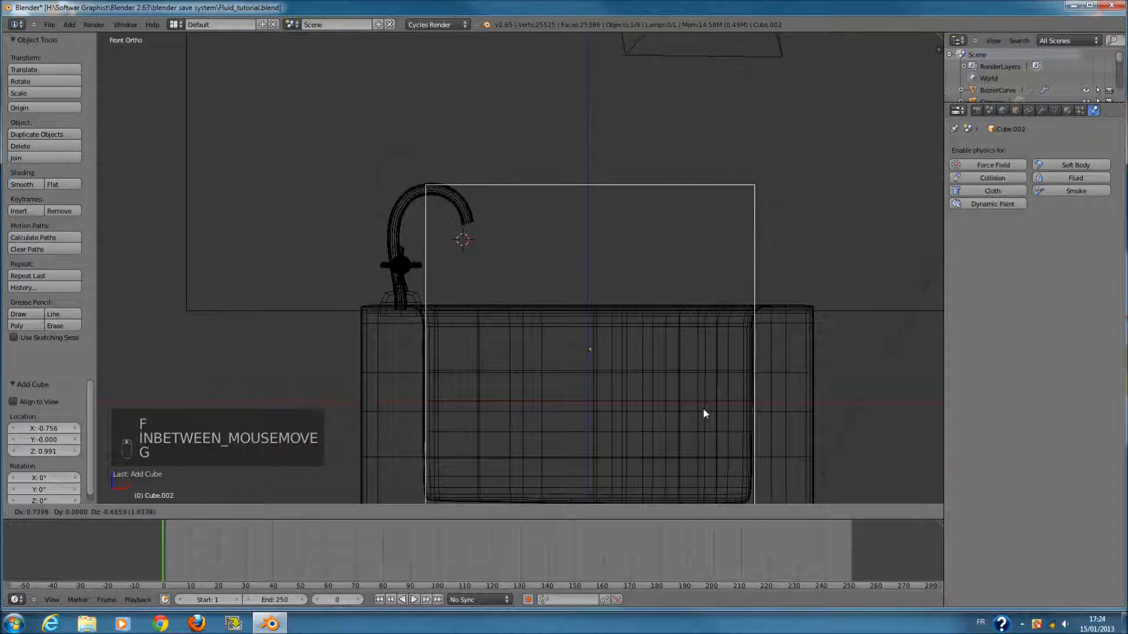
pyautogui.click(702, 397)
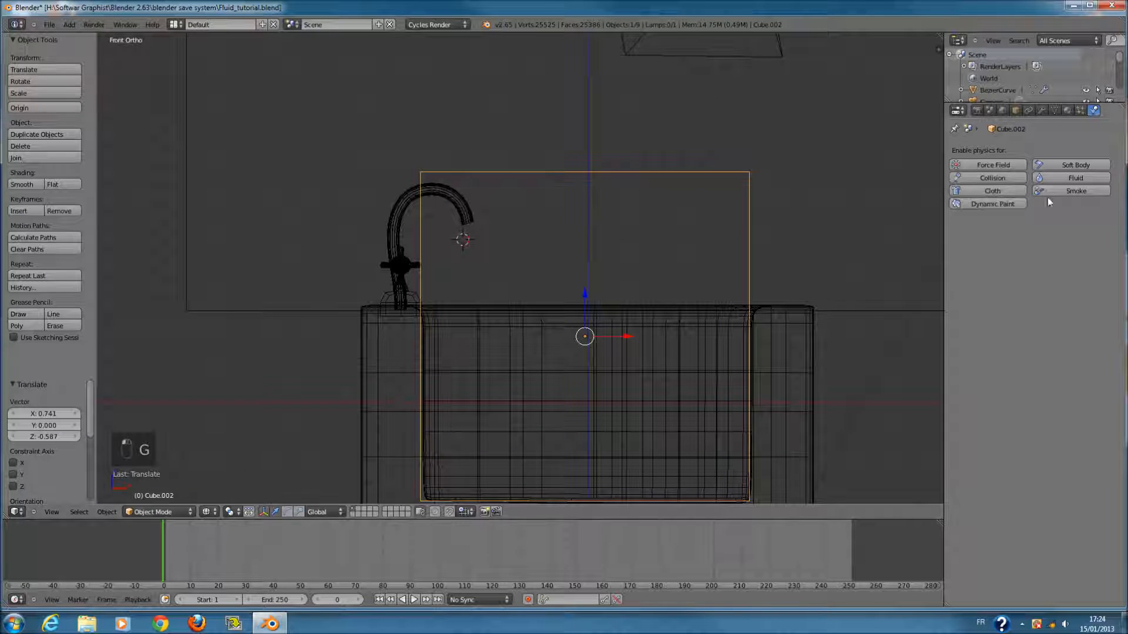
# - Enable fluid physics on the new cube as a Domain with Viewport Display set to Preview
pyautogui.click(1065, 182)
pyautogui.click(1055, 239)
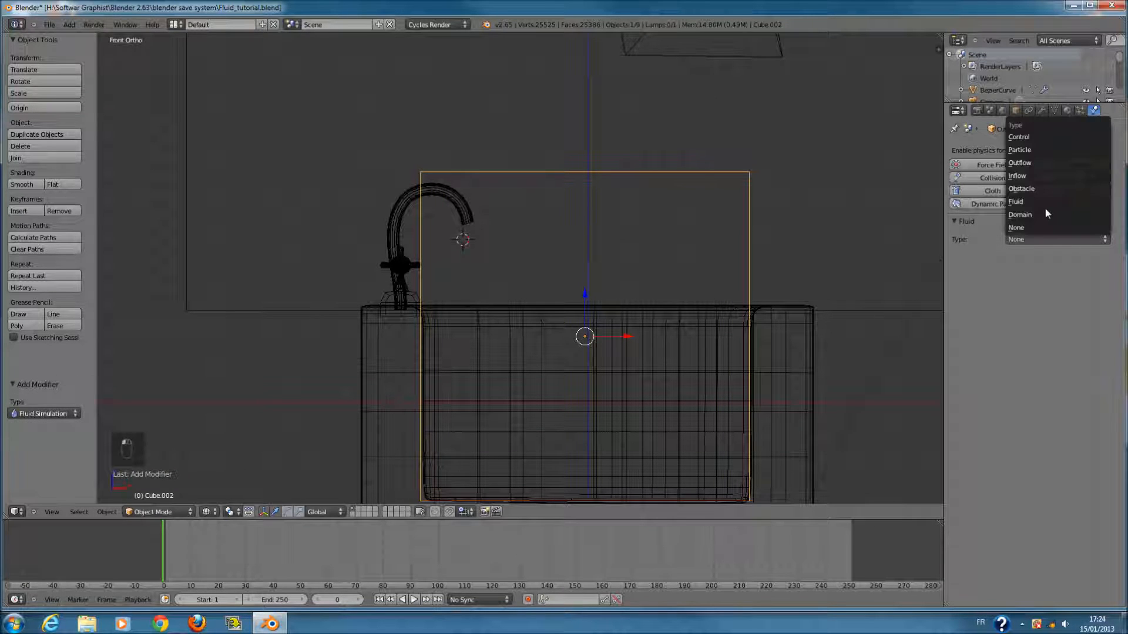
pyautogui.click(1045, 213)
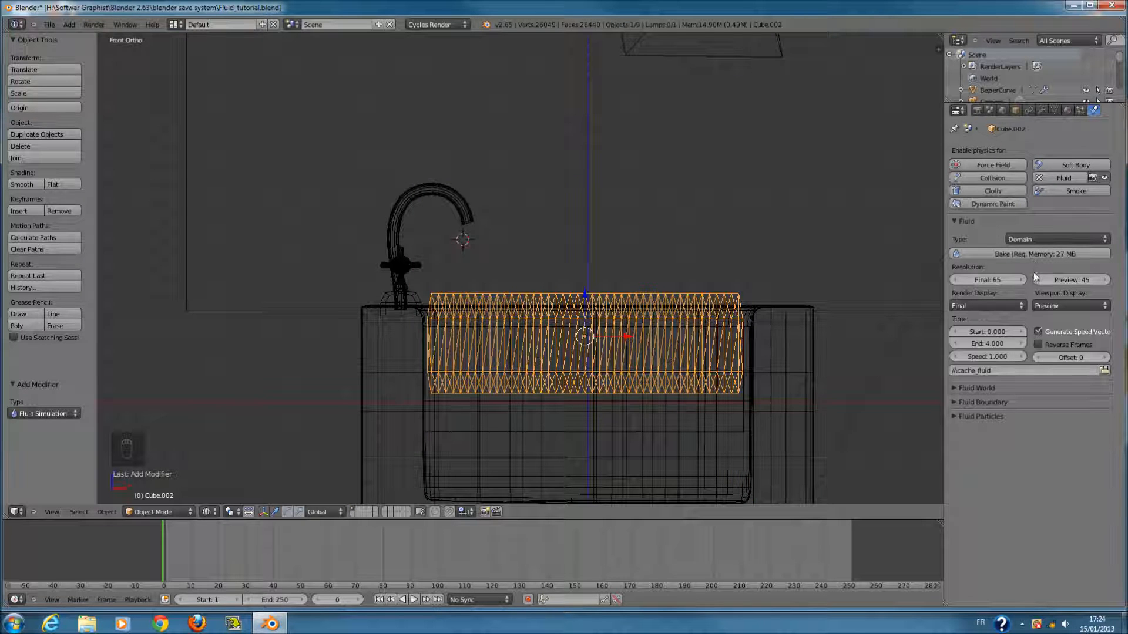
pyautogui.click(1052, 303)
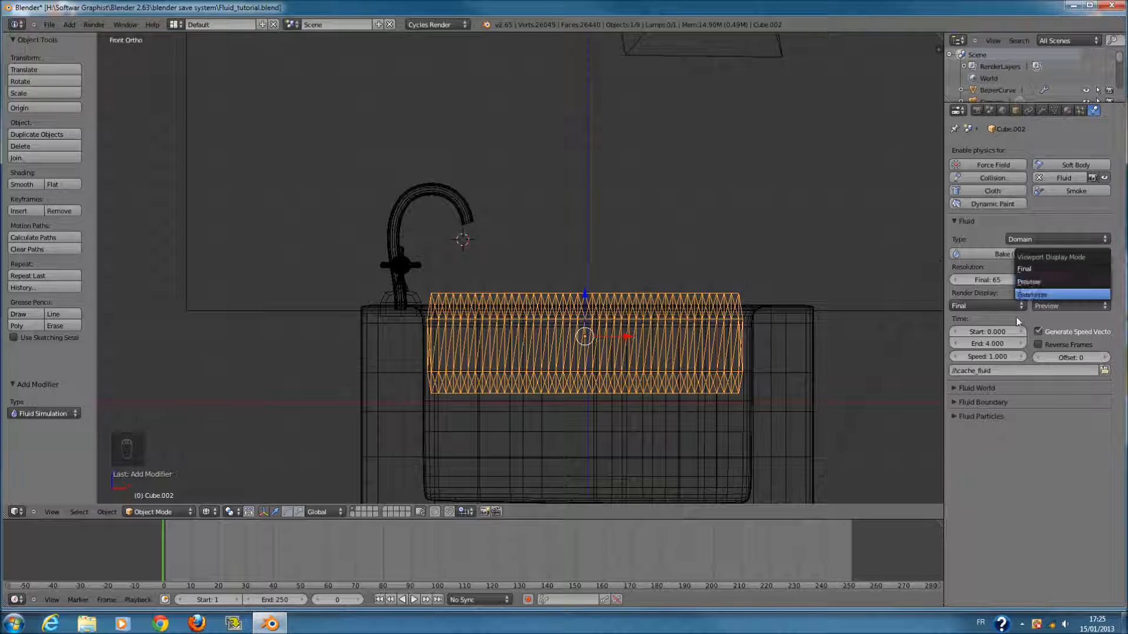
pyautogui.click(1049, 281)
# - Set the domain's simulation time to start at 20 and end at 100, and scrub the timeline to frame 33
pyautogui.click(980, 332)
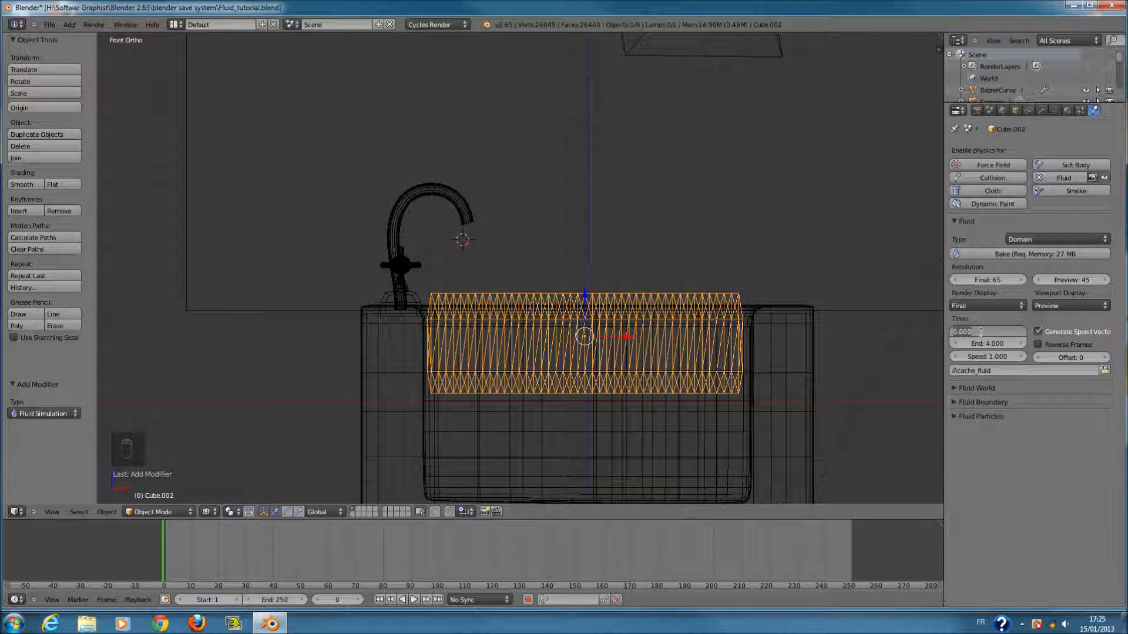
pyautogui.write('20')
pyautogui.press('Return')
pyautogui.click(987, 343)
pyautogui.moveTo(212, 555); pyautogui.dragTo(254, 570)
# - Apply the Water viscosity preset in the domain's Fluid World settings
pyautogui.click(1011, 385)
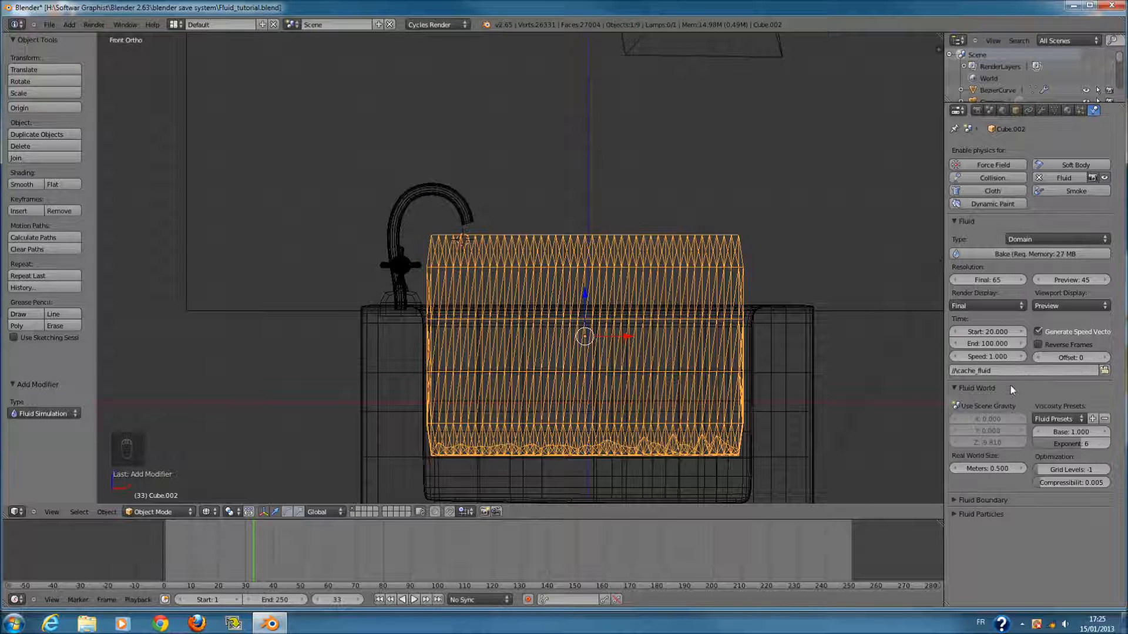
pyautogui.click(1054, 419)
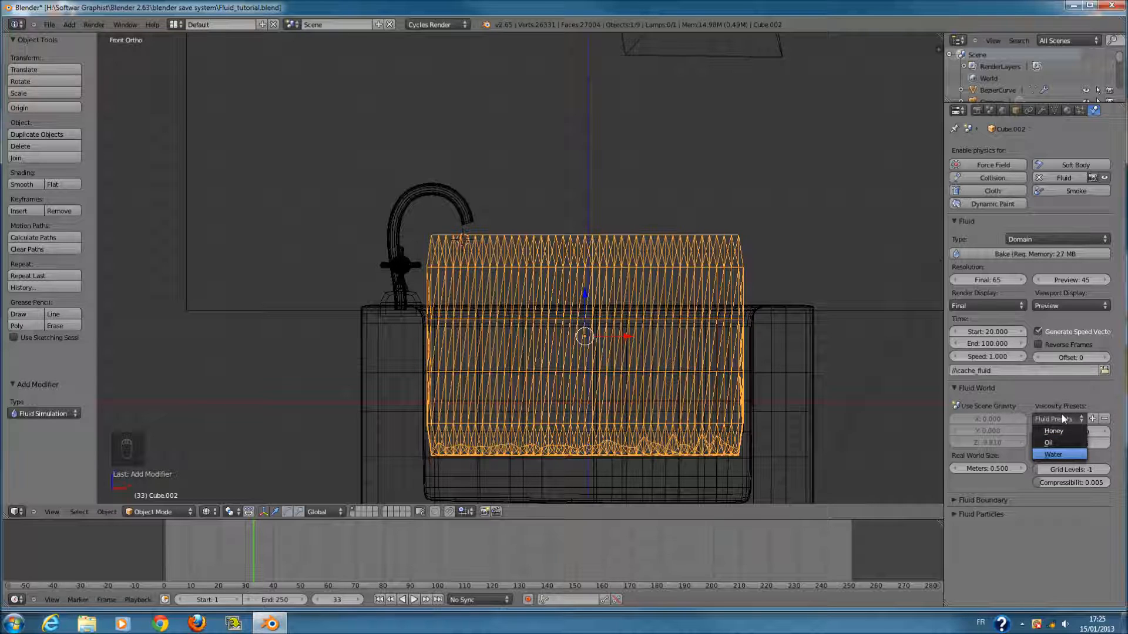
pyautogui.press('Return')
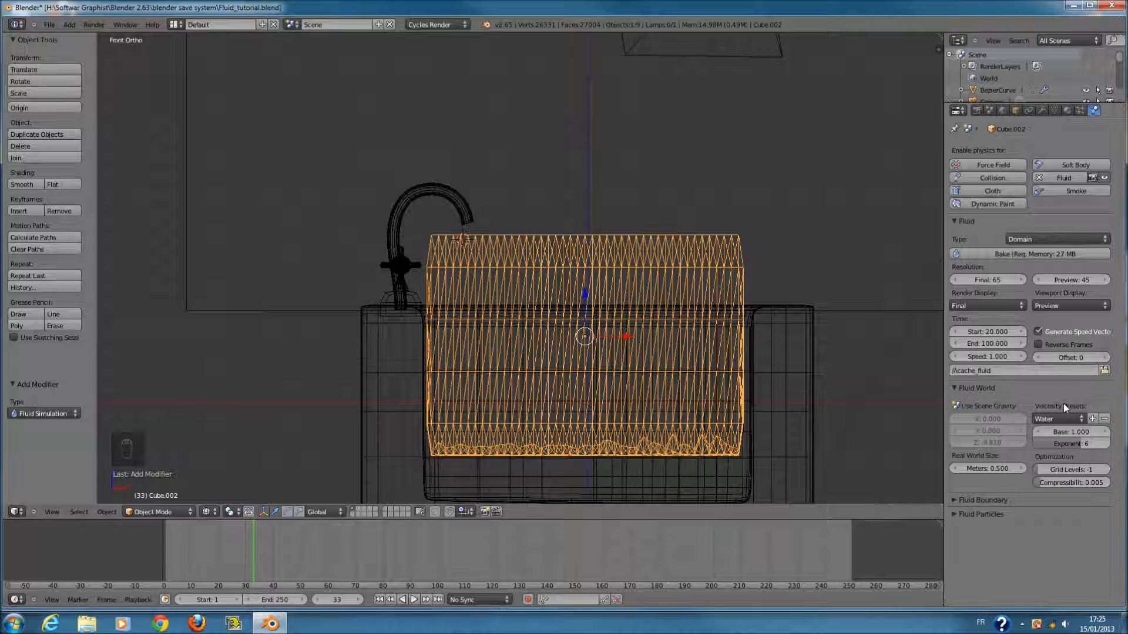
pyautogui.click(988, 389)
pyautogui.click(999, 419)
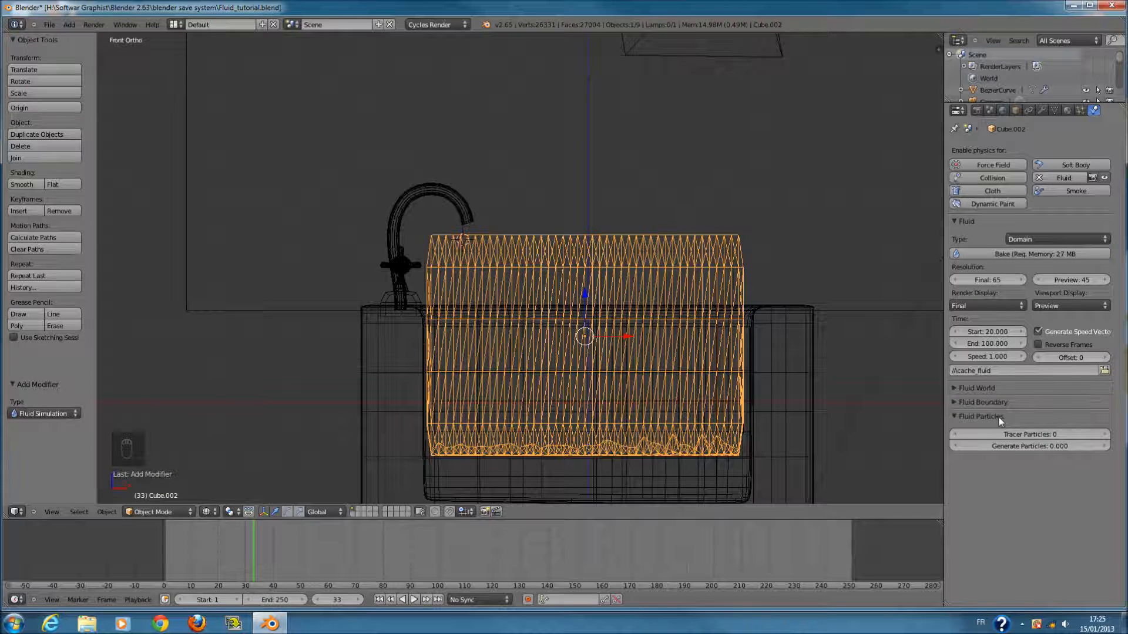
pyautogui.click(999, 417)
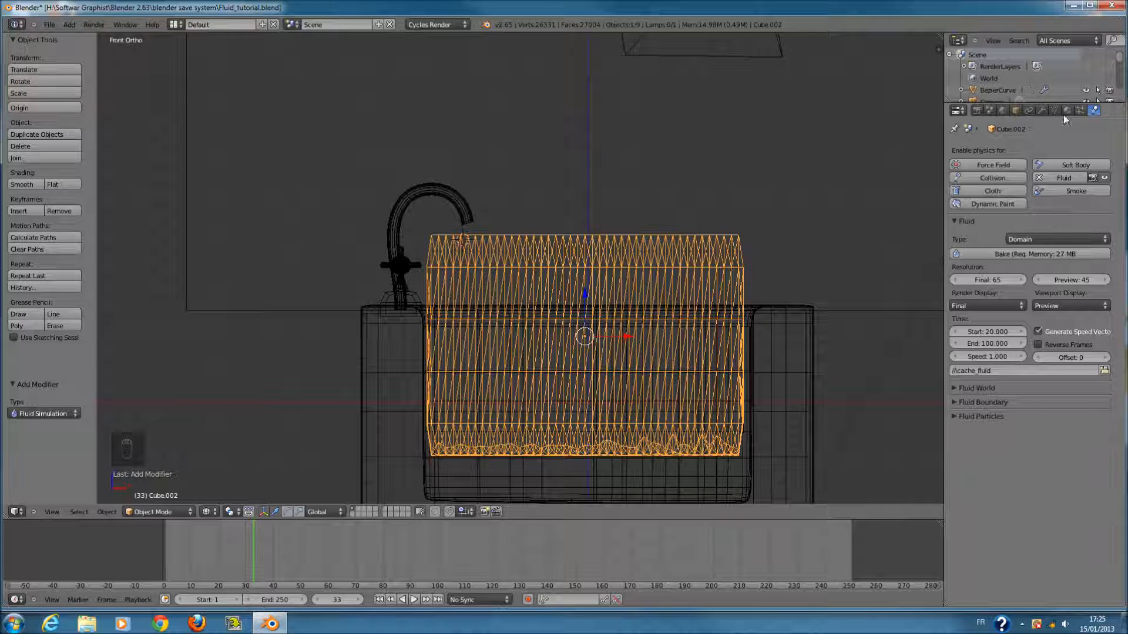
pyautogui.click(1080, 111)
pyautogui.click(1092, 111)
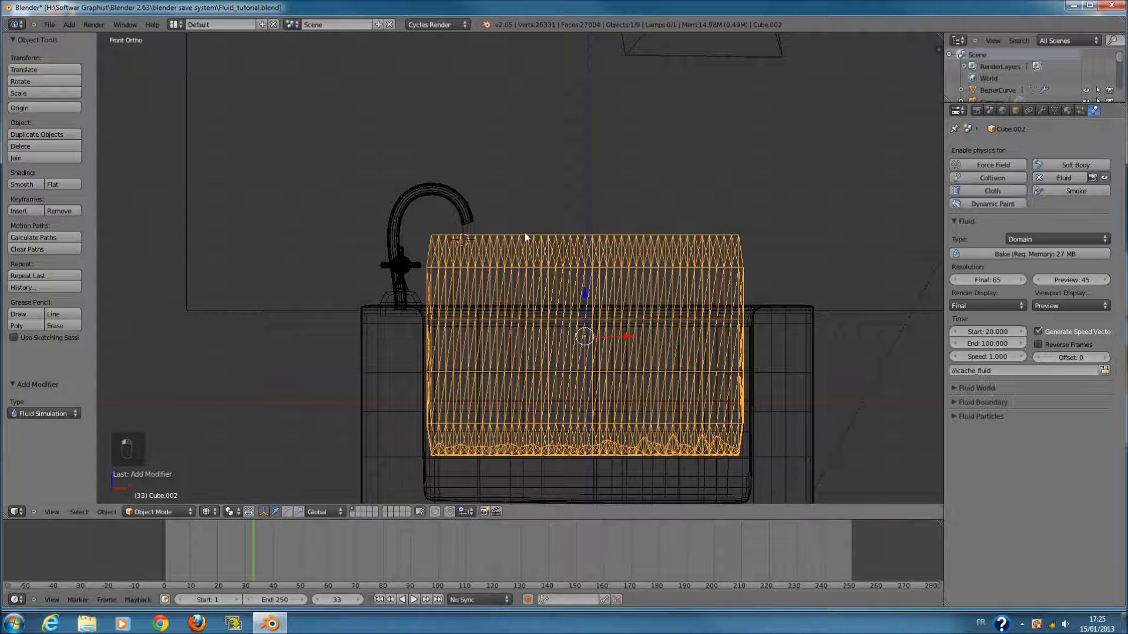
# - Add a particle system to the inflow circle in the spout and play the animation up to frame 60
pyautogui.scroll(4, 524, 232)
pyautogui.rightClick(410, 172)
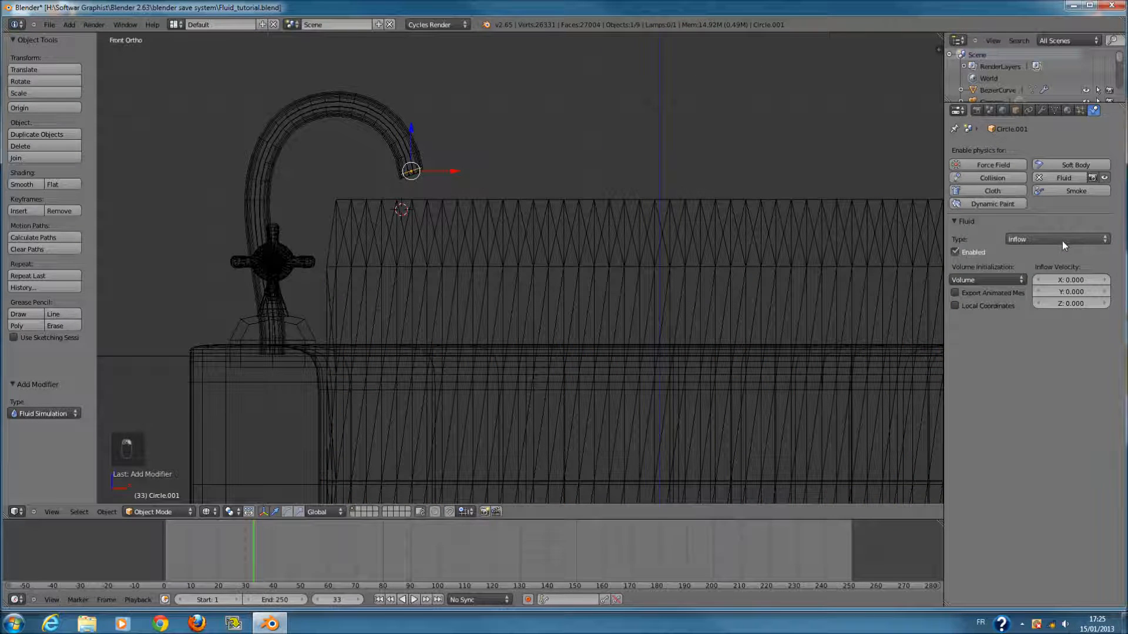
pyautogui.click(1080, 111)
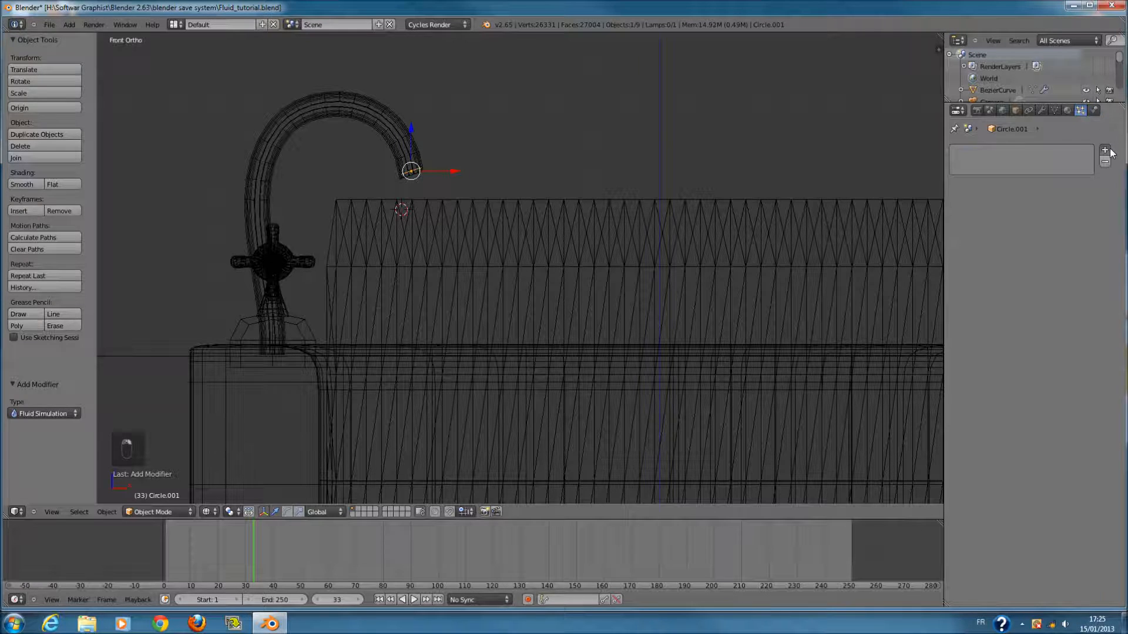
pyautogui.click(1109, 151)
pyautogui.scroll(-3, 463, 333)
pyautogui.hotkey('alt', 'a')
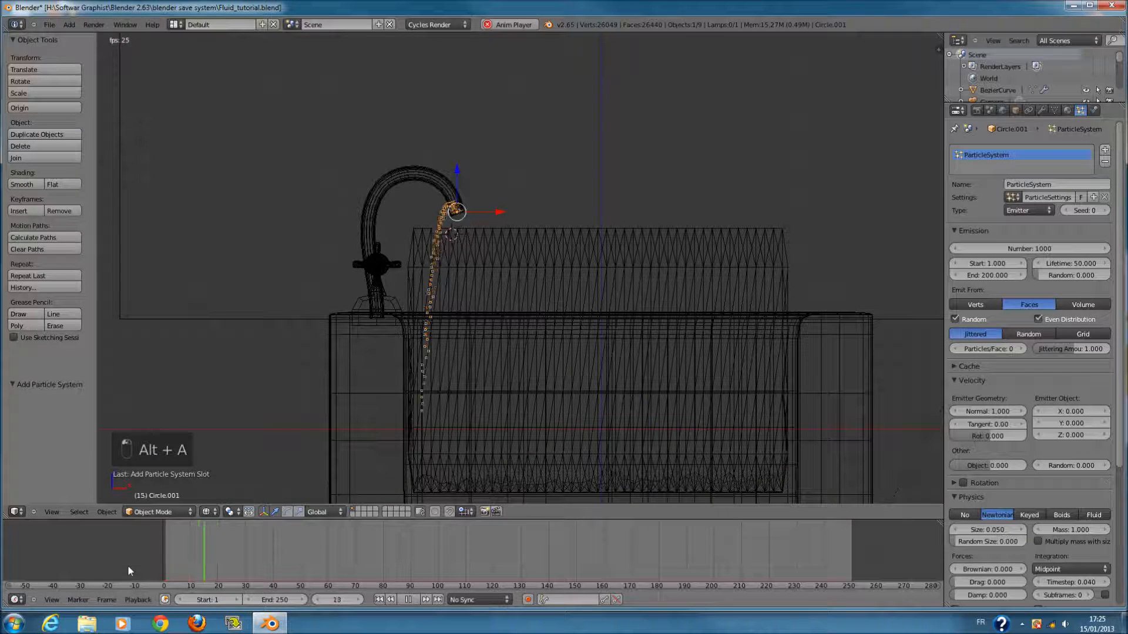
pyautogui.hotkey('alt', 'a')
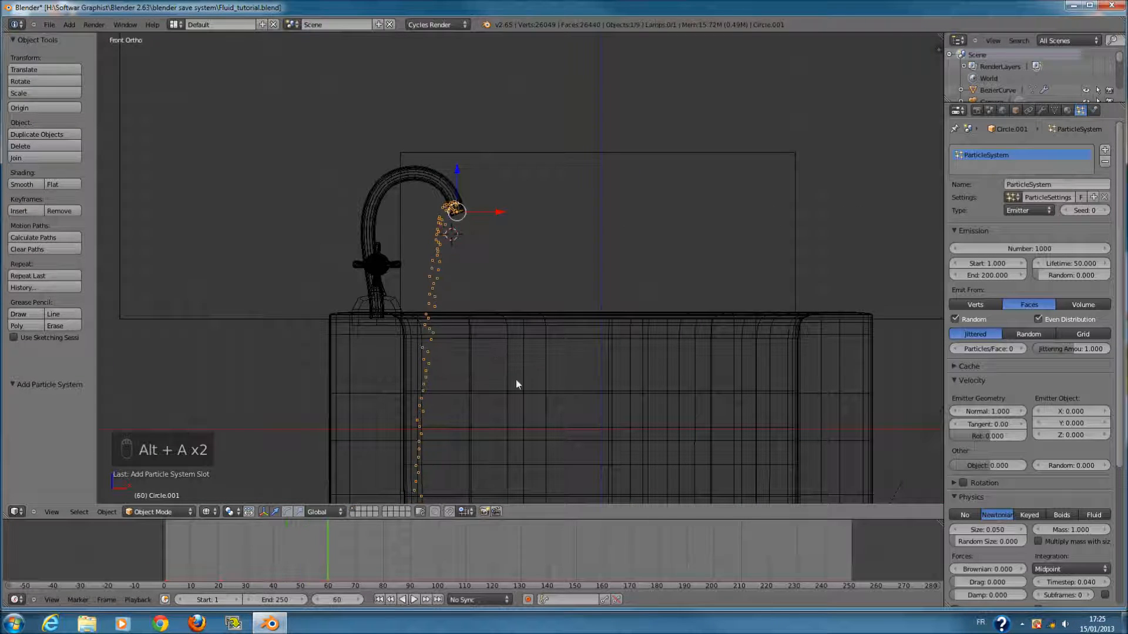
# - Render frame 60 from the camera view and examine the image
pyautogui.scroll(3, 580, 313)
pyautogui.press('KP_0')
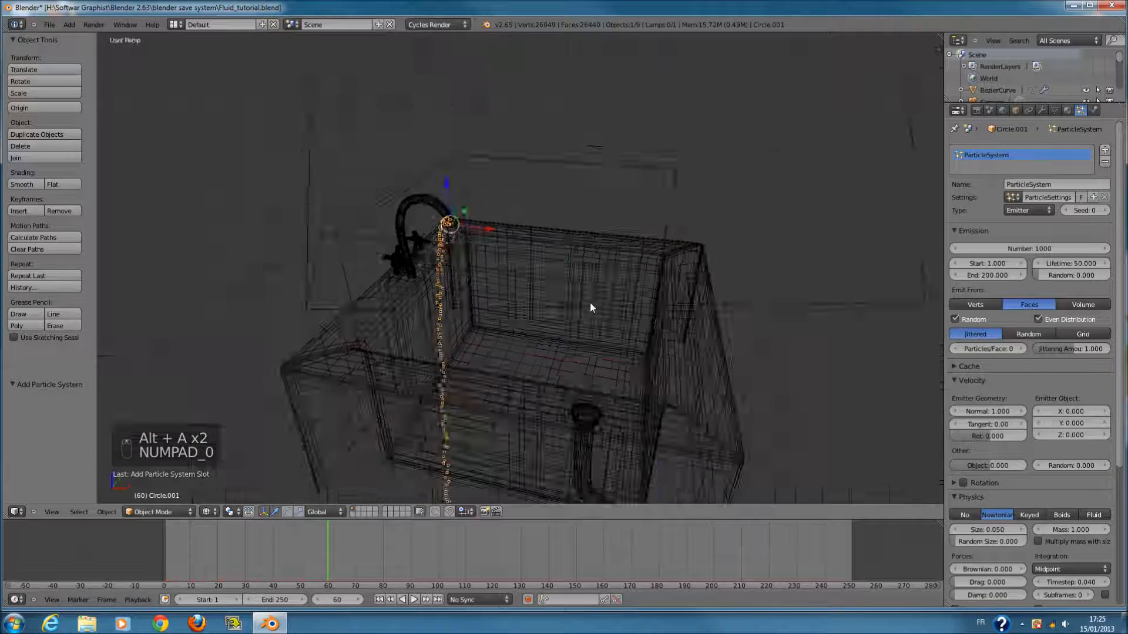
pyautogui.press('F12')
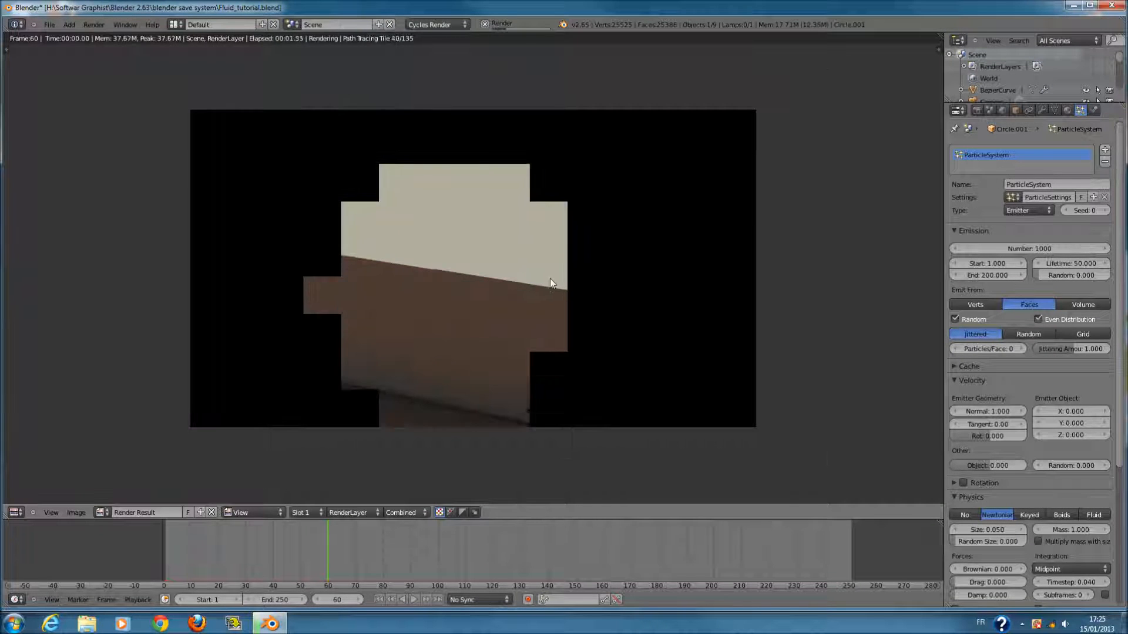
pyautogui.scroll(-1, 645, 291)
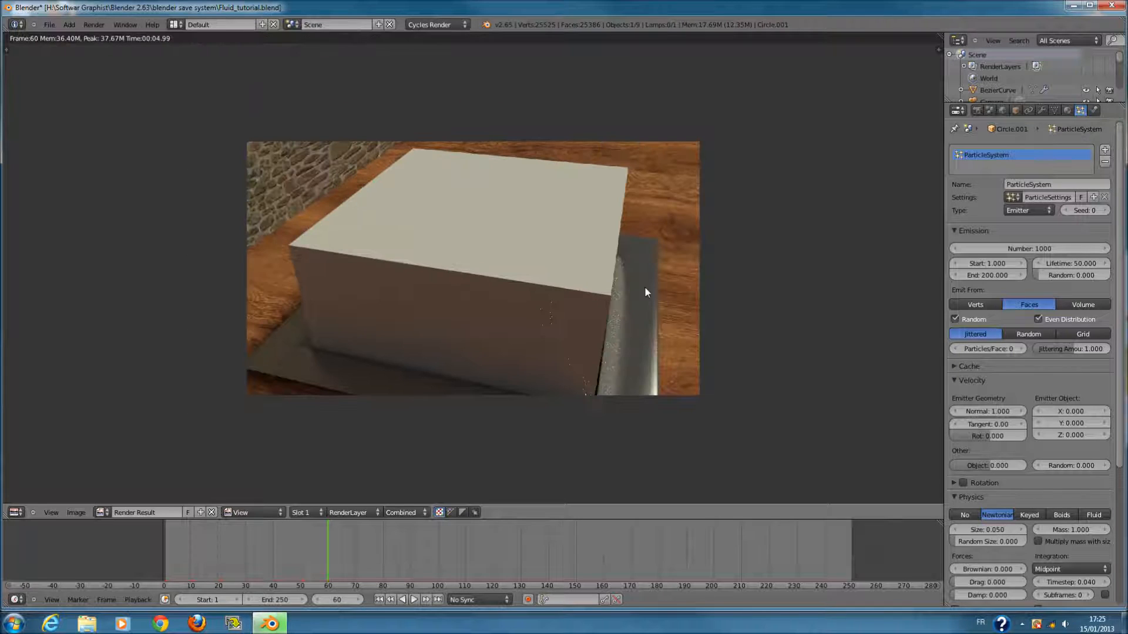
pyautogui.scroll(2, 611, 290)
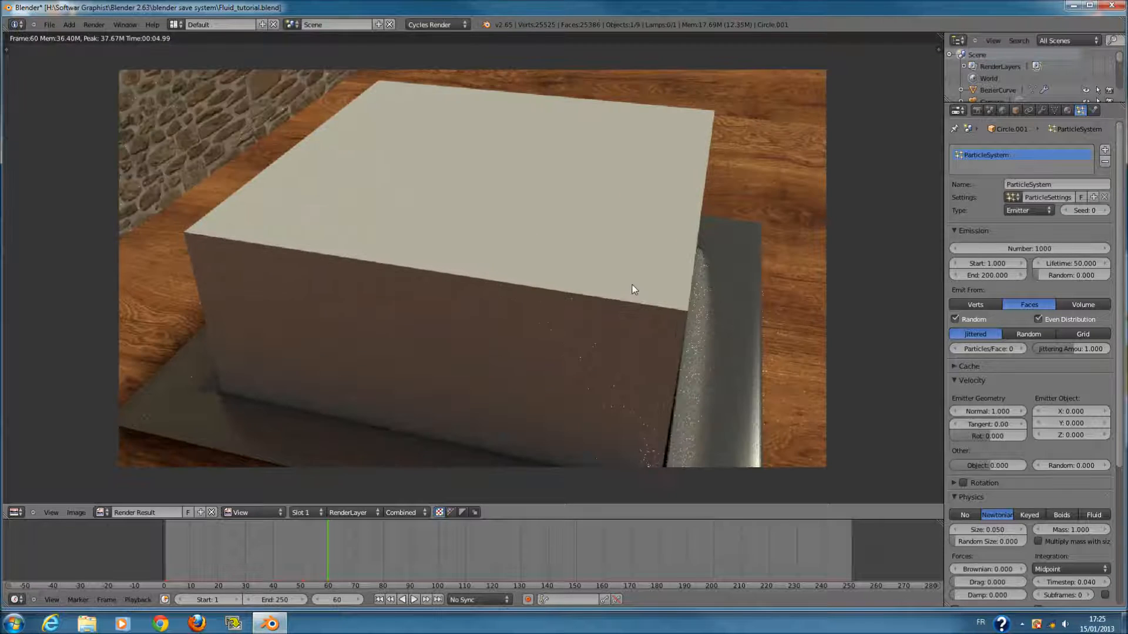
# - Give the domain cube a new material with a Diffuse BSDF surface and render frame 60 again
pyautogui.press('F11')
pyautogui.scroll(2, 628, 280)
pyautogui.rightClick(708, 143)
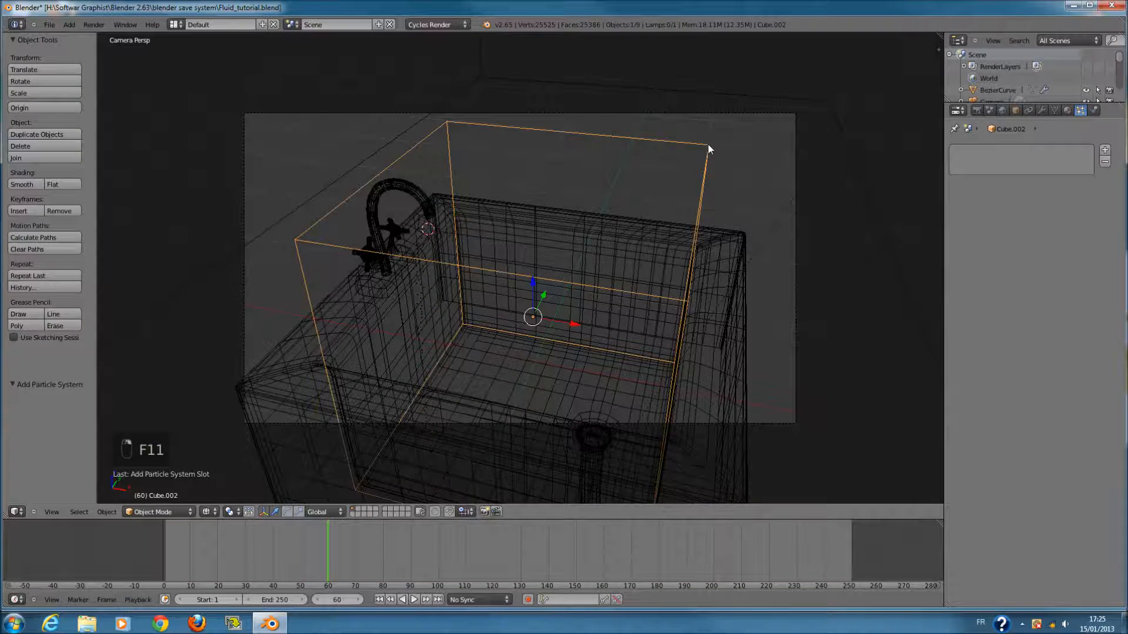
pyautogui.click(1067, 111)
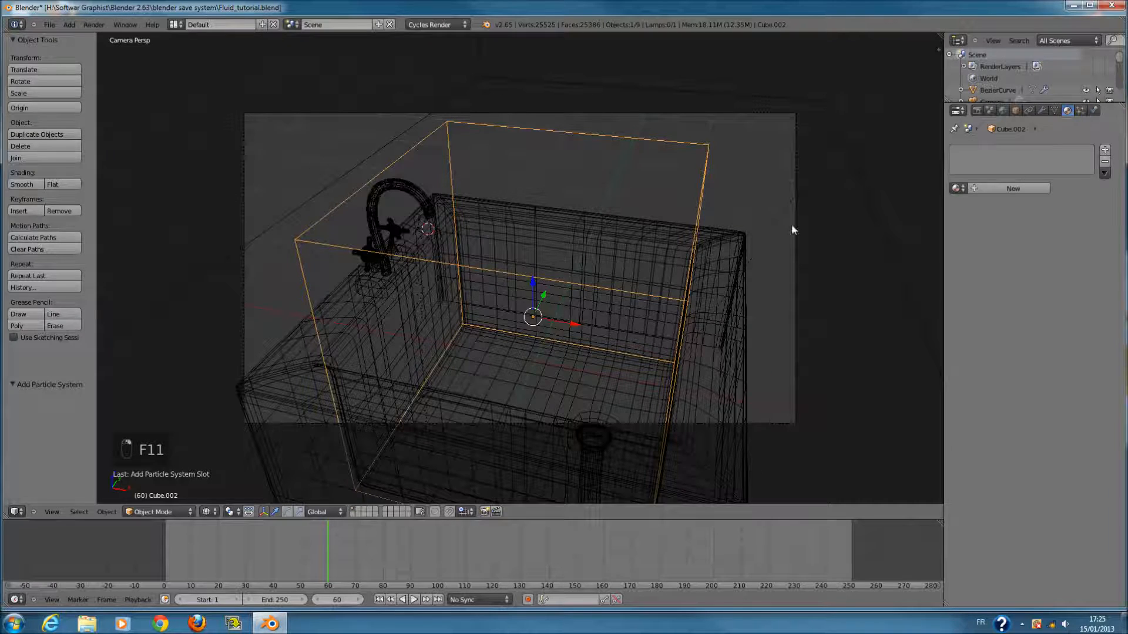
pyautogui.press('F11')
pyautogui.click(1008, 188)
pyautogui.click(1054, 224)
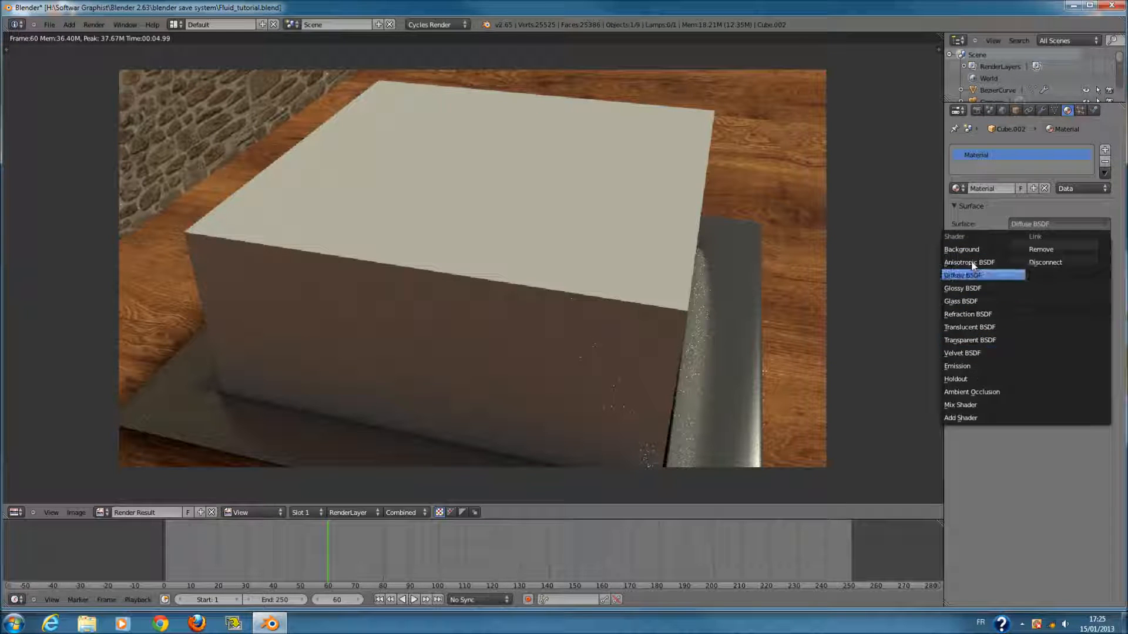
pyautogui.click(1049, 228)
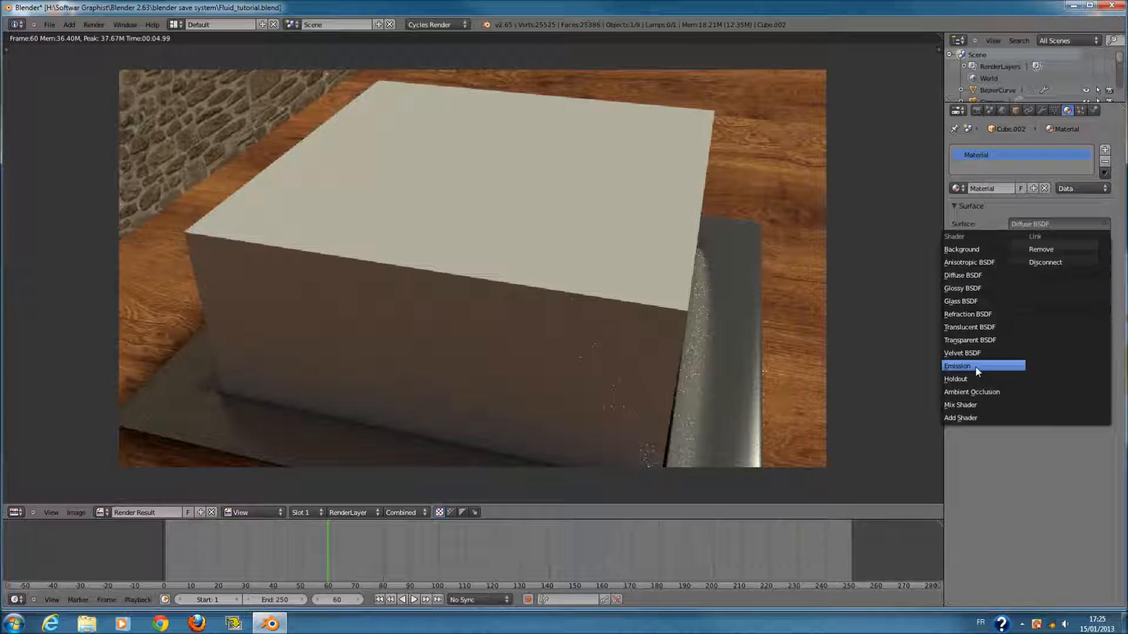
pyautogui.click(1032, 248)
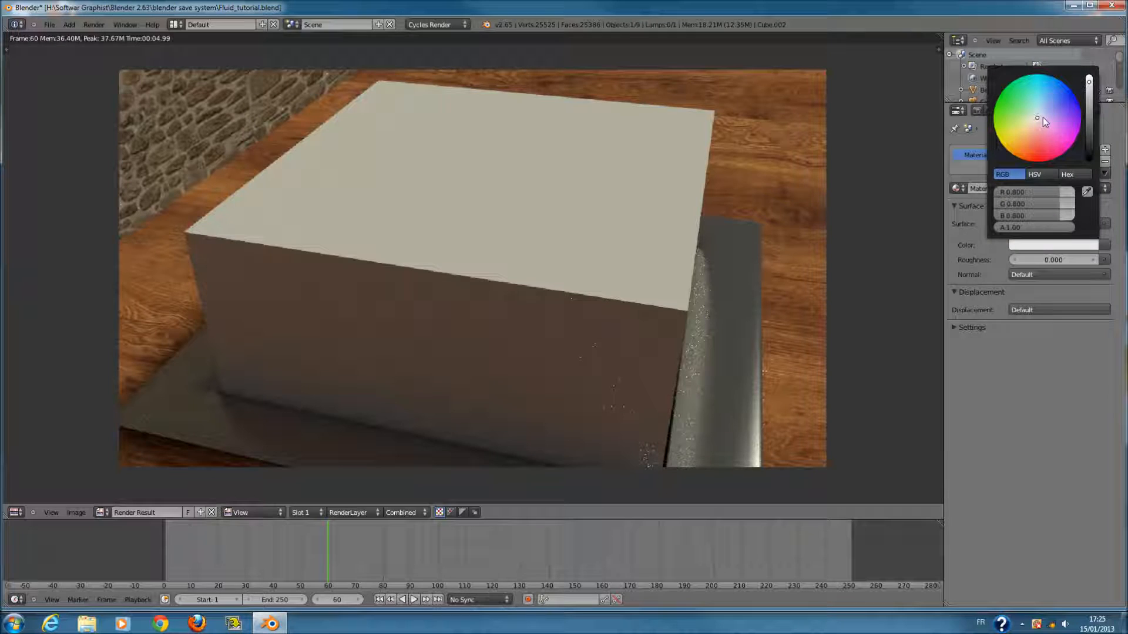
pyautogui.press('F12')
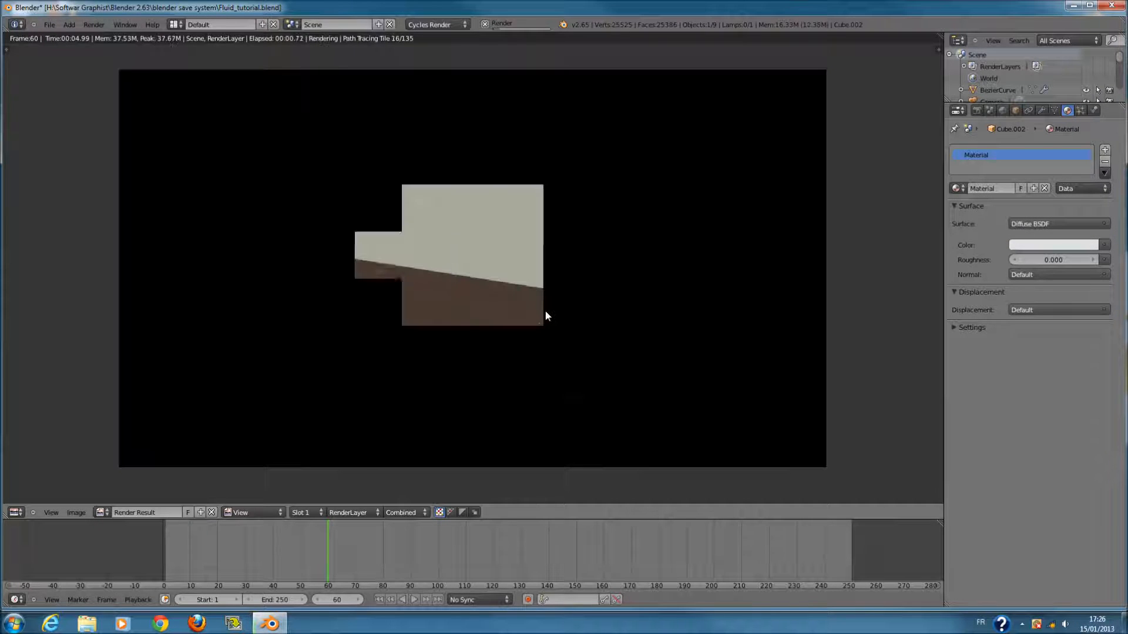
pyautogui.scroll(-1, 566, 316)
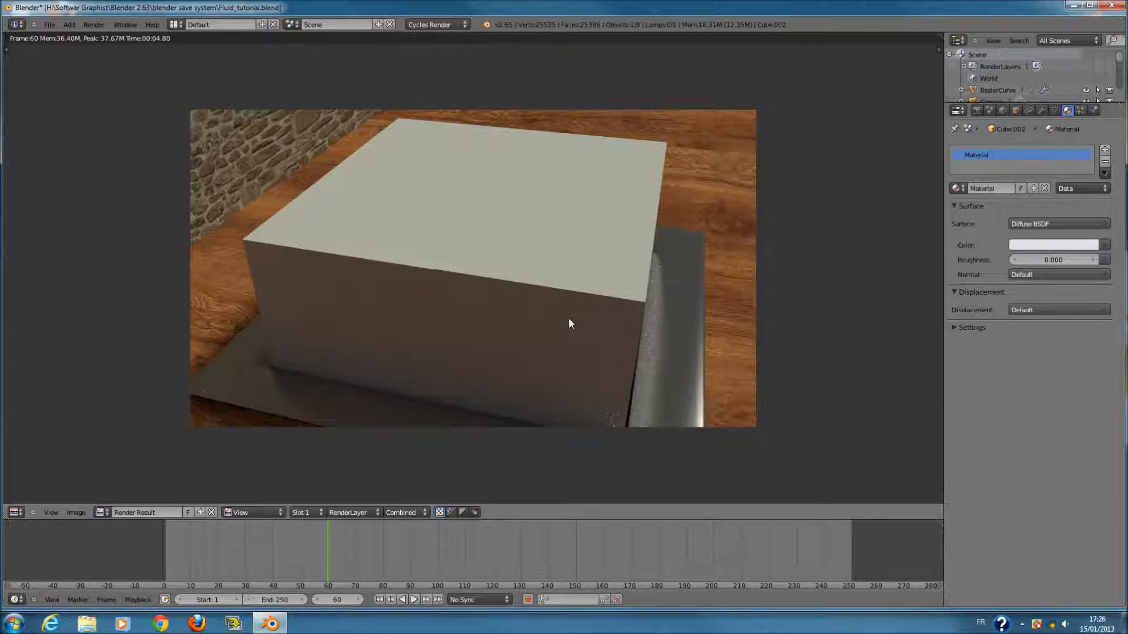
# - Rotate the inflow circle in the spout by about -184.5° in the front view
pyautogui.press('F11')
pyautogui.press('KP_1')
pyautogui.scroll(-2, 569, 323)
pyautogui.rightClick(461, 213)
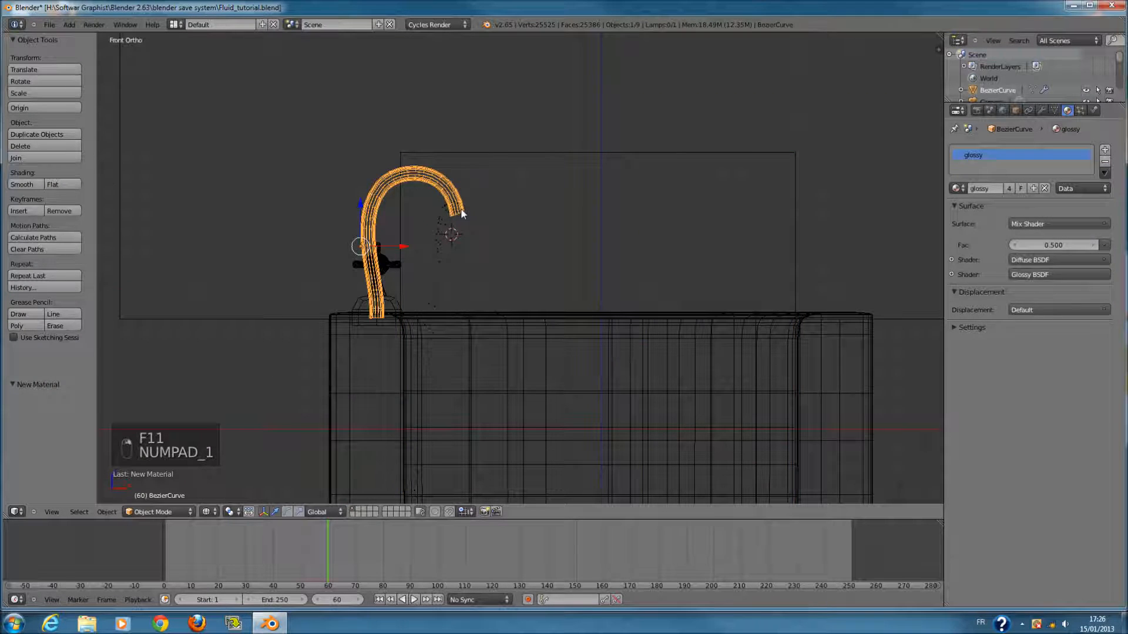
pyautogui.rightClick(461, 212)
pyautogui.scroll(3, 545, 178)
pyautogui.press('r')
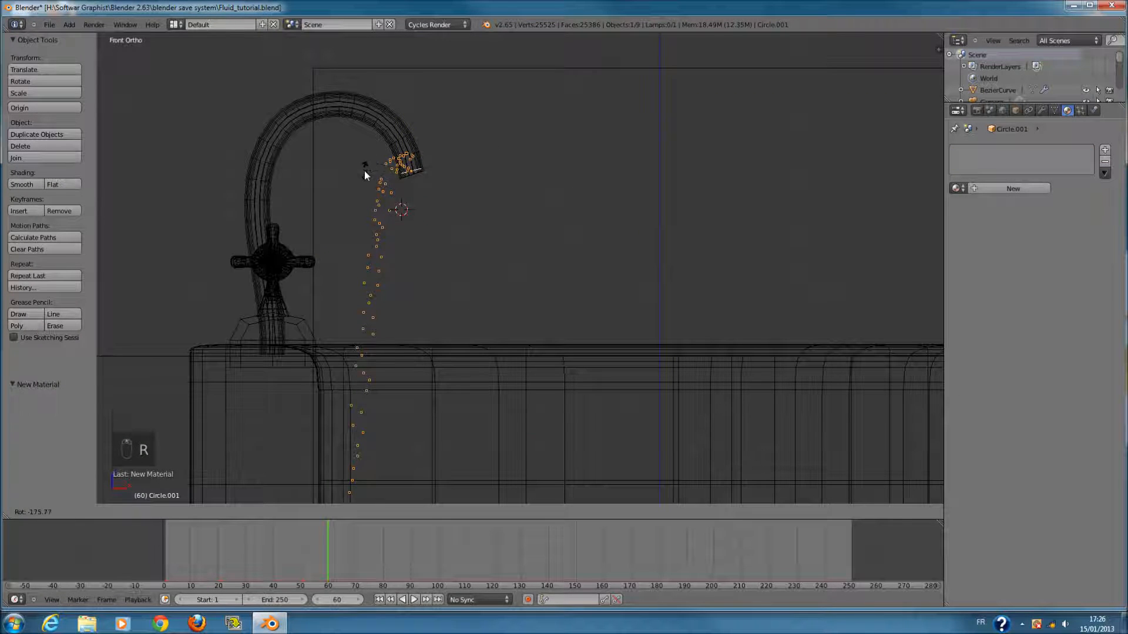
pyautogui.click(364, 178)
# - Play the animation to check the direction in which the circle emits its particles
pyautogui.hotkey('alt', 'a')
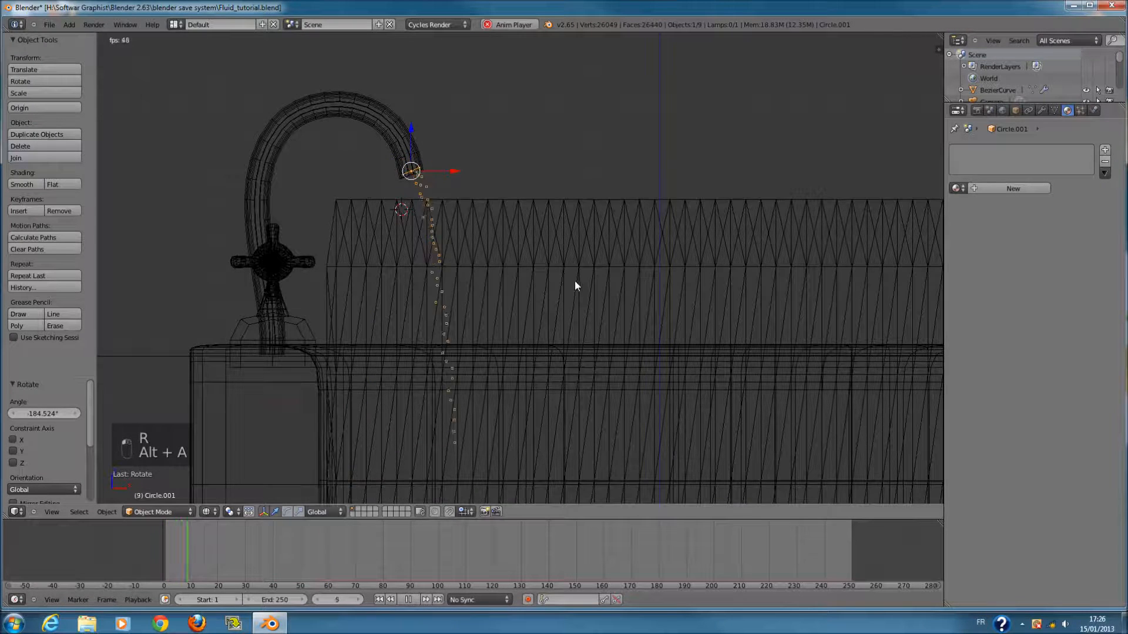
pyautogui.scroll(-5, 577, 285)
pyautogui.hotkey('alt', 'a')
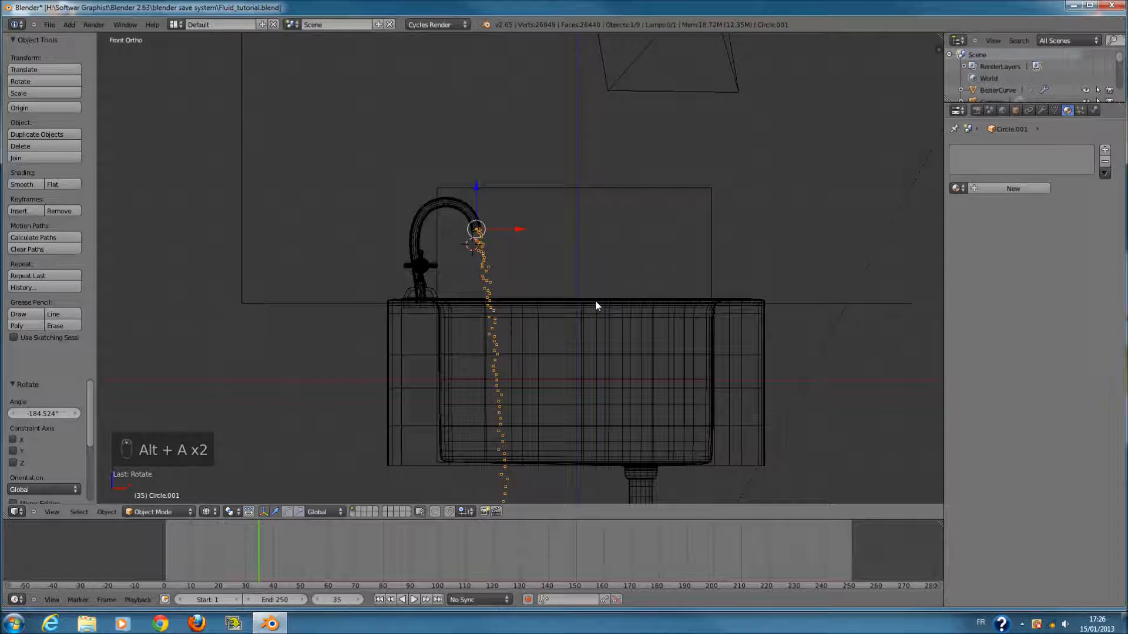
# - Remove the particle system from the inflow circle in the spout
pyautogui.rightClick(712, 204)
pyautogui.scroll(4, 823, 212)
pyautogui.click(1080, 110)
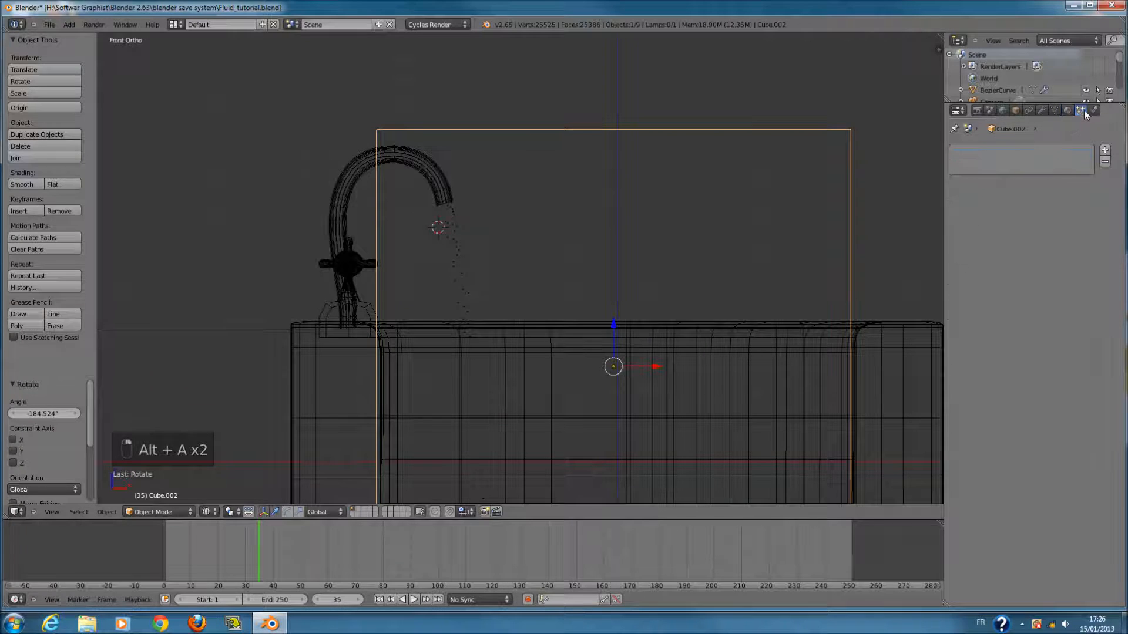
pyautogui.scroll(4, 435, 201)
pyautogui.rightClick(411, 168)
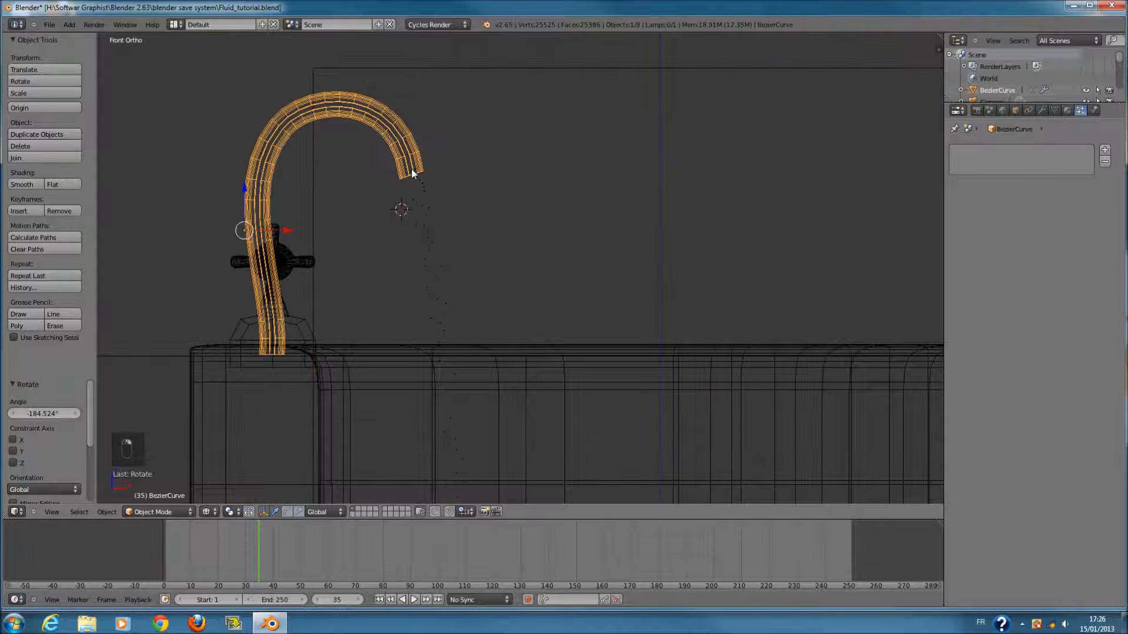
pyautogui.rightClick(411, 170)
pyautogui.scroll(-1, 1045, 309)
pyautogui.scroll(1, 1045, 309)
pyautogui.click(1105, 138)
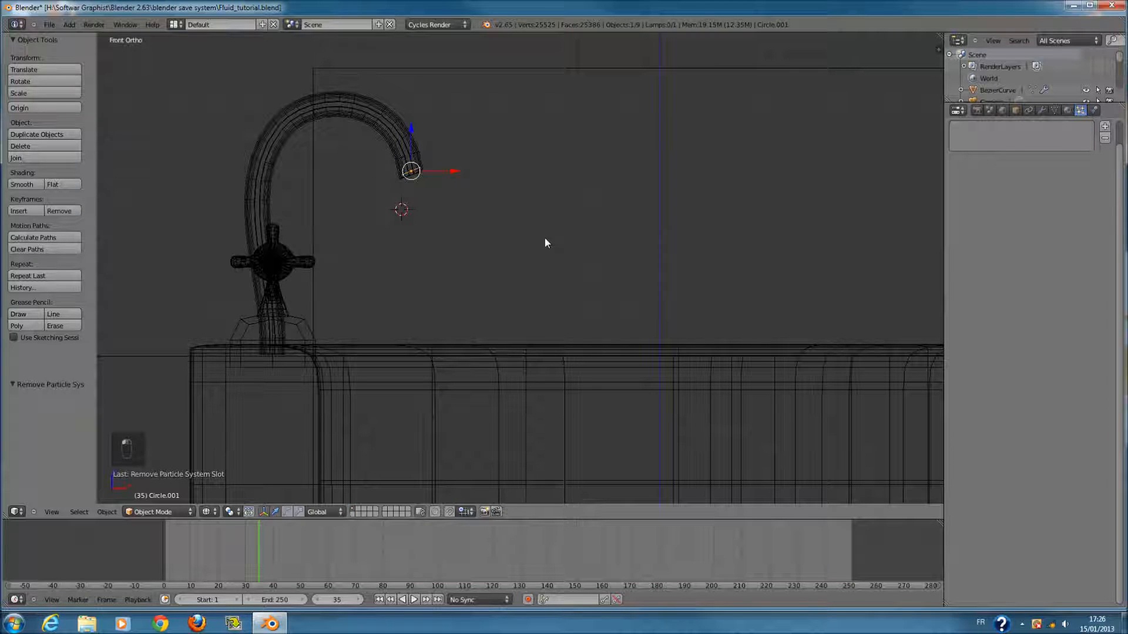
pyautogui.click(1074, 8)
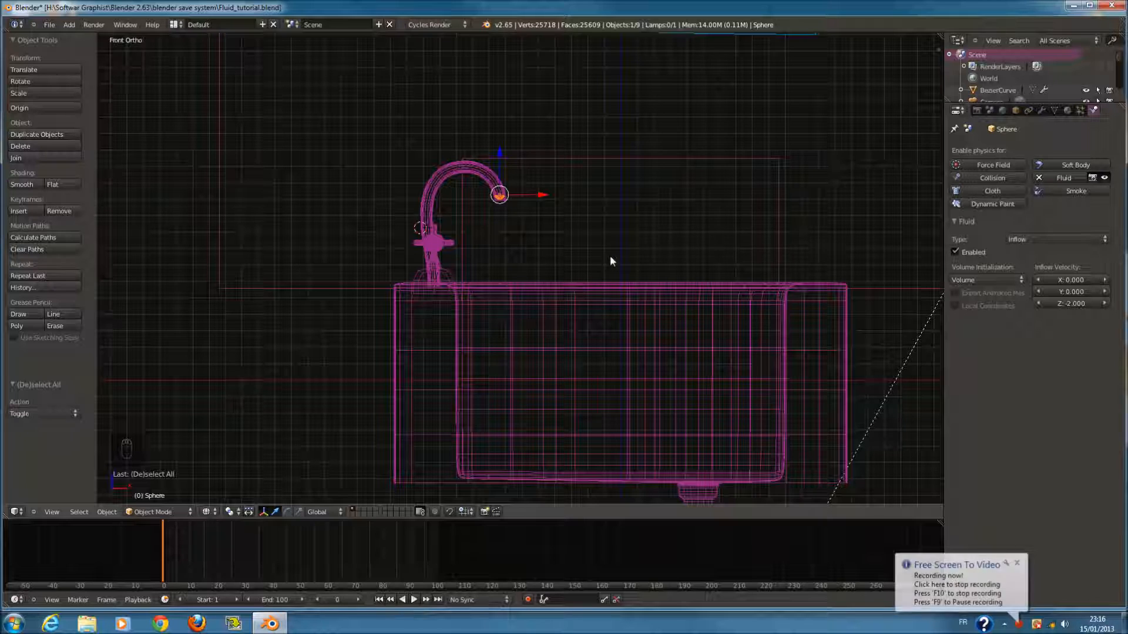
# - Select the domain cube around the basin and inspect its fit from the right side view
pyautogui.rightClick(778, 195)
pyautogui.press('KP_3')
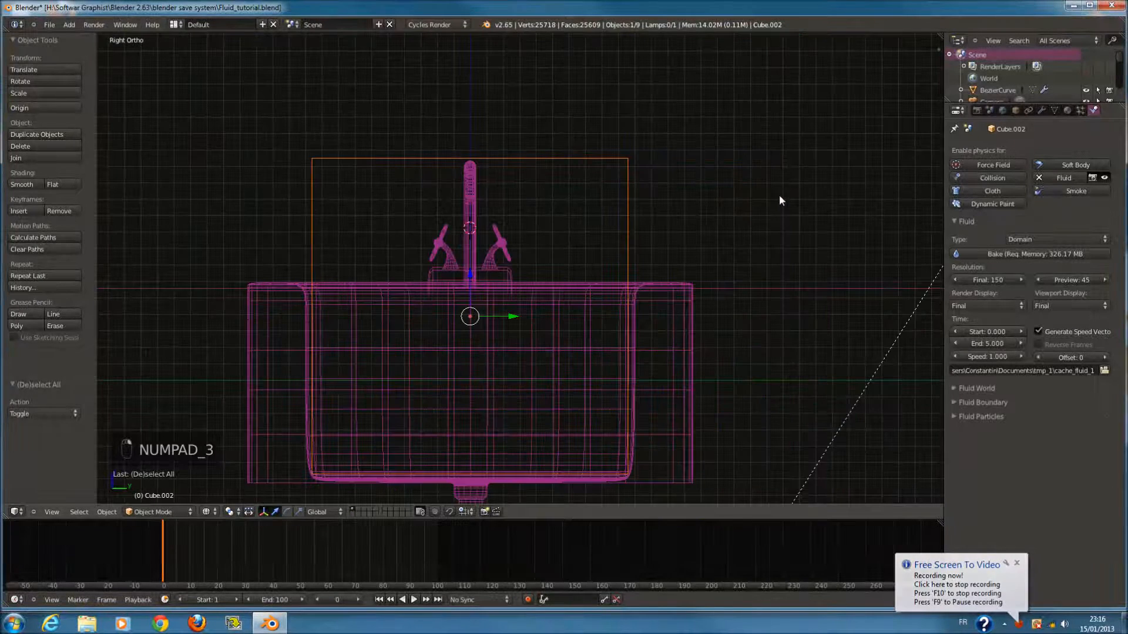
pyautogui.scroll(1, 629, 259)
pyautogui.keyDown('shift'); pyautogui.scroll(-3, 567, 253); pyautogui.keyUp('shift')
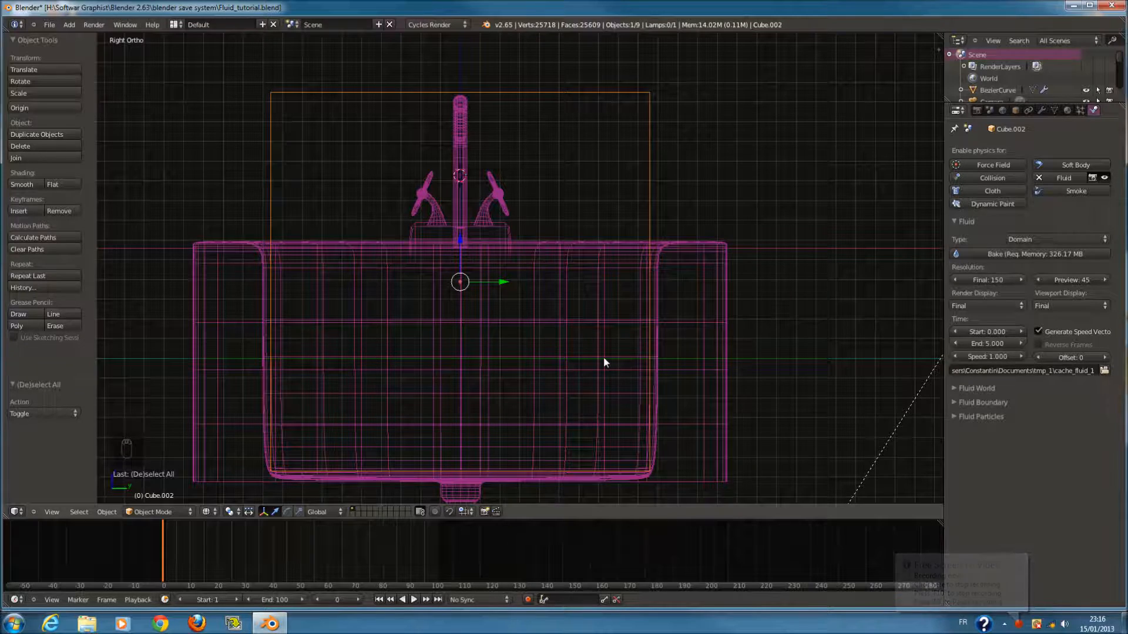
# - Examine how the domain cube encloses the faucet spout and basin from the front view
pyautogui.press('KP_1')
pyautogui.scroll(2, 535, 164)
pyautogui.keyDown('shift'); pyautogui.scroll(4, 470, 188); pyautogui.keyUp('shift')
pyautogui.rightClick(488, 214)
pyautogui.rightClick(489, 214)
pyautogui.scroll(3, 512, 188)
pyautogui.scroll(-1, 582, 116)
pyautogui.rightClick(607, 99)
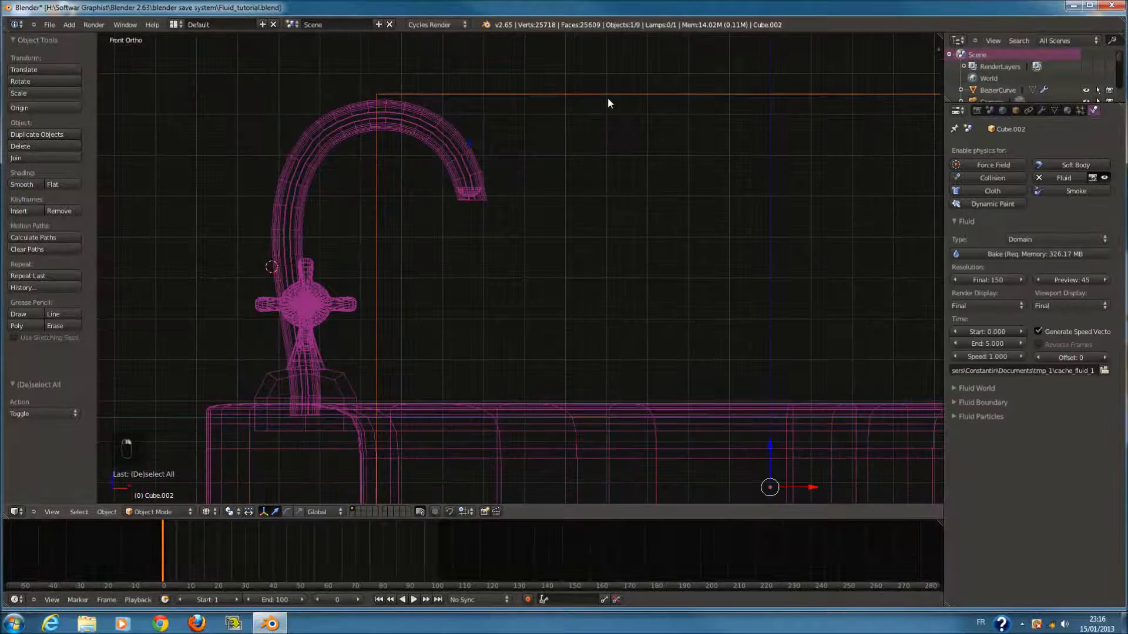
pyautogui.scroll(-1, 884, 256)
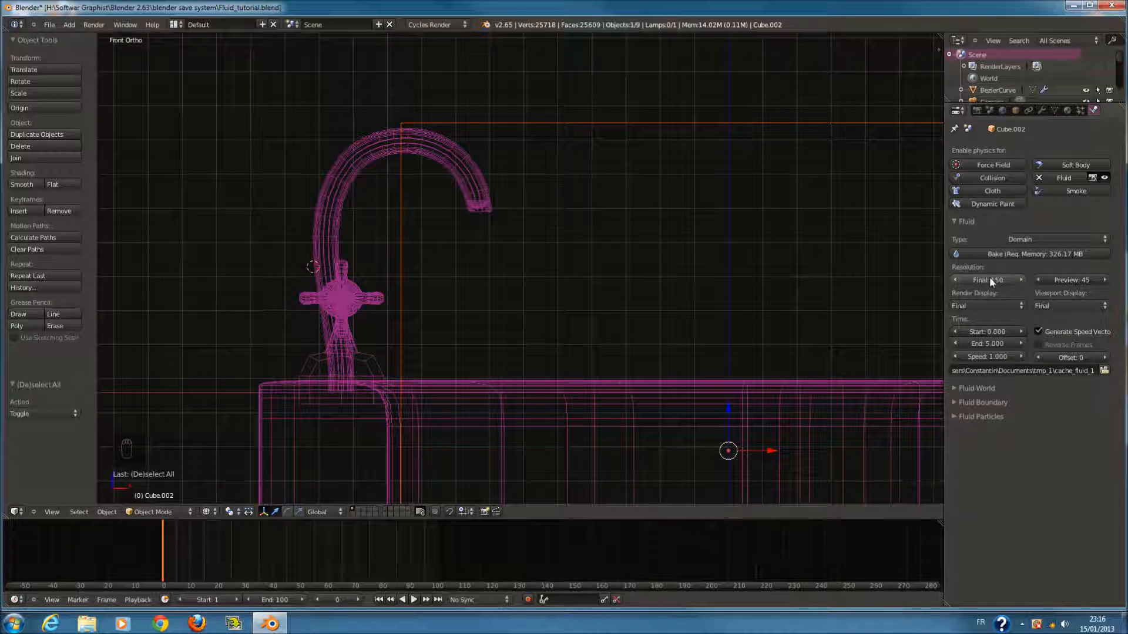
pyautogui.scroll(-2, 476, 260)
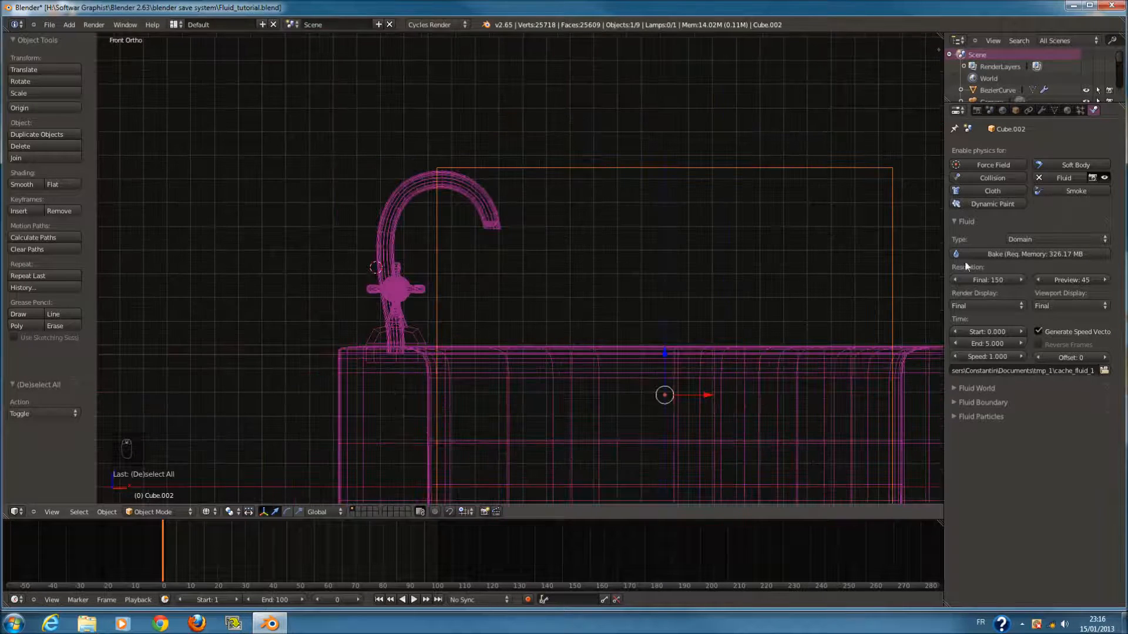
# - Review the domain's viewport display options, viscosity presets, Fluid Boundary settings and Fluid Particles settings
pyautogui.click(1074, 307)
pyautogui.click(1060, 309)
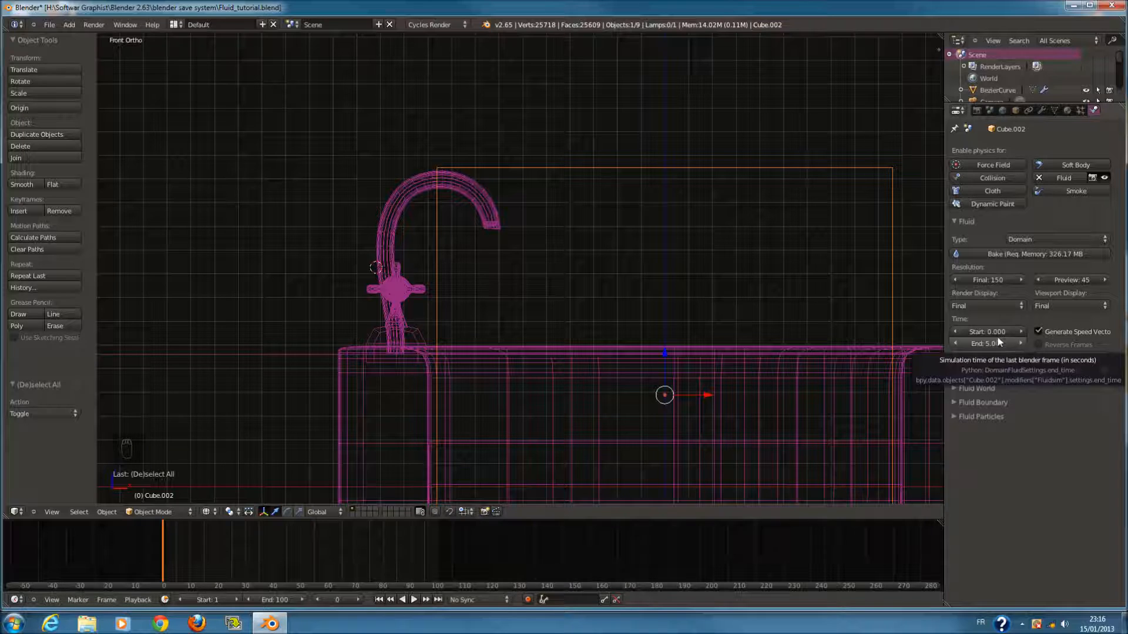
pyautogui.click(990, 389)
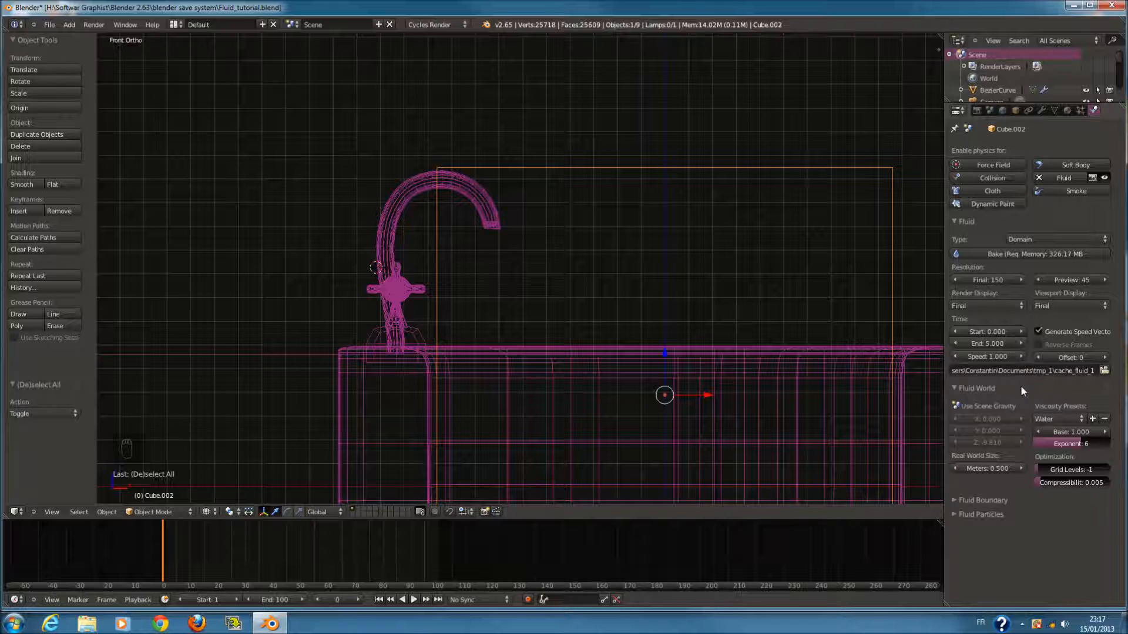
pyautogui.click(1056, 420)
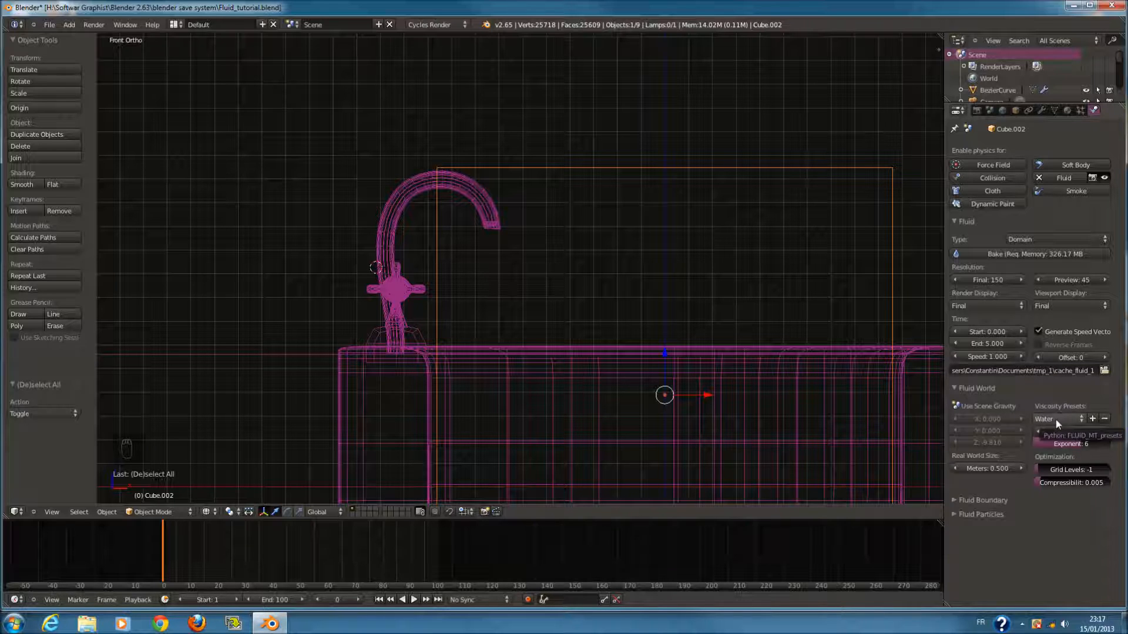
pyautogui.click(1003, 386)
pyautogui.click(1003, 403)
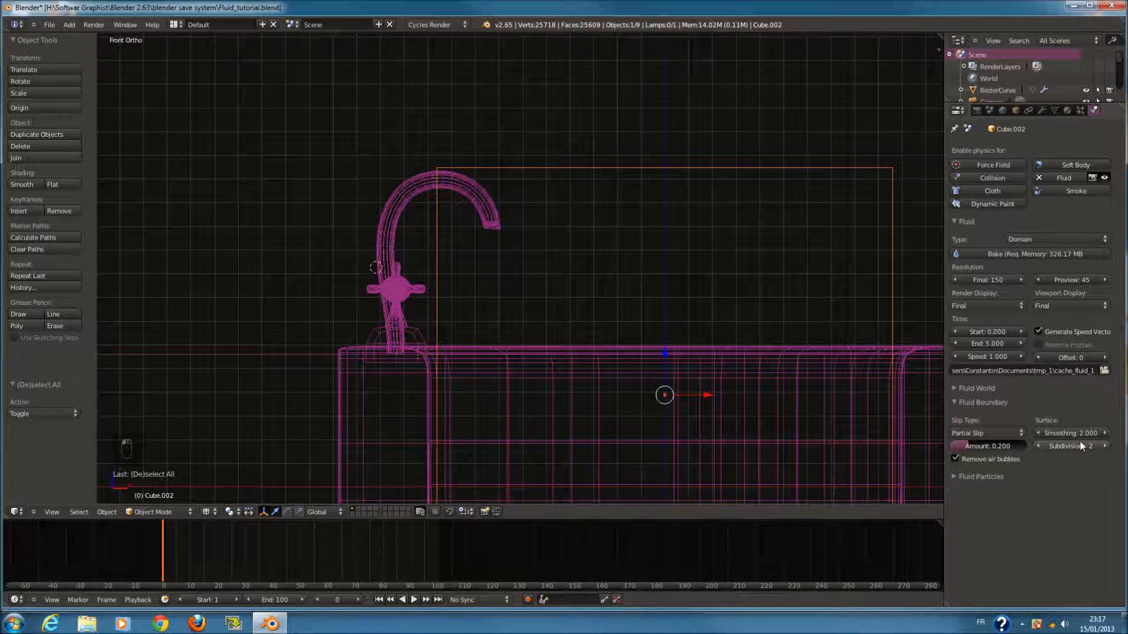
pyautogui.scroll(-1, 524, 199)
pyautogui.keyDown('shift'); pyautogui.scroll(-4, 523, 196); pyautogui.keyUp('shift')
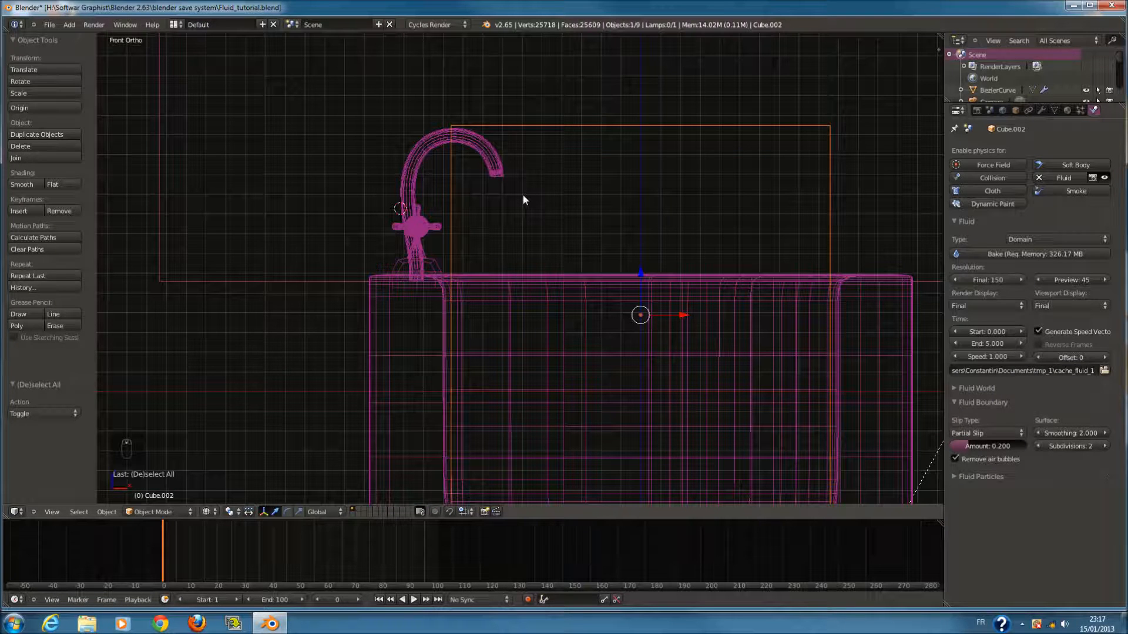
pyautogui.click(991, 403)
pyautogui.click(993, 416)
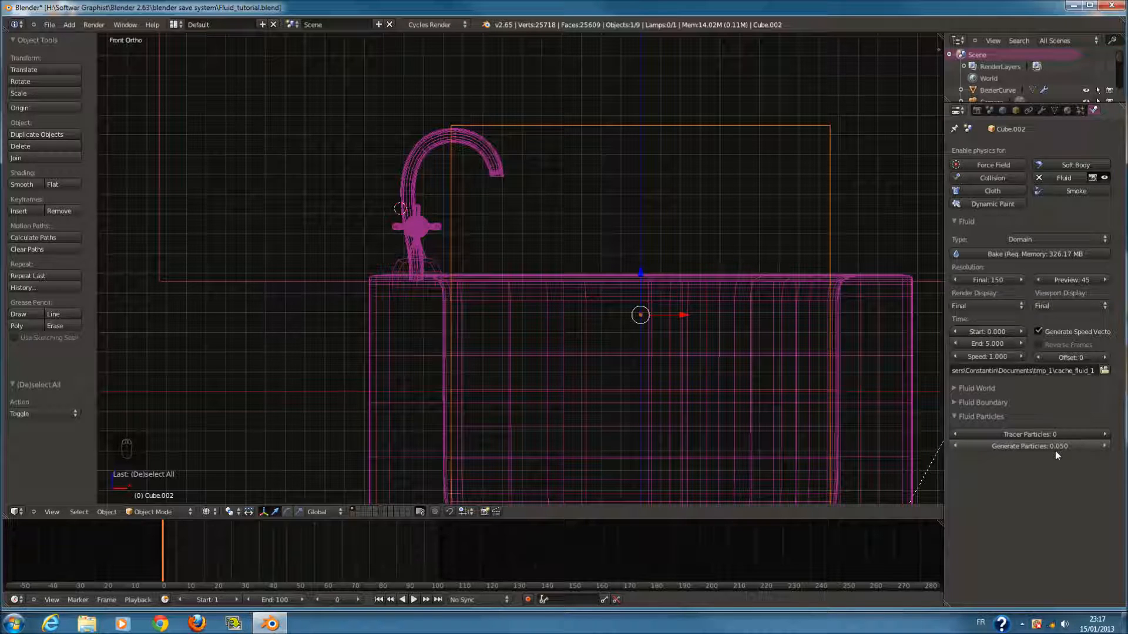
pyautogui.click(988, 415)
pyautogui.scroll(-2, 557, 274)
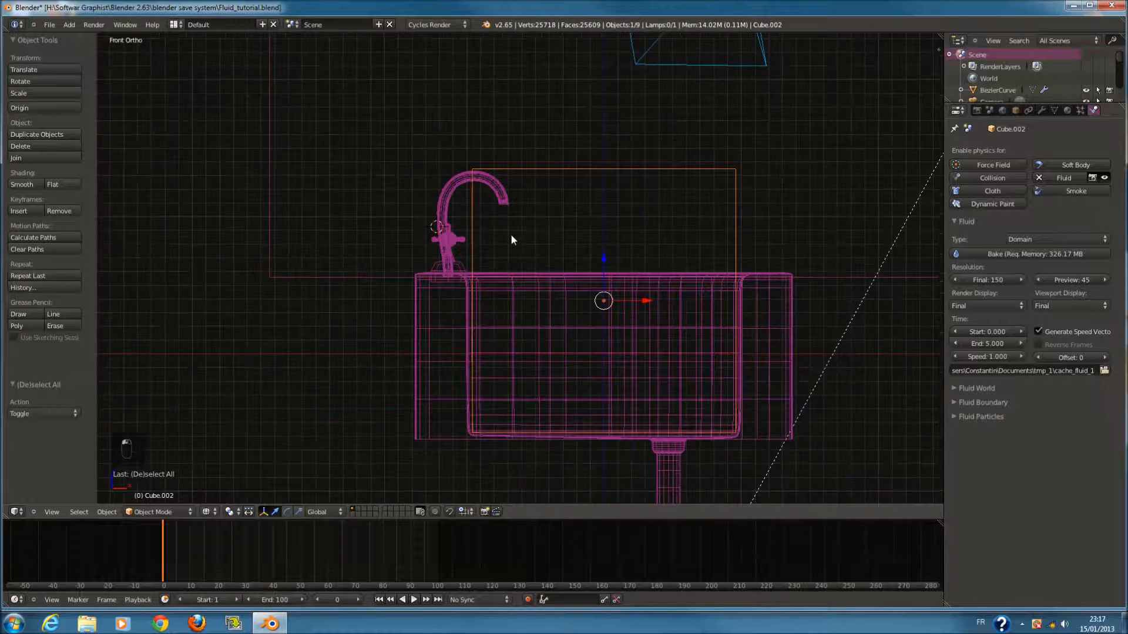
pyautogui.scroll(2, 520, 214)
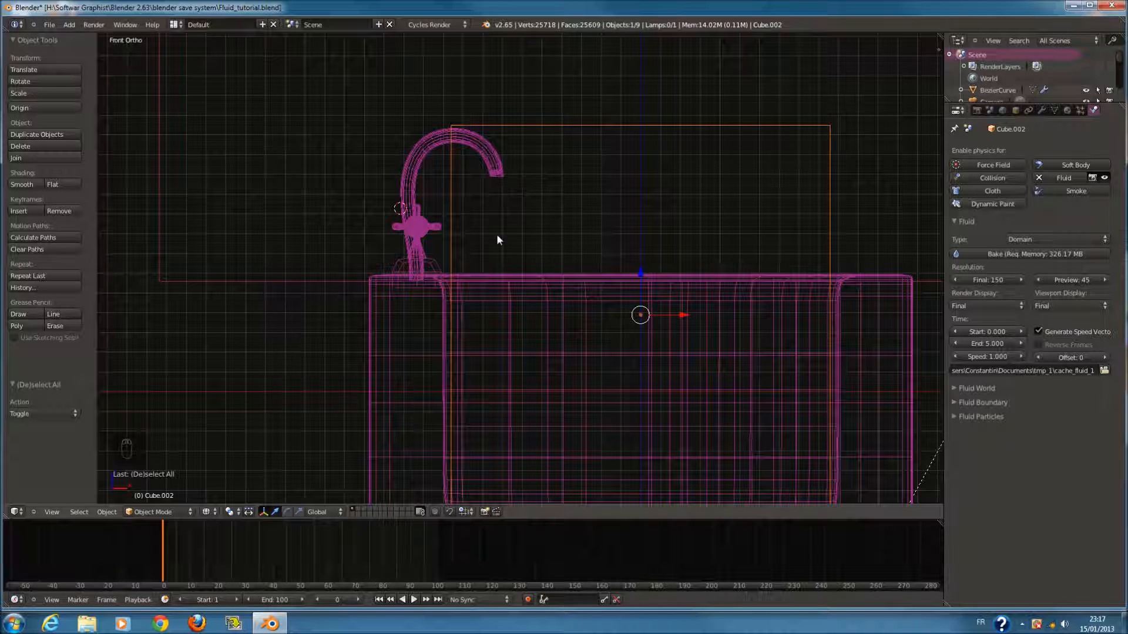
# - Select the inflow sphere in the spout and examine the fluid types available for it
pyautogui.scroll(3, 447, 154)
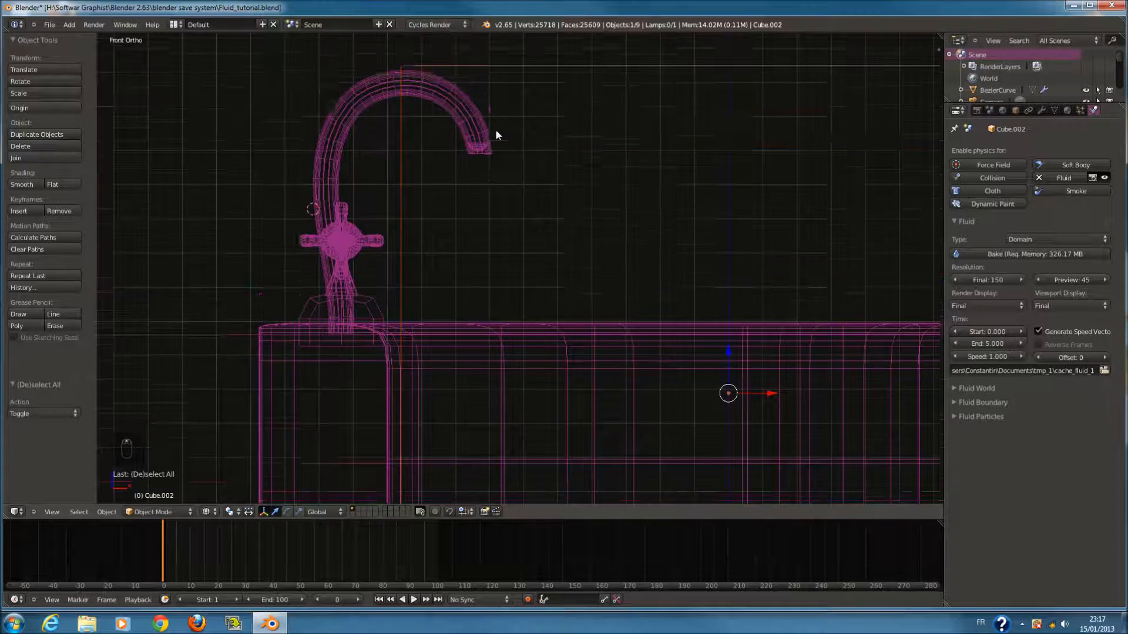
pyautogui.scroll(2, 472, 211)
pyautogui.rightClick(461, 222)
pyautogui.rightClick(460, 221)
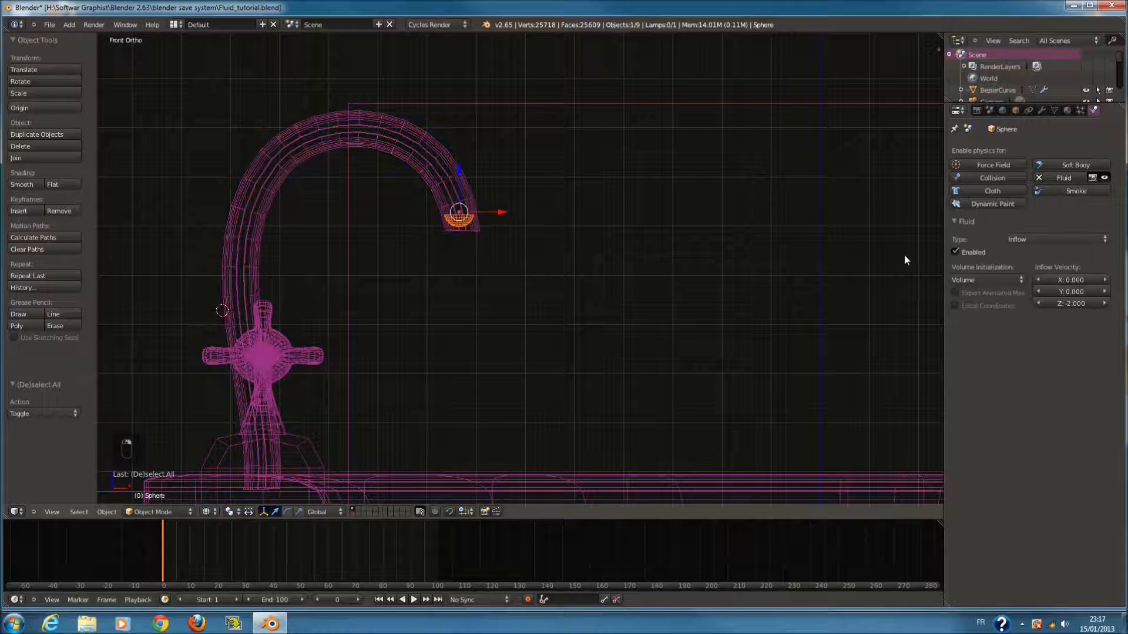
pyautogui.click(1039, 241)
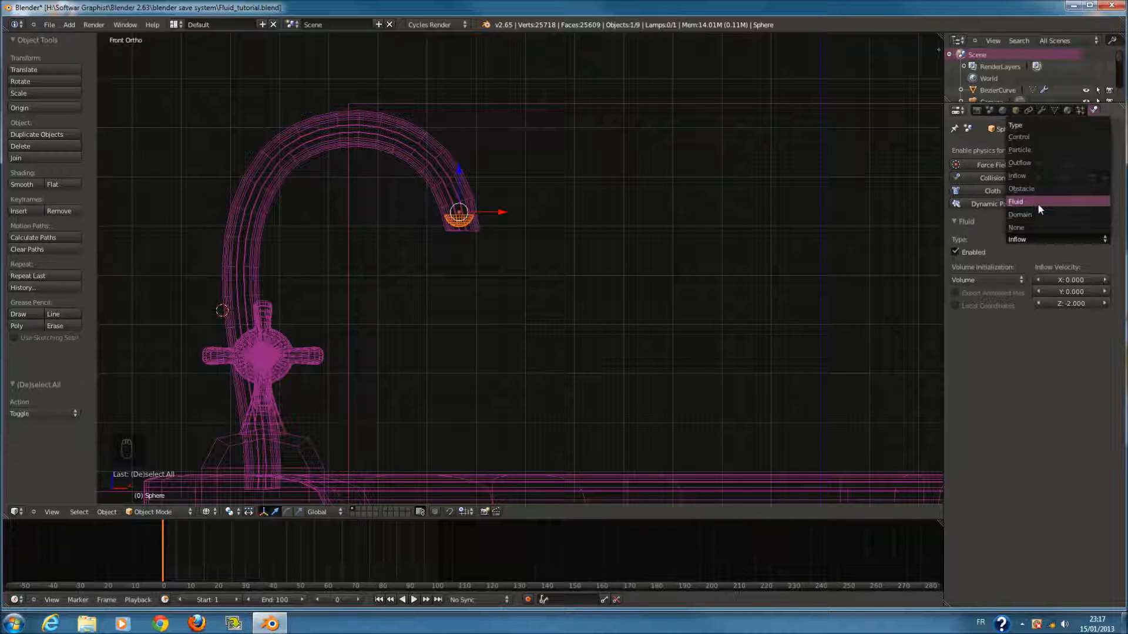
pyautogui.scroll(-4, 466, 301)
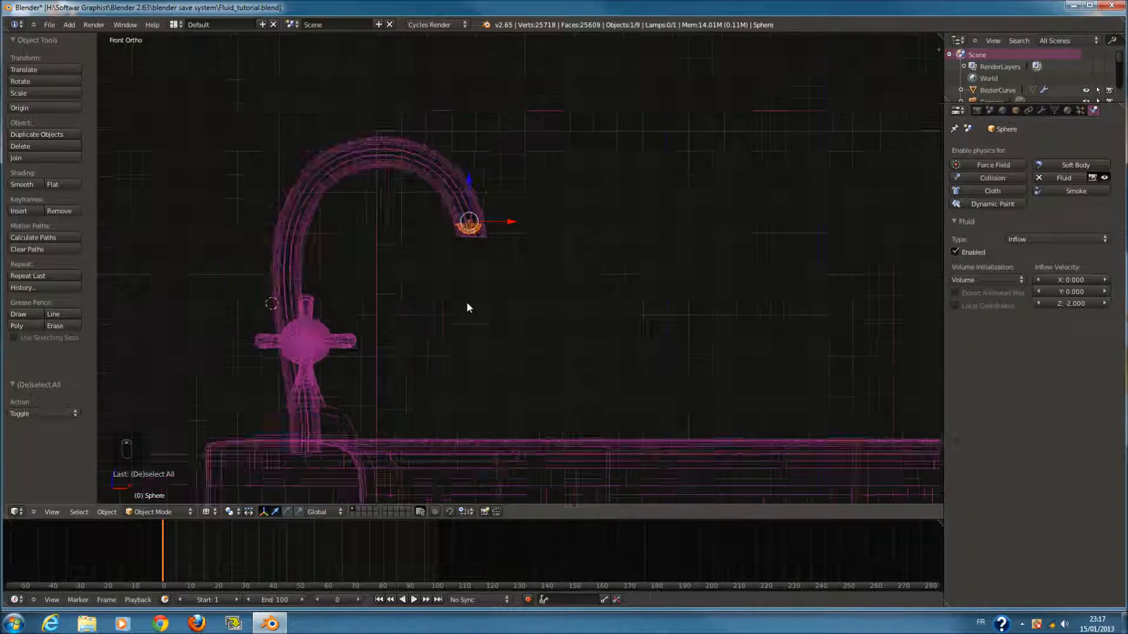
pyautogui.scroll(-2, 483, 273)
pyautogui.scroll(2, 595, 351)
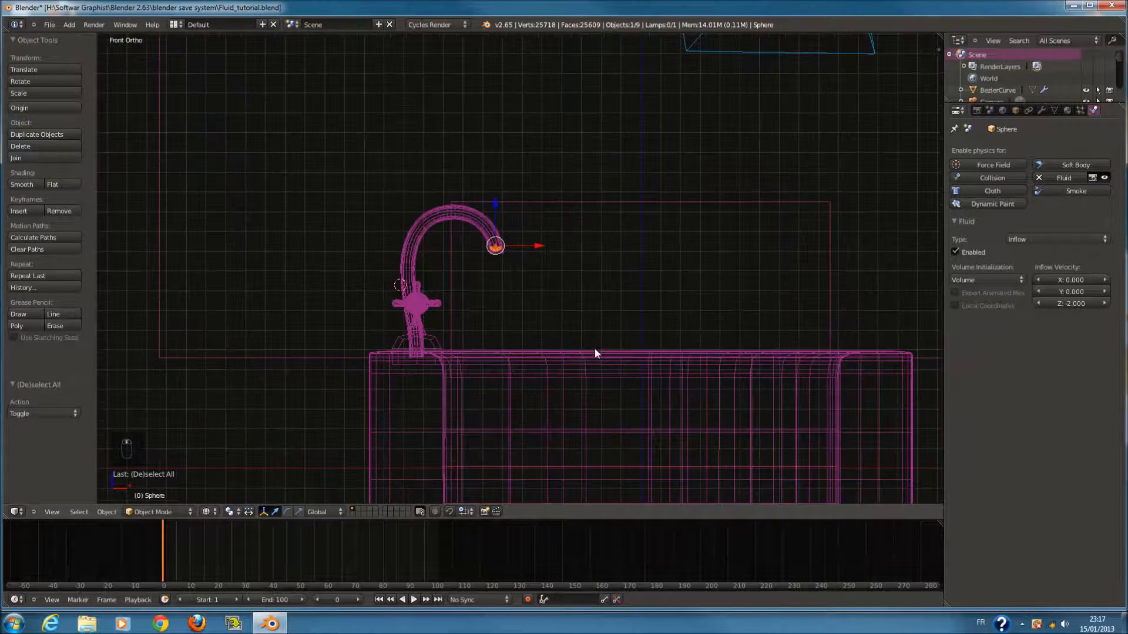
pyautogui.scroll(1, 680, 343)
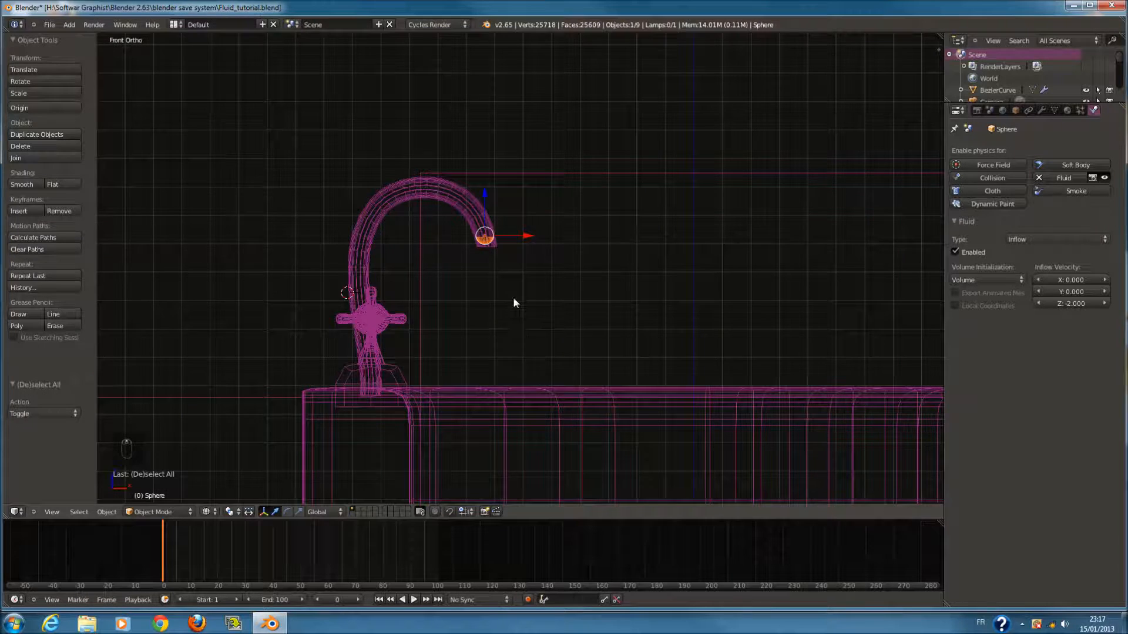
pyautogui.scroll(-2, 519, 309)
pyautogui.scroll(-1, 699, 311)
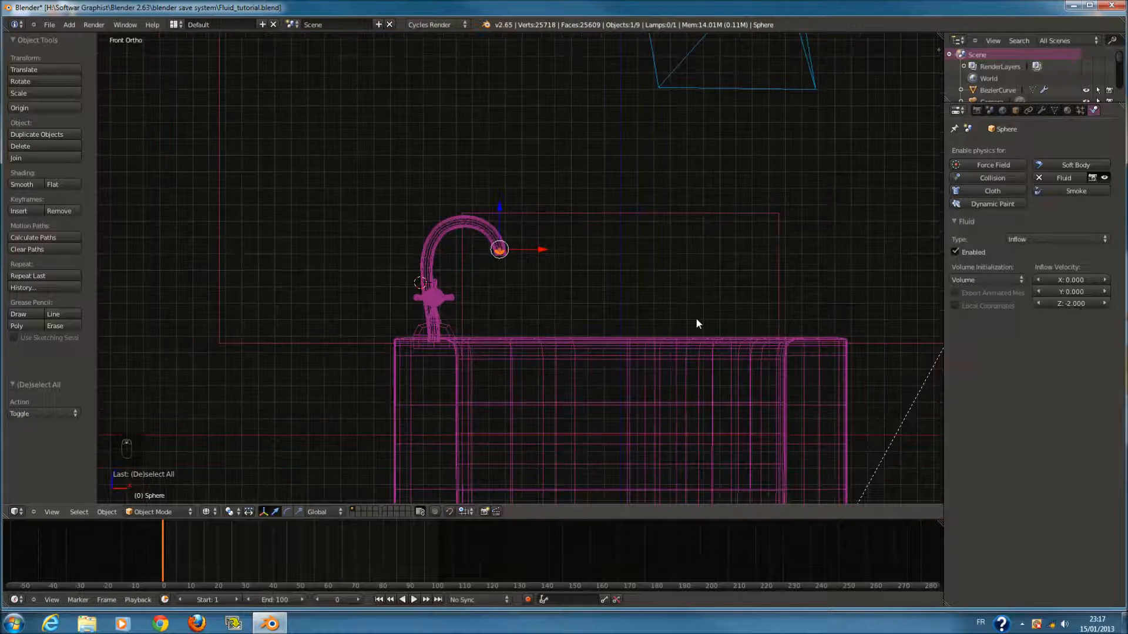
# - Review the fluid type options again and choose Inflow for the sphere in the spout
pyautogui.click(1048, 240)
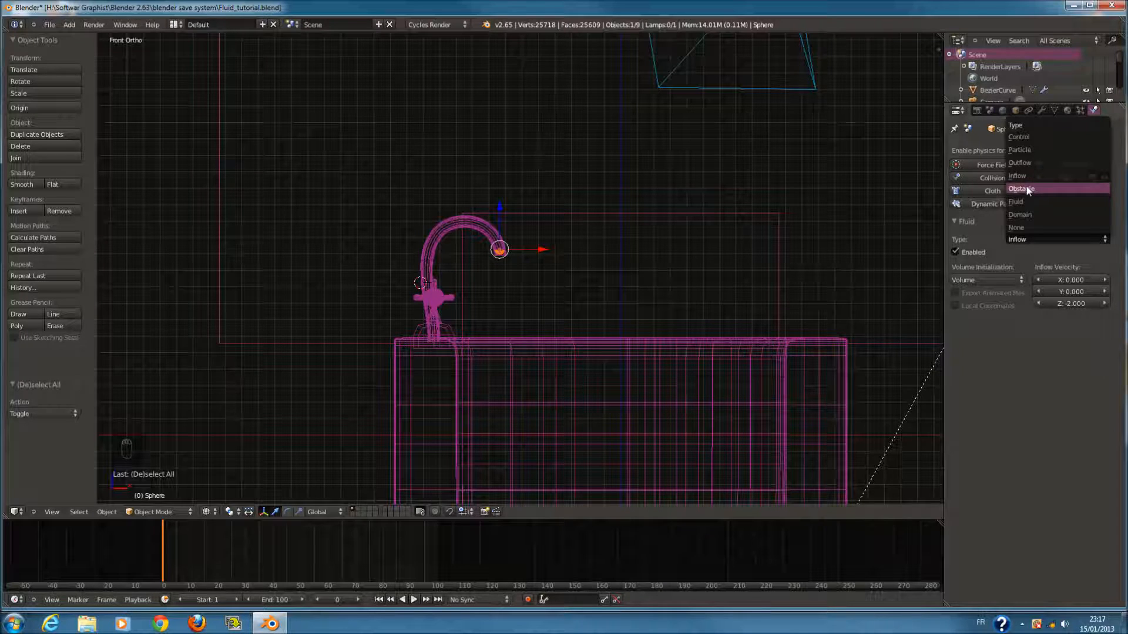
pyautogui.scroll(2, 453, 343)
pyautogui.scroll(2, 467, 323)
pyautogui.keyDown('shift'); pyautogui.scroll(-4, 469, 297); pyautogui.keyUp('shift')
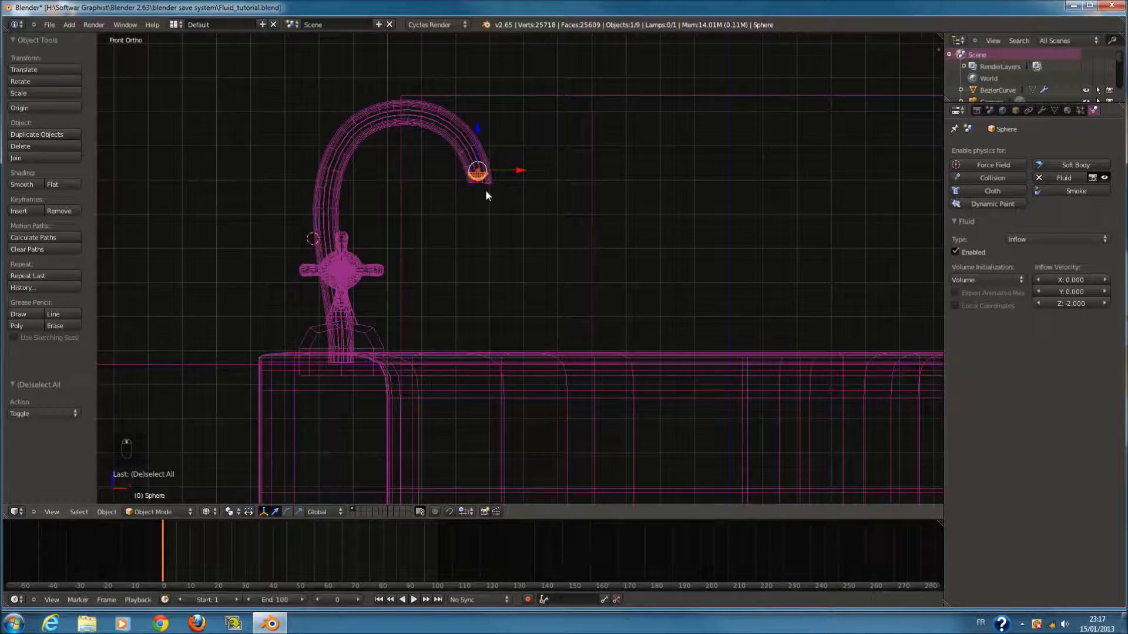
pyautogui.scroll(-1, 486, 190)
pyautogui.keyDown('shift'); pyautogui.scroll(-3, 486, 205); pyautogui.keyUp('shift')
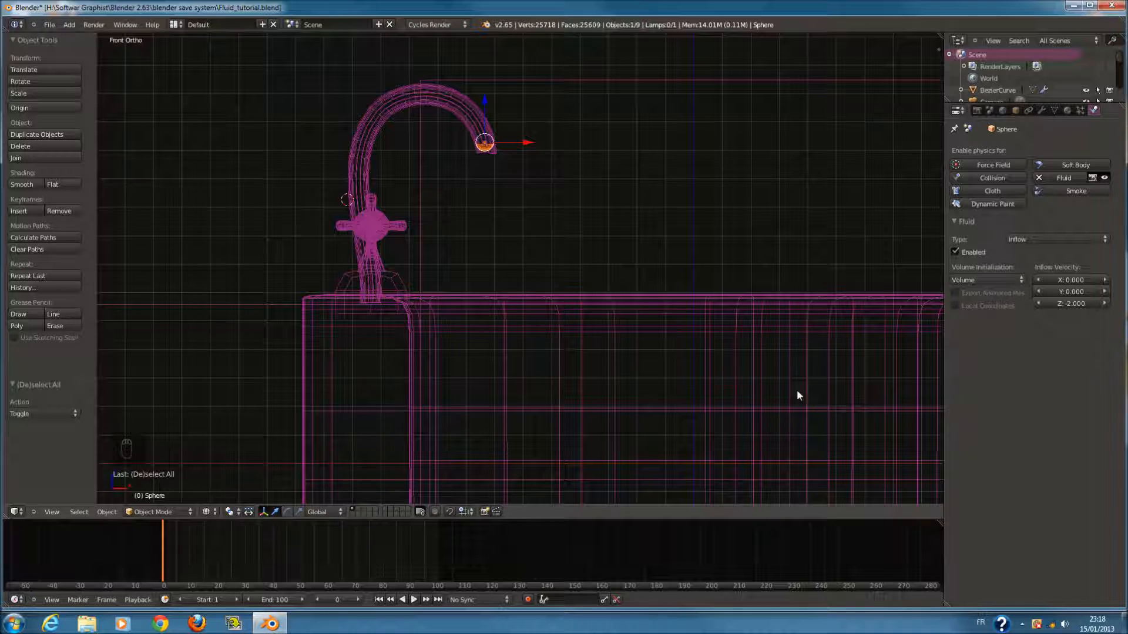
pyautogui.click(1029, 239)
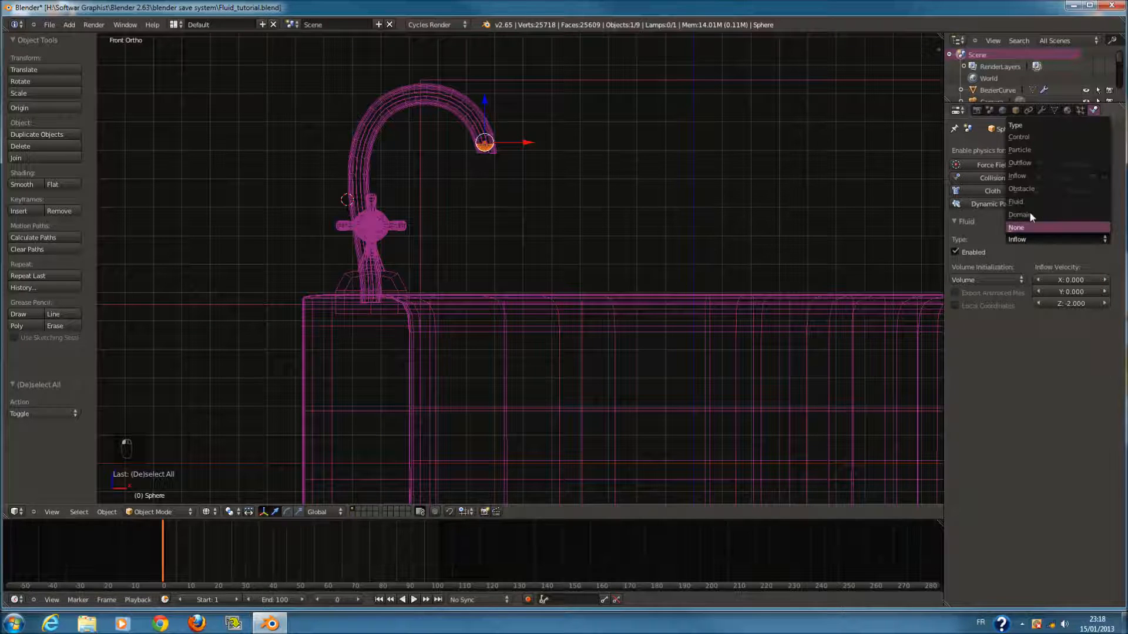
pyautogui.click(1028, 175)
# - Examine the sphere's inflow velocity and type settings and its position above the basin
pyautogui.scroll(-2, 444, 156)
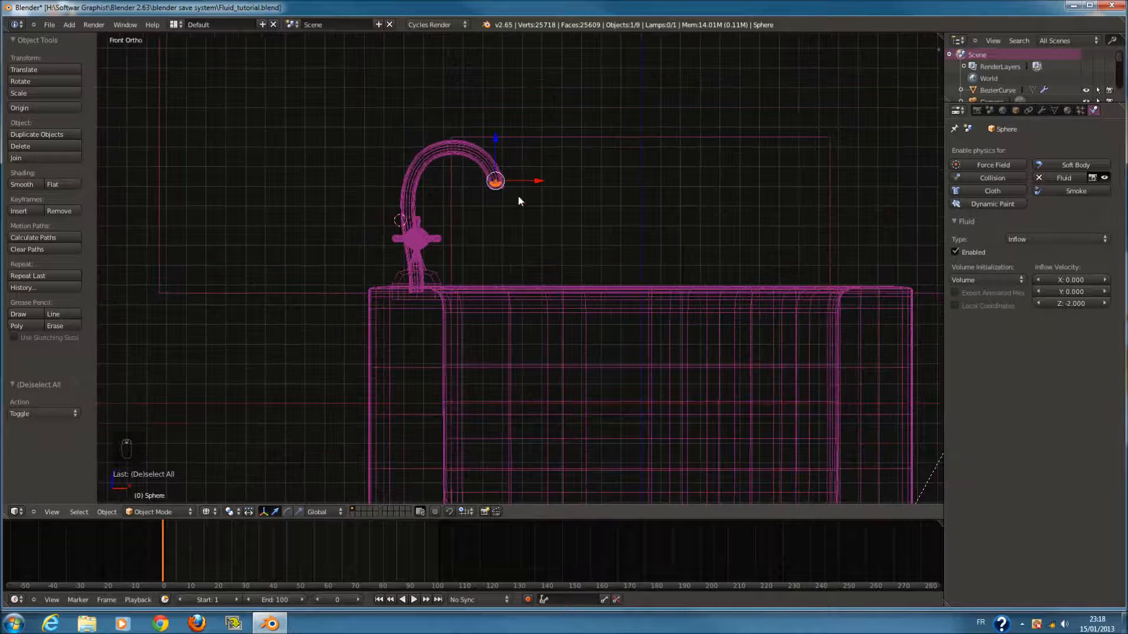
pyautogui.scroll(1, 729, 254)
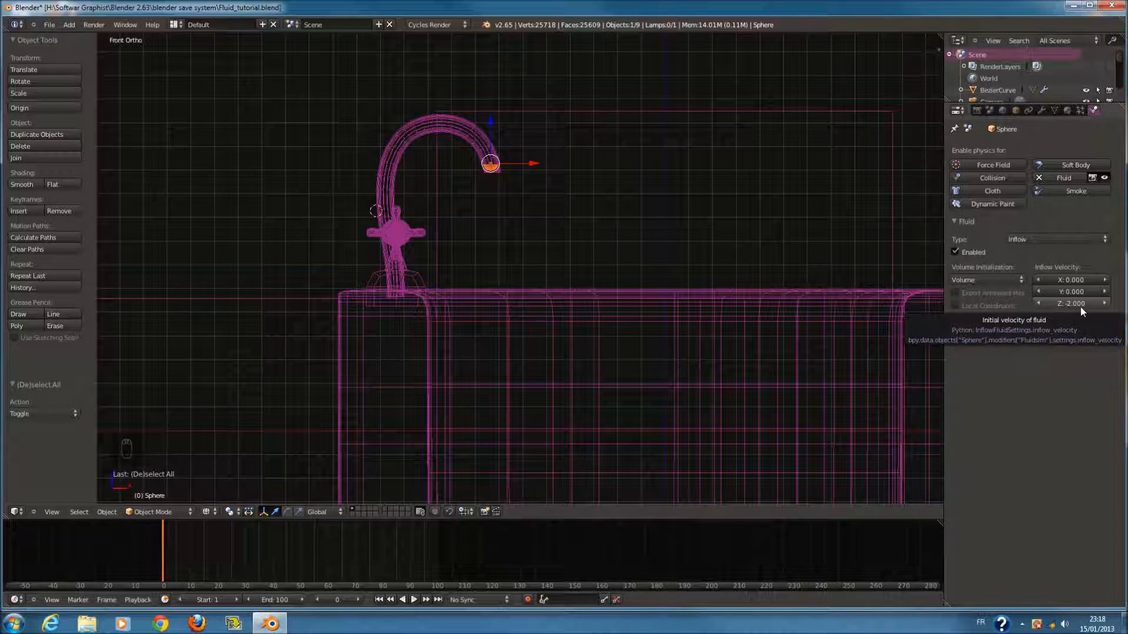
pyautogui.scroll(-2, 920, 304)
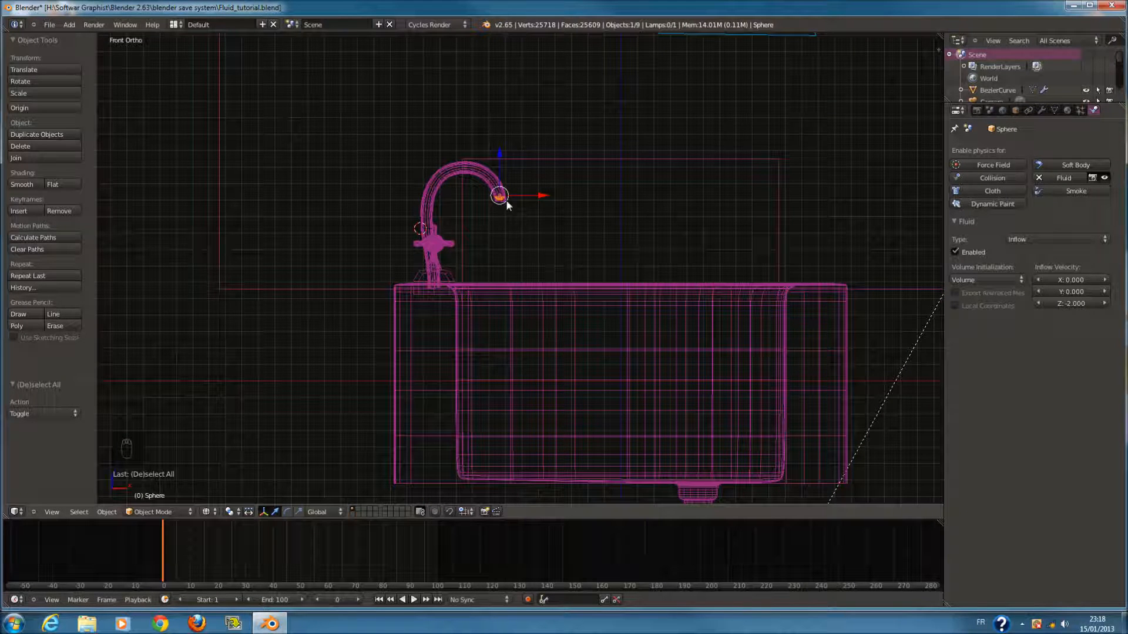
pyautogui.scroll(2, 452, 151)
pyautogui.scroll(-2, 513, 177)
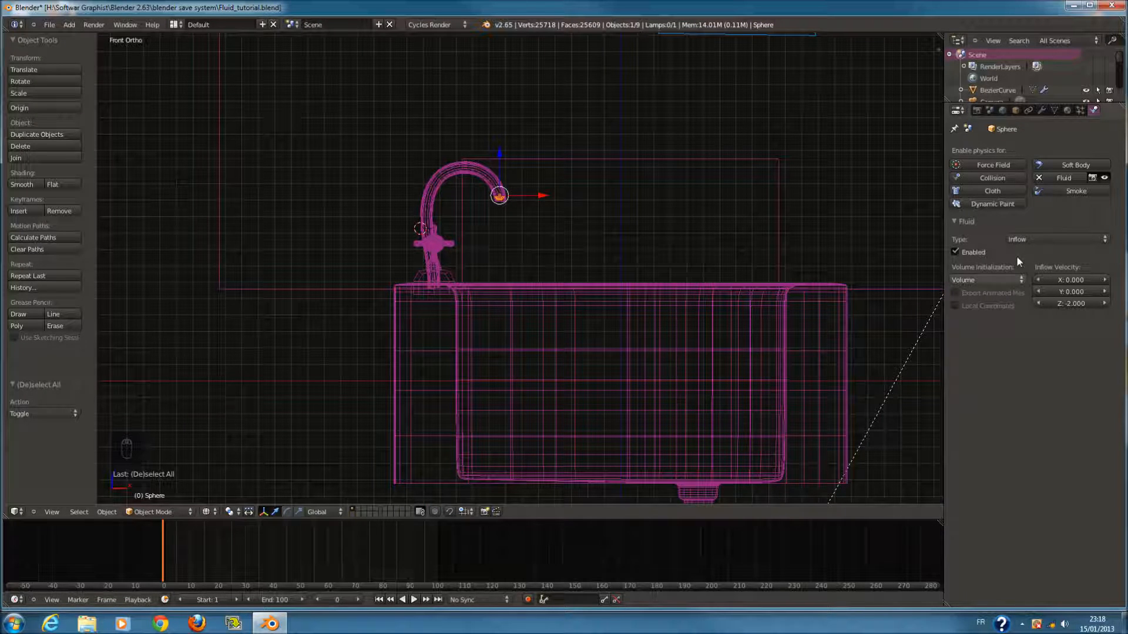
pyautogui.click(1048, 240)
pyautogui.scroll(-1, 555, 291)
pyautogui.scroll(3, 562, 302)
pyautogui.keyDown('shift'); pyautogui.scroll(-2, 561, 302); pyautogui.keyUp('shift')
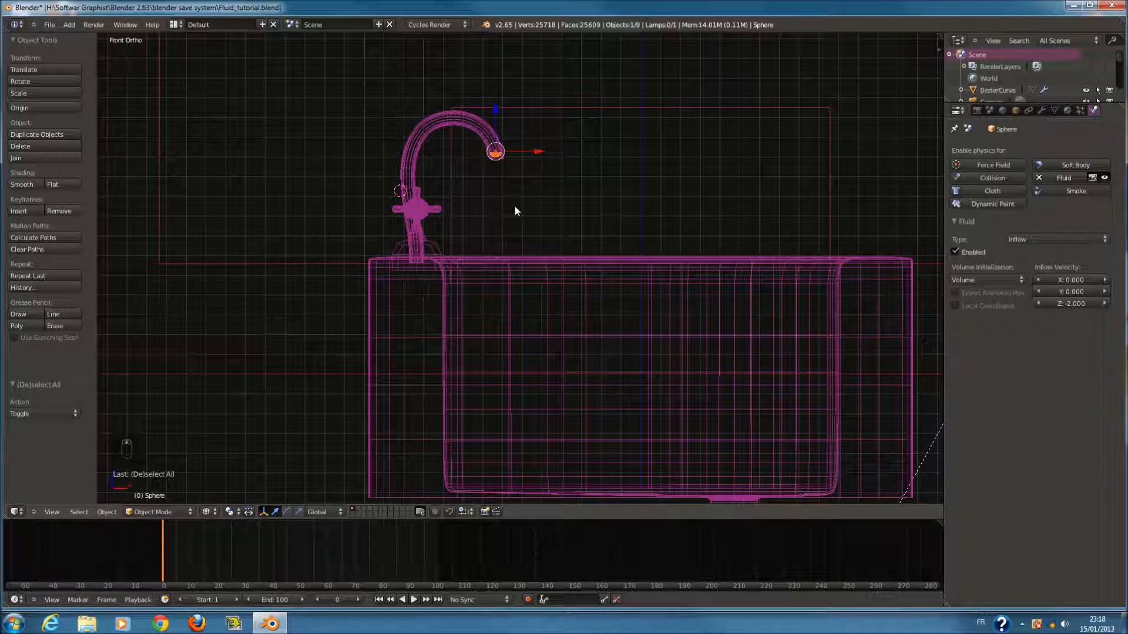
pyautogui.scroll(-2, 575, 262)
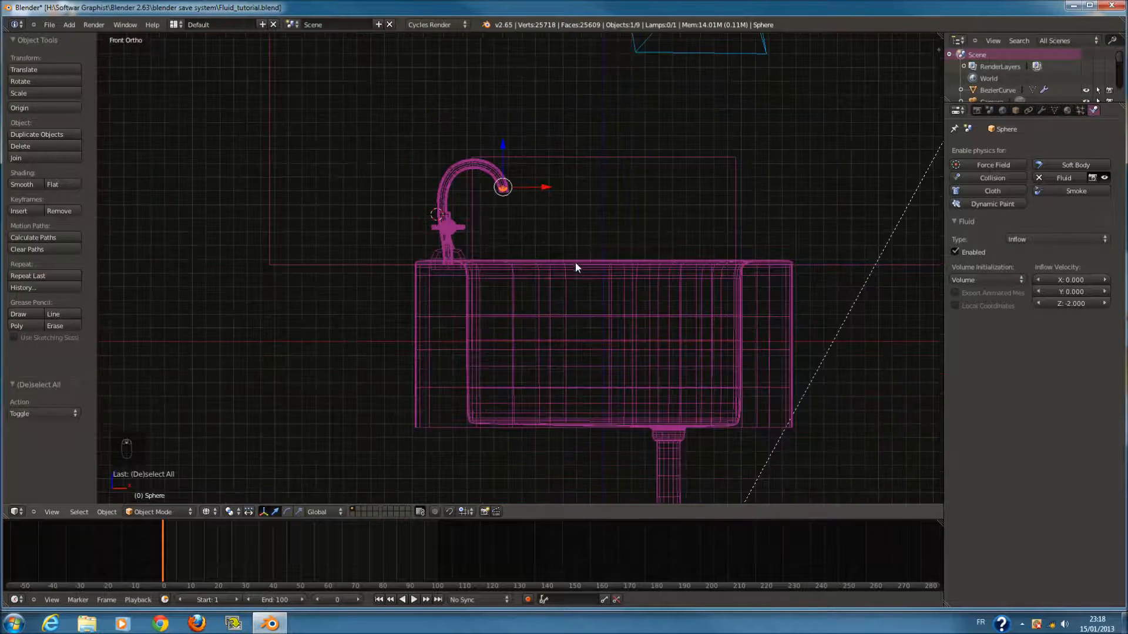
pyautogui.scroll(-1, 581, 266)
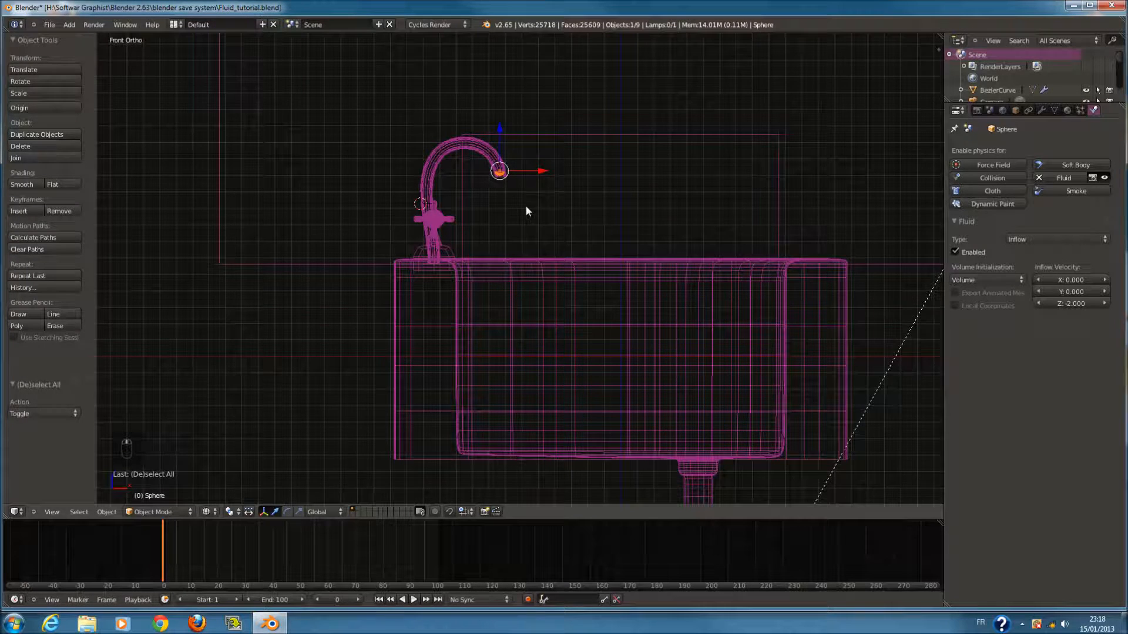
pyautogui.keyDown('shift'); pyautogui.scroll(-2, 527, 207); pyautogui.keyUp('shift')
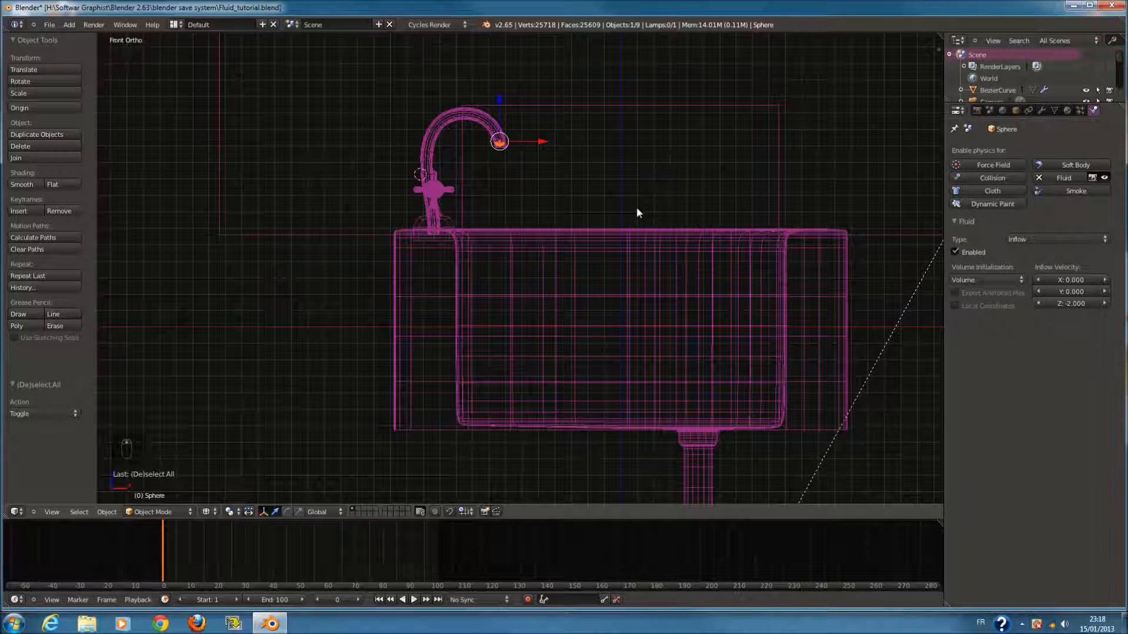
# - Switch to the camera view and select only the domain cube around the basin
pyautogui.press('KP_0')
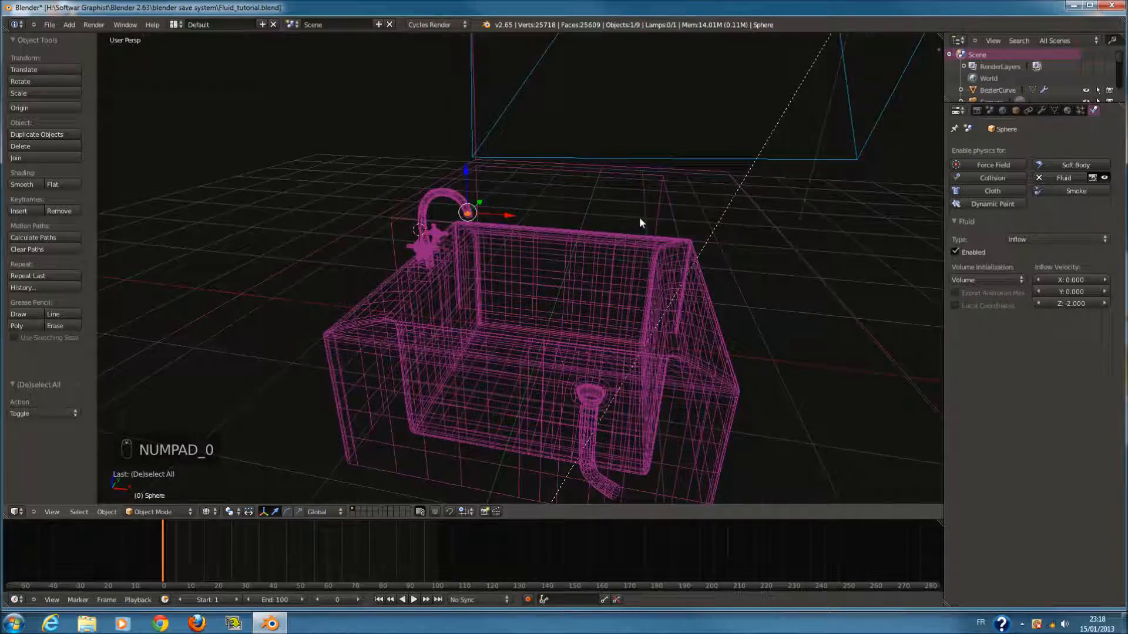
pyautogui.press('z')
pyautogui.press('z')
pyautogui.press('a')
pyautogui.press('a')
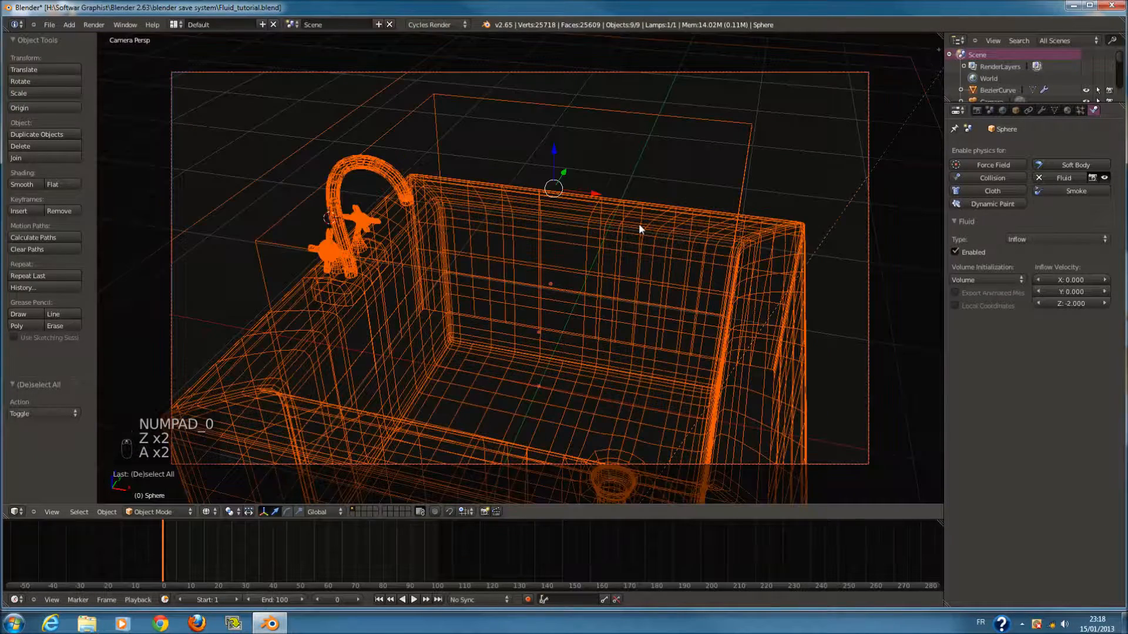
pyautogui.press('a')
pyautogui.rightClick(433, 103)
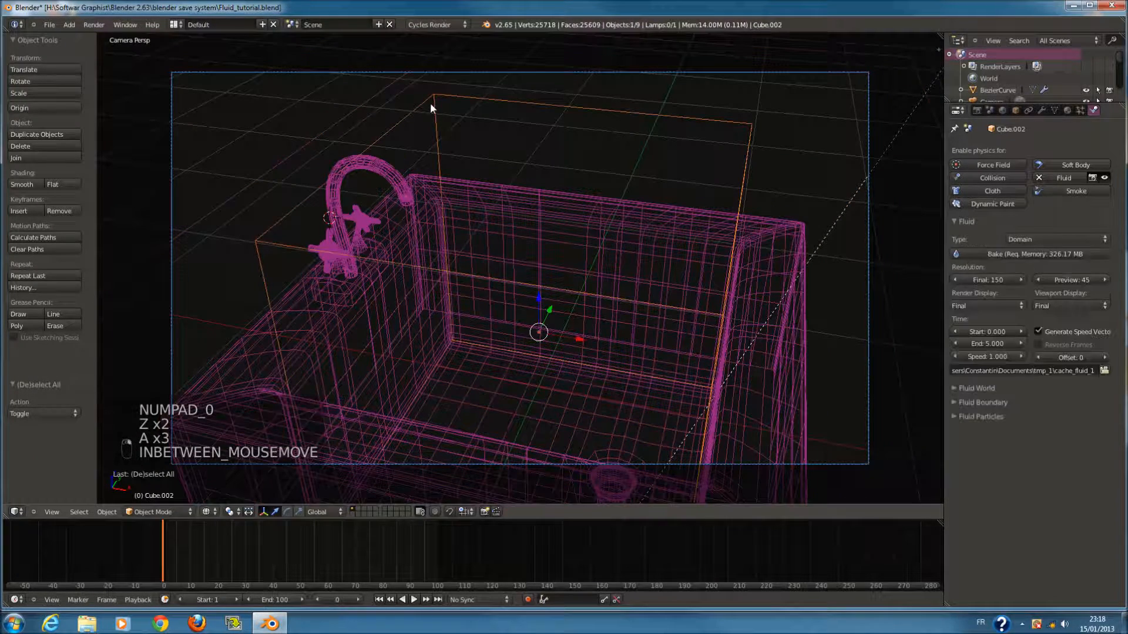
# - Check the scene's frame rate options and the domain cube's modifiers
pyautogui.click(977, 111)
pyautogui.click(1081, 316)
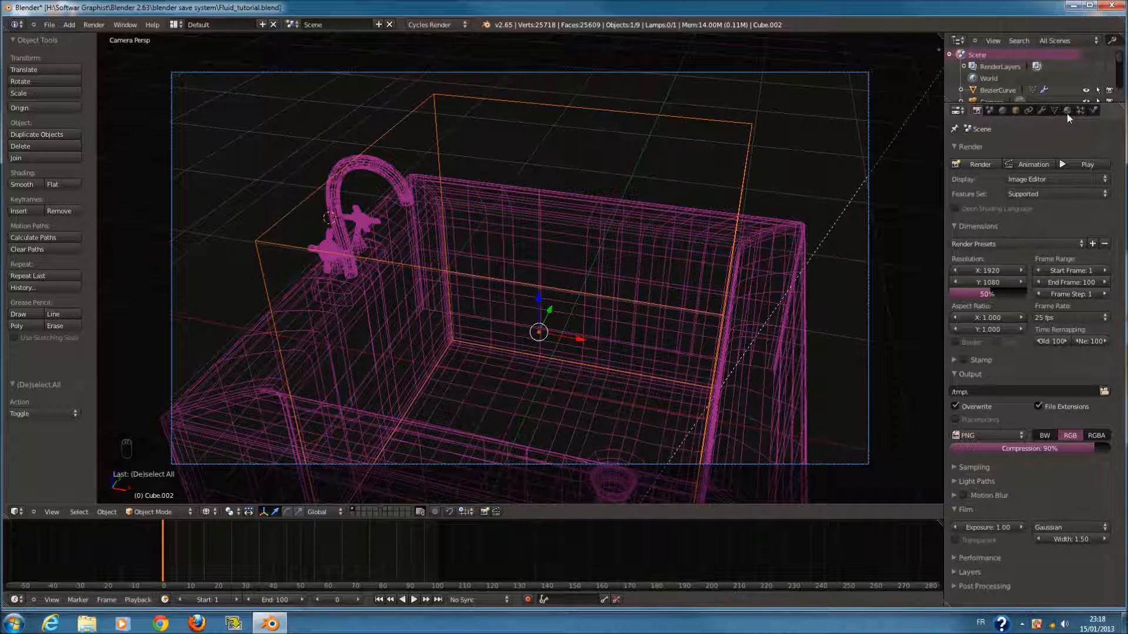
pyautogui.click(1042, 110)
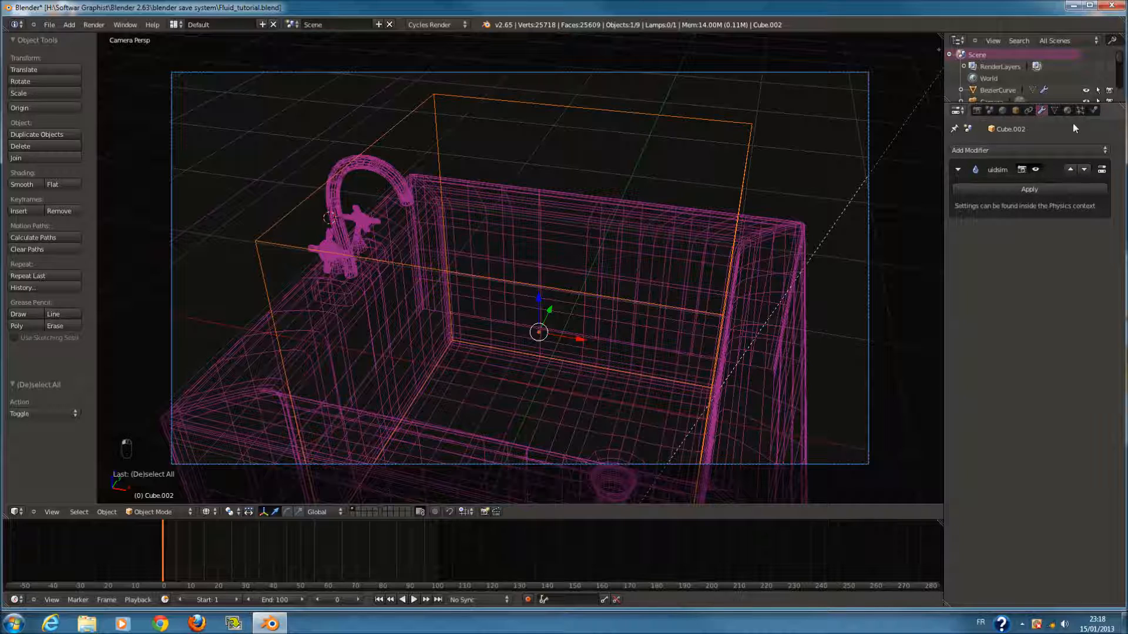
# - Review the domain cube's Fluid World and Fluid Boundary physics settings
pyautogui.click(1094, 111)
pyautogui.click(1010, 389)
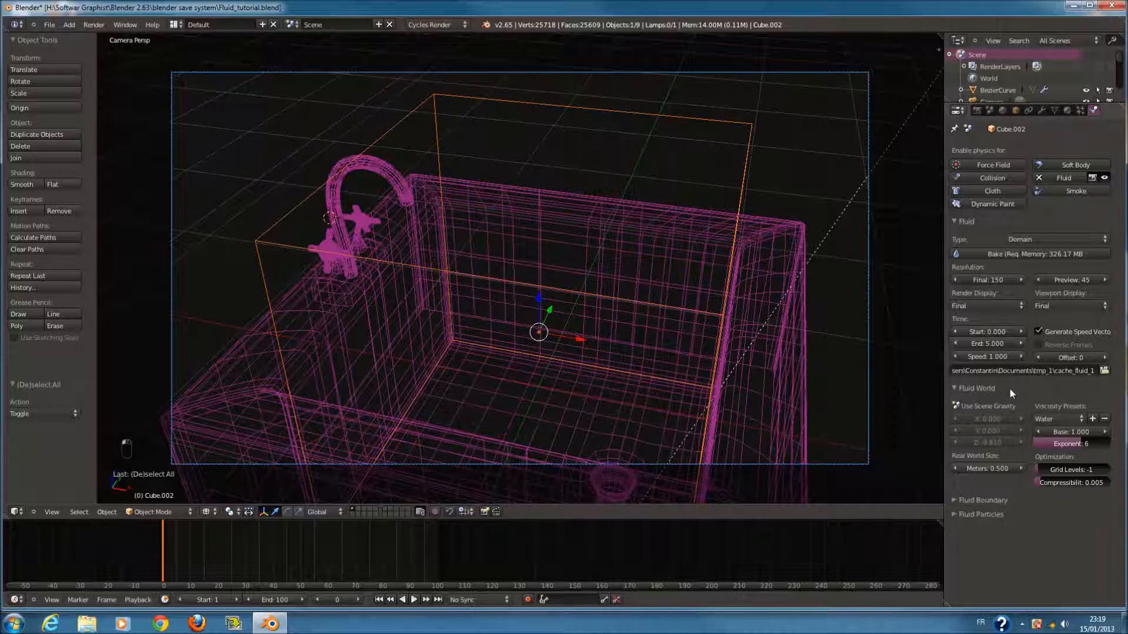
pyautogui.click(1009, 387)
pyautogui.click(1009, 401)
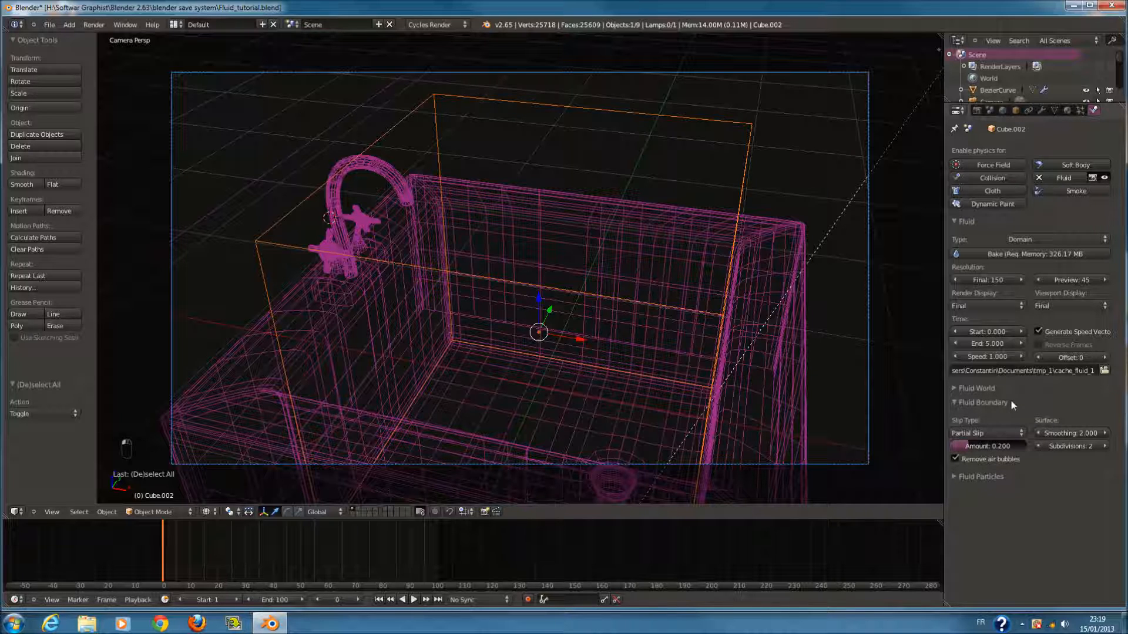
pyautogui.click(1027, 405)
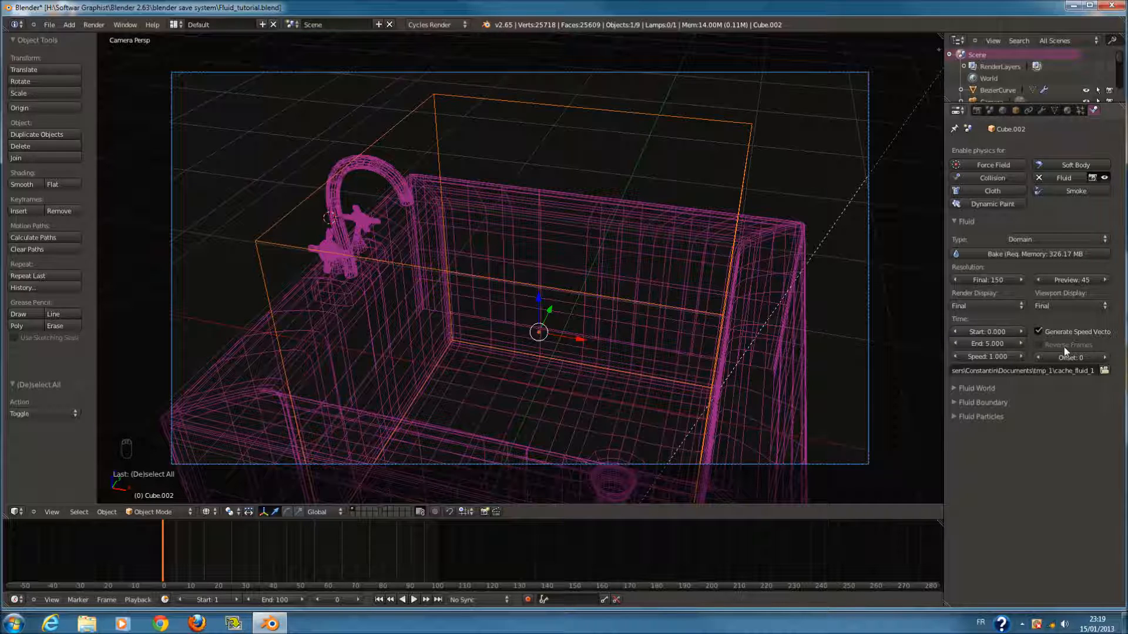
# - Inspect the domain cube's extent around the basin in front view and deselect everything
pyautogui.press('KP_1')
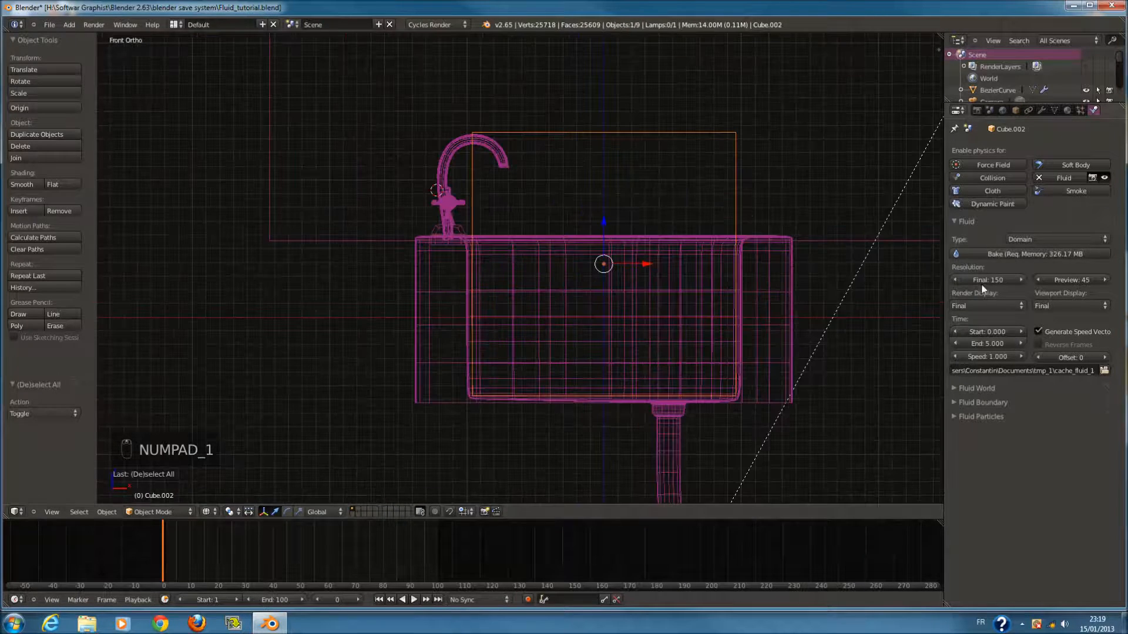
pyautogui.scroll(-1, 820, 292)
pyautogui.keyDown('shift'); pyautogui.scroll(2, 757, 308); pyautogui.keyUp('shift')
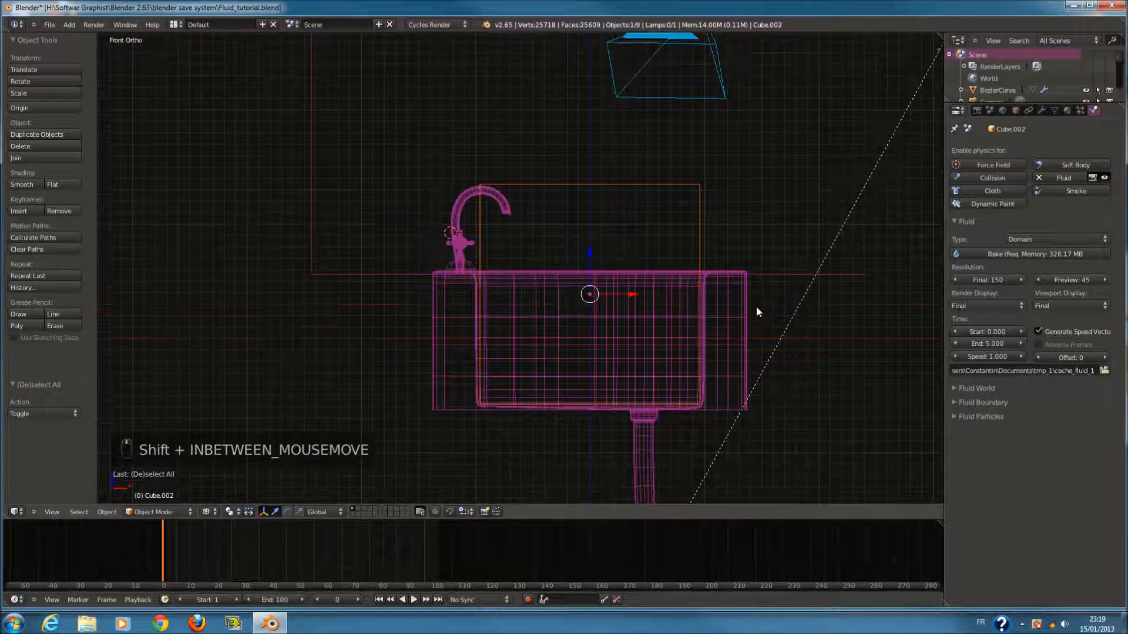
pyautogui.keyDown('shift'); pyautogui.moveTo(756, 307); pyautogui.dragTo(739, 323, button='middle'); pyautogui.keyUp('shift')
pyautogui.scroll(-2, 735, 326)
pyautogui.press('a')
pyautogui.press('a')
pyautogui.press('a')
pyautogui.scroll(1, 734, 327)
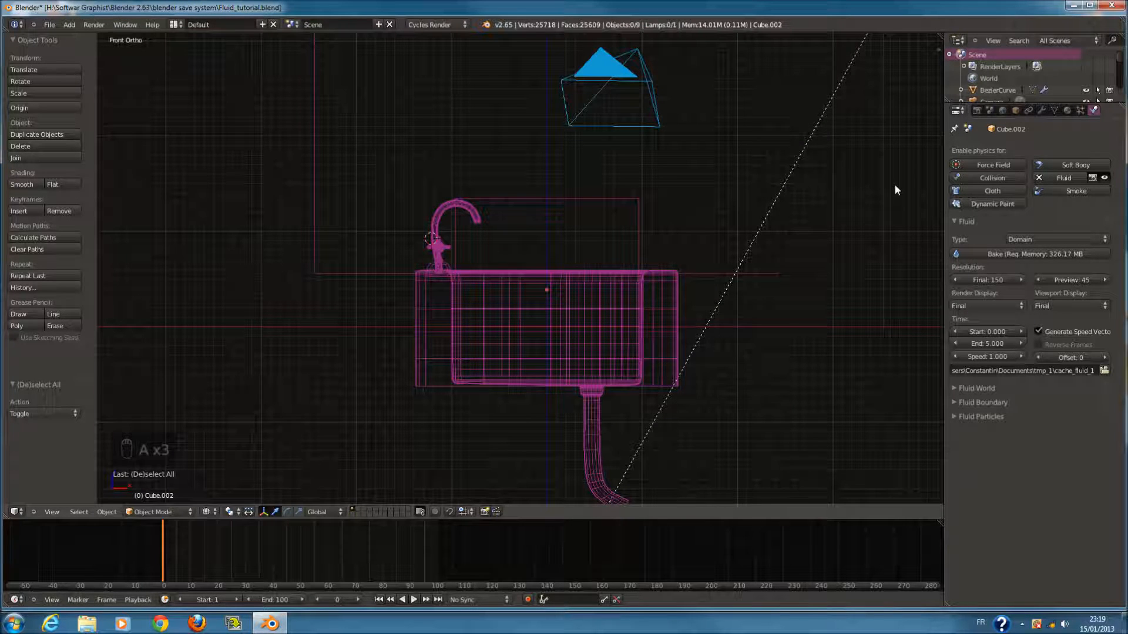
pyautogui.click(1073, 5)
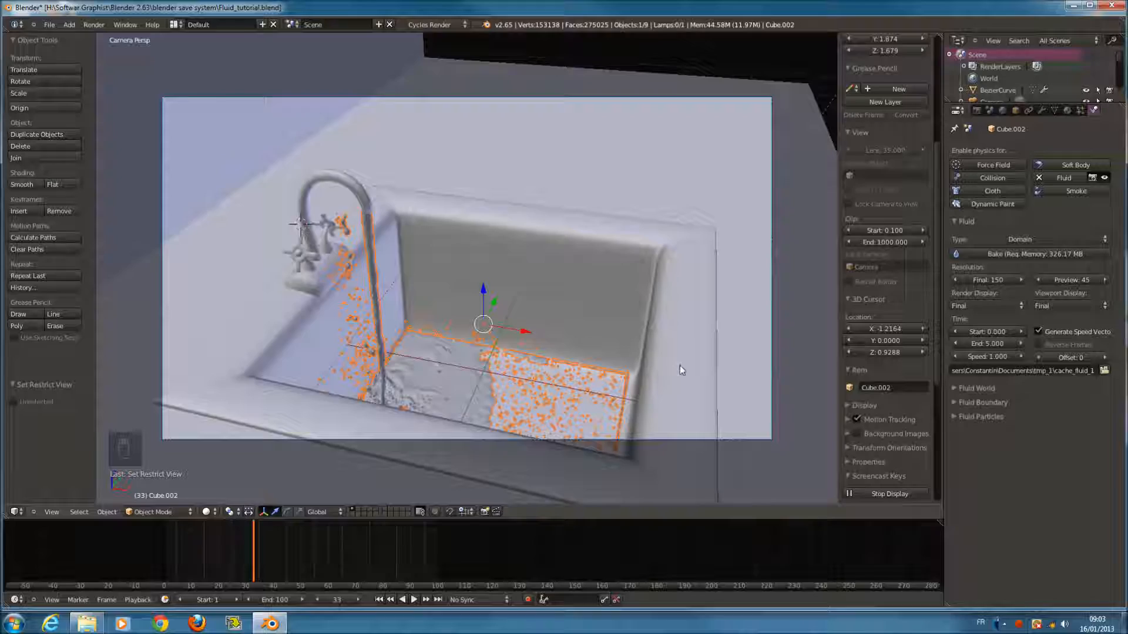
# - Scrub the baked water to frame 26 and review the domain's Fluid Particles and Fluid Boundary settings
pyautogui.scroll(-2, 682, 356)
pyautogui.scroll(2, 684, 348)
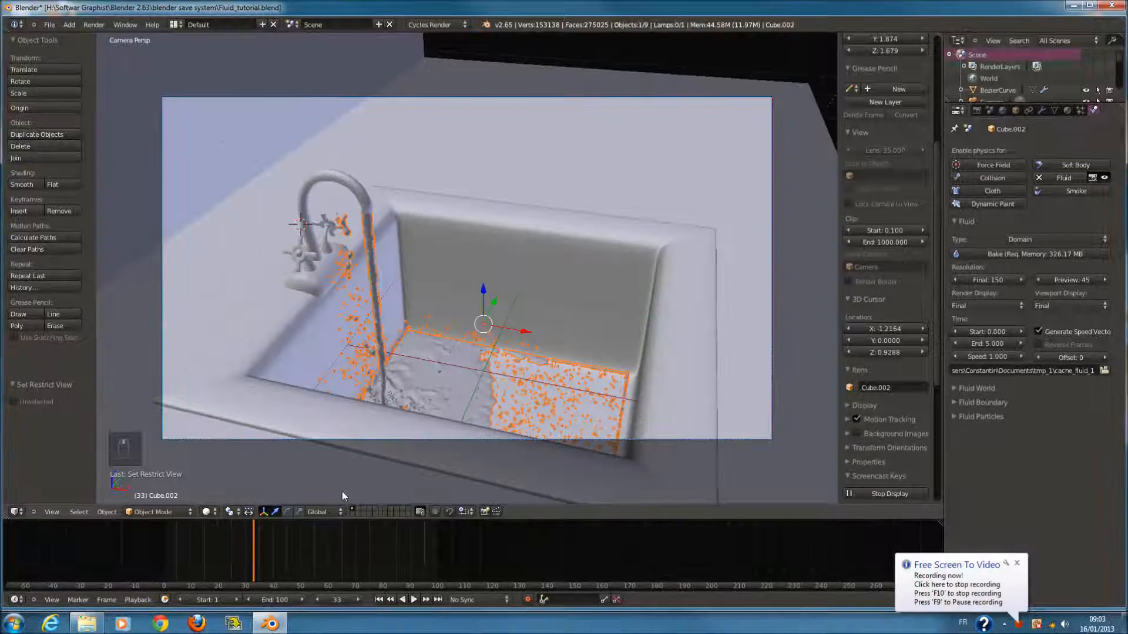
pyautogui.moveTo(257, 545)
pyautogui.mouseDown()
pyautogui.moveTo(209, 551)
pyautogui.moveTo(246, 548)
pyautogui.mouseUp()
pyautogui.click(990, 419)
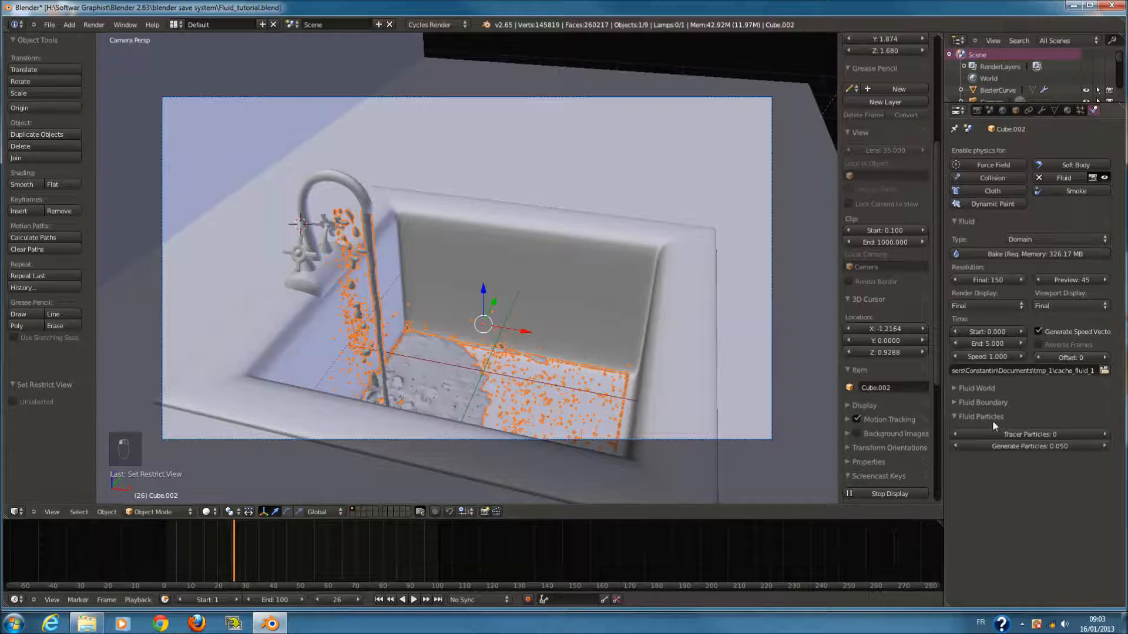
pyautogui.click(976, 416)
pyautogui.click(993, 402)
pyautogui.click(992, 402)
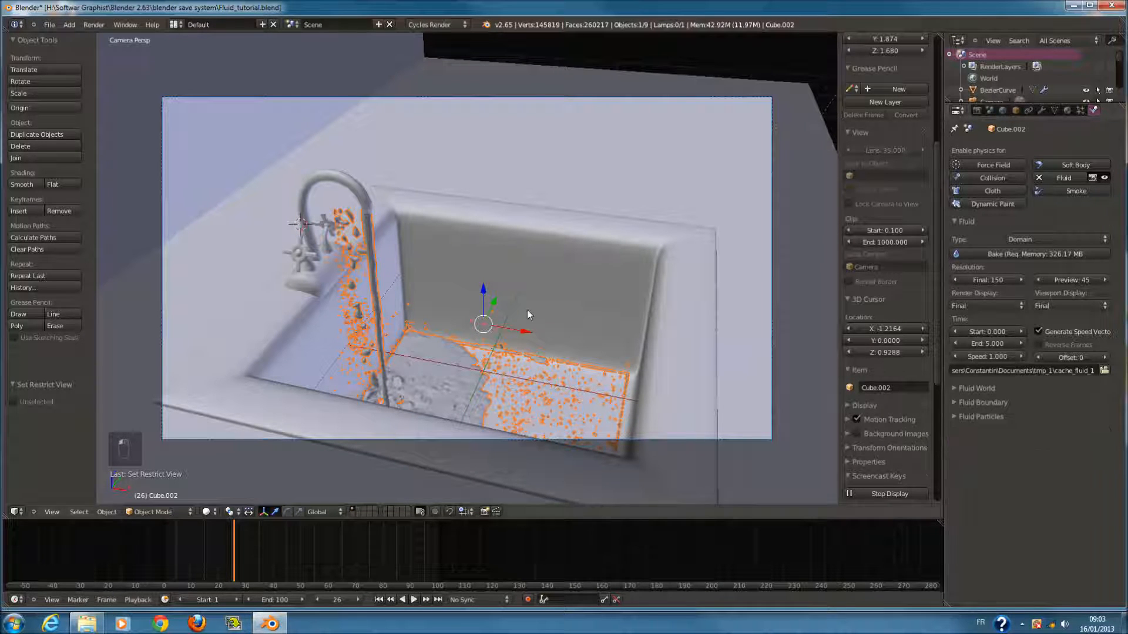
# - Examine the baked water up close, scrub to frame 62 and make a test render of that frame
pyautogui.scroll(2, 527, 309)
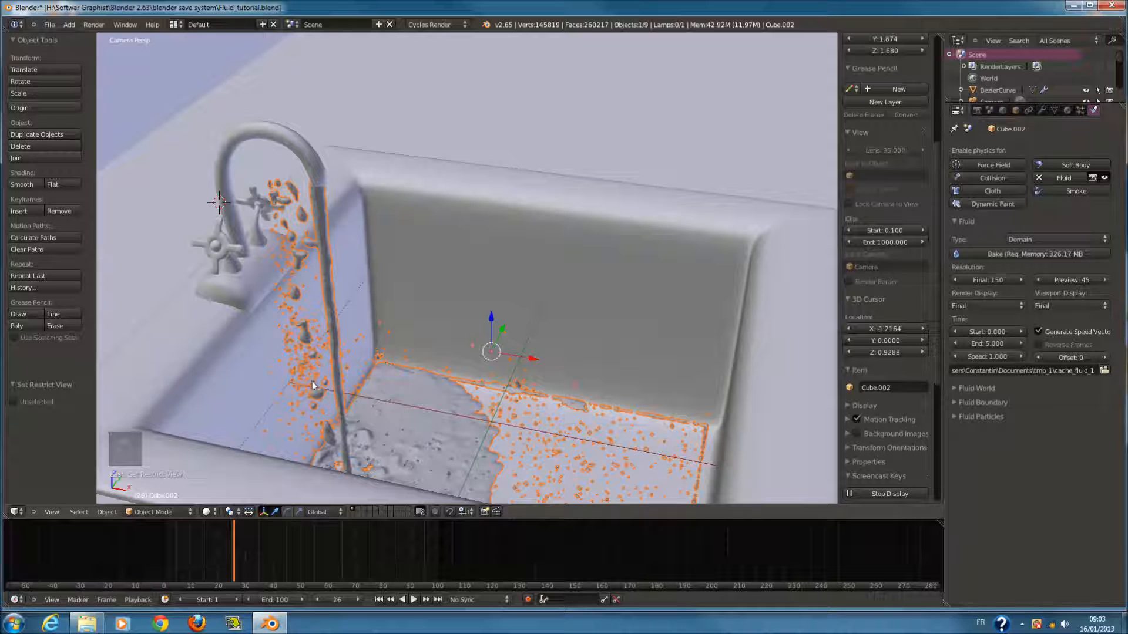
pyautogui.scroll(-1, 464, 428)
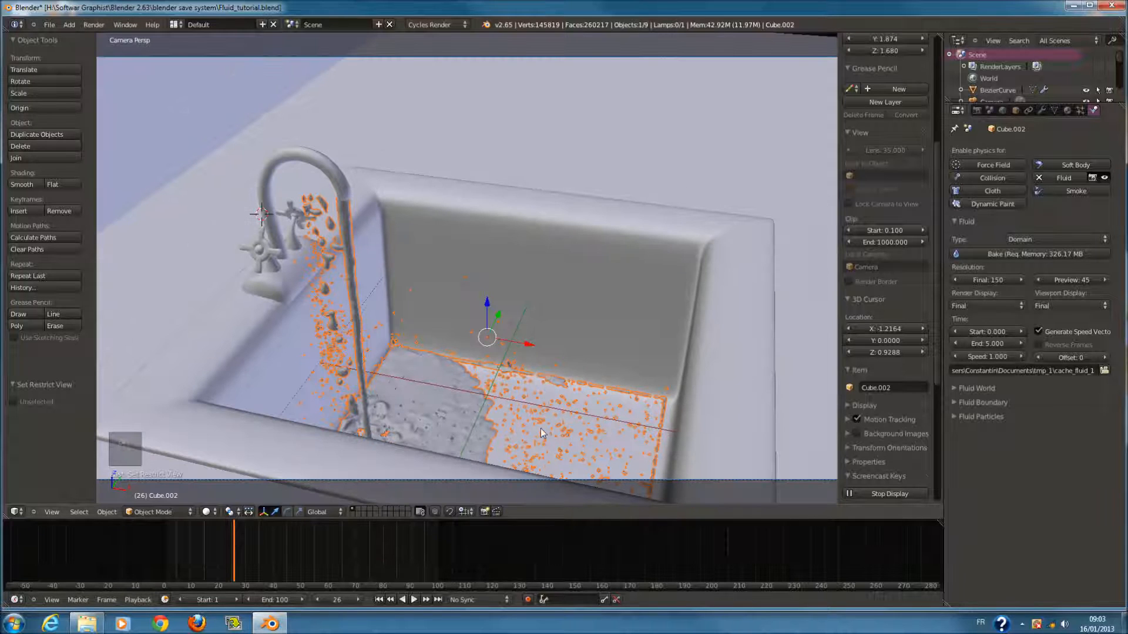
pyautogui.click(244, 538)
pyautogui.moveTo(269, 541); pyautogui.dragTo(333, 552)
pyautogui.press('F12')
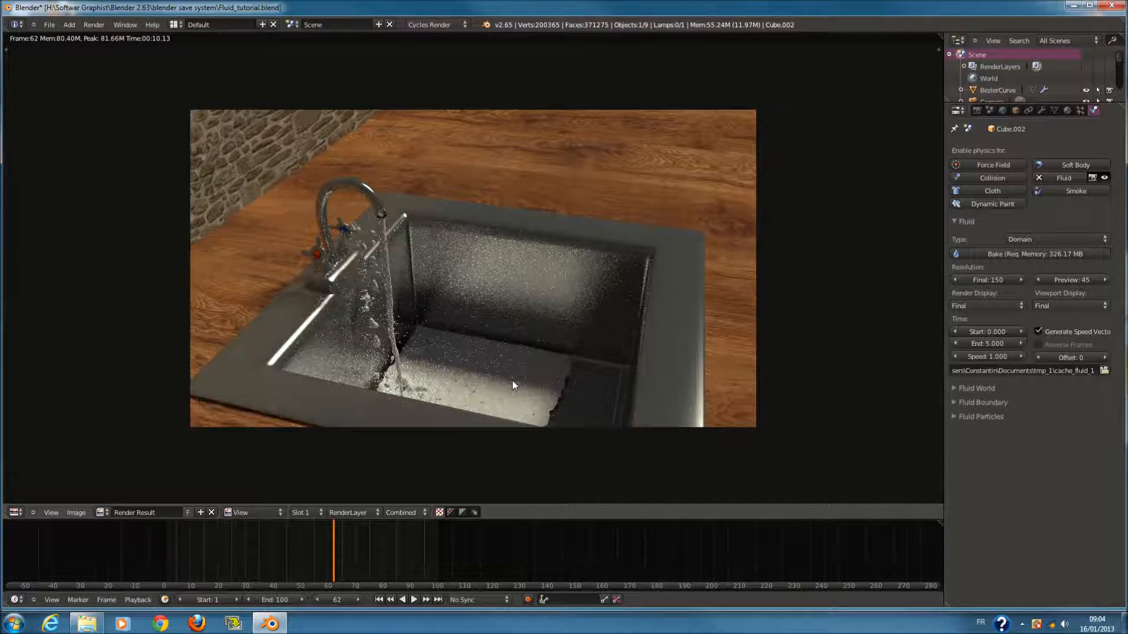
pyautogui.press('F11')
# - Move the animation to frame 33 and save the Blender file
pyautogui.moveTo(329, 565); pyautogui.dragTo(254, 567)
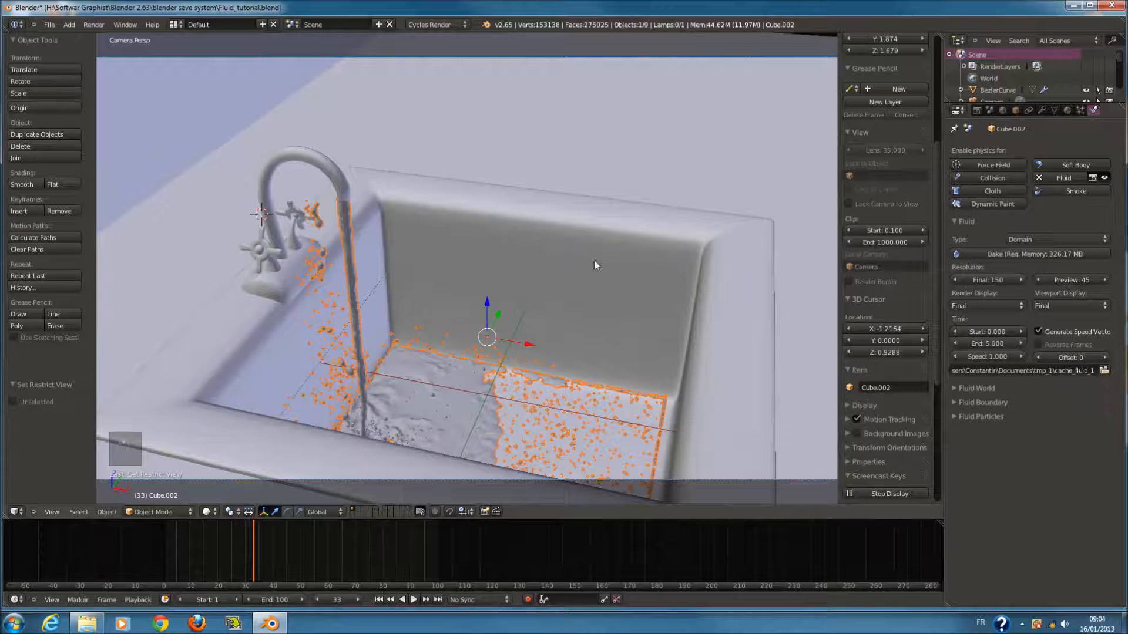
pyautogui.click(1068, 110)
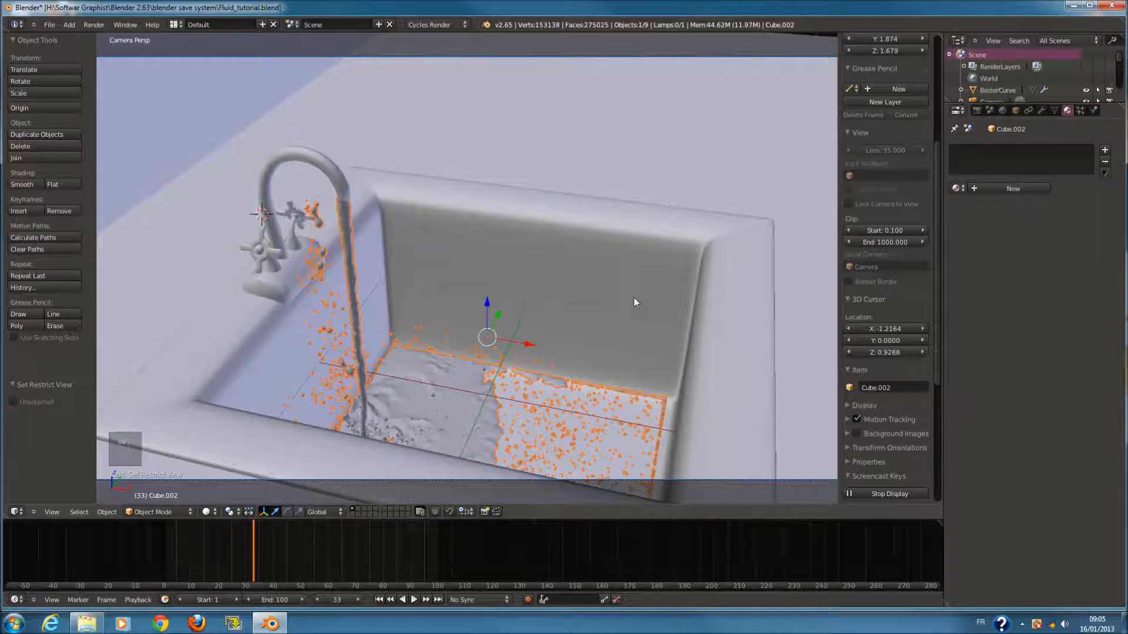
pyautogui.hotkey('ctrl', 's')
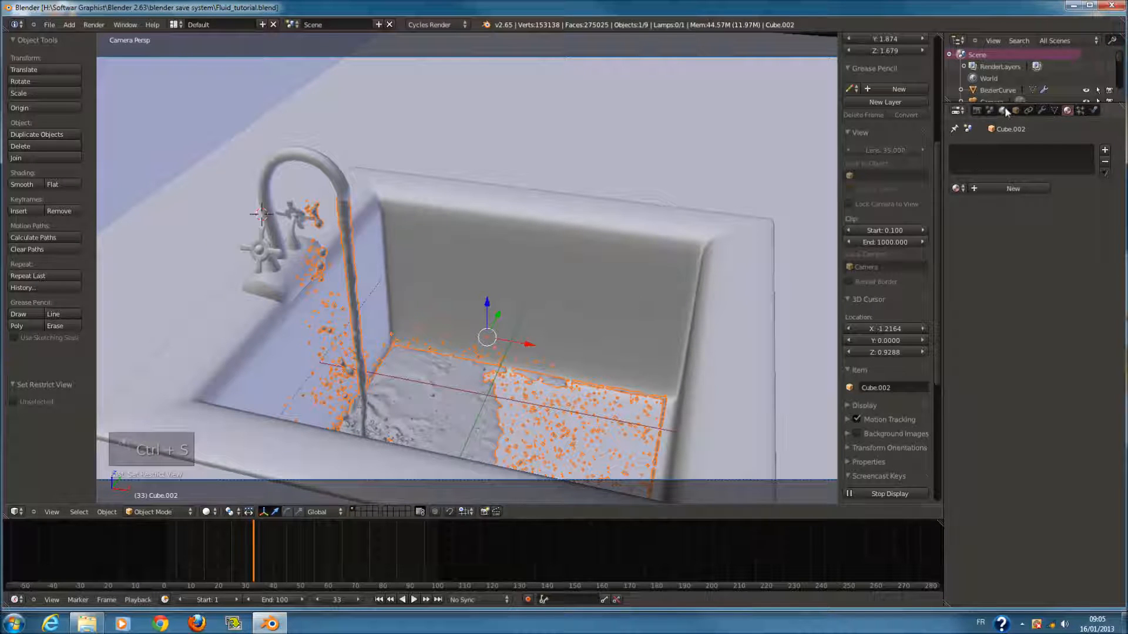
# - Check the fluid object's modifiers and set its mesh to smooth shading
pyautogui.click(1043, 112)
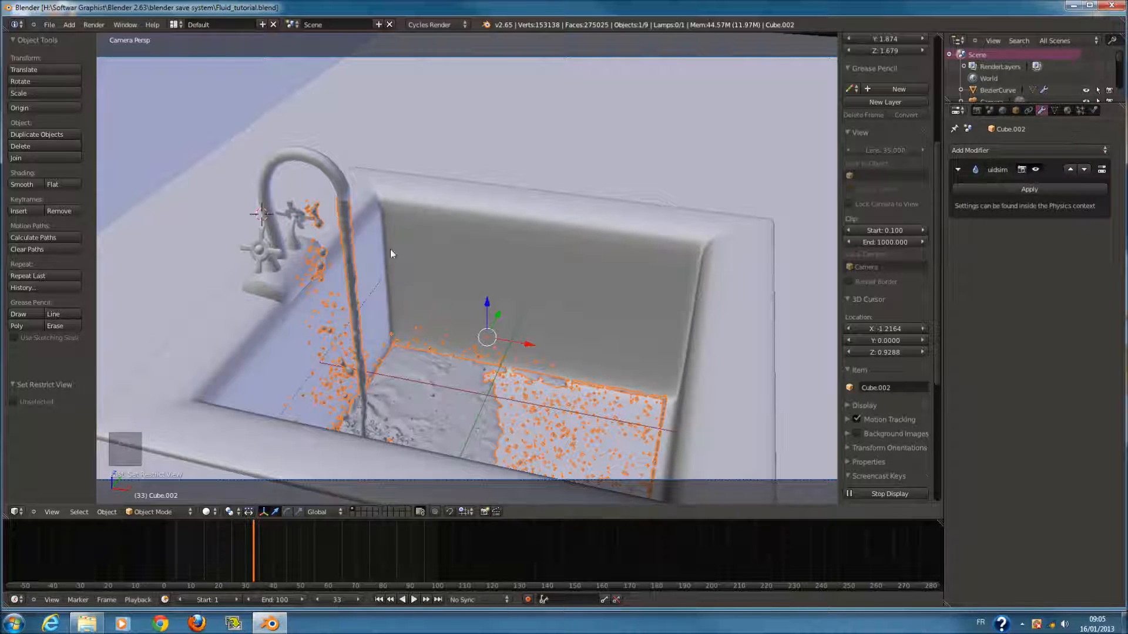
pyautogui.click(27, 186)
pyautogui.scroll(2, 391, 220)
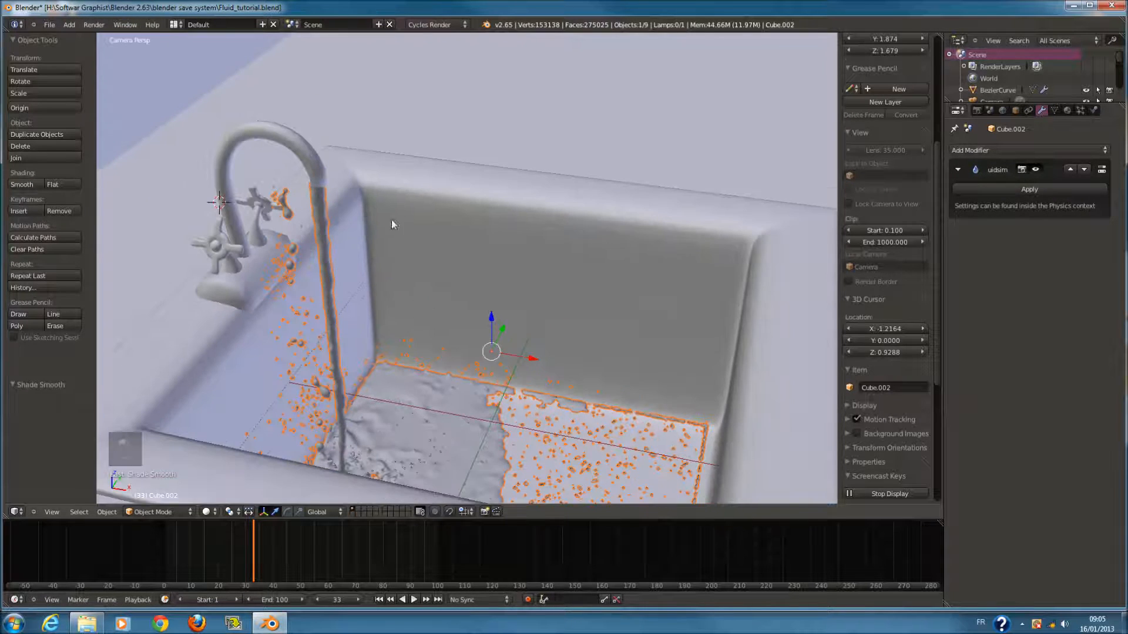
# - Give the fluid mesh a new material with a Glass BSDF surface and name it eau
pyautogui.click(1066, 111)
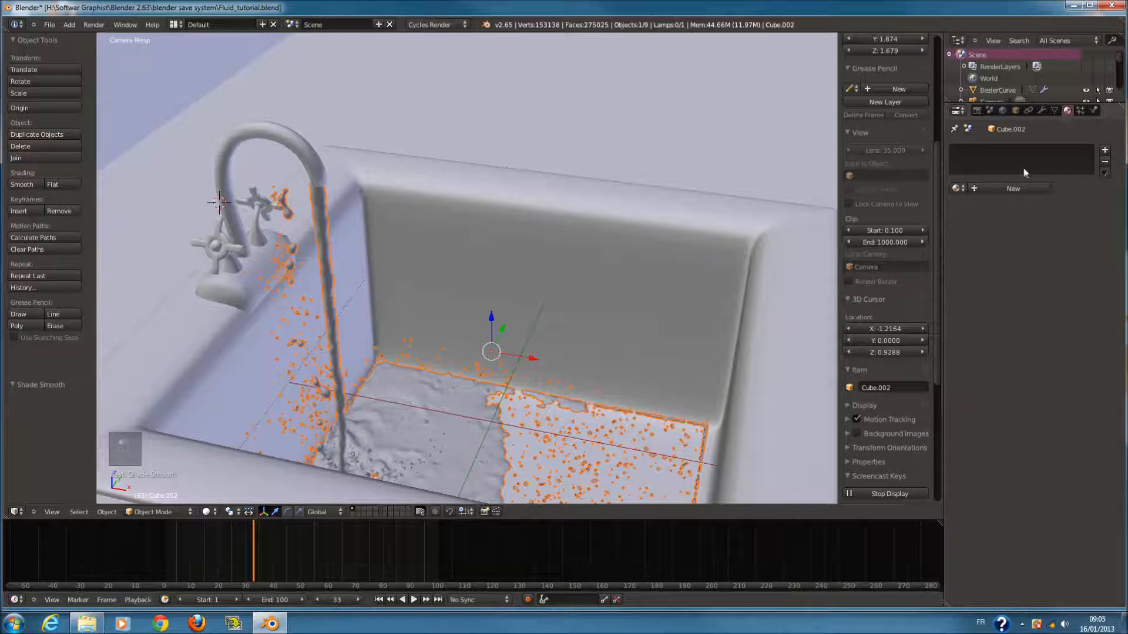
pyautogui.click(1023, 186)
pyautogui.click(1033, 224)
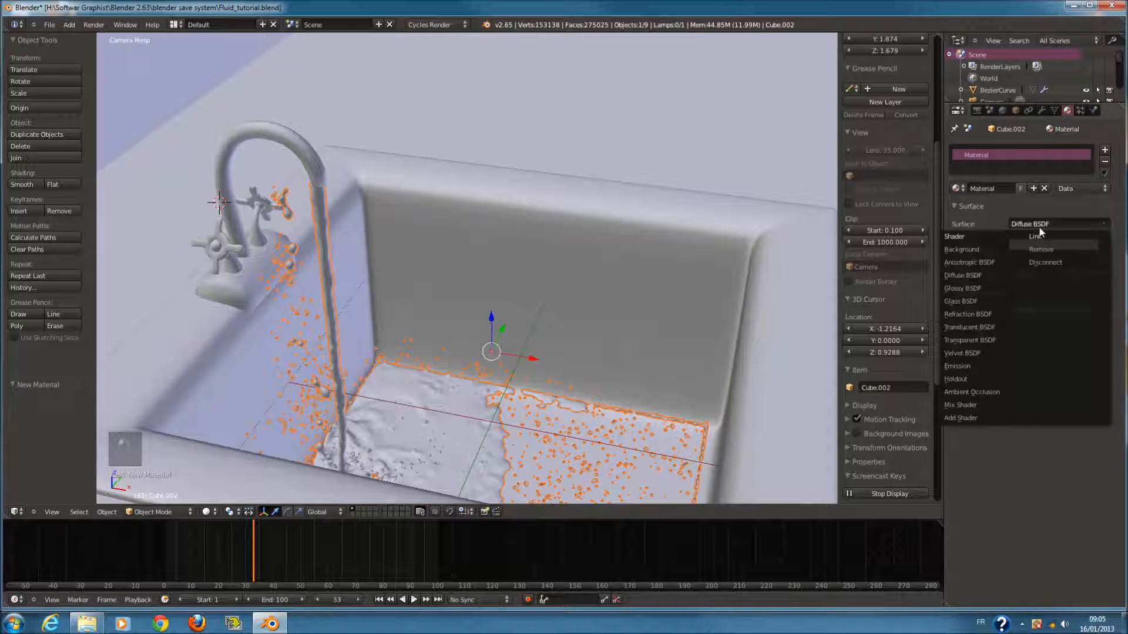
pyautogui.click(987, 301)
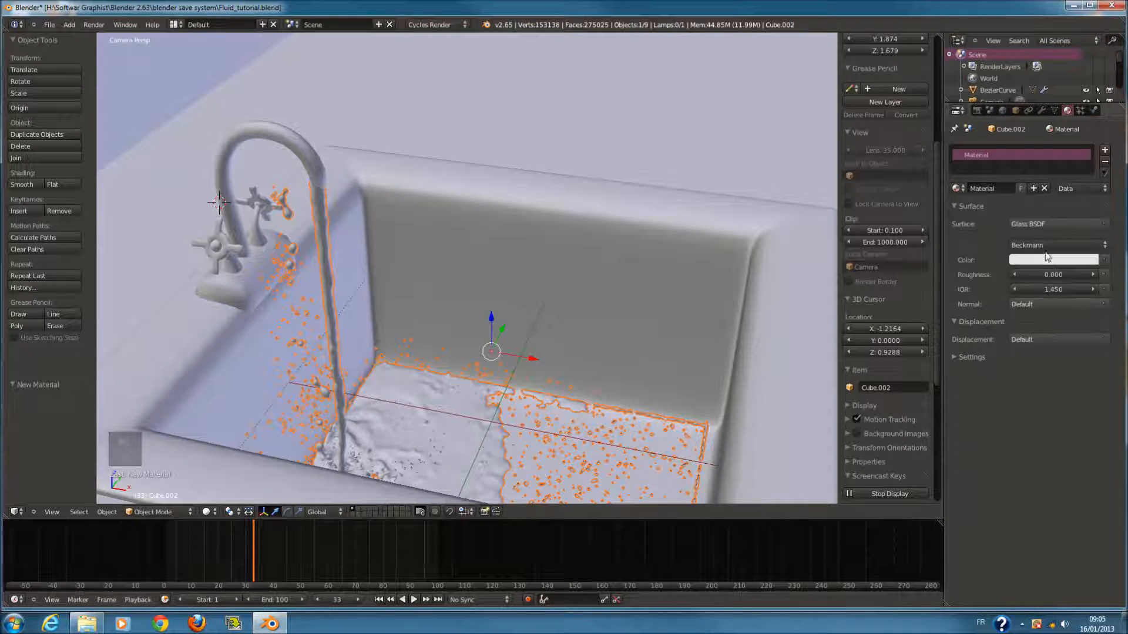
pyautogui.doubleClick(993, 188)
pyautogui.write('EAU')
pyautogui.press('Return')
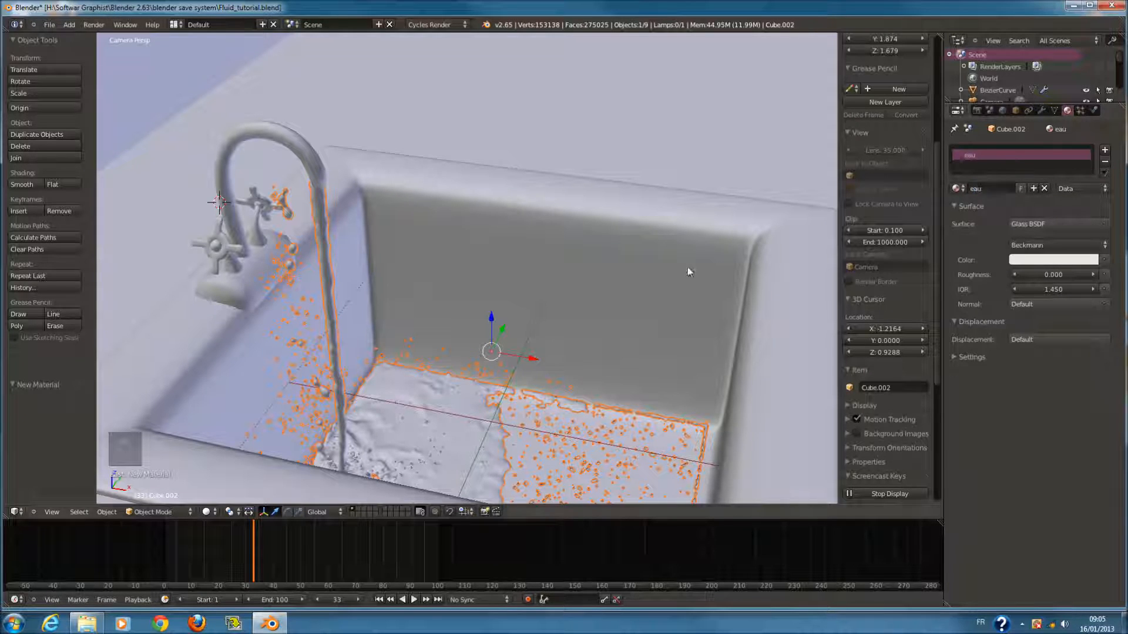
# - Check the eau material's colour and render frame 33 to inspect the glass water in the sink
pyautogui.press('Home')
pyautogui.scroll(1, 730, 271)
pyautogui.scroll(-1, 731, 271)
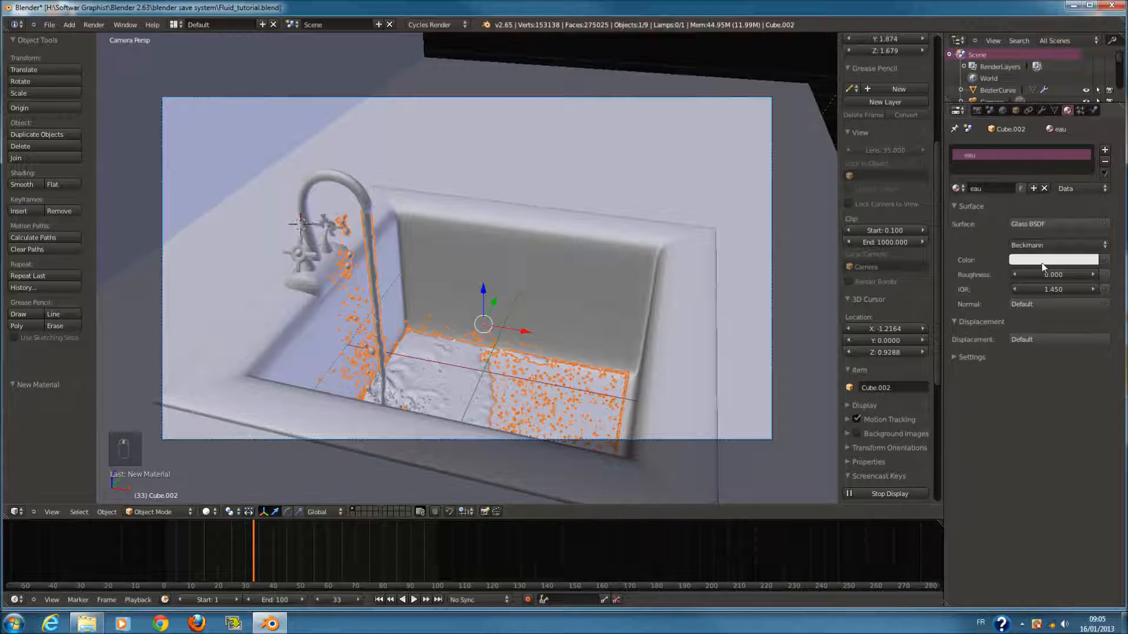
pyautogui.click(1043, 261)
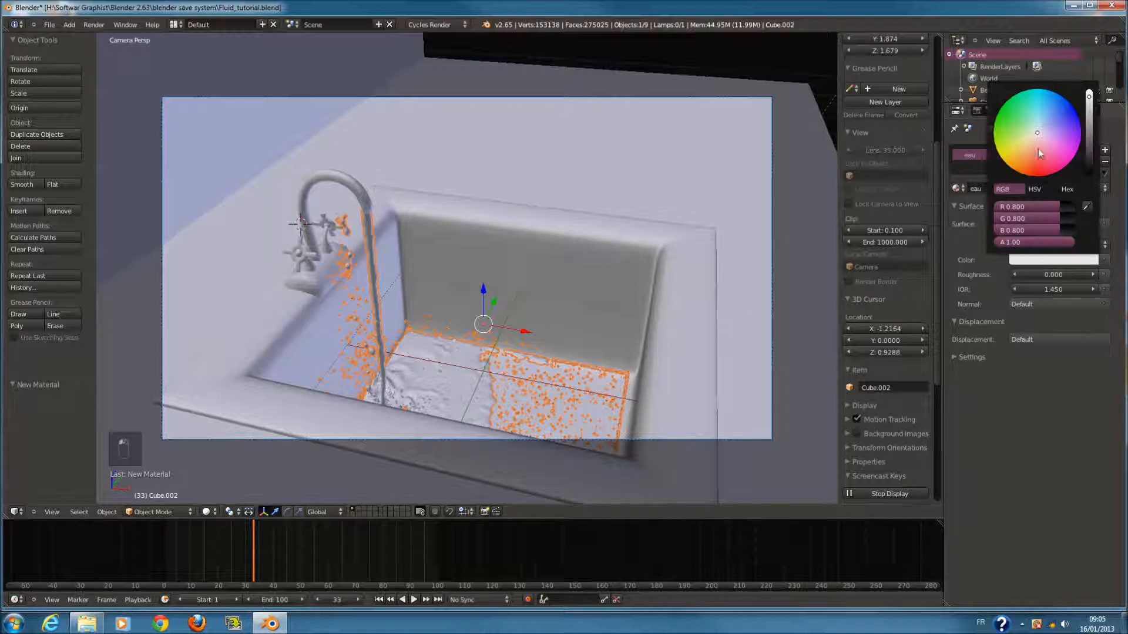
pyautogui.press('F12')
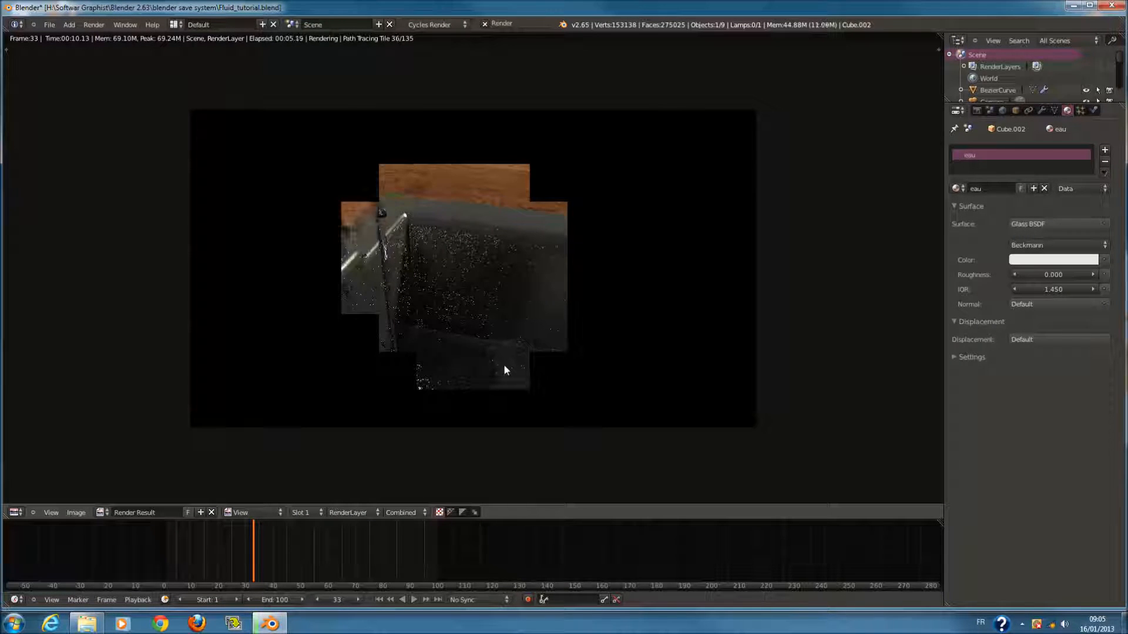
pyautogui.scroll(1, 504, 370)
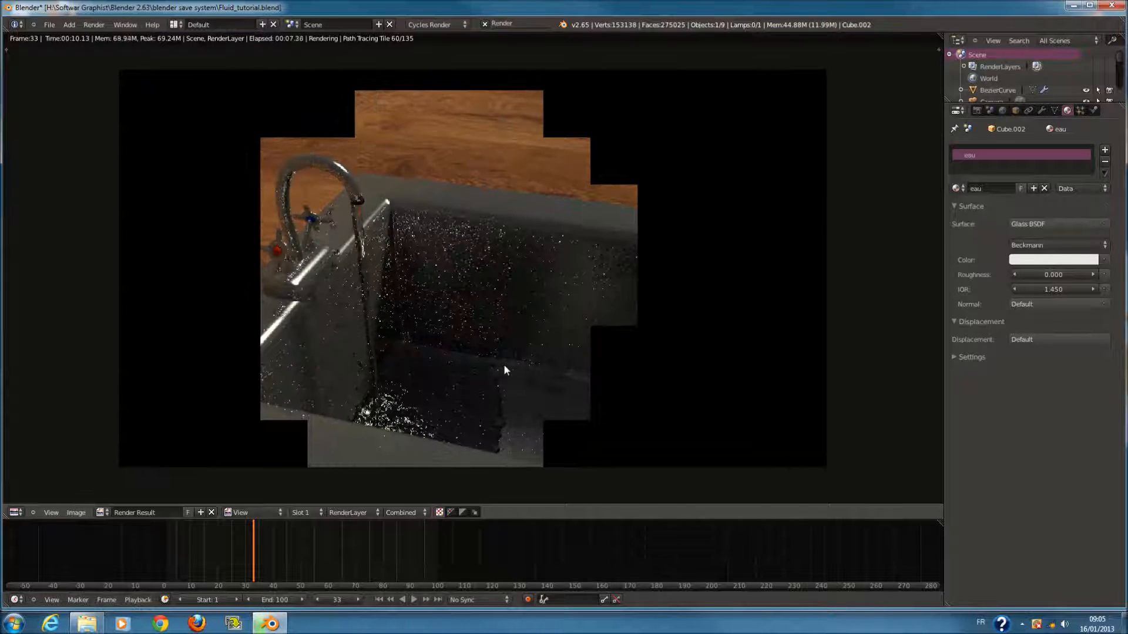
pyautogui.scroll(1, 372, 215)
pyautogui.scroll(-1, 401, 288)
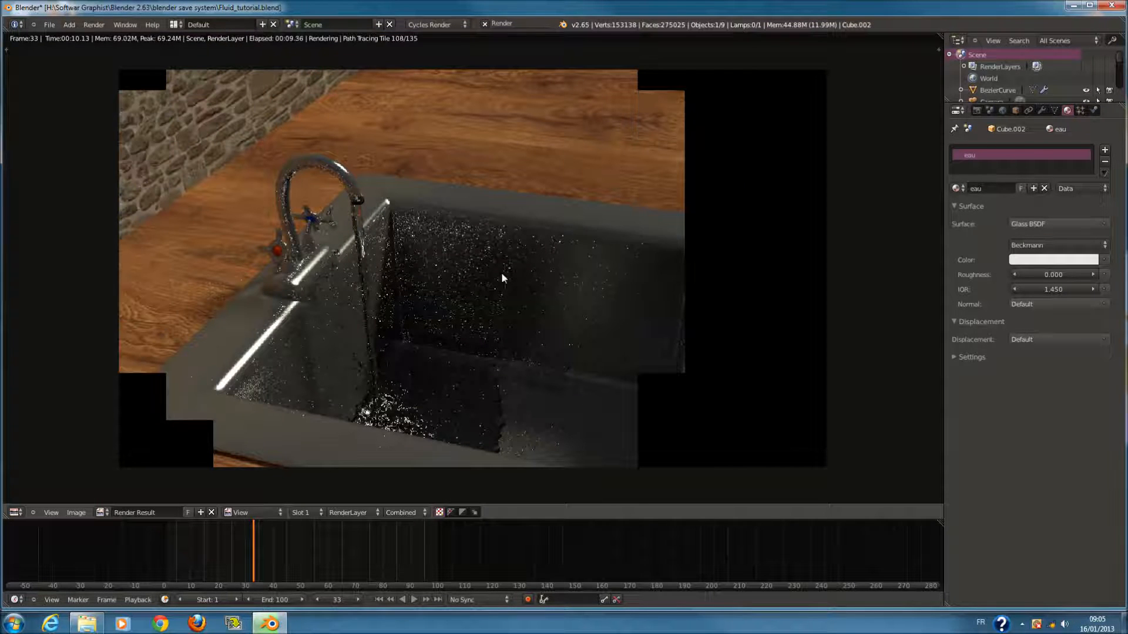
pyautogui.scroll(-1, 755, 413)
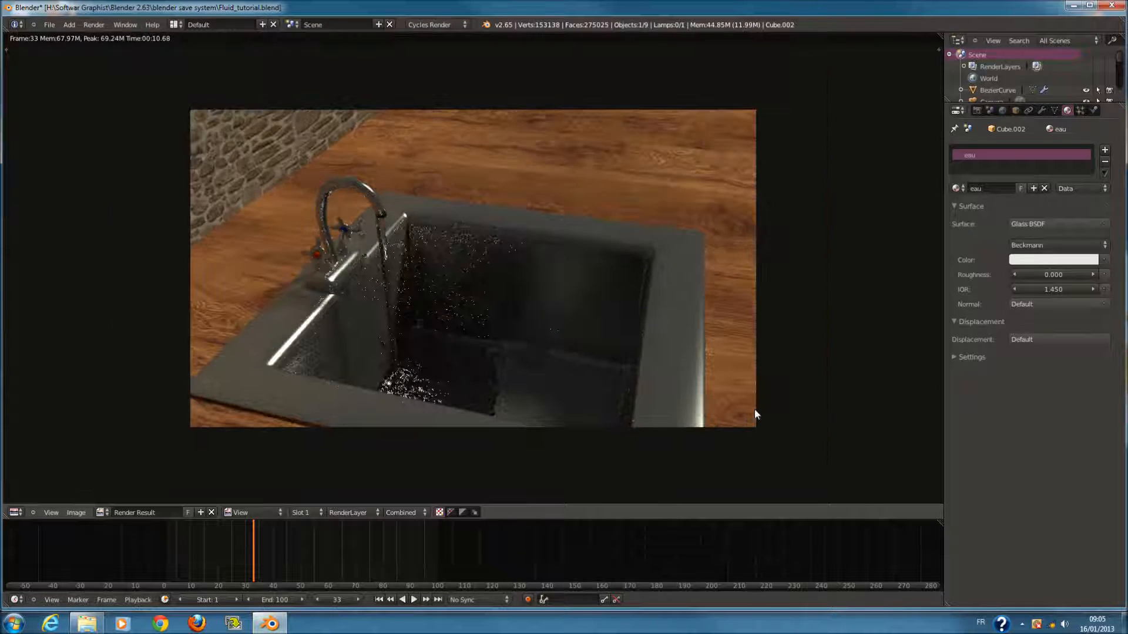
pyautogui.scroll(2, 749, 414)
pyautogui.scroll(-1, 748, 414)
pyautogui.press('F11')
# - Examine the water level against the basin and drain pipe in front wireframe view at frame 87
pyautogui.press('KP_2')
pyautogui.press('KP_1')
pyautogui.press('z')
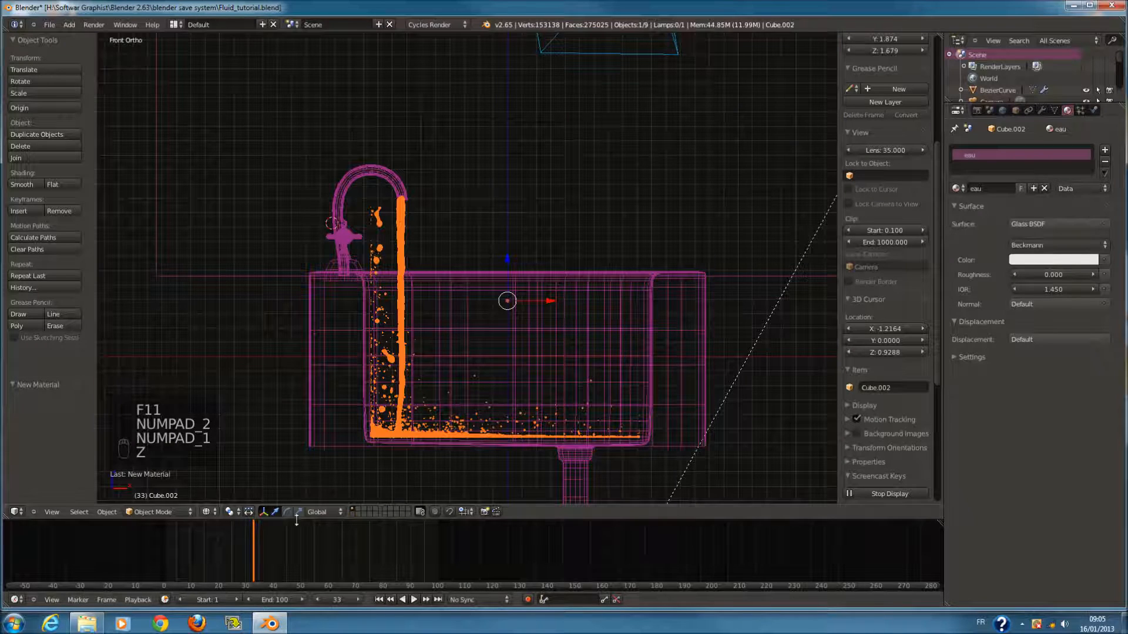
pyautogui.moveTo(277, 540); pyautogui.dragTo(403, 553)
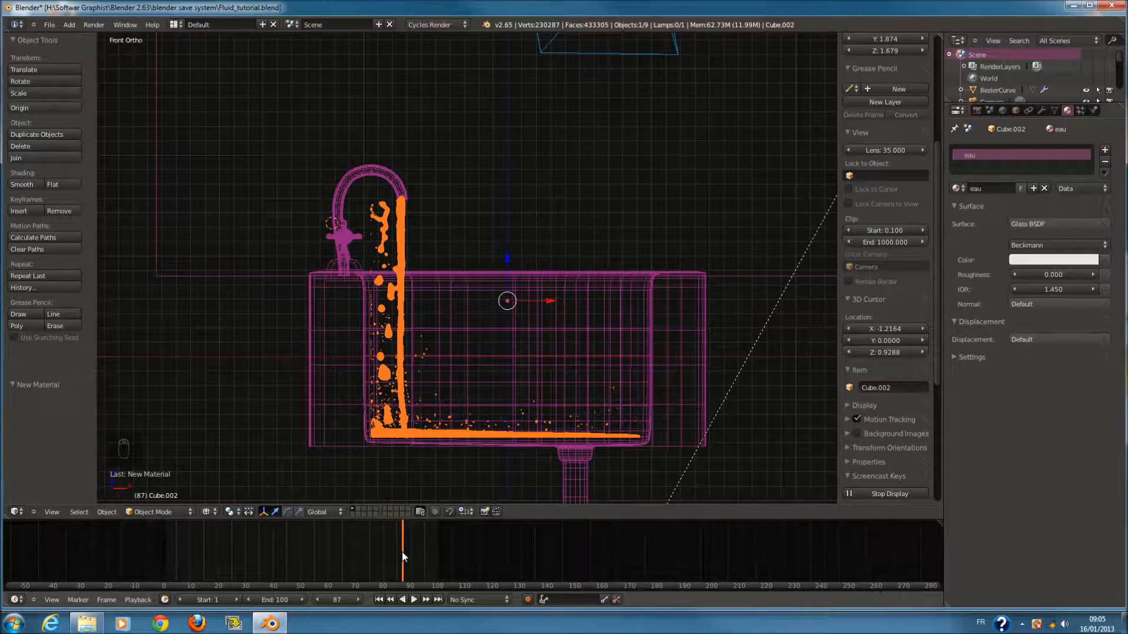
pyautogui.scroll(-2, 541, 381)
pyautogui.keyDown('shift'); pyautogui.scroll(-7, 542, 381); pyautogui.keyUp('shift')
pyautogui.scroll(2, 605, 358)
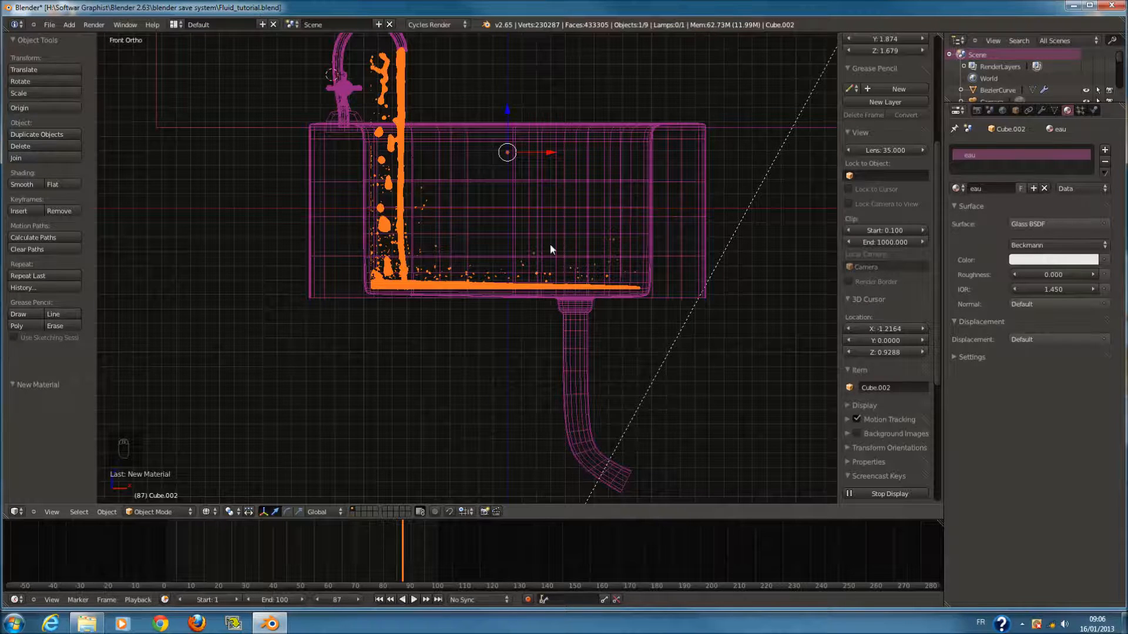
pyautogui.scroll(-2, 550, 245)
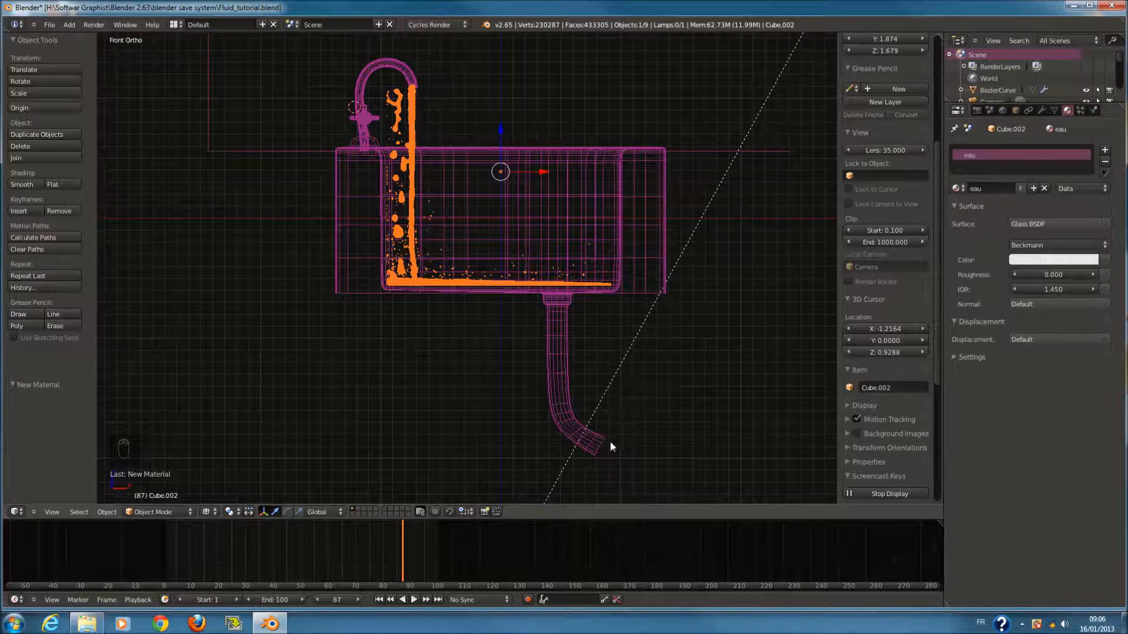
pyautogui.scroll(1, 608, 440)
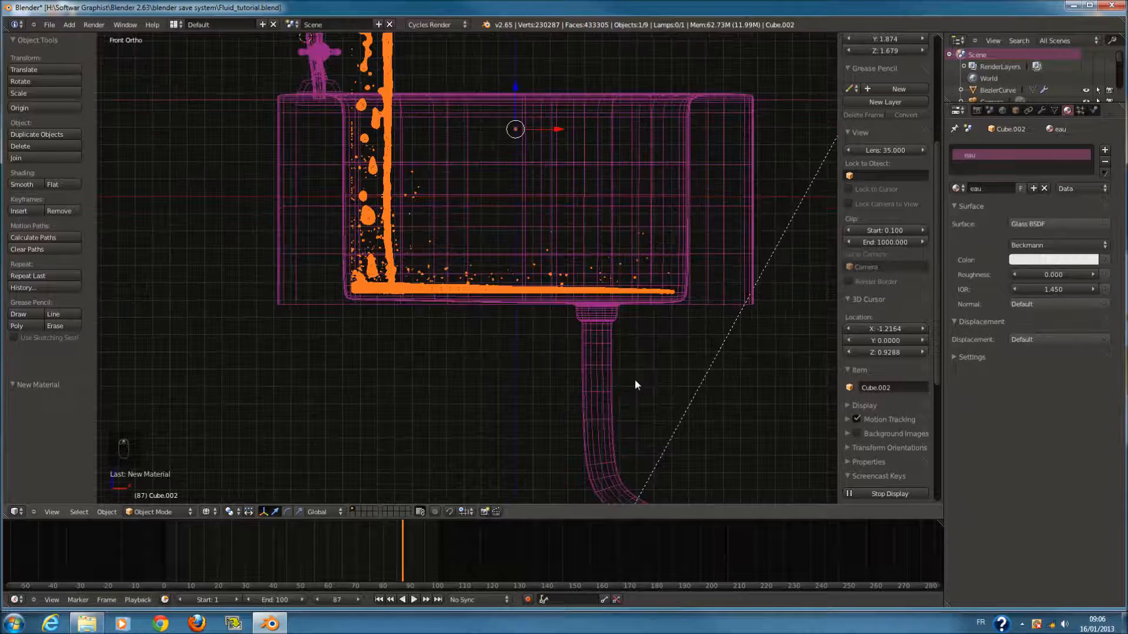
pyautogui.scroll(2, 440, 290)
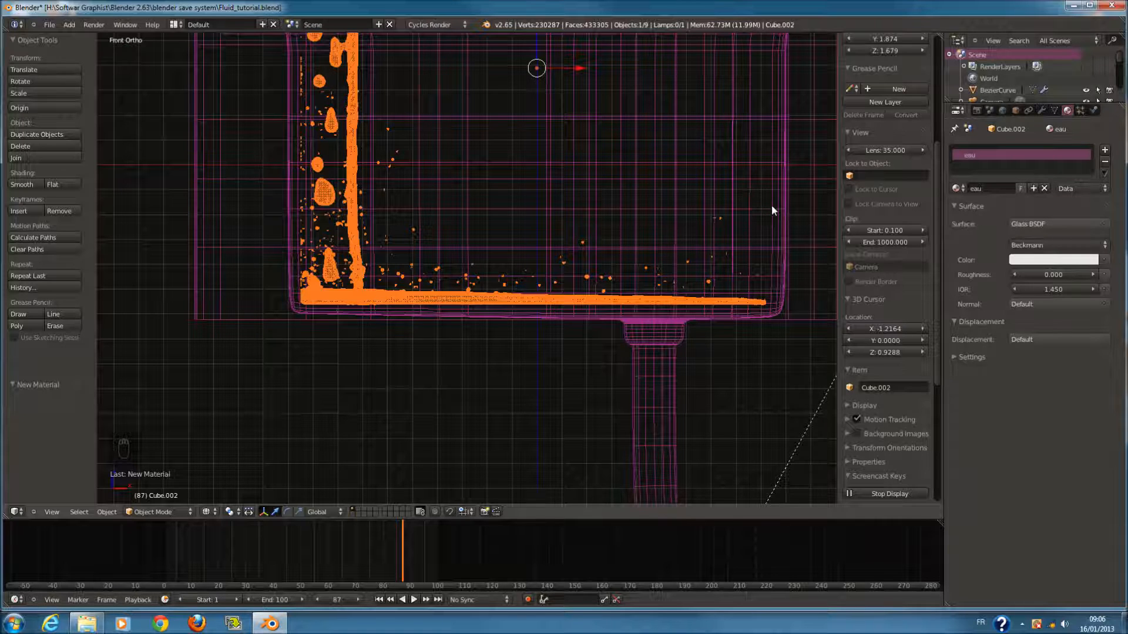
# - Return to the camera view with solid shading and move the animation to frame 44
pyautogui.press('KP_0')
pyautogui.press('z')
pyautogui.moveTo(411, 573); pyautogui.dragTo(274, 551)
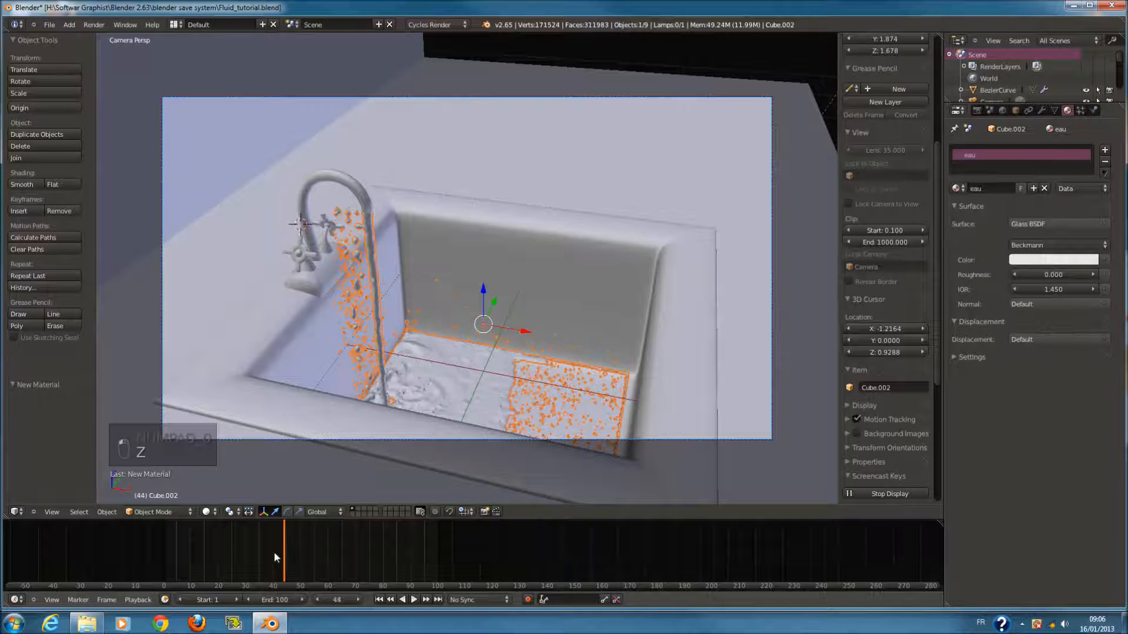
# - Move the animation to frame 50
pyautogui.click(280, 555)
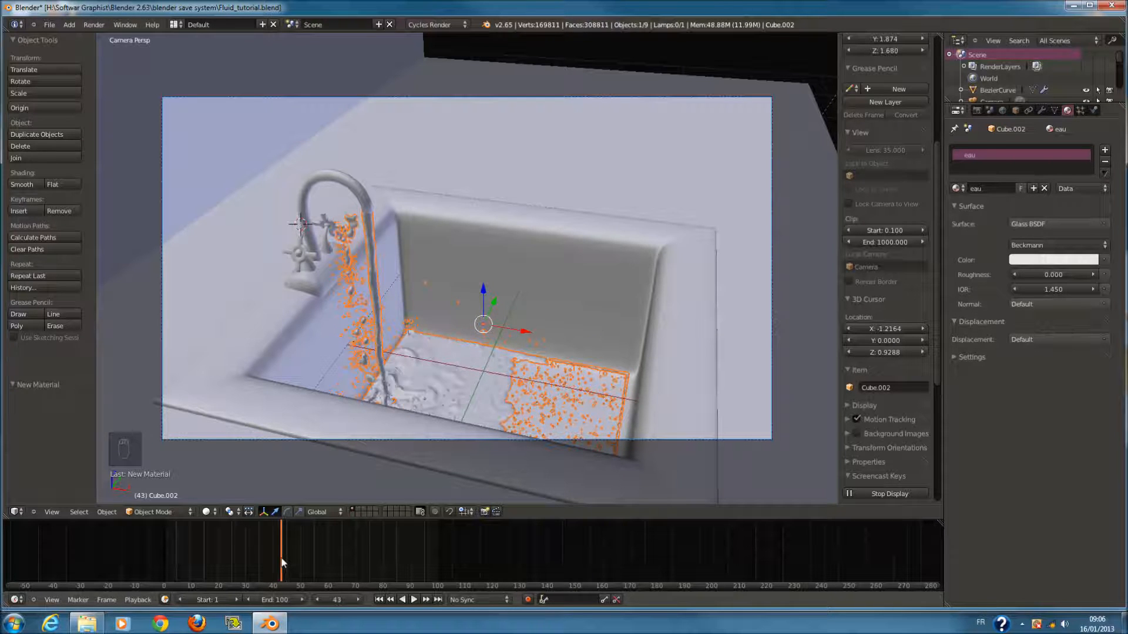
pyautogui.click(291, 558)
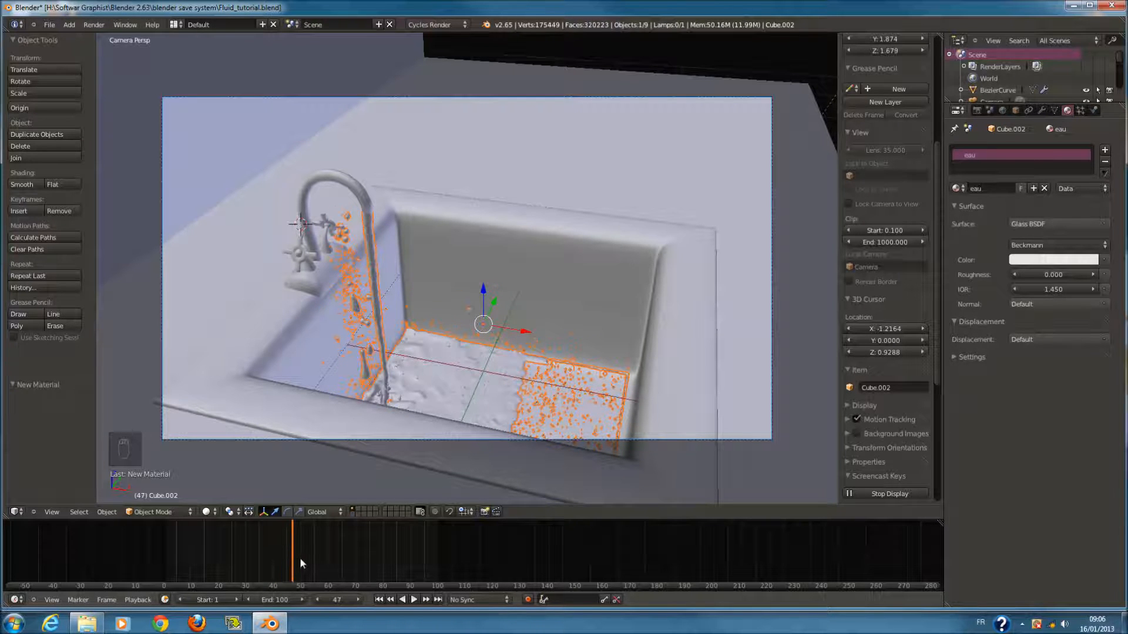
pyautogui.click(302, 558)
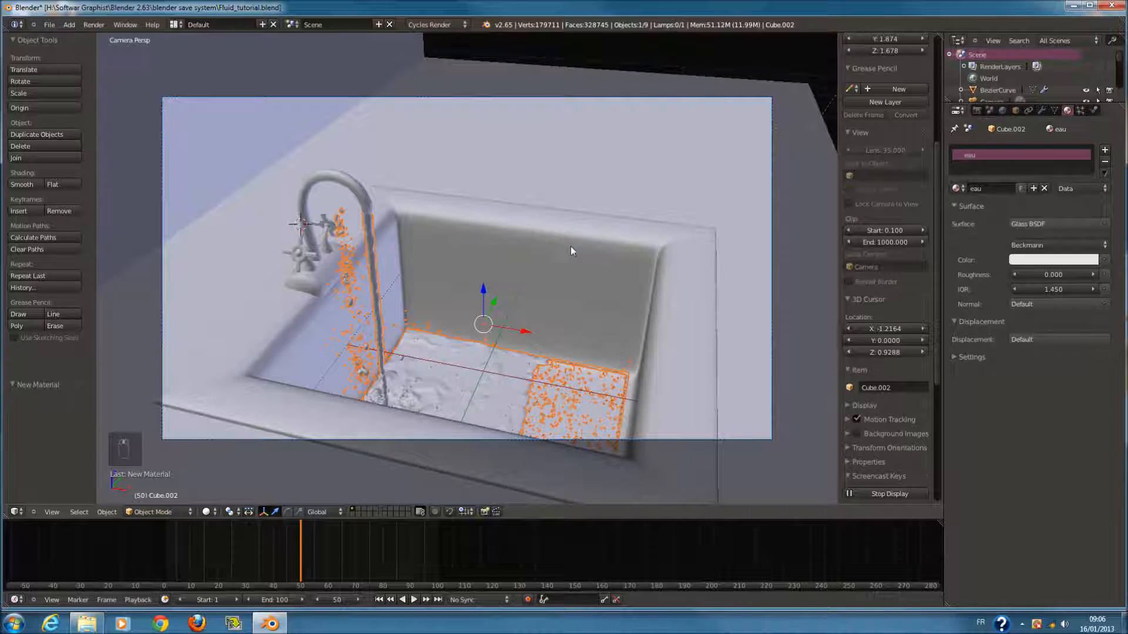
# - Set the render resolution percentage to 100% and collapse the Dimensions and Output settings
pyautogui.click(976, 110)
pyautogui.moveTo(996, 298); pyautogui.dragTo(1045, 296)
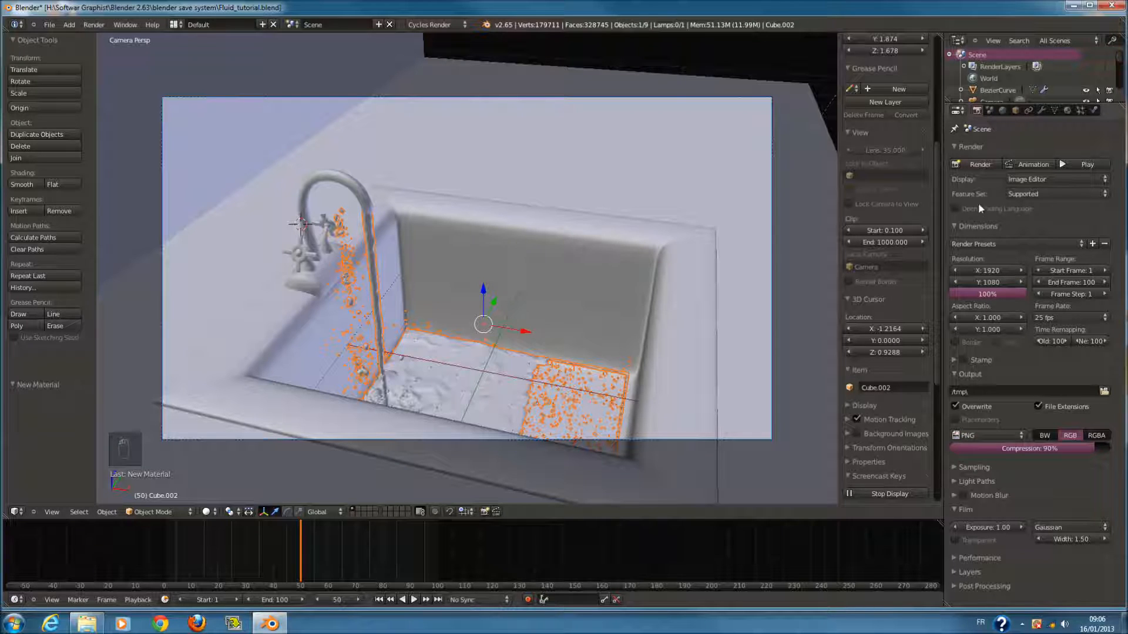
pyautogui.click(992, 226)
pyautogui.click(1000, 238)
pyautogui.click(995, 242)
pyautogui.click(995, 249)
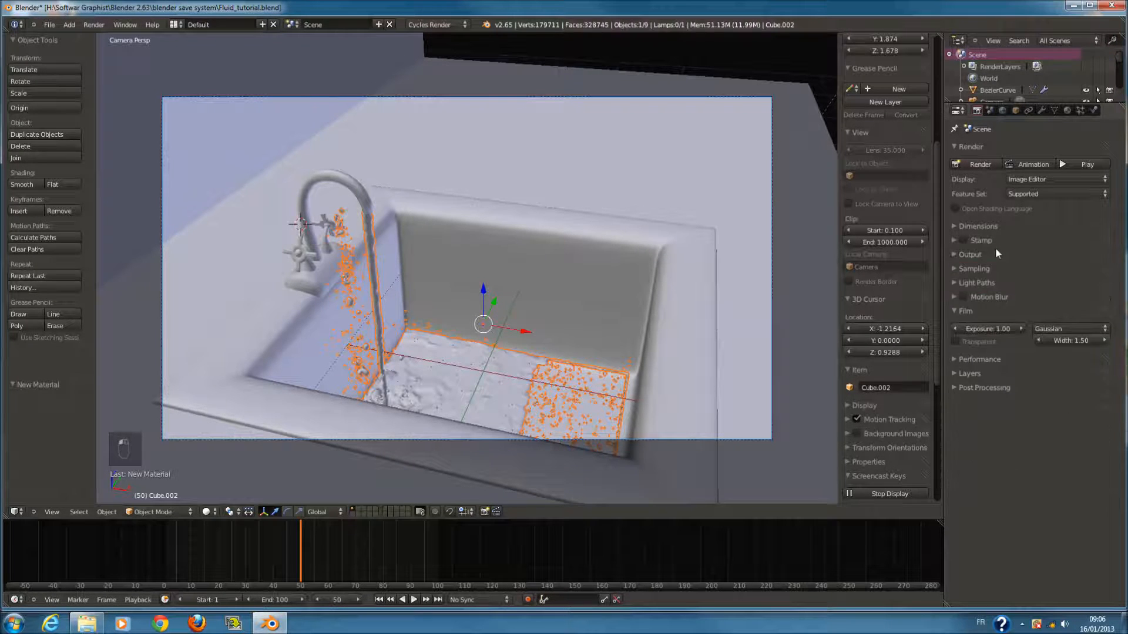
# - Set the Cycles render samples to 100 and the sampling clamp to 0.80
pyautogui.click(996, 297)
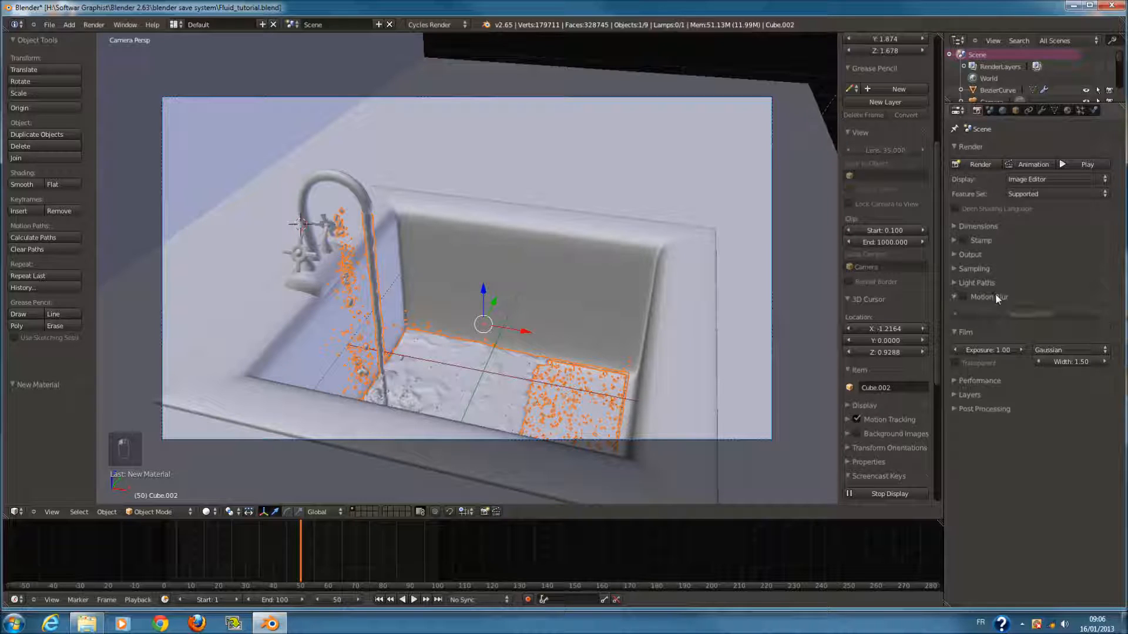
pyautogui.click(995, 295)
pyautogui.click(993, 283)
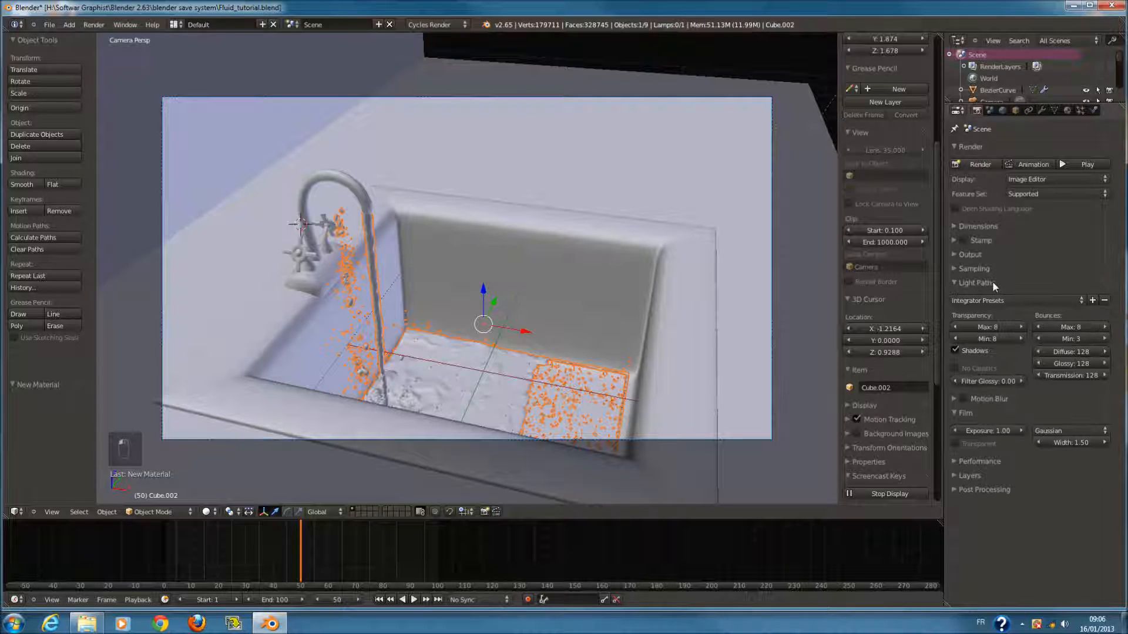
pyautogui.click(993, 282)
pyautogui.click(992, 267)
pyautogui.click(1074, 300)
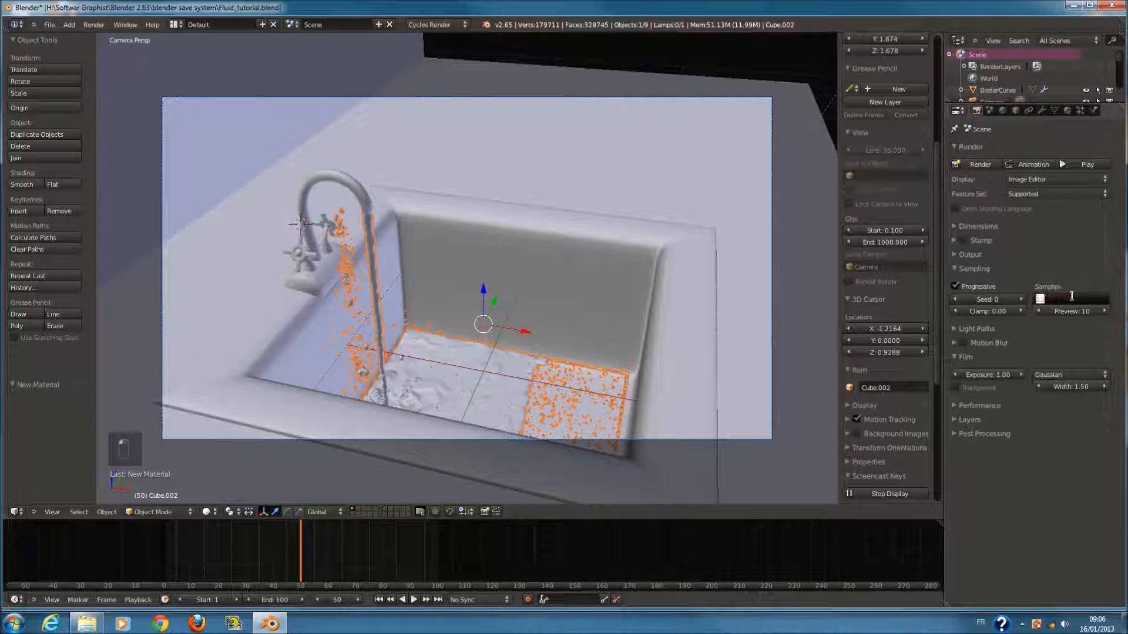
pyautogui.click(1072, 277)
pyautogui.write('100')
pyautogui.press('Return')
pyautogui.click(988, 312)
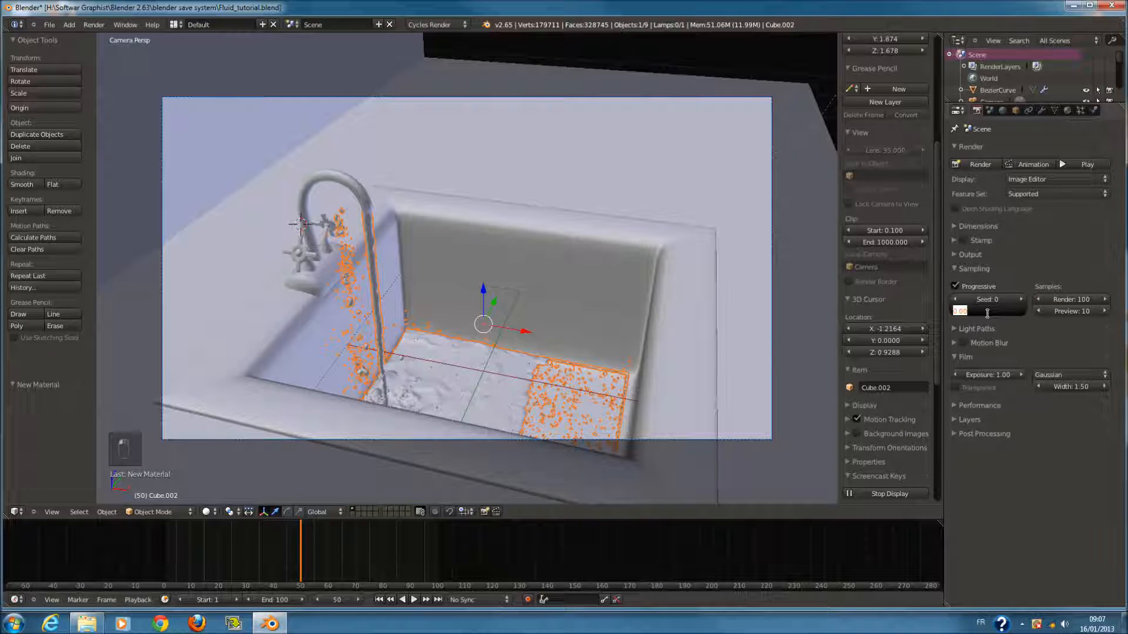
pyautogui.write('0.8')
pyautogui.press('Return')
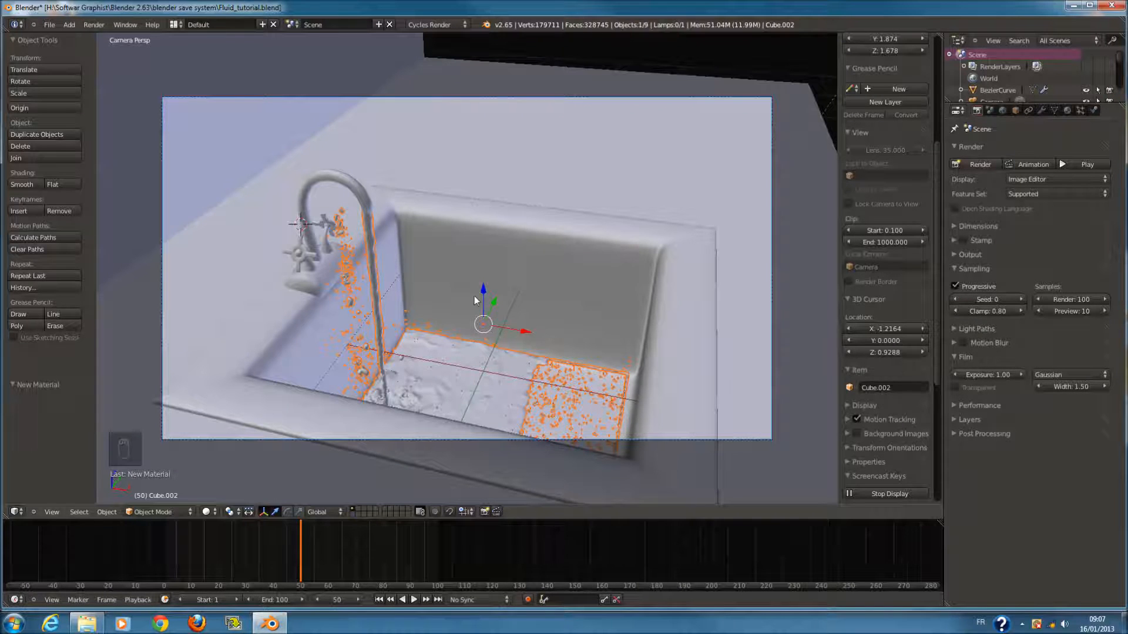
# - Render frame 50 and inspect the water and sink in the rendered image
pyautogui.press('F12')
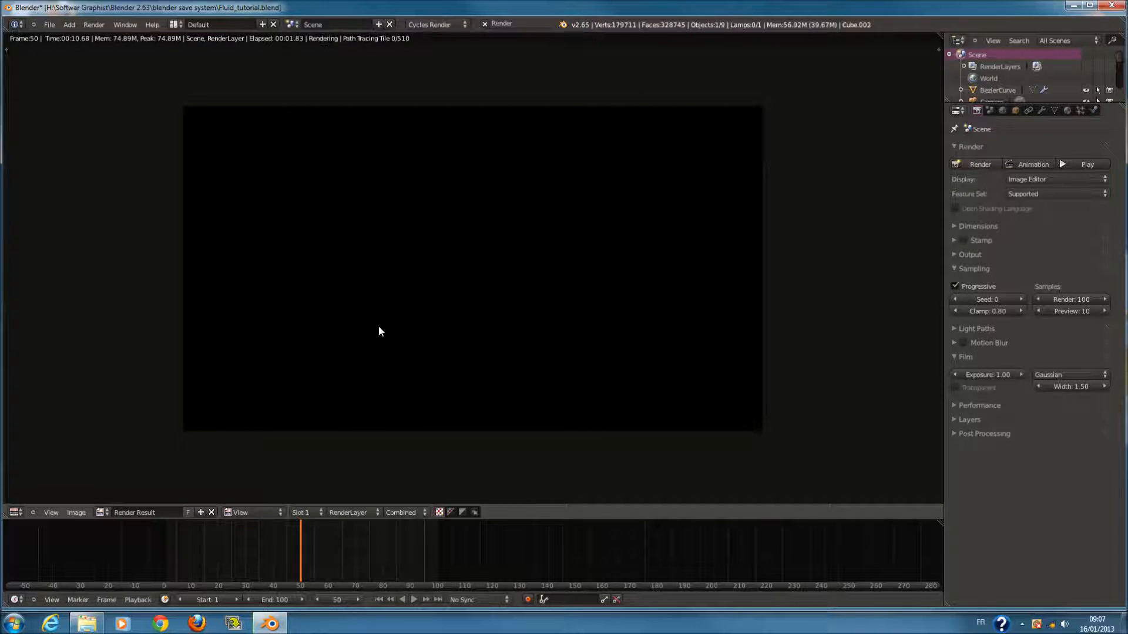
pyautogui.scroll(4, 481, 277)
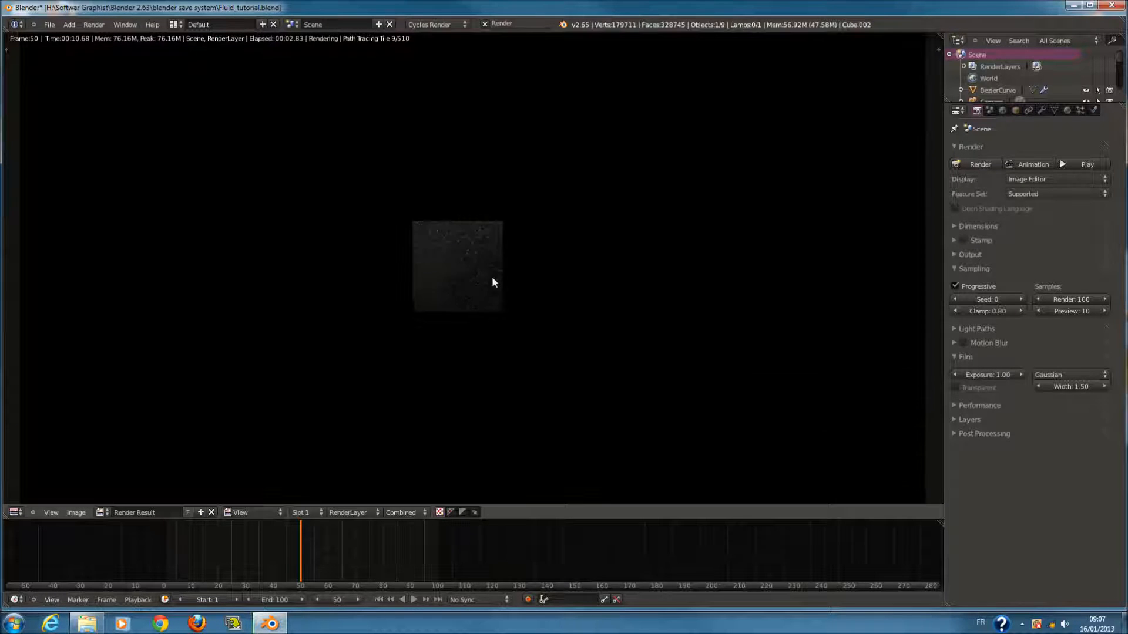
pyautogui.scroll(2, 478, 275)
pyautogui.scroll(-3, 441, 291)
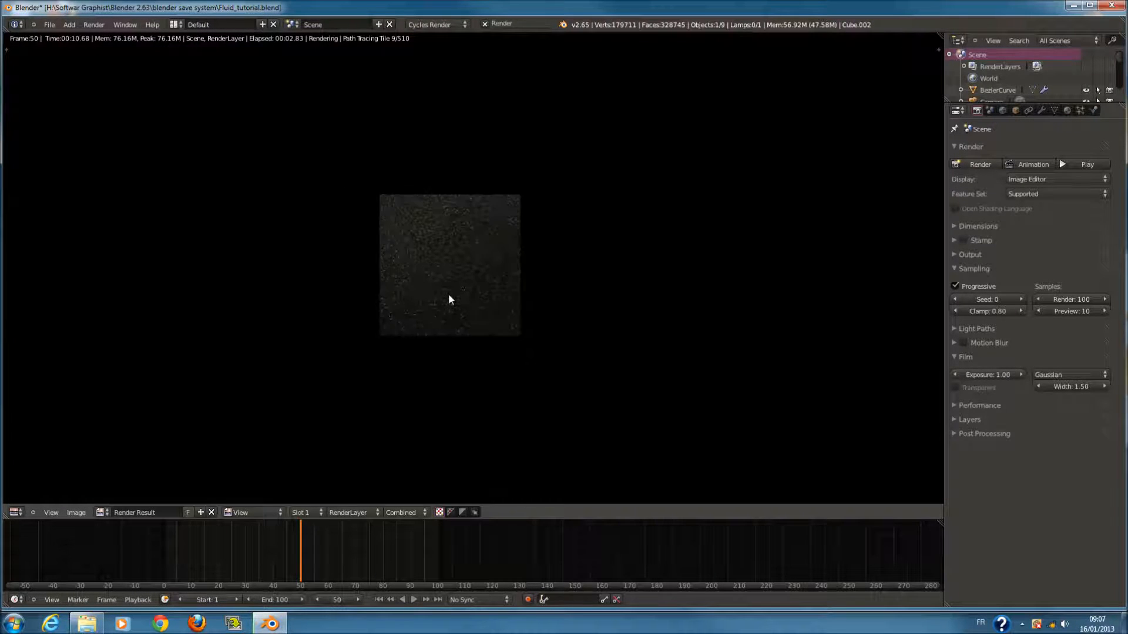
pyautogui.click(1004, 265)
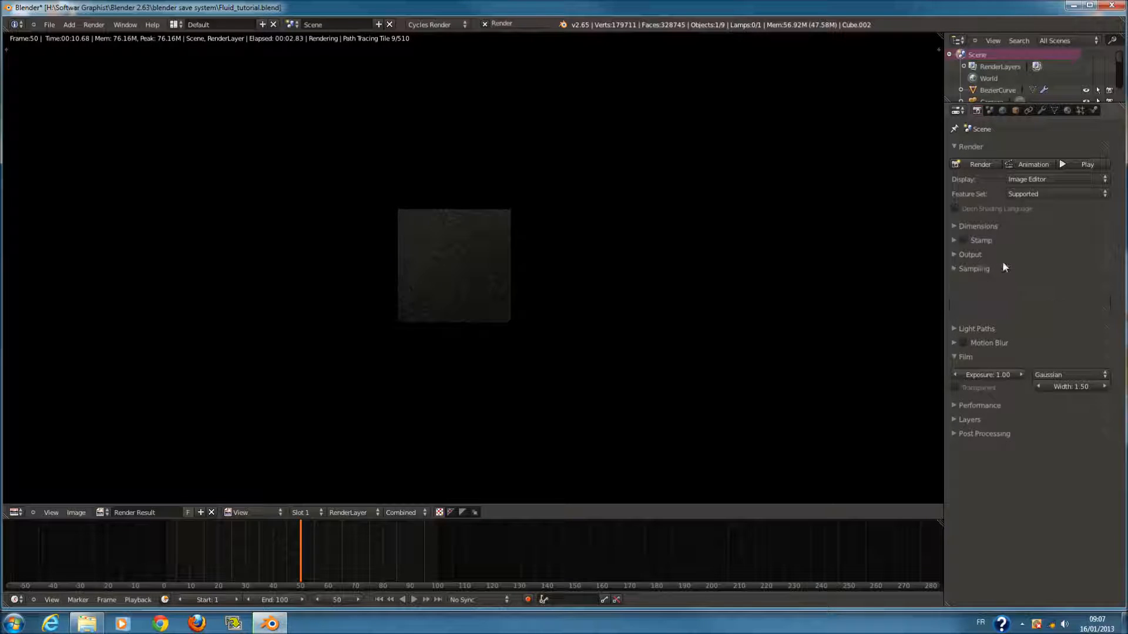
pyautogui.scroll(-3, 685, 298)
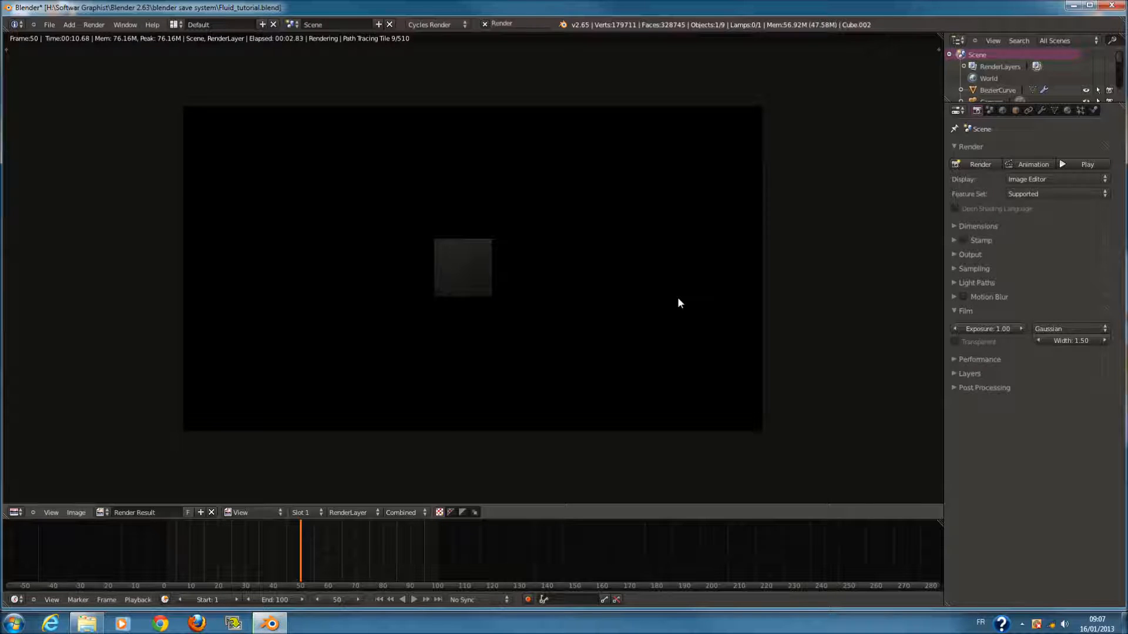
pyautogui.scroll(5, 679, 303)
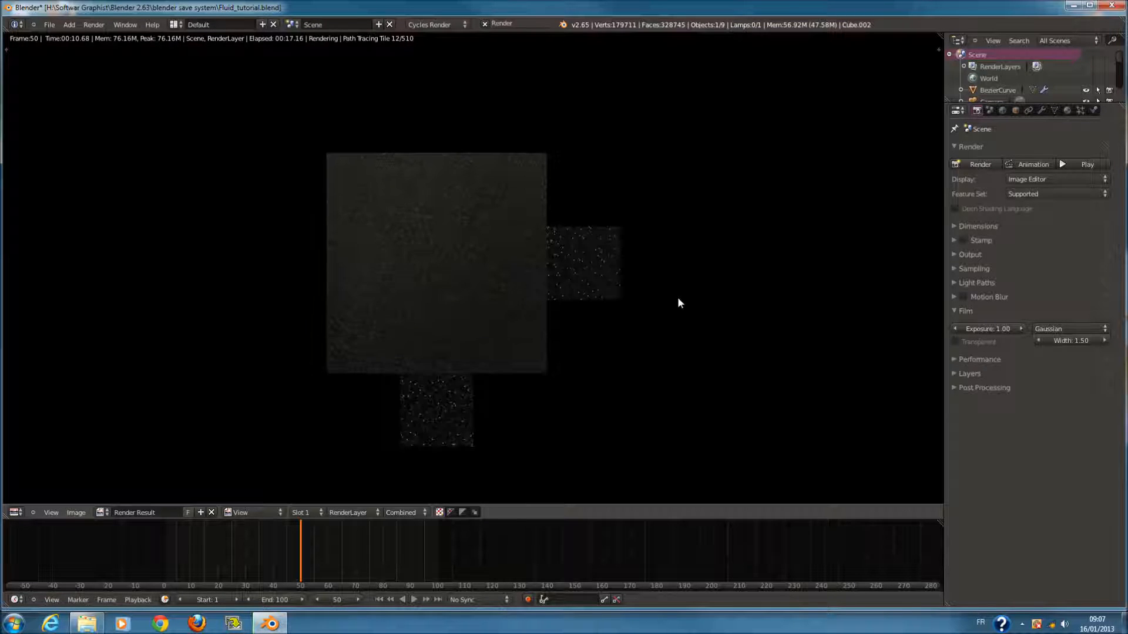
pyautogui.scroll(-2, 679, 301)
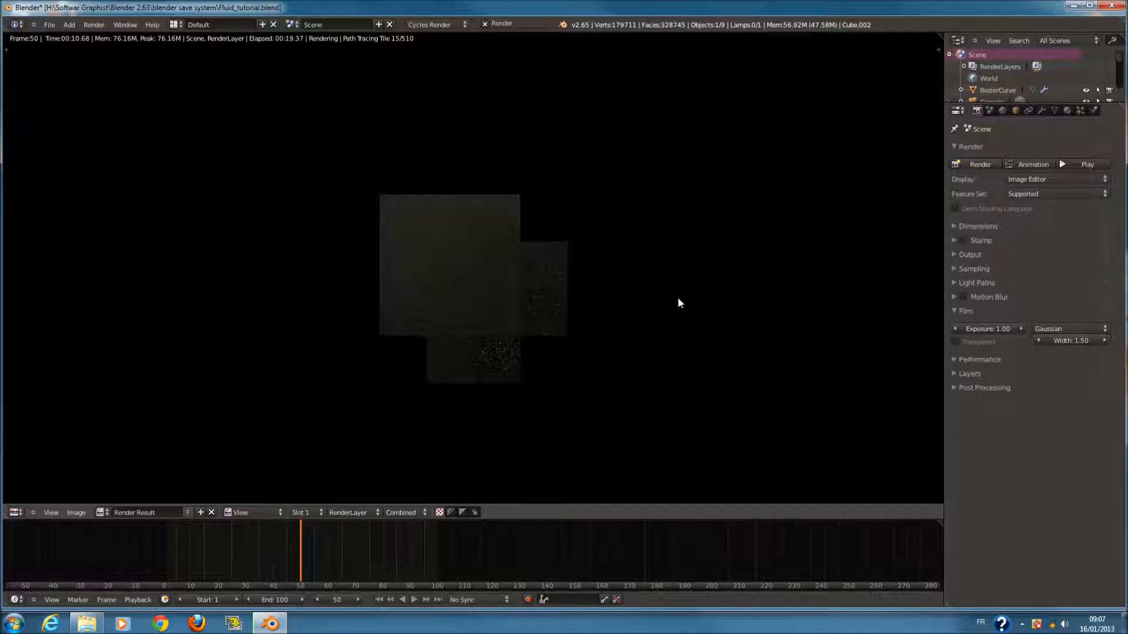
pyautogui.scroll(5, 678, 302)
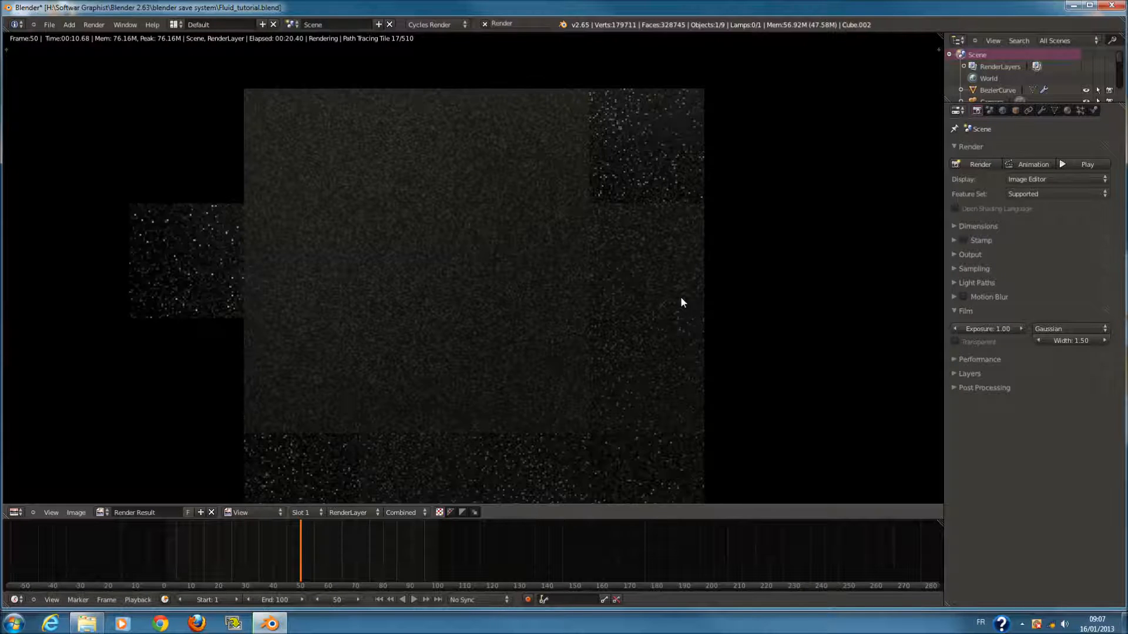
pyautogui.scroll(-4, 681, 302)
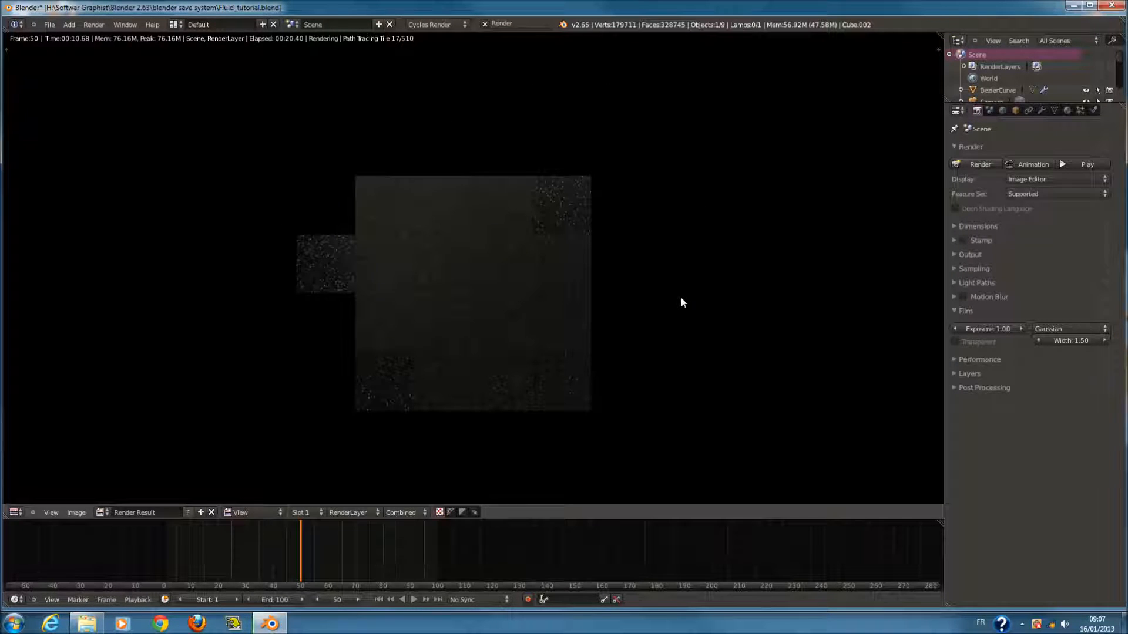
pyautogui.scroll(-1, 681, 303)
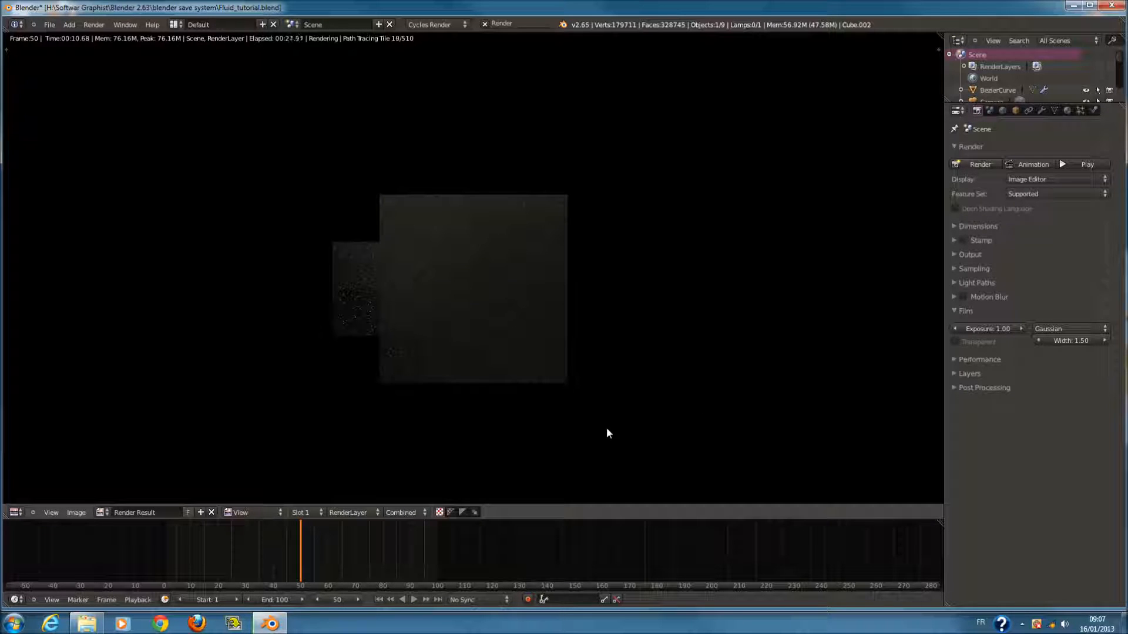
pyautogui.scroll(-1, 672, 435)
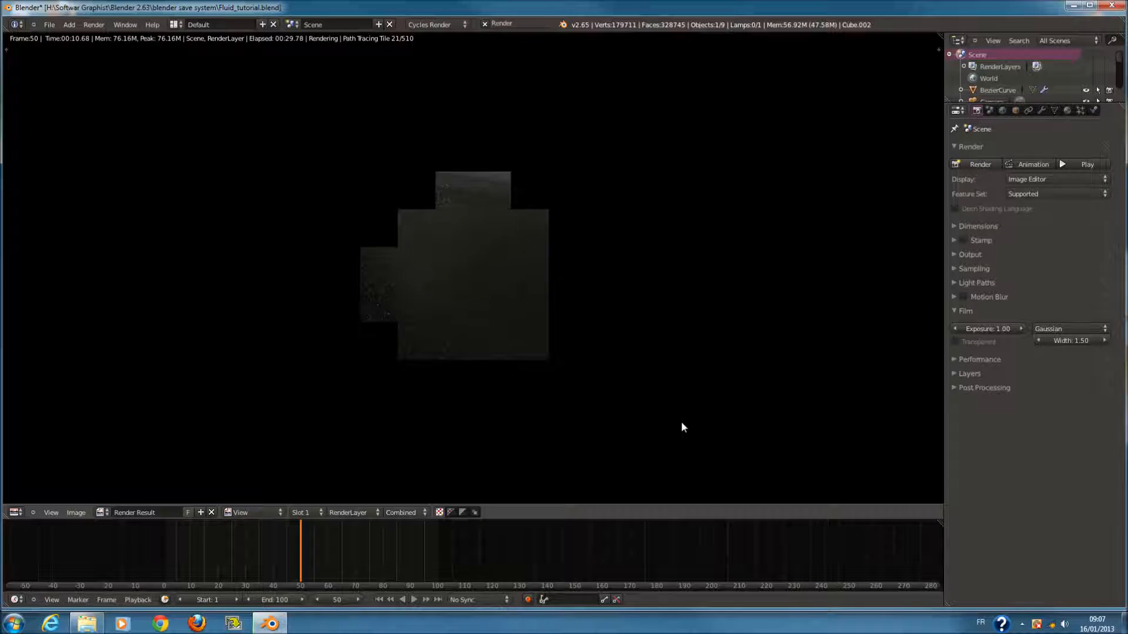
pyautogui.scroll(-1, 695, 405)
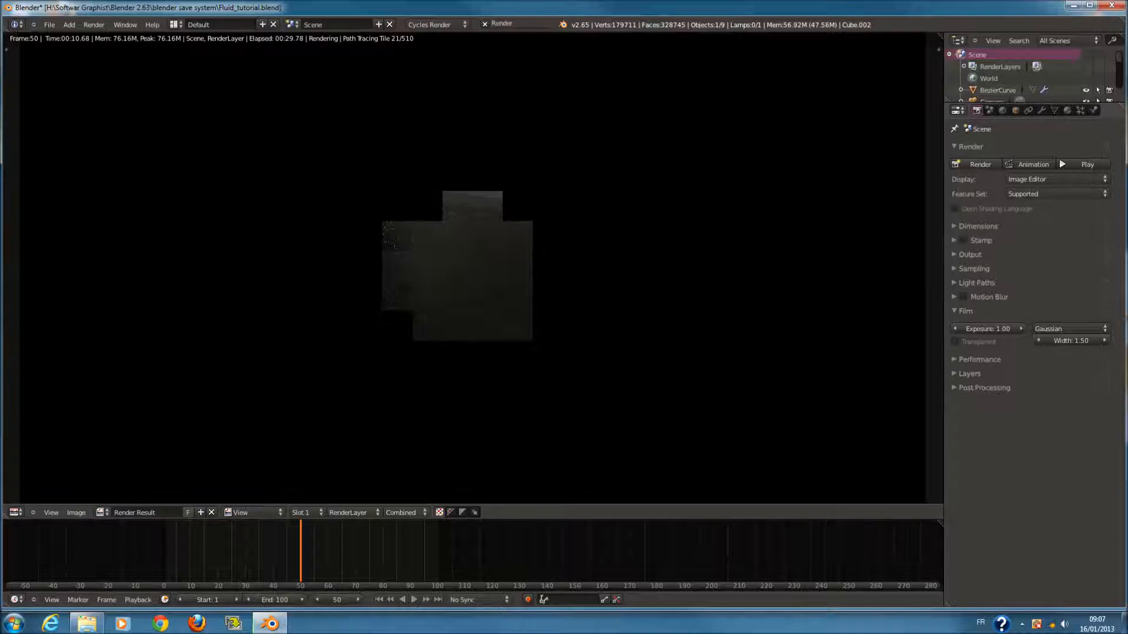
pyautogui.click(1073, 7)
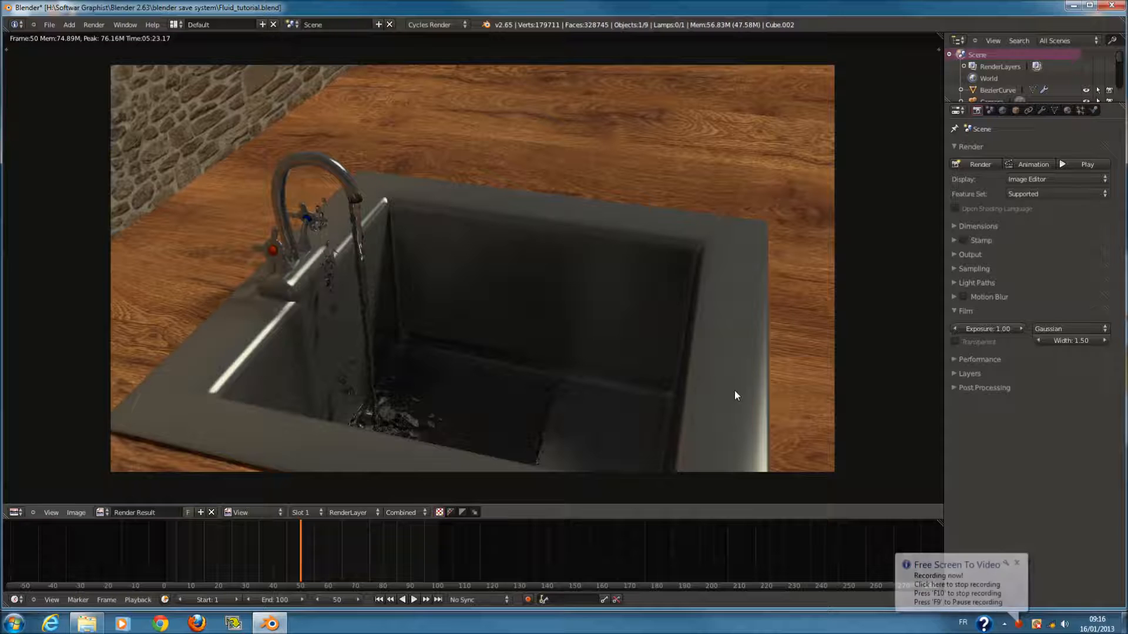
pyautogui.scroll(-2, 614, 255)
pyautogui.scroll(1, 614, 257)
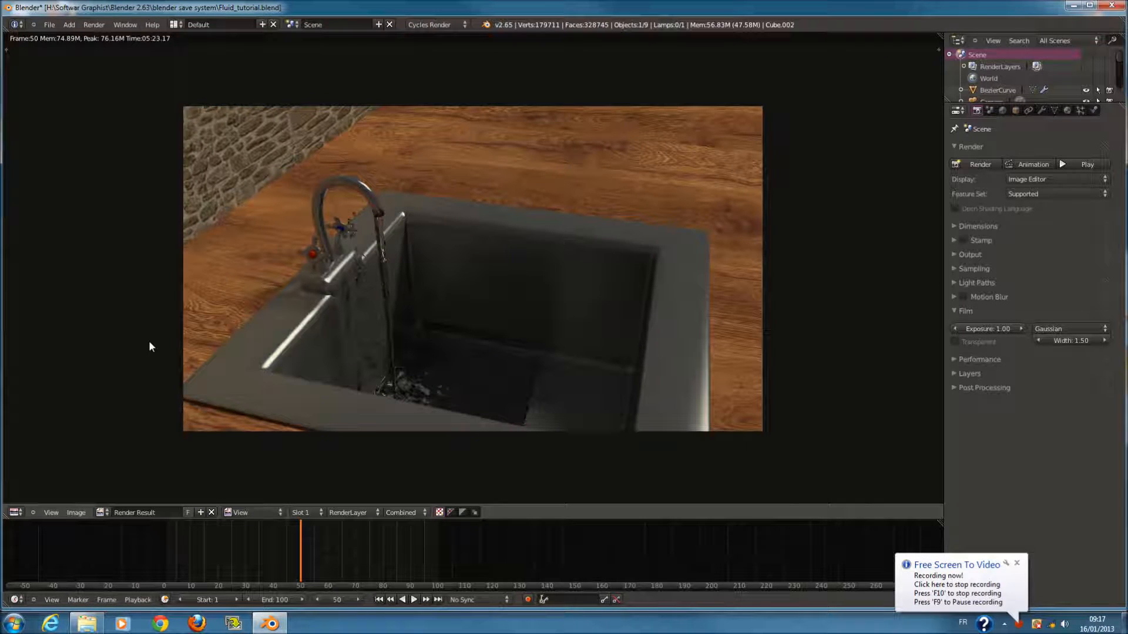
# - Switch the render view to the compositing node editor and enable Use Nodes, Free Unused and Backdrop
pyautogui.click(15, 512)
pyautogui.click(70, 390)
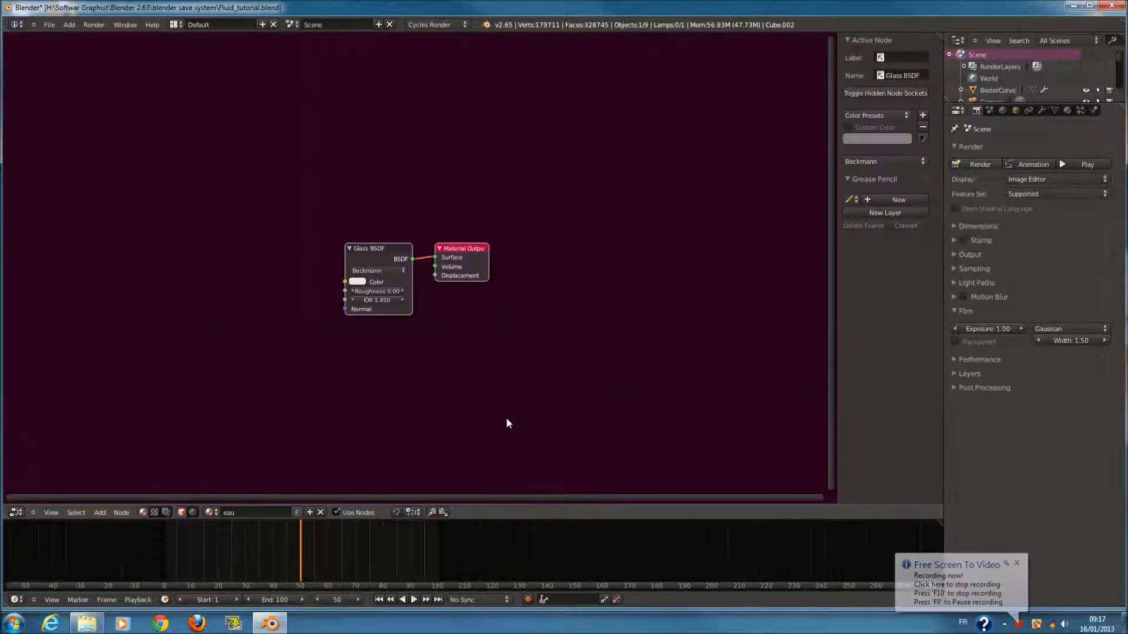
pyautogui.click(167, 513)
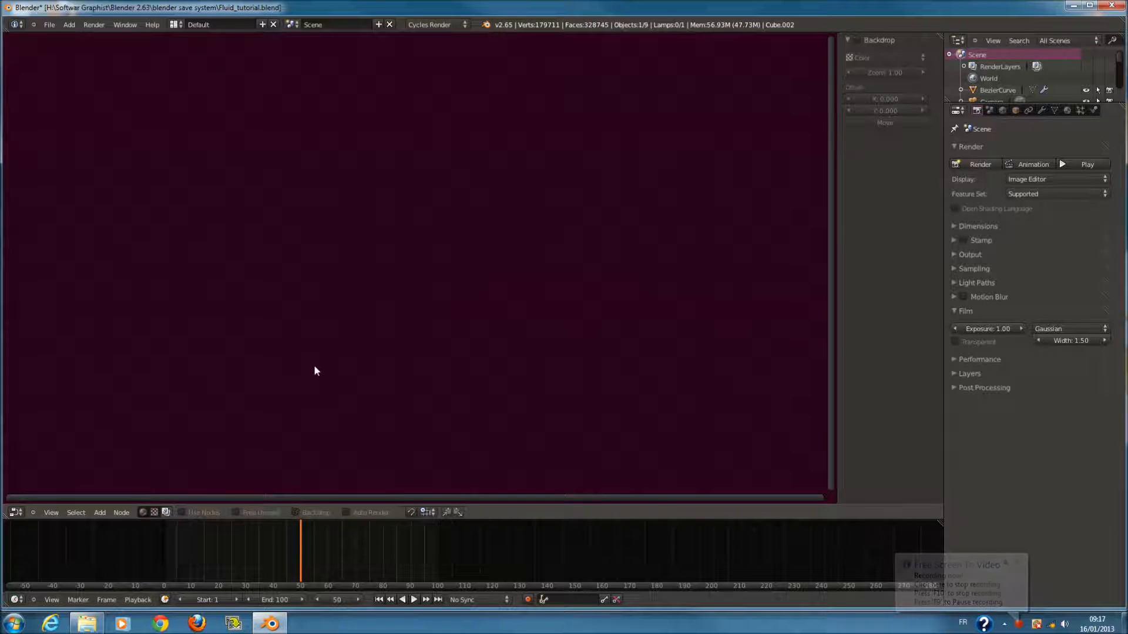
pyautogui.click(222, 513)
pyautogui.click(224, 513)
pyautogui.click(238, 513)
pyautogui.click(303, 513)
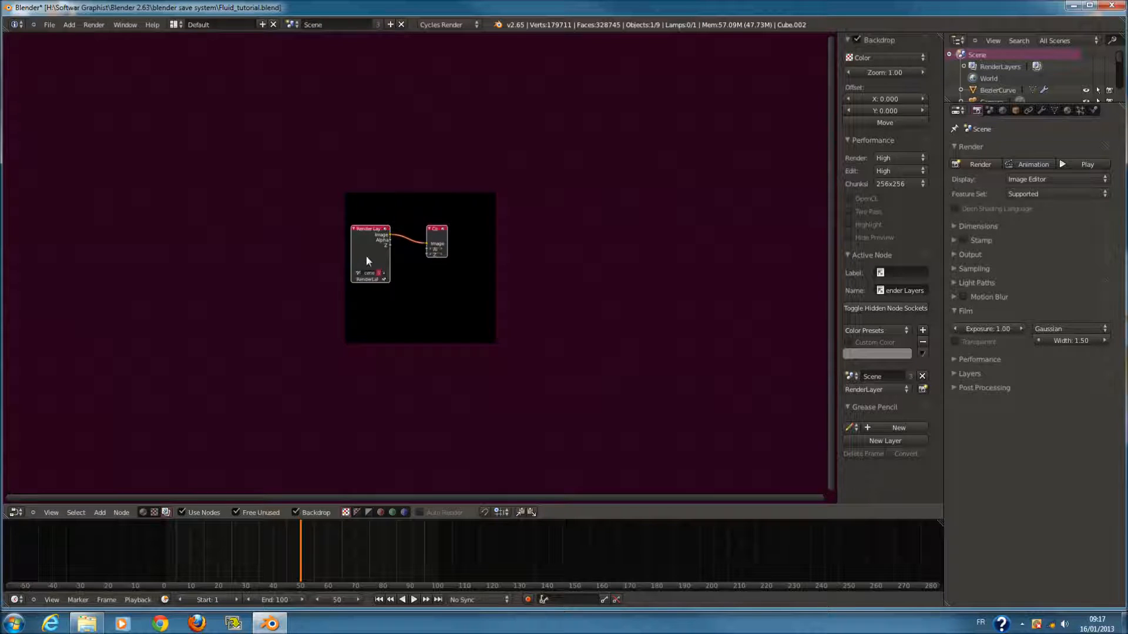
# - Spread the Render Layers and Composite nodes far apart to make room between them
pyautogui.moveTo(365, 257); pyautogui.dragTo(211, 247)
pyautogui.moveTo(436, 237); pyautogui.dragTo(441, 236)
pyautogui.scroll(2, 424, 271)
# - Add a Viewer output node and connect the Render Layers image output to it
pyautogui.hotkey('shift', 'a')
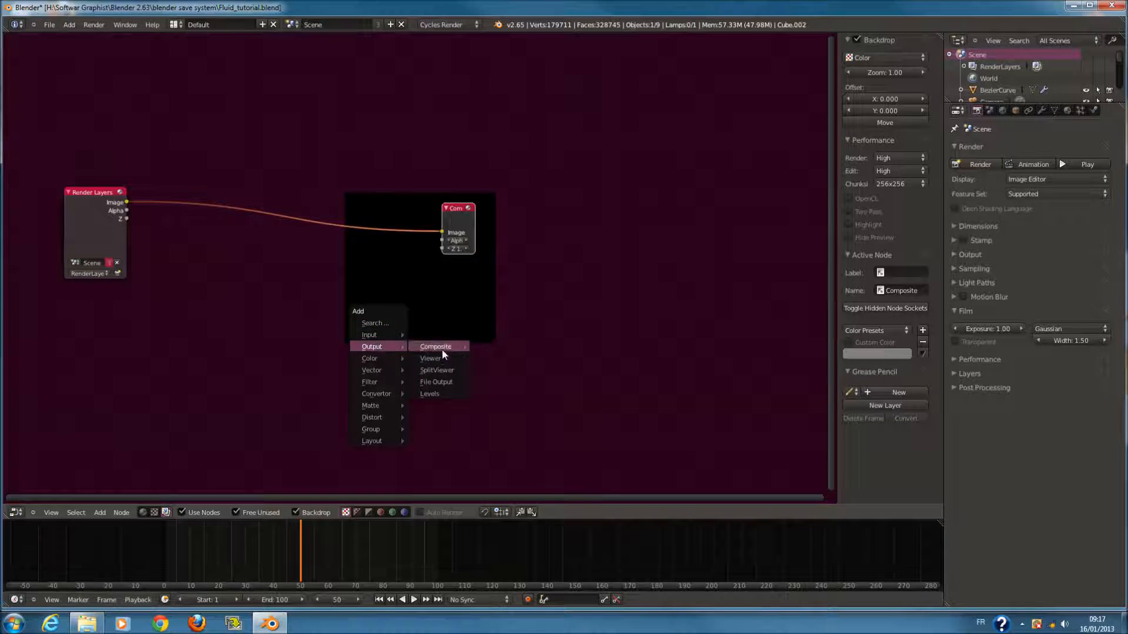
pyautogui.click(442, 358)
pyautogui.moveTo(129, 202); pyautogui.dragTo(446, 374)
pyautogui.scroll(-1, 733, 314)
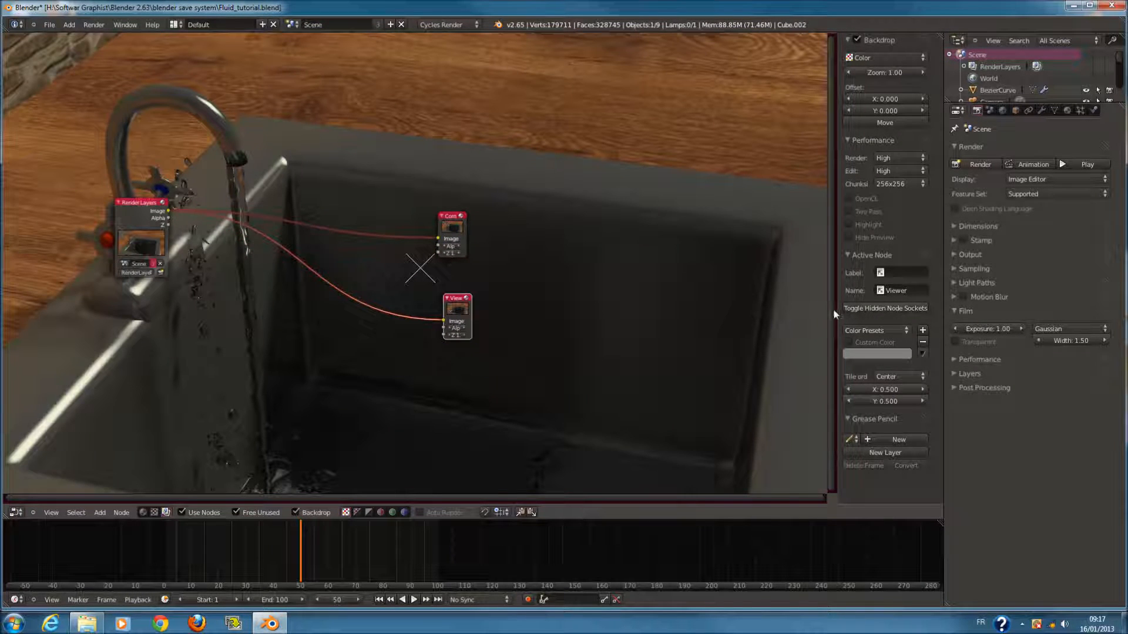
# - Set the backdrop zoom to 0.67 and move the Render Layers node slightly closer to the output nodes
pyautogui.moveTo(876, 74); pyautogui.dragTo(844, 81)
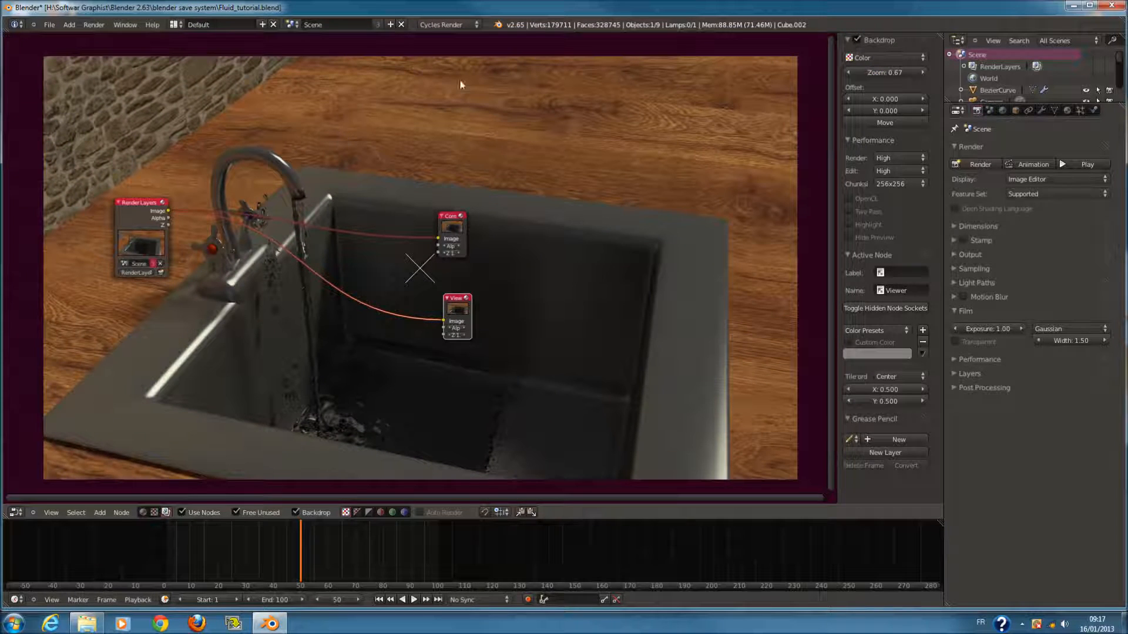
pyautogui.moveTo(459, 315); pyautogui.dragTo(529, 307, button='middle')
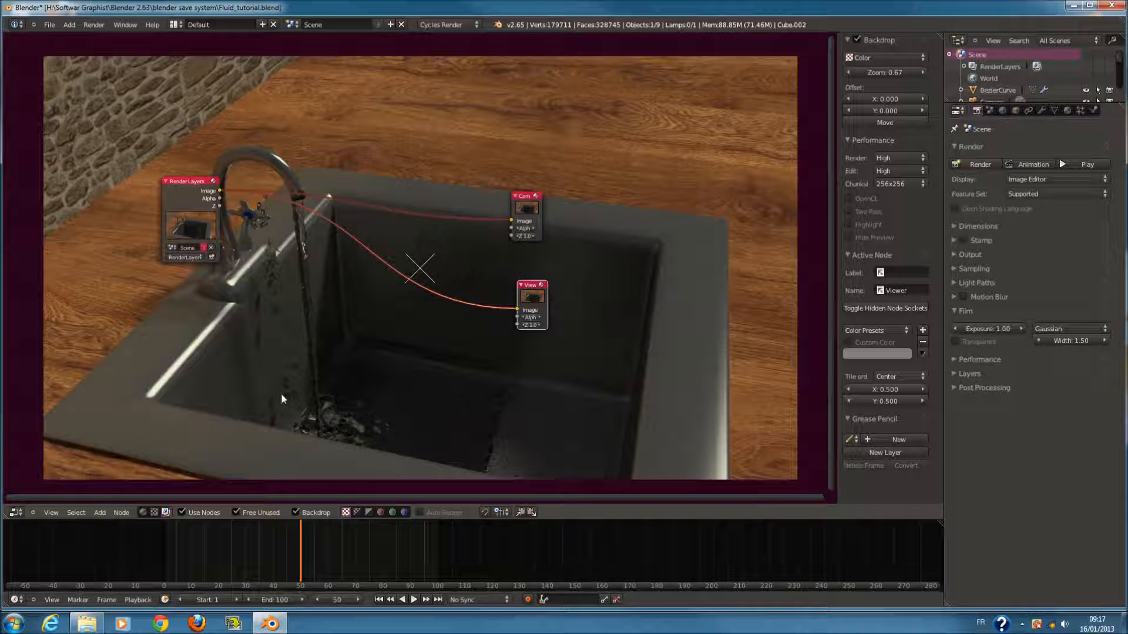
pyautogui.scroll(2, 346, 388)
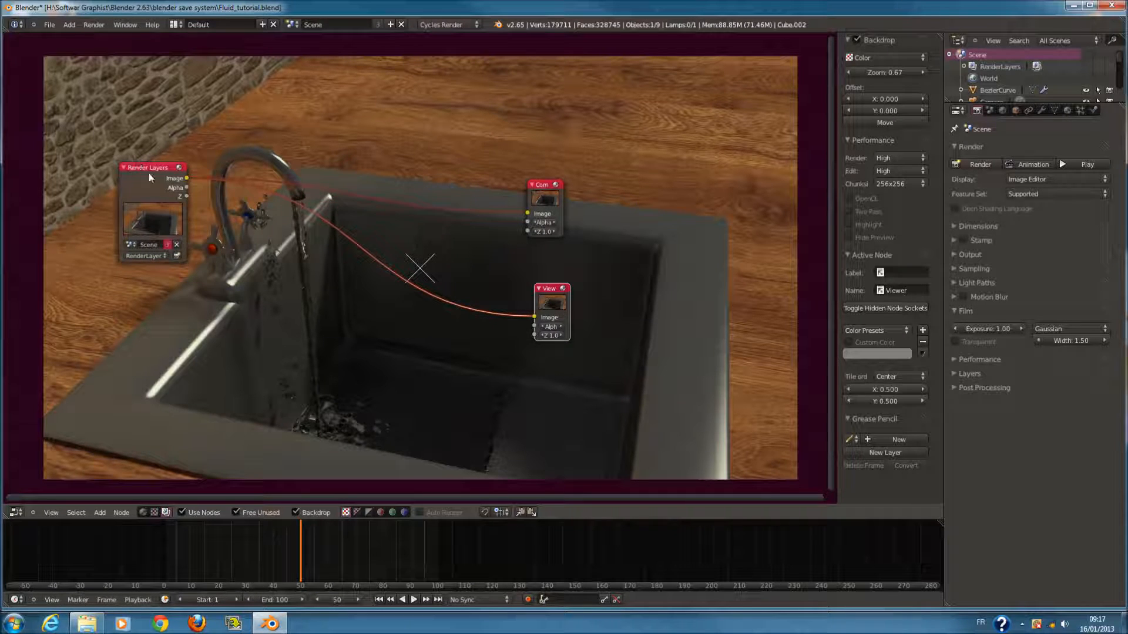
pyautogui.moveTo(149, 178); pyautogui.dragTo(171, 175)
pyautogui.scroll(-1, 302, 261)
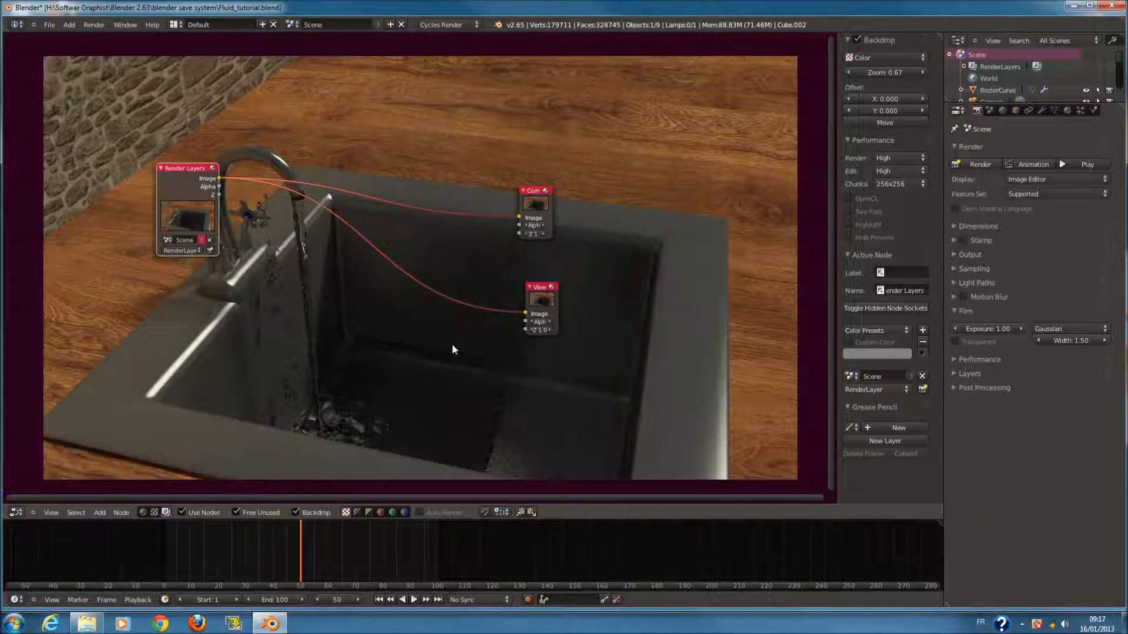
pyautogui.scroll(3, 390, 311)
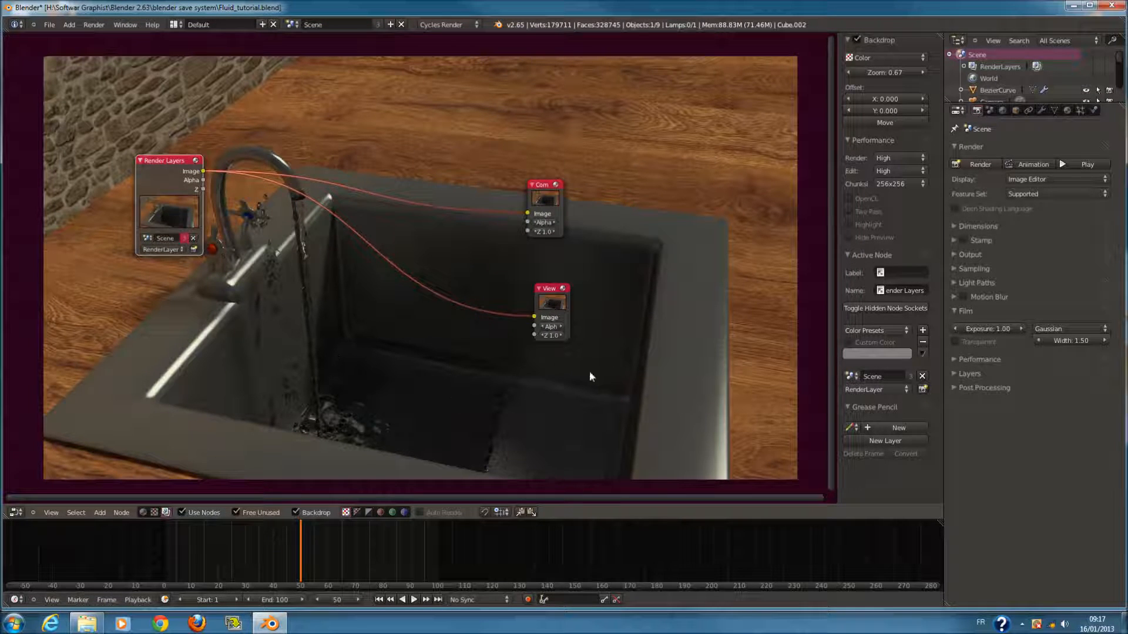
pyautogui.scroll(-1, 555, 340)
pyautogui.scroll(-1, 688, 249)
pyautogui.scroll(1, 647, 256)
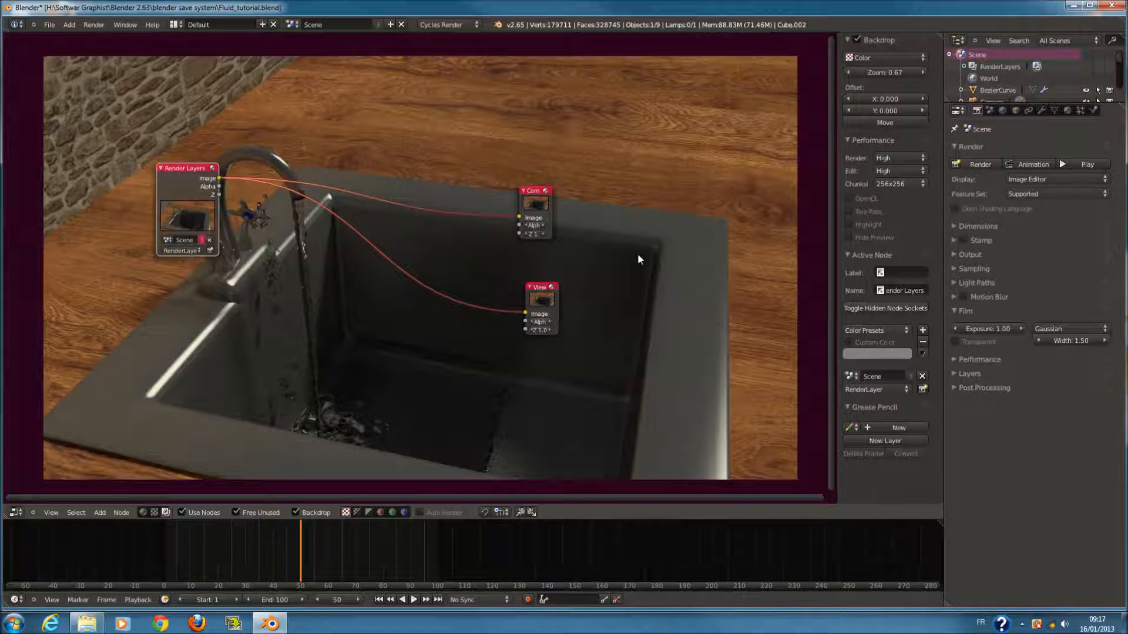
# - Raise the Composite node slightly and move the Render Layers node farther away from the two output nodes
pyautogui.click(538, 205)
pyautogui.scroll(-1, 500, 306)
pyautogui.scroll(1, 431, 352)
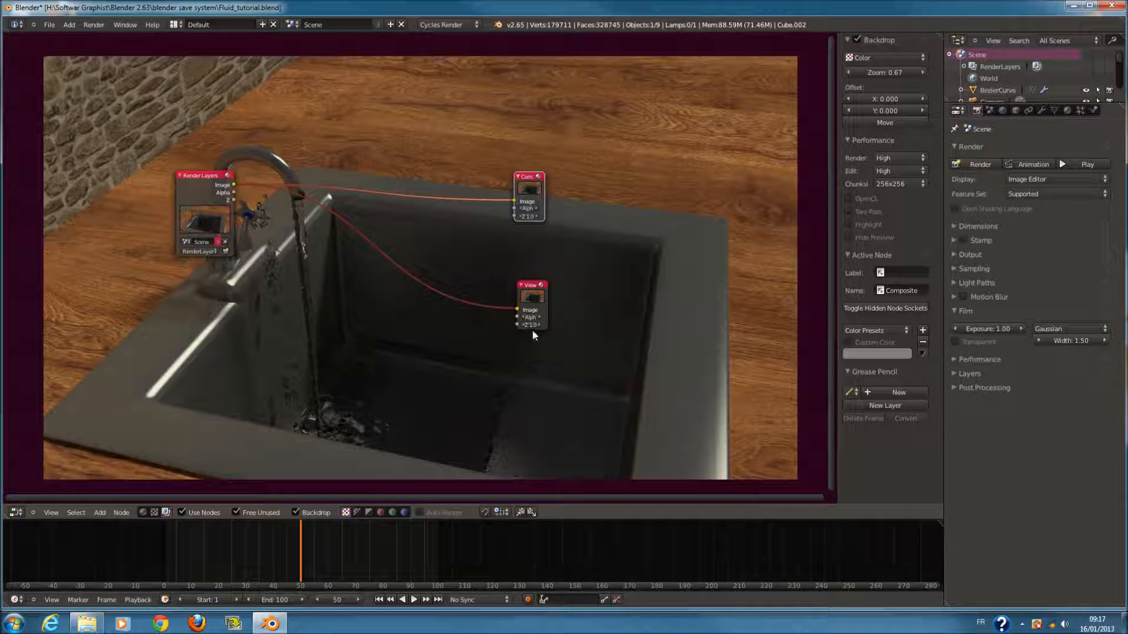
pyautogui.scroll(-1, 524, 303)
pyautogui.scroll(2, 498, 297)
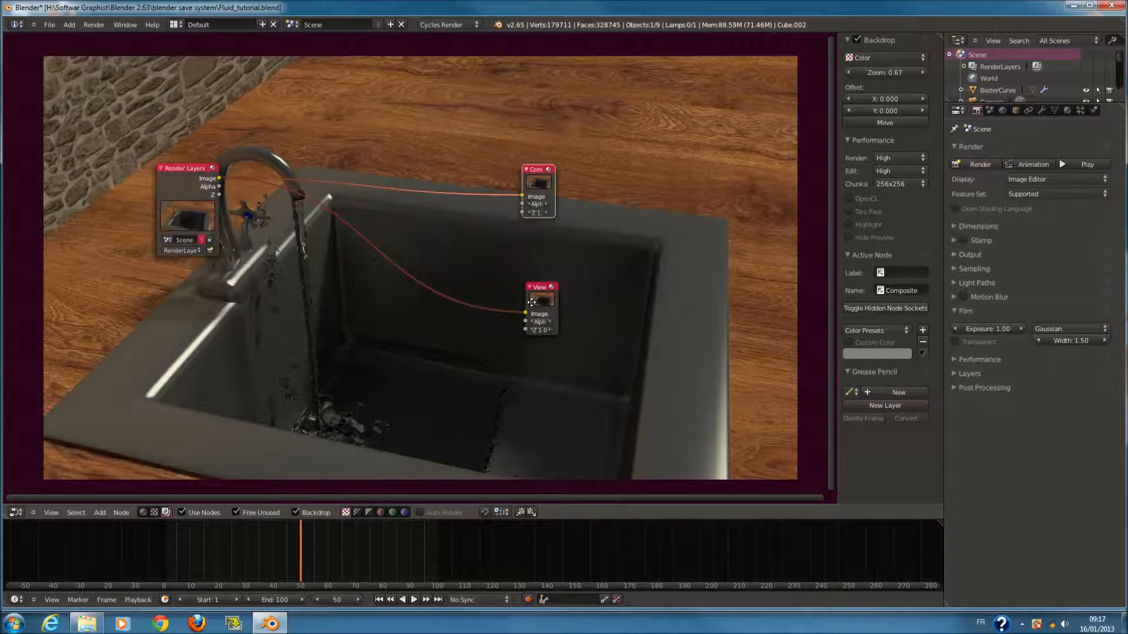
pyautogui.moveTo(498, 297); pyautogui.dragTo(631, 297, button='middle')
pyautogui.scroll(3, 527, 263)
pyautogui.moveTo(313, 179); pyautogui.dragTo(188, 170)
pyautogui.scroll(3, 407, 313)
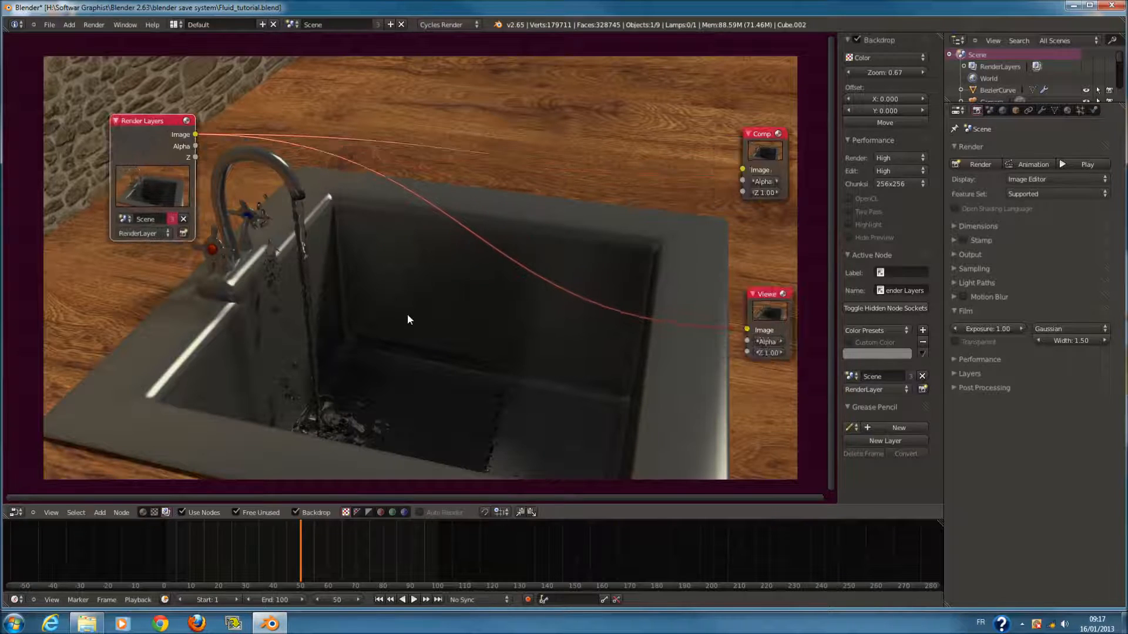
# - Insert an RGB Curves node on the link between the Render Layers and Viewer nodes
pyautogui.hotkey('shift', 'a')
pyautogui.moveTo(380, 342)
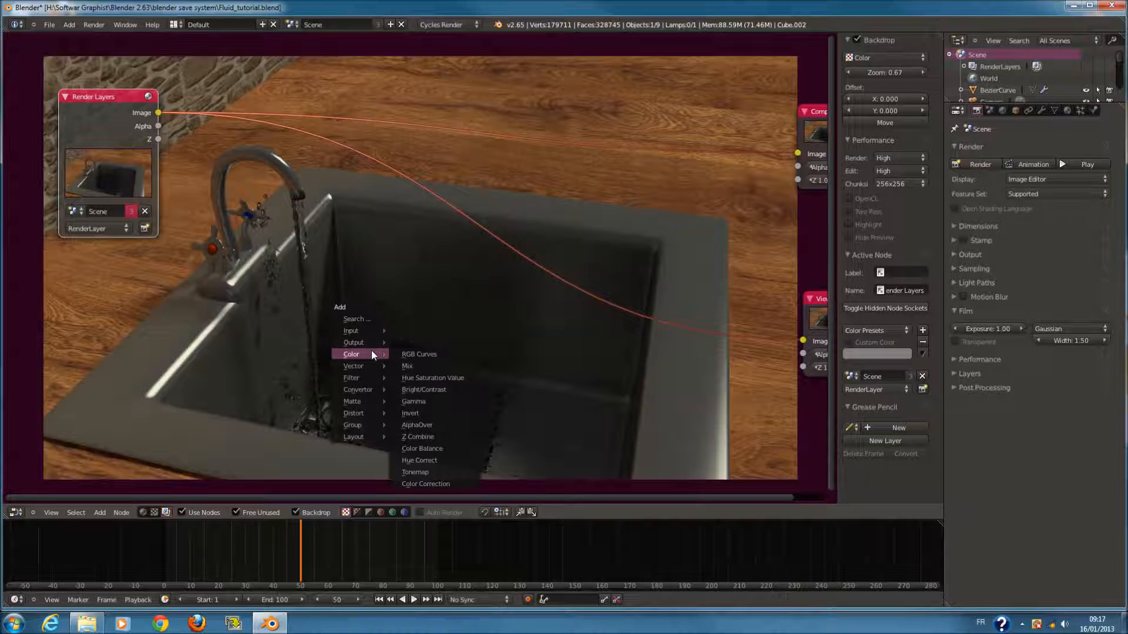
pyautogui.click(422, 353)
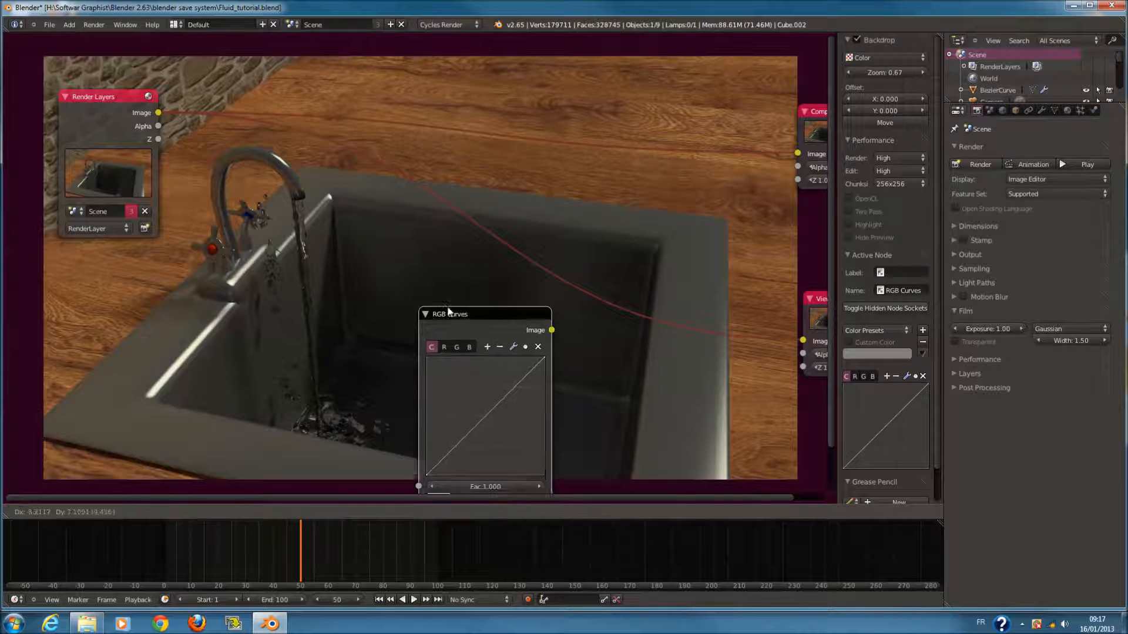
pyautogui.click(322, 161)
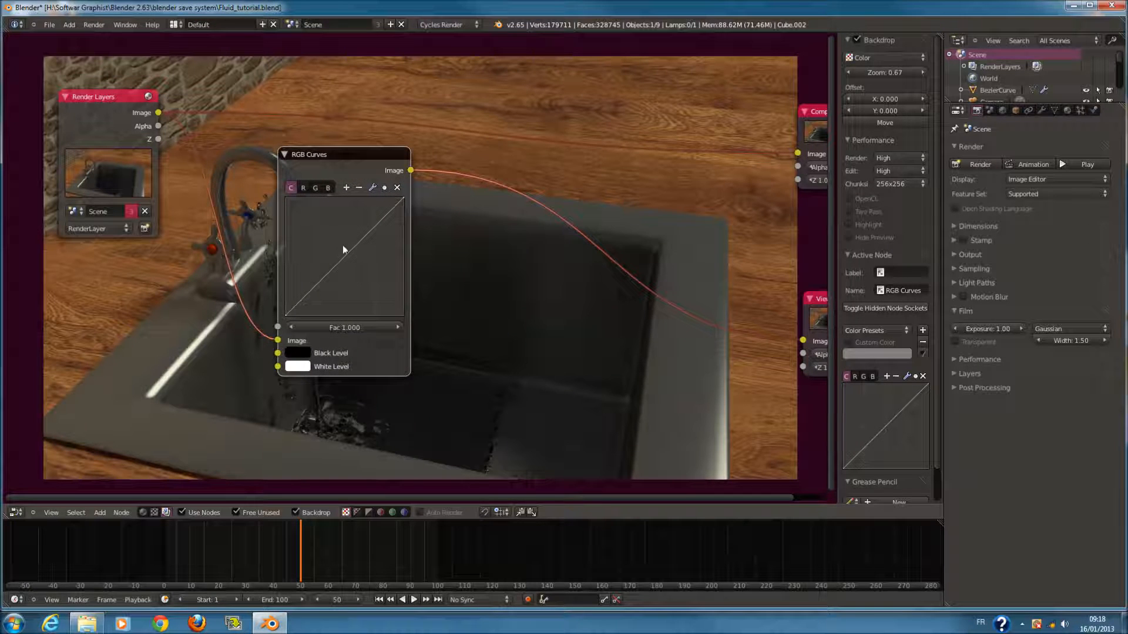
# - Shape the RGB Curves node's combined curve into a gentle S with two control points, the lower at X 0.25556, Y 0.23889
pyautogui.moveTo(354, 245); pyautogui.dragTo(355, 217)
pyautogui.moveTo(307, 269)
pyautogui.mouseDown()
pyautogui.moveTo(307, 295)
pyautogui.moveTo(316, 264)
pyautogui.mouseUp()
pyautogui.moveTo(354, 216)
pyautogui.mouseDown()
pyautogui.moveTo(376, 249)
pyautogui.moveTo(362, 267)
pyautogui.moveTo(369, 302)
pyautogui.moveTo(361, 215)
pyautogui.mouseUp()
pyautogui.moveTo(300, 295); pyautogui.dragTo(334, 281)
pyautogui.moveTo(360, 218); pyautogui.dragTo(325, 299)
pyautogui.moveTo(371, 248)
pyautogui.mouseDown()
pyautogui.moveTo(360, 230)
pyautogui.moveTo(378, 277)
pyautogui.moveTo(376, 262)
pyautogui.mouseUp()
pyautogui.moveTo(323, 297); pyautogui.dragTo(316, 286)
# - Move the Viewer node farther from the RGB Curves node to make room for more nodes
pyautogui.scroll(-1, 409, 274)
pyautogui.scroll(-1, 410, 275)
pyautogui.moveTo(452, 287); pyautogui.dragTo(370, 219, button='middle')
pyautogui.moveTo(712, 233); pyautogui.dragTo(487, 234, button='middle')
pyautogui.moveTo(466, 233); pyautogui.dragTo(713, 235)
pyautogui.scroll(2, 714, 235)
# - Insert a Lens Distortion node on the link between the RGB Curves and Viewer nodes
pyautogui.hotkey('shift', 'a')
pyautogui.moveTo(285, 257)
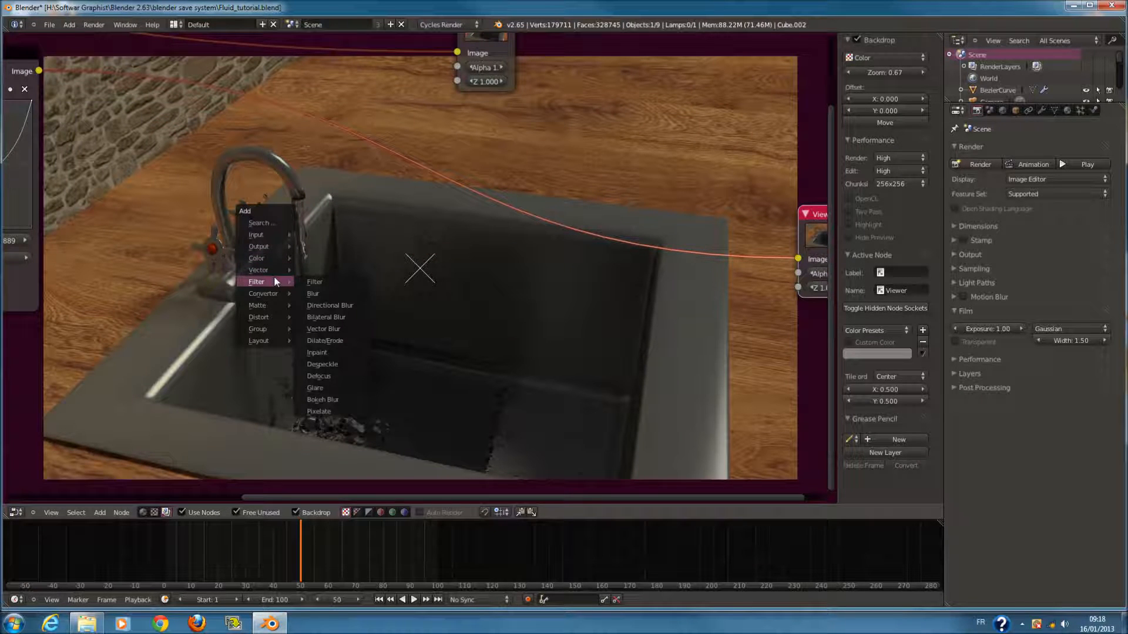
pyautogui.moveTo(266, 295)
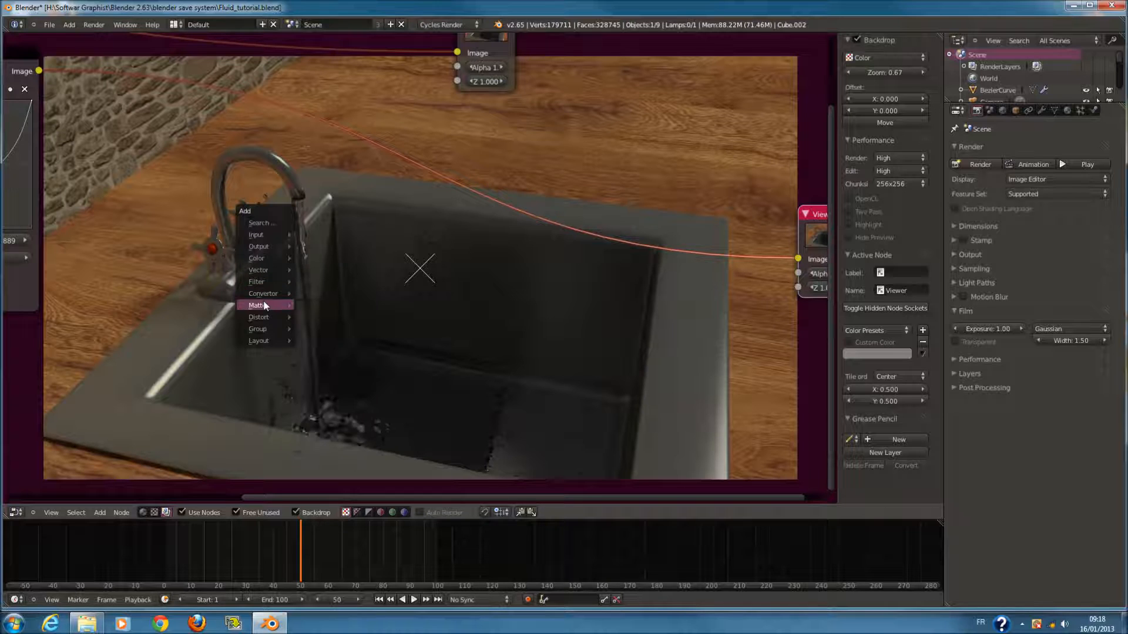
pyautogui.moveTo(258, 319)
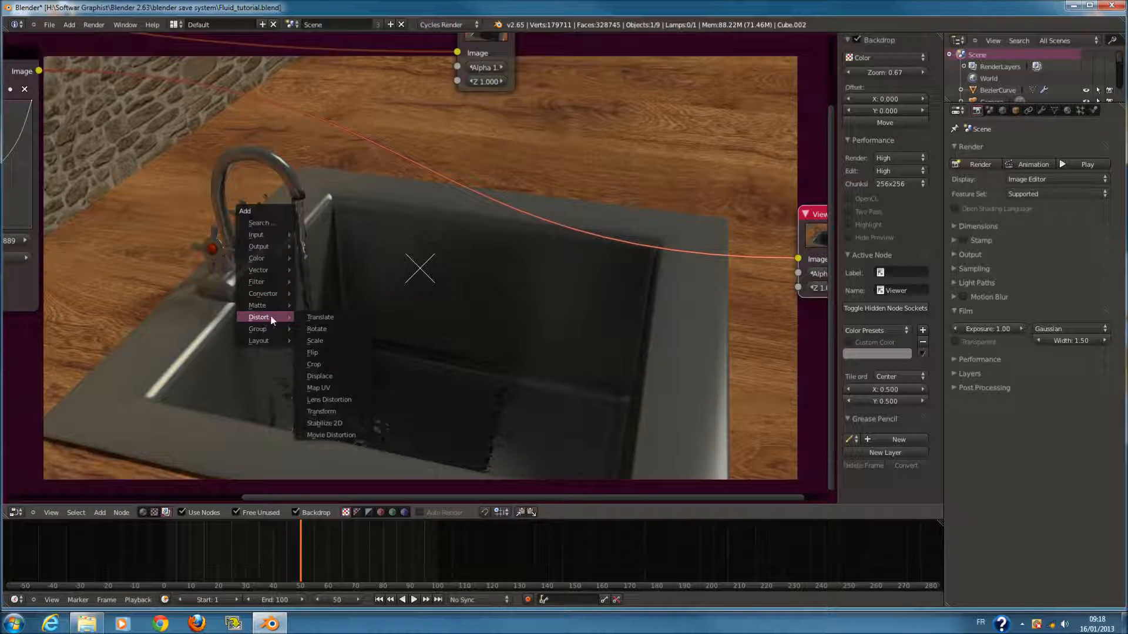
pyautogui.click(329, 399)
pyautogui.click(364, 174)
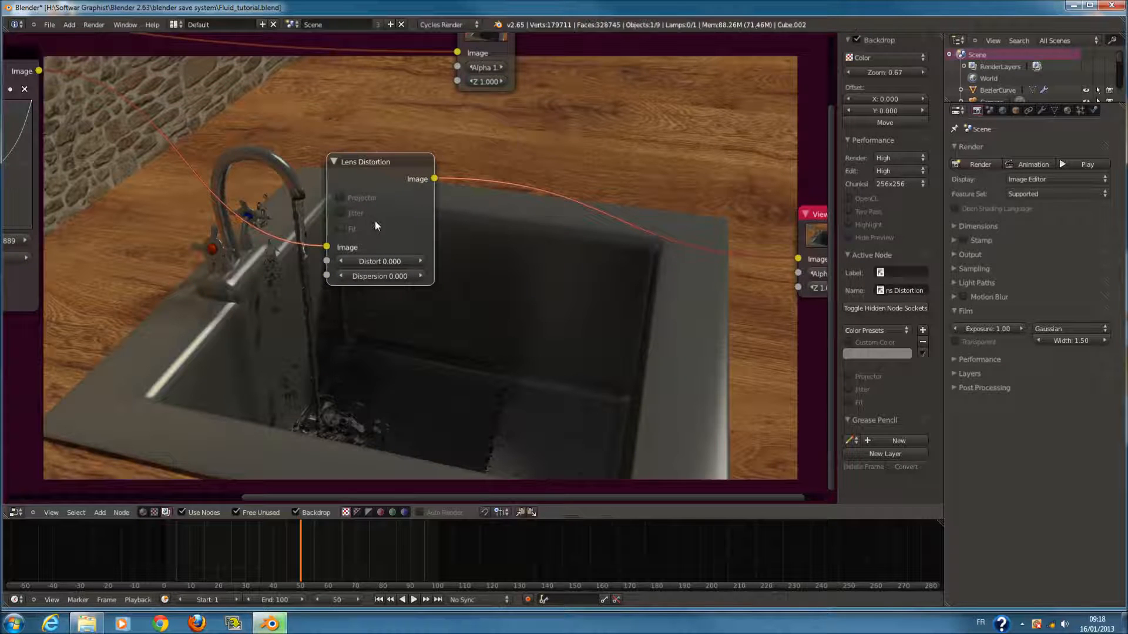
# - Set the Lens Distortion node's Distort to 1 with Projector off and move the node closer to RGB Curves
pyautogui.click(373, 261)
pyautogui.write('1')
pyautogui.click(466, 282)
pyautogui.click(384, 198)
pyautogui.press('g')
pyautogui.click(258, 263)
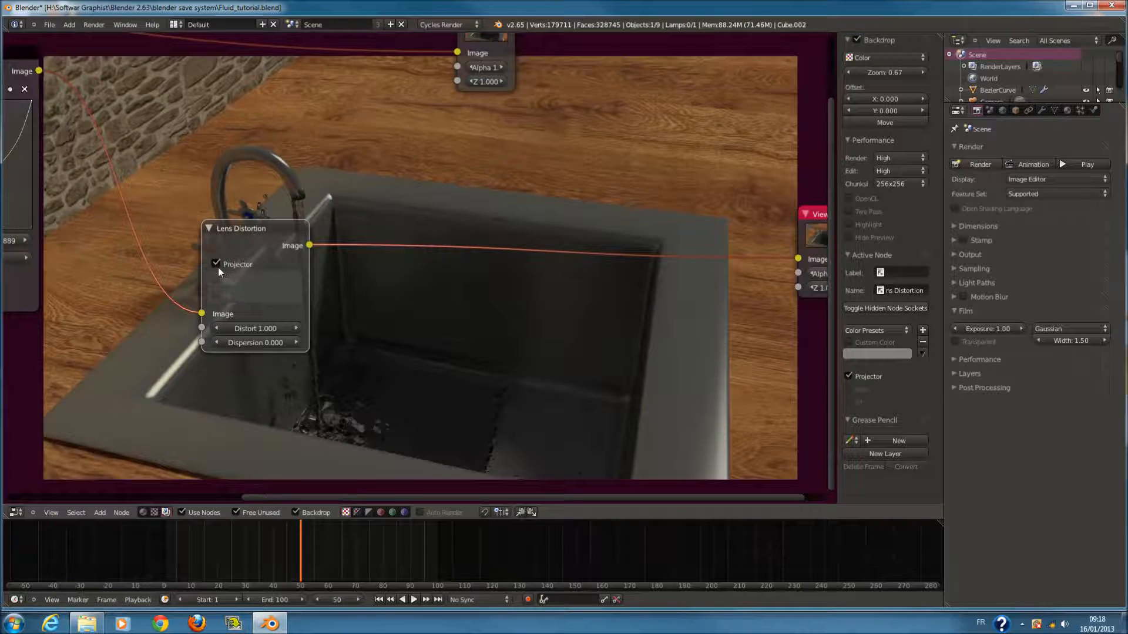
pyautogui.click(216, 263)
# - Insert a Blur node between the Lens Distortion and Viewer nodes
pyautogui.hotkey('shift', 'a')
pyautogui.moveTo(406, 273)
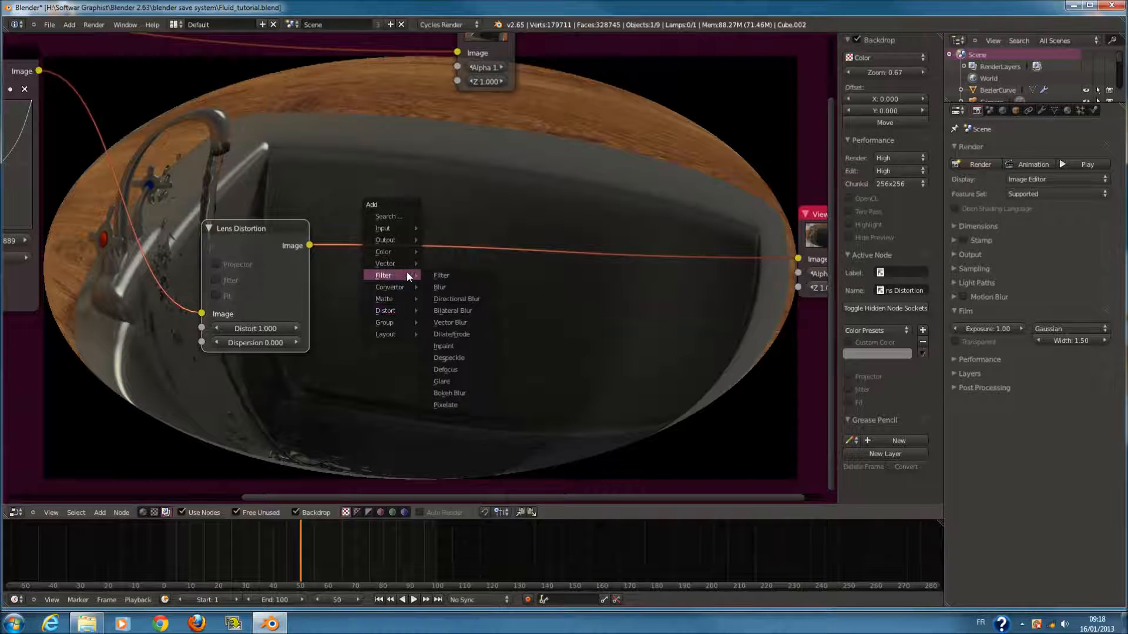
pyautogui.click(455, 287)
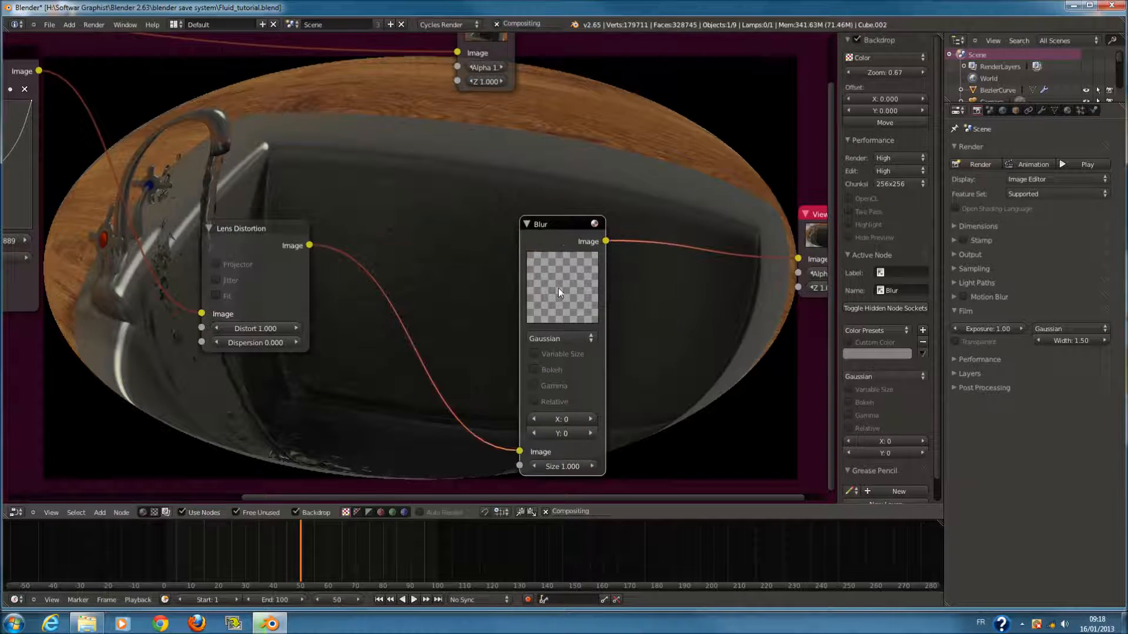
pyautogui.click(562, 253)
# - Set the Blur node to Fast Gaussian with Relative enabled and shift it towards the Viewer node
pyautogui.click(547, 307)
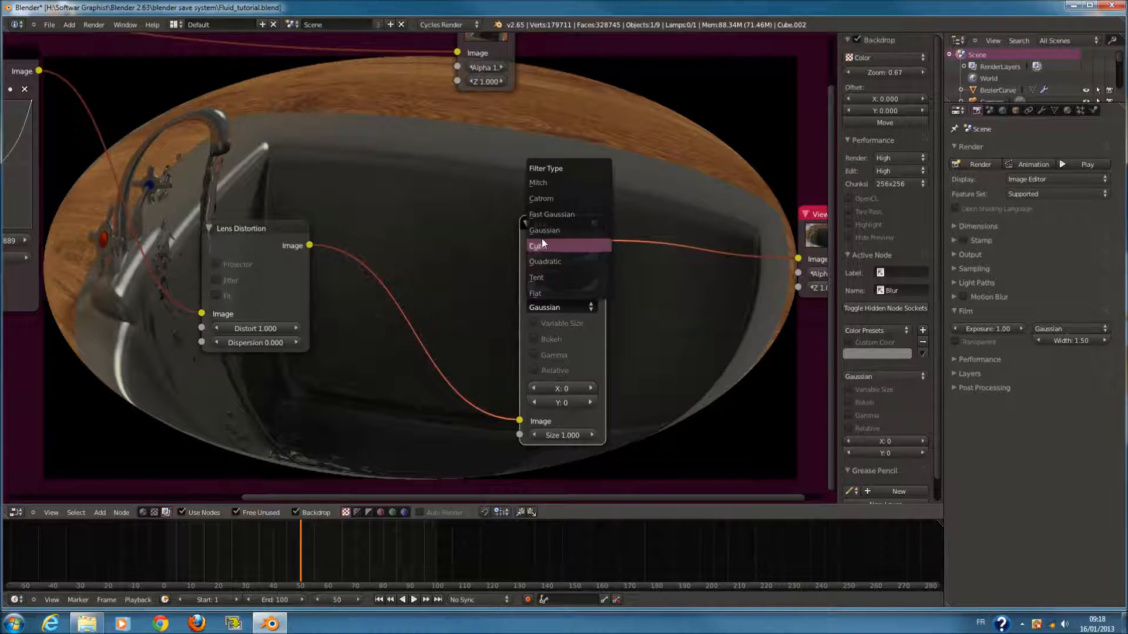
pyautogui.click(539, 214)
pyautogui.click(532, 323)
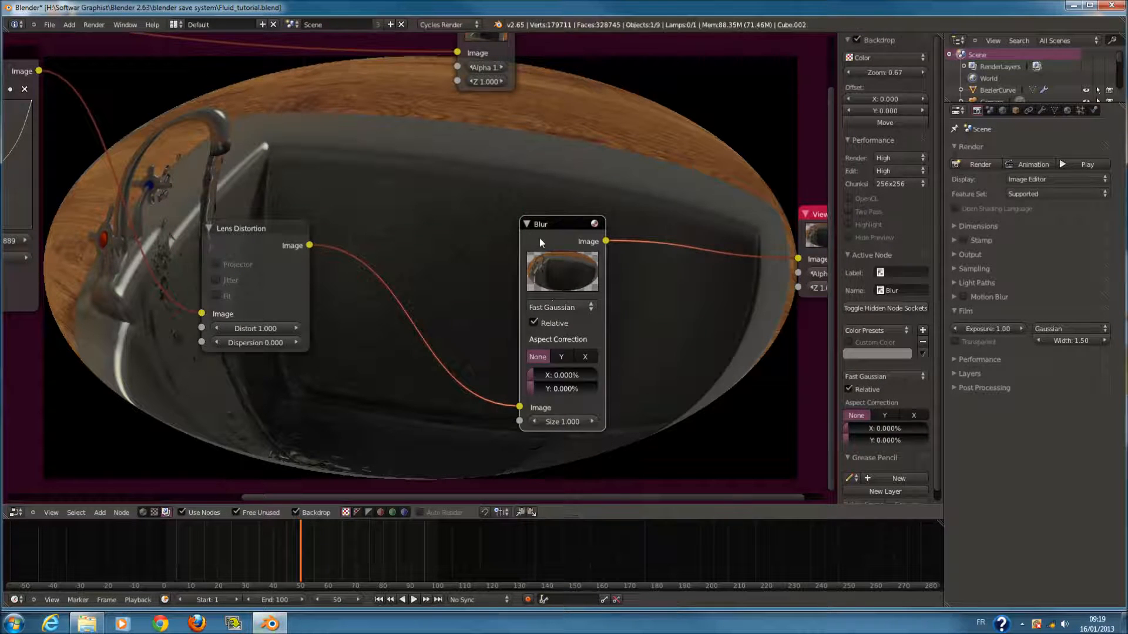
pyautogui.moveTo(542, 244); pyautogui.dragTo(630, 219)
# - Insert a Math node set to Greater Than with a comparison value of 0 between Lens Distortion and Blur, moving Blur closer
pyautogui.hotkey('shift', 'a')
pyautogui.moveTo(399, 324)
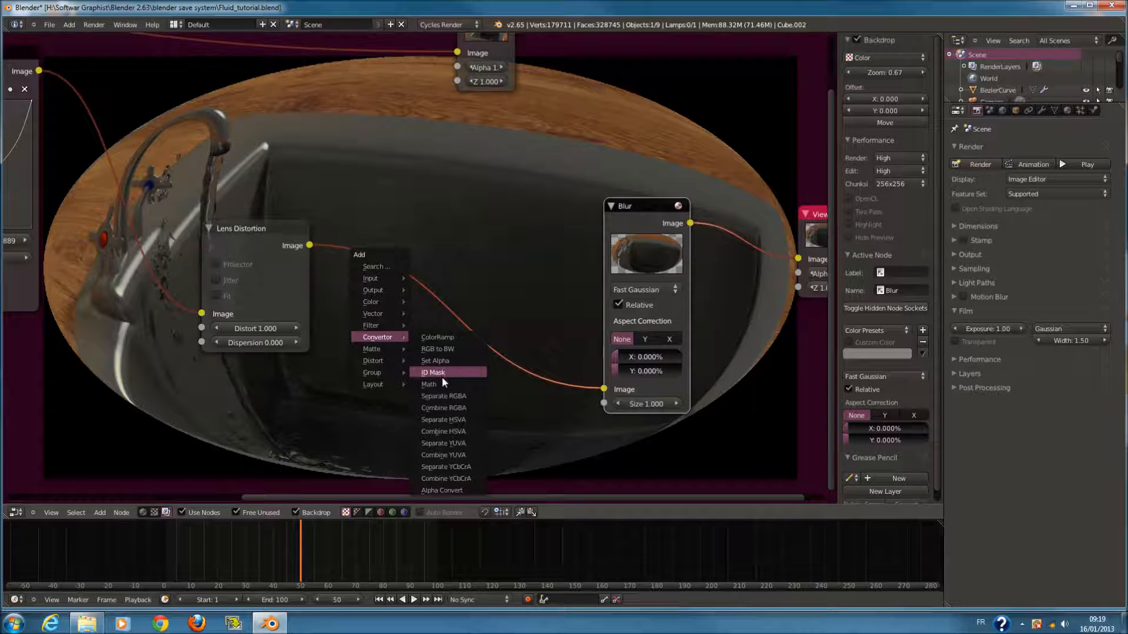
pyautogui.click(463, 383)
pyautogui.click(463, 379)
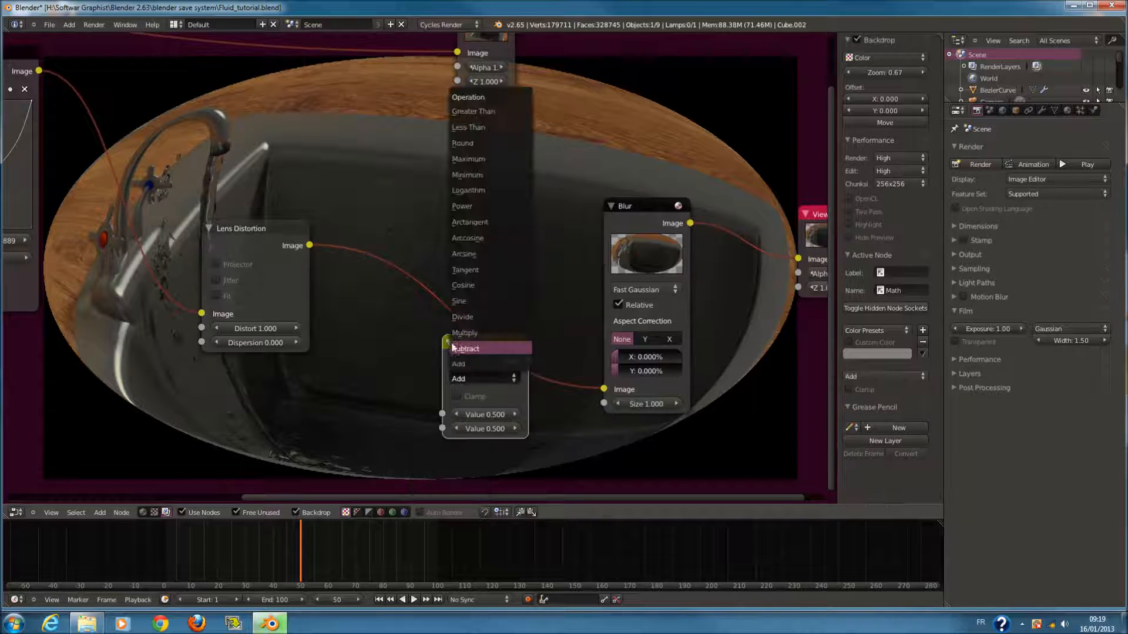
pyautogui.click(473, 112)
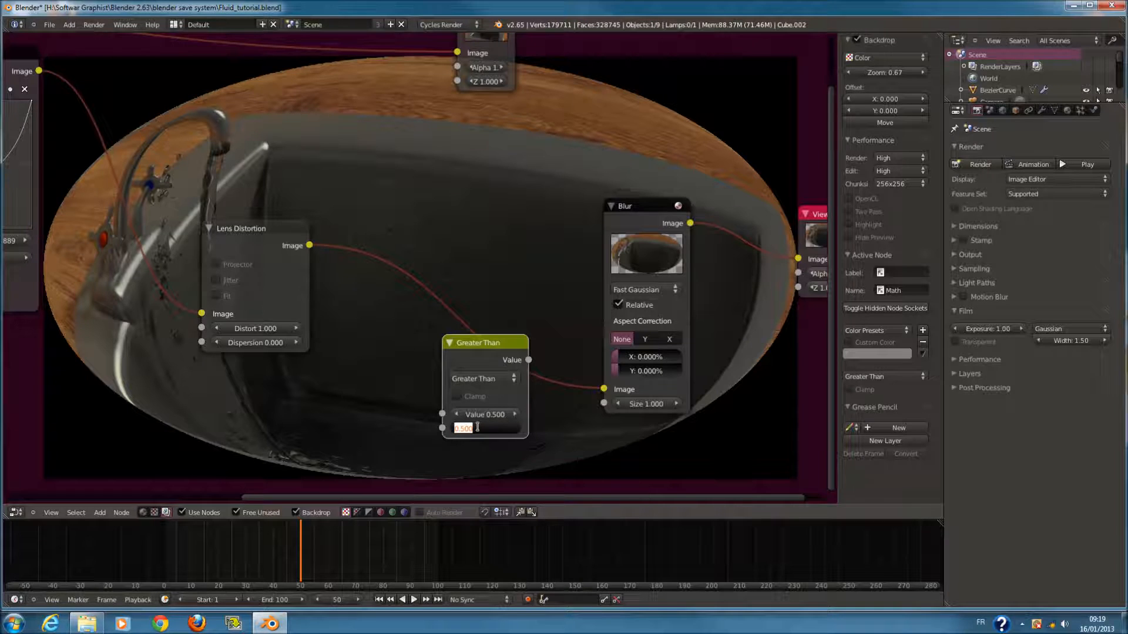
pyautogui.write('0')
pyautogui.press('Return')
pyautogui.moveTo(488, 338); pyautogui.dragTo(381, 253)
pyautogui.moveTo(611, 225); pyautogui.dragTo(480, 227)
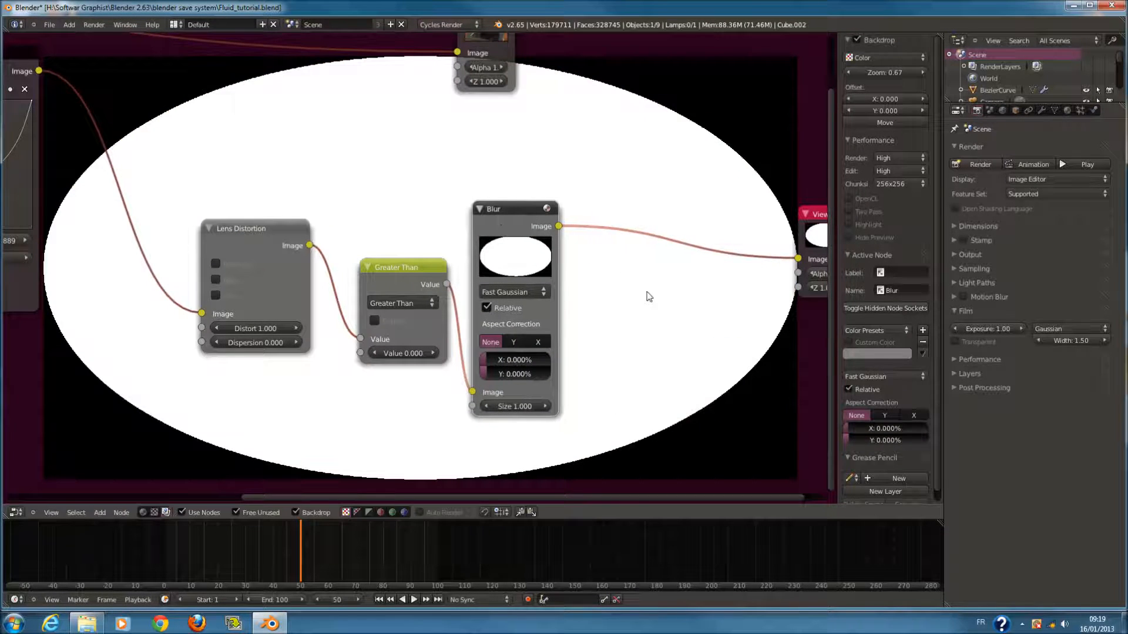
# - Insert a Mix node between the Blur and Viewer nodes, feeding the Blur output into its second image input
pyautogui.hotkey('shift', 'a')
pyautogui.moveTo(646, 292)
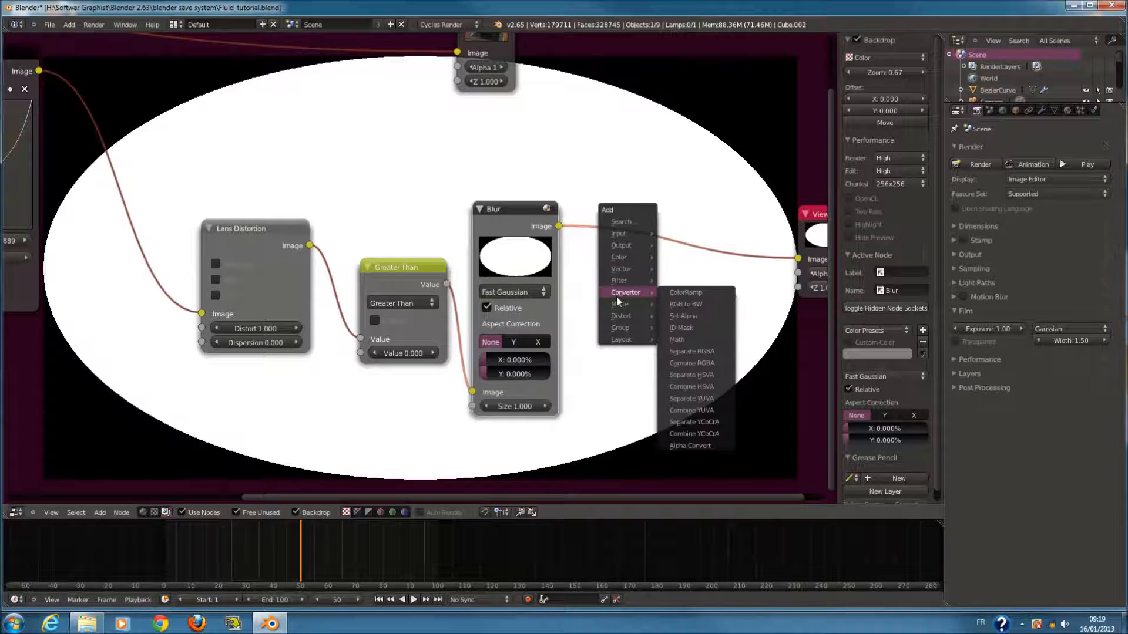
pyautogui.moveTo(622, 257)
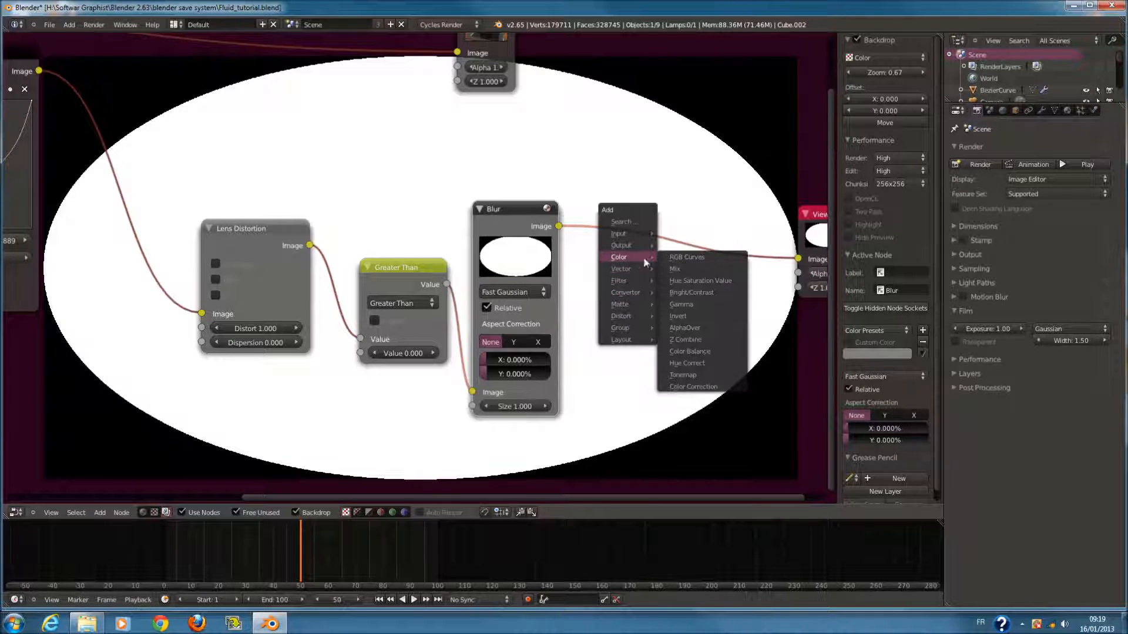
pyautogui.click(675, 269)
pyautogui.click(638, 239)
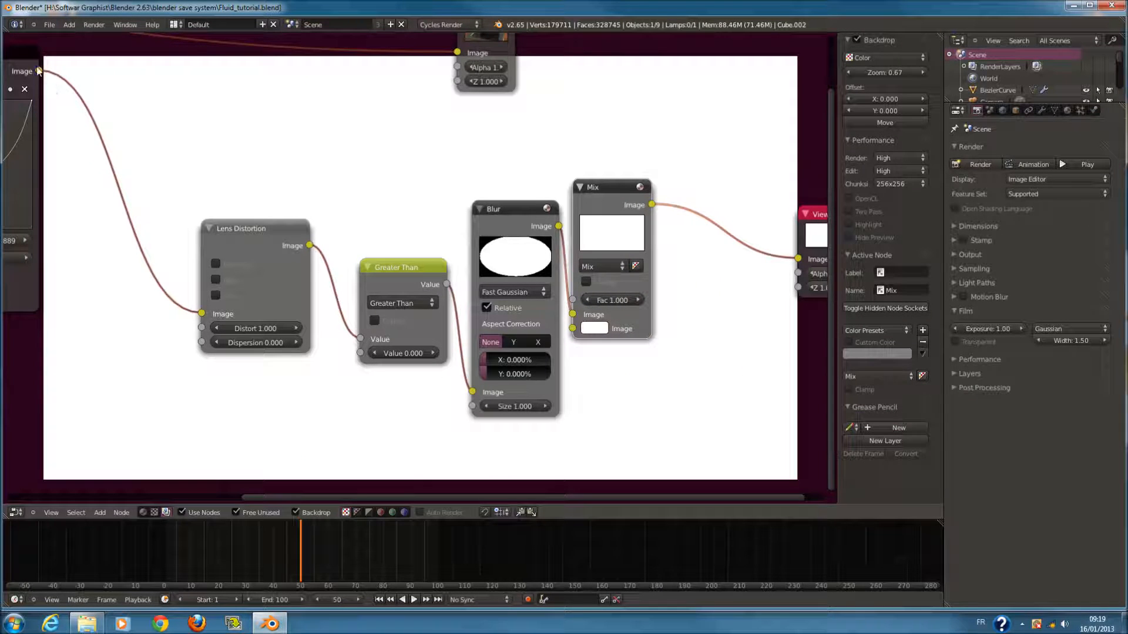
# - Connect the RGB Curves image output to the Mix node's first image input and set the blend mode to Multiply
pyautogui.moveTo(126, 116); pyautogui.dragTo(572, 315)
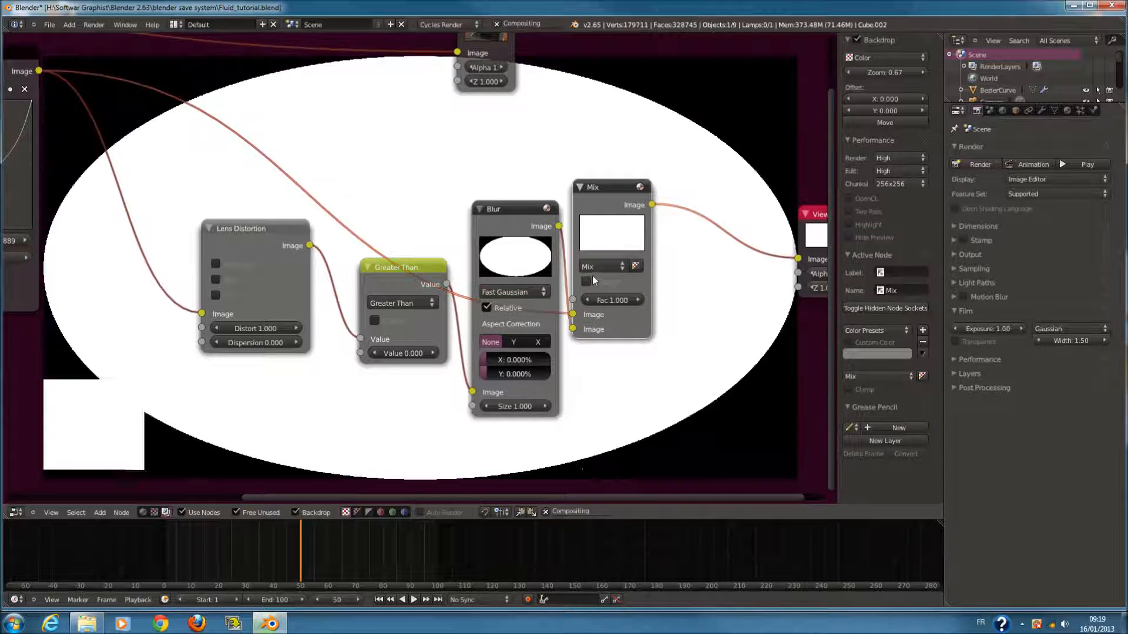
pyautogui.click(595, 267)
pyautogui.click(604, 311)
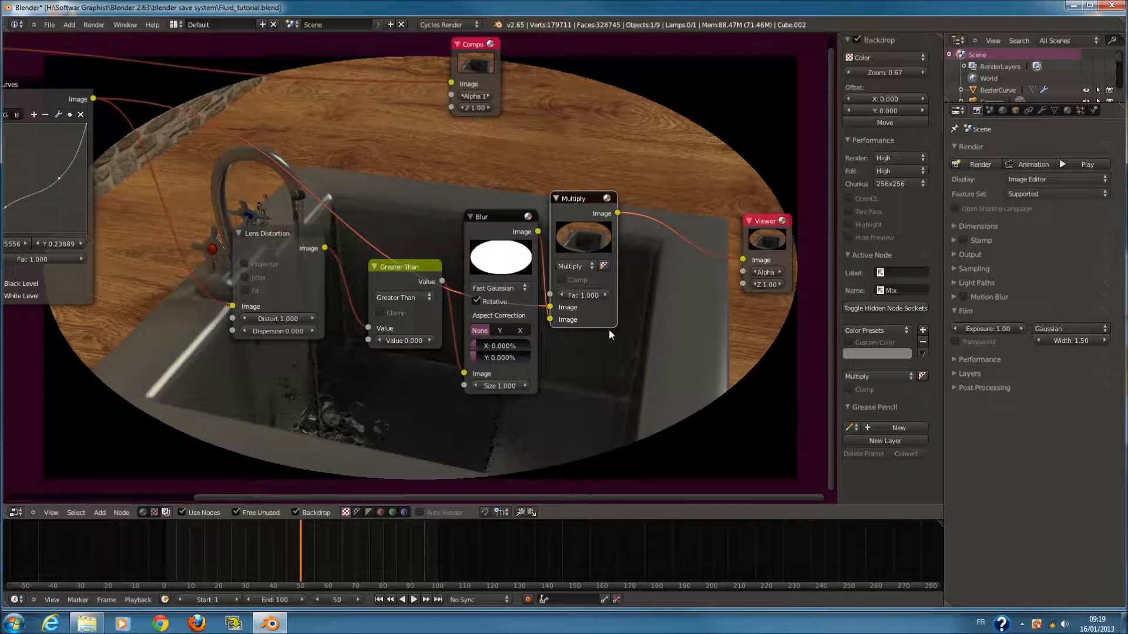
# - Set the Blur node's relative X and Y sizes to 35%
pyautogui.click(515, 361)
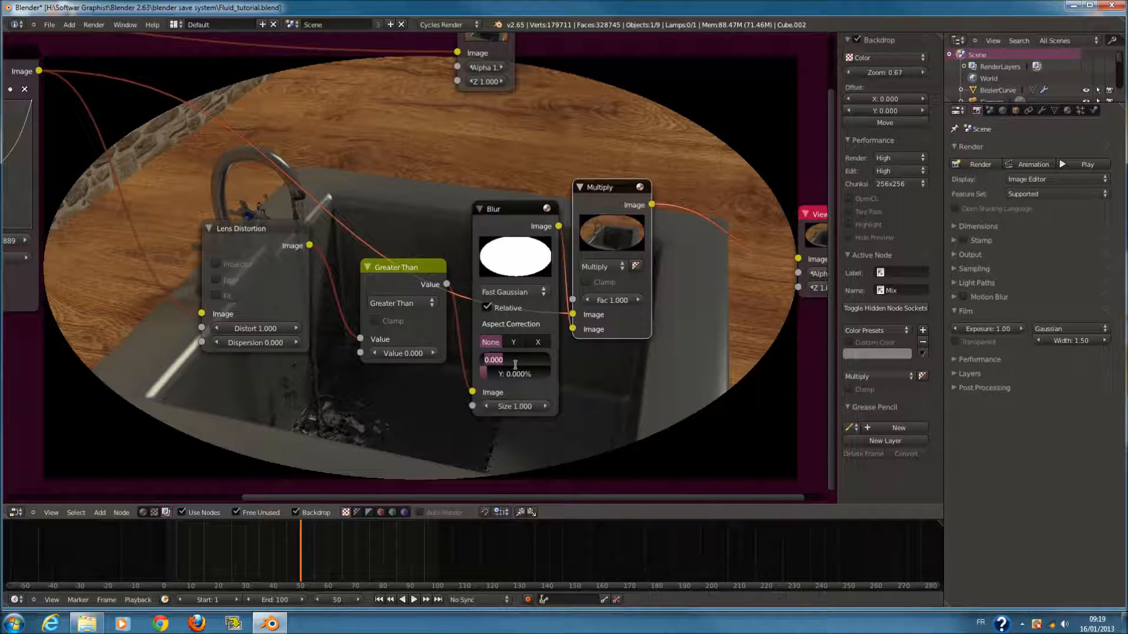
pyautogui.write('35')
pyautogui.press('Tab')
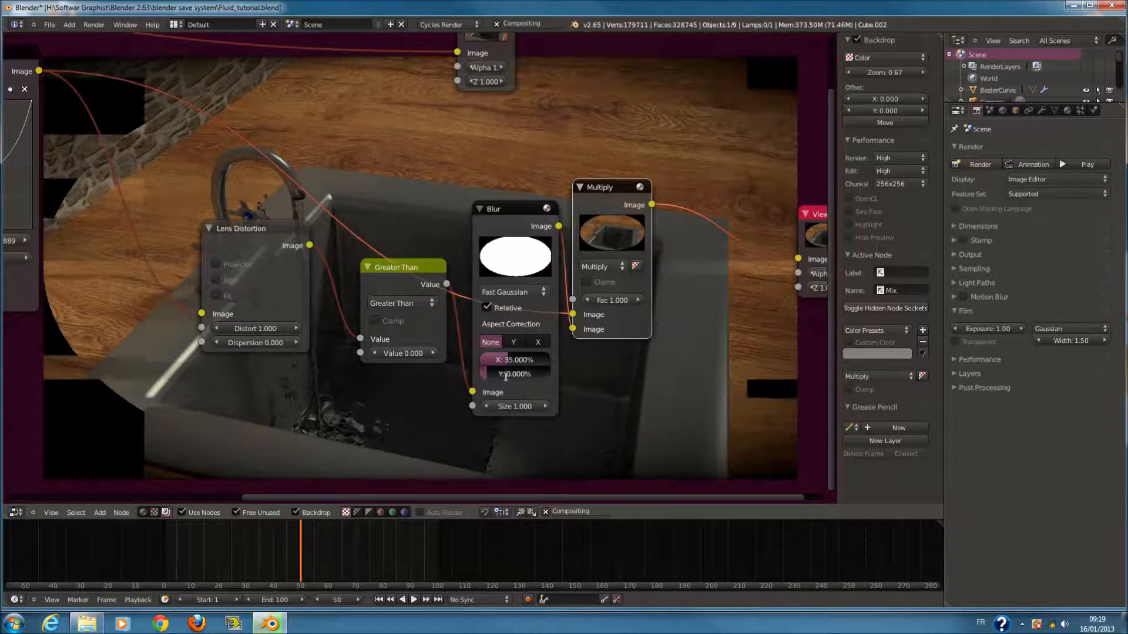
pyautogui.write('35')
pyautogui.press('Return')
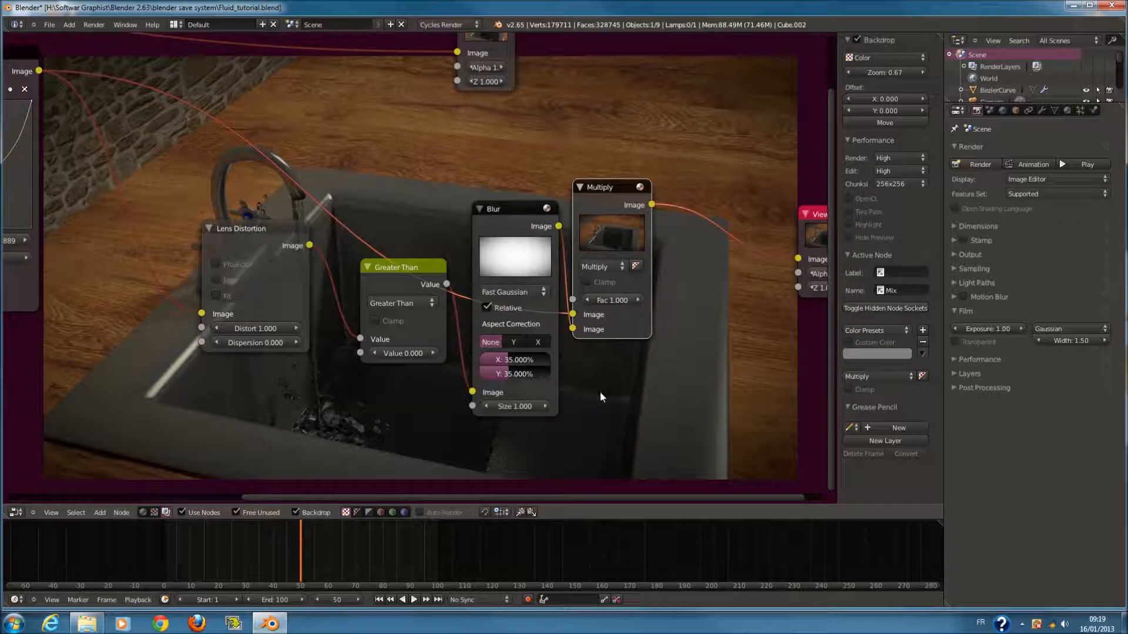
# - Reduce the Blur node's relative X and Y sizes to 33%
pyautogui.scroll(1, 601, 392)
pyautogui.click(531, 369)
pyautogui.write('33')
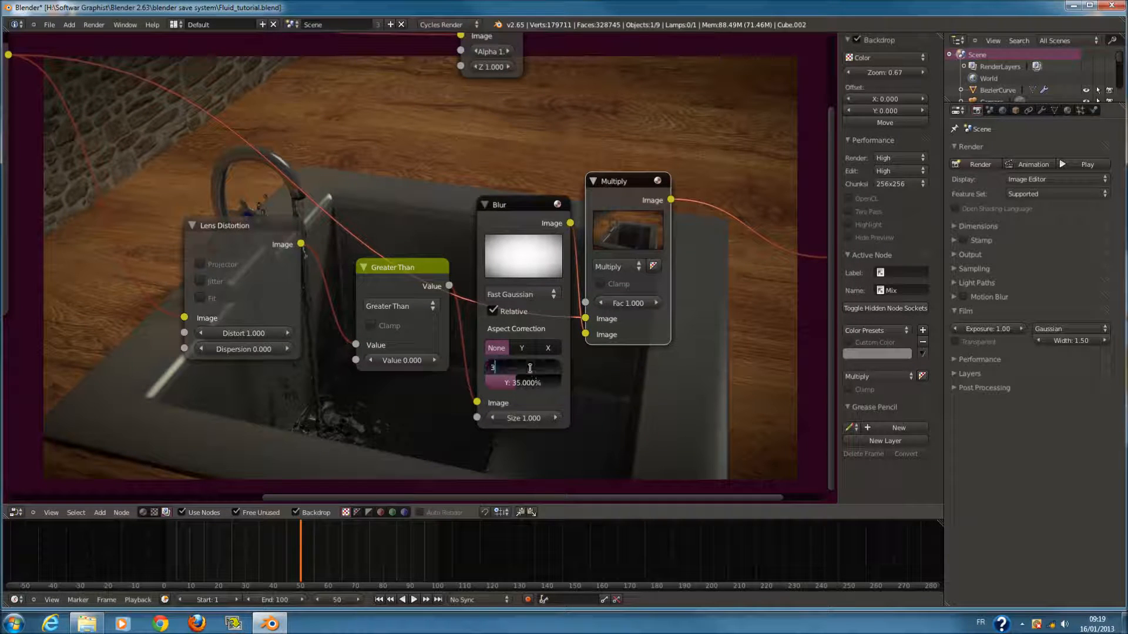
pyautogui.click(529, 385)
pyautogui.write('33')
pyautogui.press('Return')
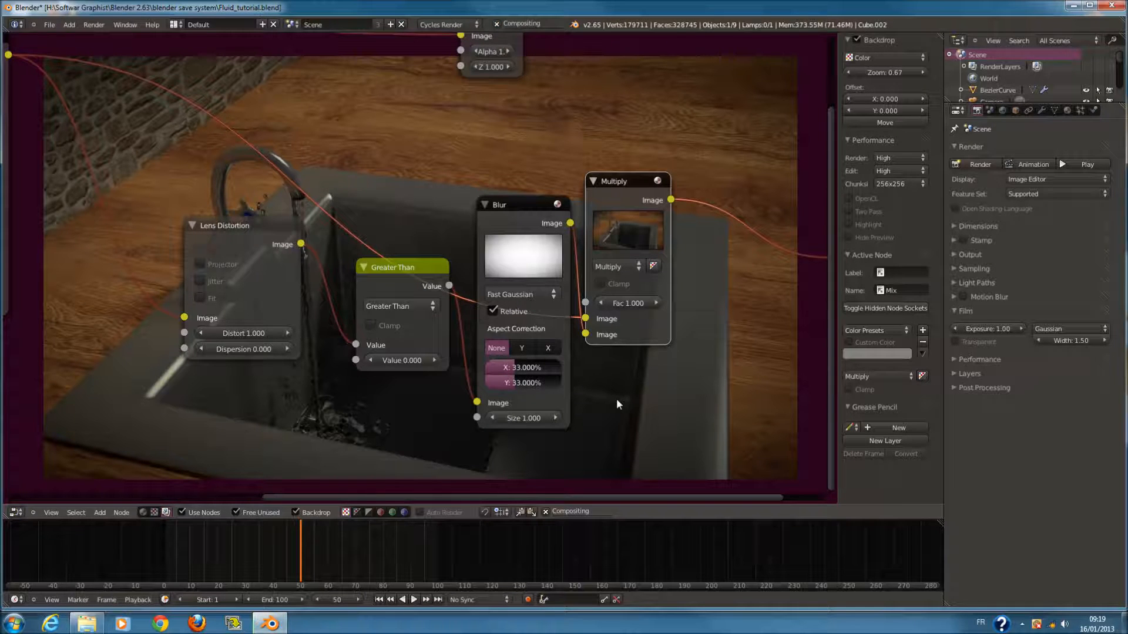
# - Lower the Blur node's X and Y percentages to 23%
pyautogui.scroll(-2, 620, 335)
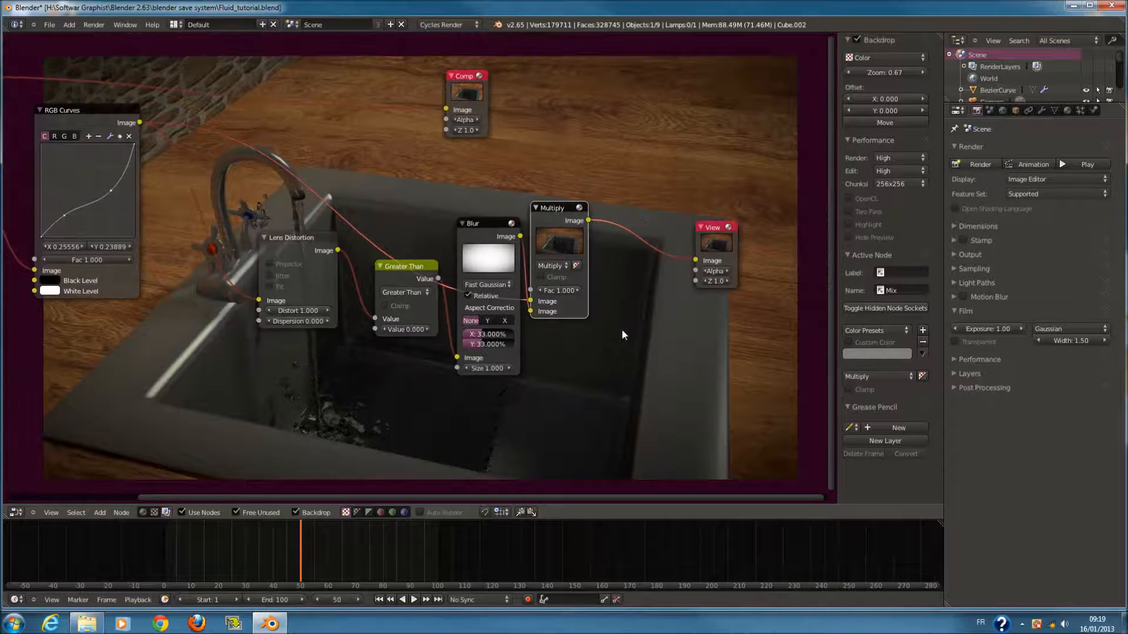
pyautogui.scroll(3, 622, 329)
pyautogui.click(524, 381)
pyautogui.write('23')
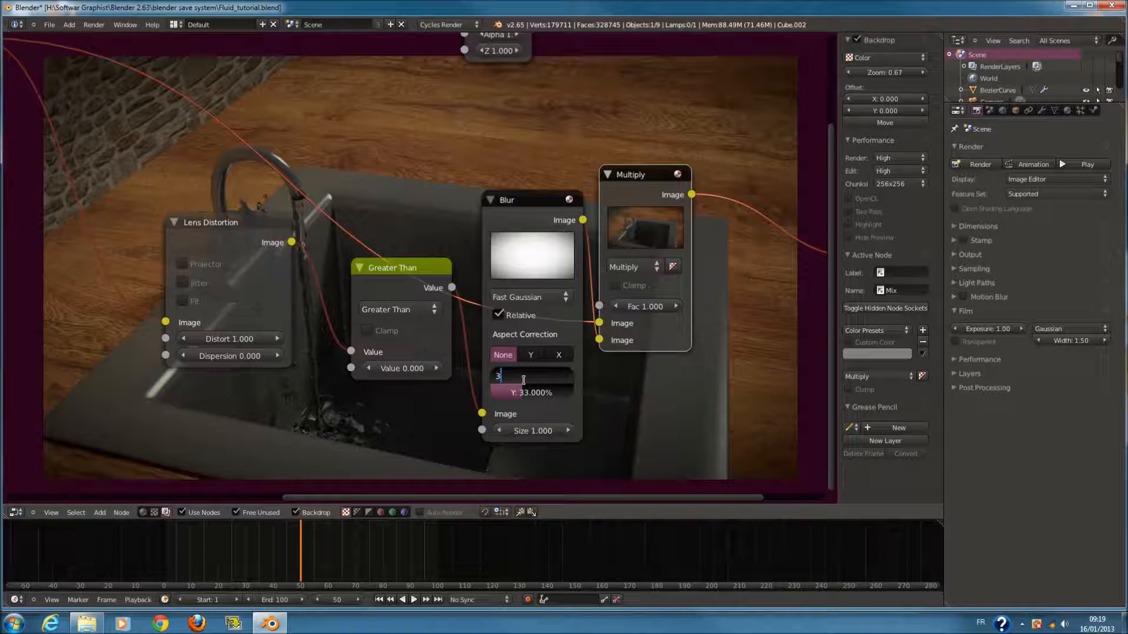
pyautogui.click(613, 381)
pyautogui.click(524, 392)
pyautogui.write('23')
pyautogui.click(614, 393)
# - Raise the Blur node's X and Y percentages to 25%
pyautogui.moveTo(615, 394); pyautogui.dragTo(517, 352, button='middle')
pyautogui.scroll(1, 479, 383)
pyautogui.scroll(1, 478, 382)
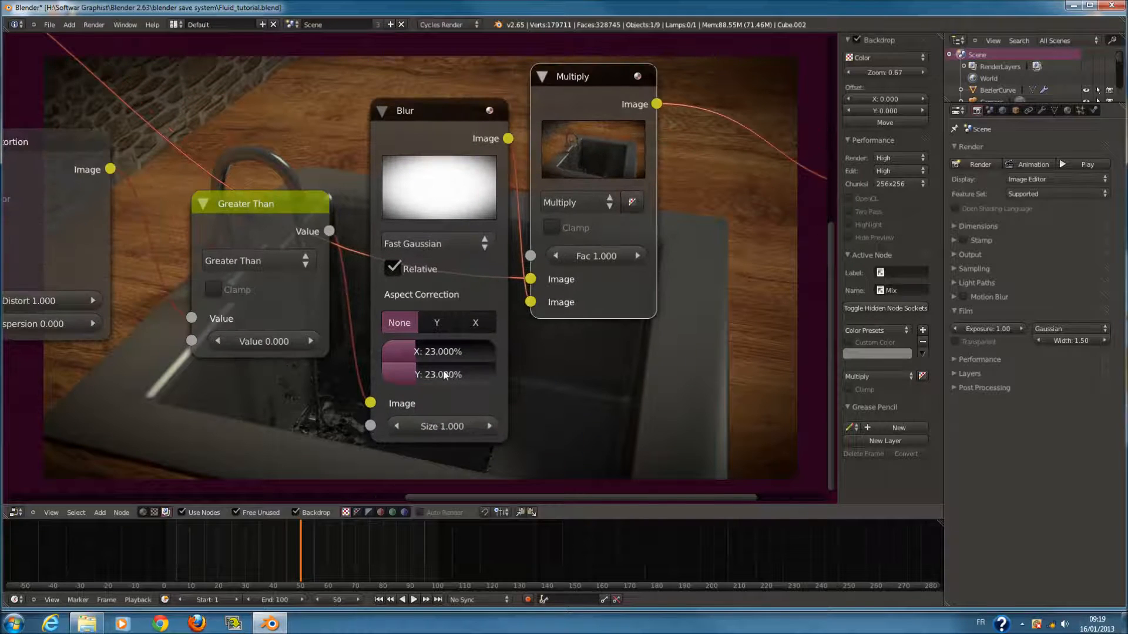
pyautogui.click(436, 375)
pyautogui.write('25')
pyautogui.click(566, 395)
pyautogui.click(438, 354)
pyautogui.write('25')
pyautogui.click(558, 387)
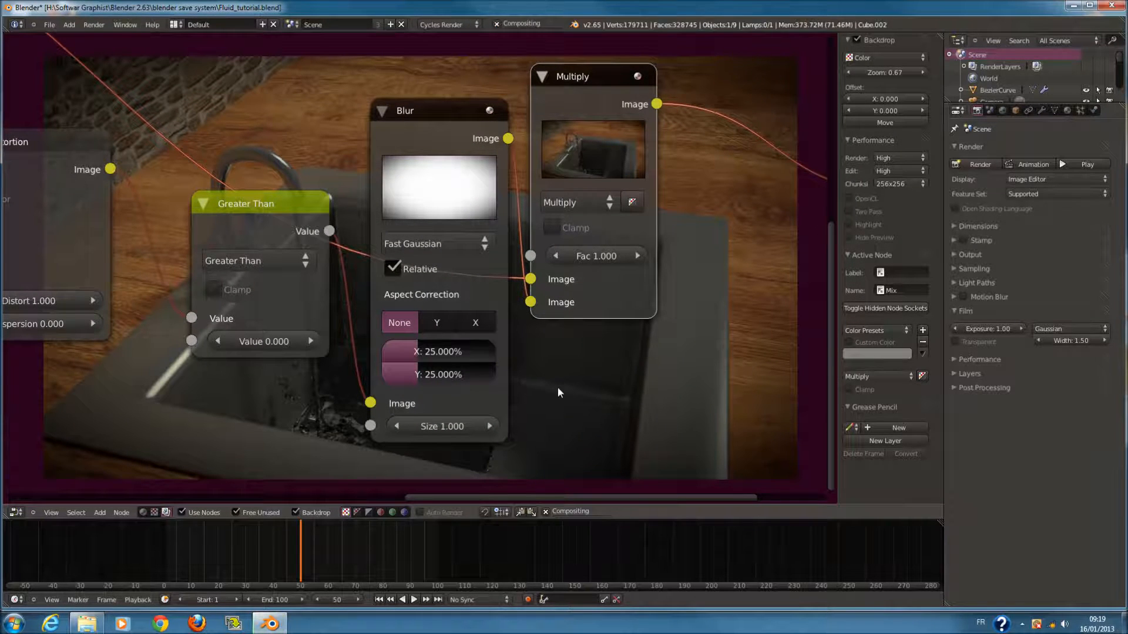
# - Fine-tune the vignette by setting the Blur node's X and Y percentages to 24%
pyautogui.moveTo(558, 387); pyautogui.dragTo(540, 267, button='middle')
pyautogui.click(443, 257)
pyautogui.write('23')
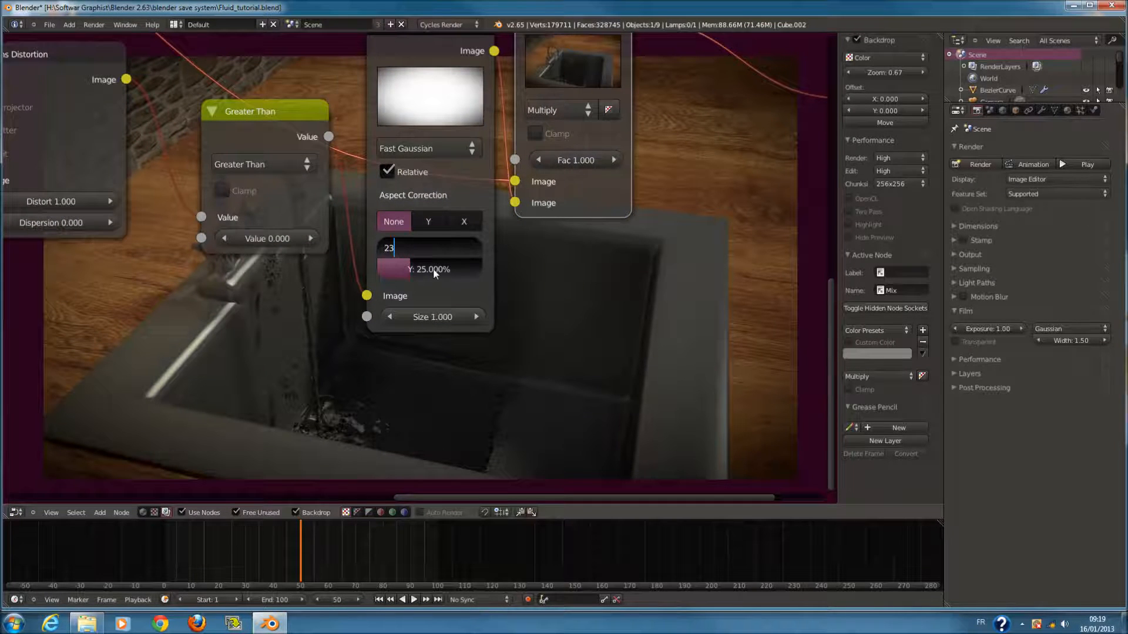
pyautogui.press('Return')
pyautogui.click(433, 269)
pyautogui.write('24')
pyautogui.press('Return')
pyautogui.click(430, 249)
pyautogui.write('24')
pyautogui.press('Return')
pyautogui.scroll(-3, 545, 279)
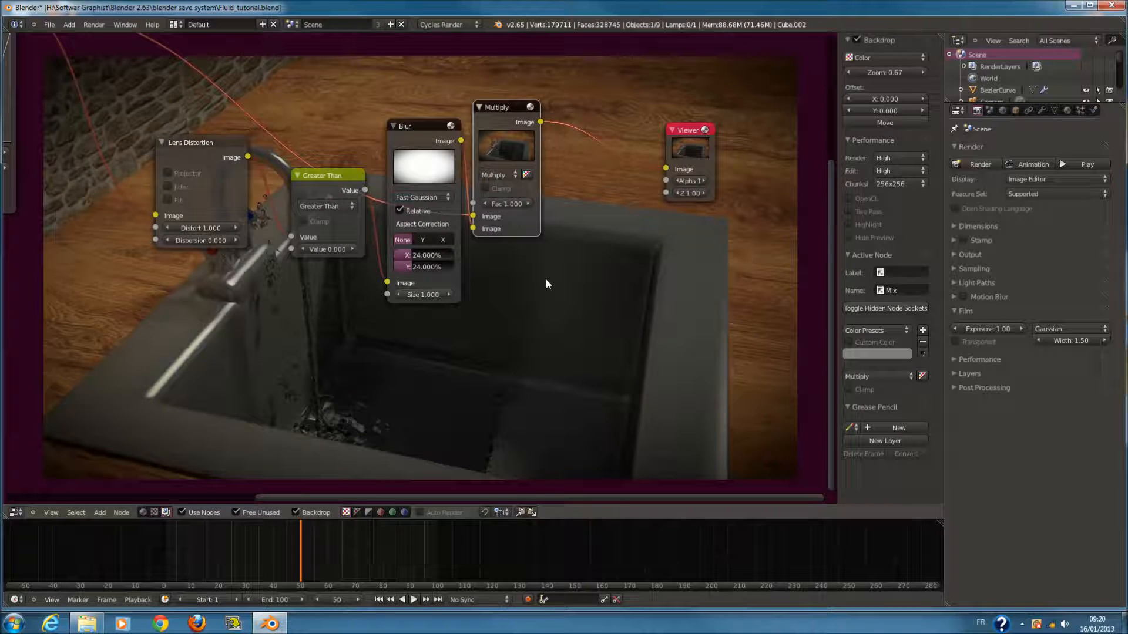
# - Set the Blur node's aspect correction to Y
pyautogui.scroll(2, 545, 279)
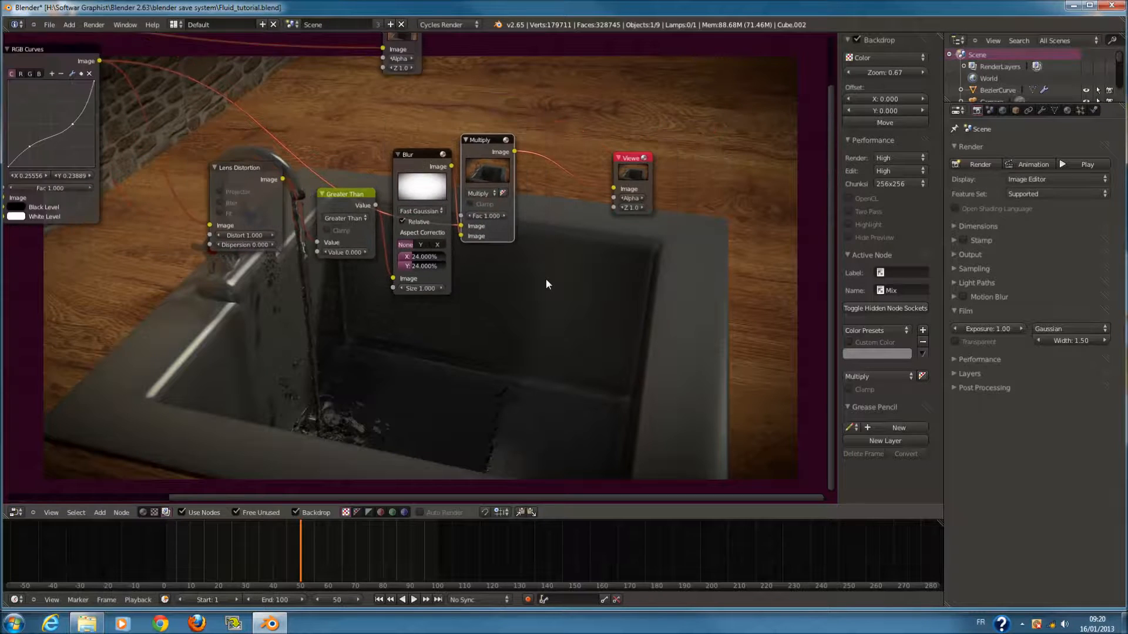
pyautogui.click(429, 238)
pyautogui.scroll(-6, 693, 294)
# - Place the Composite and Viewer nodes together at the end of the node chain and connect the Multiply output to the Composite node
pyautogui.moveTo(666, 278); pyautogui.dragTo(390, 309, button='middle')
pyautogui.press('a')
pyautogui.press('a')
pyautogui.moveTo(326, 214); pyautogui.dragTo(624, 216)
pyautogui.moveTo(146, 93); pyautogui.dragTo(513, 104)
pyautogui.moveTo(623, 202); pyautogui.dragTo(505, 187)
pyautogui.moveTo(228, 195); pyautogui.dragTo(335, 141)
pyautogui.click(218, 200)
pyautogui.moveTo(468, 221); pyautogui.dragTo(319, 202)
pyautogui.scroll(-3, 322, 224)
pyautogui.scroll(3, 509, 261)
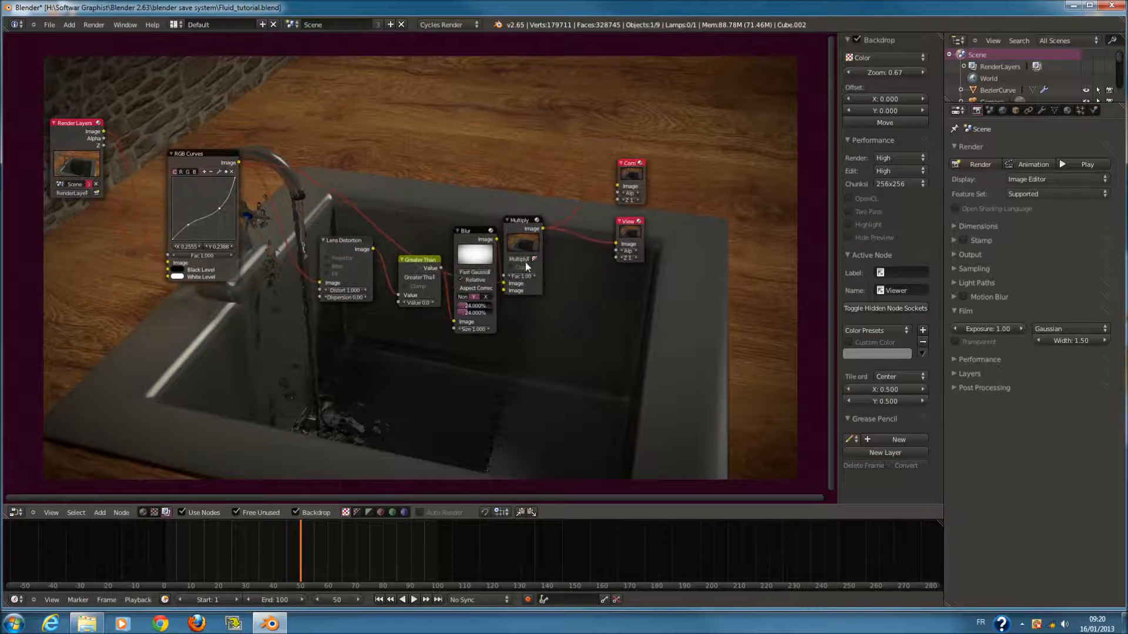
# - Switch the node editor back to the 3D View and display the water domain's fluid physics settings
pyautogui.click(16, 512)
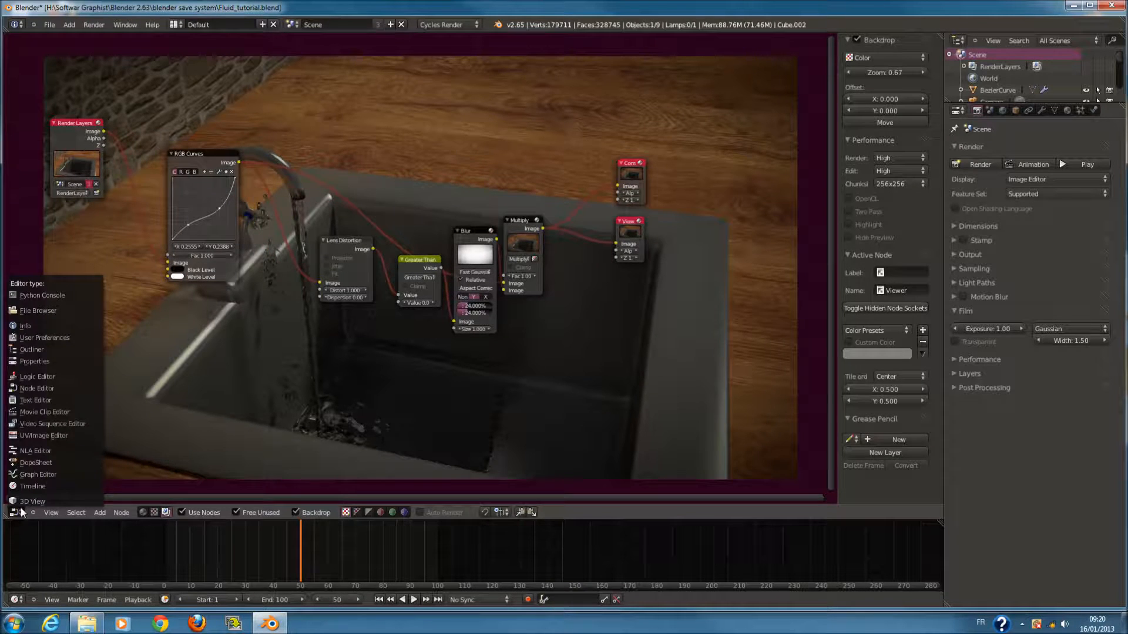
pyautogui.click(24, 498)
pyautogui.scroll(3, 385, 323)
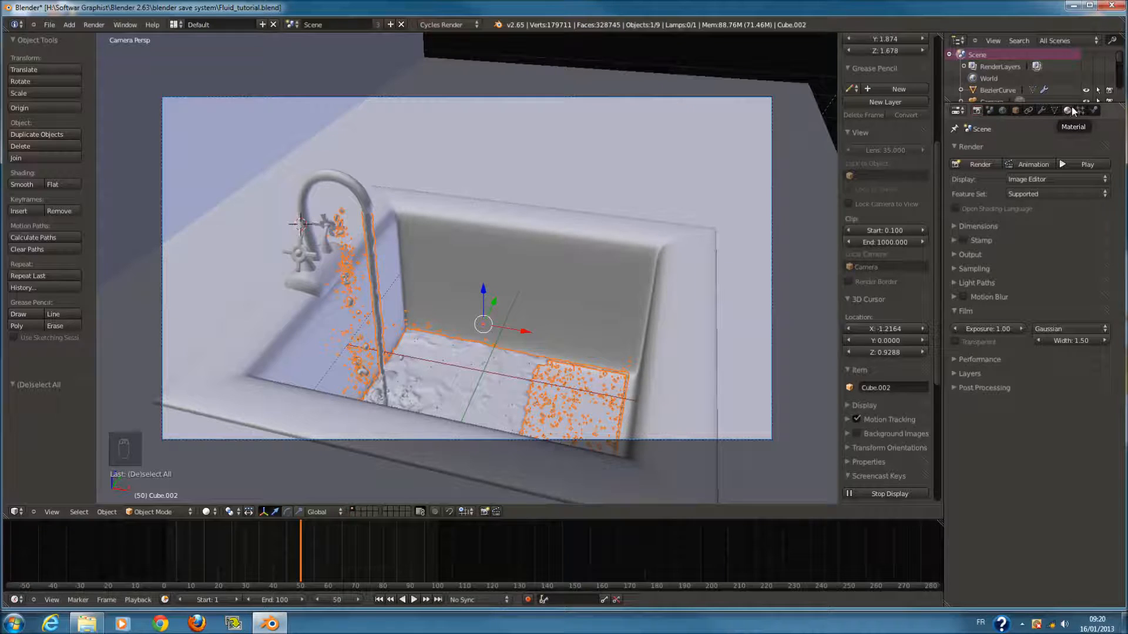
pyautogui.click(1093, 110)
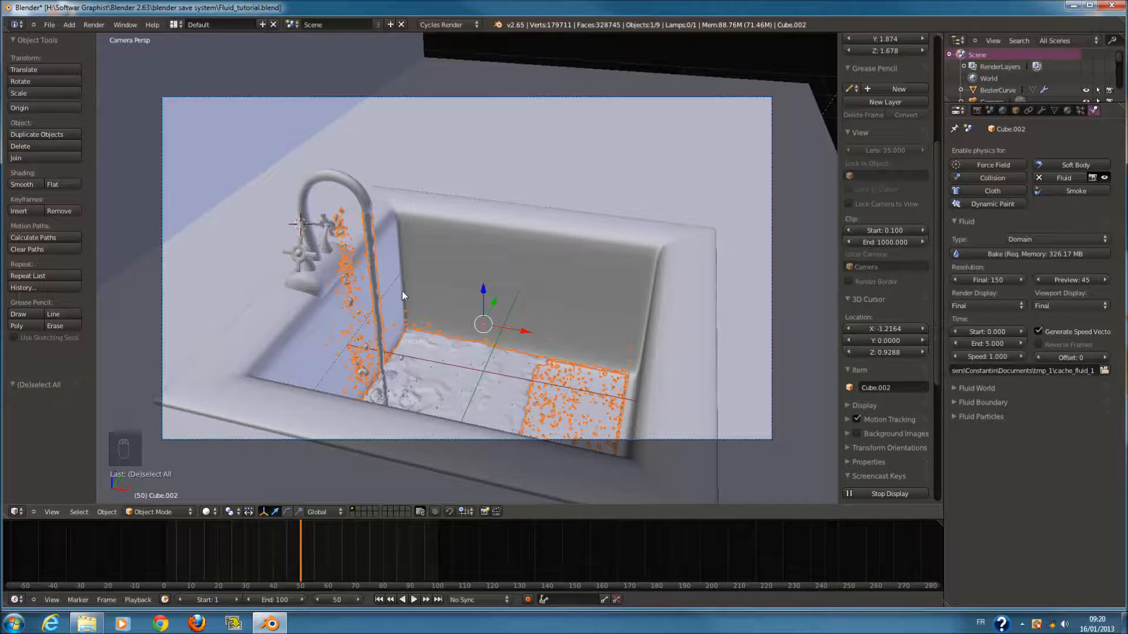
pyautogui.scroll(2, 401, 291)
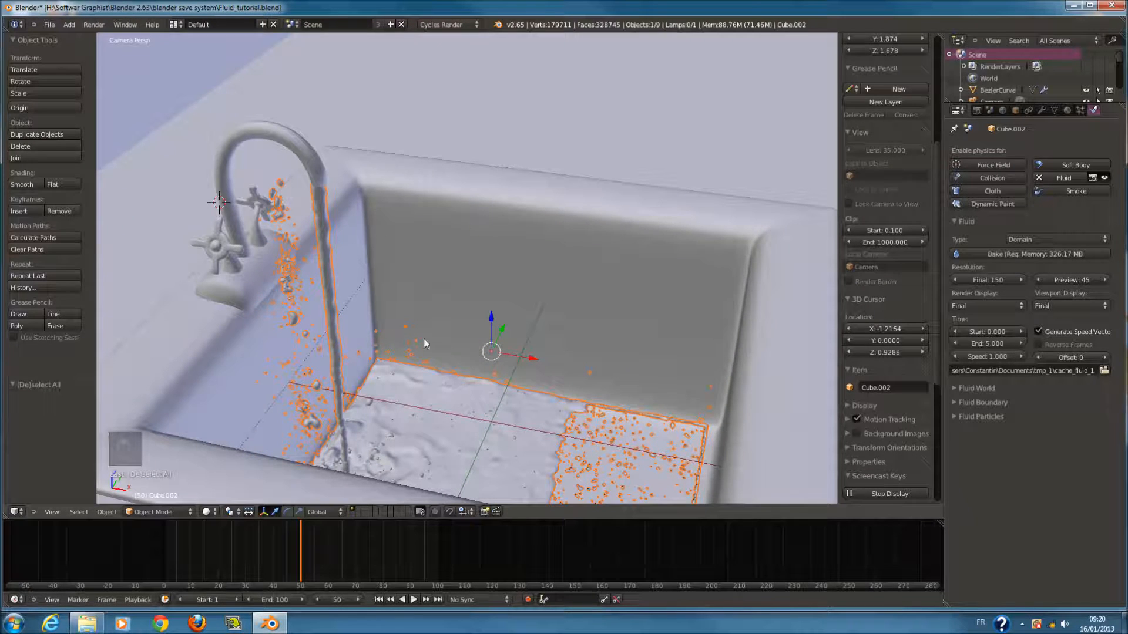
pyautogui.scroll(-2, 644, 285)
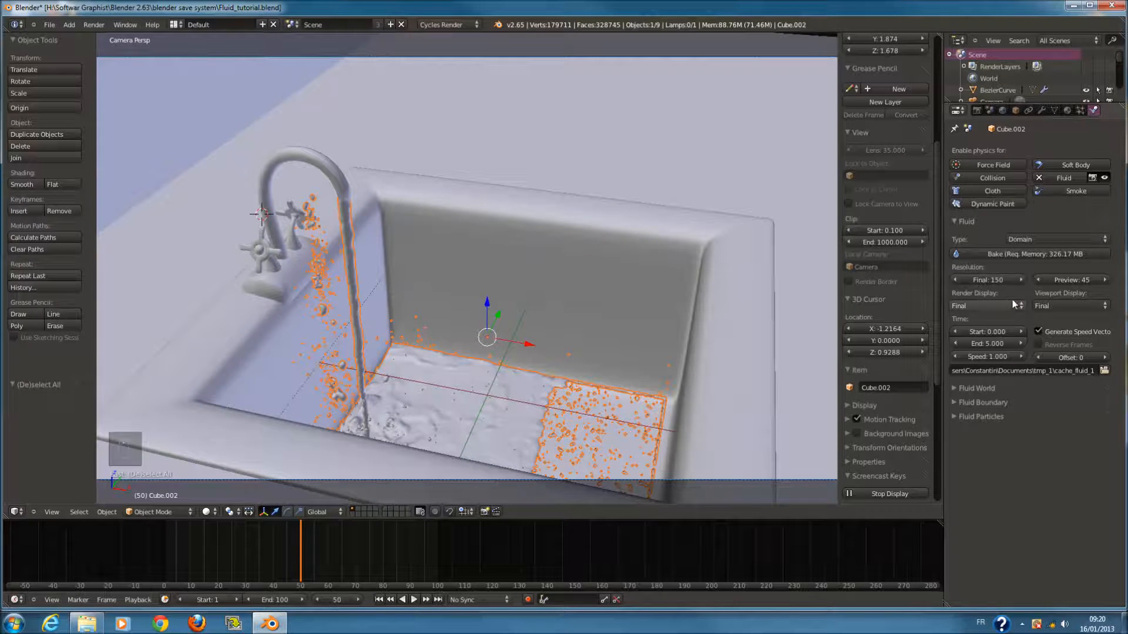
# - Try the Geometry viewport display mode on the fluid domain, and restore it to Final
pyautogui.click(1075, 305)
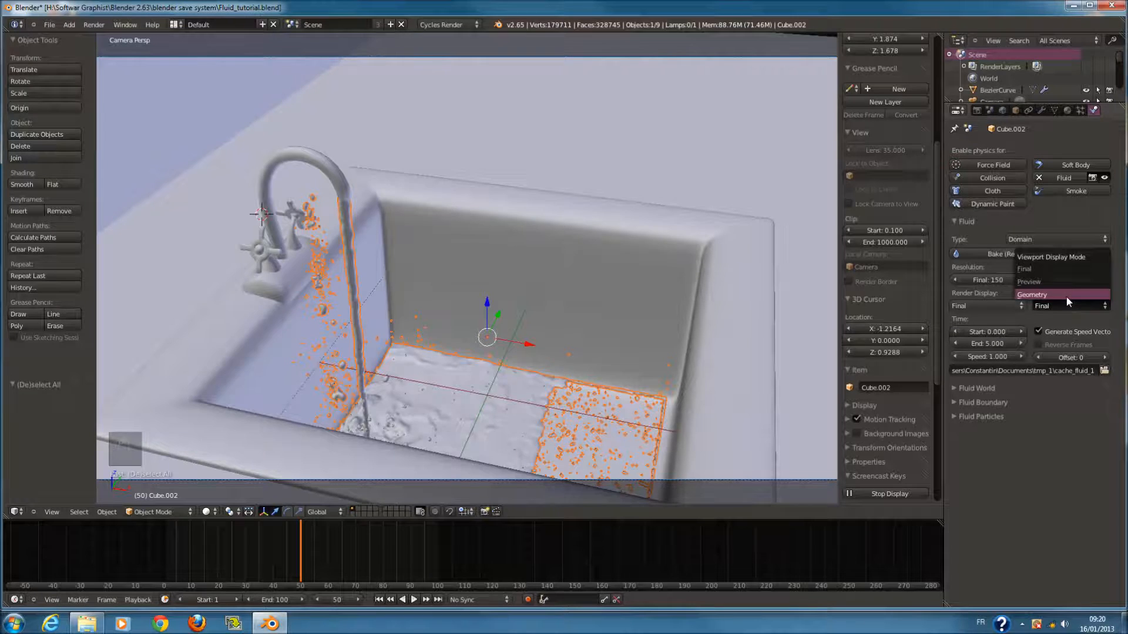
pyautogui.click(1066, 297)
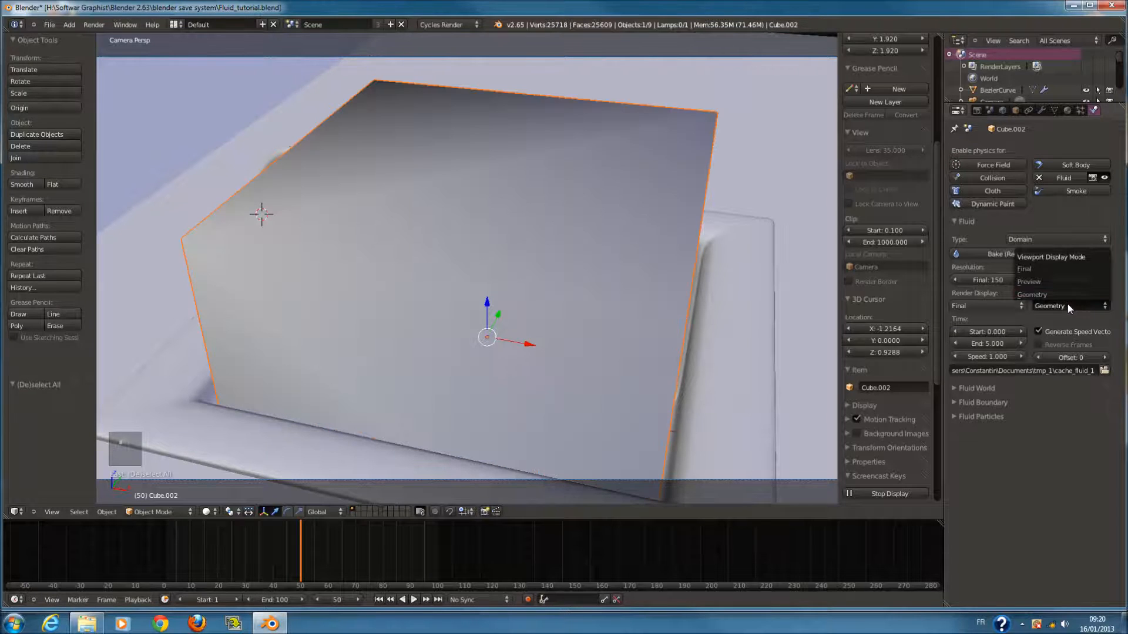
pyautogui.click(1059, 272)
# - Scrub through the timeline to review the water flowing into the sink, ending at frame 50
pyautogui.scroll(-1, 415, 337)
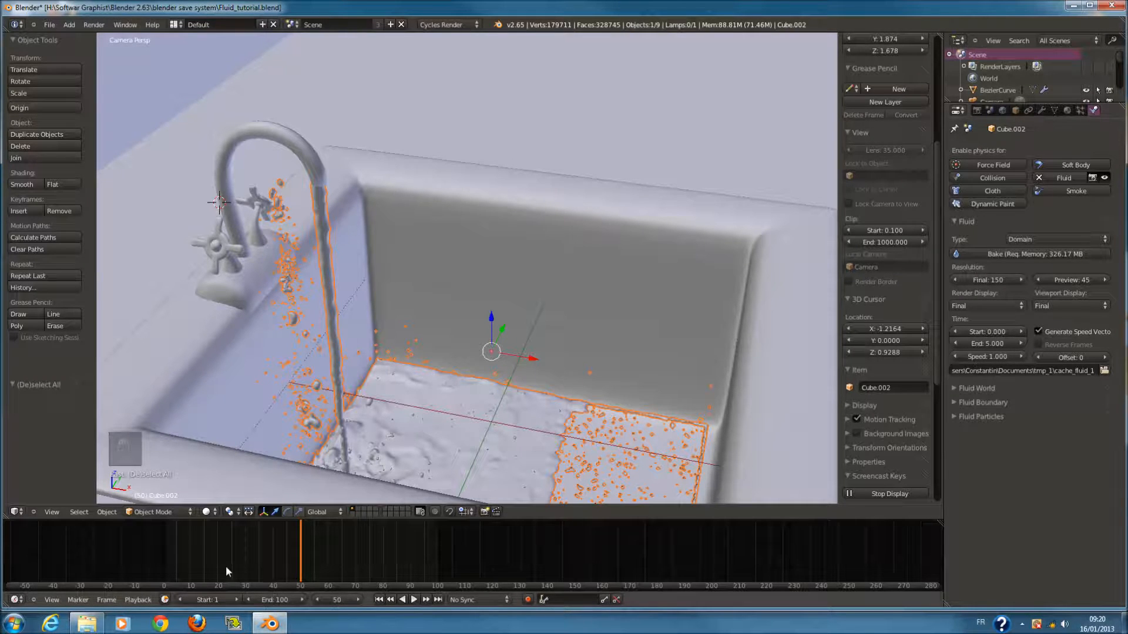
pyautogui.moveTo(175, 564); pyautogui.dragTo(332, 567)
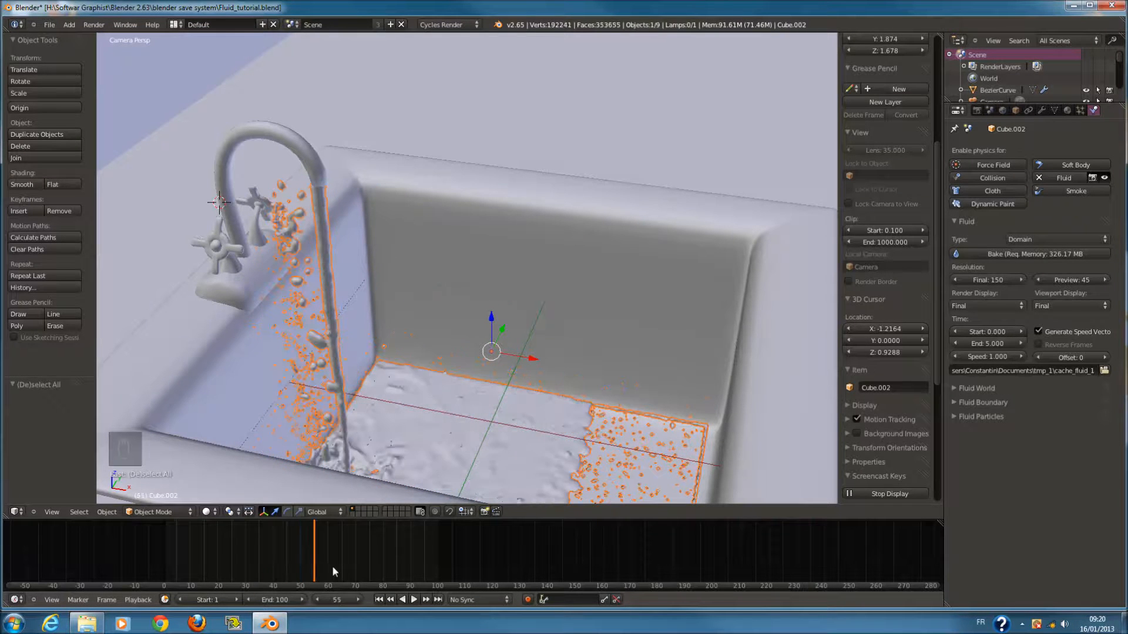
pyautogui.moveTo(436, 577); pyautogui.dragTo(299, 569)
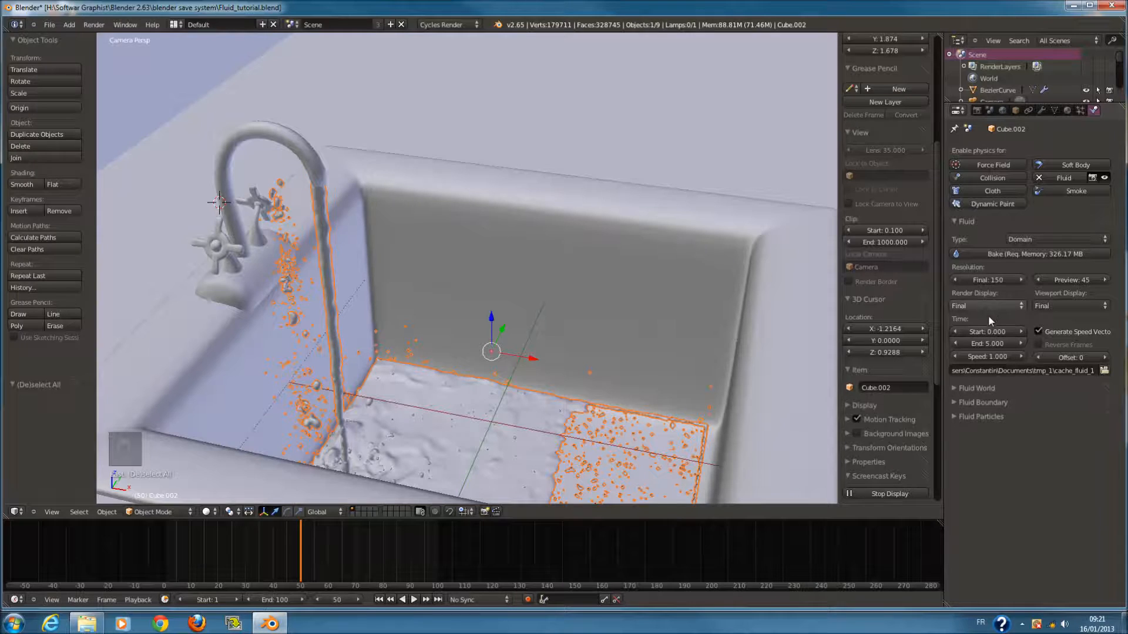
# - Review the Fluid World viscosity presets, keeping Water, and collapse the section
pyautogui.click(1001, 390)
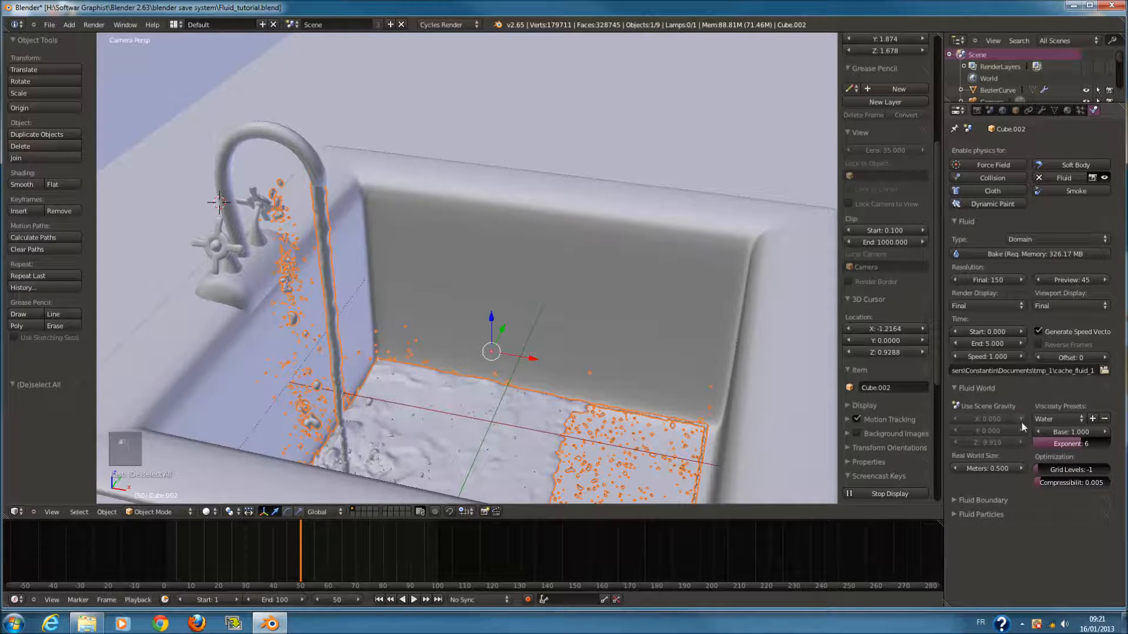
pyautogui.click(1058, 420)
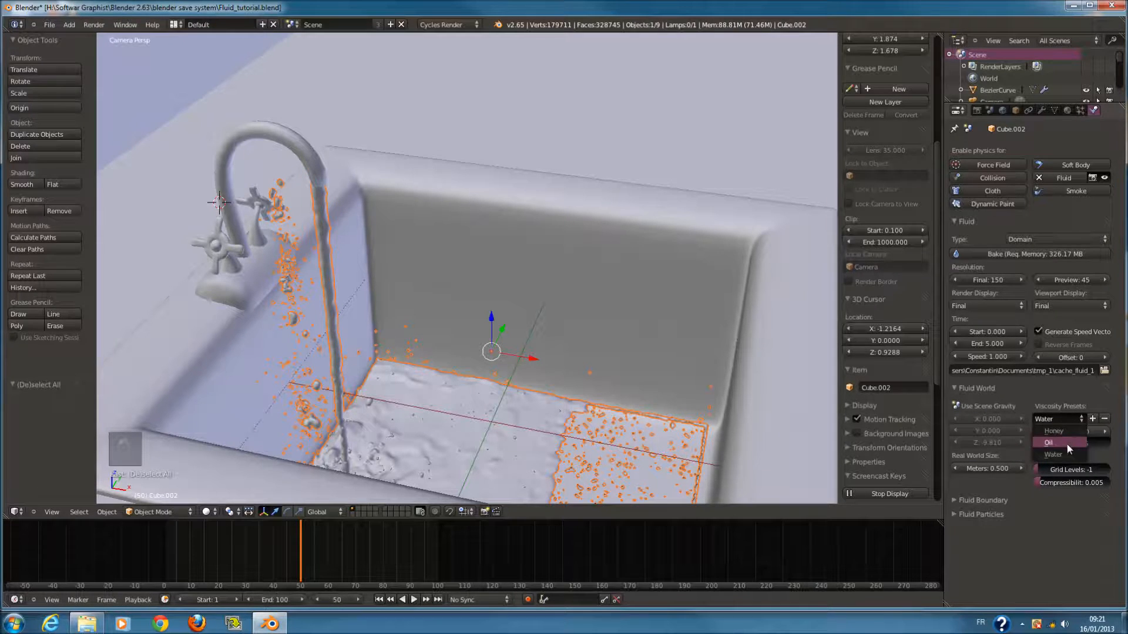
pyautogui.click(1040, 455)
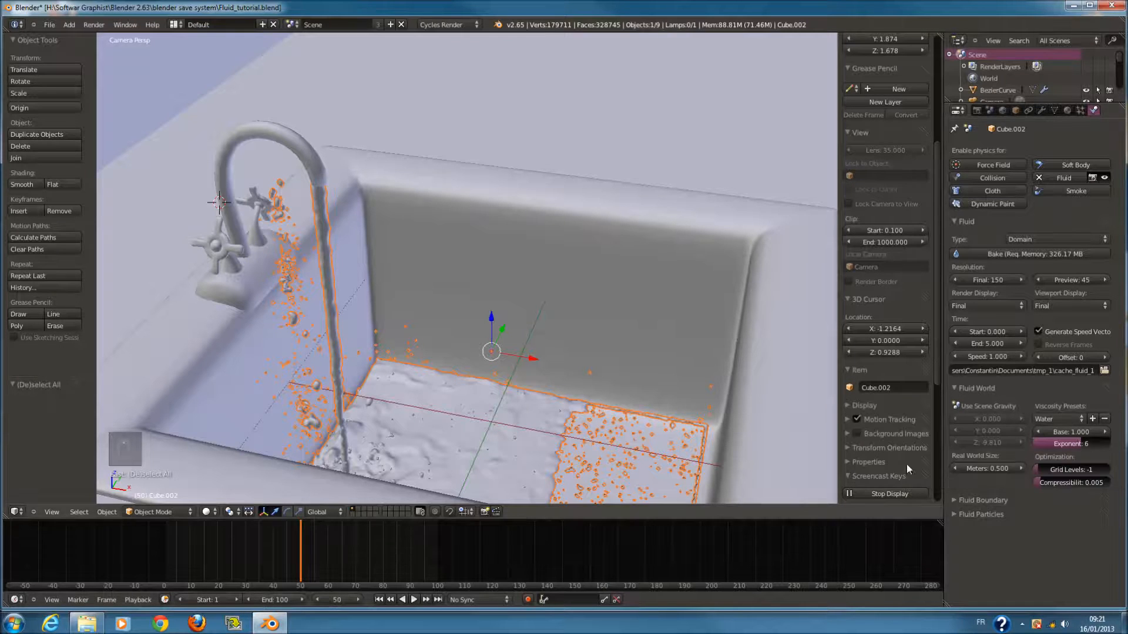
pyautogui.click(998, 387)
# - Review the Fluid Boundary settings and inspect the water stream's surface up close in wireframe and solid shading
pyautogui.click(997, 402)
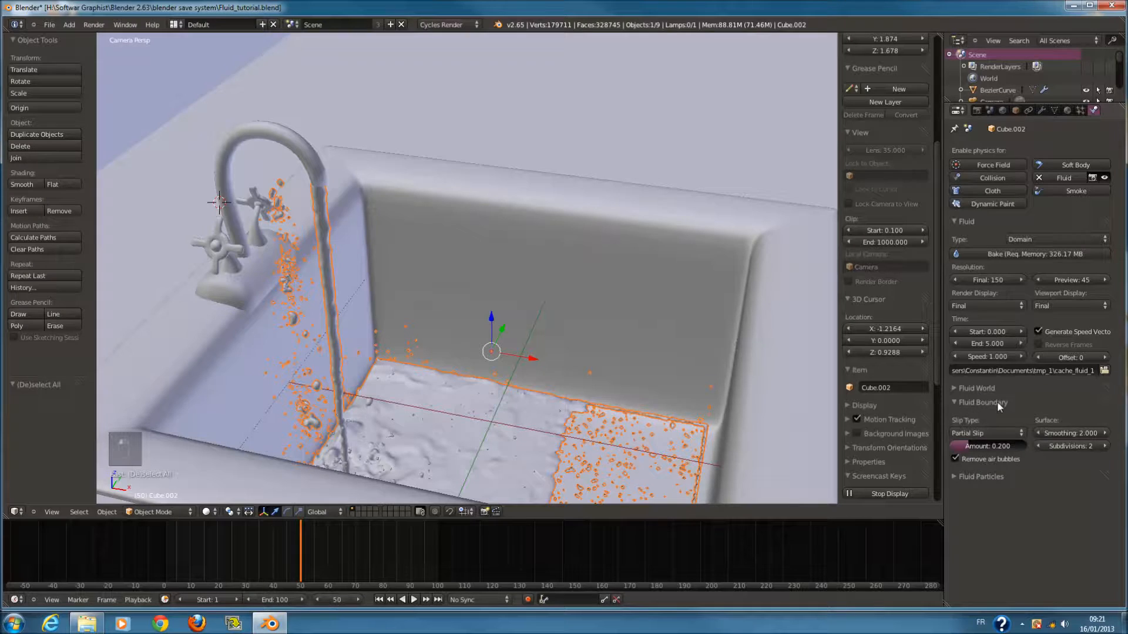
pyautogui.scroll(3, 407, 419)
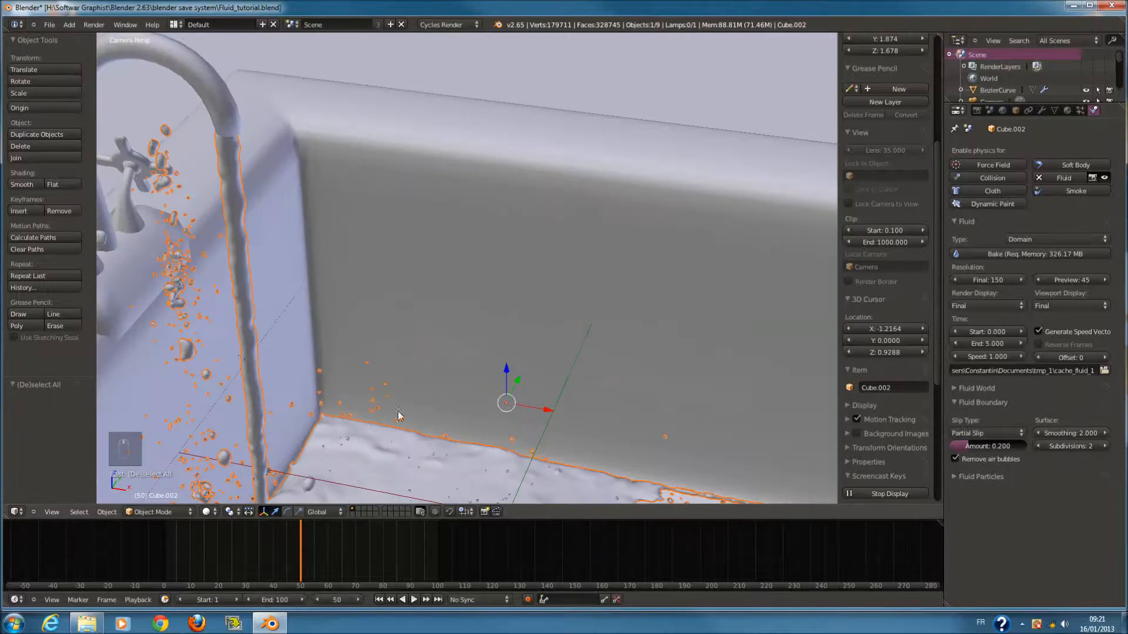
pyautogui.moveTo(202, 336); pyautogui.dragTo(461, 335, button='middle')
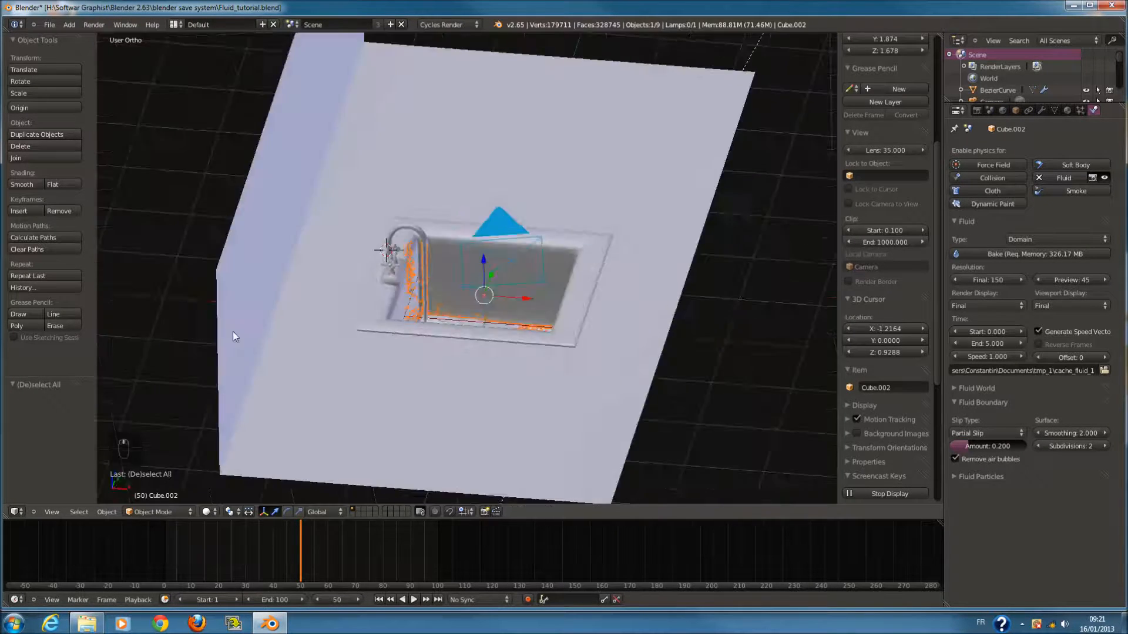
pyautogui.scroll(6, 462, 335)
pyautogui.press('z')
pyautogui.scroll(6, 463, 329)
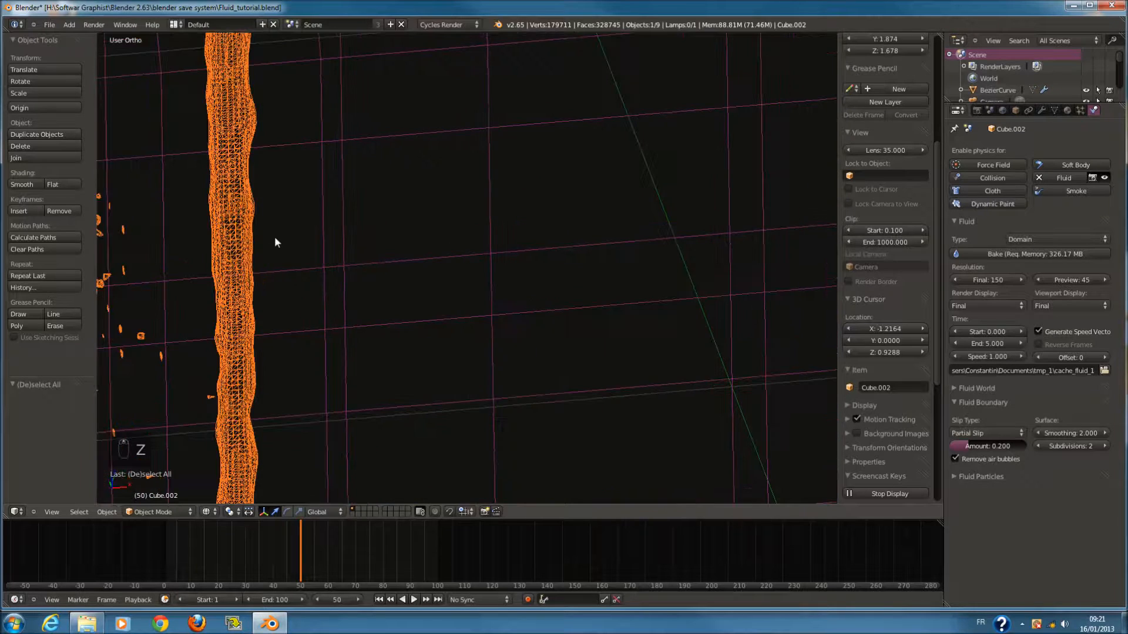
pyautogui.press('z')
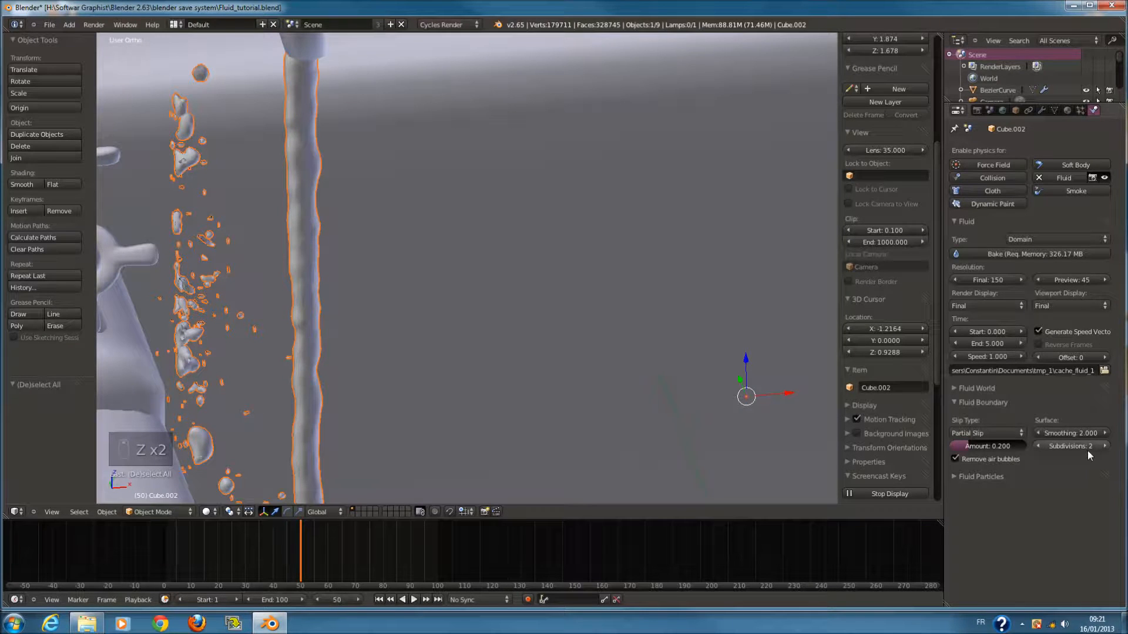
pyautogui.moveTo(462, 358); pyautogui.dragTo(365, 361, button='middle')
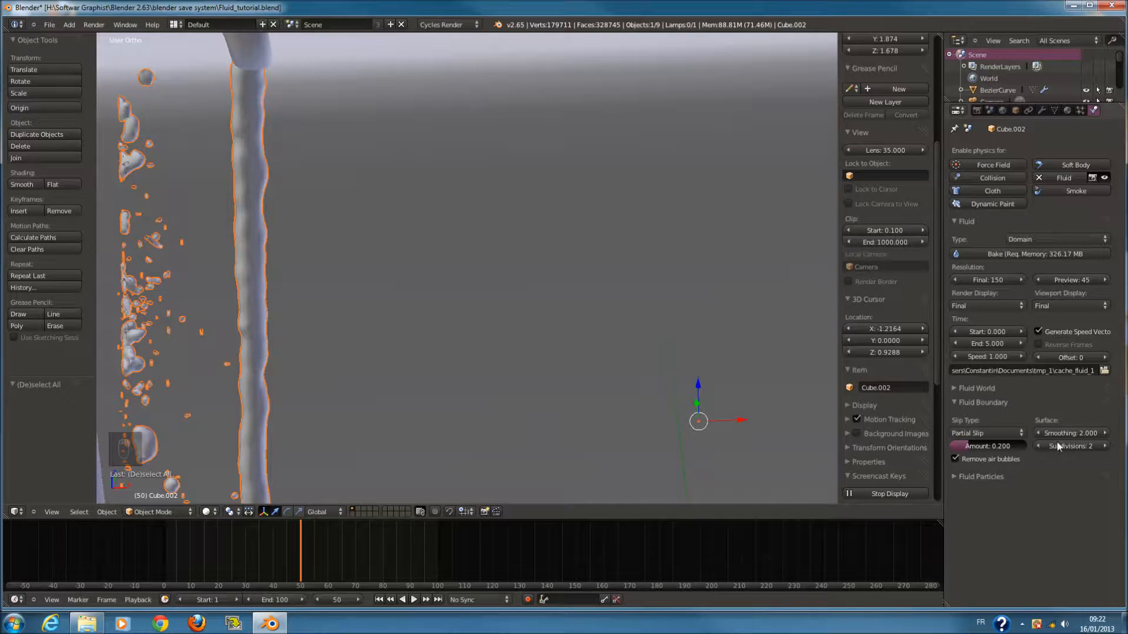
pyautogui.click(1025, 403)
# - Review the Fluid Particles settings against the splashes in the sink around frame 50
pyautogui.click(1020, 416)
pyautogui.scroll(-2, 675, 420)
pyautogui.moveTo(634, 410); pyautogui.dragTo(602, 421, button='middle')
pyautogui.scroll(-3, 196, 350)
pyautogui.moveTo(196, 353); pyautogui.dragTo(787, 487, button='middle')
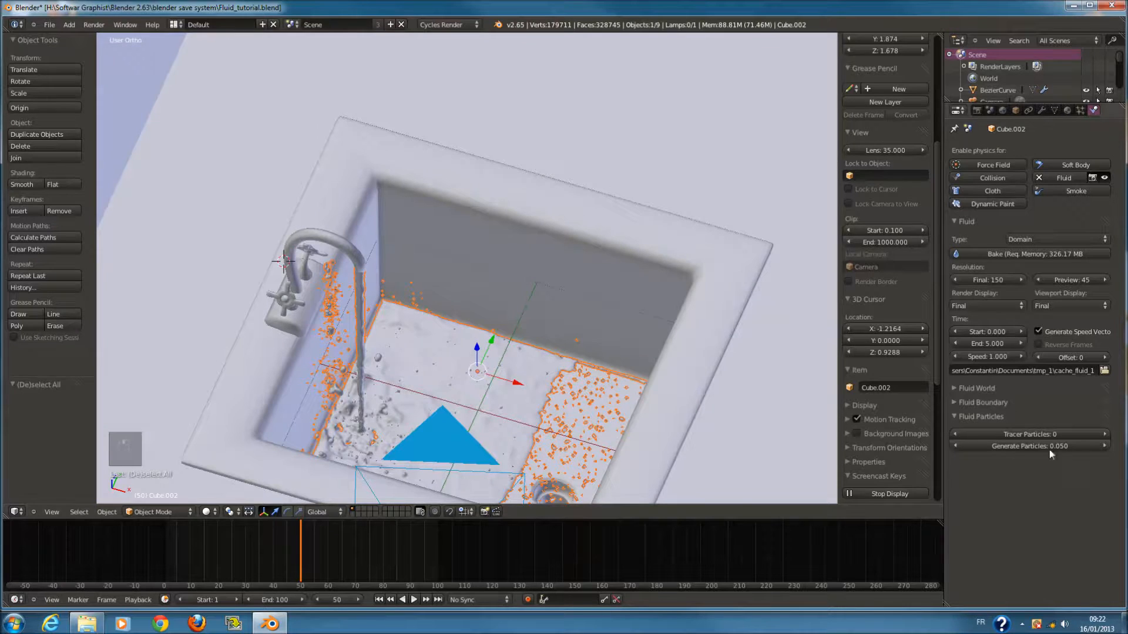
pyautogui.moveTo(279, 559)
pyautogui.mouseDown()
pyautogui.moveTo(257, 558)
pyautogui.moveTo(299, 559)
pyautogui.mouseUp()
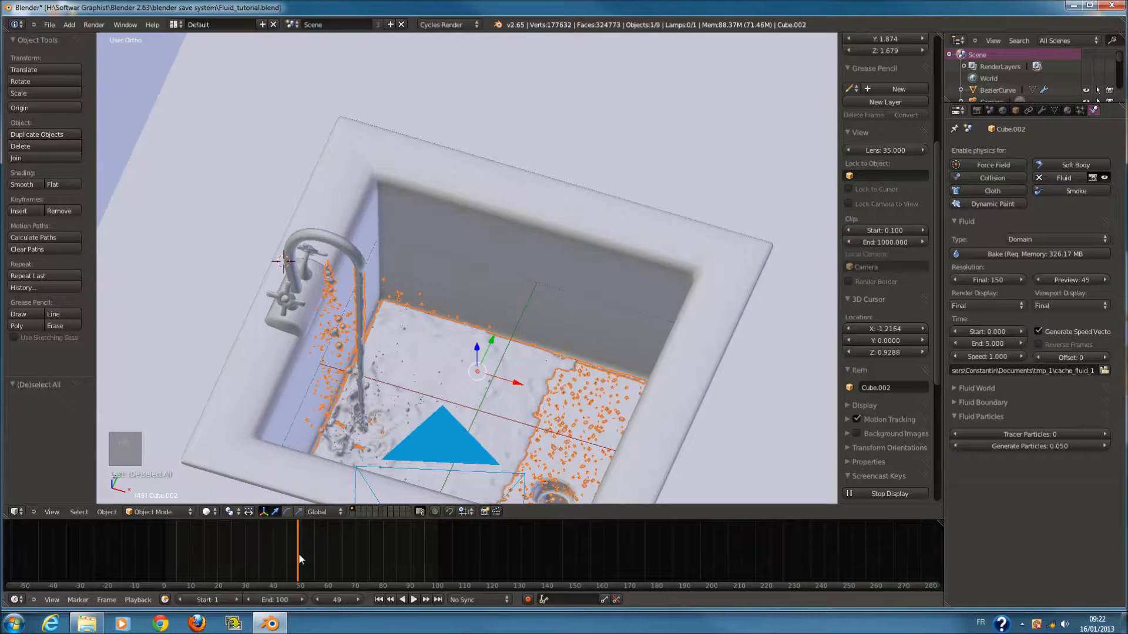
pyautogui.moveTo(294, 551)
pyautogui.mouseDown()
pyautogui.moveTo(284, 547)
pyautogui.moveTo(303, 555)
pyautogui.mouseUp()
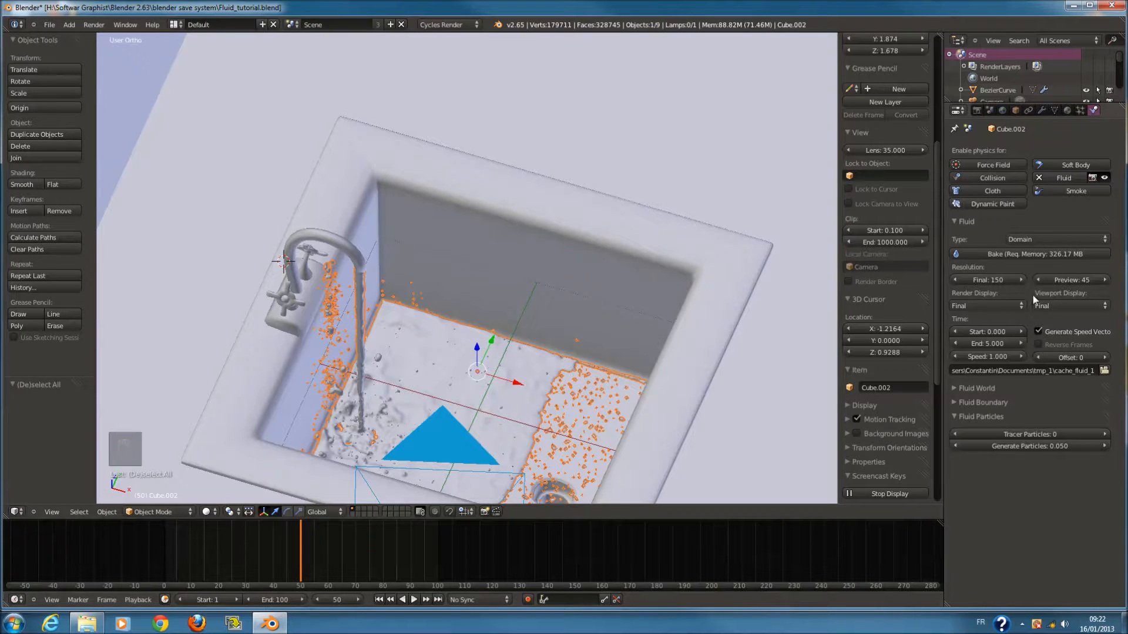
# - Collapse the main Fluid settings and examine the water, sink and drain pipe in a front wireframe view
pyautogui.click(964, 222)
pyautogui.press('KP_1')
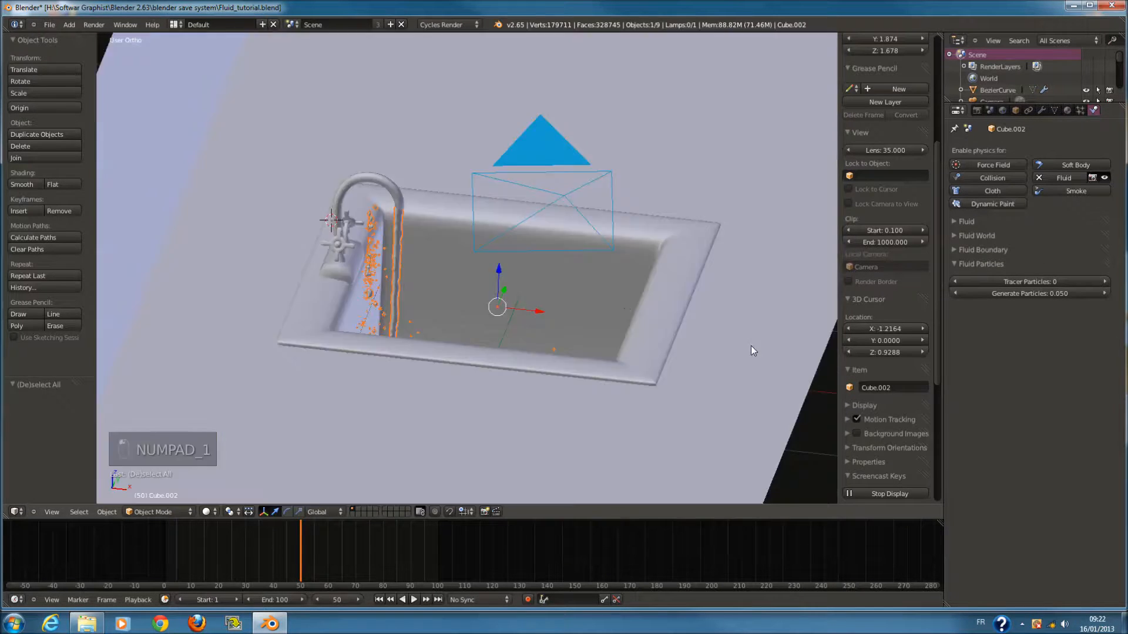
pyautogui.press('z')
pyautogui.keyDown('shift'); pyautogui.moveTo(613, 357); pyautogui.dragTo(613, 267, button='middle'); pyautogui.keyUp('shift')
pyautogui.scroll(1, 640, 253)
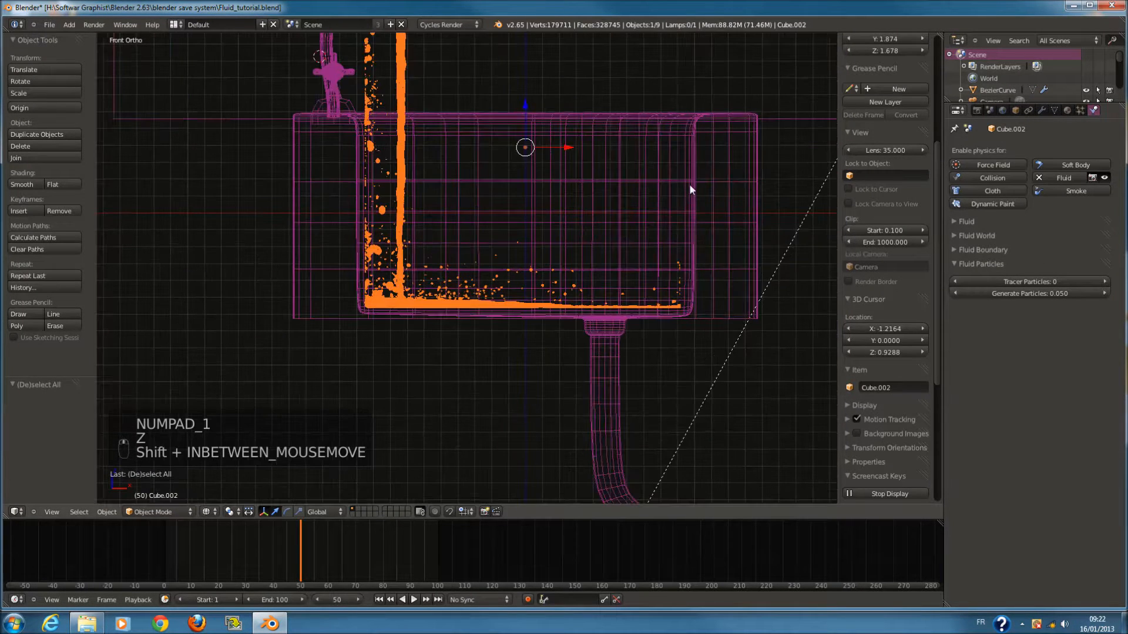
pyautogui.scroll(-2, 521, 323)
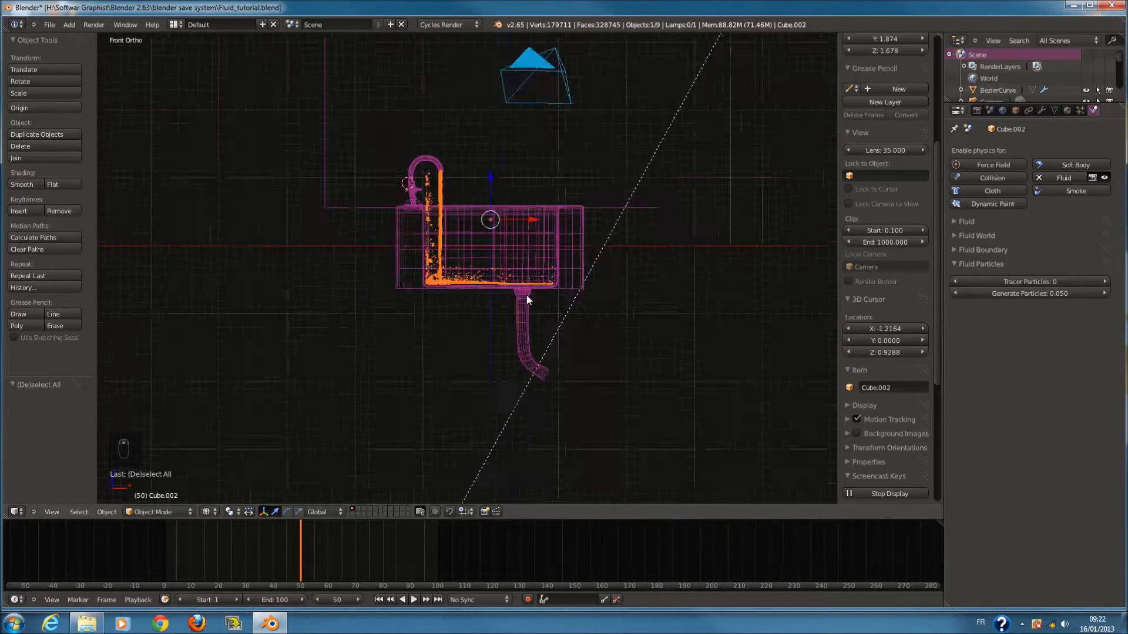
# - Deselect all objects and return to the camera view in solid shading with the whole camera frame in sight
pyautogui.press('a')
pyautogui.press('a')
pyautogui.press('a')
pyautogui.scroll(1, 527, 299)
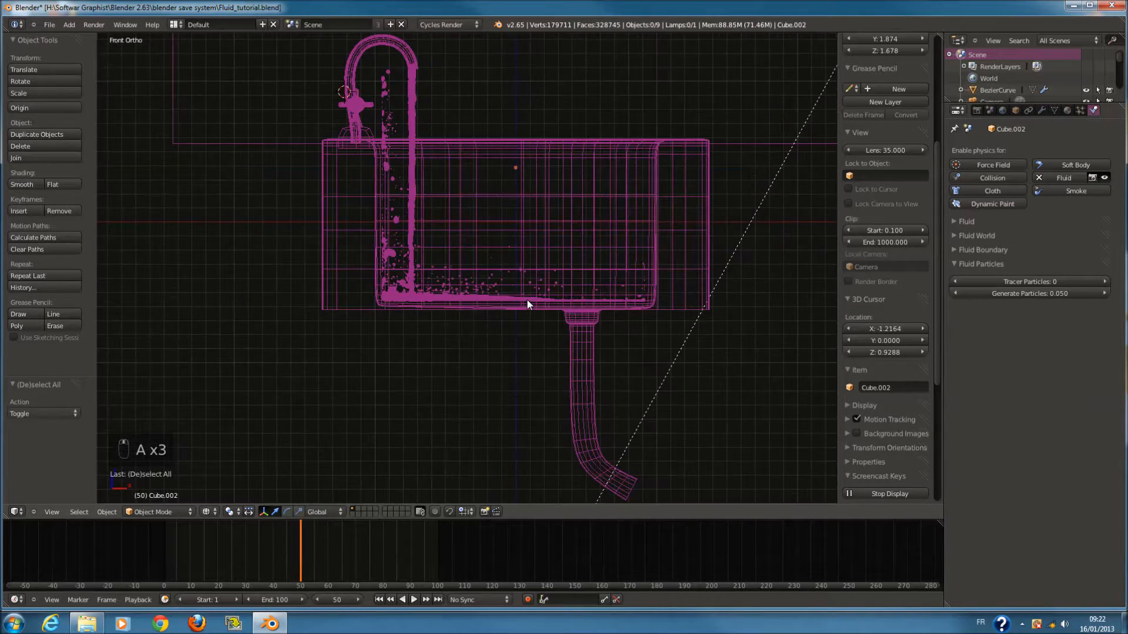
pyautogui.press('KP_0')
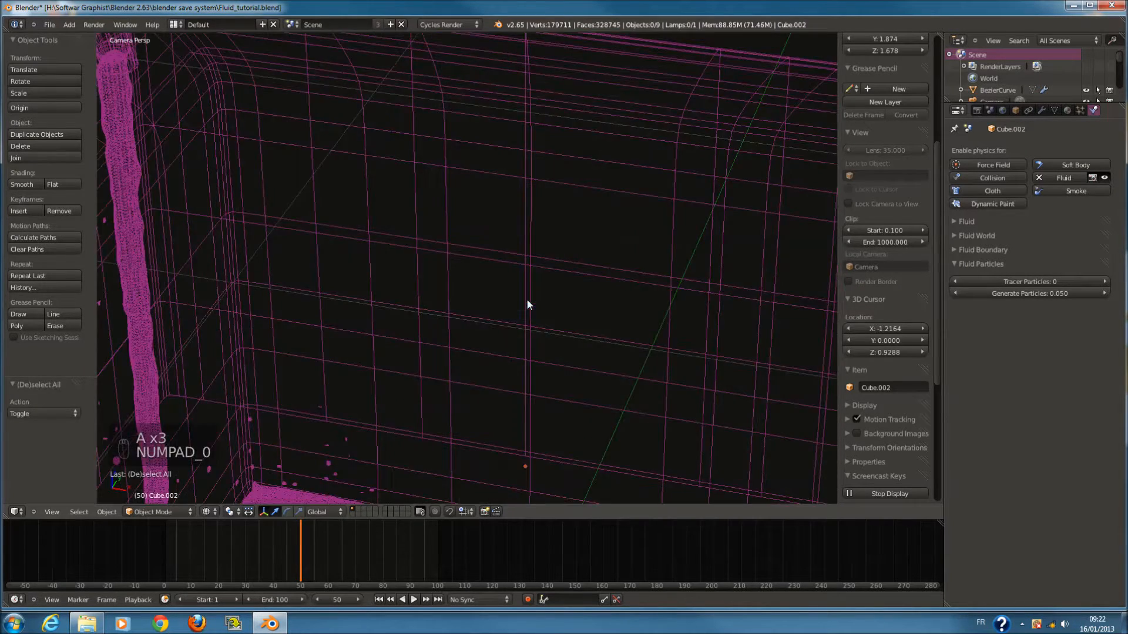
pyautogui.press('z')
pyautogui.scroll(-9, 458, 289)
pyautogui.scroll(1, 405, 319)
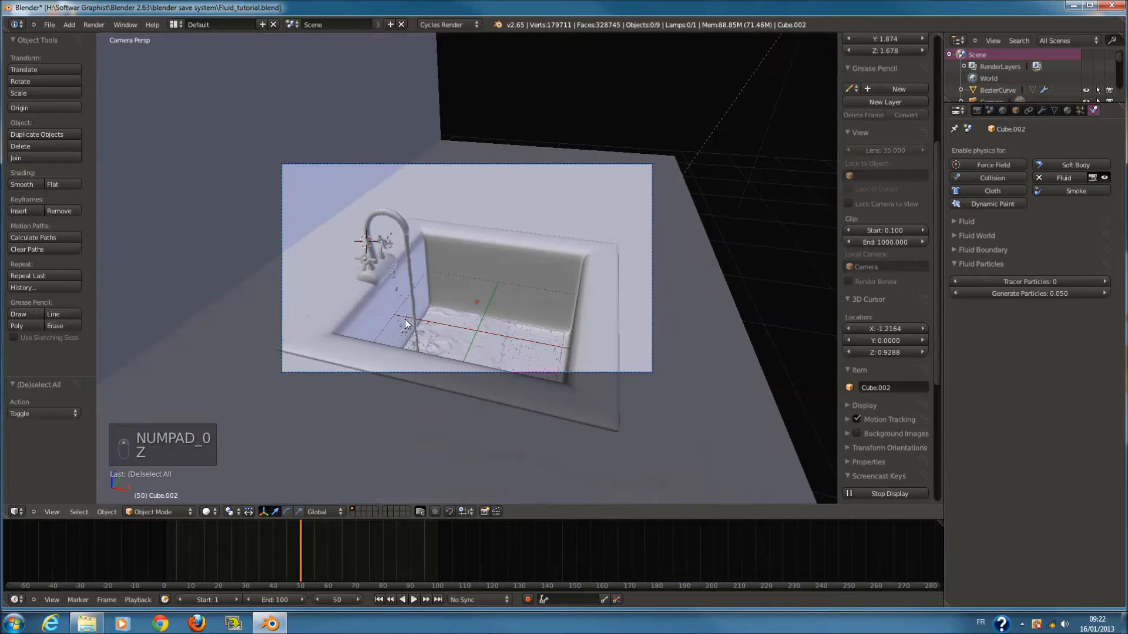
pyautogui.scroll(-1, 435, 305)
pyautogui.scroll(1, 477, 301)
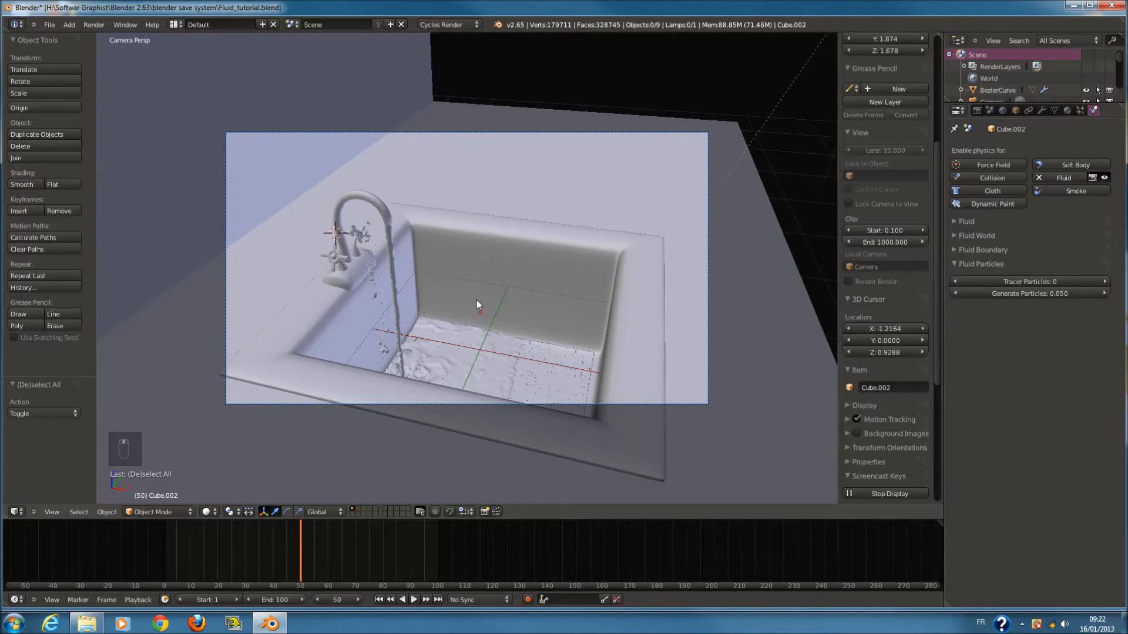
pyautogui.press('a')
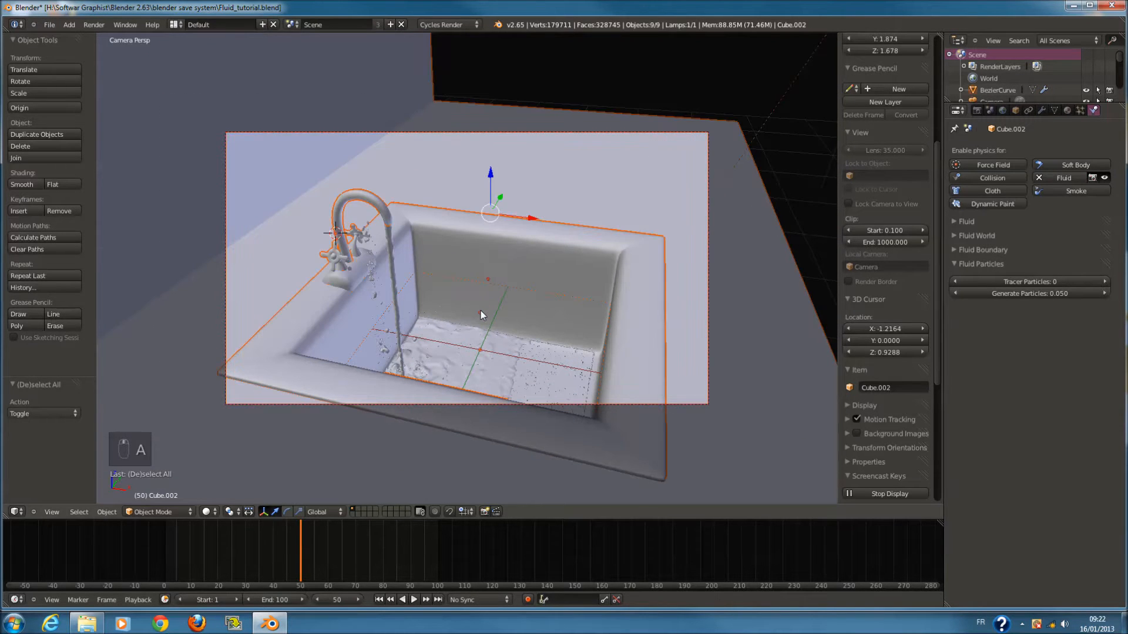
pyautogui.press('a')
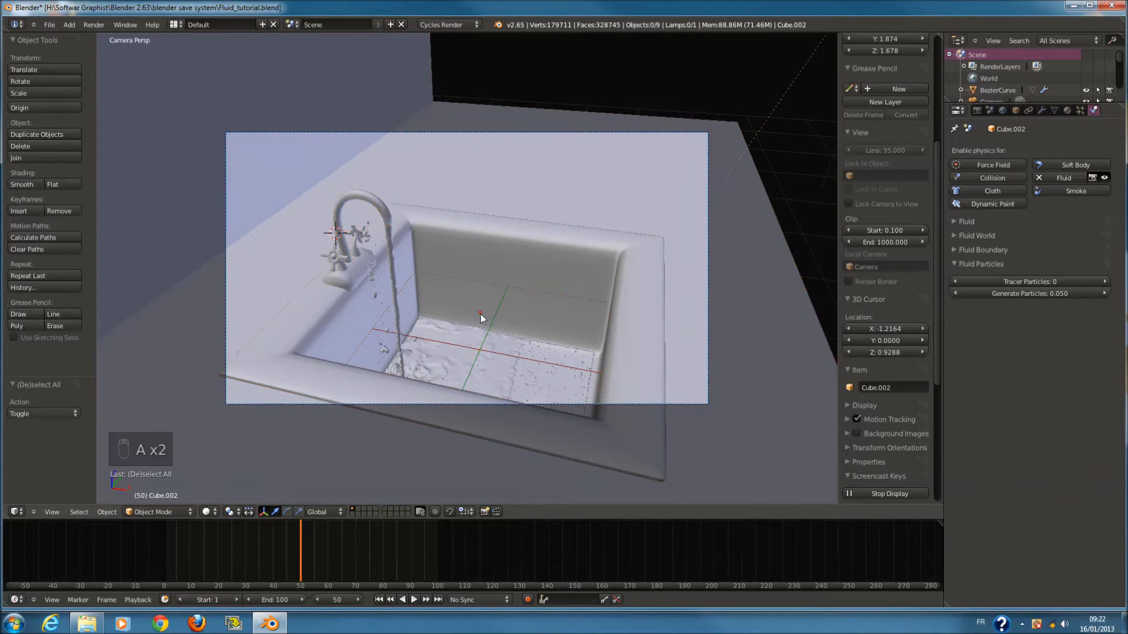